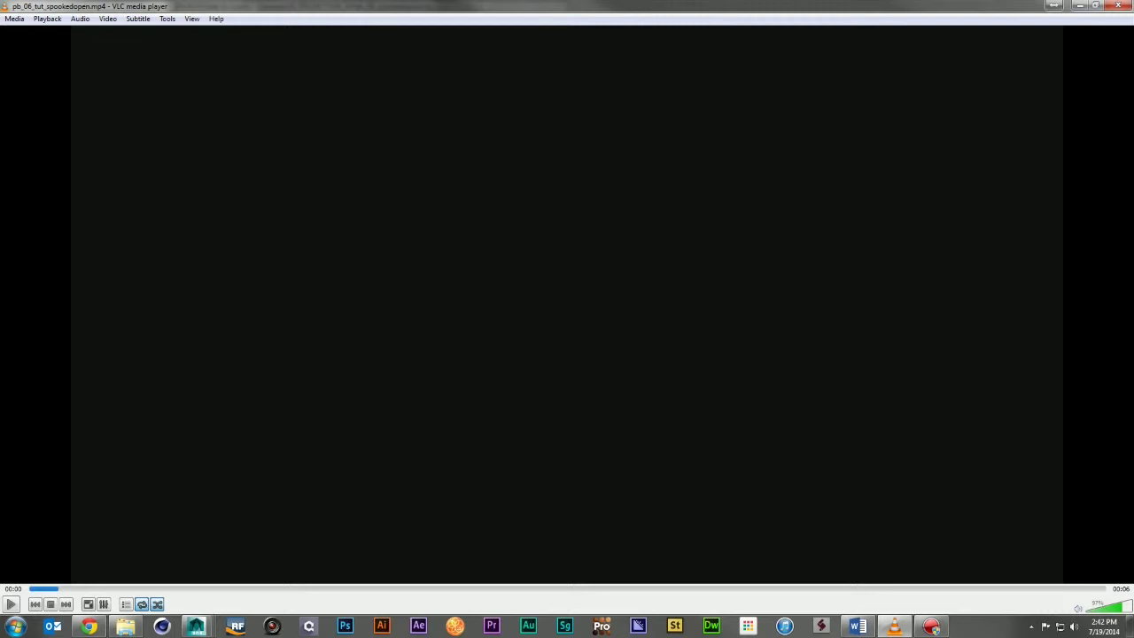
Step: Play the finished smoky SPOOKED preview clip in VLC media player
left_click(11, 606)
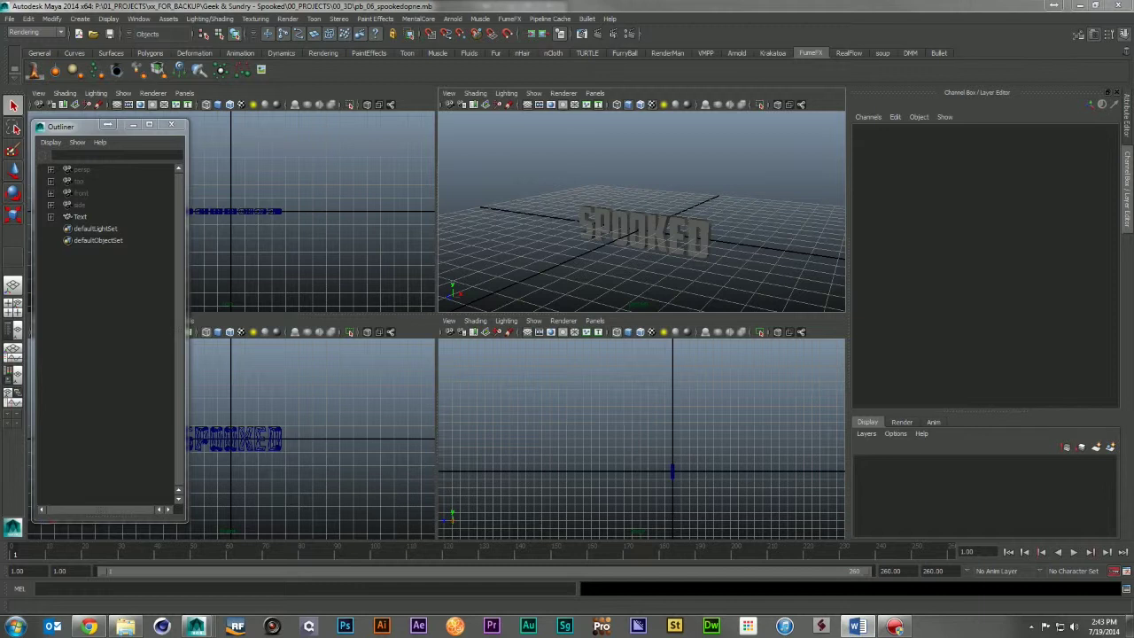
Step: Inspect the SPOOKED Text object, then clear the selection and open the Create menu
left_click(657, 233)
left_click(728, 190)
left_click(696, 232)
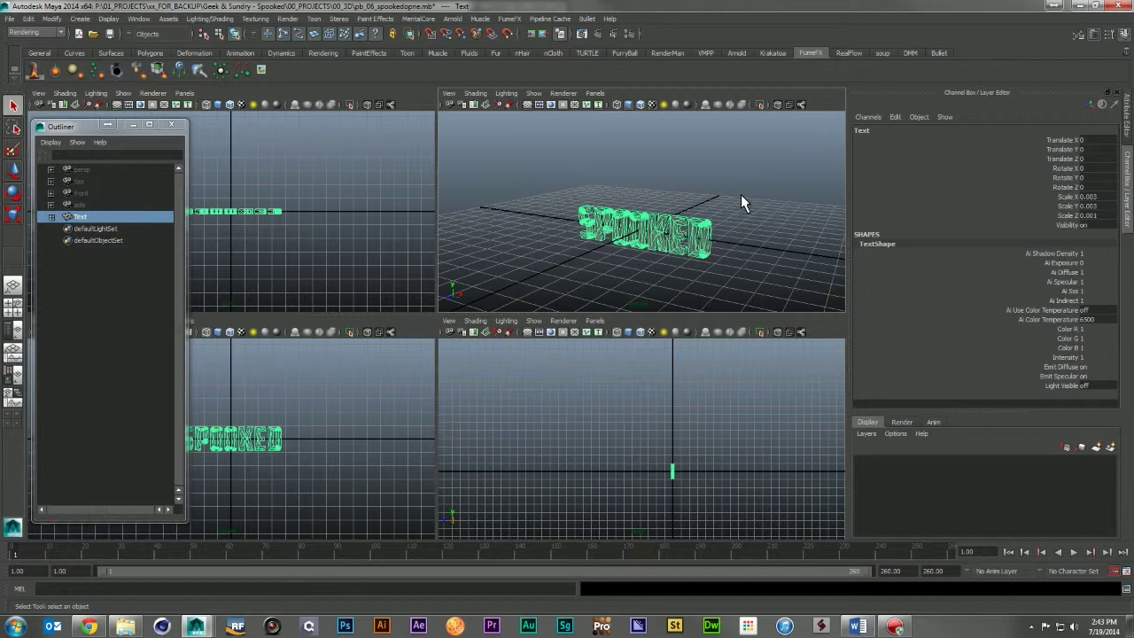
left_click(740, 196)
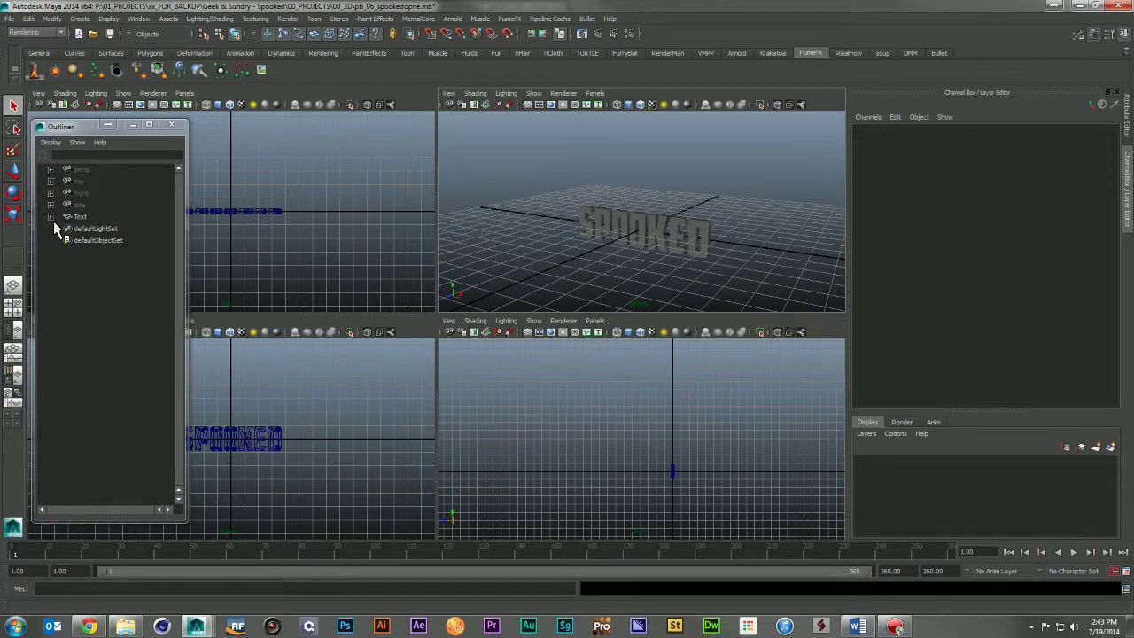
left_click(80, 18)
mouse_move(90, 69)
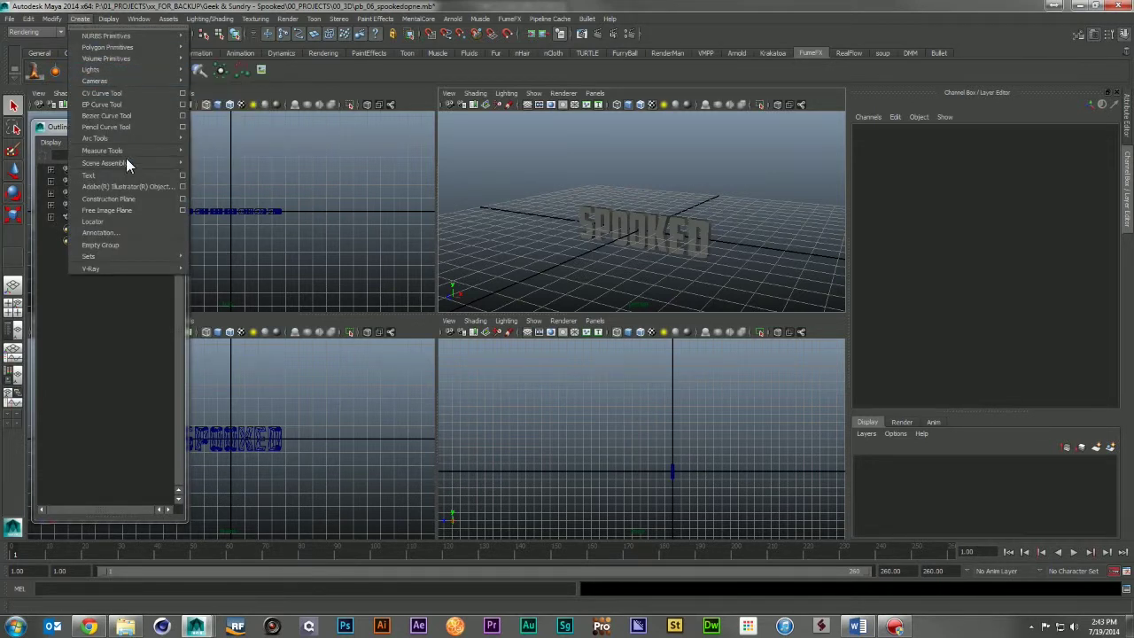
Step: Create a locator named NULL_Text_NULL and parent it under the Text group
left_click(124, 222)
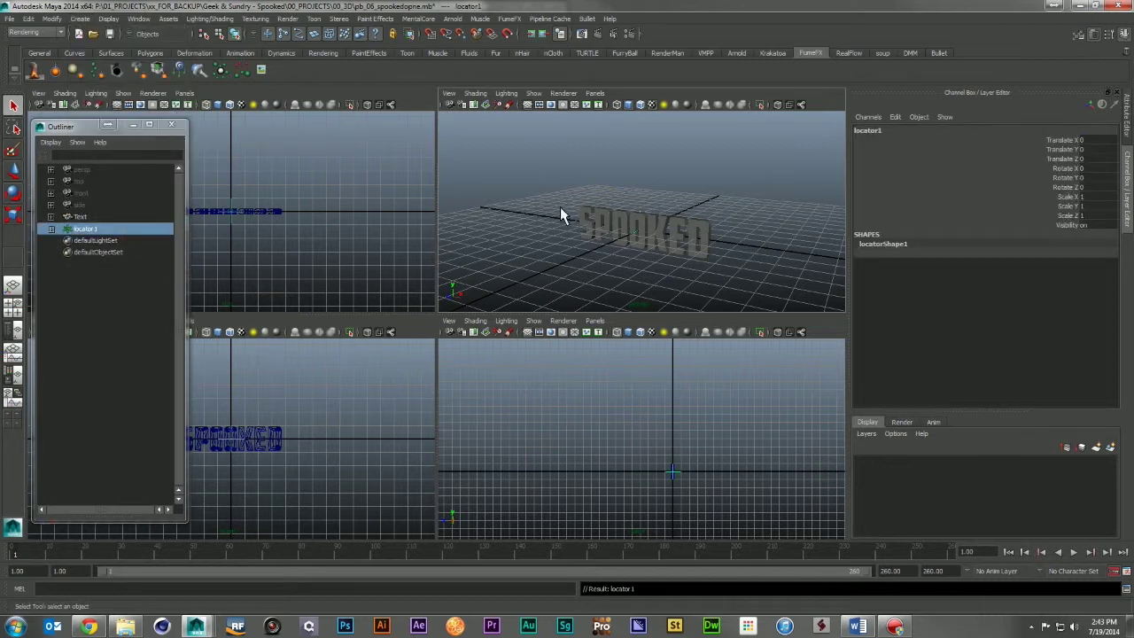
double_click(88, 230)
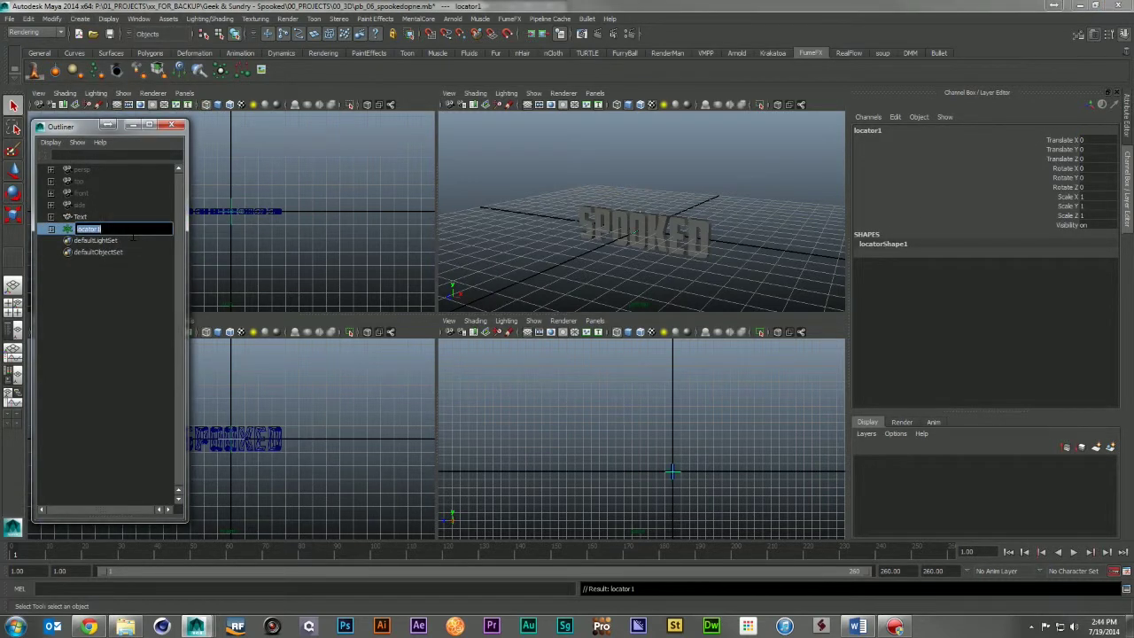
type("NULL_T")
type("ext_")
type("NULL")
key("Return")
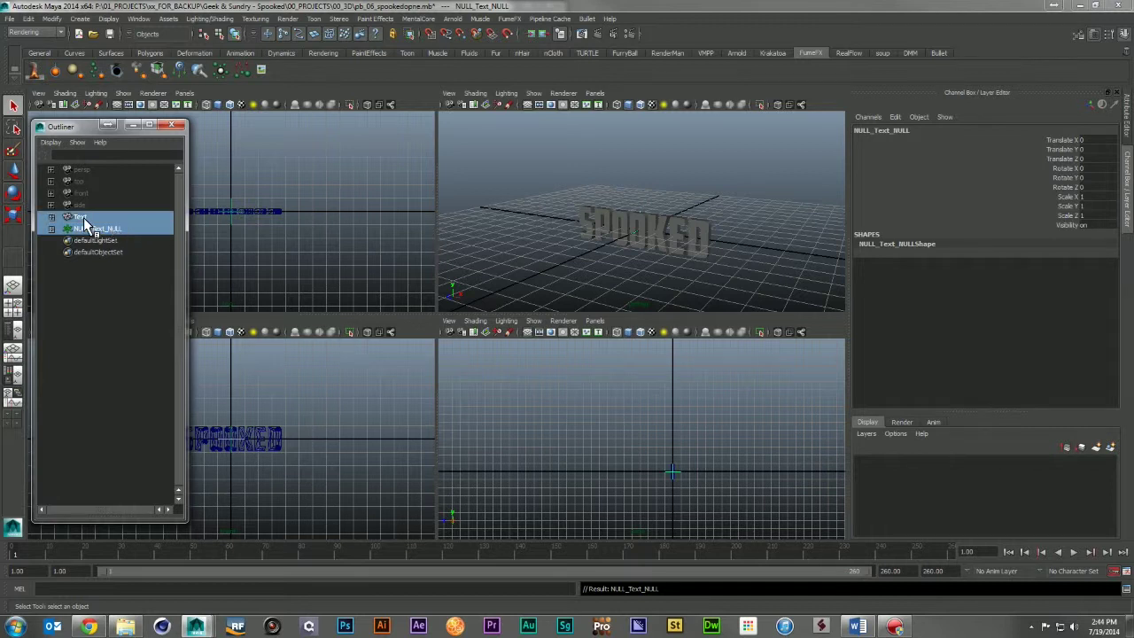
middle_click_drag(88, 231, 60, 219)
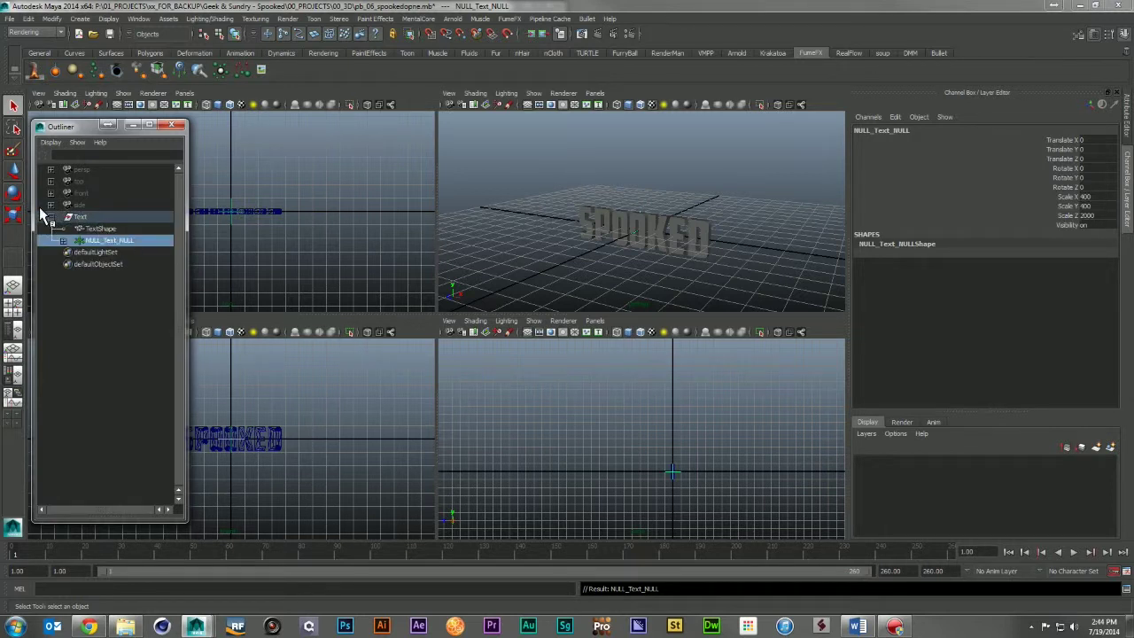
left_click(50, 217)
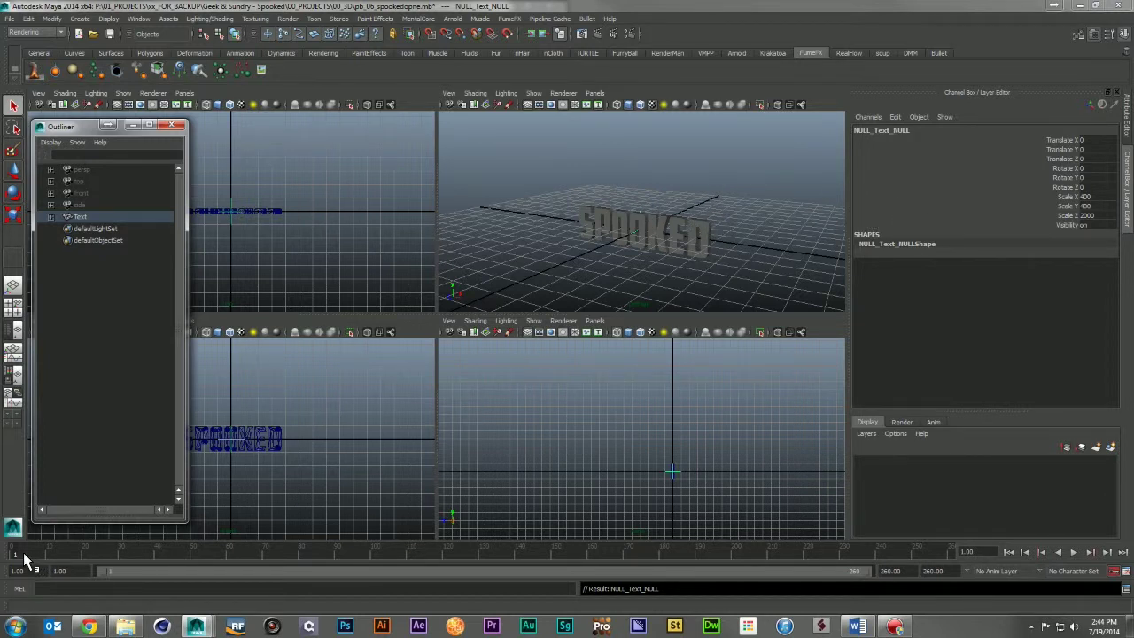
Step: Create camera1 with a focal length of 40
left_click(86, 19)
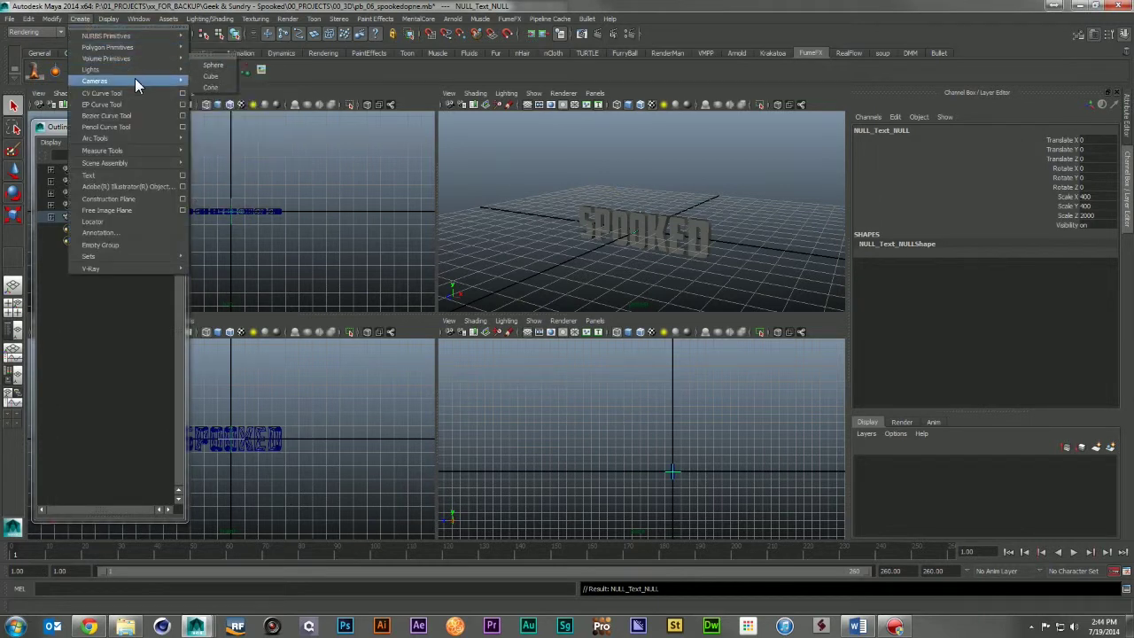
left_click(220, 80)
double_click(1095, 272)
type("400")
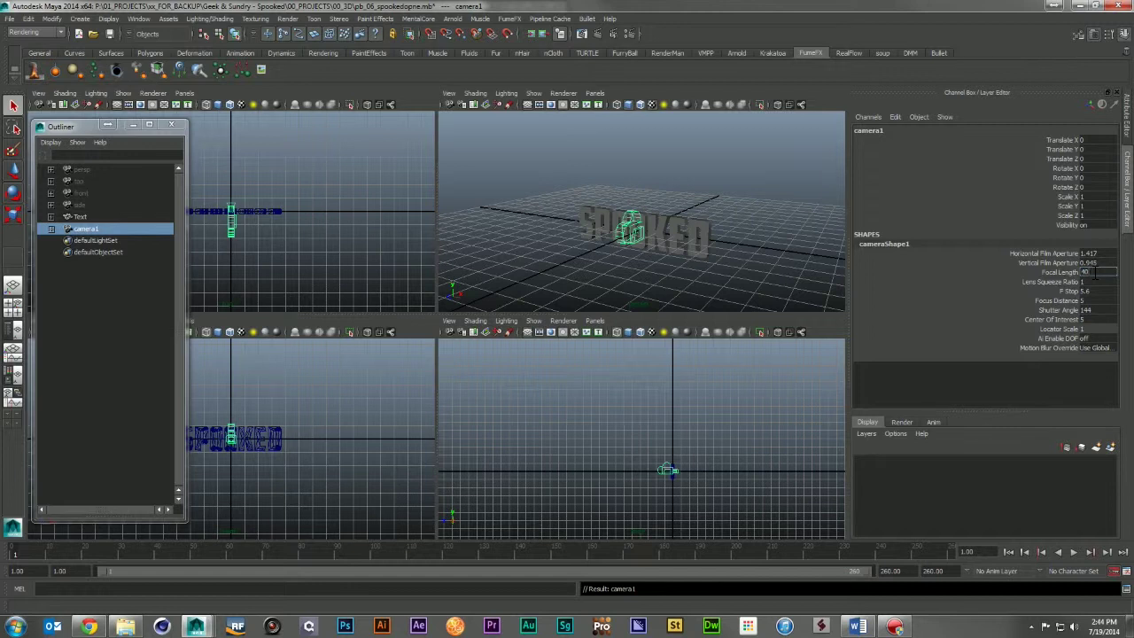
key("Return")
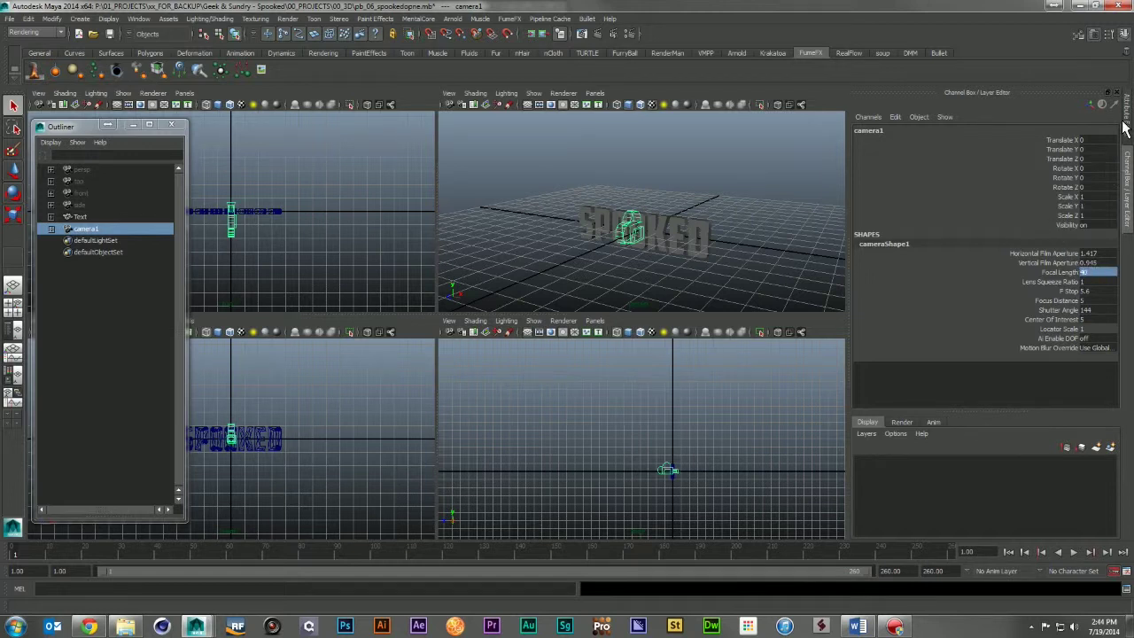
left_click(1127, 127)
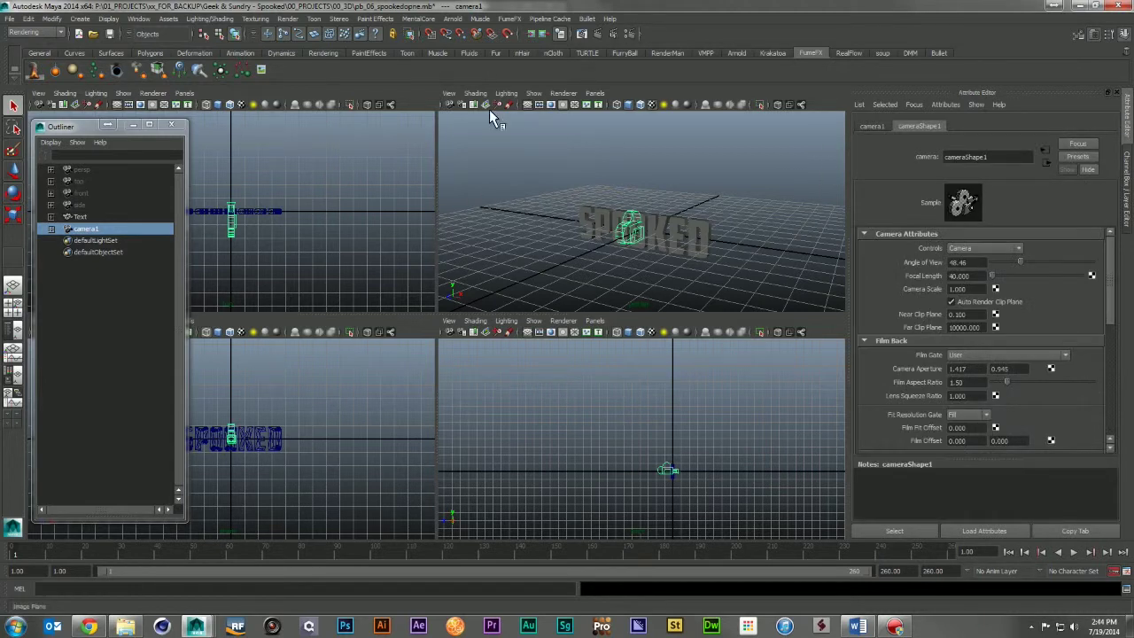
Step: Look through camera1, pull it back from the text, and raise it to Translate Y 10
left_click(595, 93)
left_click(709, 121)
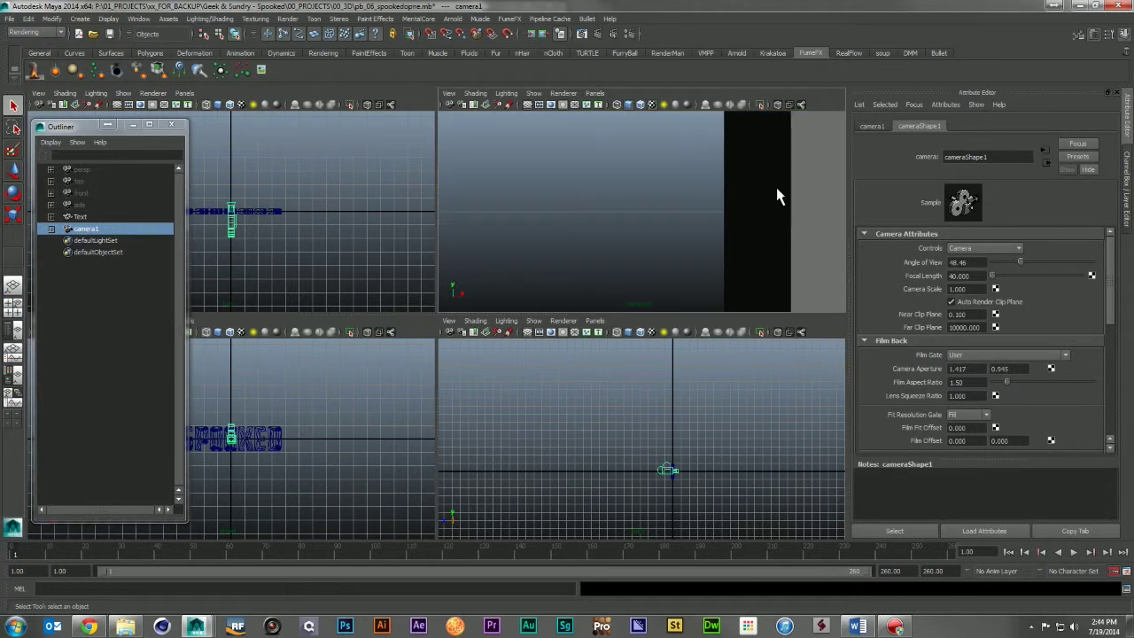
mouse_move(774, 197)
right_mouse_down("alt")
mouse_move(534, 189)
mouse_move(567, 190)
right_mouse_up("alt")
left_click(1127, 168)
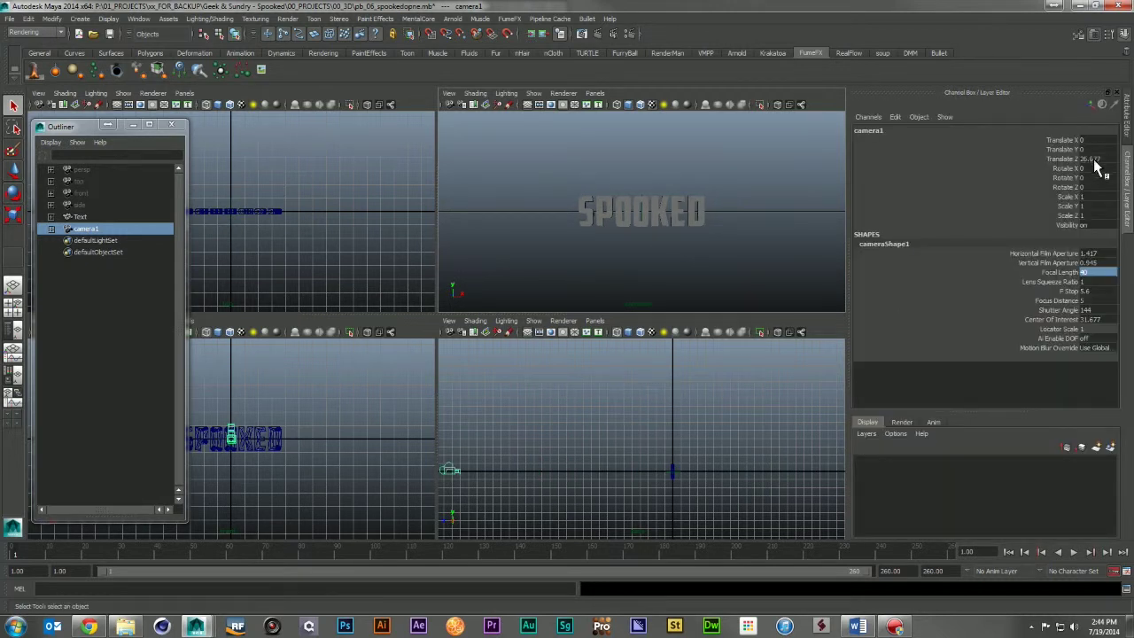
left_click(1087, 148)
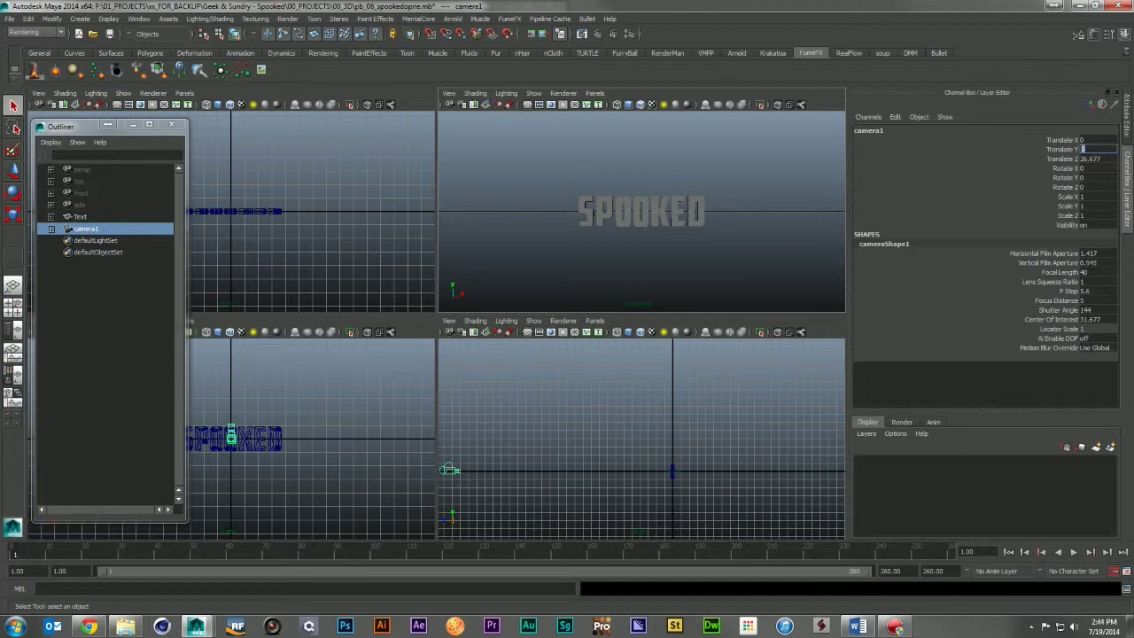
type("10")
key("Return")
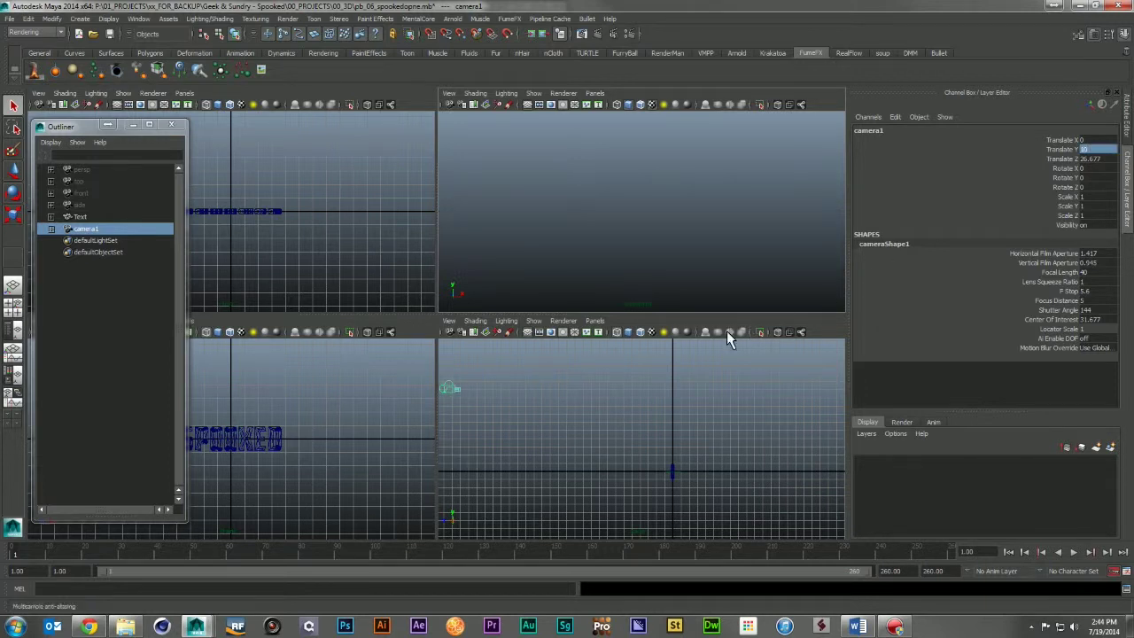
Step: Raise the SPOOKED text to Translate Y 10
left_click(673, 467)
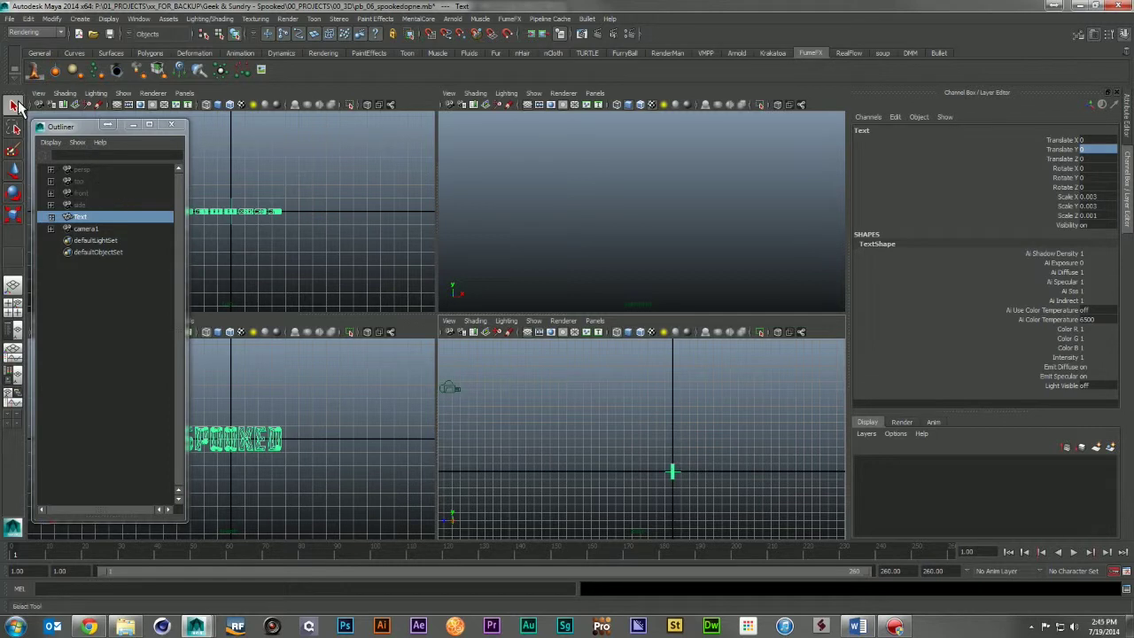
key("e")
key("w")
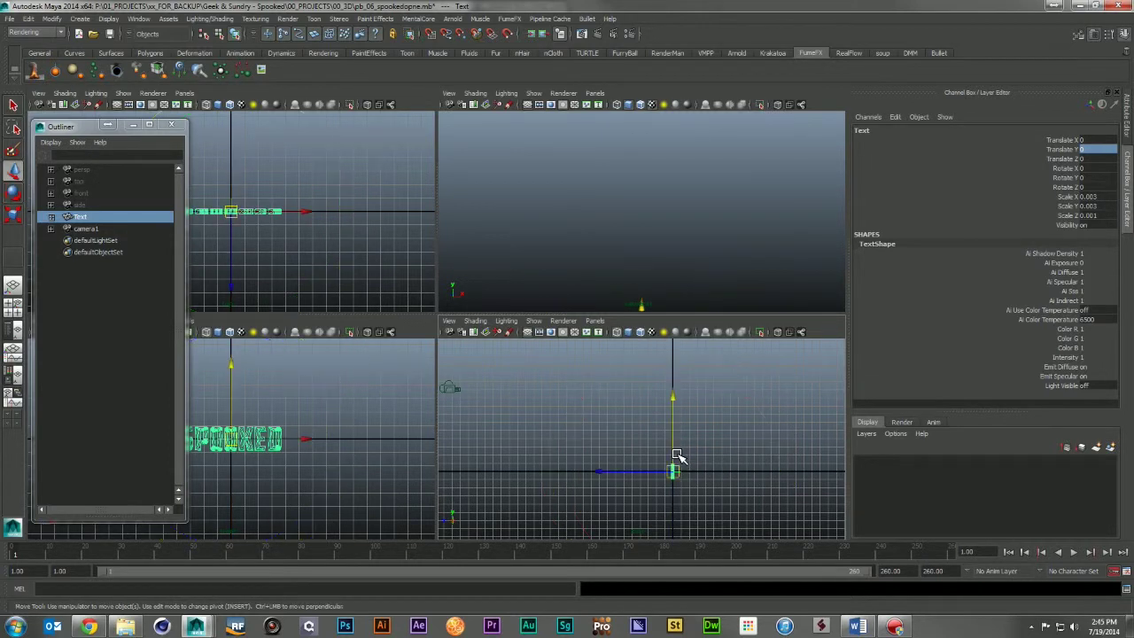
left_click_drag(678, 443, 676, 372)
left_click(1091, 149)
type("10")
key("Return")
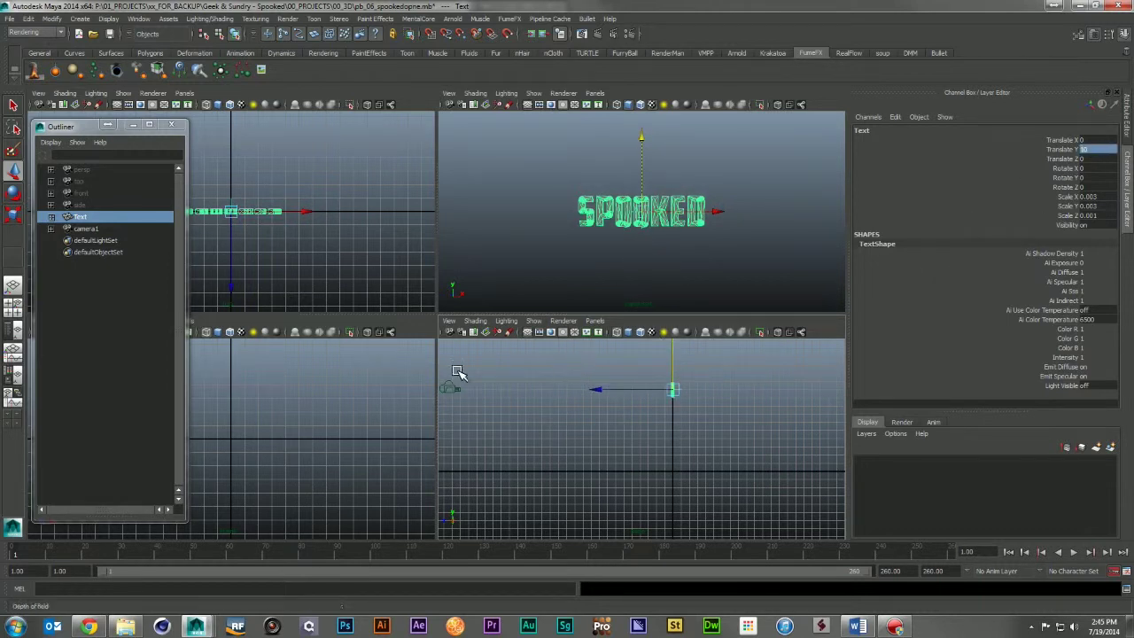
left_click(556, 278)
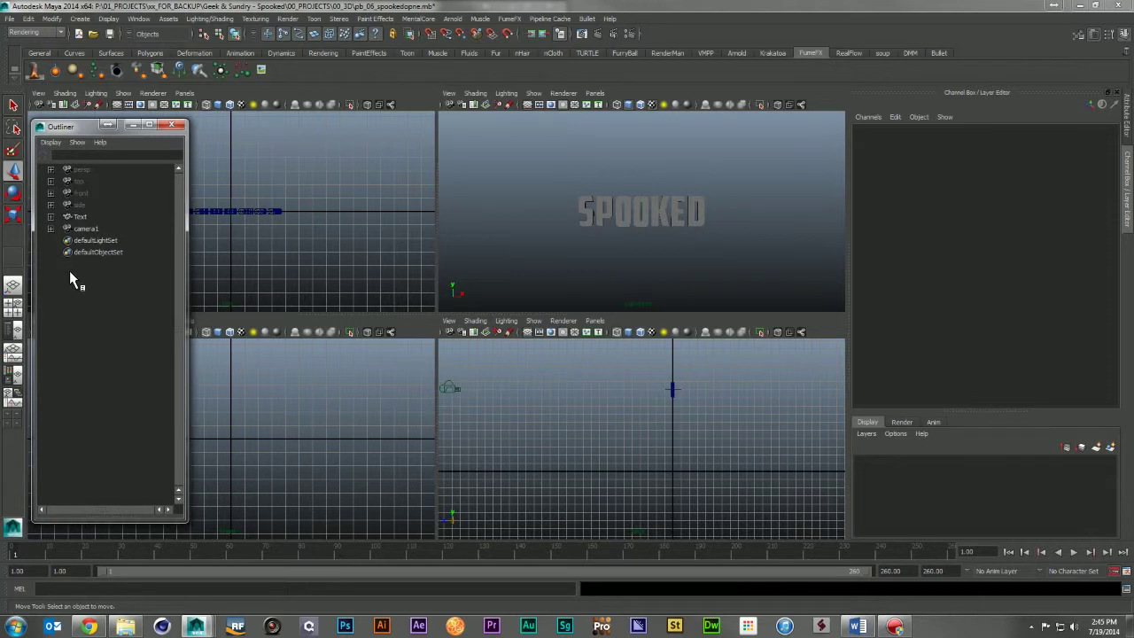
Step: Check camera1's transform channels in the Channel Box, then reselect the Text object
left_click(84, 228)
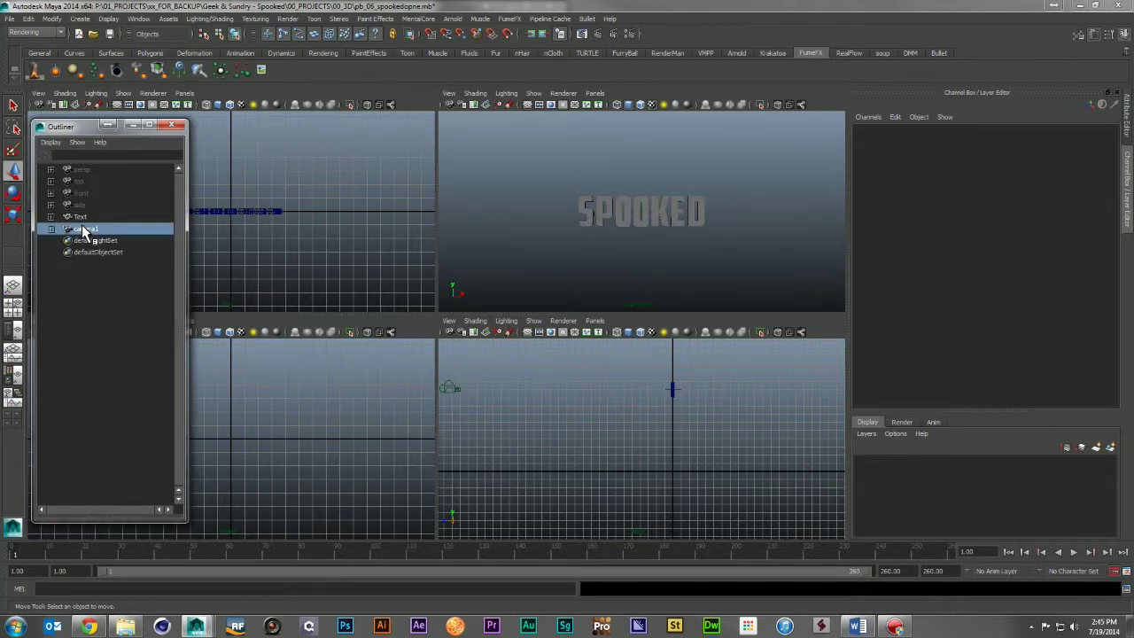
left_click(1079, 139)
double_click(1078, 140)
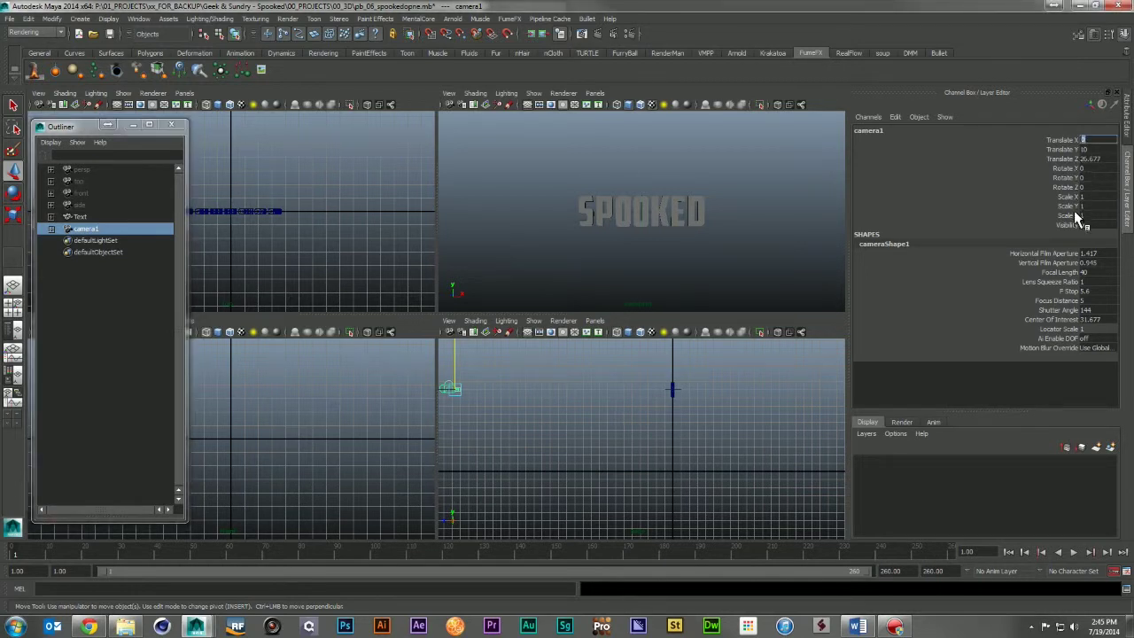
left_click(1063, 140)
left_click(1068, 215, "shift")
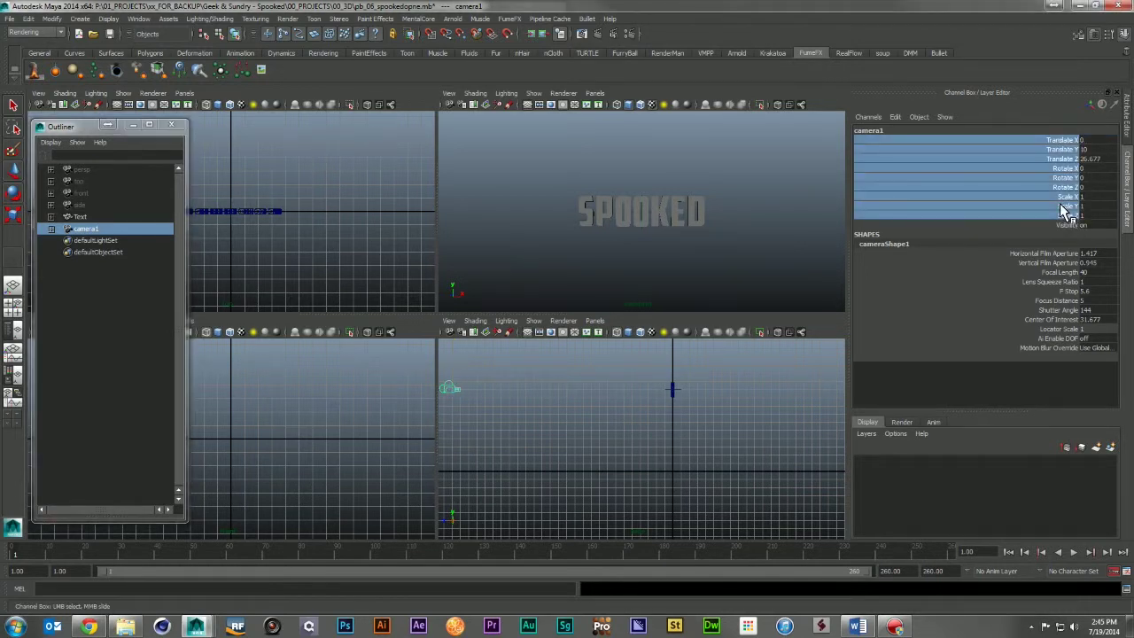
right_click(1067, 216)
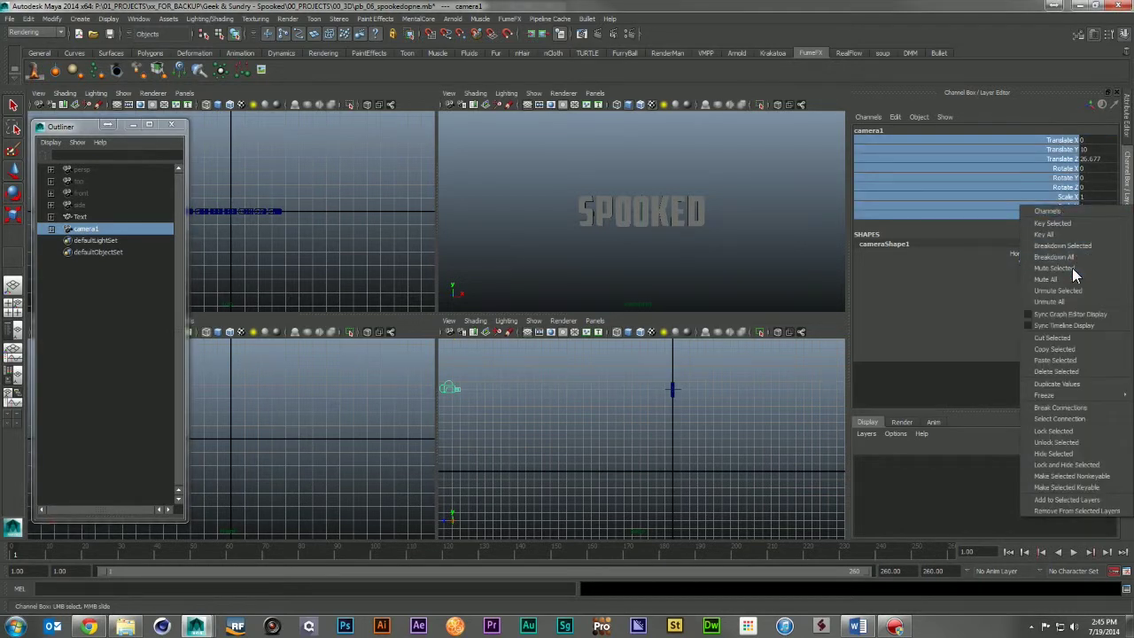
left_click(1068, 439)
left_click(92, 307)
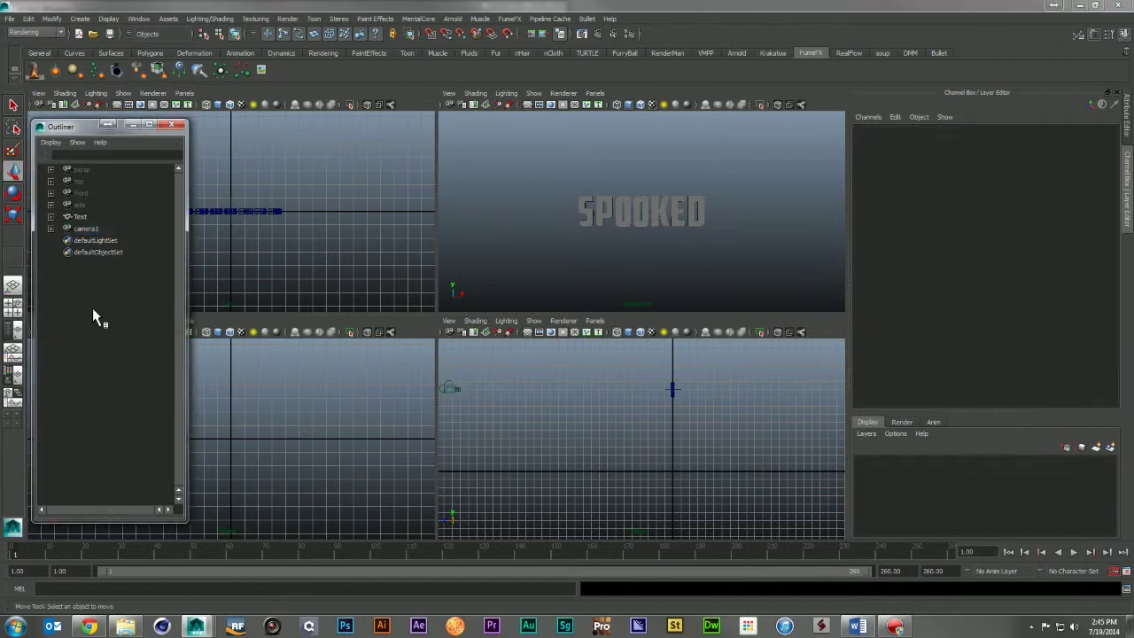
left_click(95, 240)
left_click(96, 228)
left_click(89, 217)
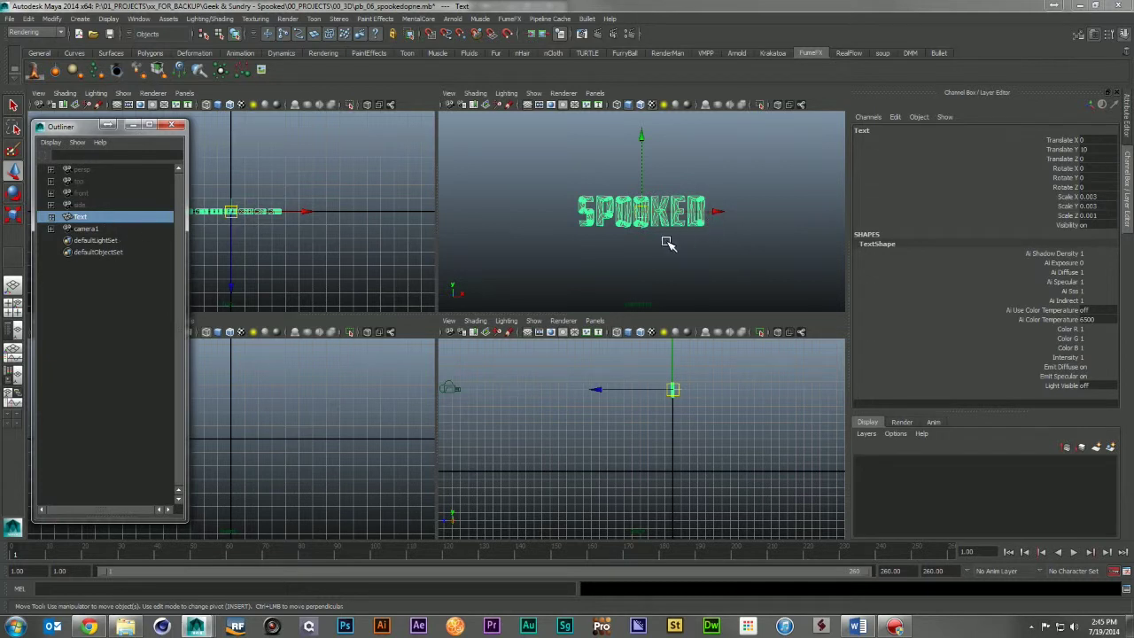
Step: Set a keyframe on the text's Translate Z at its starting value of 0
left_click(278, 550)
key("alt+v")
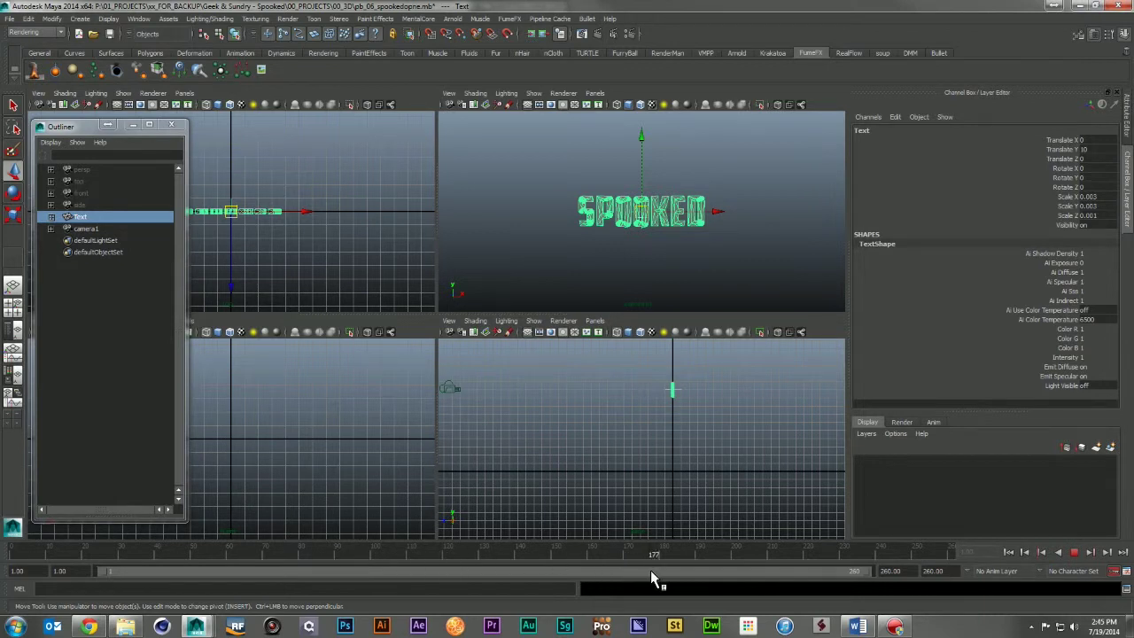
left_click(555, 552)
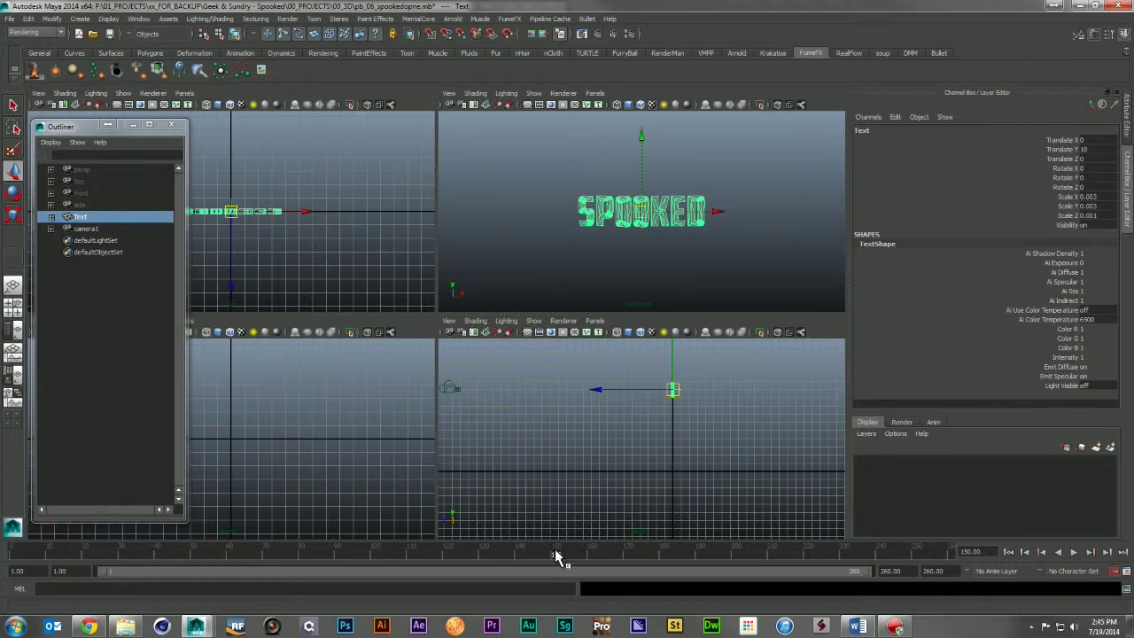
left_click(1069, 140)
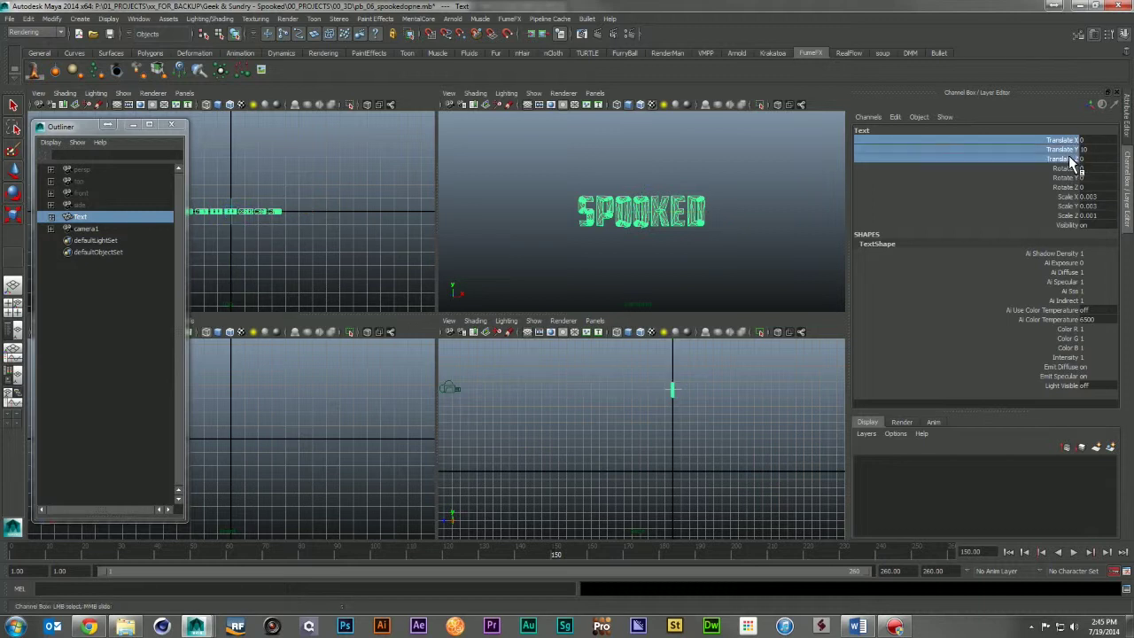
left_click(1067, 158)
right_click(1064, 162)
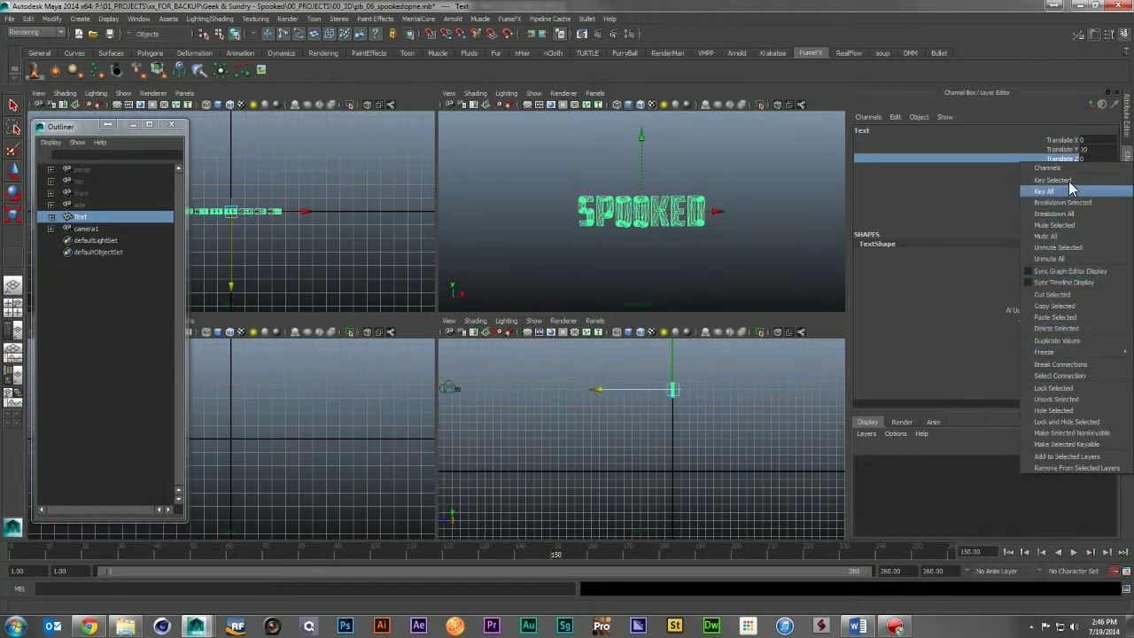
left_click(1054, 180)
Step: Near frame 250, set the text's Translate Z to 13 and key it
left_click_drag(558, 556, 833, 574)
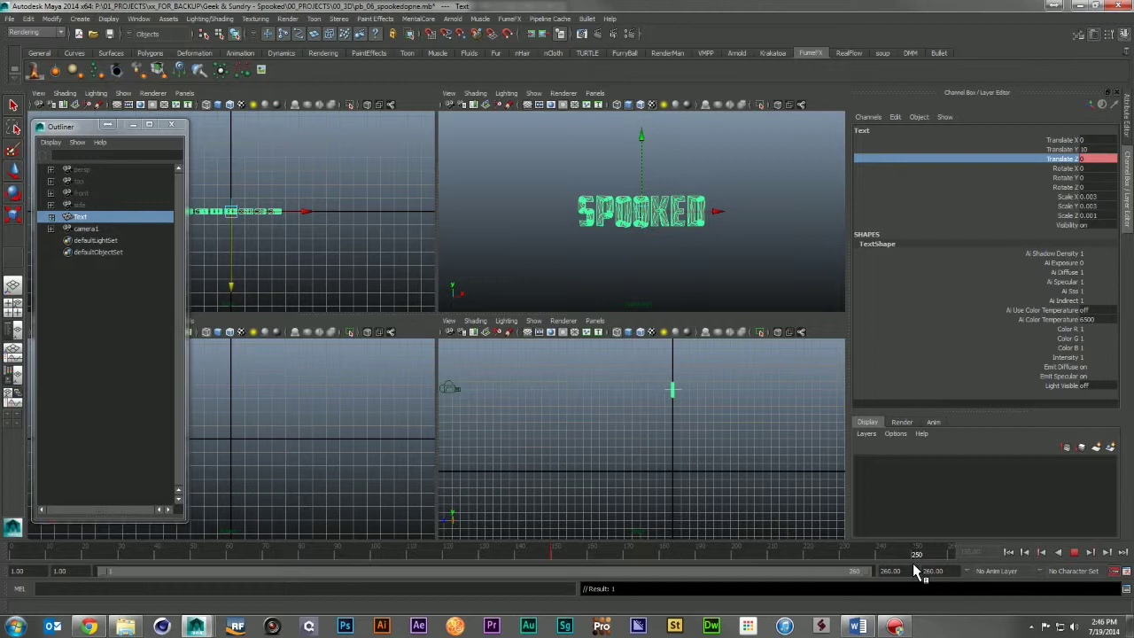
mouse_move(629, 392)
left_mouse_down()
mouse_move(518, 401)
mouse_move(541, 402)
left_mouse_up()
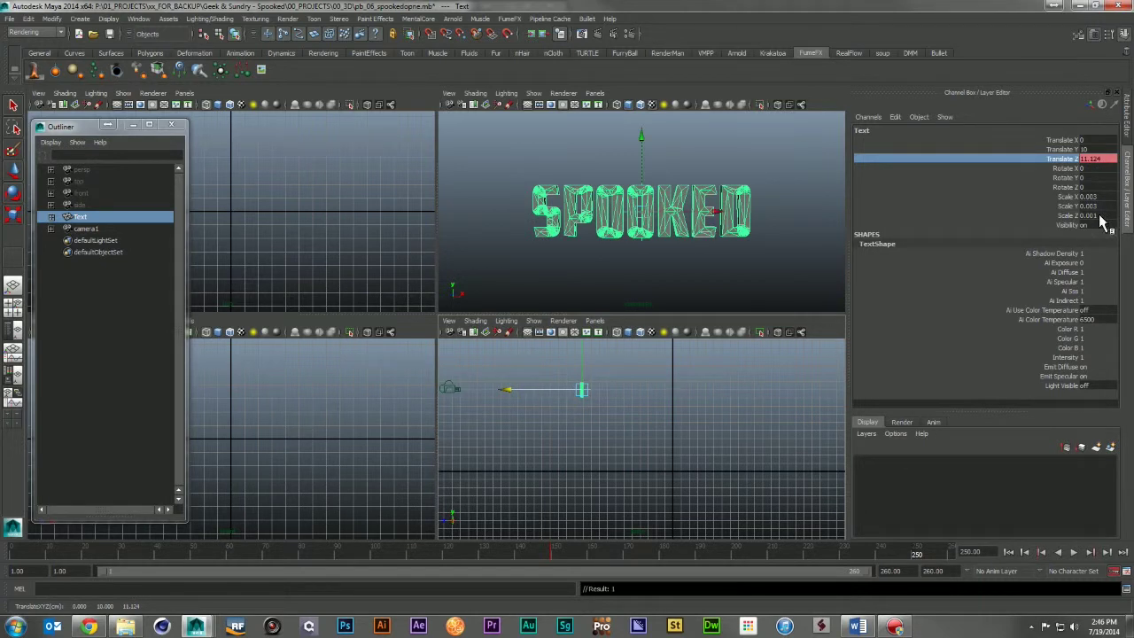
double_click(1089, 159)
type("13")
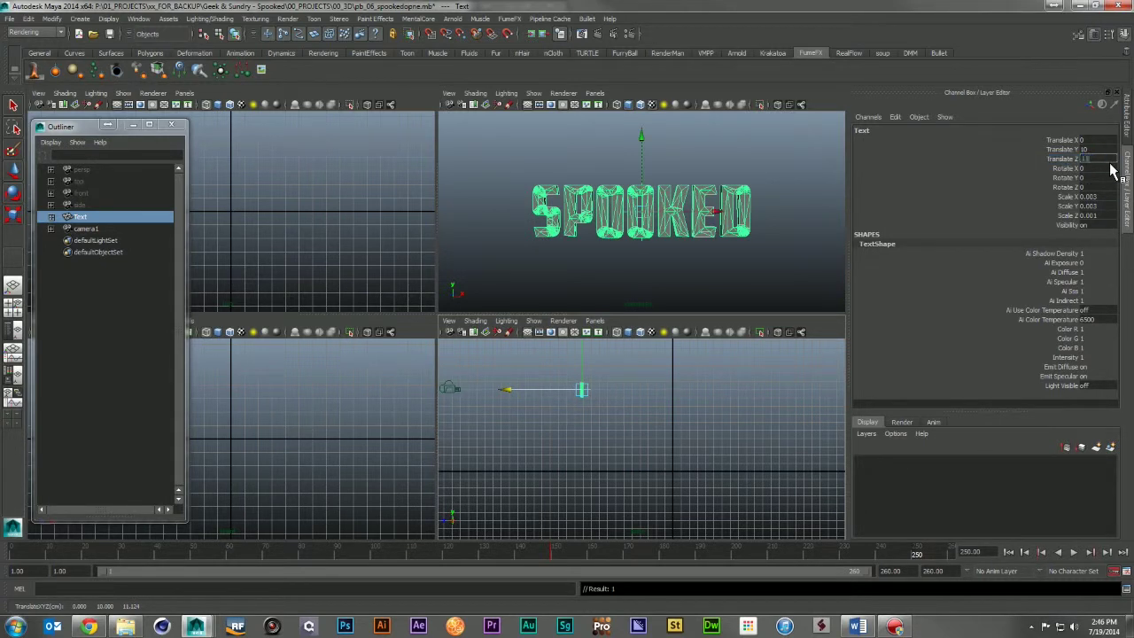
key("Return")
left_click(1058, 159)
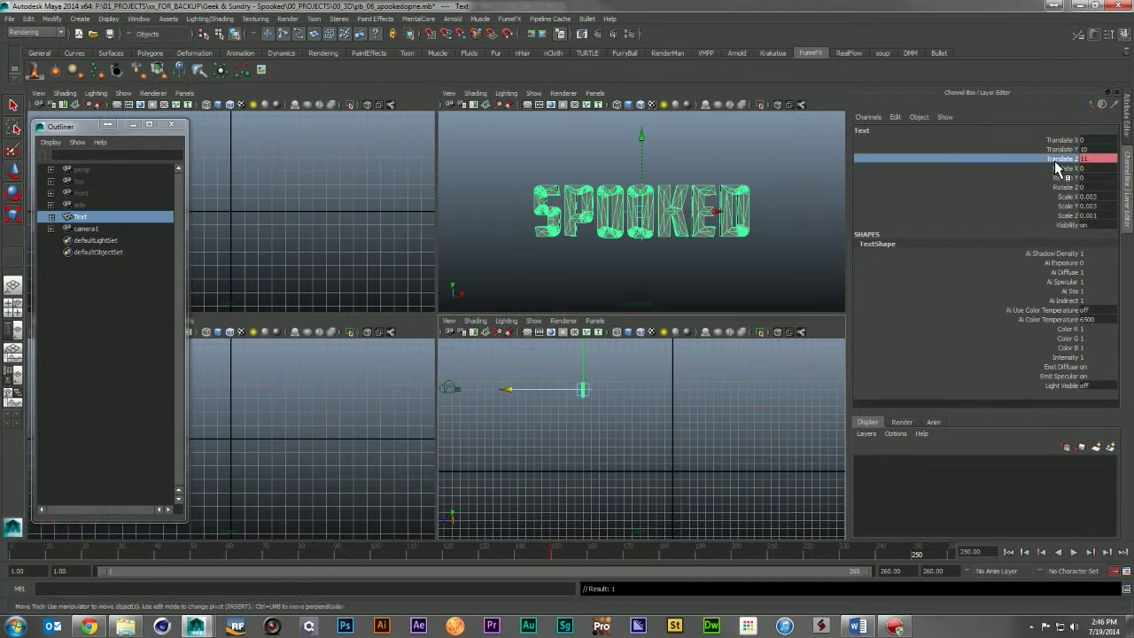
right_click(1054, 163)
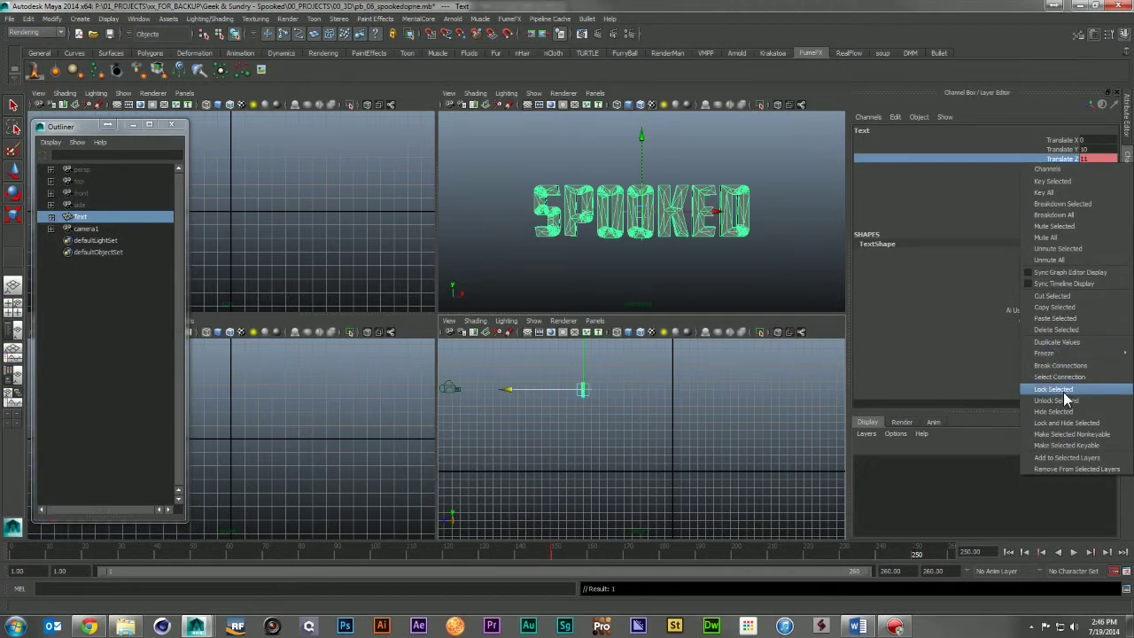
left_click(1062, 182)
Step: Scrub and play the timeline to preview the text moving toward the camera
left_click_drag(496, 552, 739, 555)
left_click(793, 175)
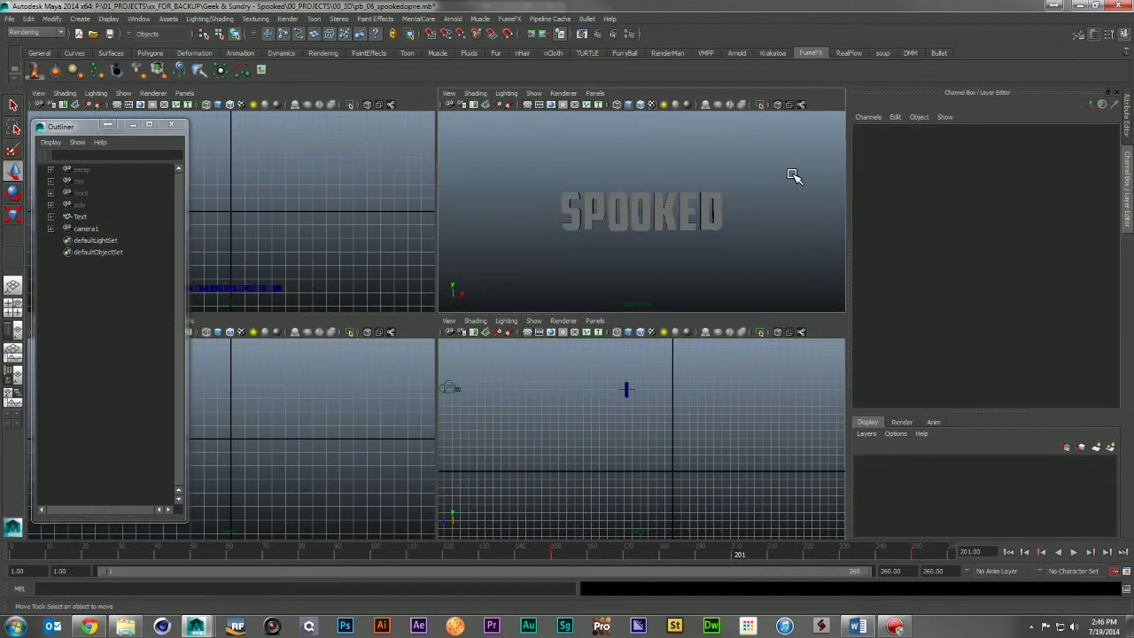
left_click(503, 546)
key("alt+v")
mouse_move(732, 558)
left_mouse_down()
mouse_move(528, 558)
mouse_move(923, 558)
mouse_move(4, 557)
left_mouse_up()
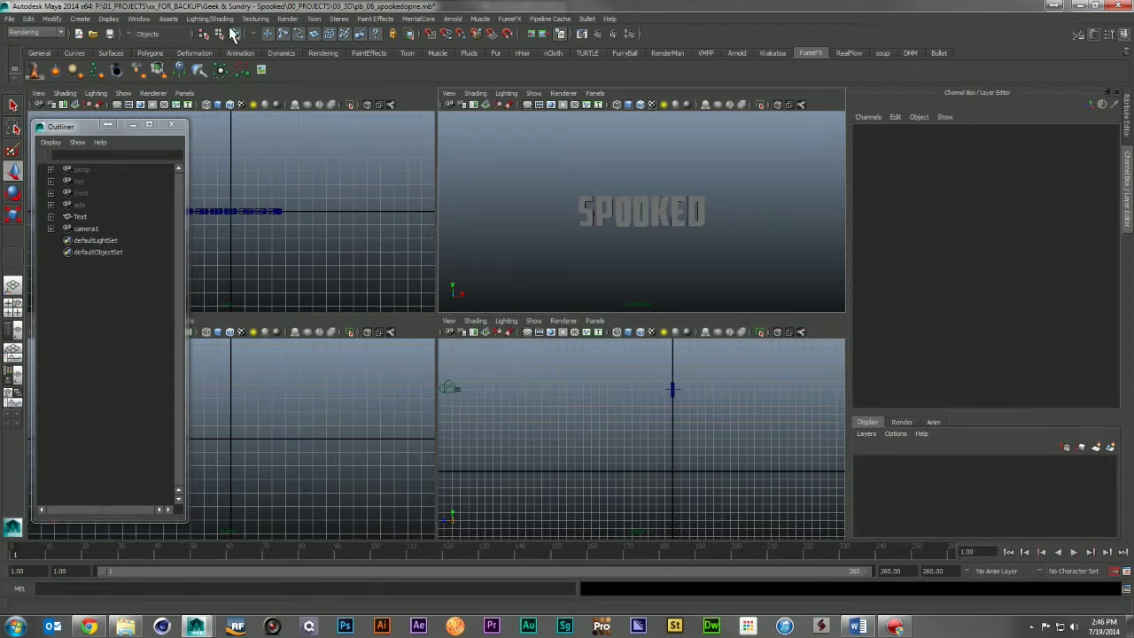
Step: Switch to the Dynamics menu set and create a 3D fluid container, raising it up
left_click(35, 33)
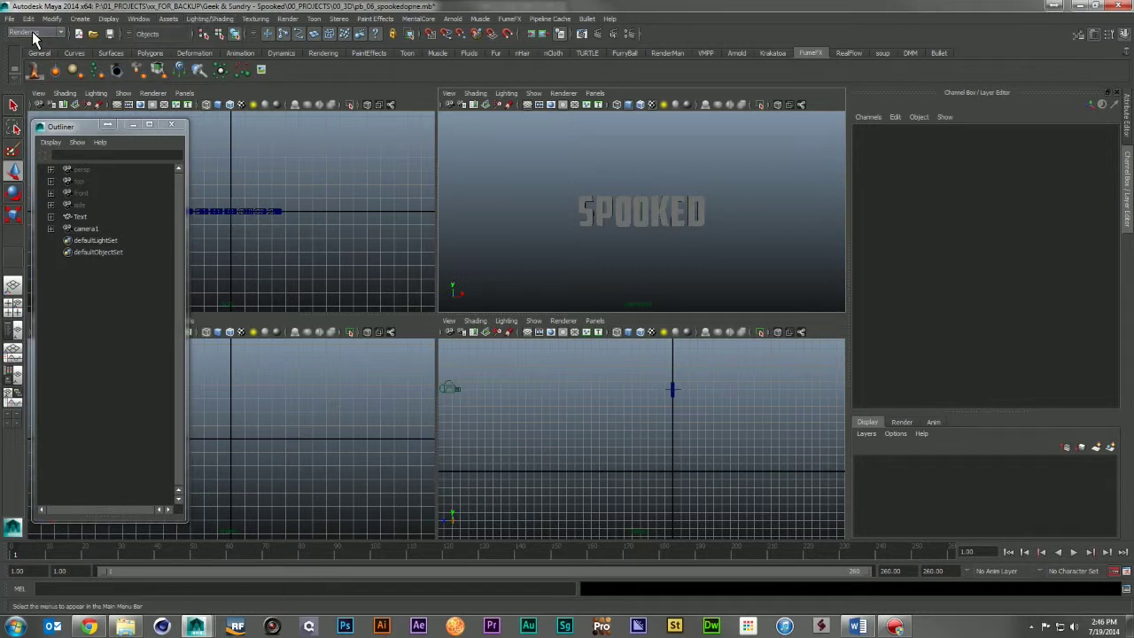
left_click(39, 66)
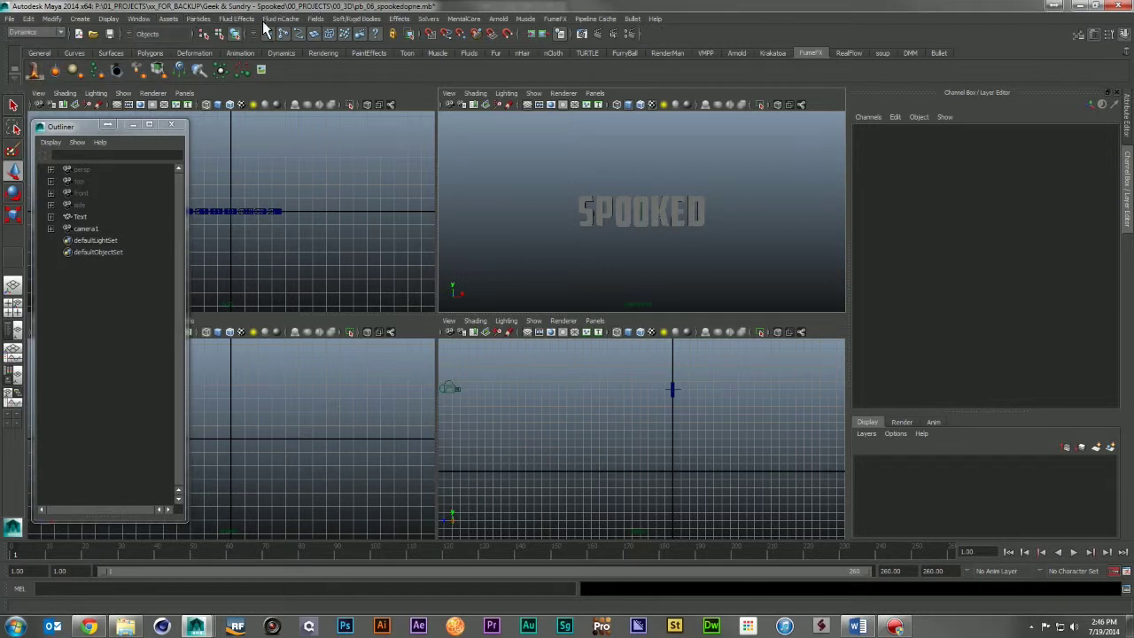
left_click(238, 18)
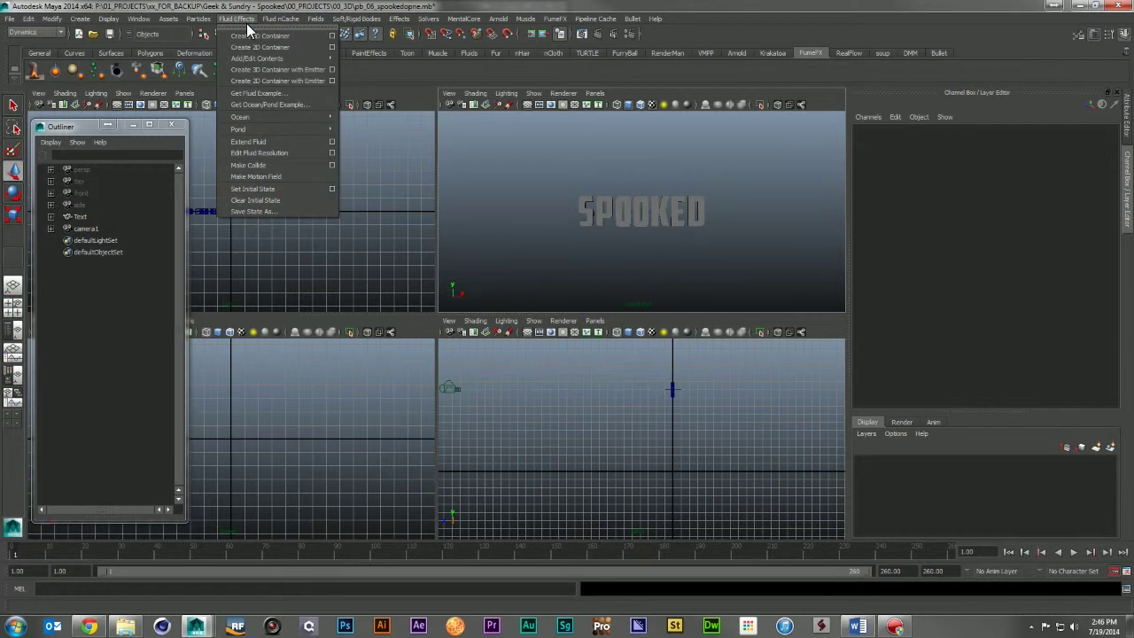
left_click(255, 35)
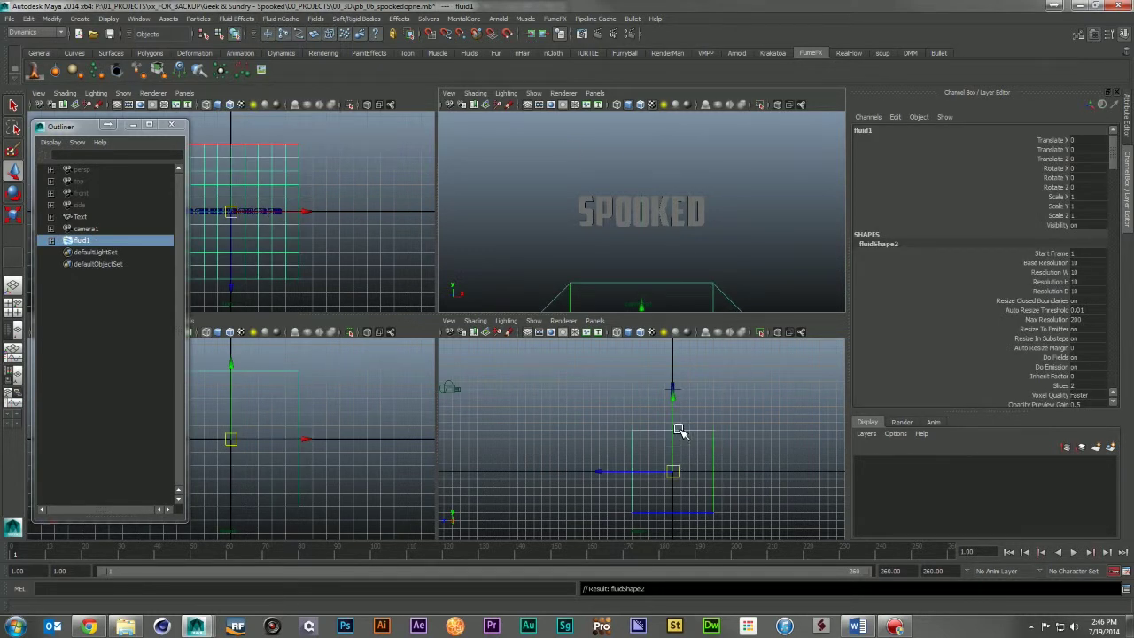
left_click_drag(673, 397, 675, 364)
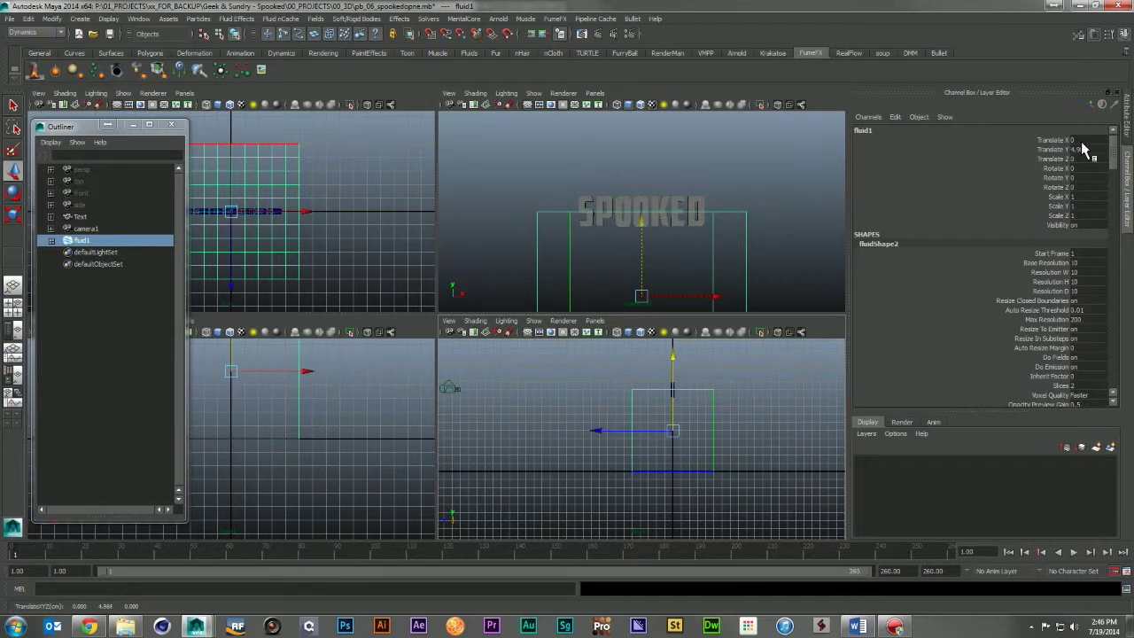
Step: Set the fluid container's Y size to 20
left_click(1126, 128)
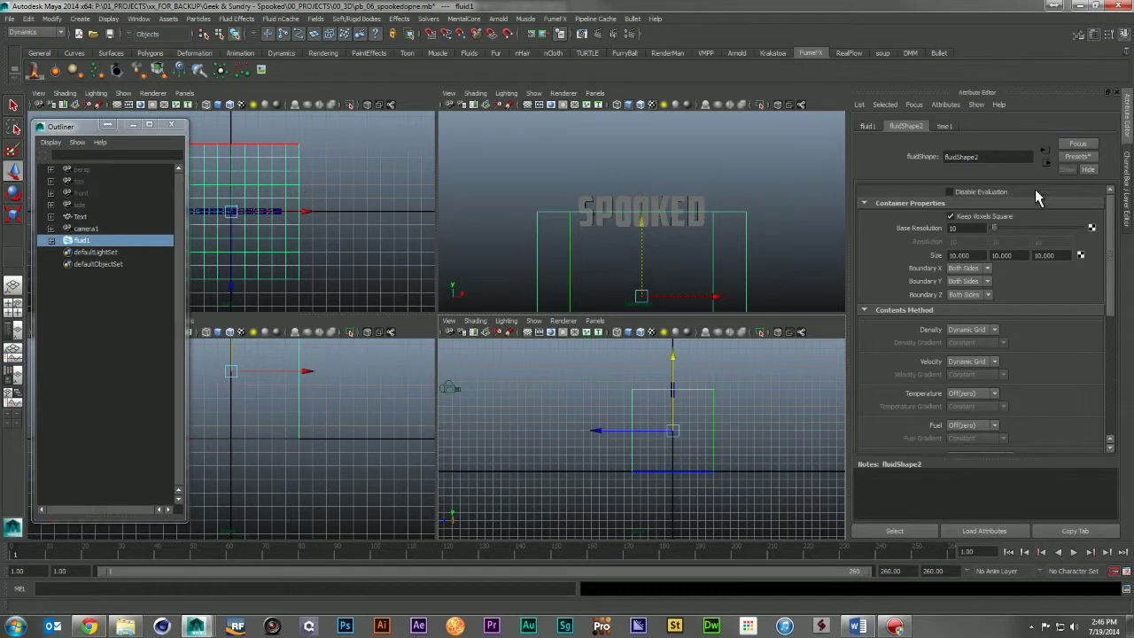
left_click(1008, 257)
type("15")
key("Return")
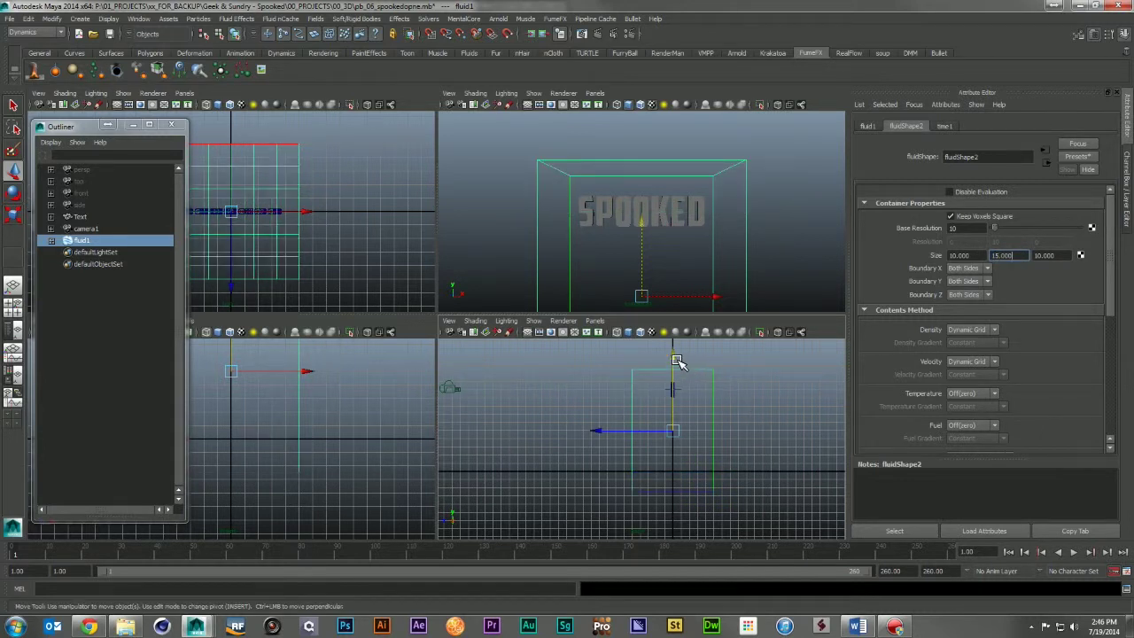
left_click_drag(677, 345, 677, 341)
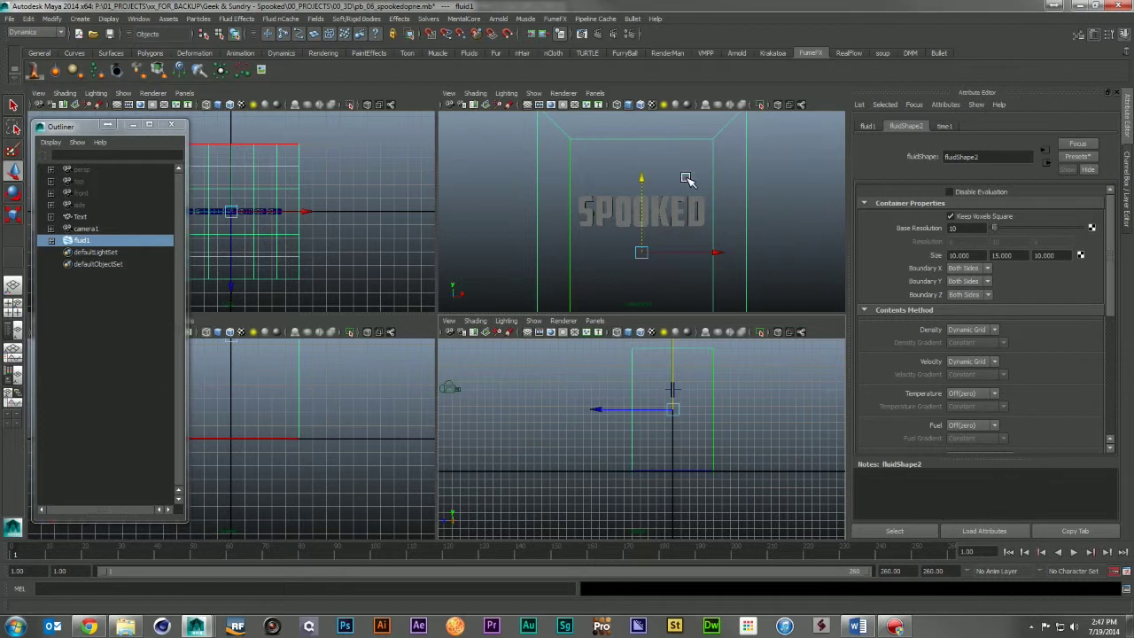
double_click(1005, 255)
type("20")
key("Return")
left_click_drag(675, 372, 673, 353)
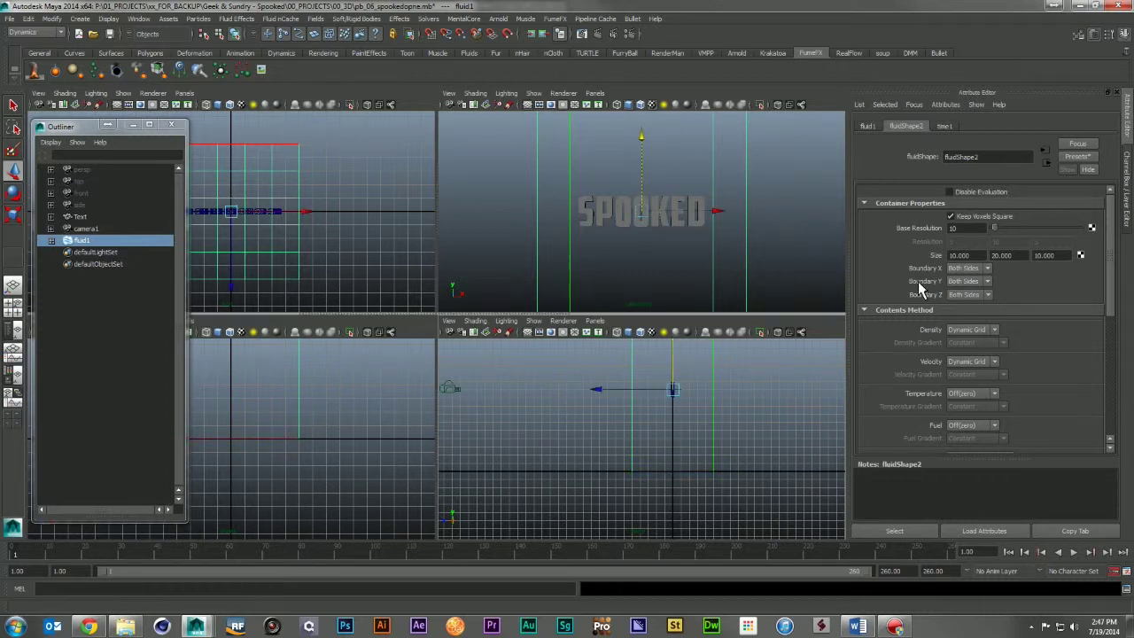
Step: Set the container's Translate Y to 10 and its X size to 20
left_click(866, 125)
double_click(1003, 206)
type("10")
key("Return")
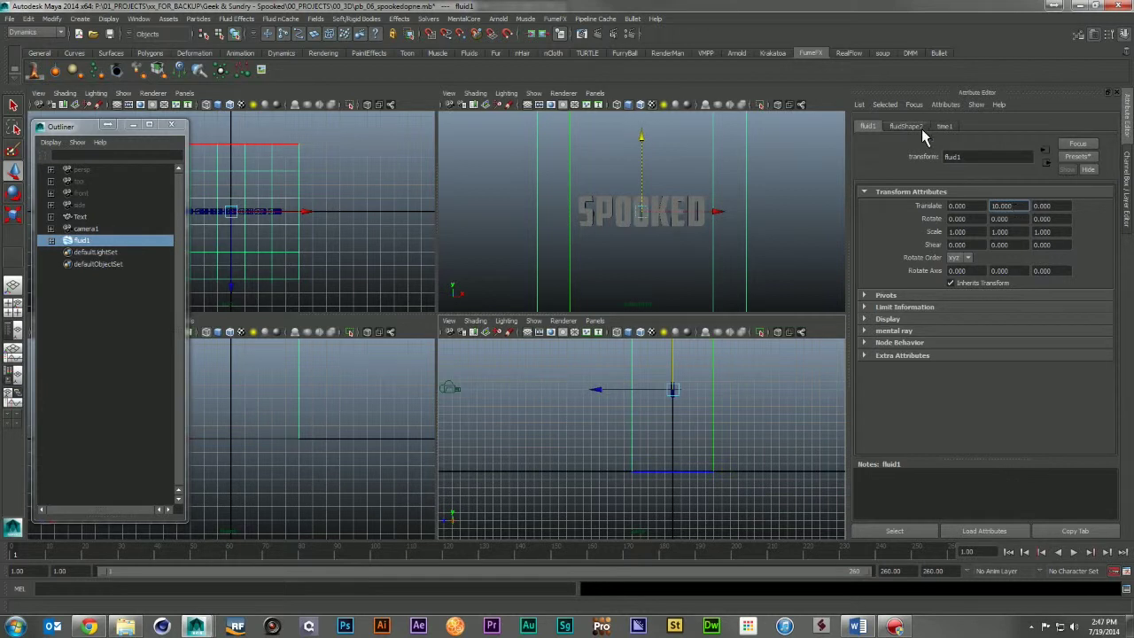
left_click(905, 126)
double_click(965, 255)
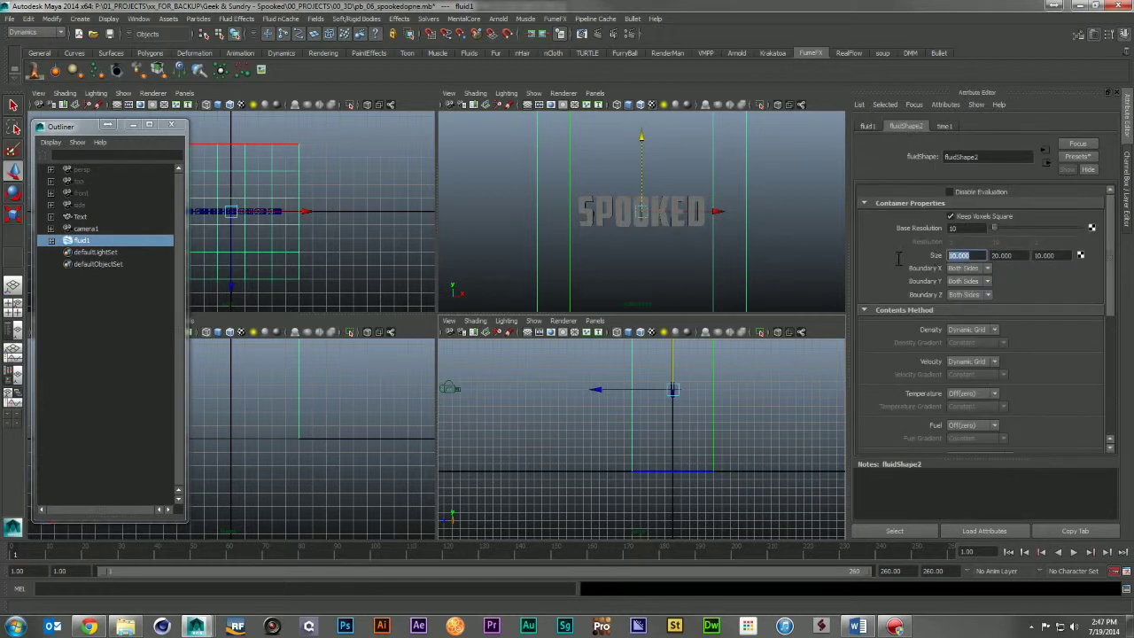
type("15")
key("Return")
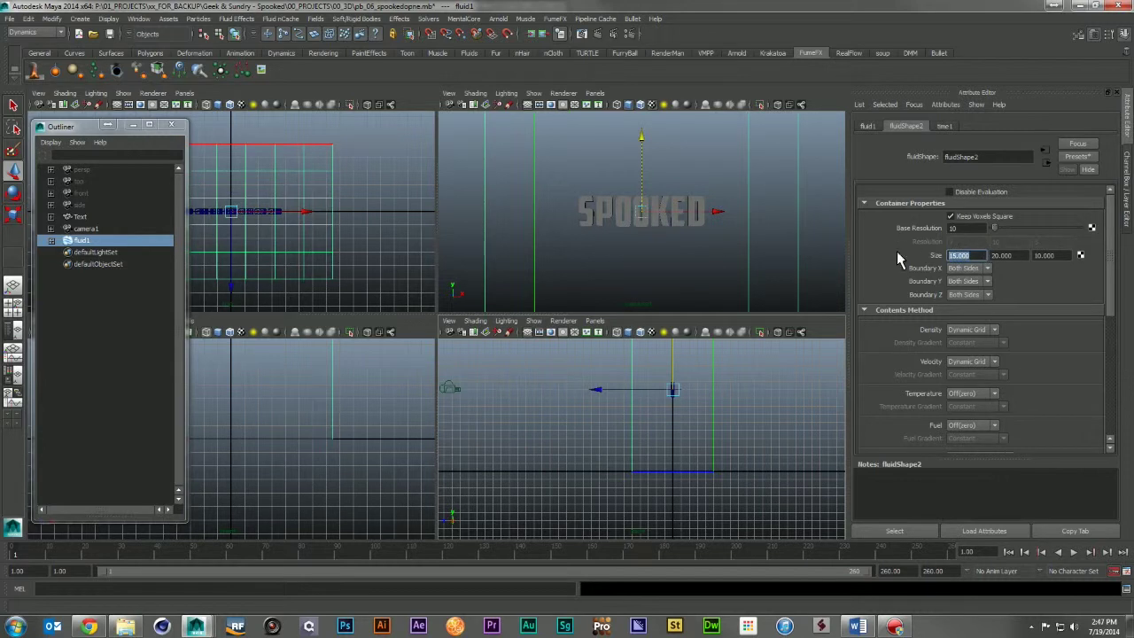
type("20")
key("Return")
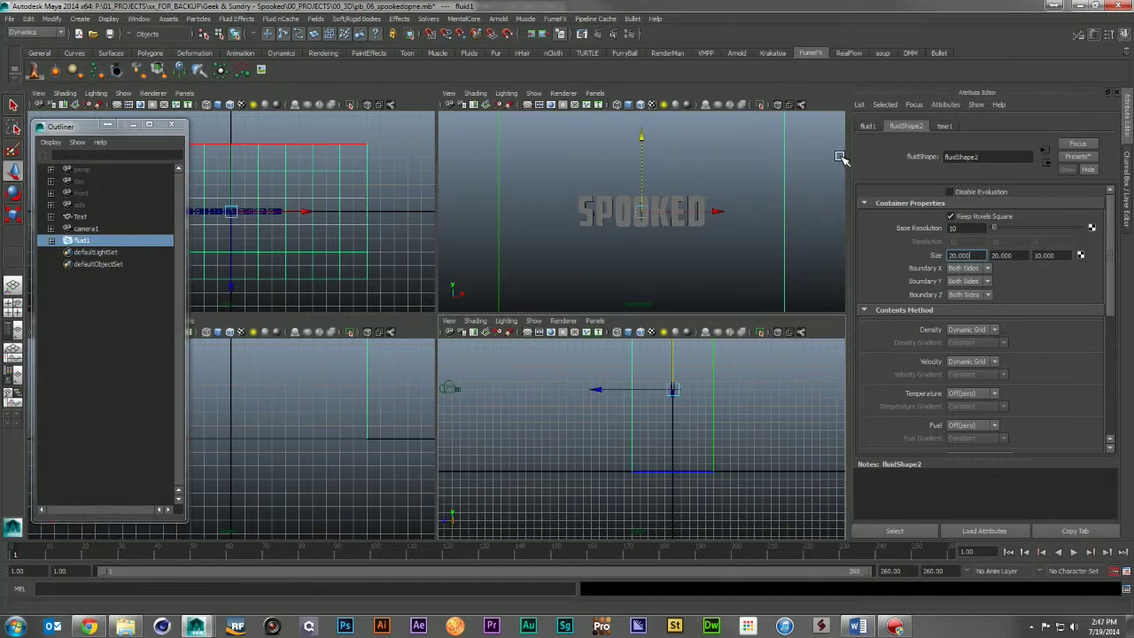
Step: Set the container's Z size to 30, adjusting its position along Z
double_click(1058, 255)
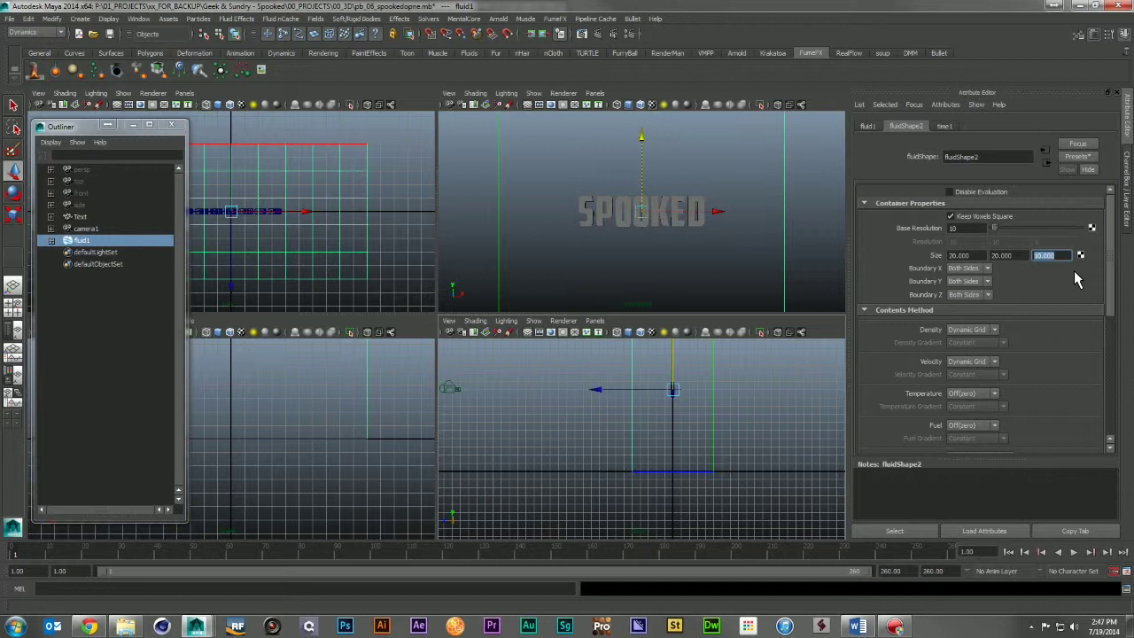
type("15")
key("Return")
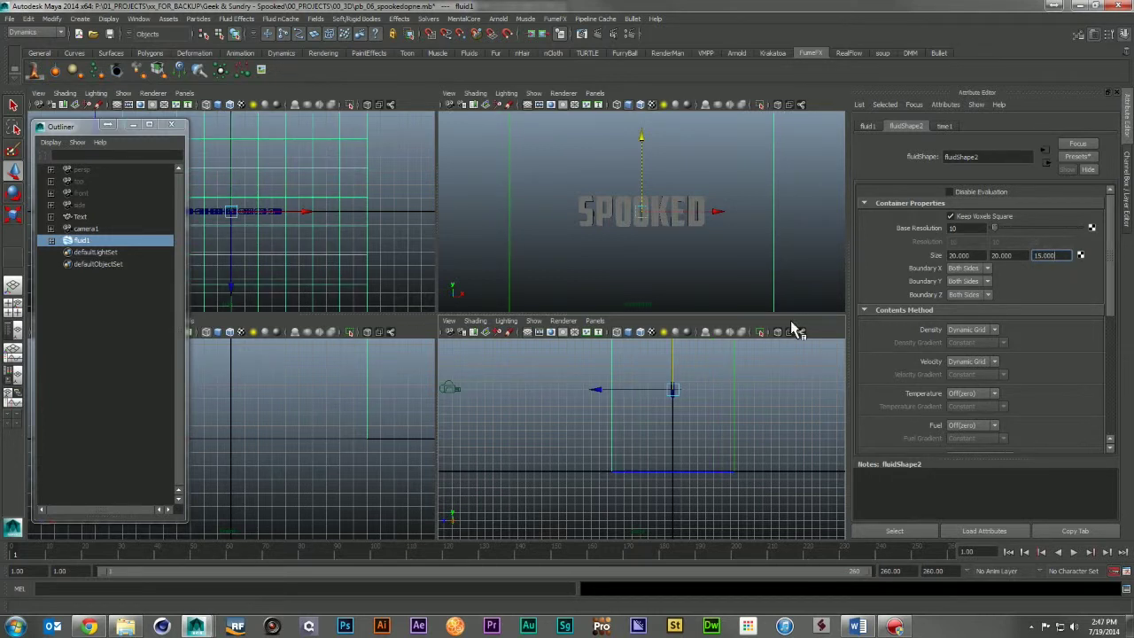
left_click_drag(602, 393, 627, 400)
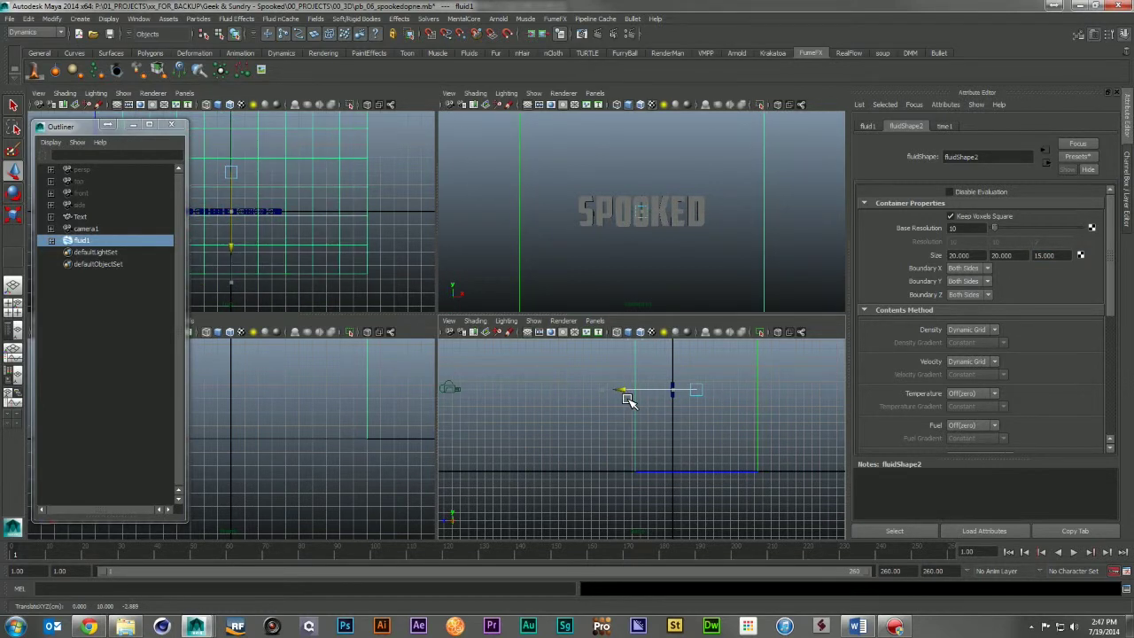
left_click_drag(627, 398, 628, 399)
mouse_move(923, 558)
left_mouse_down()
mouse_move(823, 554)
mouse_move(948, 555)
left_mouse_up()
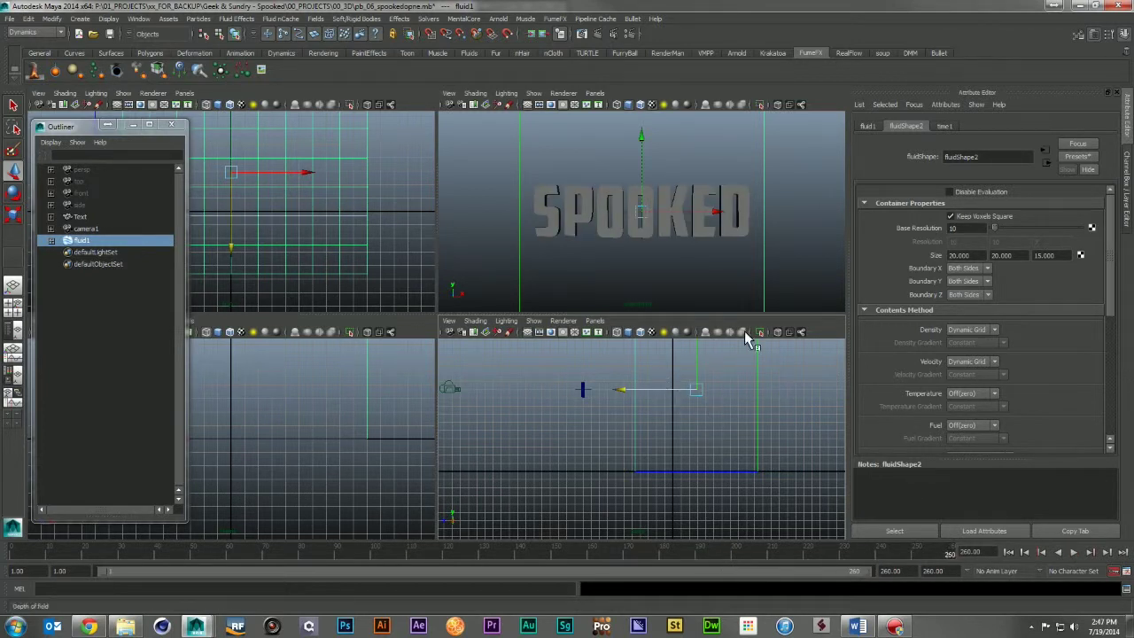
left_click(1065, 255)
left_click_drag(1065, 255, 961, 257)
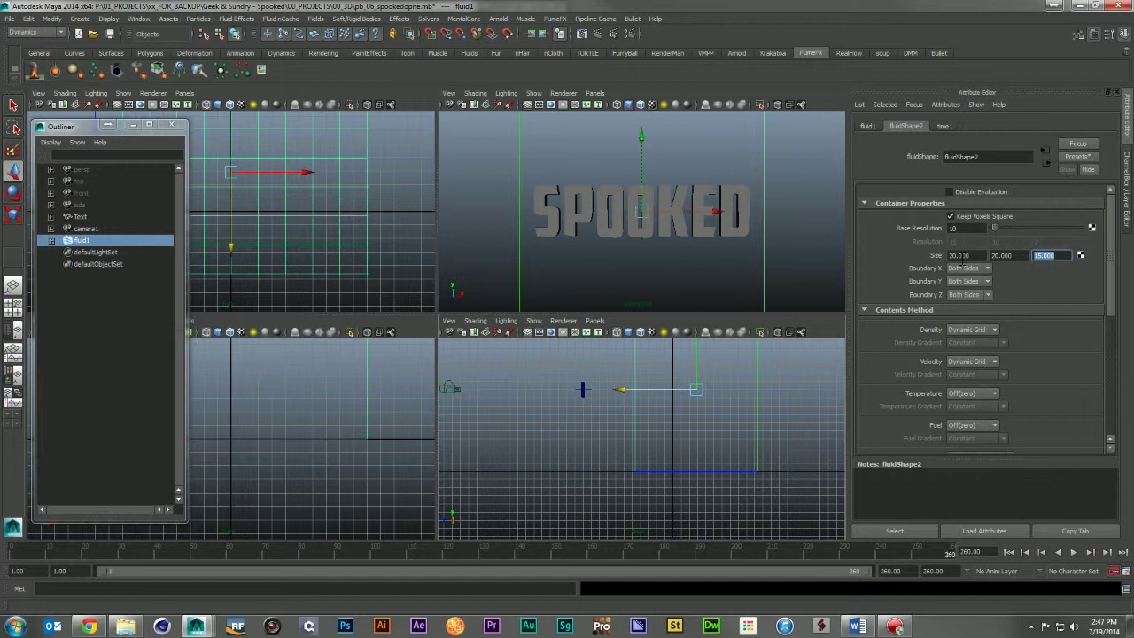
type("30")
key("Return")
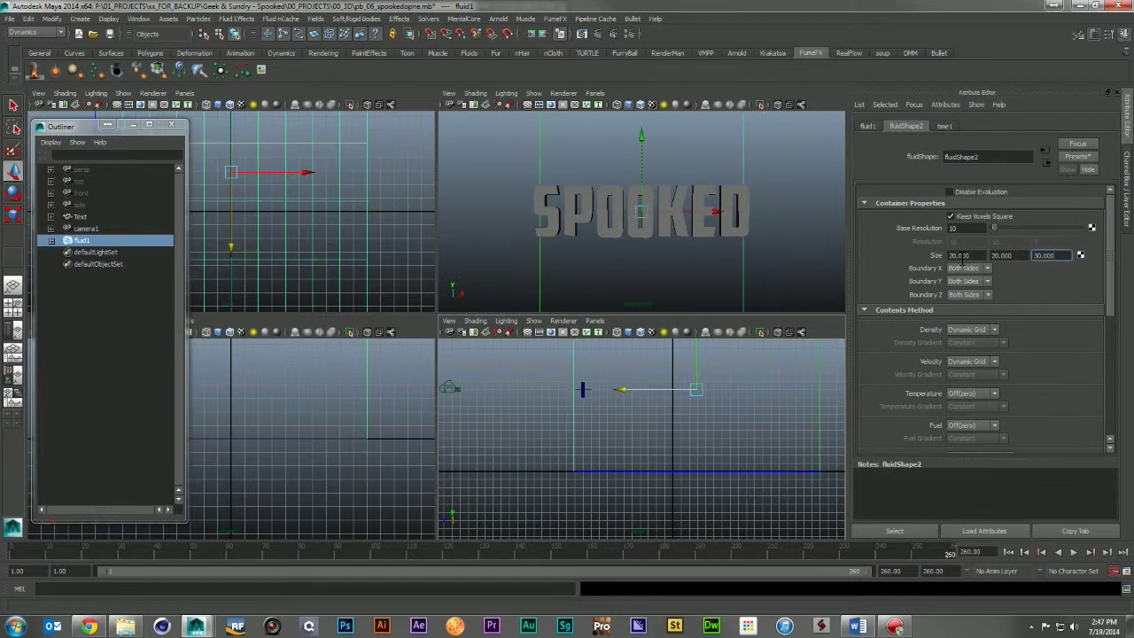
Step: Shift the fluid container along X around the text and reselect it
left_click(688, 397)
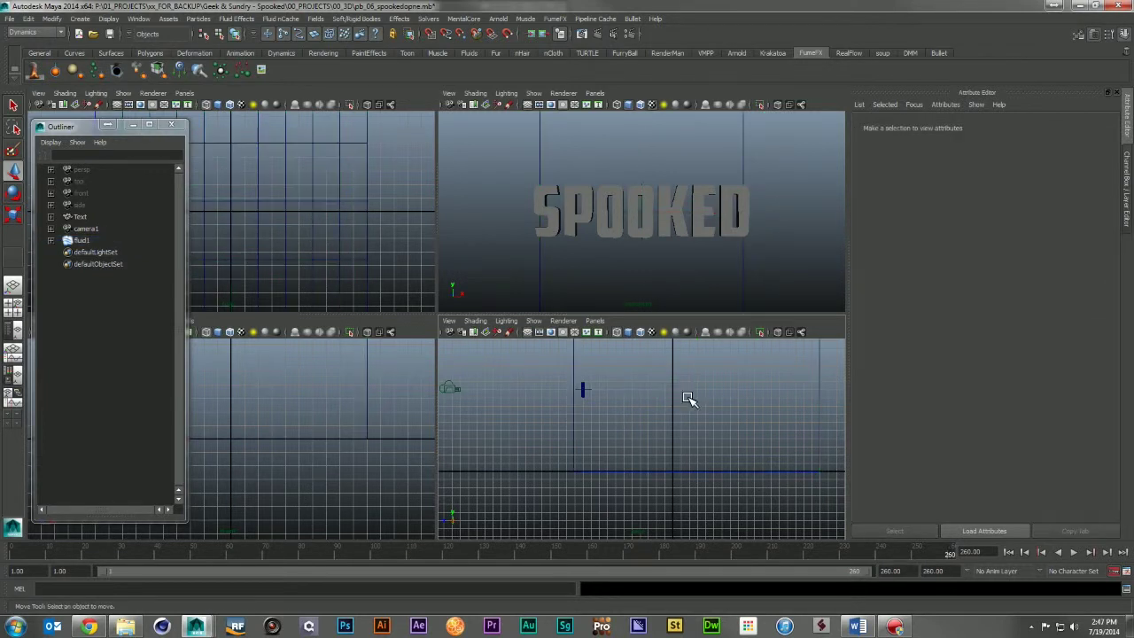
left_click_drag(557, 371, 686, 386)
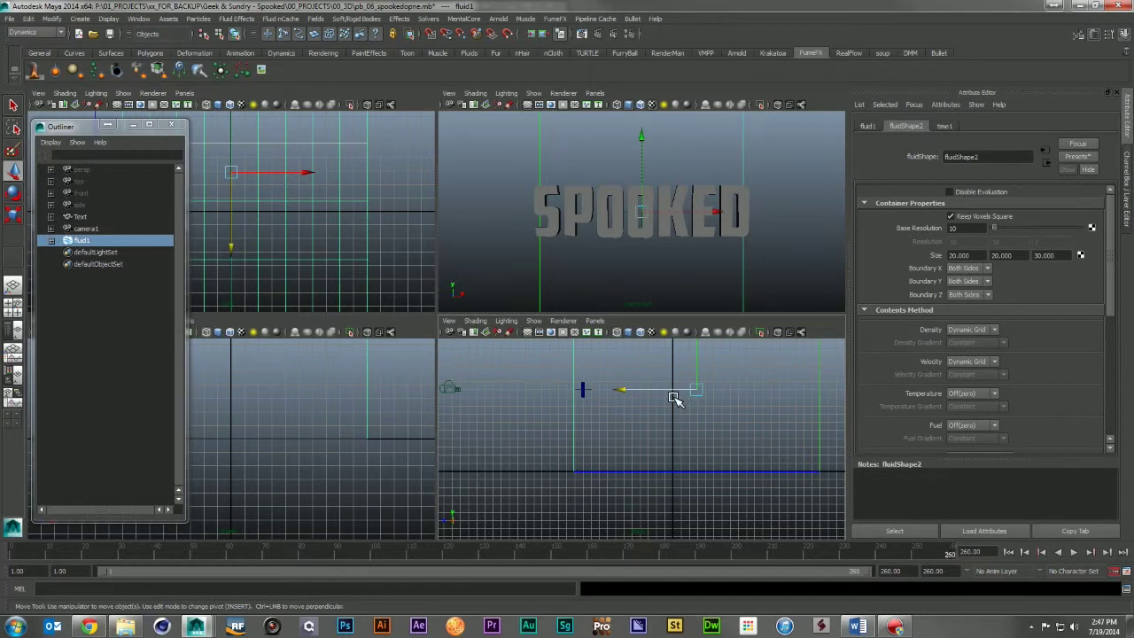
left_click_drag(678, 392, 653, 394)
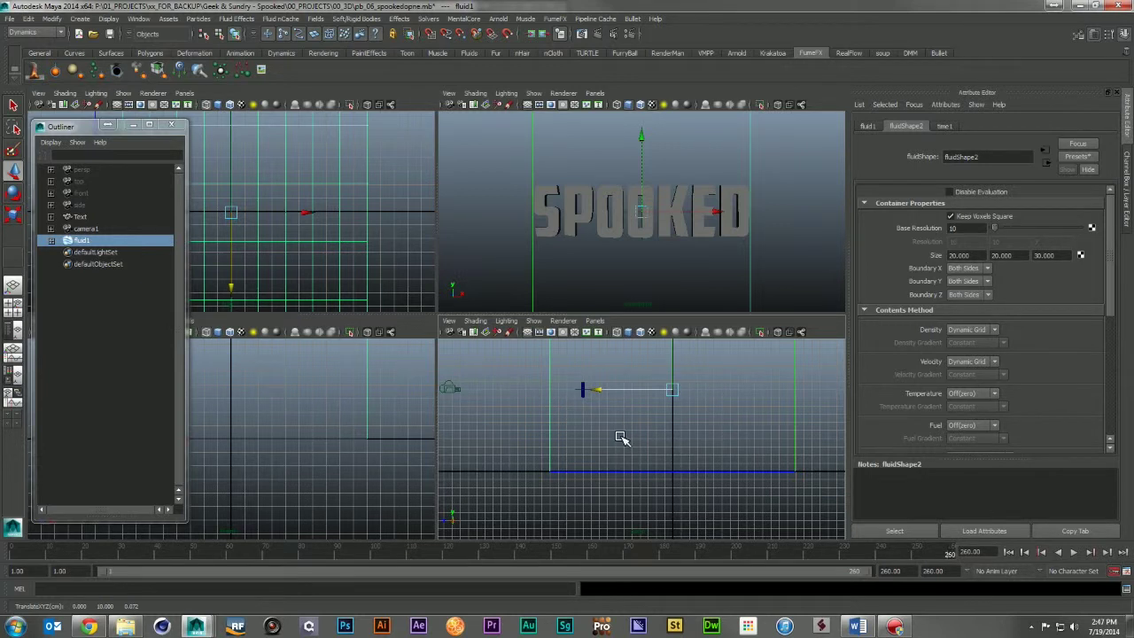
left_click(586, 488)
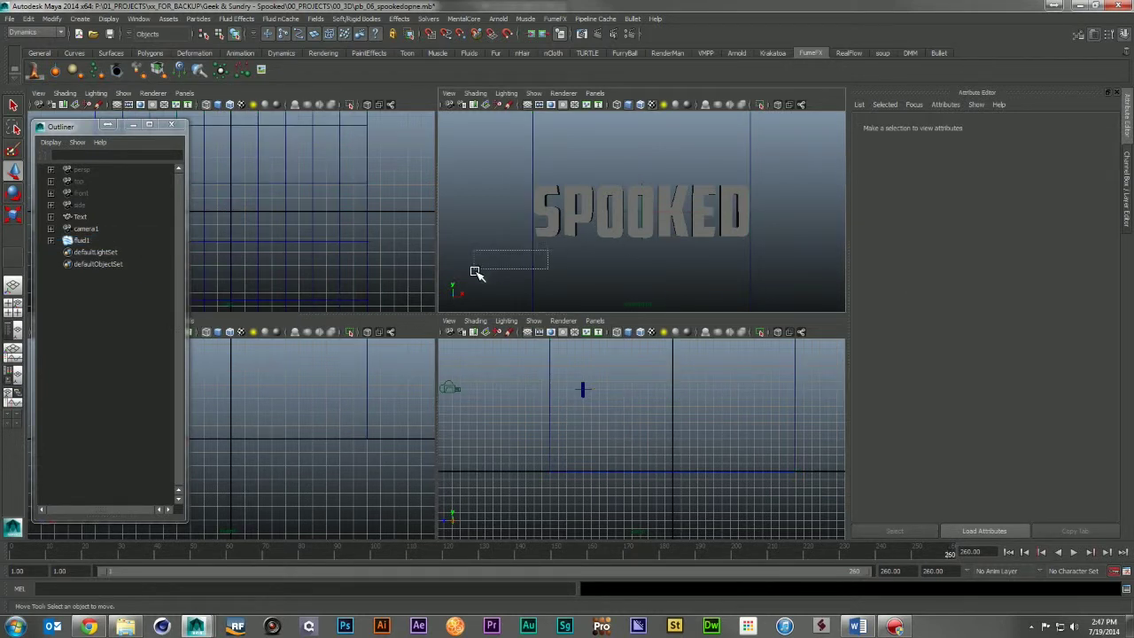
left_click_drag(563, 250, 473, 275)
left_click(511, 391)
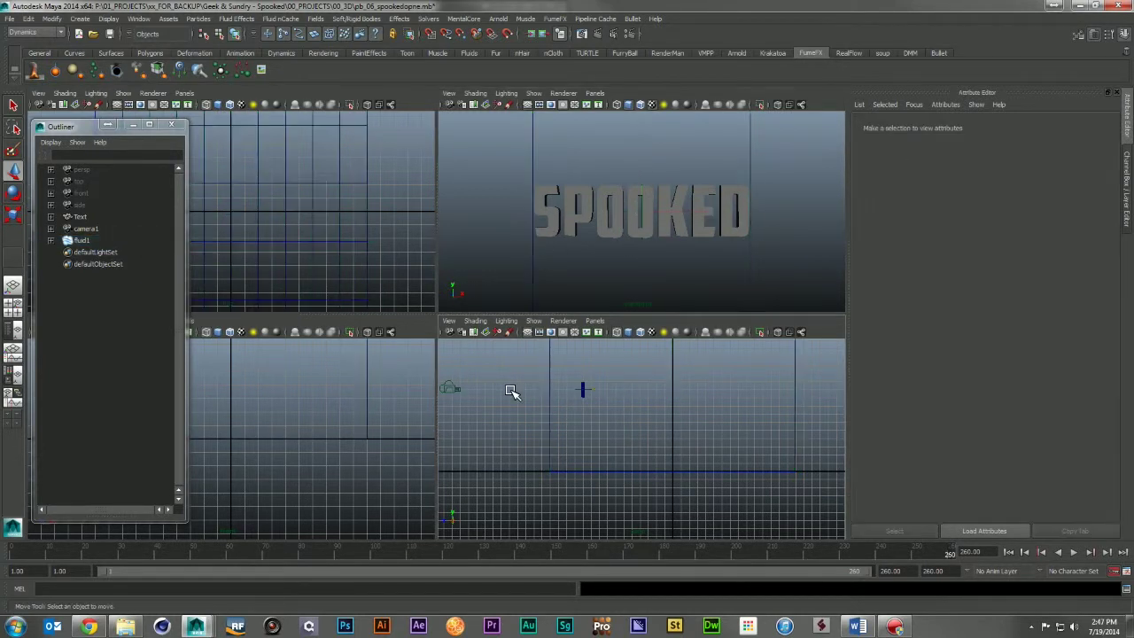
left_click(562, 377)
left_click(974, 229)
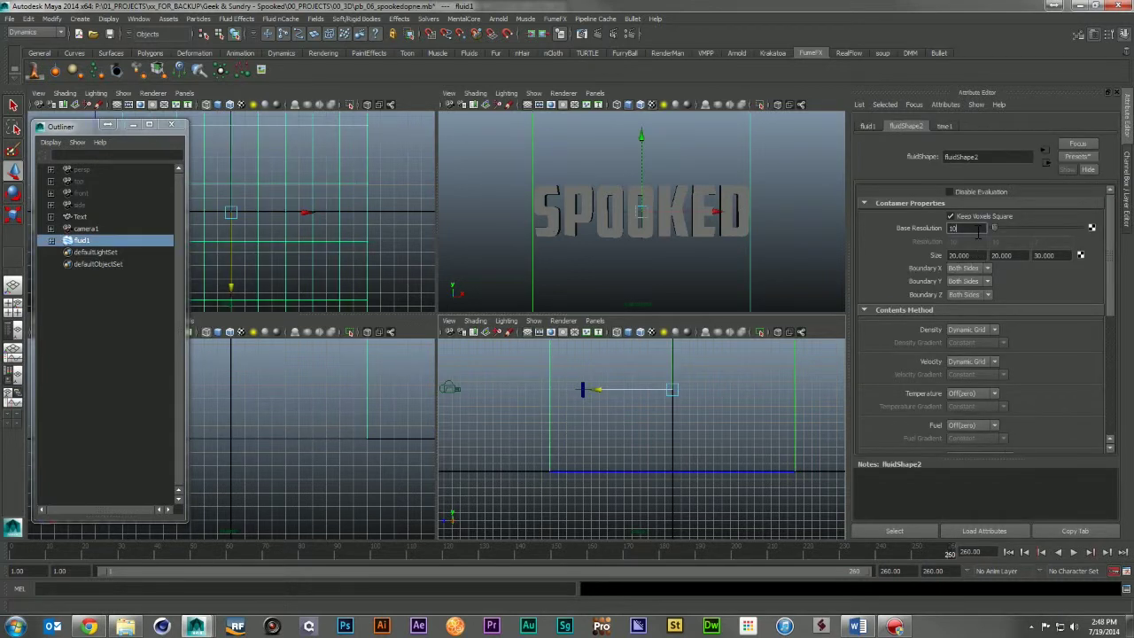
Step: Set the fluid container's Base Resolution to 50
left_click_drag(978, 232, 873, 228)
type("50")
key("Return")
Step: Set Boundary Y to None, keeping Density and Velocity as Dynamic Grid
left_click(968, 294)
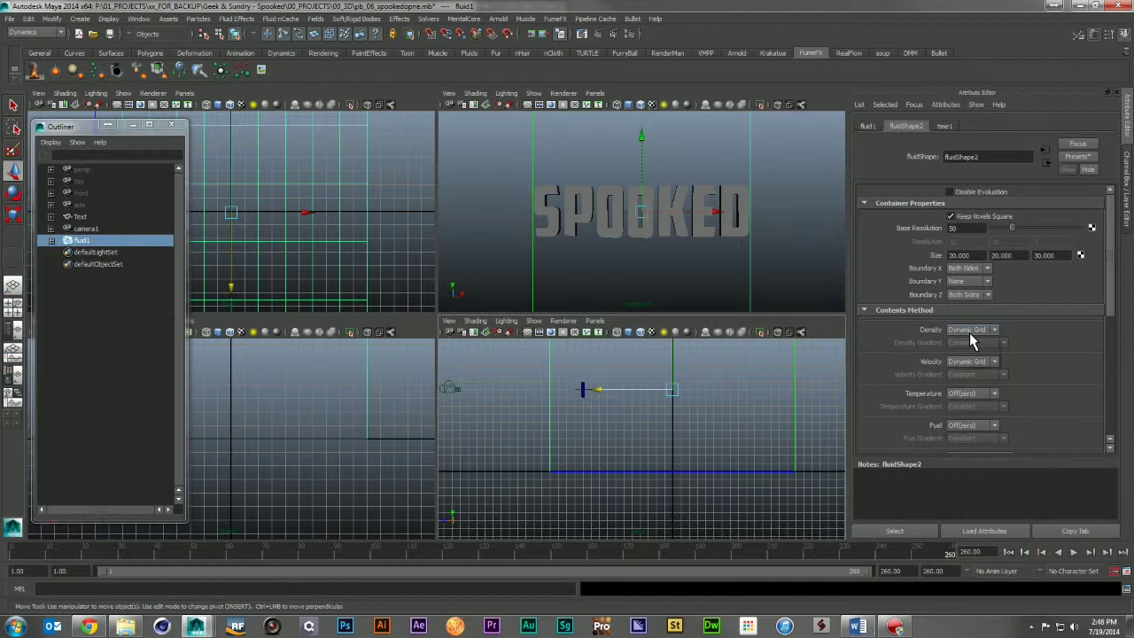
left_click(969, 335)
left_click(974, 362)
left_click(974, 387)
scroll(932, 407, "down", 3)
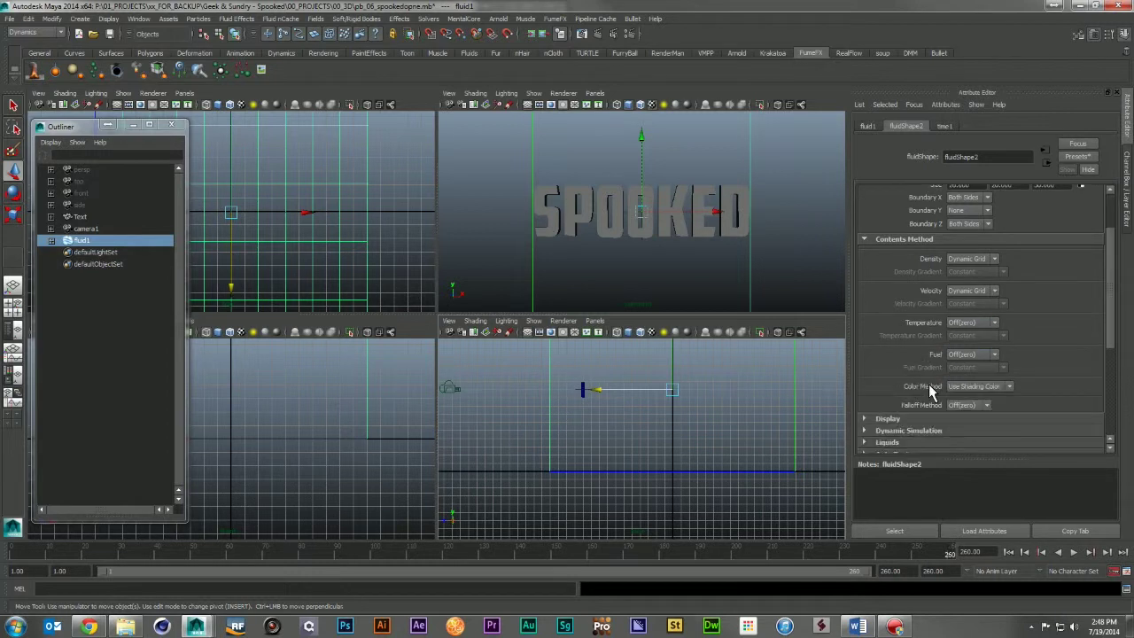
scroll(928, 392, "down", 1)
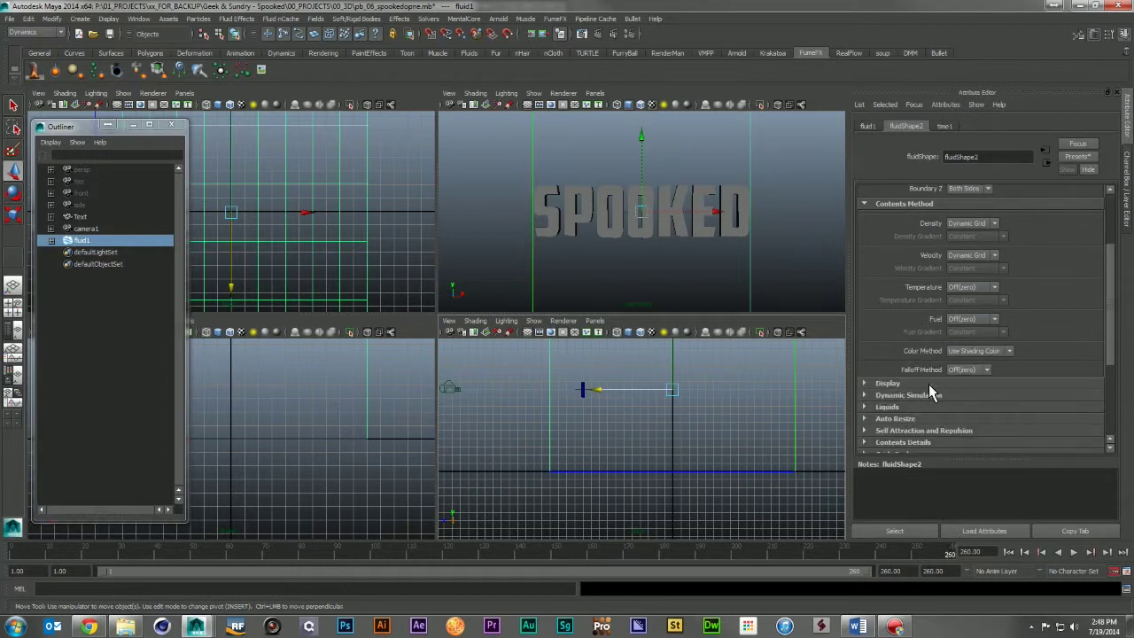
scroll(928, 384, "up", 4)
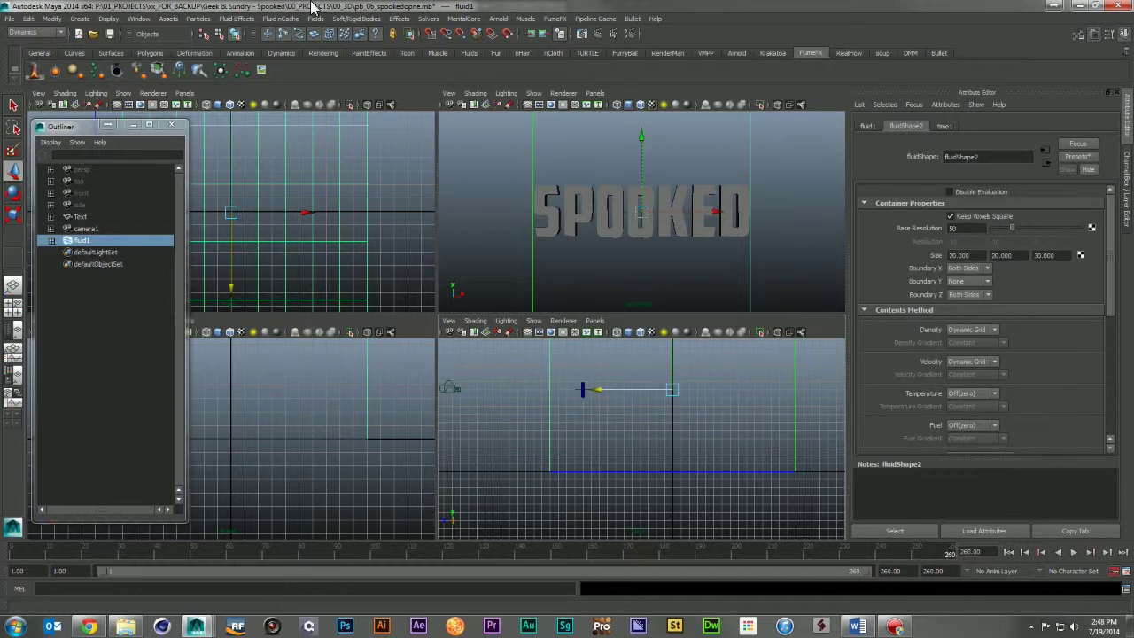
left_click(238, 19)
mouse_move(256, 58)
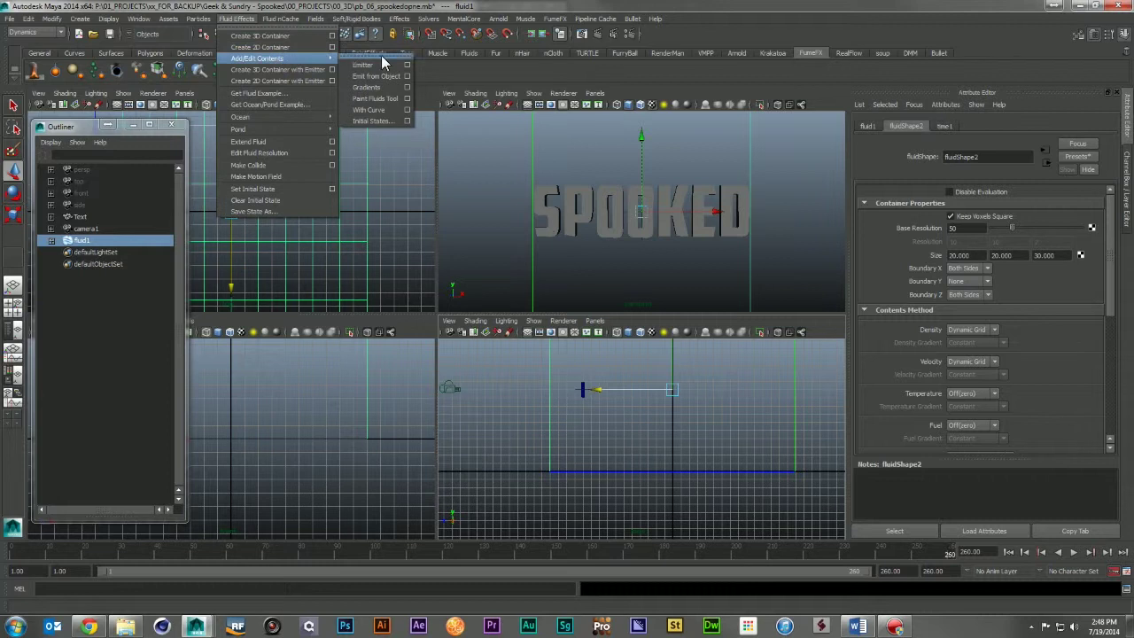
Step: Add a fluid emitter to the container and make it a Volume emitter
left_click(385, 63)
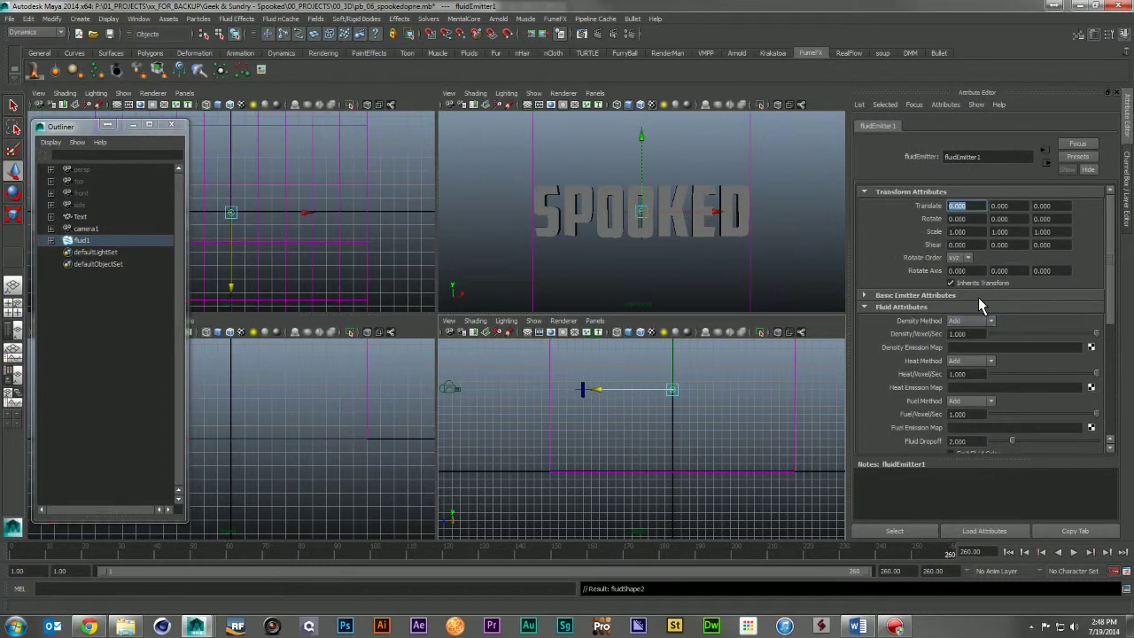
left_click(885, 295)
left_click(964, 310)
left_click(971, 344)
scroll(918, 349, "down", 2)
scroll(917, 350, "down", 2)
scroll(917, 350, "down", 2)
Step: Set Heat and Fuel to No Emission and Fluid Dropoff to 0, then preview at frame 230
left_click(975, 290)
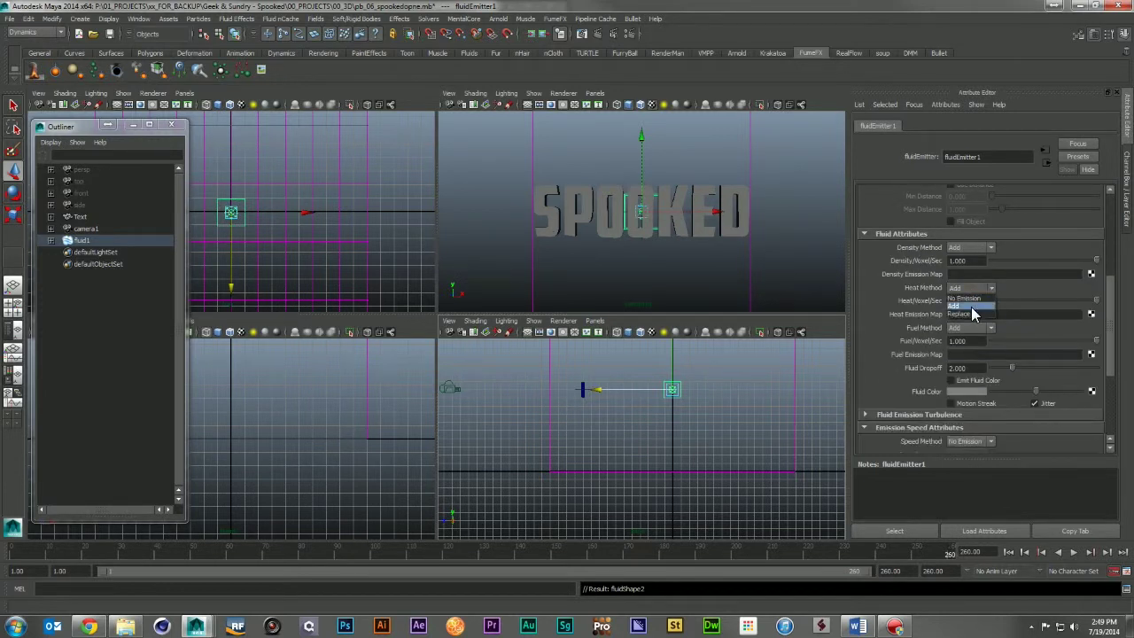
left_click(970, 301)
left_click(969, 329)
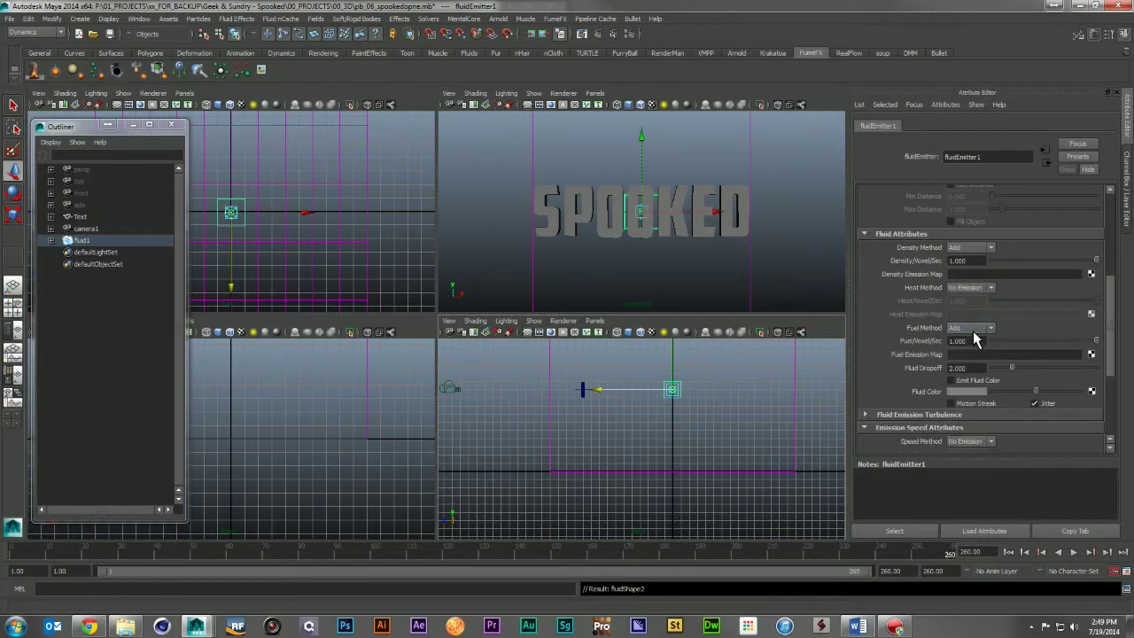
left_click(957, 341)
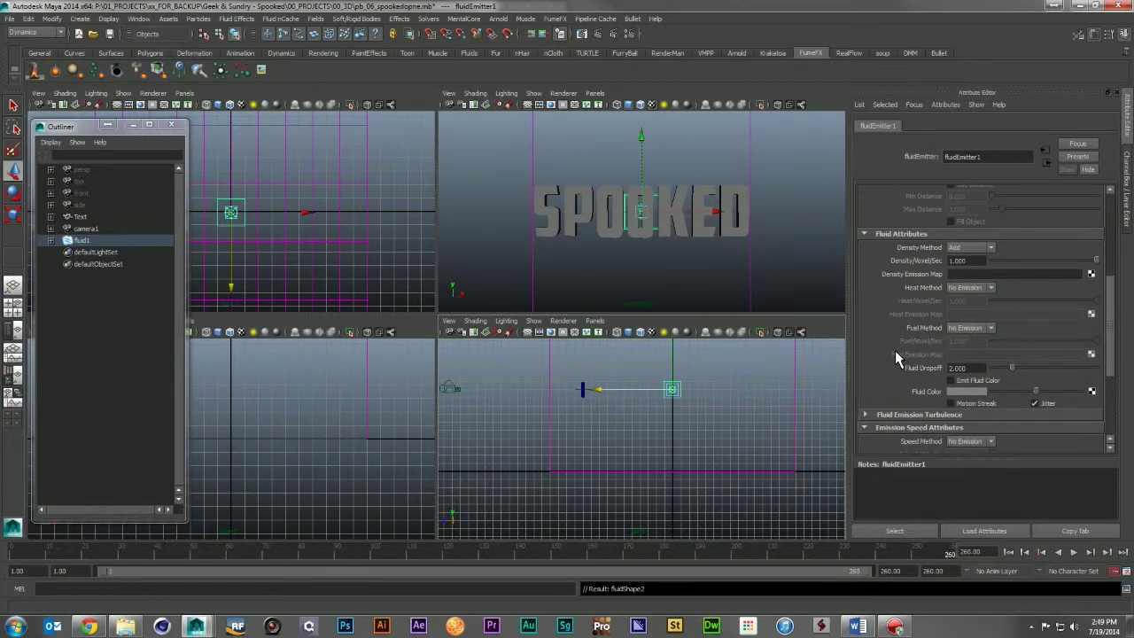
scroll(894, 356, "down", 2)
scroll(894, 356, "down", 2)
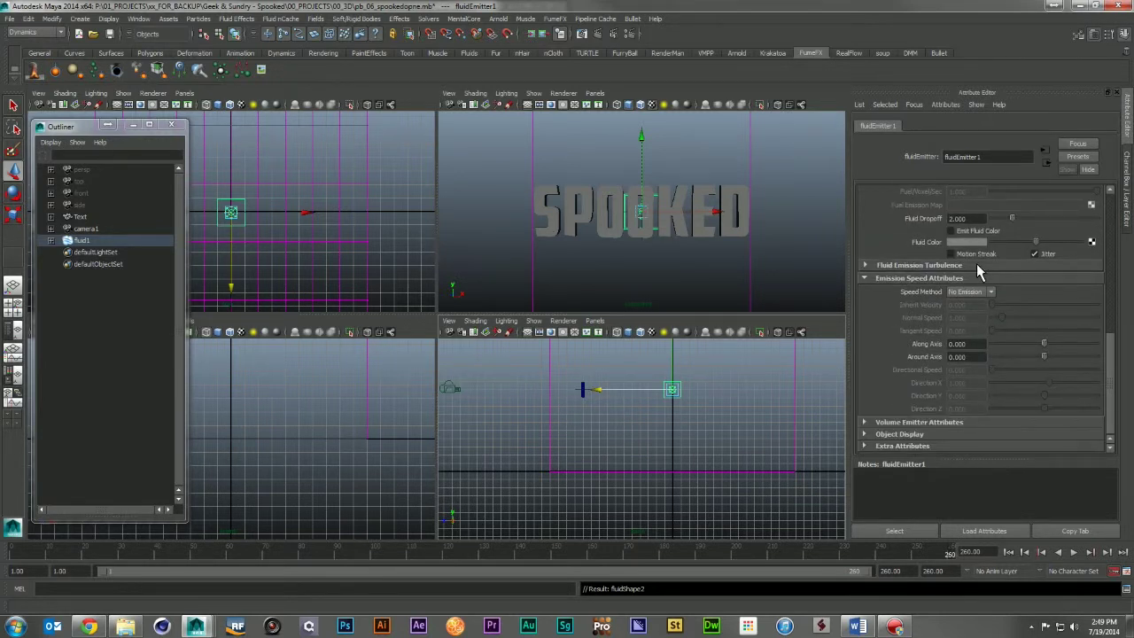
left_click(952, 219)
type("0")
key("Return")
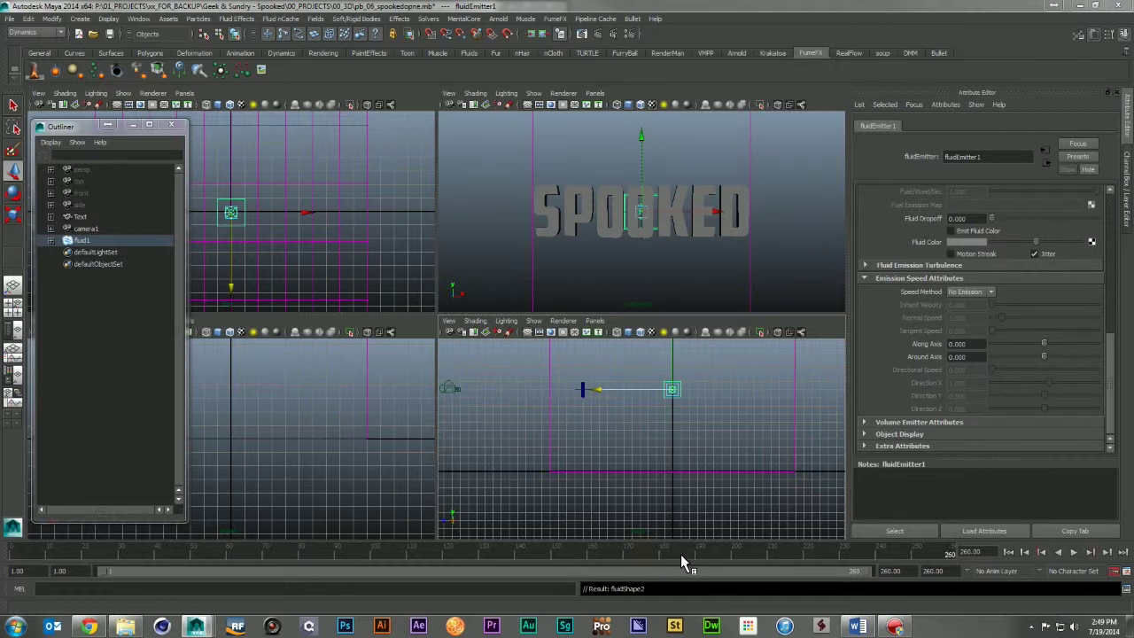
left_click_drag(650, 557, 841, 569)
key("w")
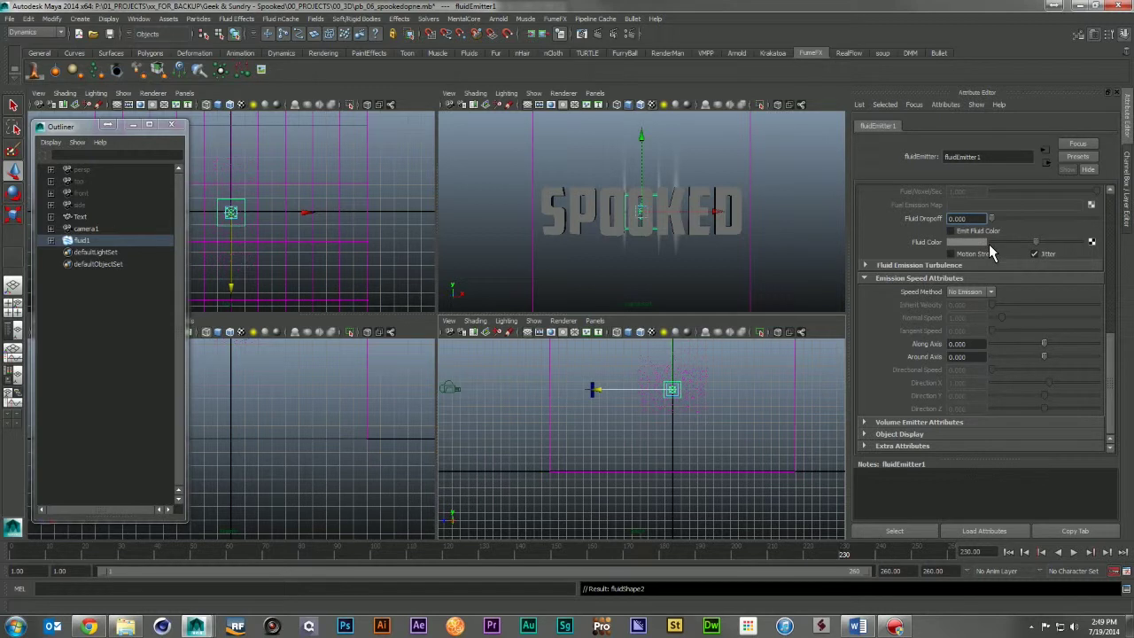
Step: Key the emitter's Density/Voxel/Sec at 1 on frame 230 and 0 on frame 240, then return to frame 1
scroll(969, 324, "up", 3)
scroll(969, 323, "up", 3)
scroll(969, 337, "up", 2)
right_click(969, 363)
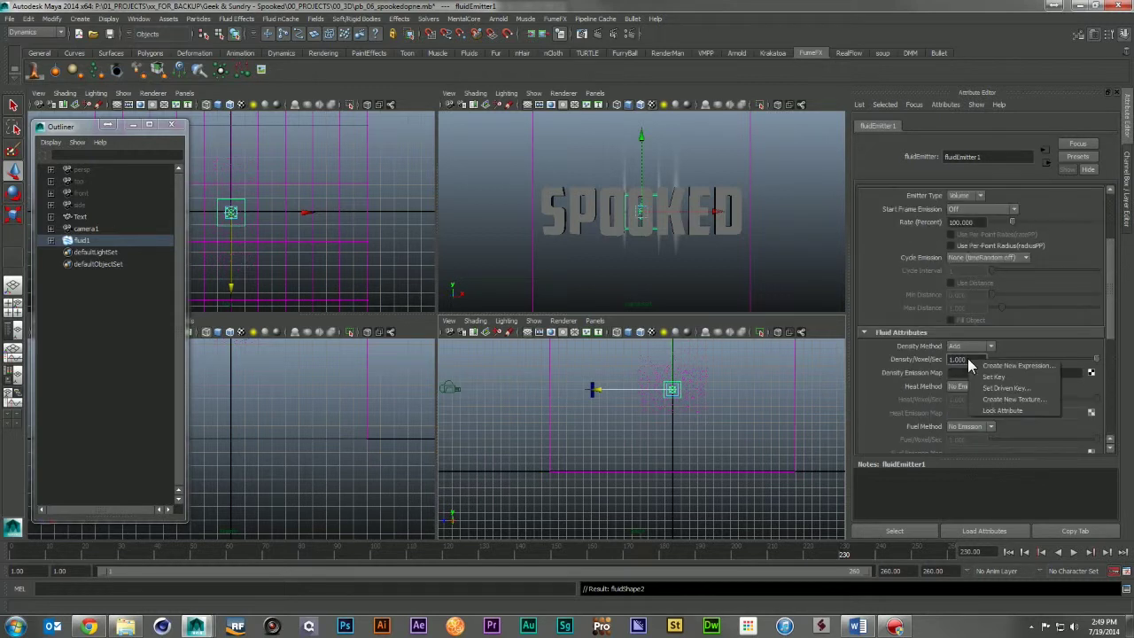
left_click(994, 376)
left_click_drag(843, 554, 879, 554)
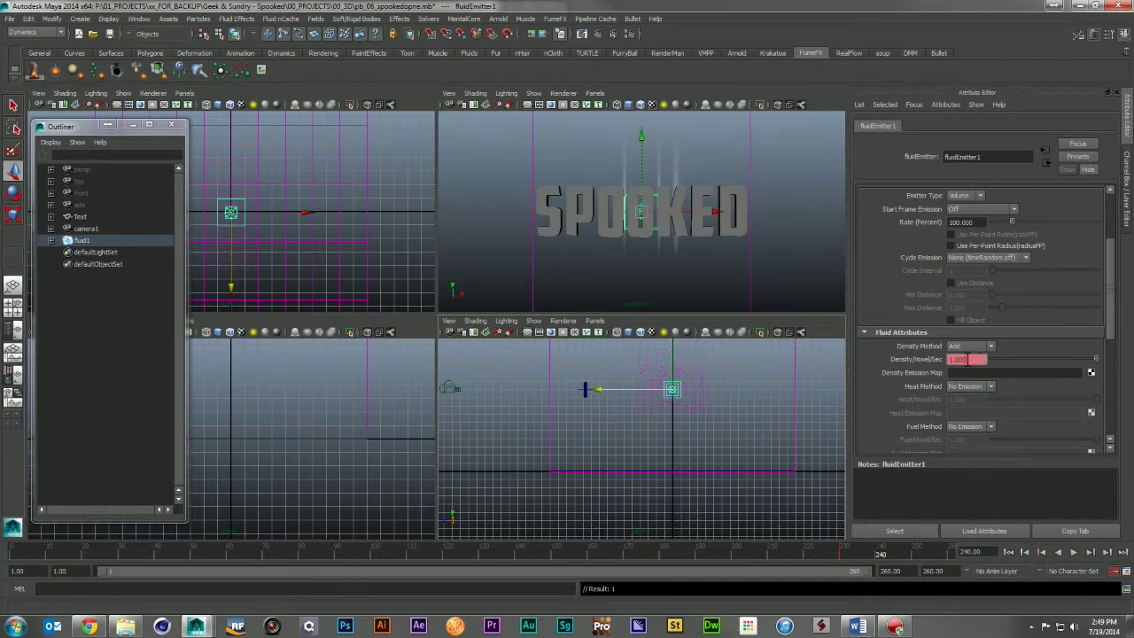
left_click_drag(969, 358, 935, 363)
type("0")
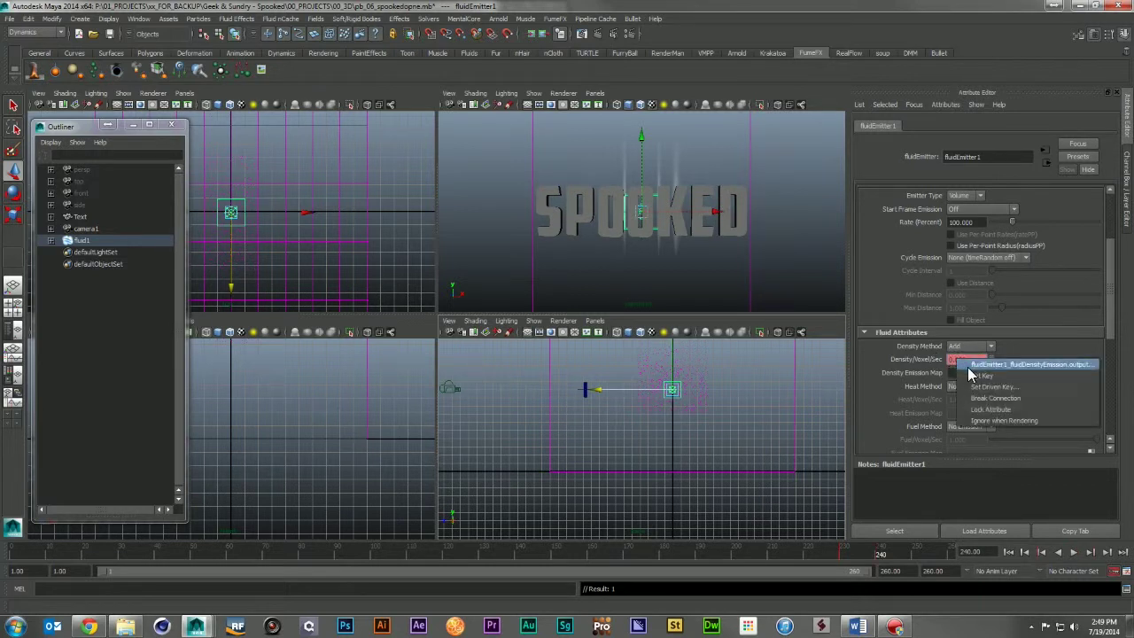
key("Return")
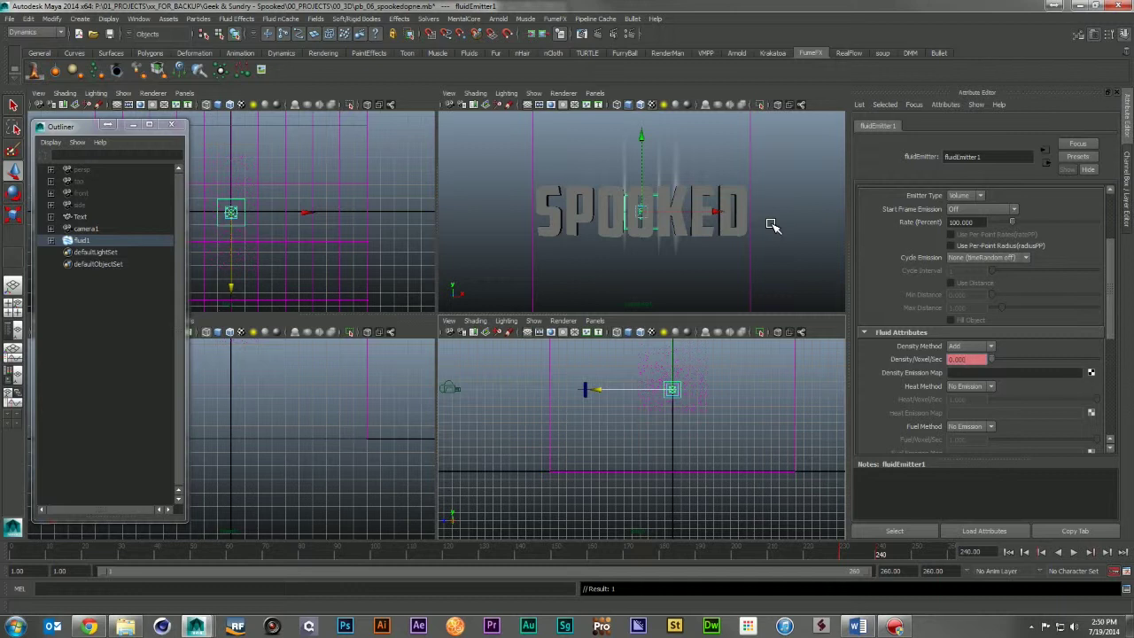
left_click(1009, 551)
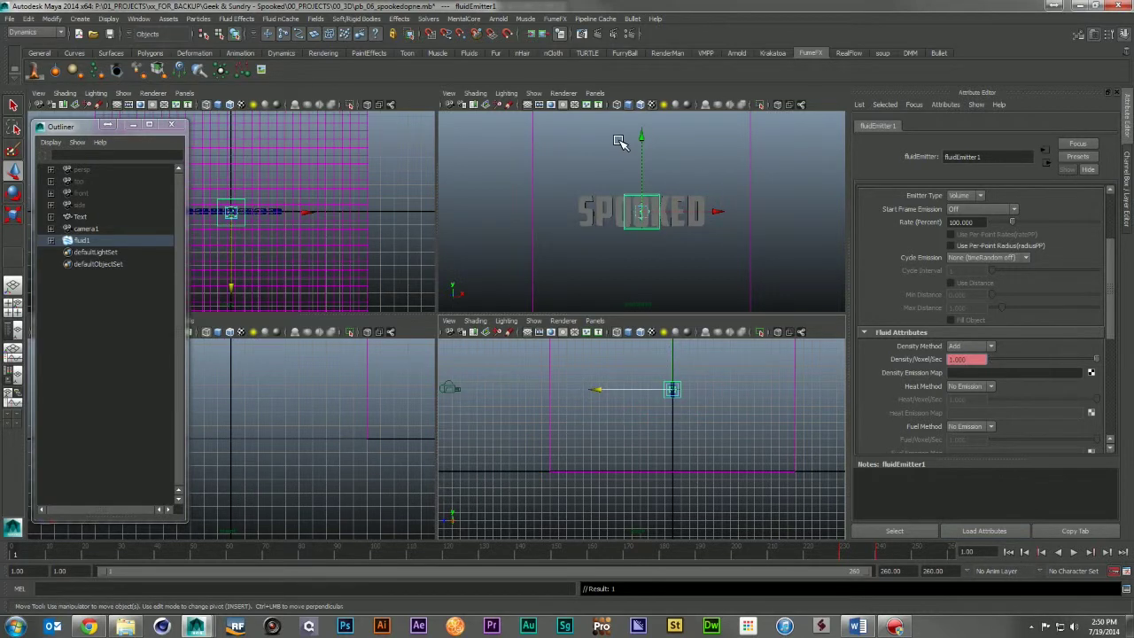
Step: Lower the emitter below the text and give it Scale X 10 and Scale Z 10 in the Channel Box
left_click_drag(676, 361, 673, 429)
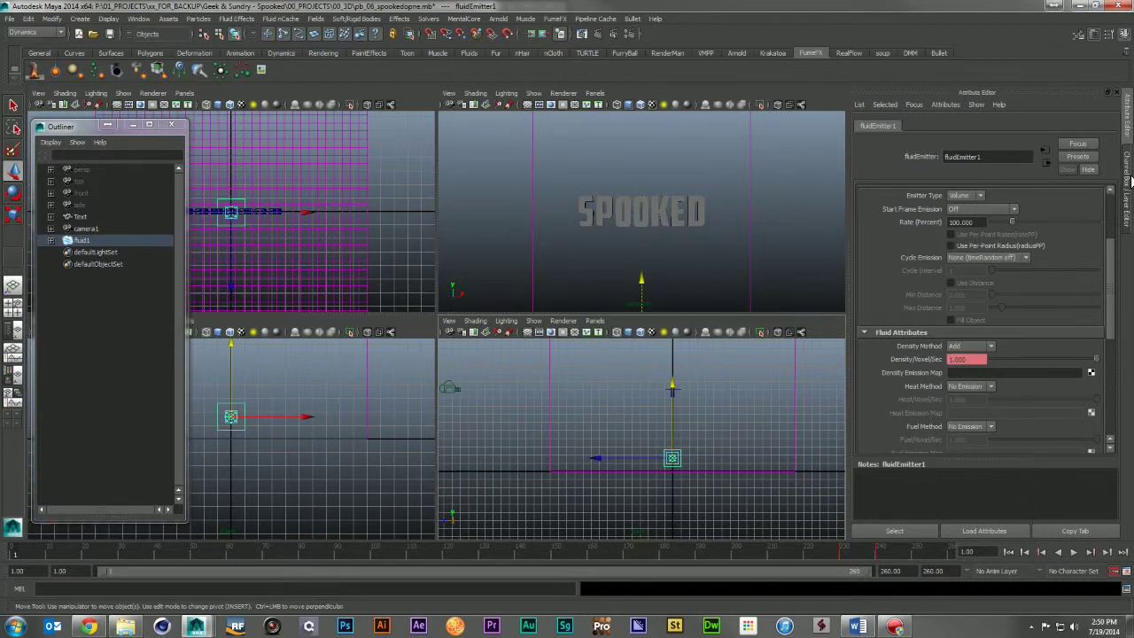
left_click(1127, 186)
double_click(1088, 196)
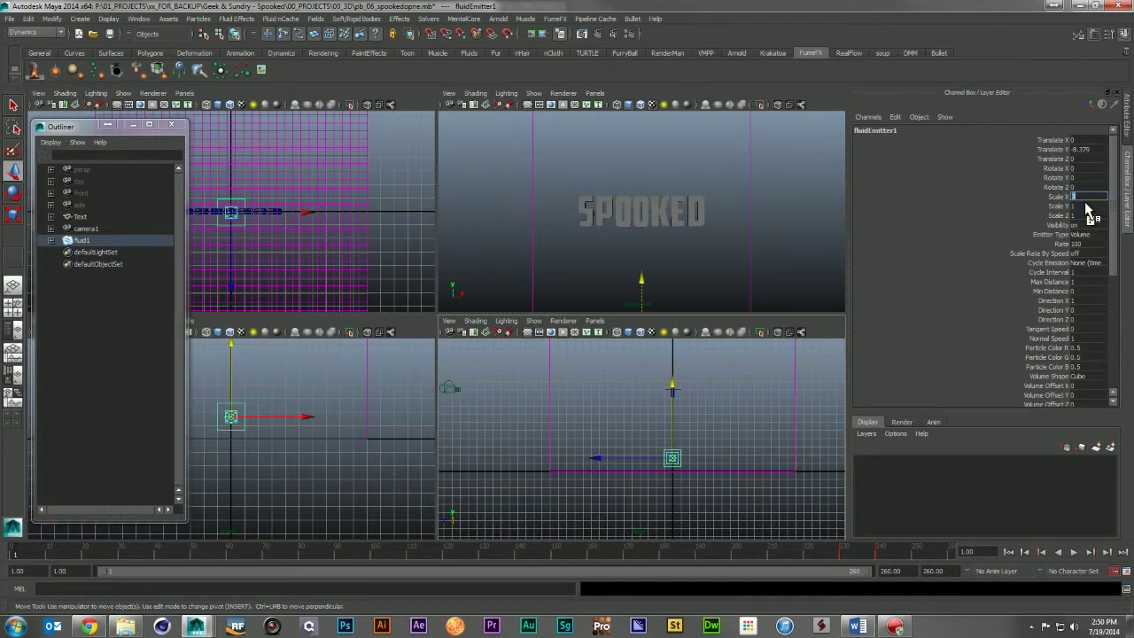
type("10")
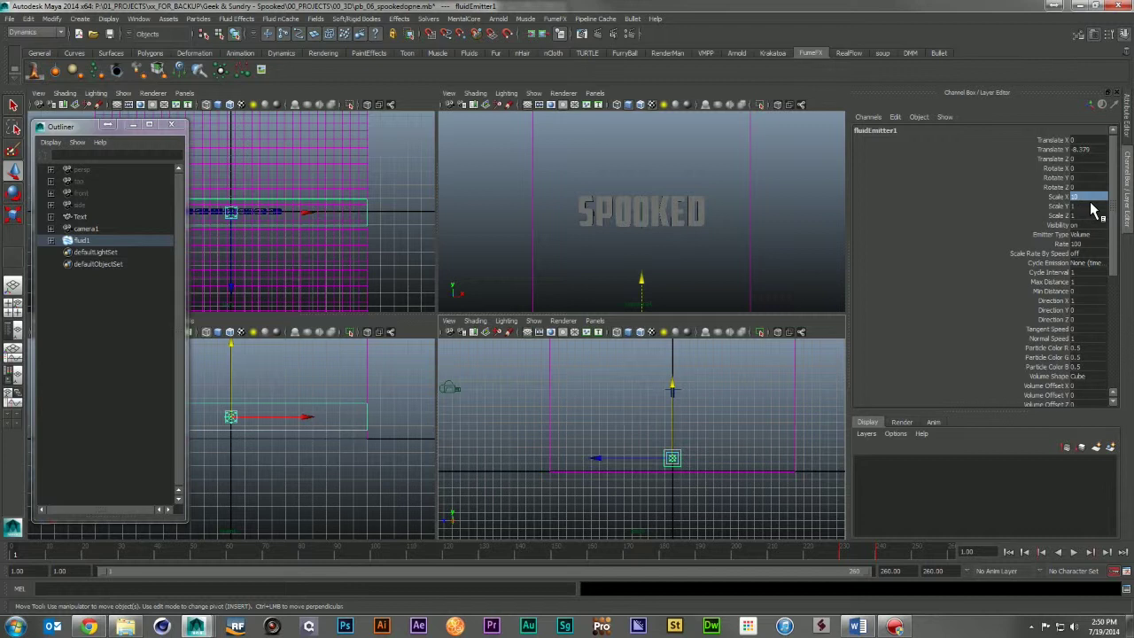
left_click(1095, 215)
key("Return")
Step: Change the emitter's Scale X to 8 and widen Scale Z, then deselect it
left_click(1098, 198)
left_click(1099, 203)
type("8")
key("Return")
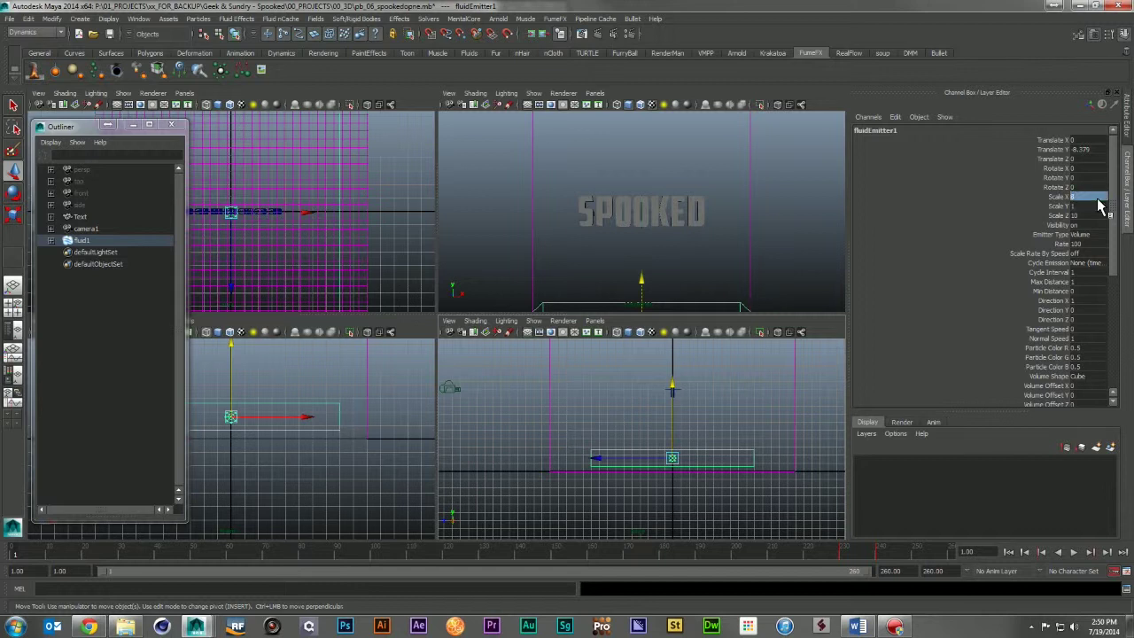
double_click(1086, 217)
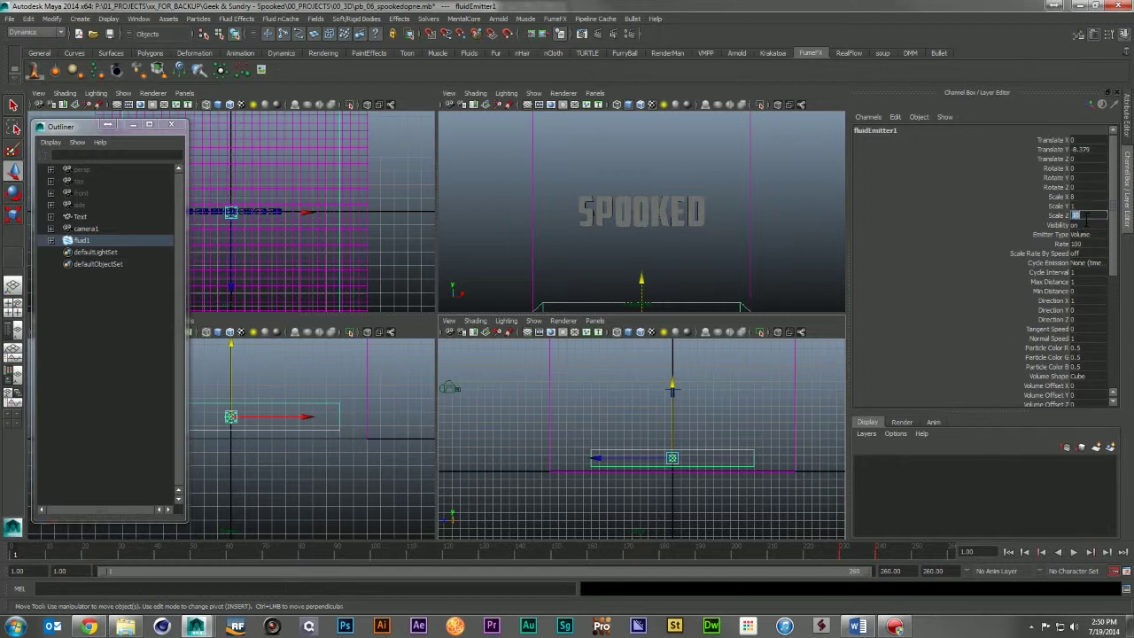
type("3")
key("Return")
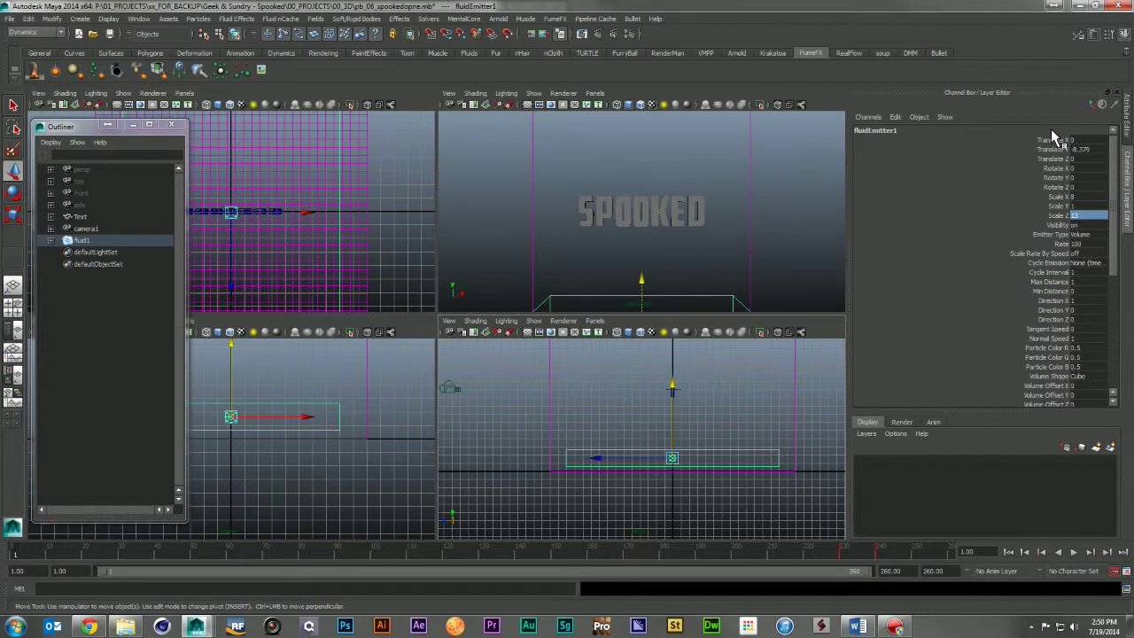
left_click(1122, 127)
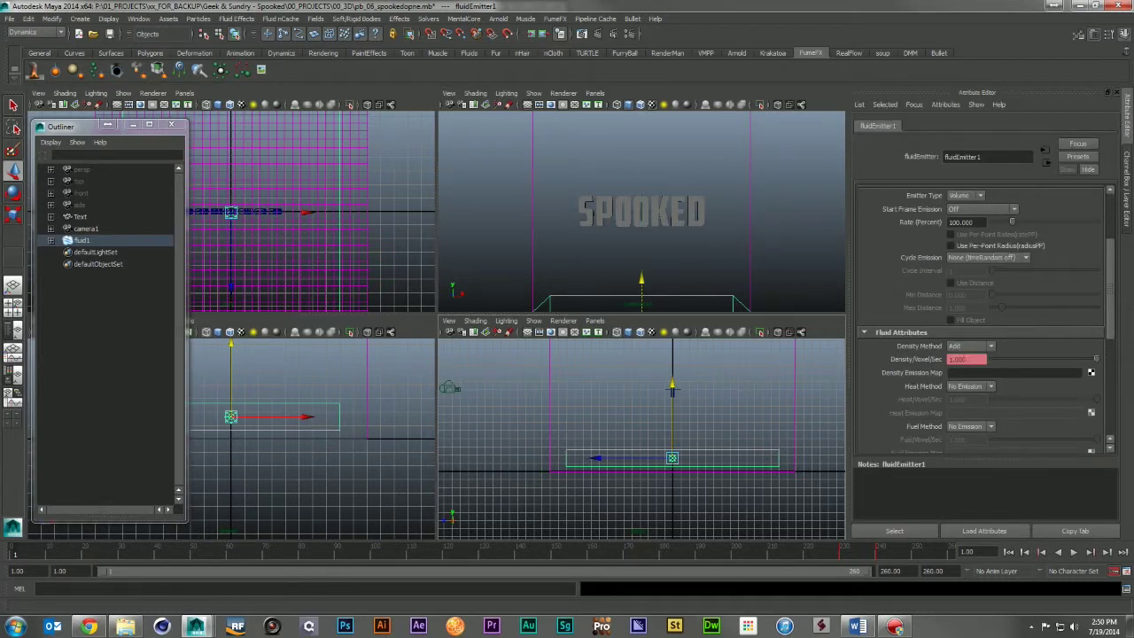
left_click(716, 154)
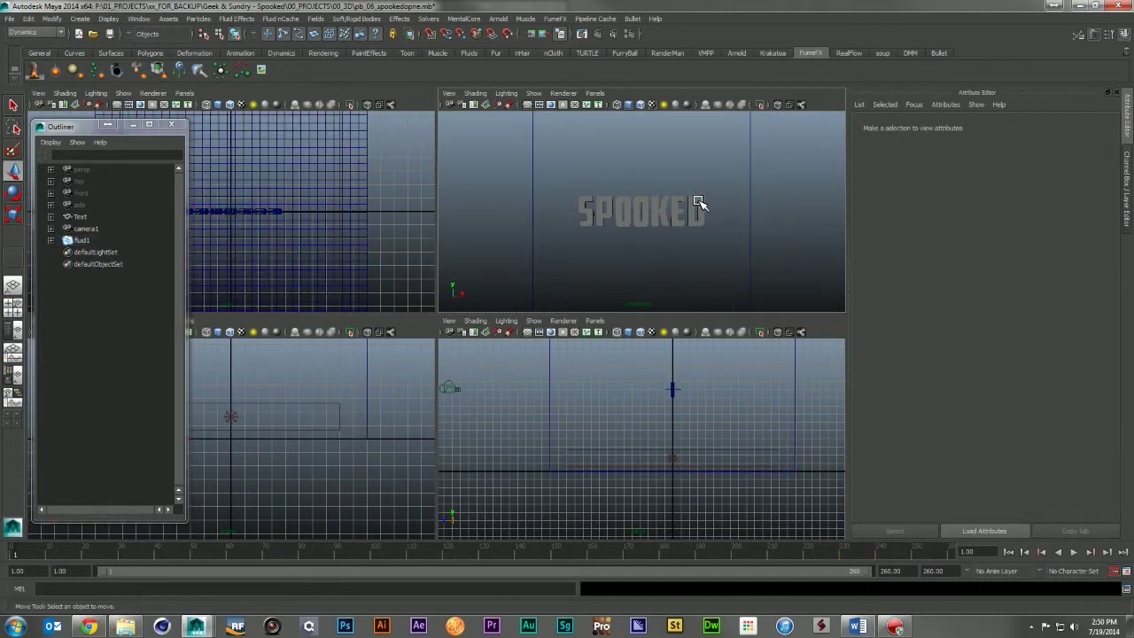
Step: Make the SPOOKED text collide with fluid1 using Fluid Effects > Make Collide, then reselect fluid1
left_click(700, 203)
left_click_drag(493, 179, 540, 222, "shift")
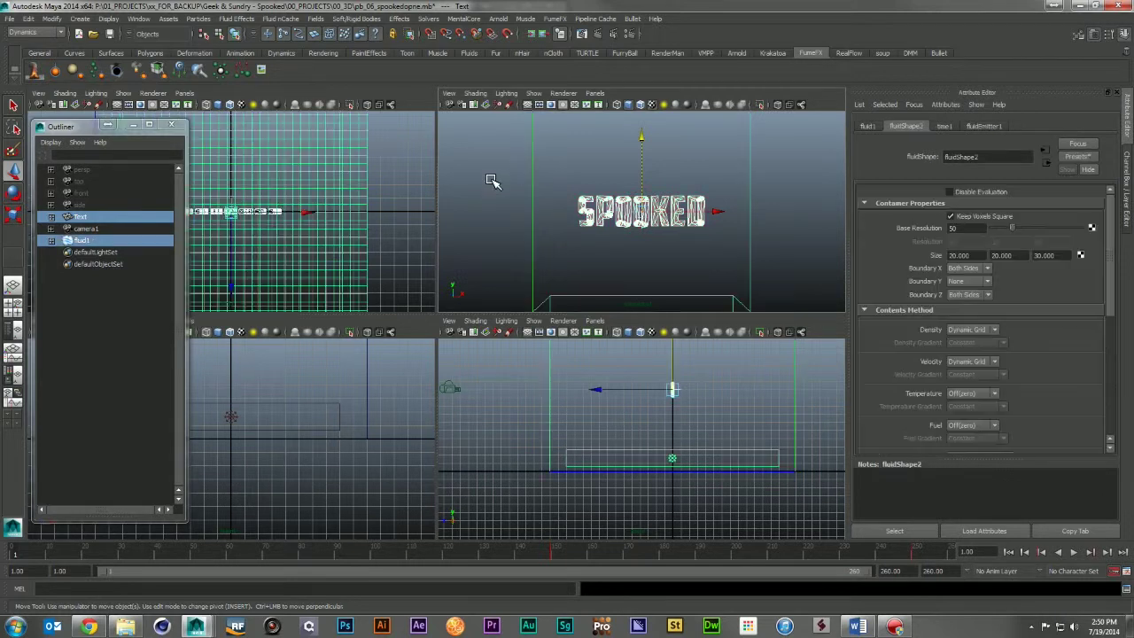
left_click(237, 18)
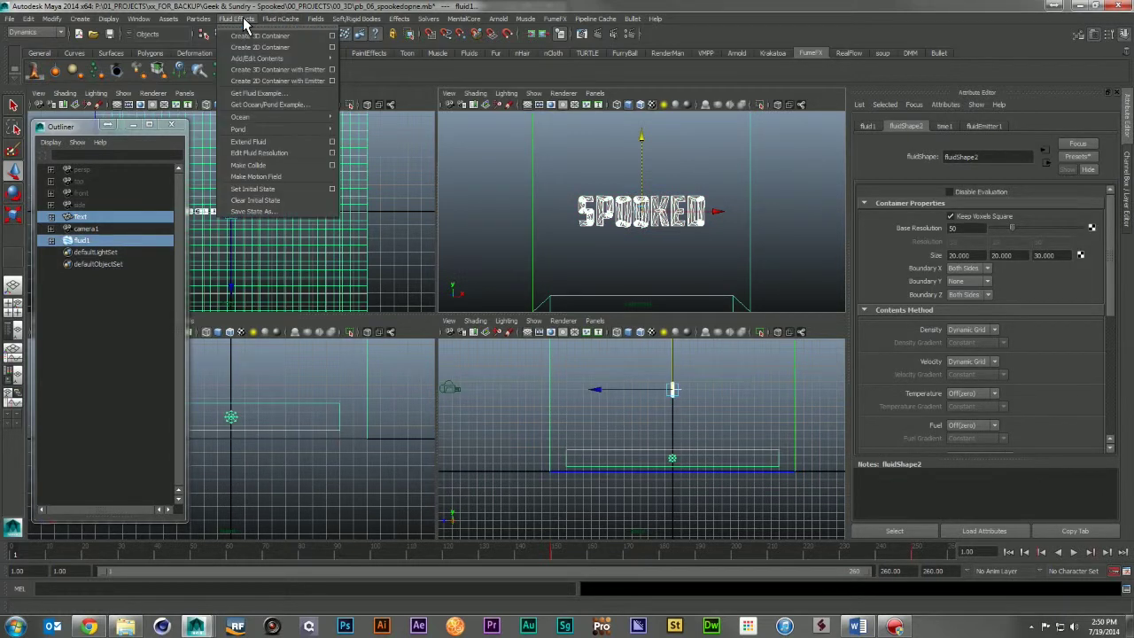
left_click(285, 165)
left_click(728, 197)
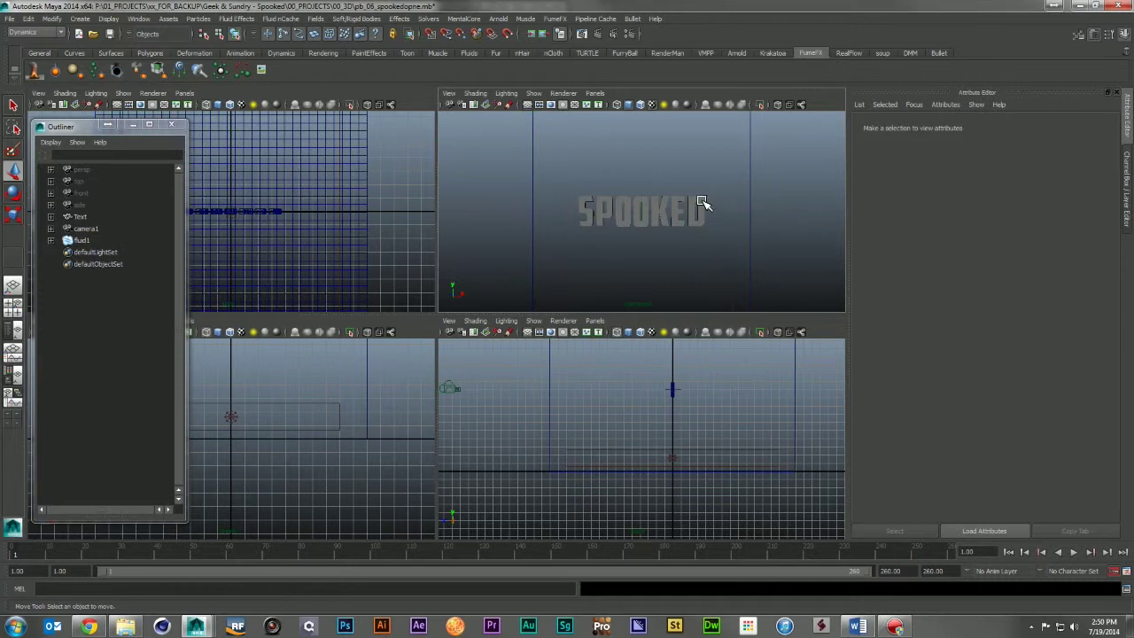
left_click(701, 204)
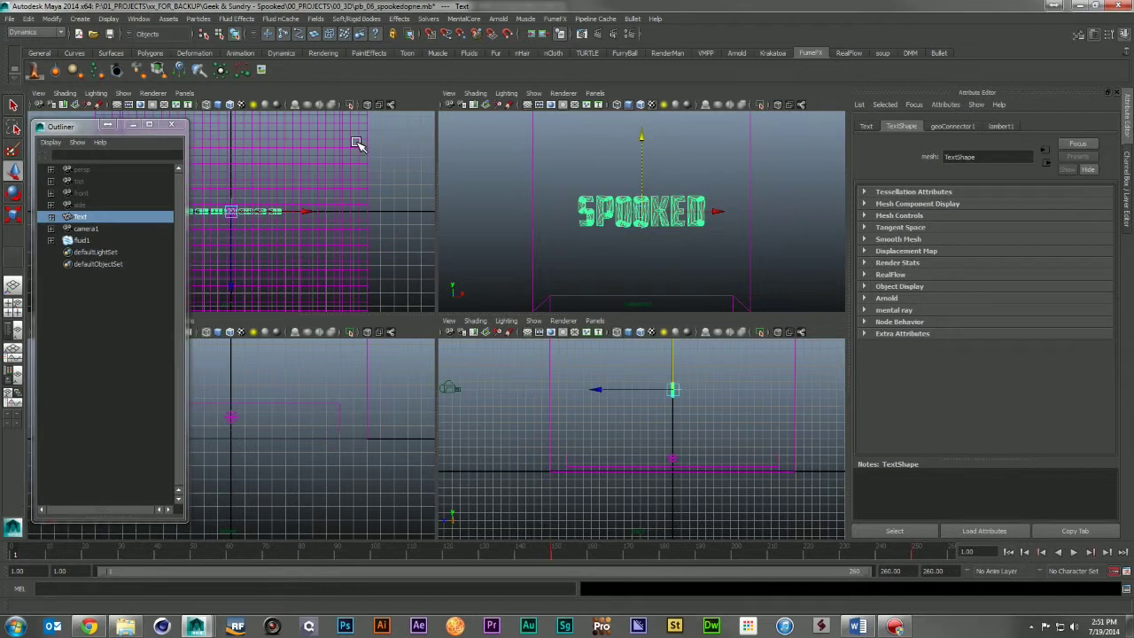
left_click(89, 241)
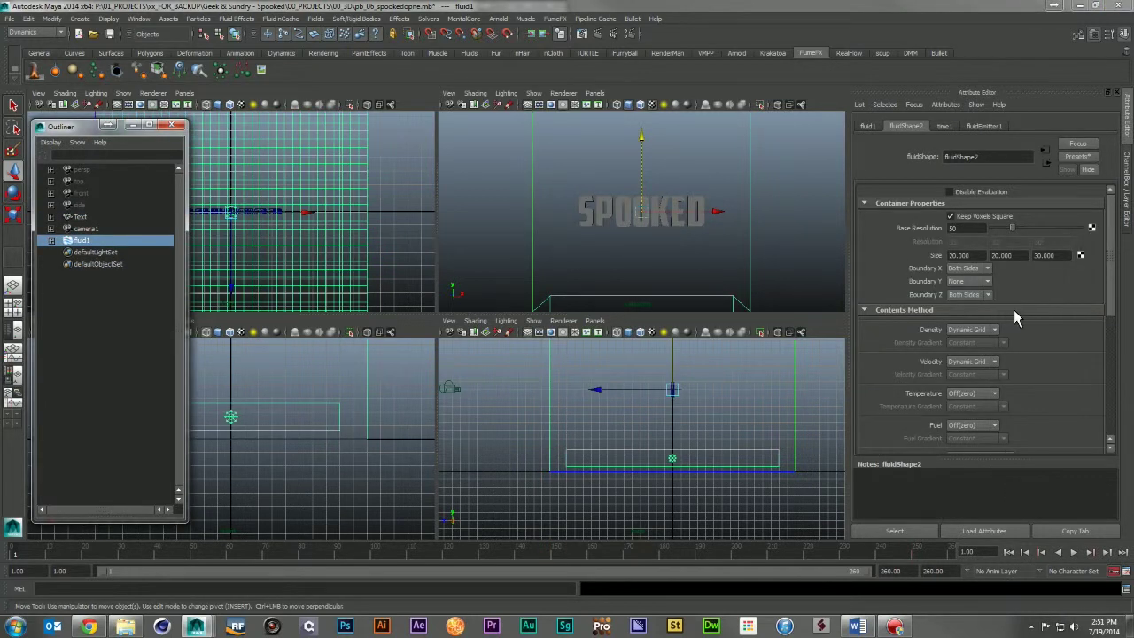
Step: Set the fluid's Boundary Draw display to Bounding box
scroll(1015, 317, "down", 2)
scroll(1015, 317, "down", 3)
scroll(1001, 312, "down", 2)
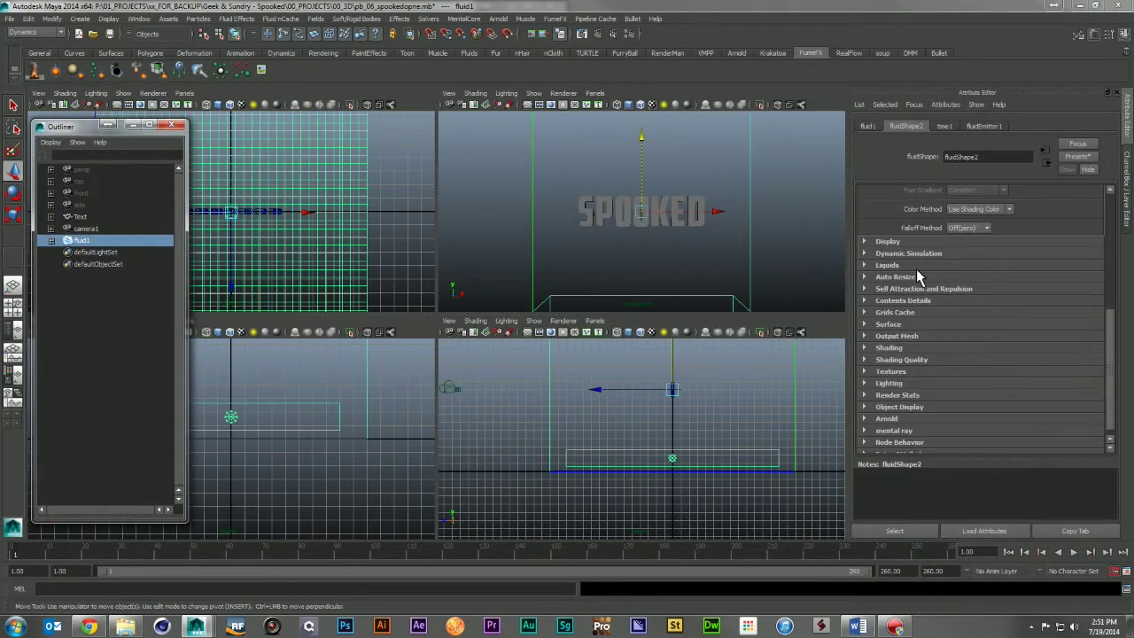
left_click(866, 242)
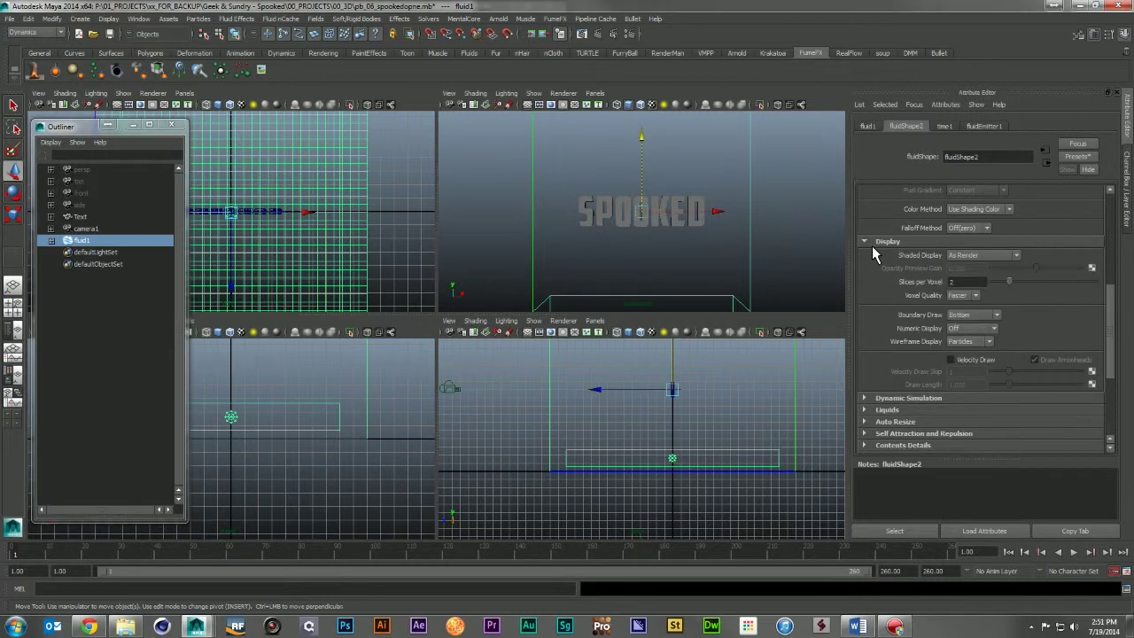
left_click(973, 315)
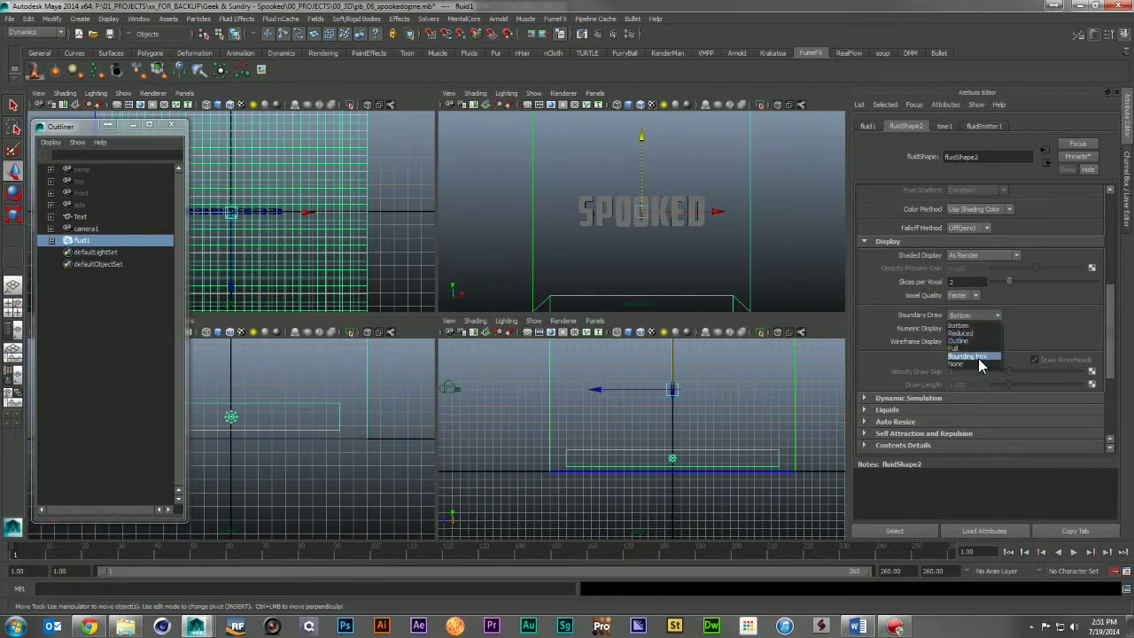
left_click(975, 356)
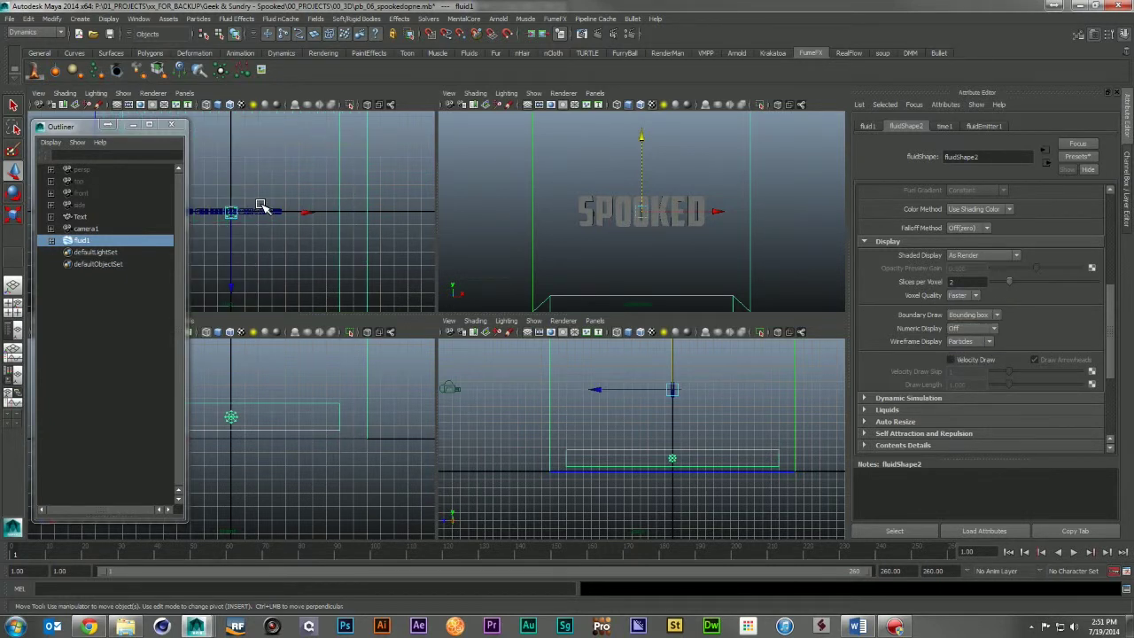
left_click(868, 245)
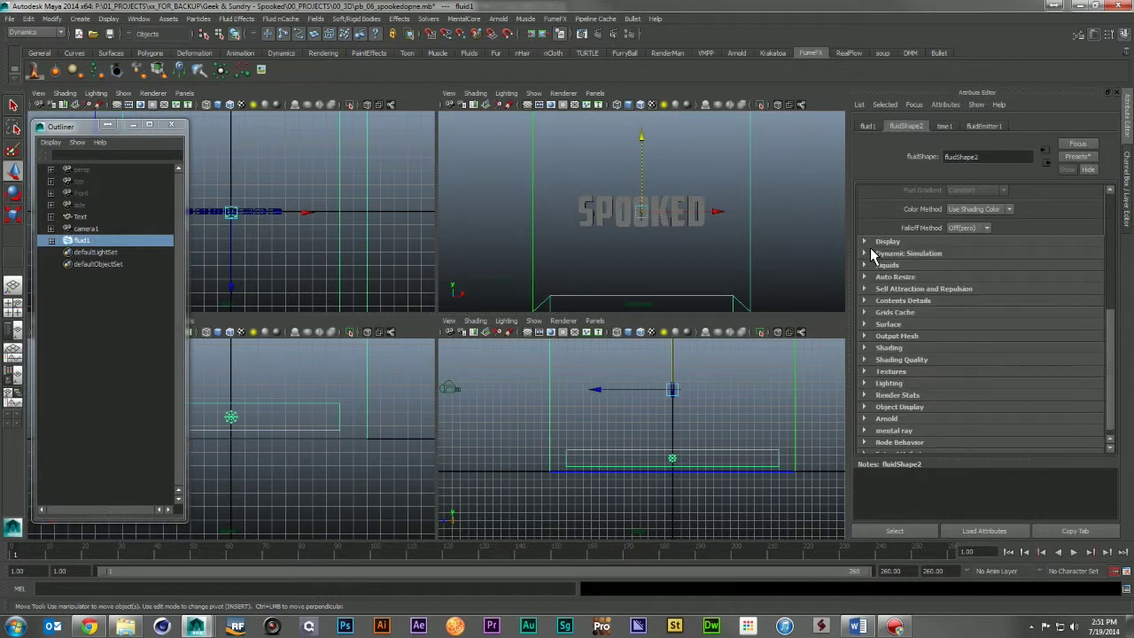
Step: Set Dynamic Simulation to Damp 0.005, High Detail Solve All Grids and Solver Quality 35
left_click(876, 255)
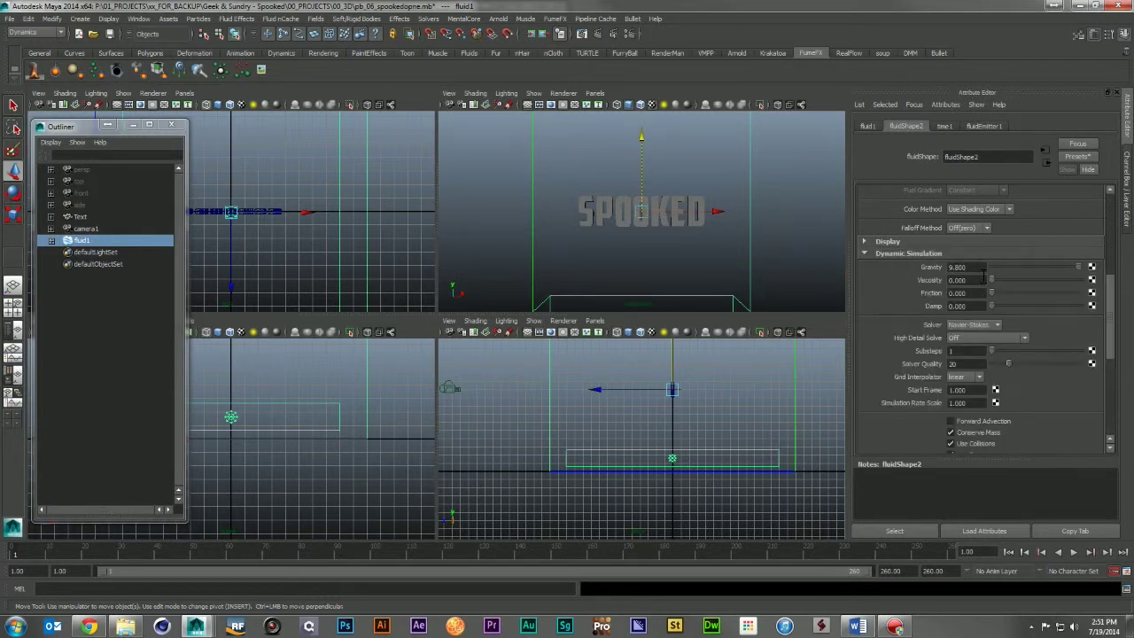
left_click(979, 306)
type("0.005")
left_click(974, 339)
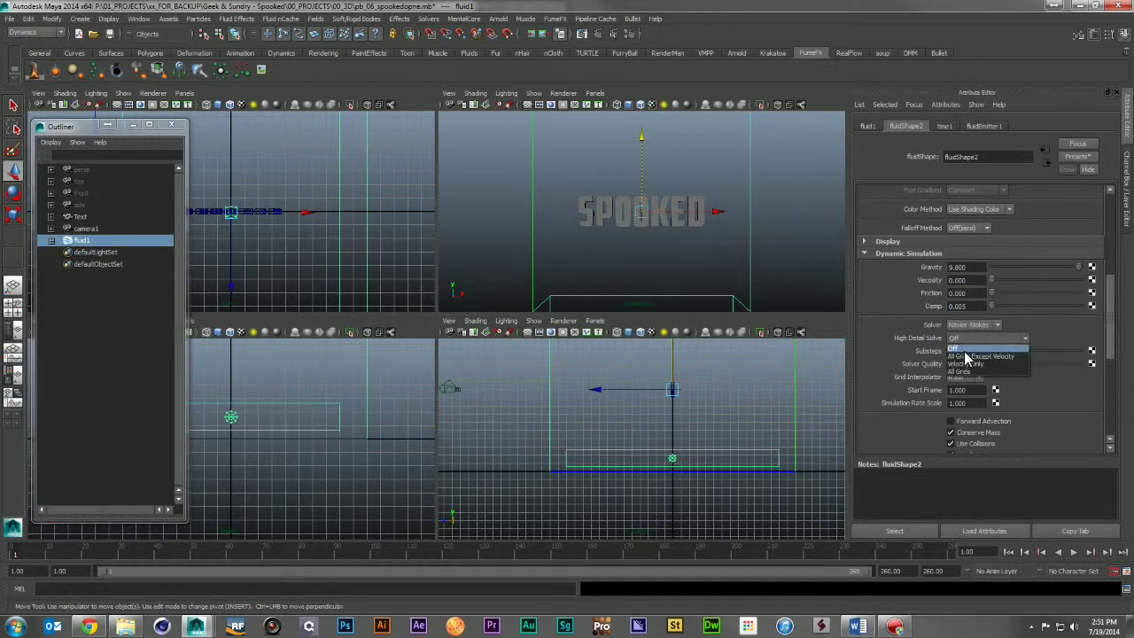
left_click(972, 372)
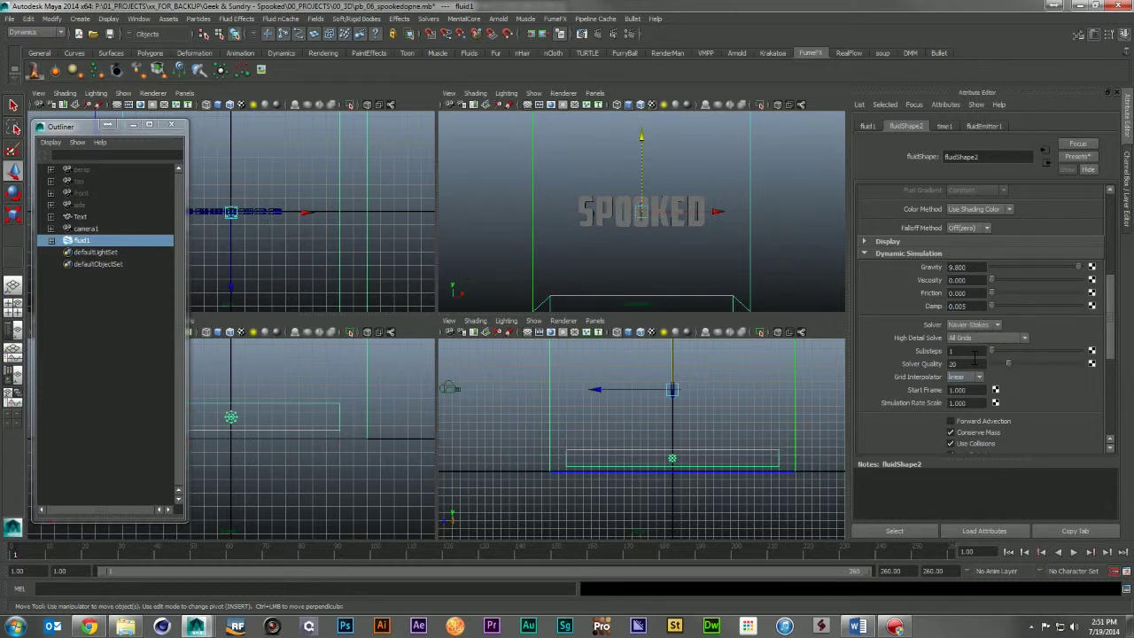
left_click(975, 363)
type("5")
key("Return")
Step: Expand Contents Details to reveal the fluid's Density attributes
scroll(928, 377, "down", 1)
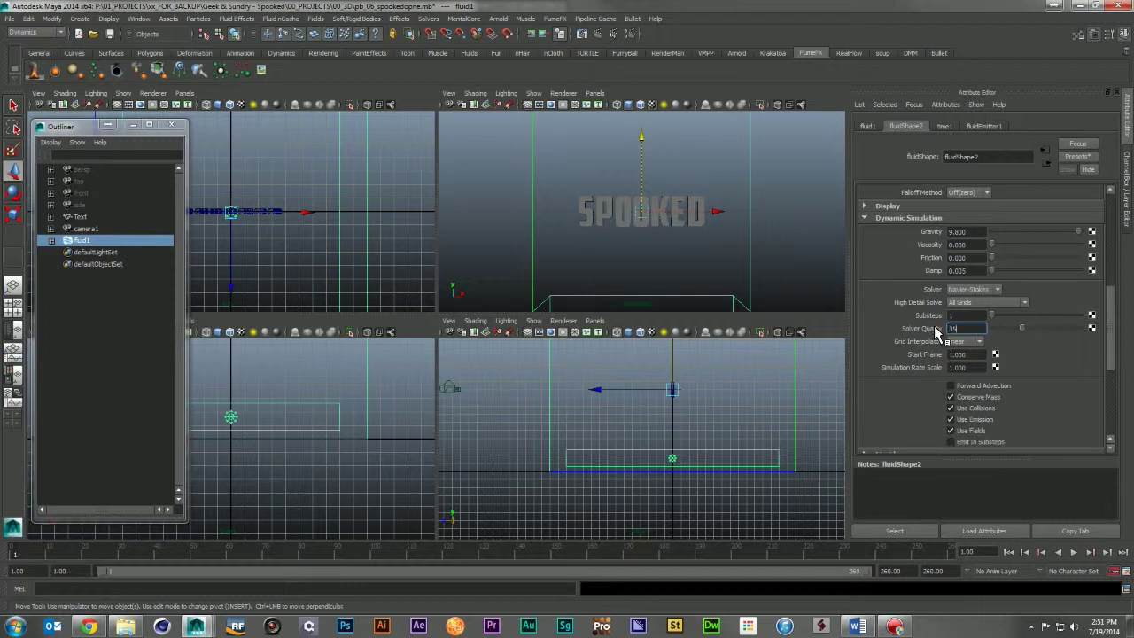
scroll(950, 354, "down", 5)
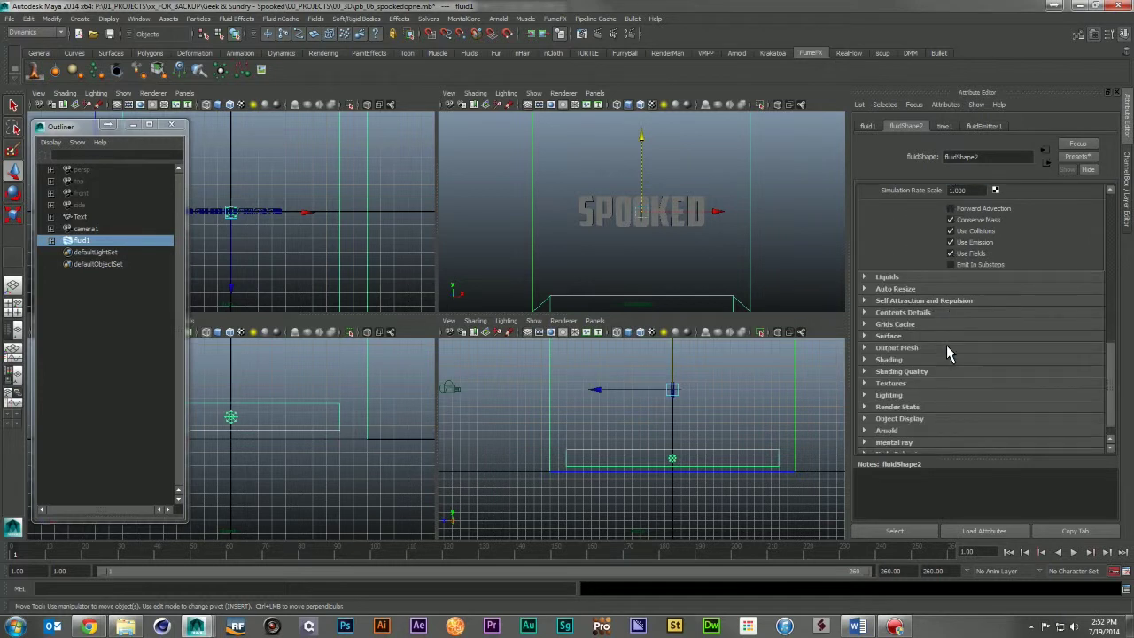
left_click(889, 292)
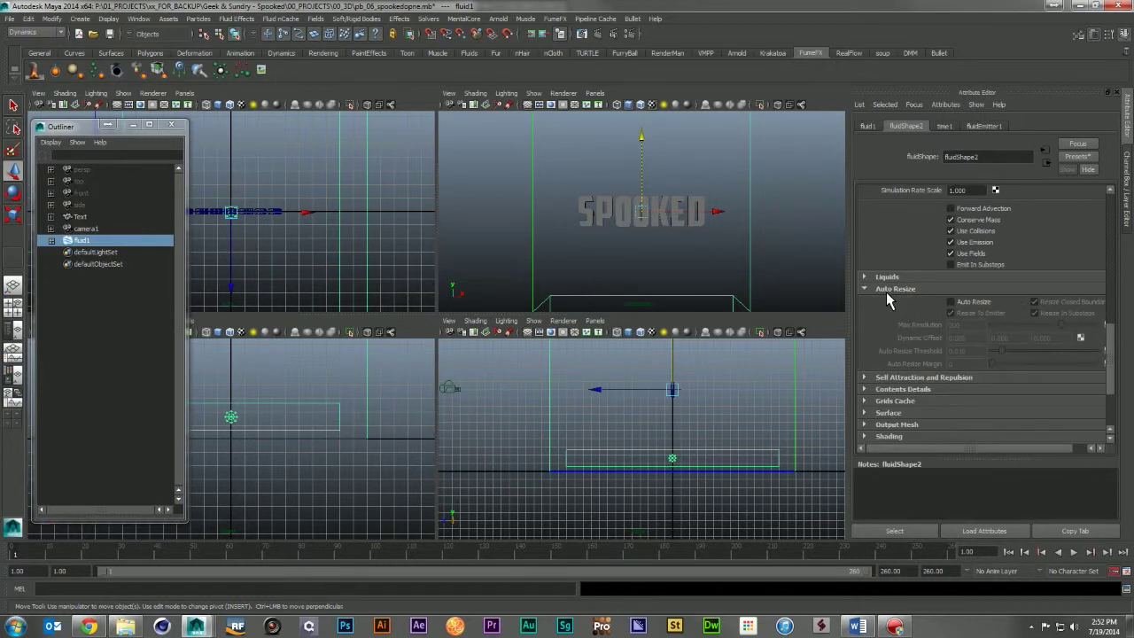
left_click(896, 289)
left_click(914, 302)
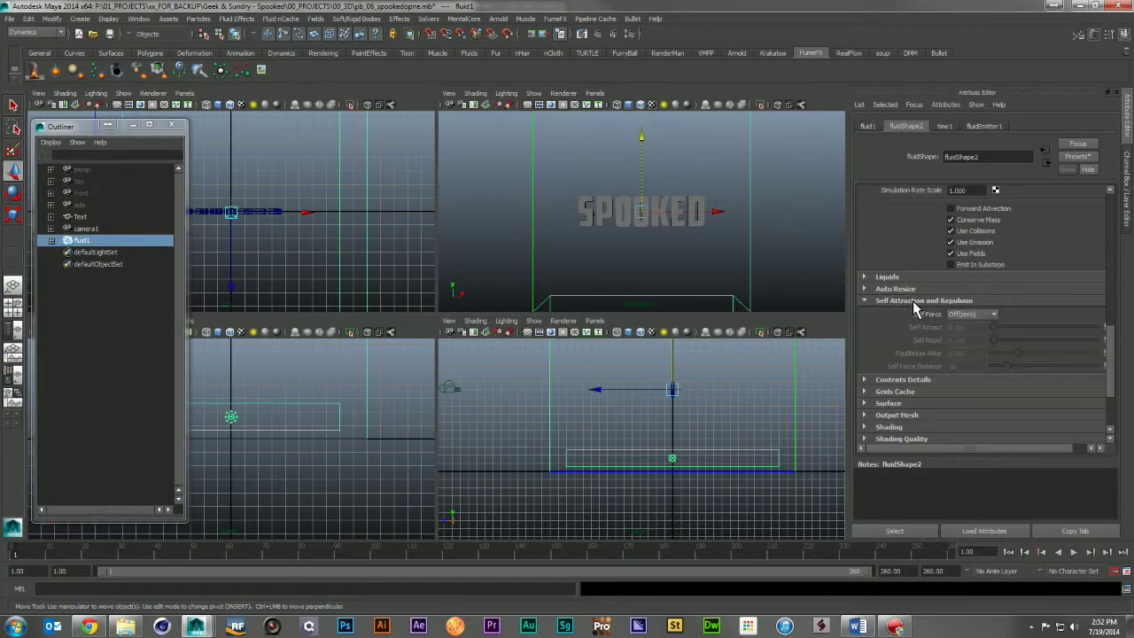
left_click(914, 302)
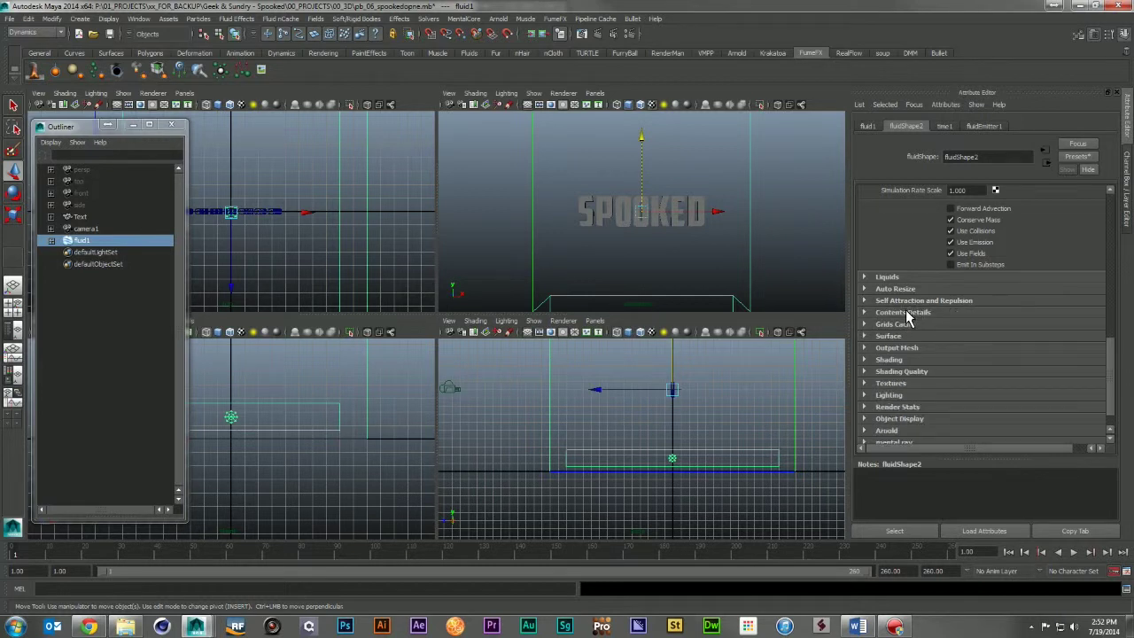
left_click(907, 314)
left_click(904, 326)
scroll(939, 326, "down", 3)
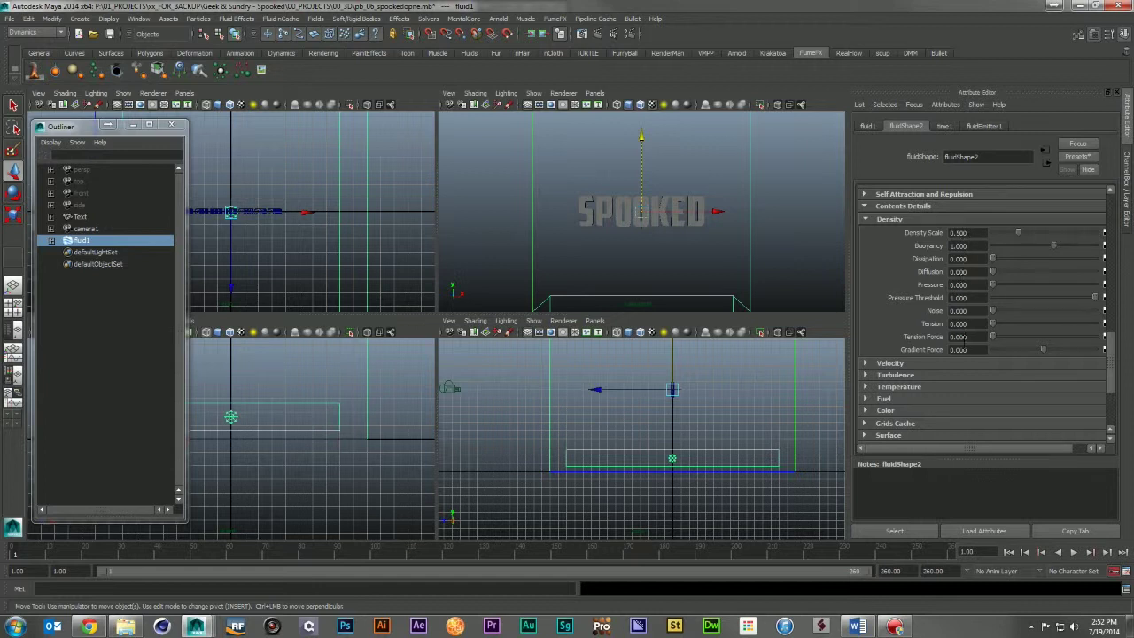
Step: Set the fluid's Velocity Swirl to 5 and Turbulence Strength to 0.2
scroll(905, 286, "down", 2)
scroll(905, 286, "down", 1)
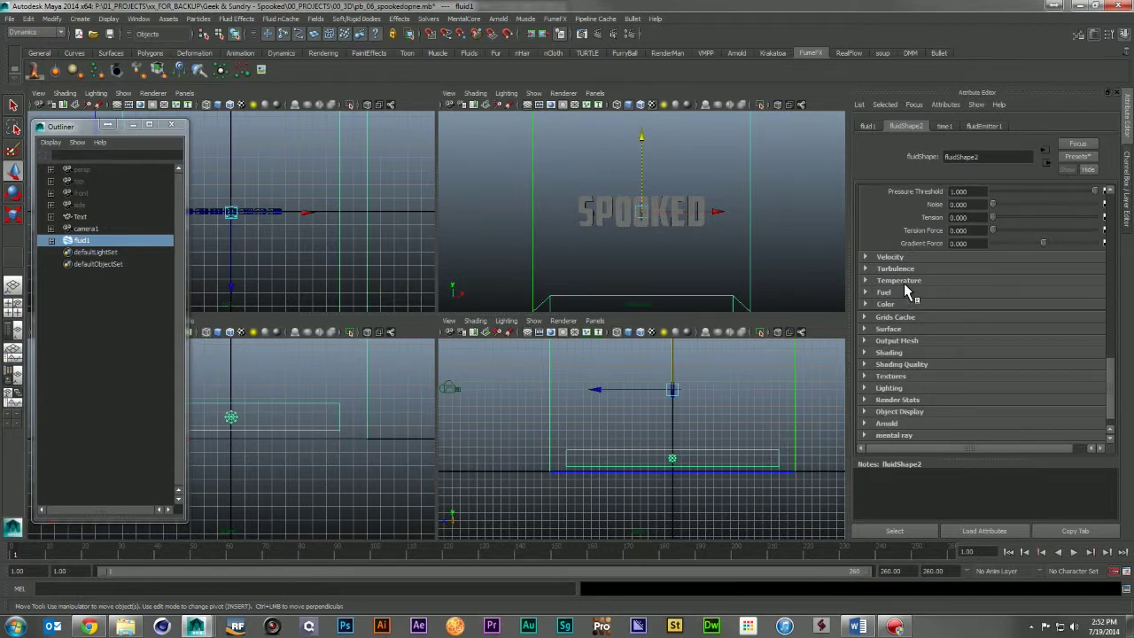
left_click(907, 259)
double_click(974, 284)
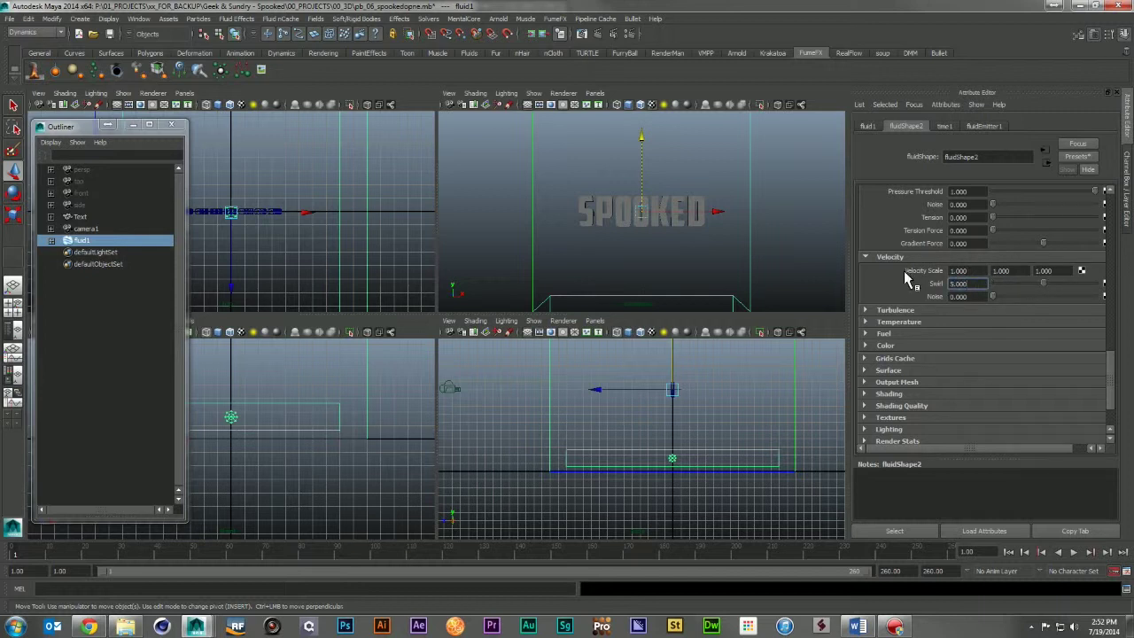
left_click(884, 311)
double_click(958, 323)
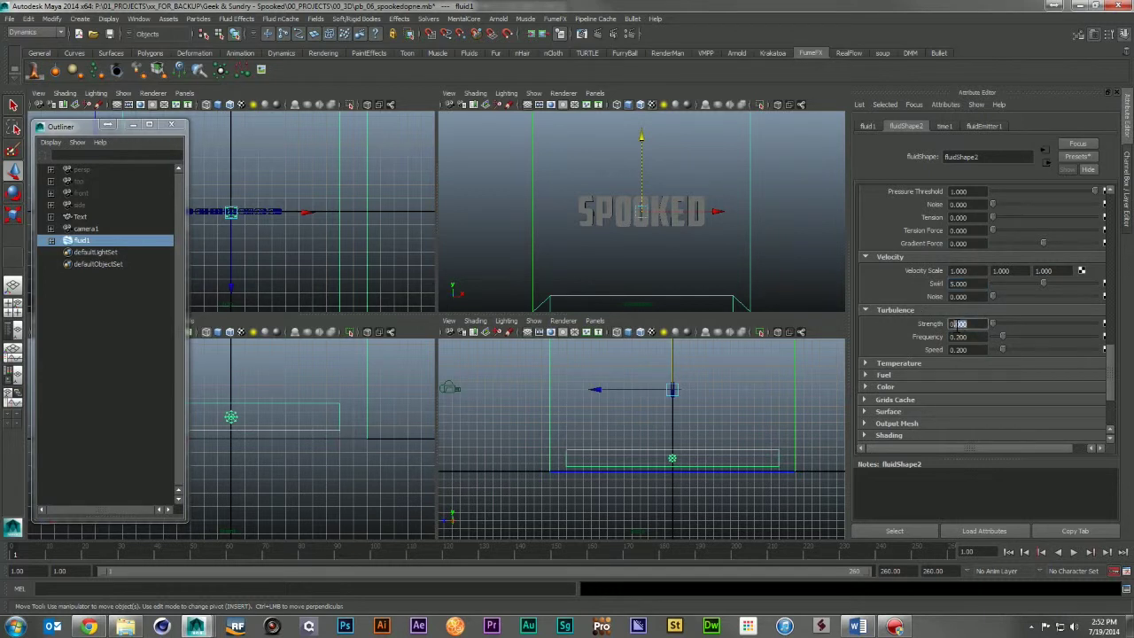
key("Return")
Step: Look through the Temperature, Fuel and Color sections without changing them
scroll(914, 289, "down", 1)
scroll(913, 291, "down", 1)
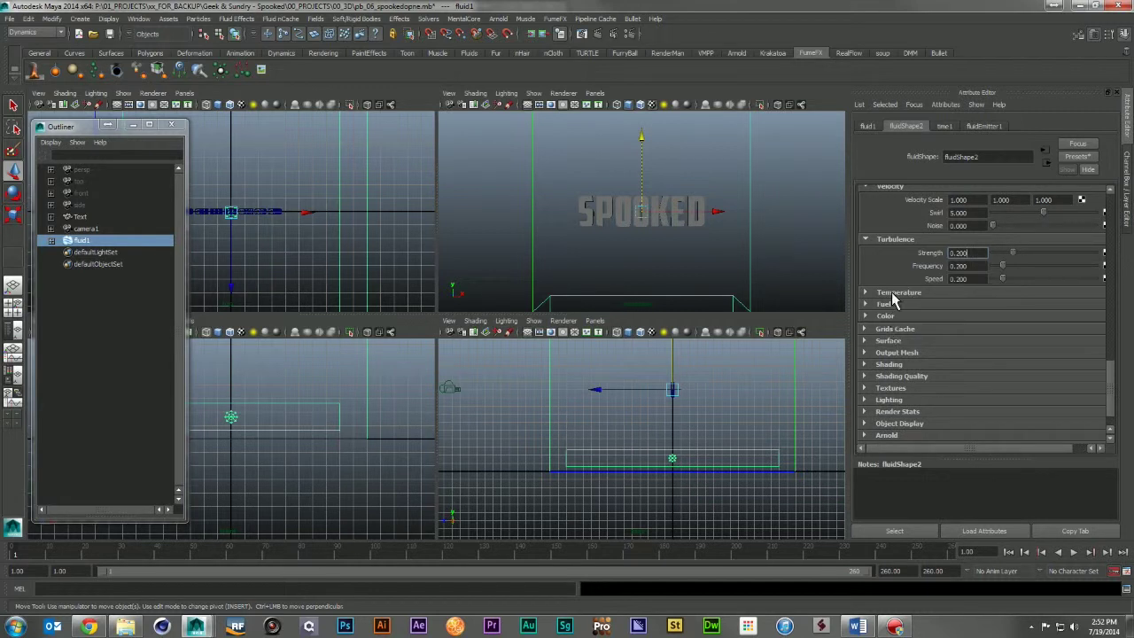
left_click(897, 292)
left_click(896, 292)
left_click(896, 306)
left_click(896, 305)
left_click(897, 316)
left_click(897, 316)
scroll(936, 336, "down", 1)
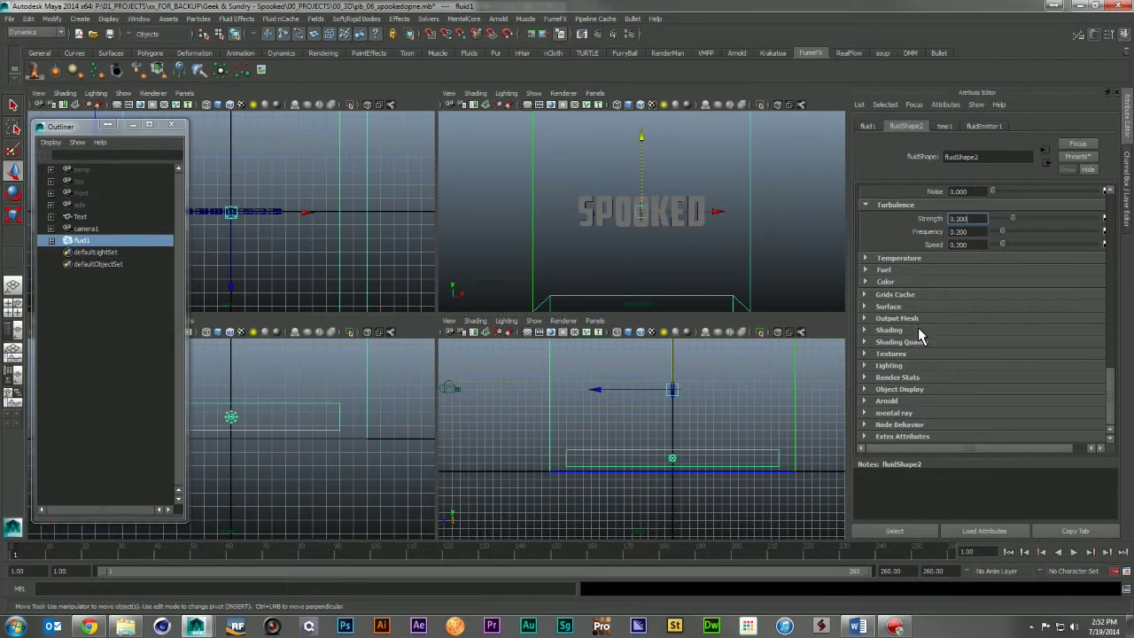
Step: Add a colour point at the ramp's end and make the smoke colour light grey
left_click(918, 333)
scroll(938, 332, "down", 2)
scroll(965, 328, "down", 2)
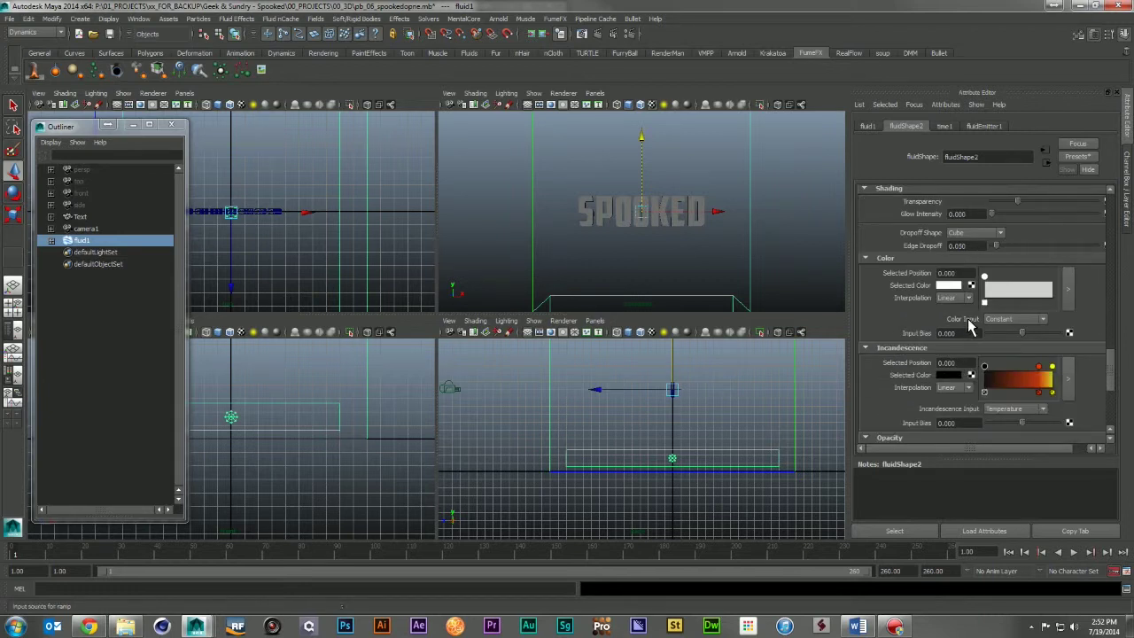
left_click(1052, 286)
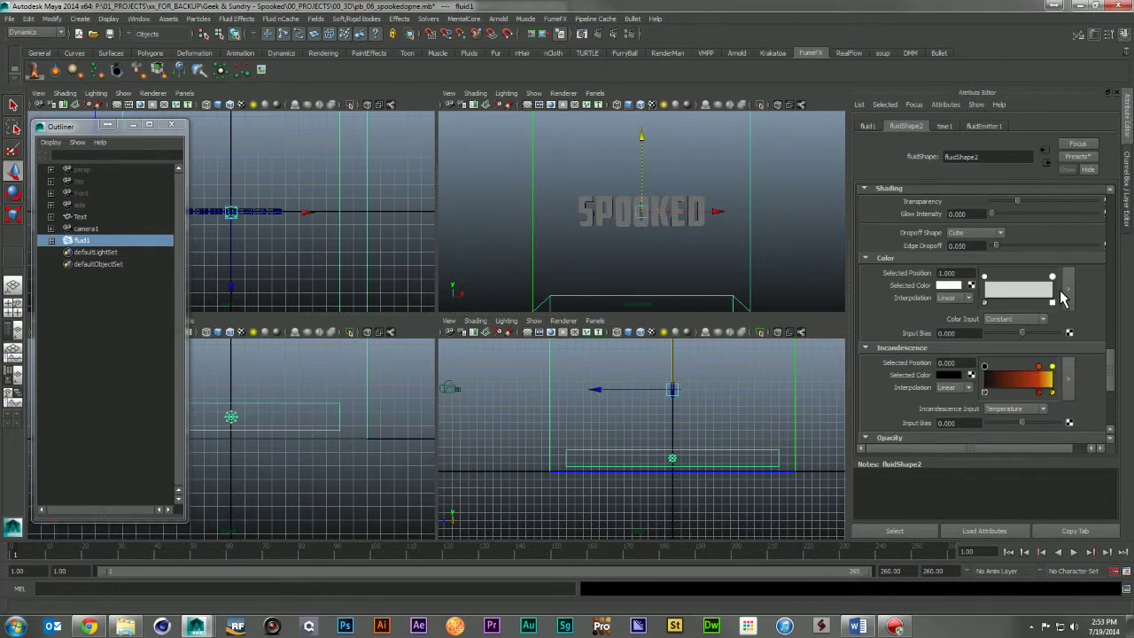
left_click(953, 285)
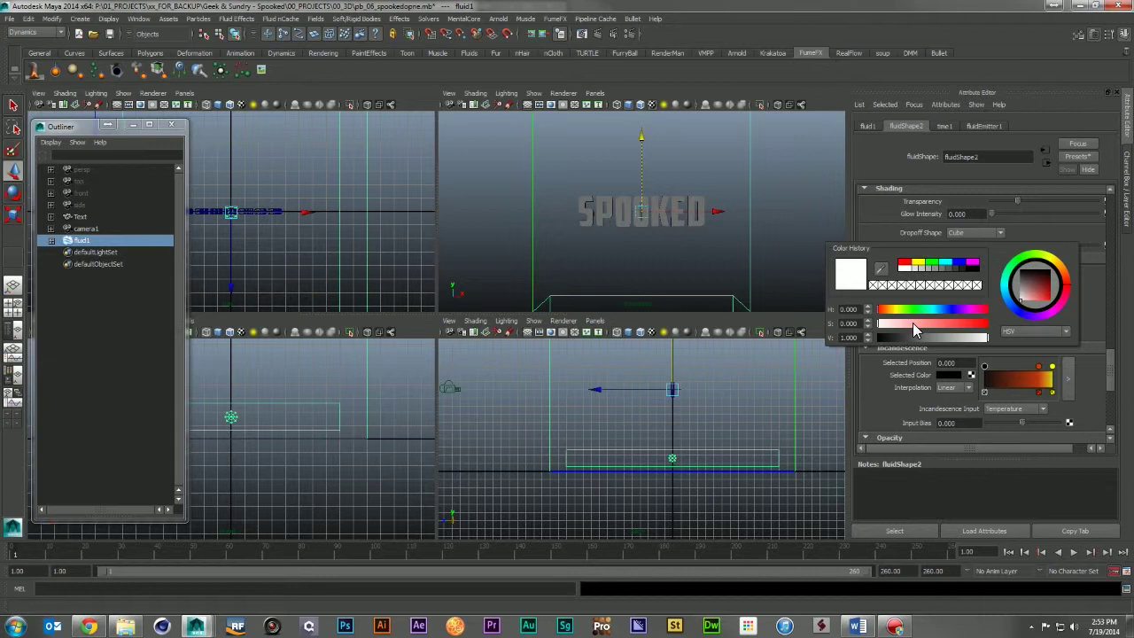
left_click_drag(954, 341, 948, 341)
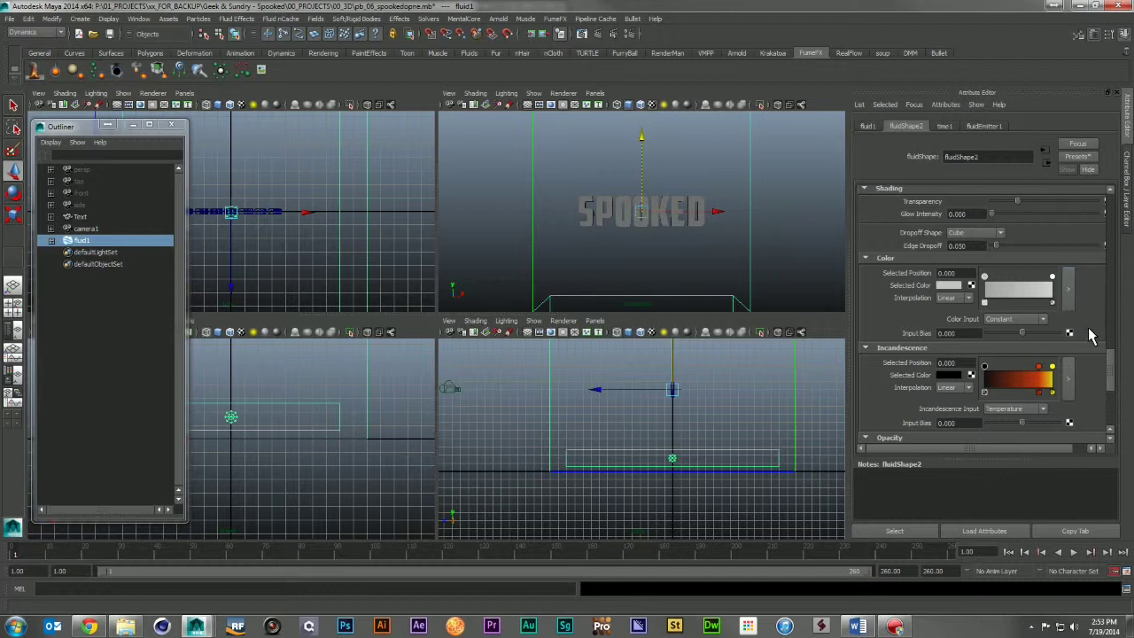
scroll(1083, 350, "down", 3)
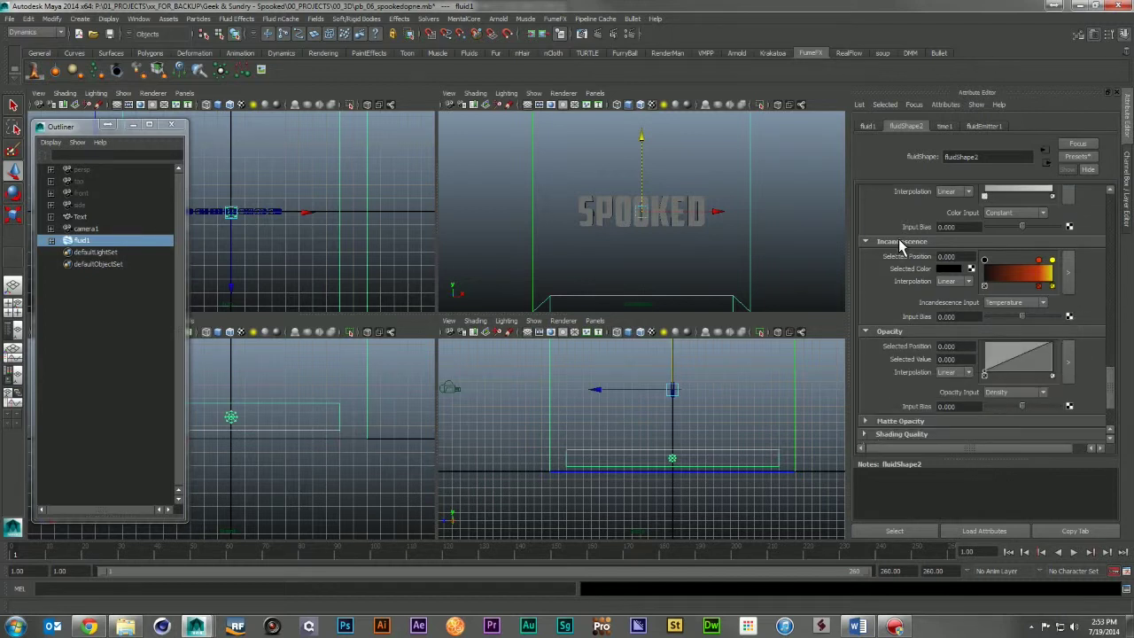
Step: Set the fluid's texture Coordinate Method to Grid
left_click(866, 242)
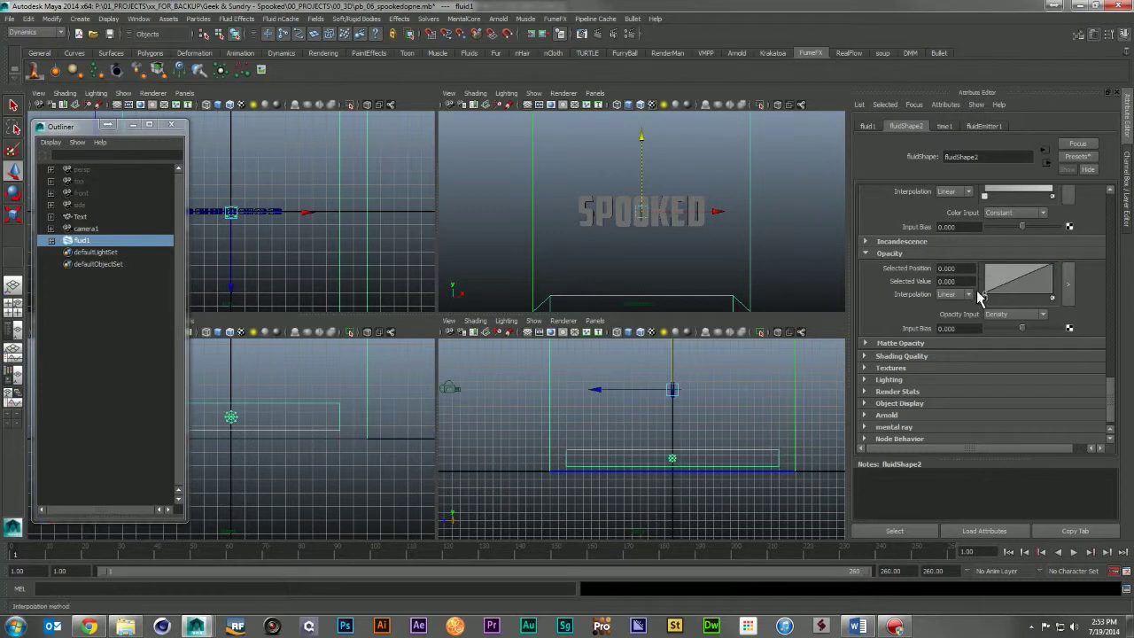
left_click(884, 257)
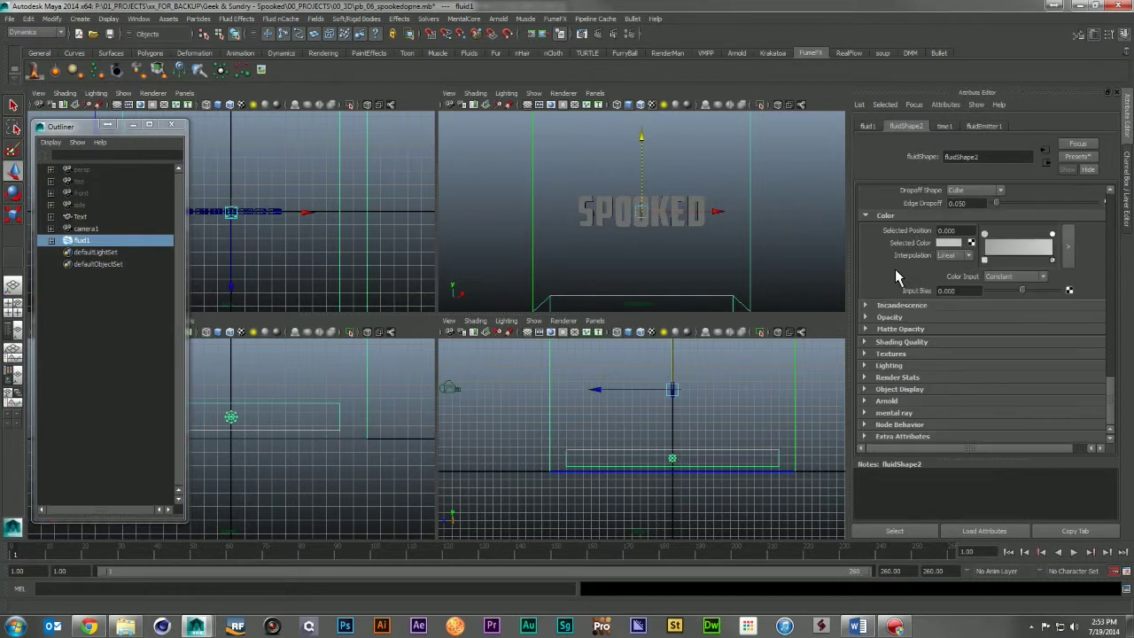
left_click(907, 343)
left_click(932, 342)
left_click(909, 351)
scroll(981, 350, "down", 3)
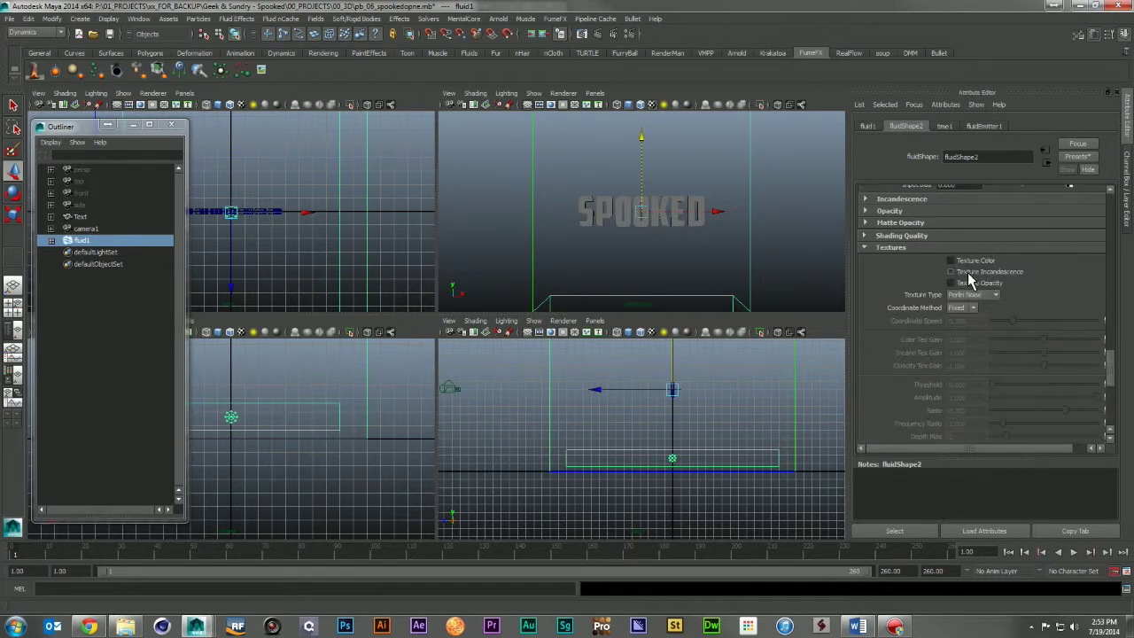
left_click(971, 310)
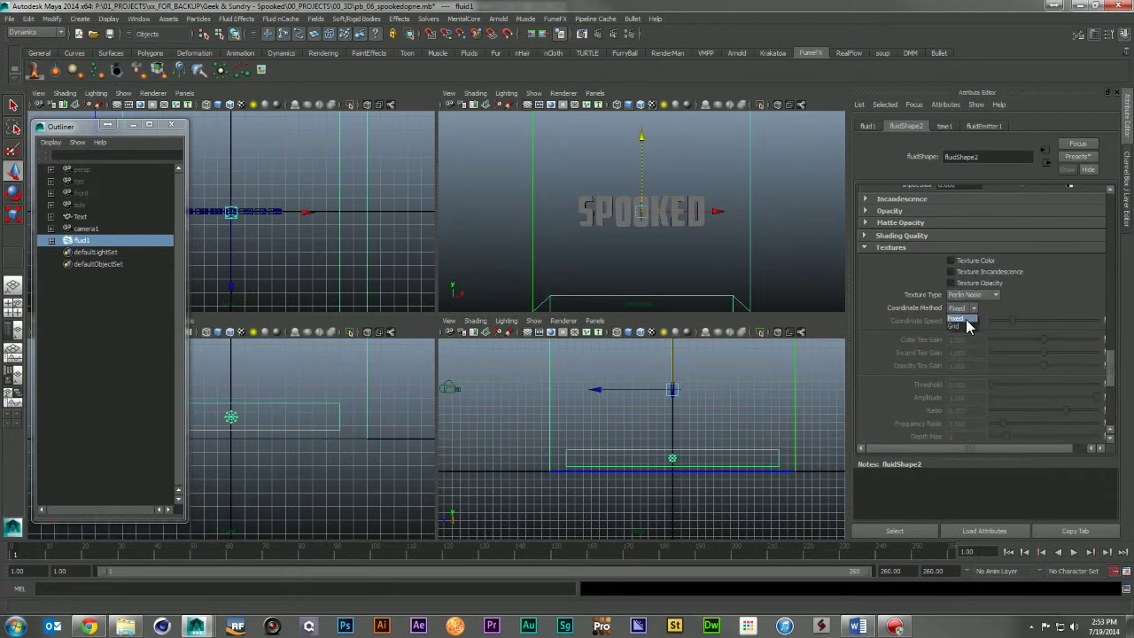
left_click(963, 327)
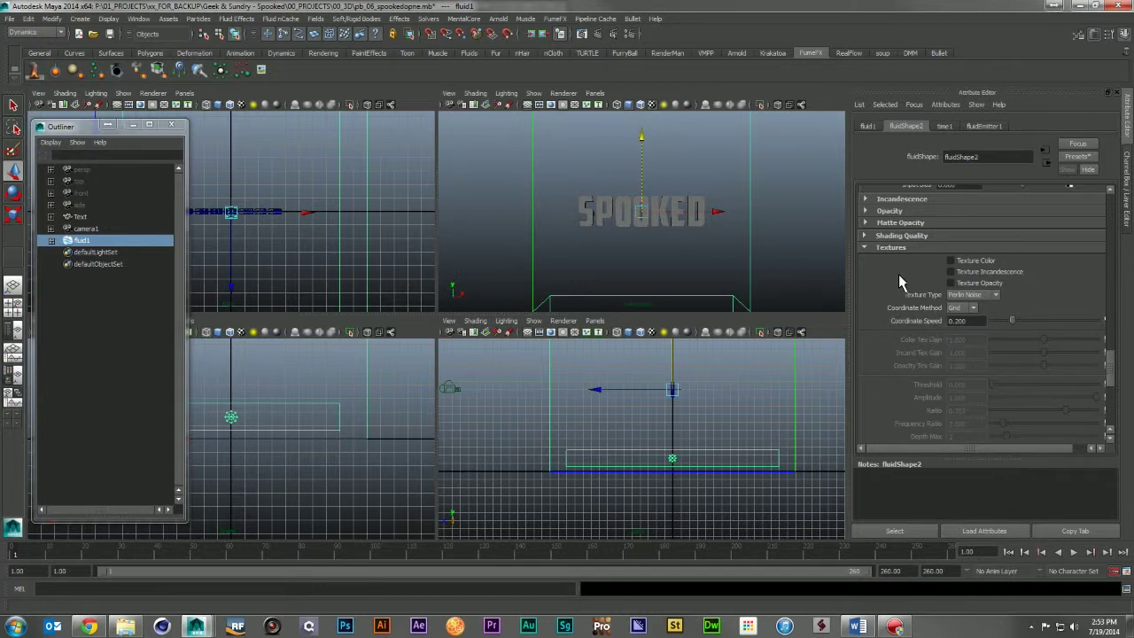
left_click(880, 247)
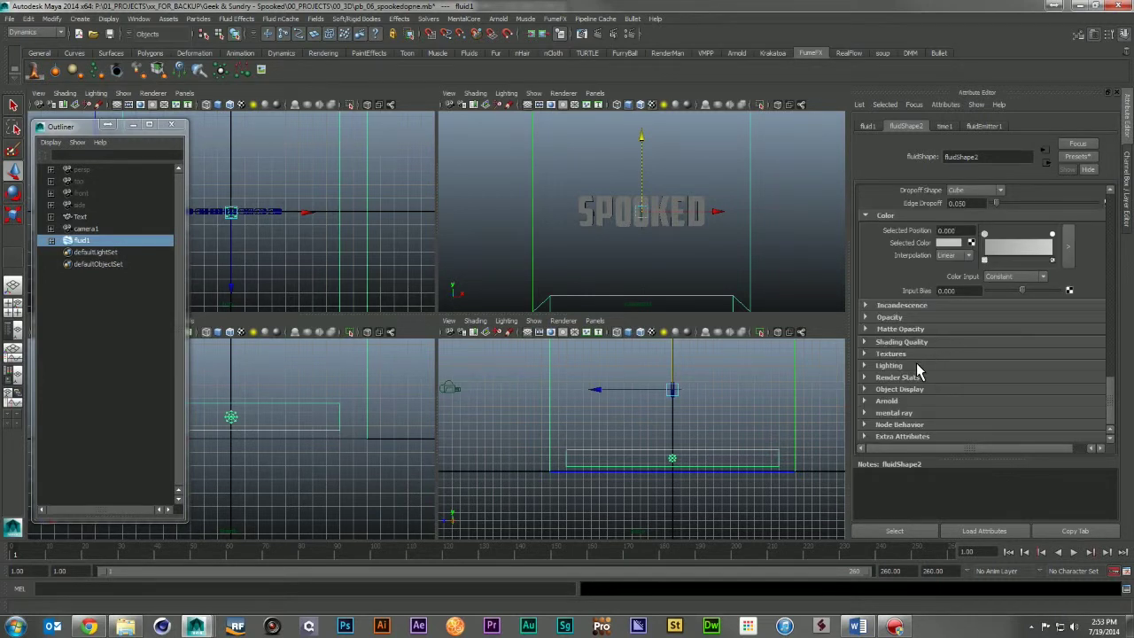
Step: Raise the fluid's Lighting Shadow Opacity to 1.000
left_click(899, 367)
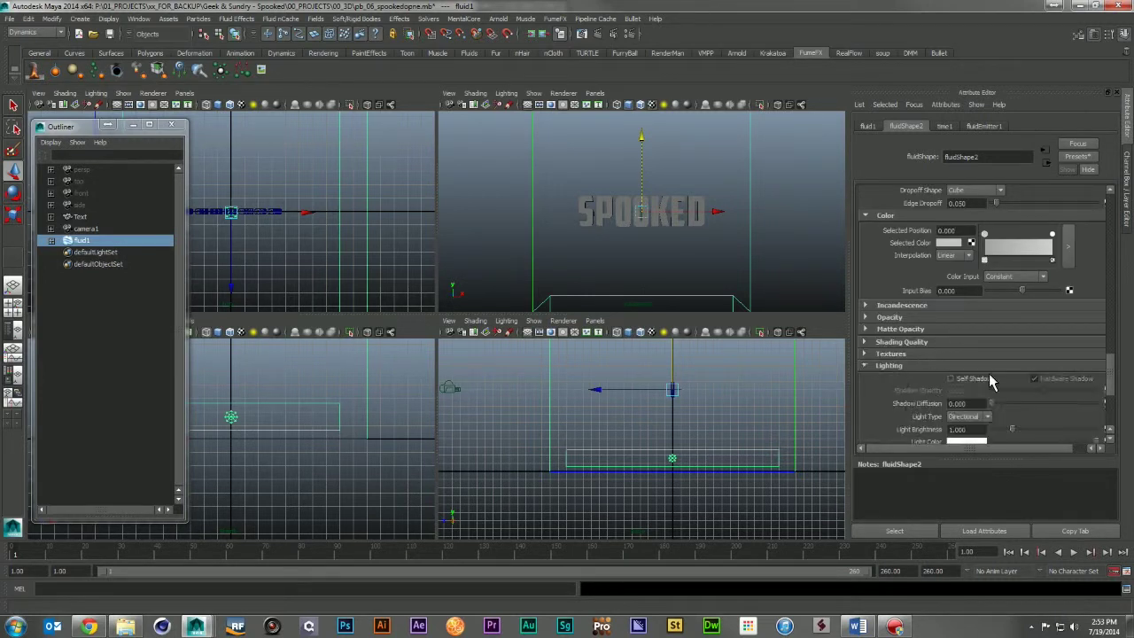
scroll(923, 383, "down", 3)
double_click(982, 284)
type("1")
key("Return")
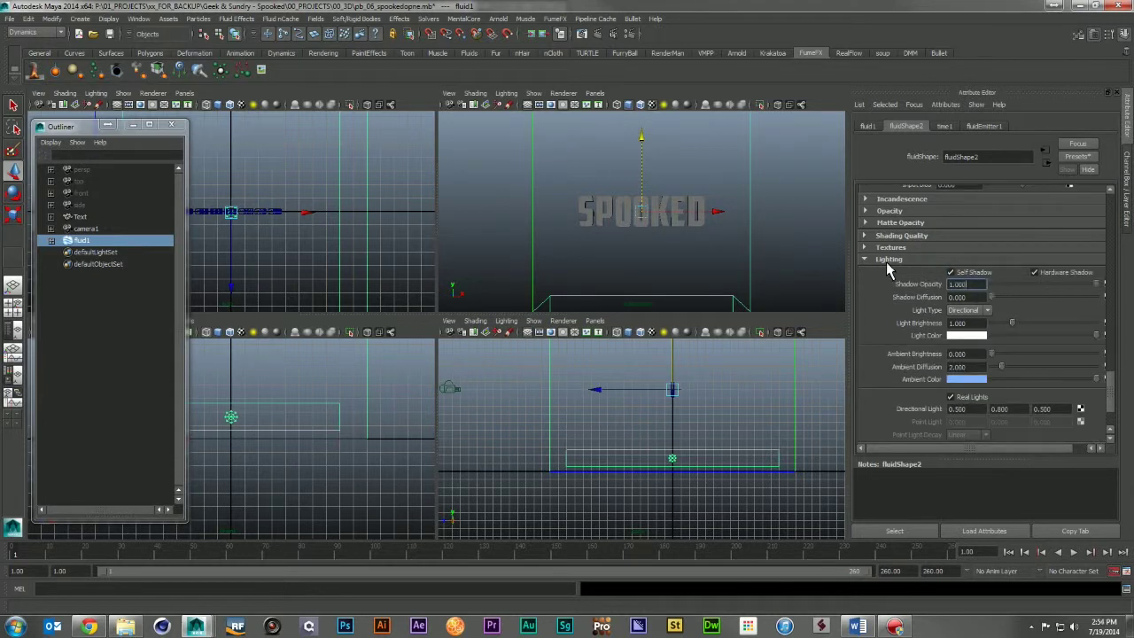
left_click(871, 262)
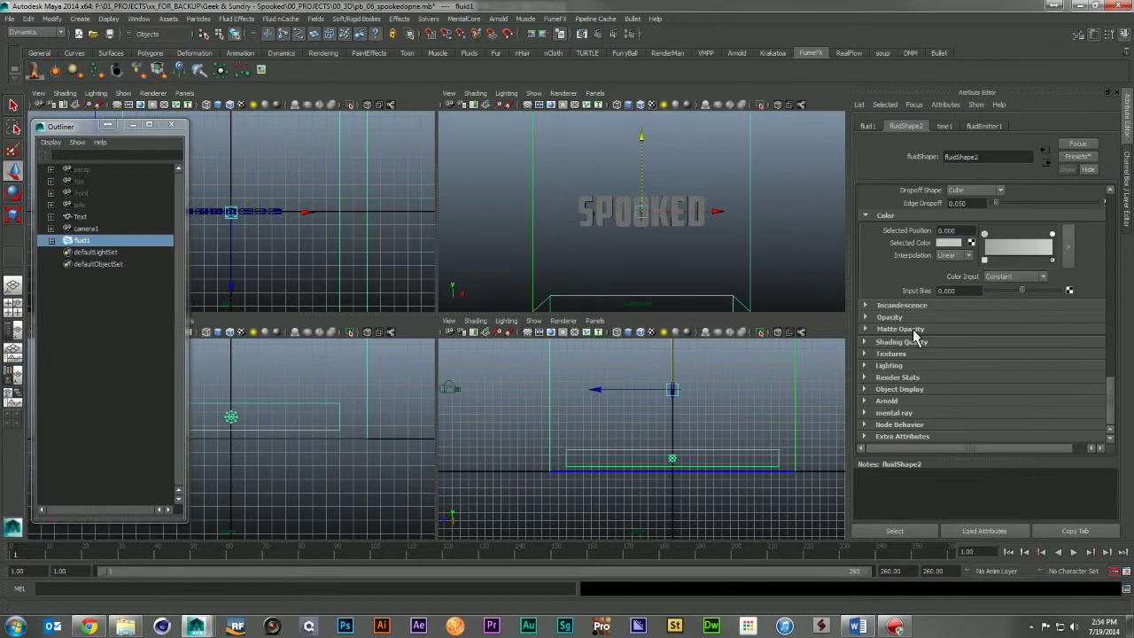
Step: Look through Render Stats and Object Display, then return to the top of the attributes
left_click(868, 379)
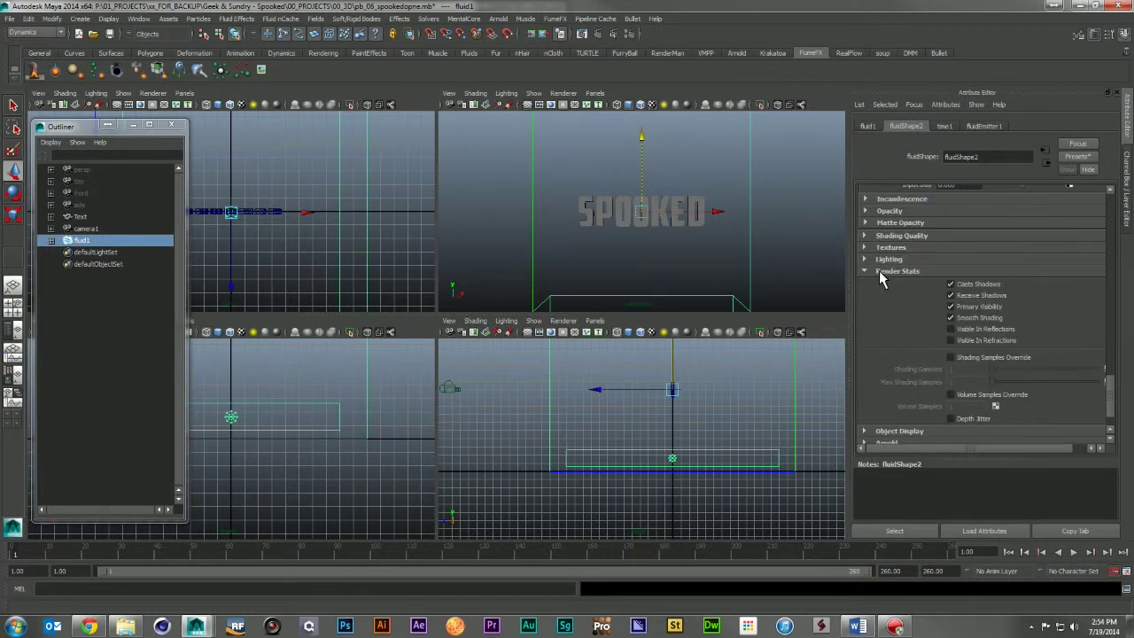
left_click(881, 273)
left_click(902, 388)
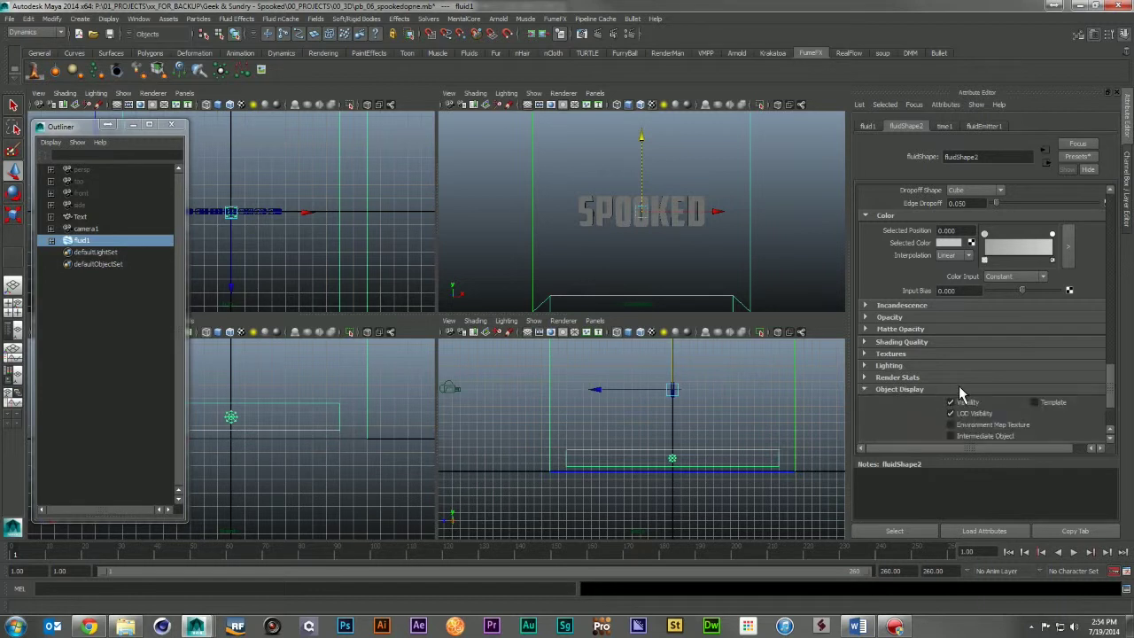
left_click(895, 299)
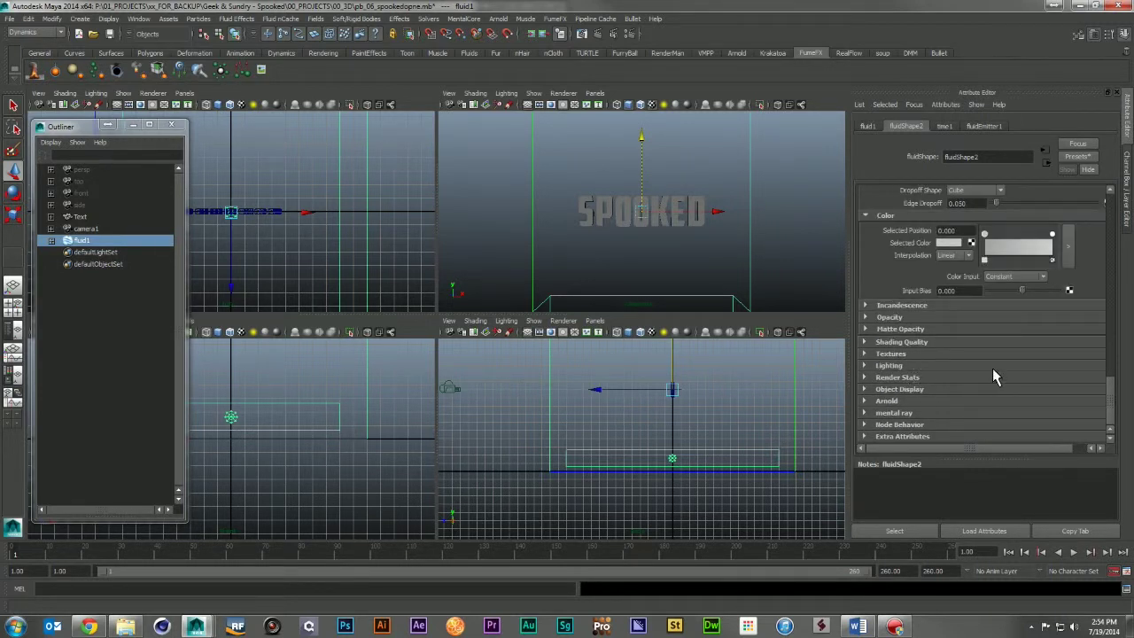
scroll(994, 365, "up", 2)
scroll(999, 363, "up", 4)
scroll(999, 360, "up", 4)
scroll(999, 364, "up", 3)
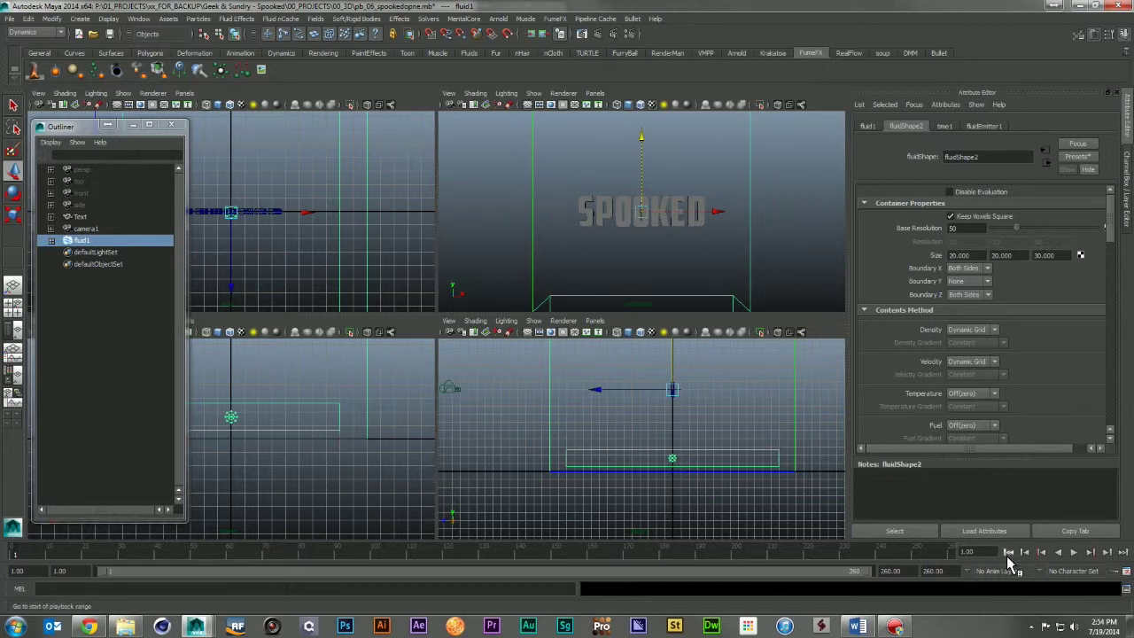
Step: Test-play the smoke simulation to frame 134, then rewind to frame 1
left_click(1073, 553)
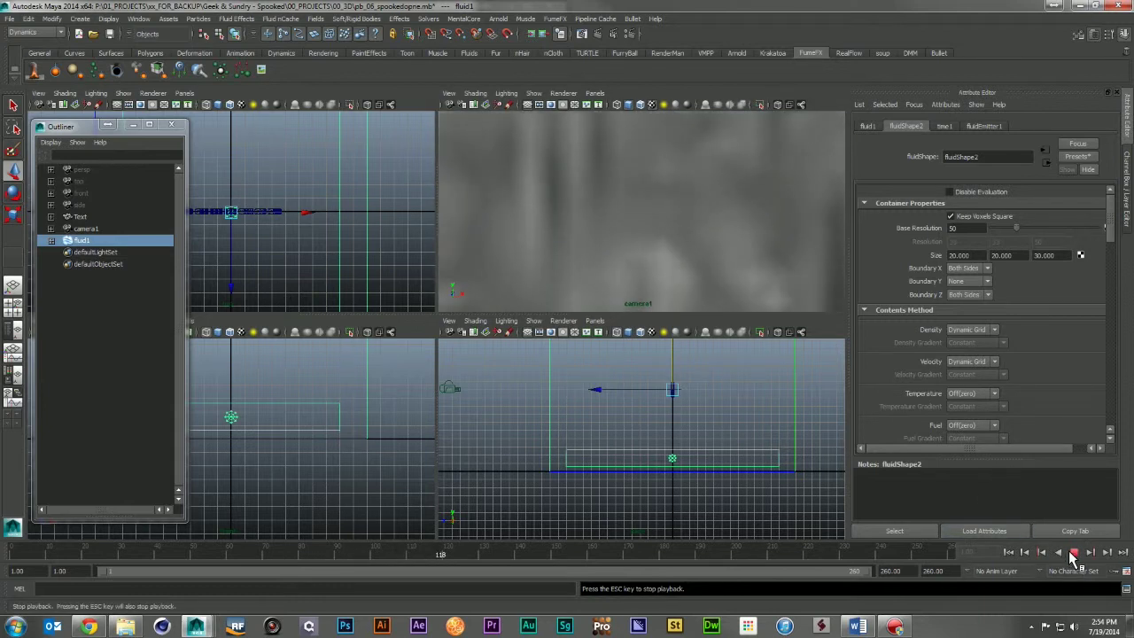
left_click(1071, 552)
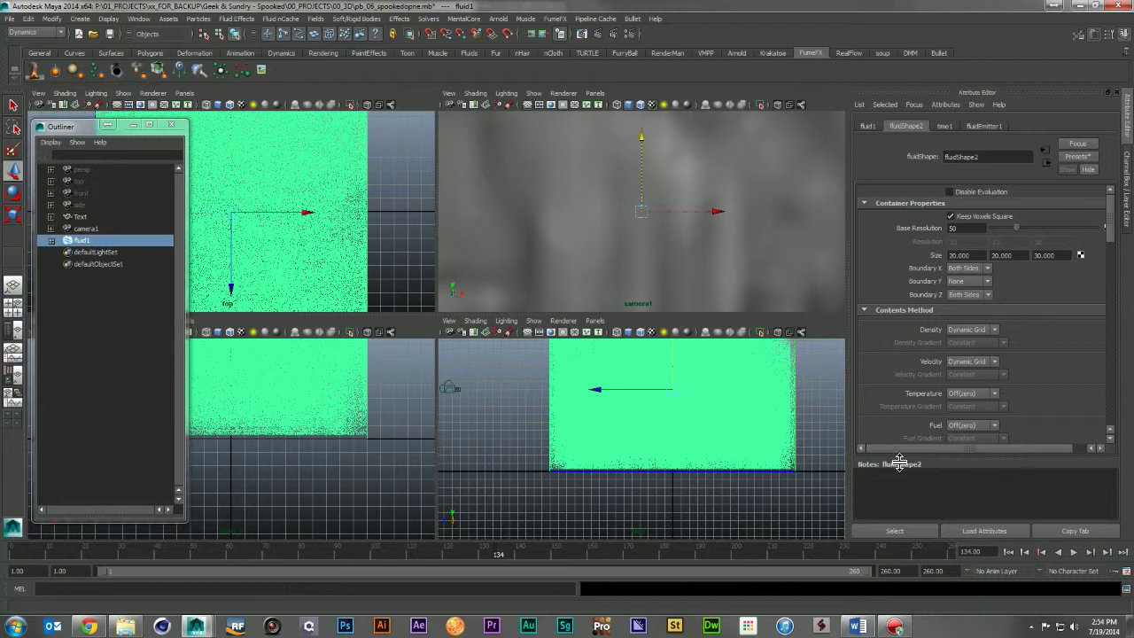
left_click(1010, 552)
Step: Select the Simulation Rate Scale value in Dynamic Simulation to lower it to 0.5
scroll(1040, 318, "down", 3)
scroll(1040, 318, "down", 2)
scroll(1040, 323, "down", 2)
scroll(1040, 324, "down", 1)
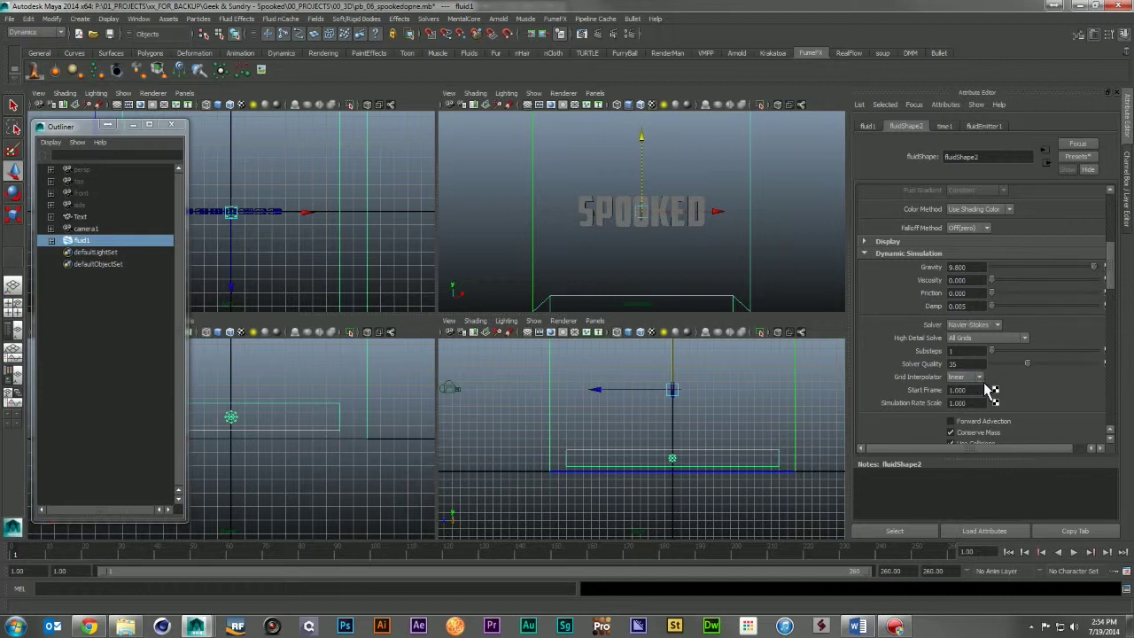
scroll(988, 393, "up", 1)
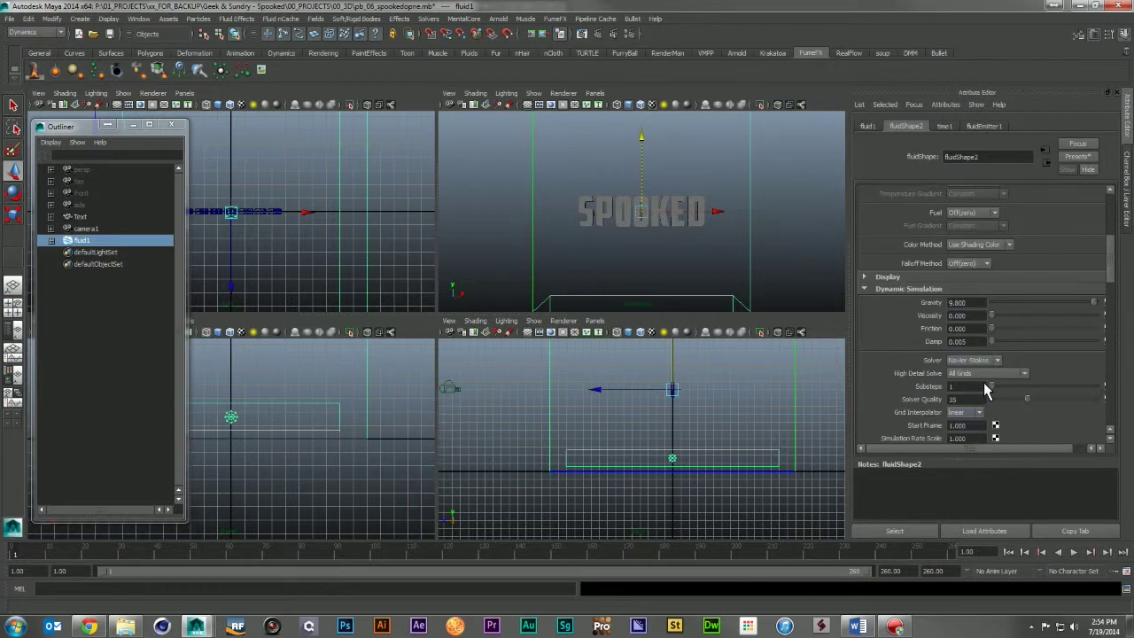
left_click(961, 277)
scroll(962, 288, "down", 2)
scroll(963, 288, "down", 1)
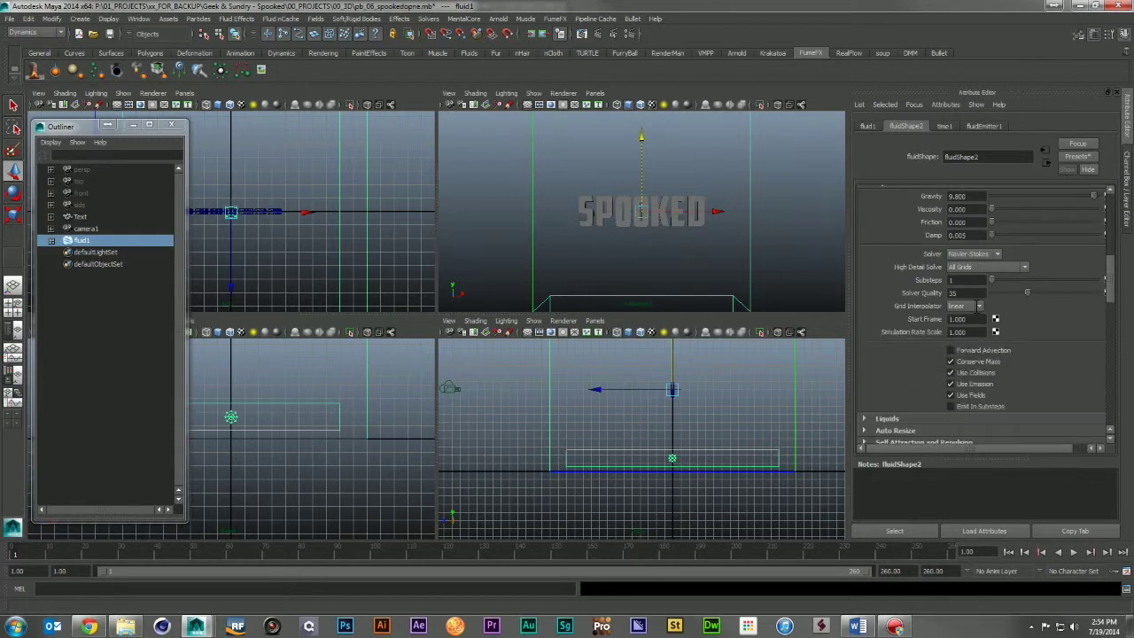
left_click_drag(980, 332, 946, 337)
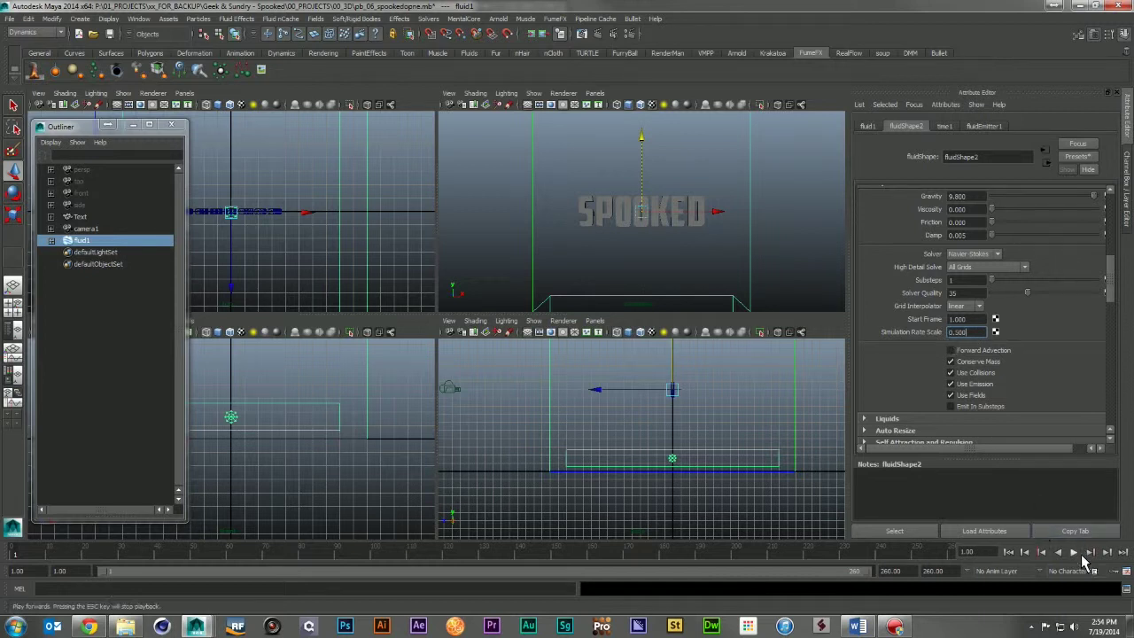
Step: Select fluidEmitter1, break the Density/Voxel/Sec connection at frame 230, then rewind to frame 1
left_click(51, 240)
left_click(104, 264)
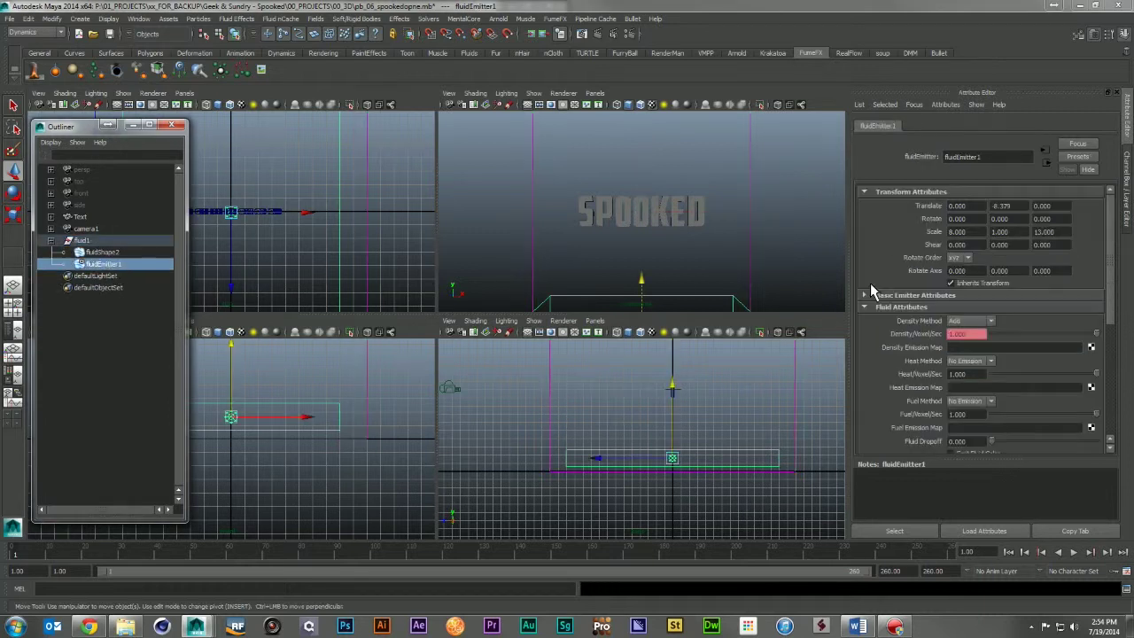
key("alt+v")
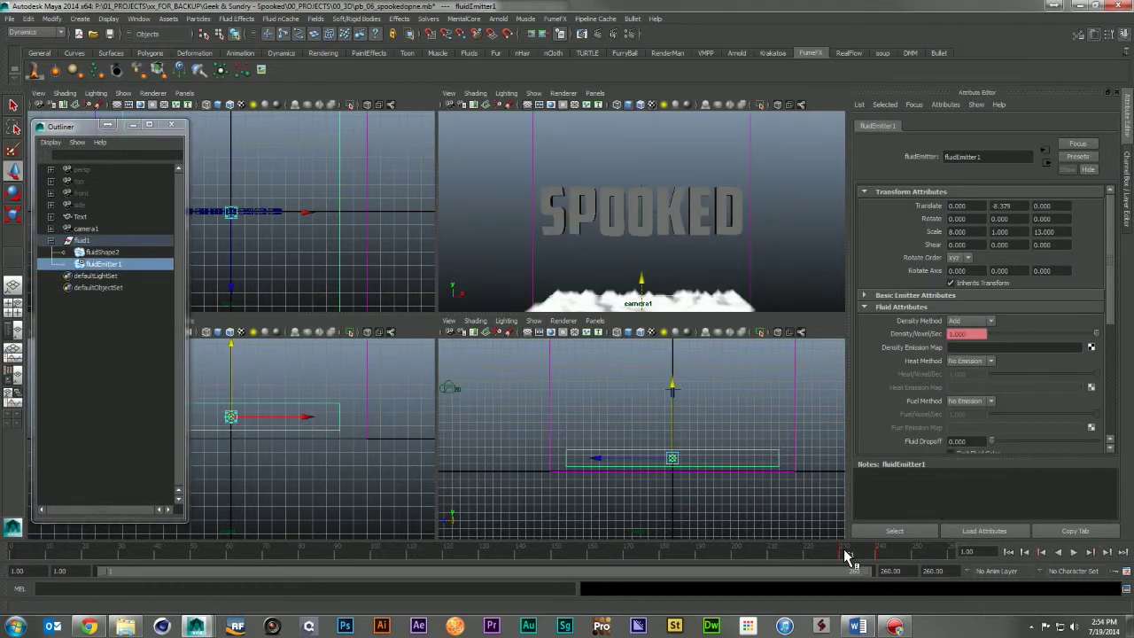
left_click(843, 553)
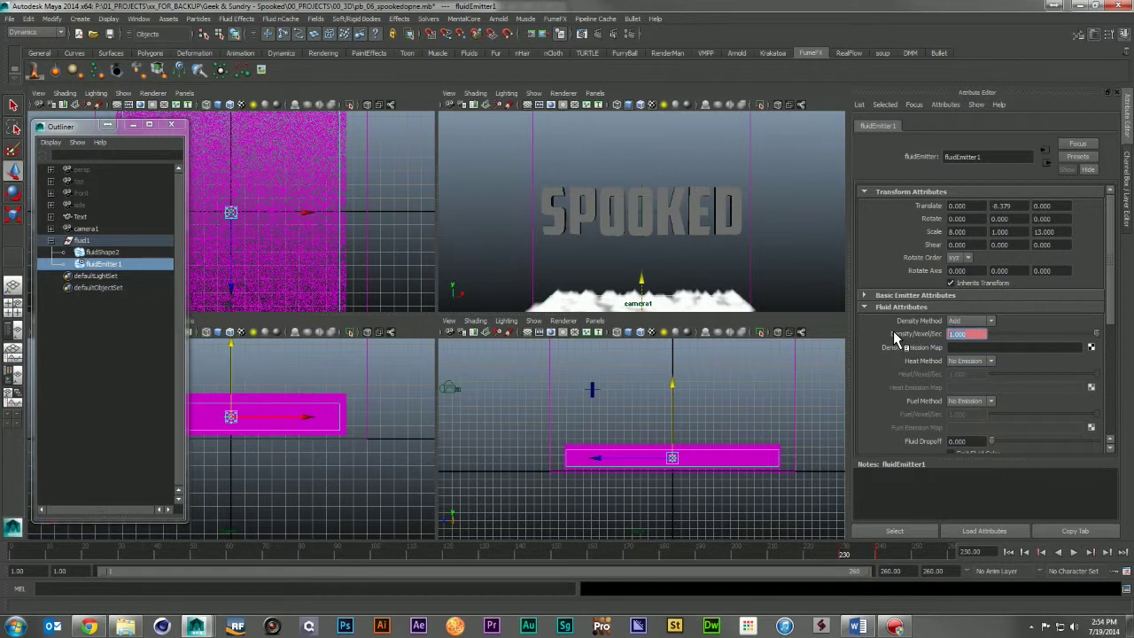
right_click(954, 336)
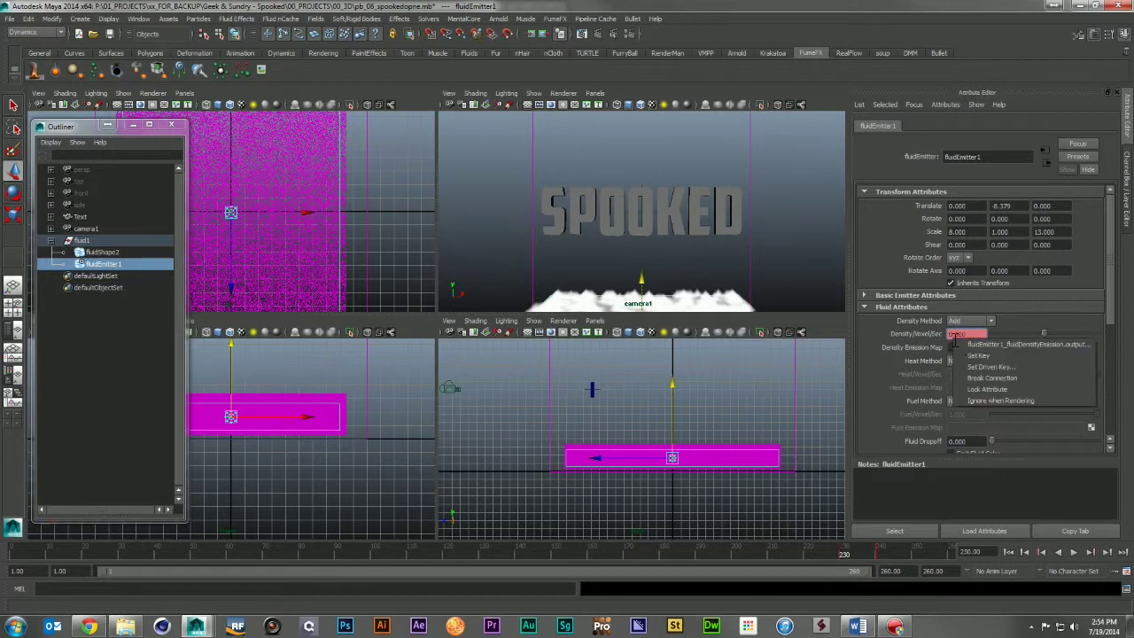
left_click(990, 377)
left_click(1007, 552)
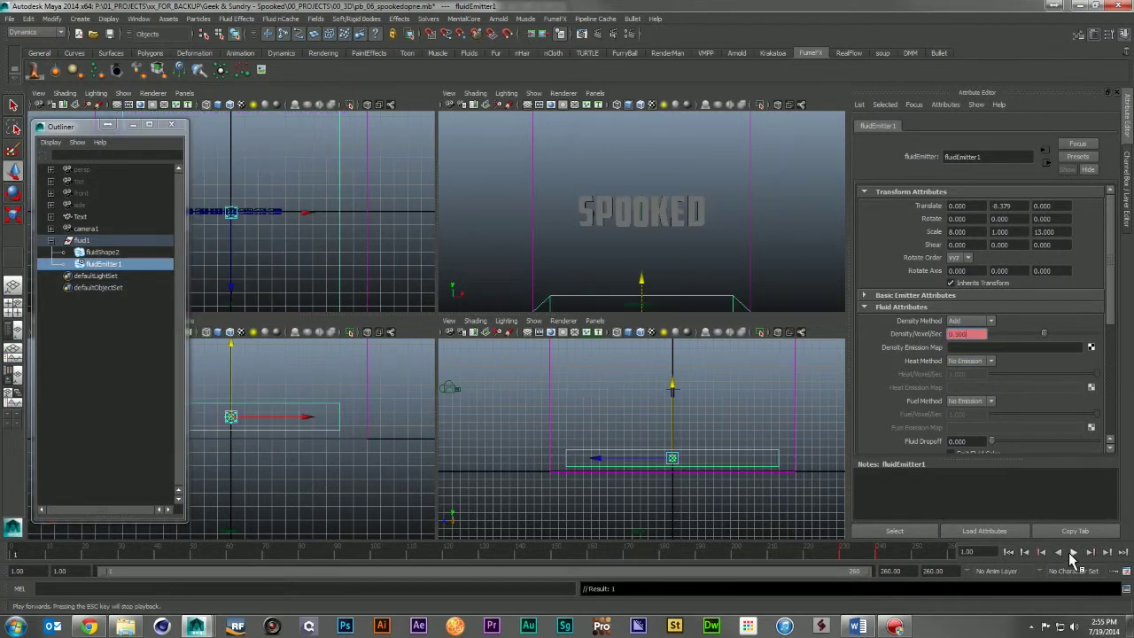
Step: Replay the grey smoke engulfing SPOOKED, rewind to frame 1, and select fluidShape2
left_click(1072, 551)
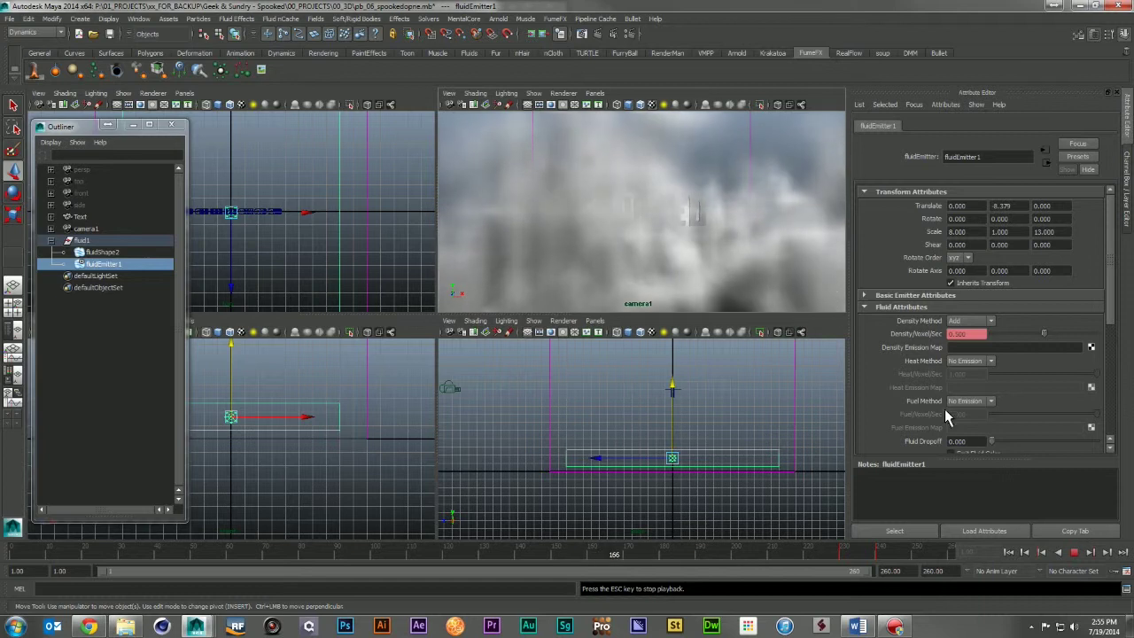
left_click(1079, 555)
left_click(1009, 551)
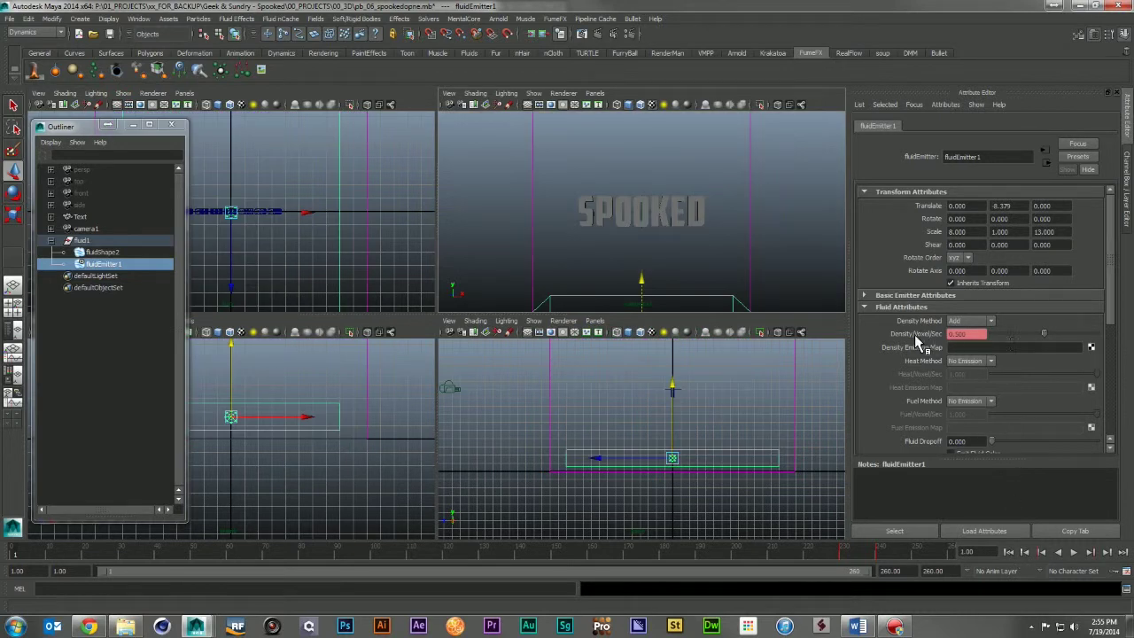
scroll(916, 345, "down", 2)
scroll(914, 355, "down", 2)
scroll(912, 363, "down", 2)
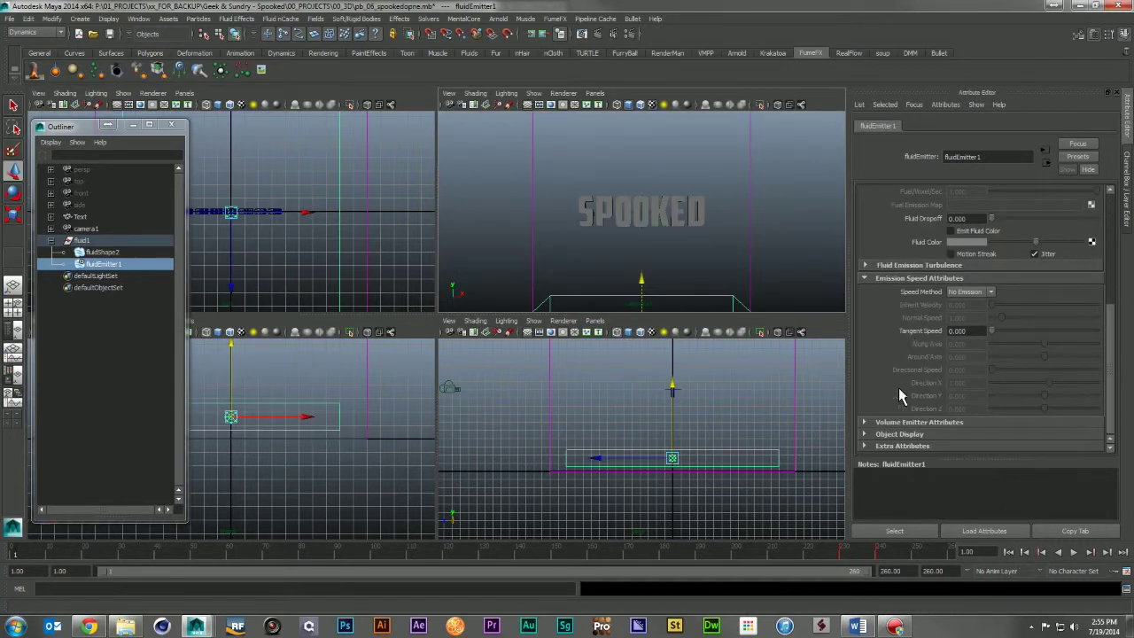
left_click(88, 251)
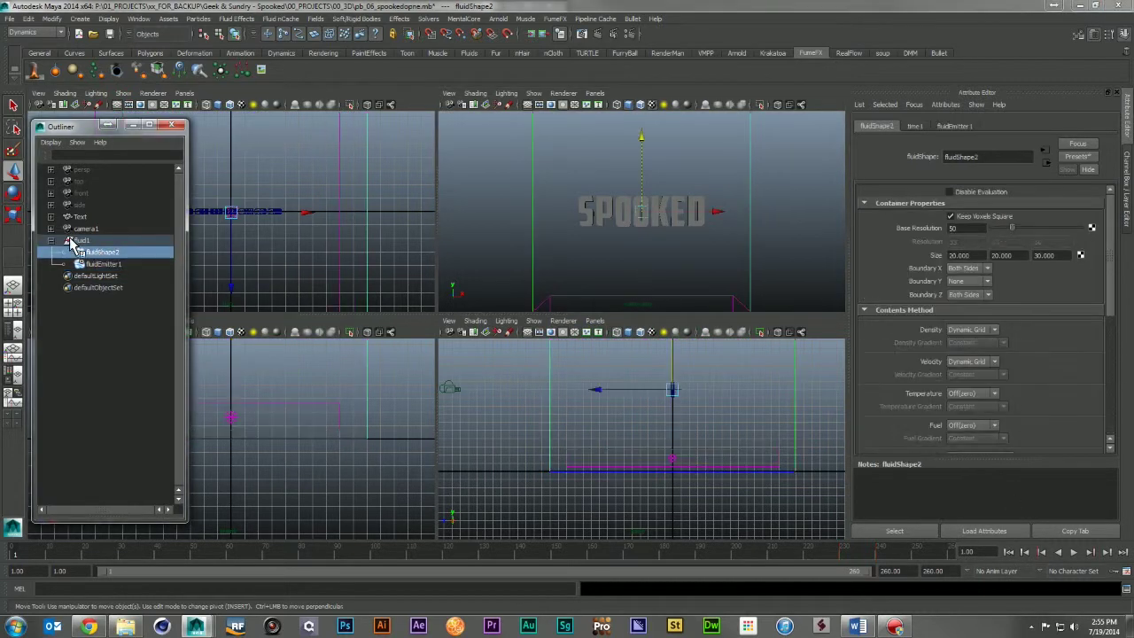
Step: Set the fluid's Density Buoyancy to 0.75 and edit its Dissipation
scroll(941, 291, "down", 3)
scroll(929, 308, "down", 2)
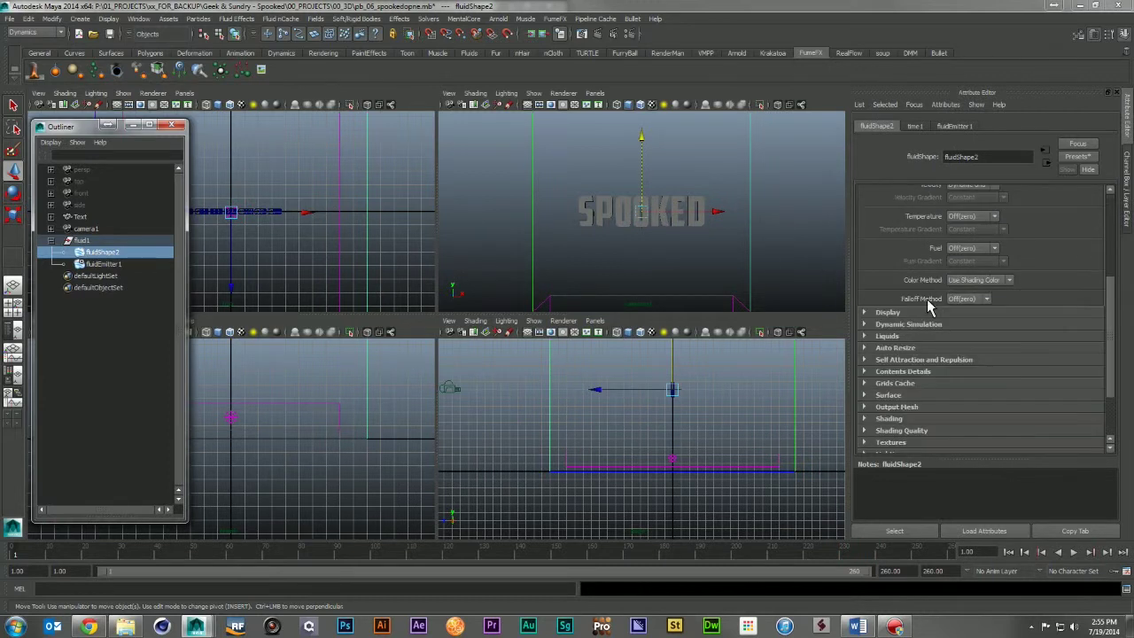
left_click(872, 371)
left_click(881, 383)
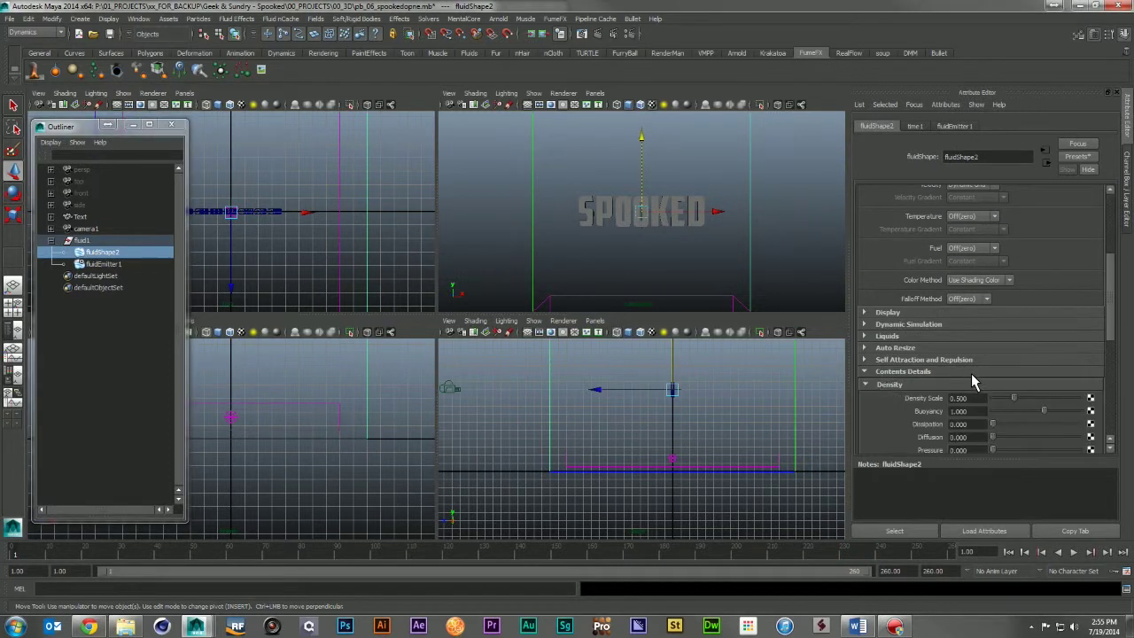
scroll(972, 381, "down", 3)
left_click_drag(972, 304, 931, 305)
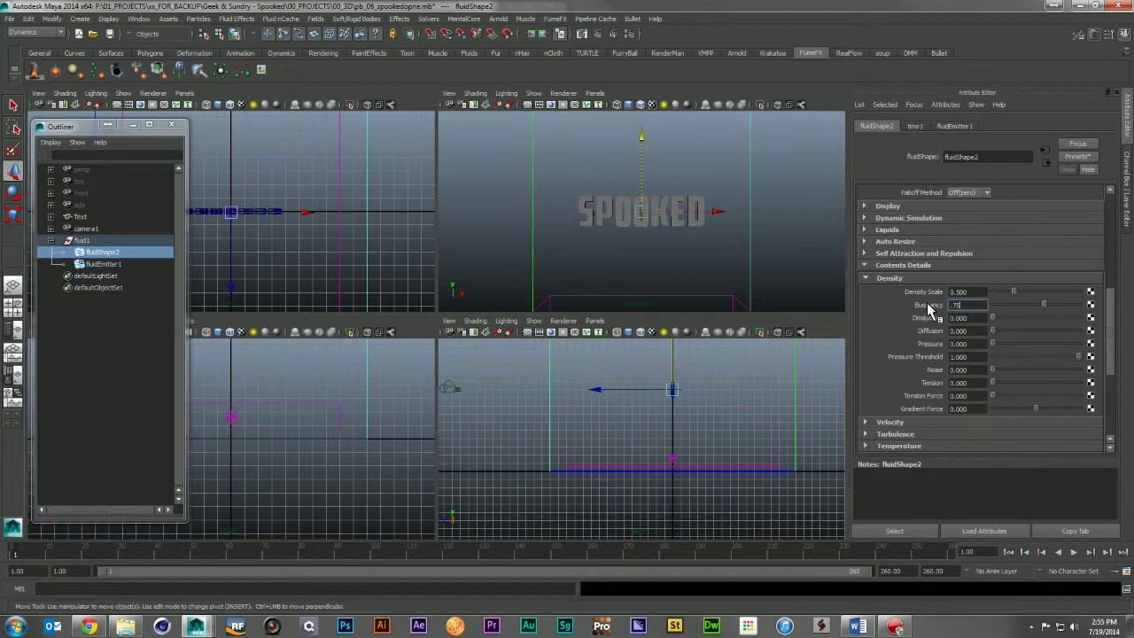
left_click(974, 320)
type("0.500")
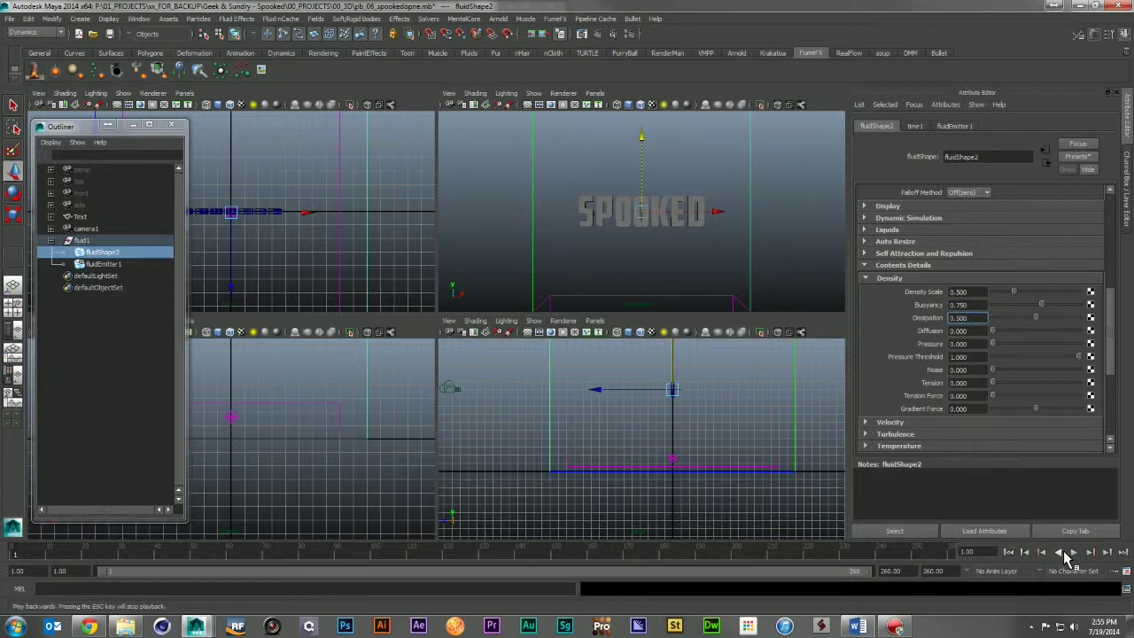
Step: Replay the smoke simulation through frame 251 and rewind to frame 1
left_click(1074, 552)
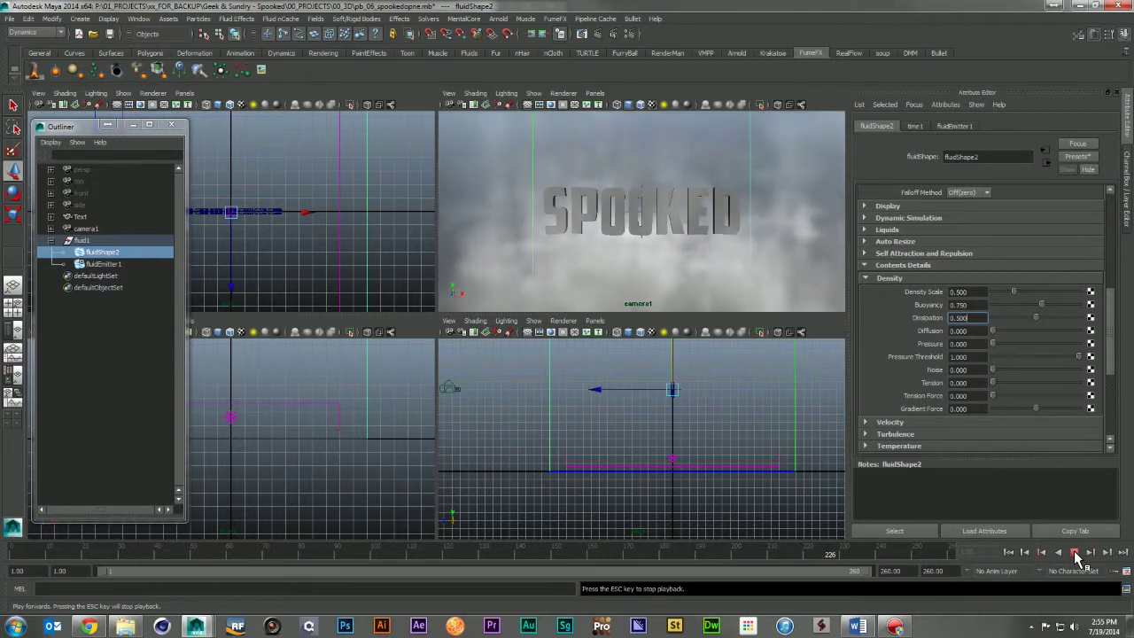
left_click(1075, 552)
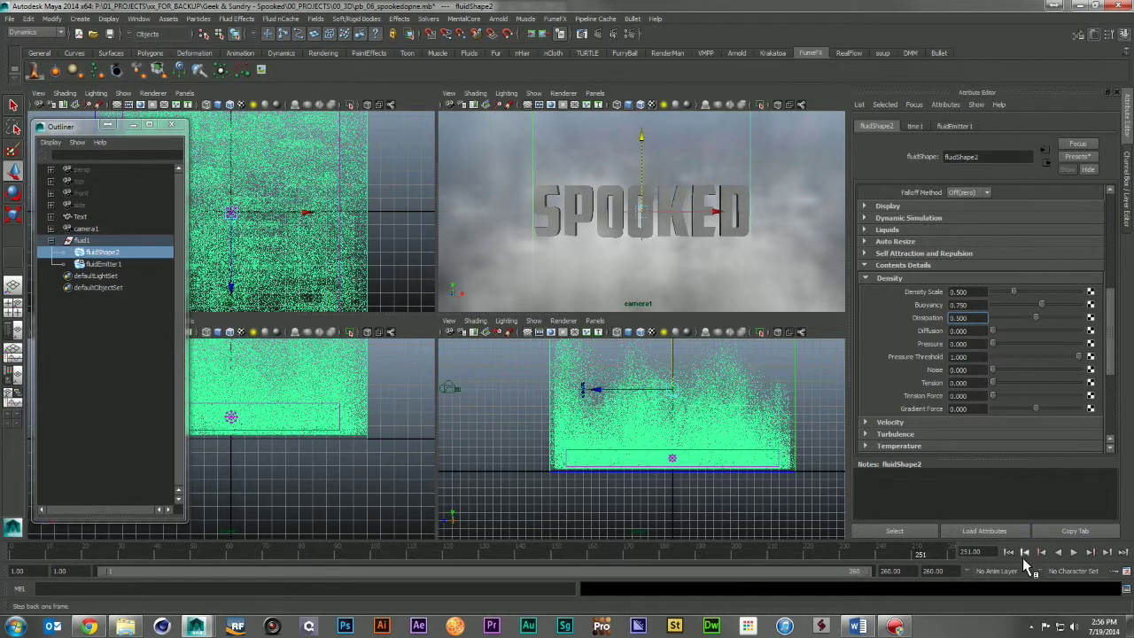
left_click(1006, 552)
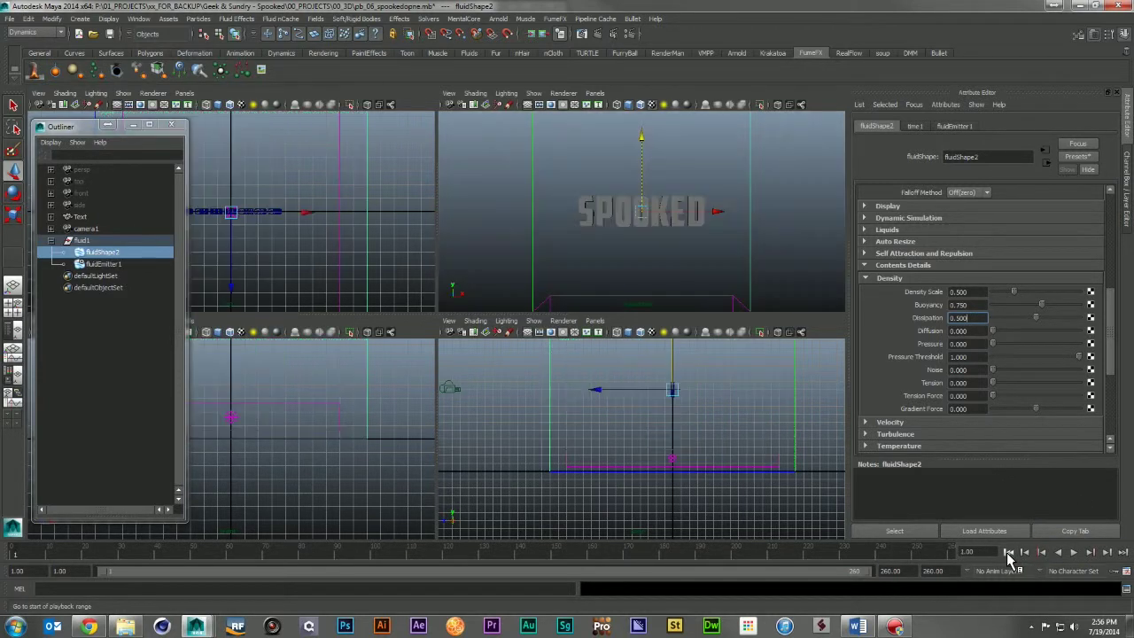
scroll(974, 240, "up", 5)
scroll(1053, 252, "up", 5)
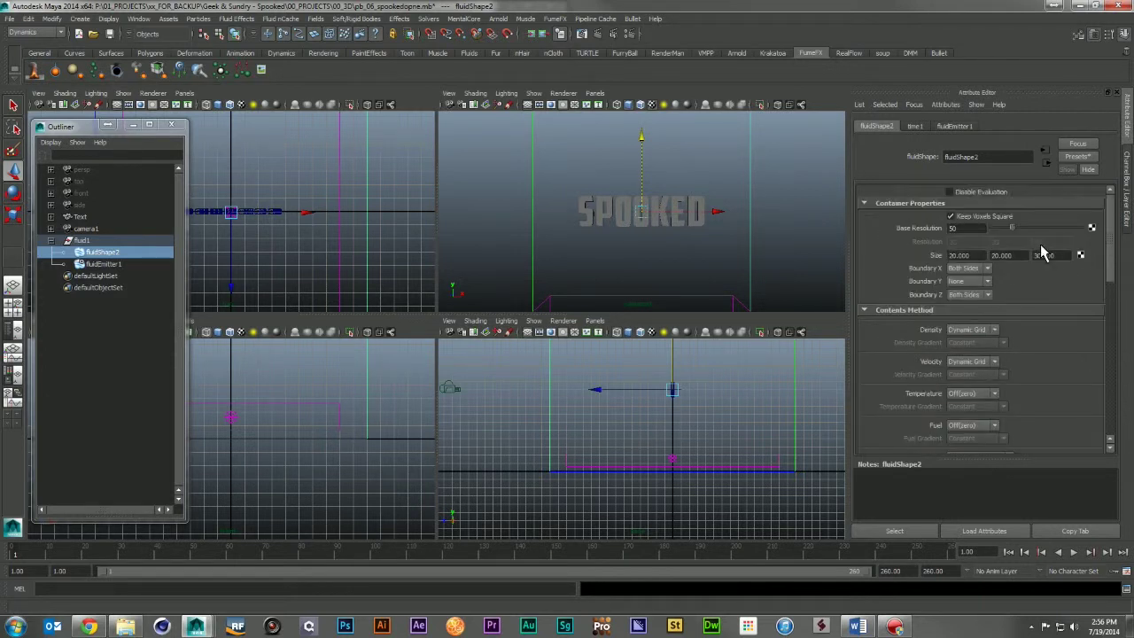
Step: Raise fluidShape2's Base Resolution from 50 to 100 and replay the smoke simulation
left_click(981, 228)
type("100")
left_click(1073, 551)
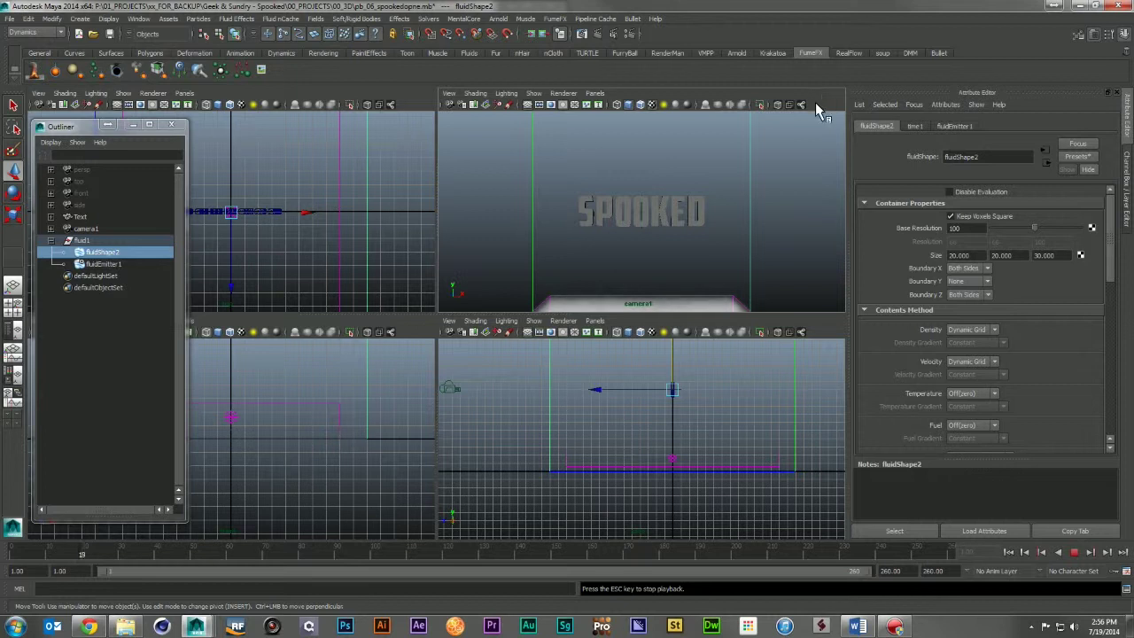
left_click(1008, 552)
left_click(138, 18)
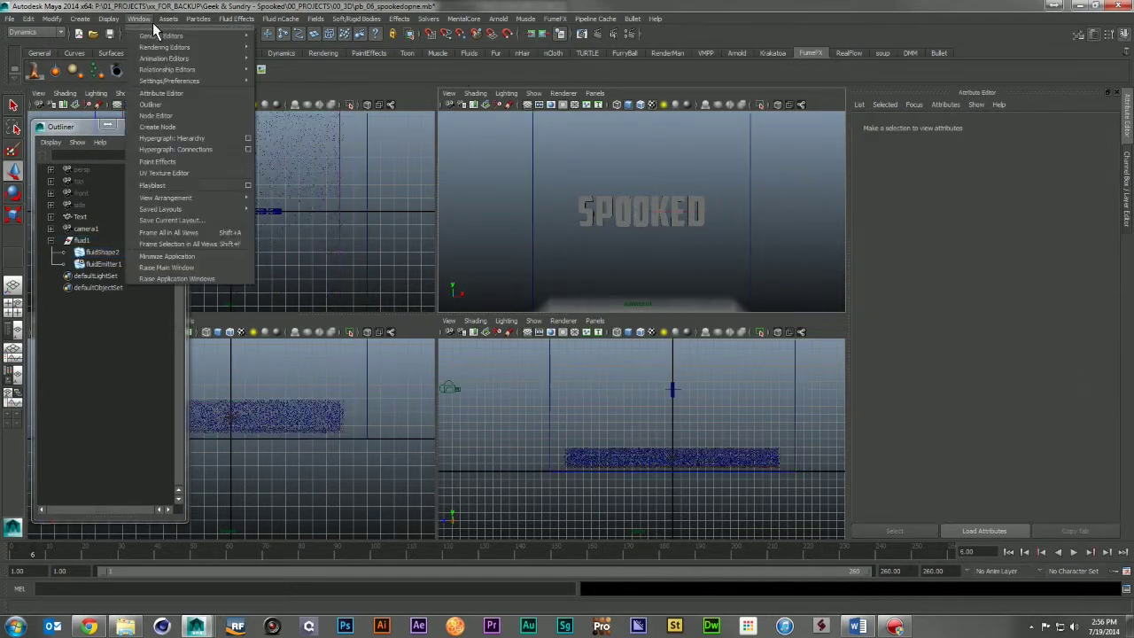
Step: Render a camera1 playblast at full 1.00 scale, producing blast8
left_click(247, 184)
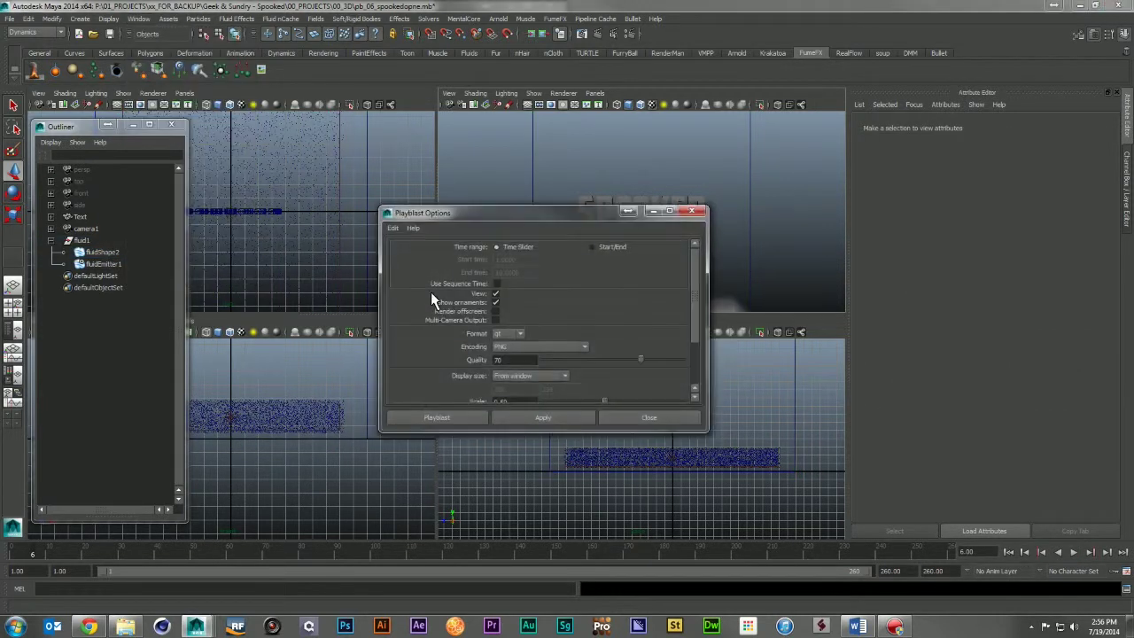
scroll(529, 376, "down", 3)
left_click_drag(508, 332, 487, 332)
key("Tab")
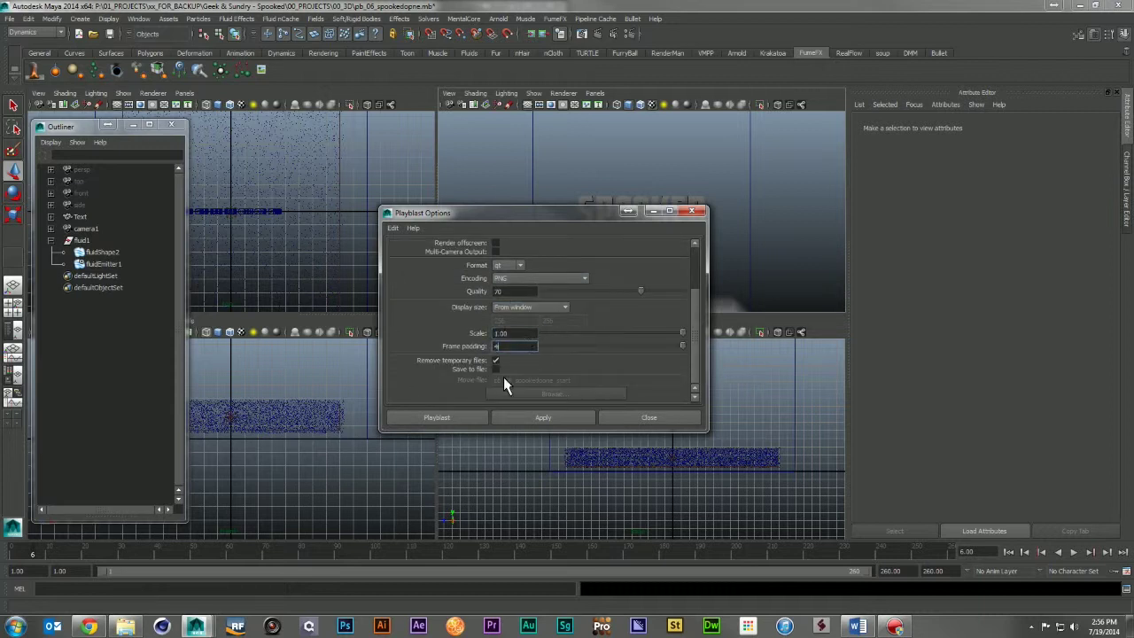
left_click(453, 414)
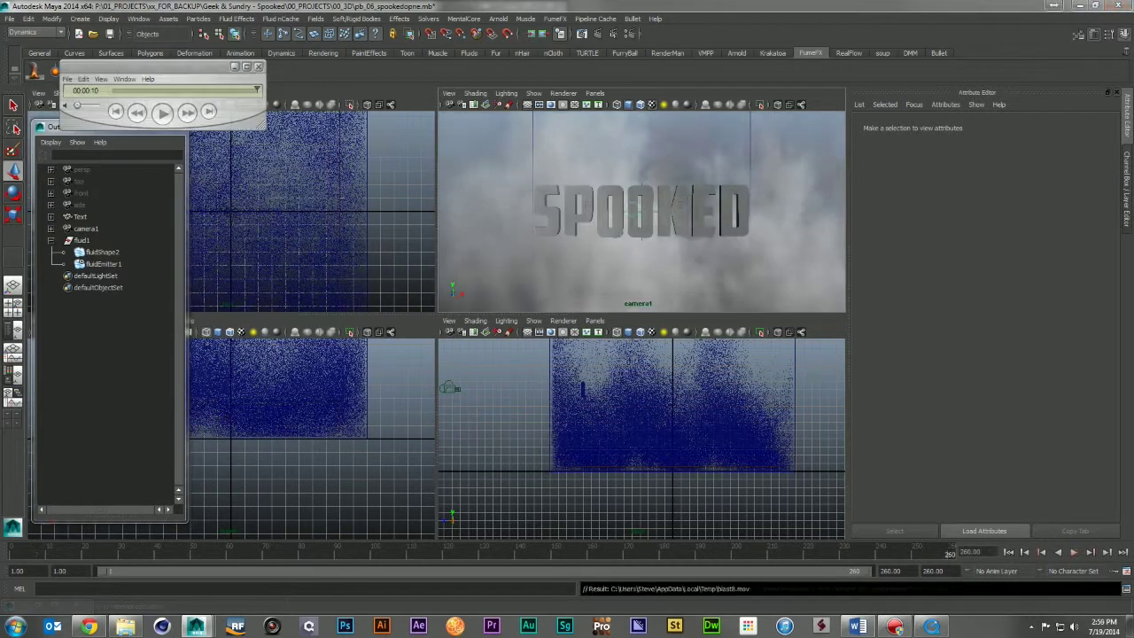
Step: Play the blast8 movie in the preview player, close it, and rewind to frame 1
left_click_drag(354, 320, 582, 408)
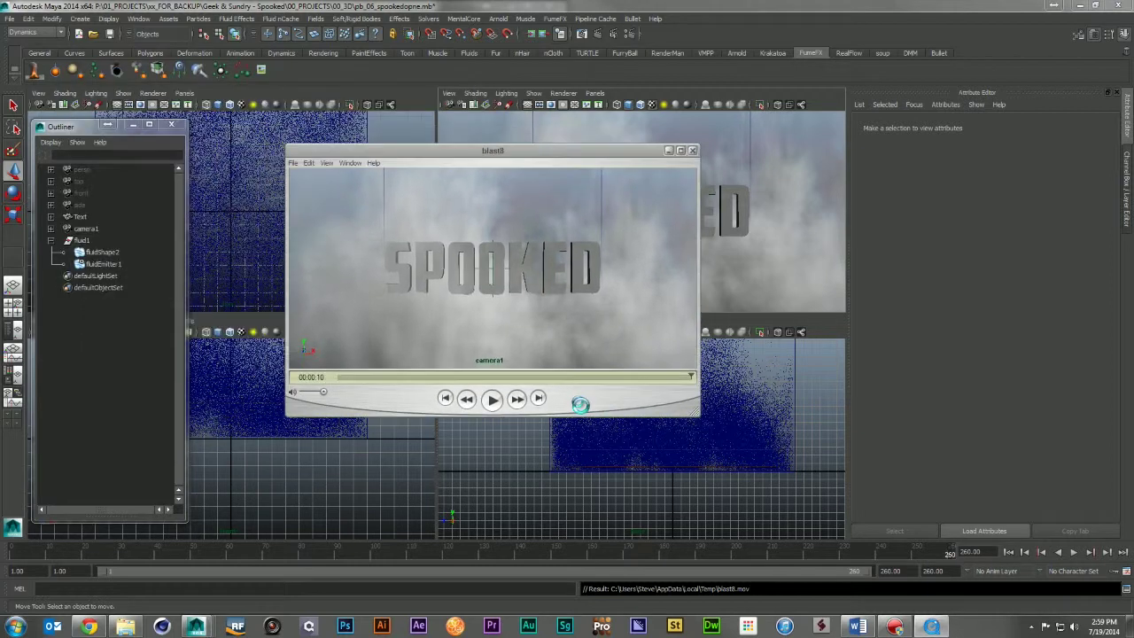
left_click(496, 403)
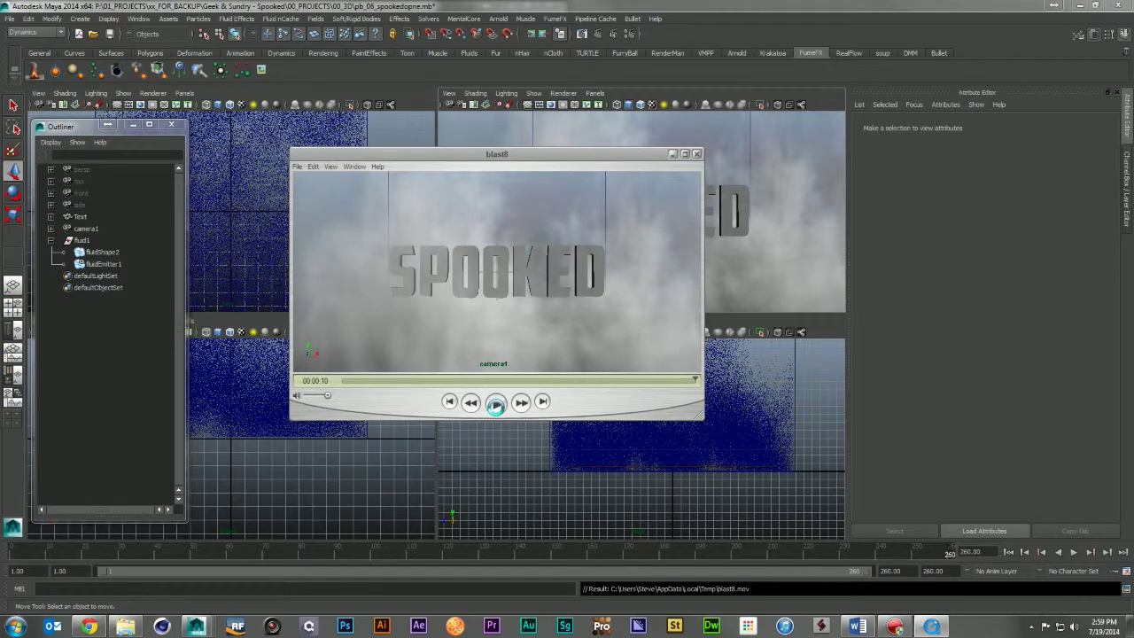
left_click(696, 154)
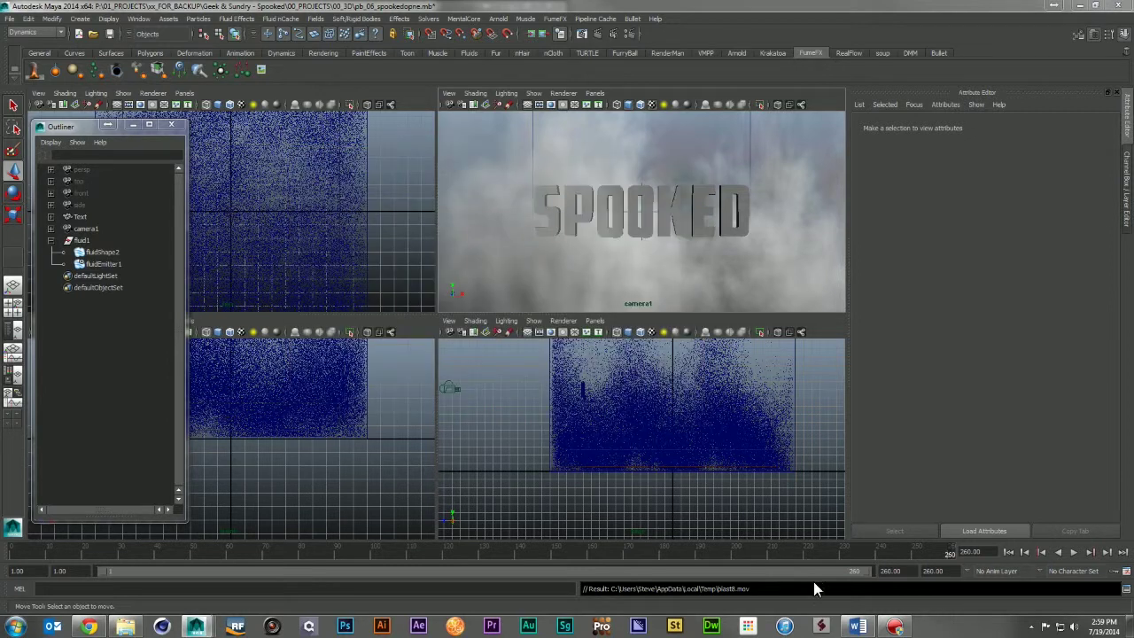
left_click(1007, 552)
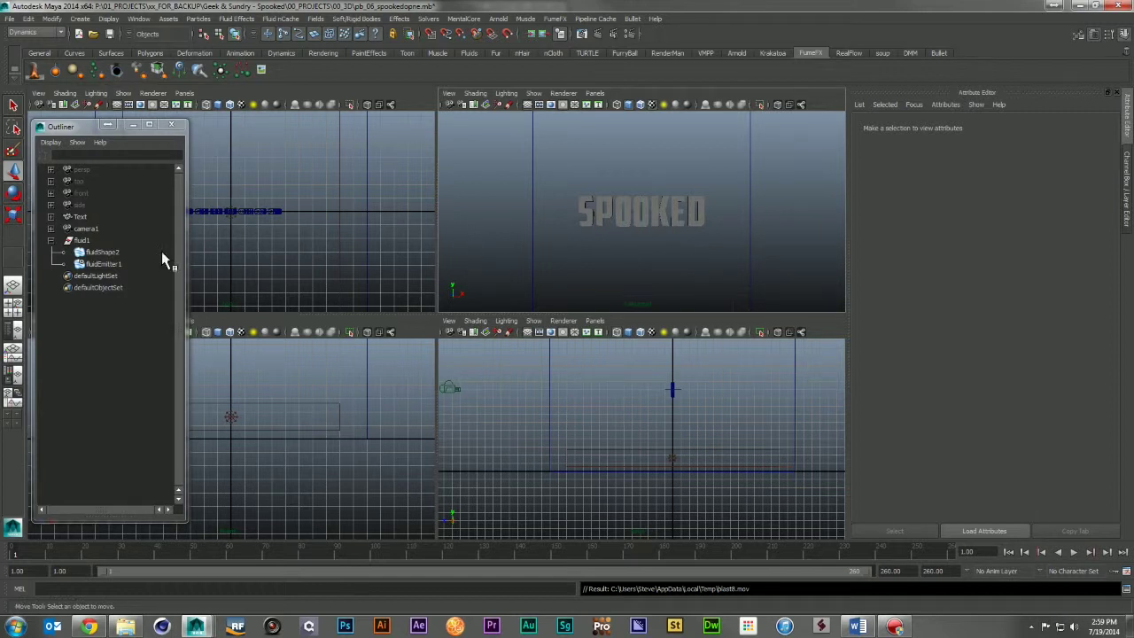
Step: Select the fluid1 container and attach a Volume Axis field to it
left_click(75, 306)
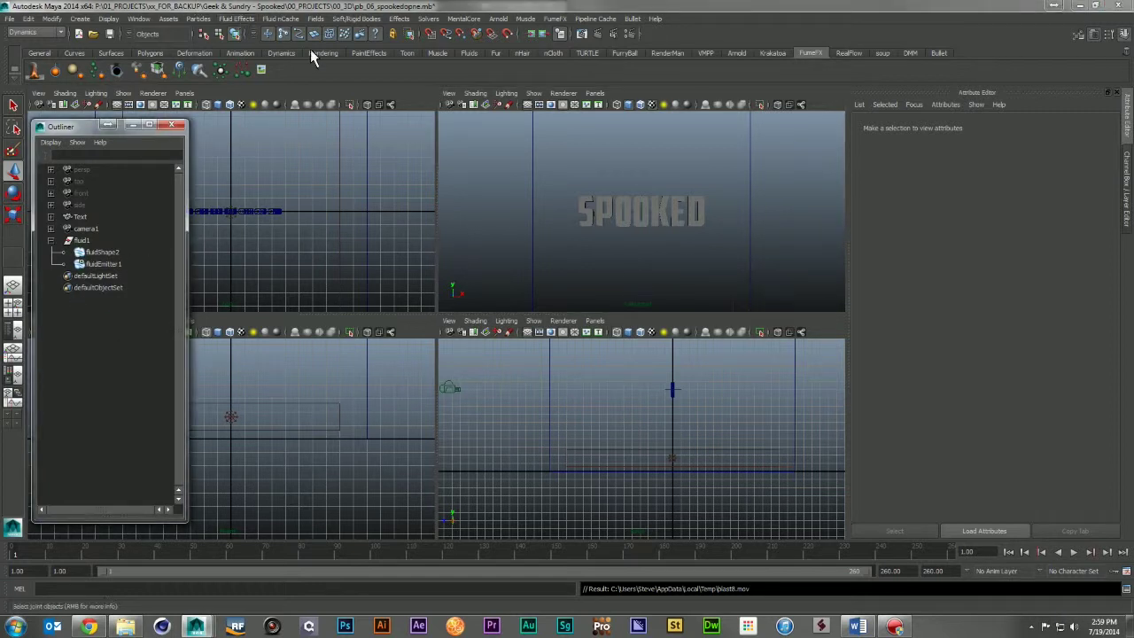
left_click_drag(567, 168, 395, 230)
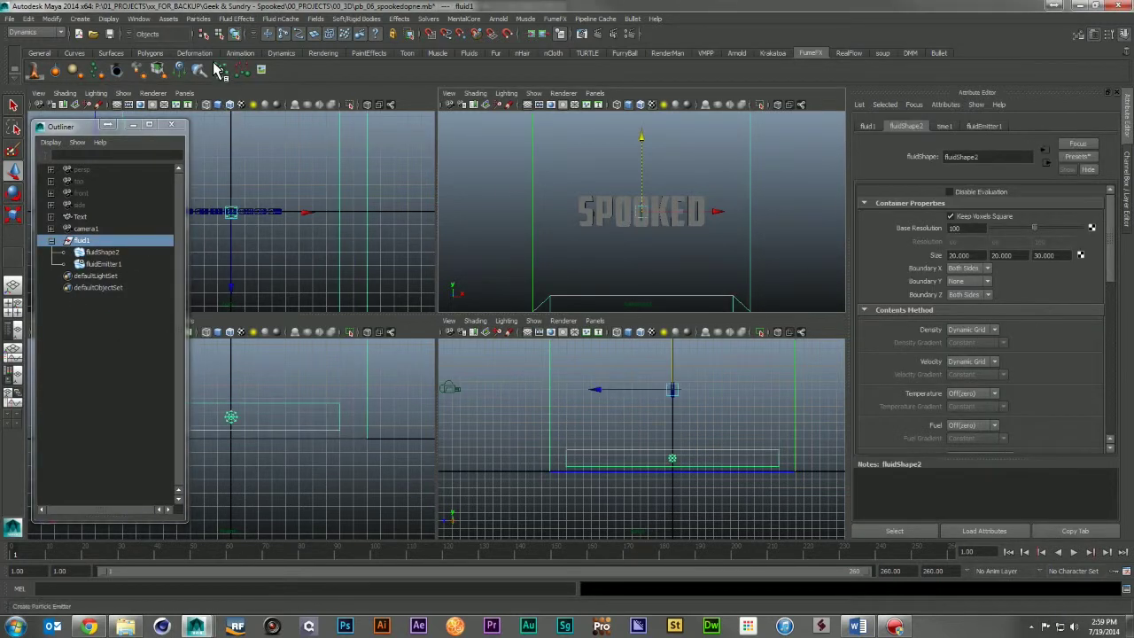
left_click(316, 19)
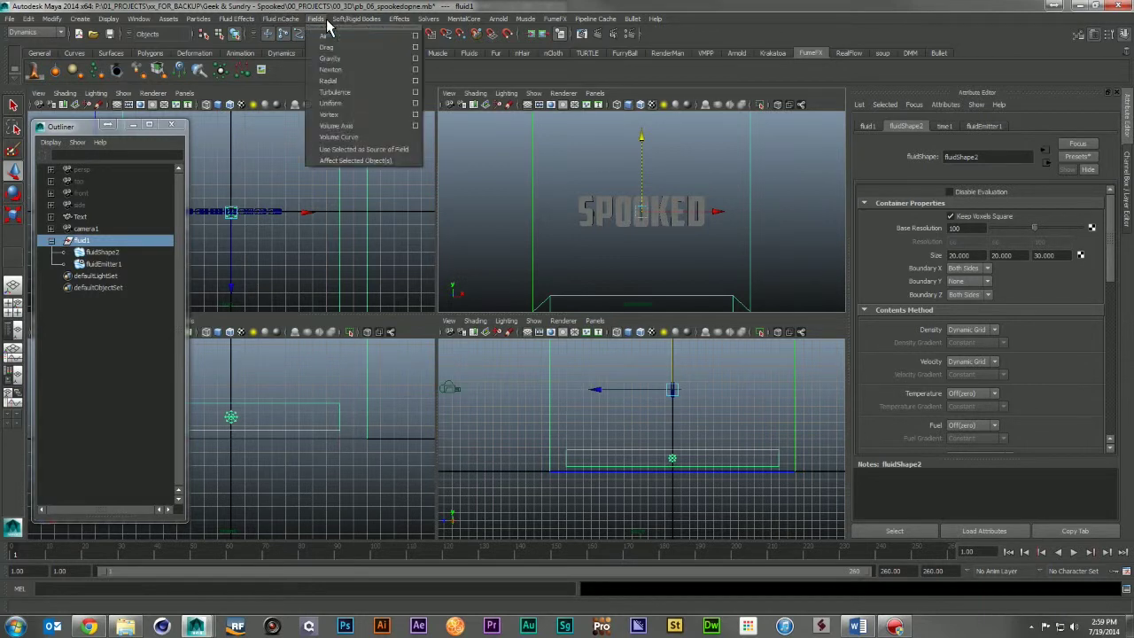
left_click(364, 124)
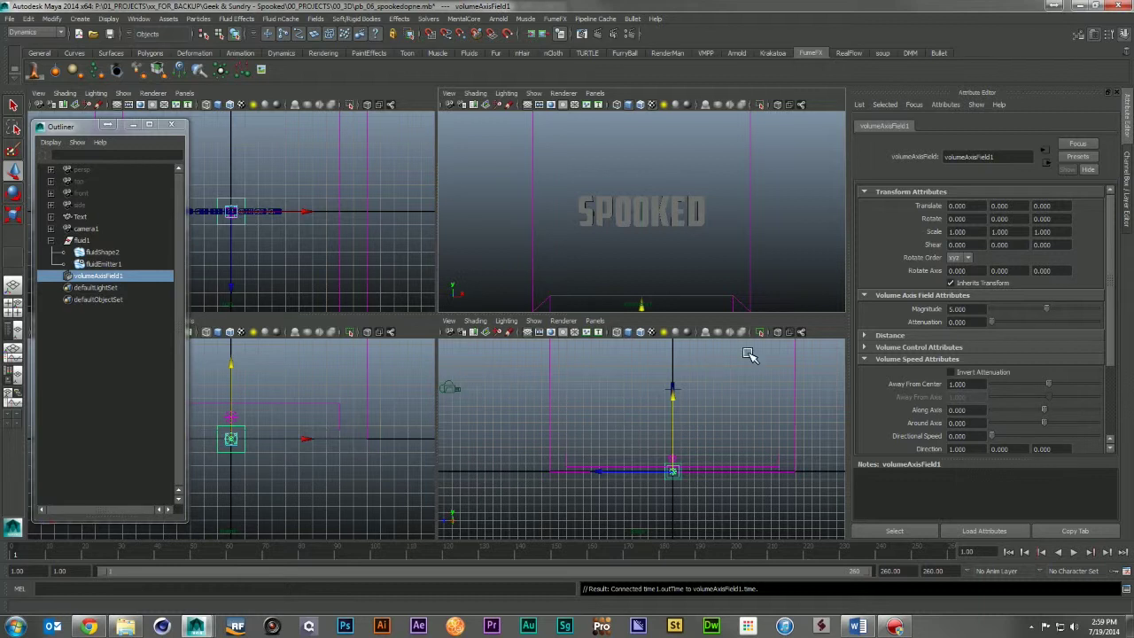
Step: Move the field up and forward to Translate Y 10.040, Z 10.763, test-playing the result
left_click_drag(675, 407, 680, 325)
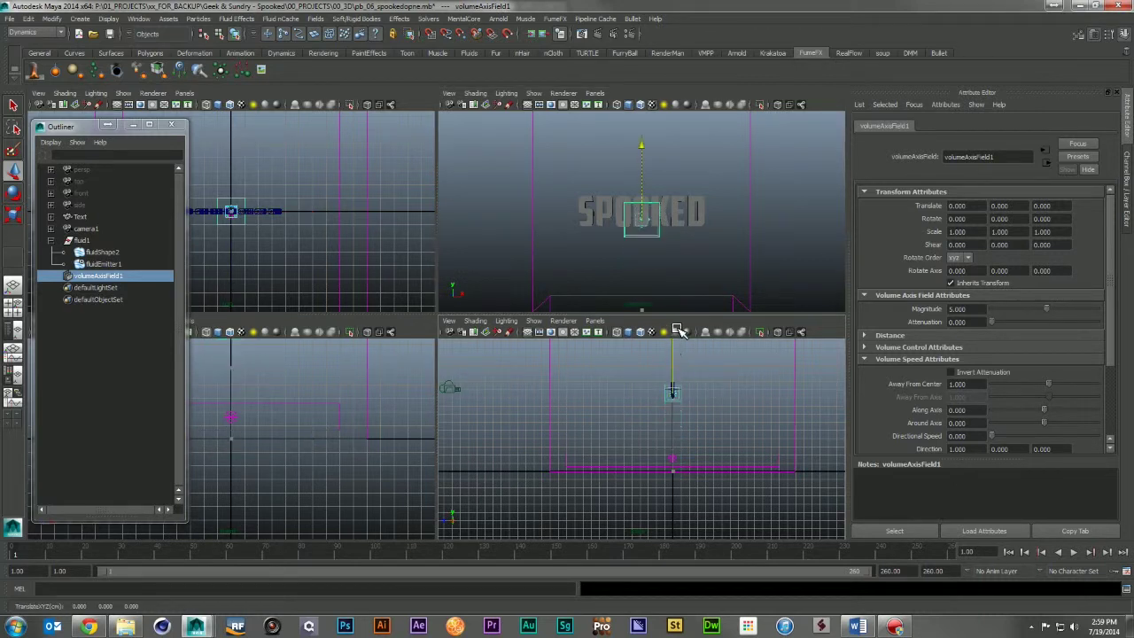
left_click_drag(681, 325, 680, 319)
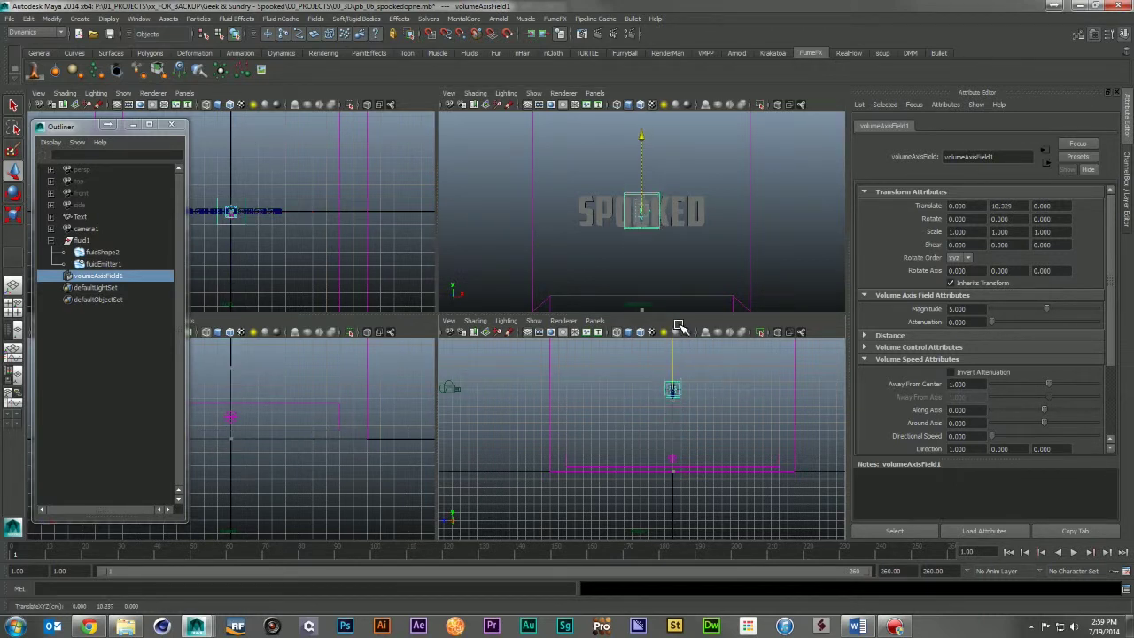
key("alt+v")
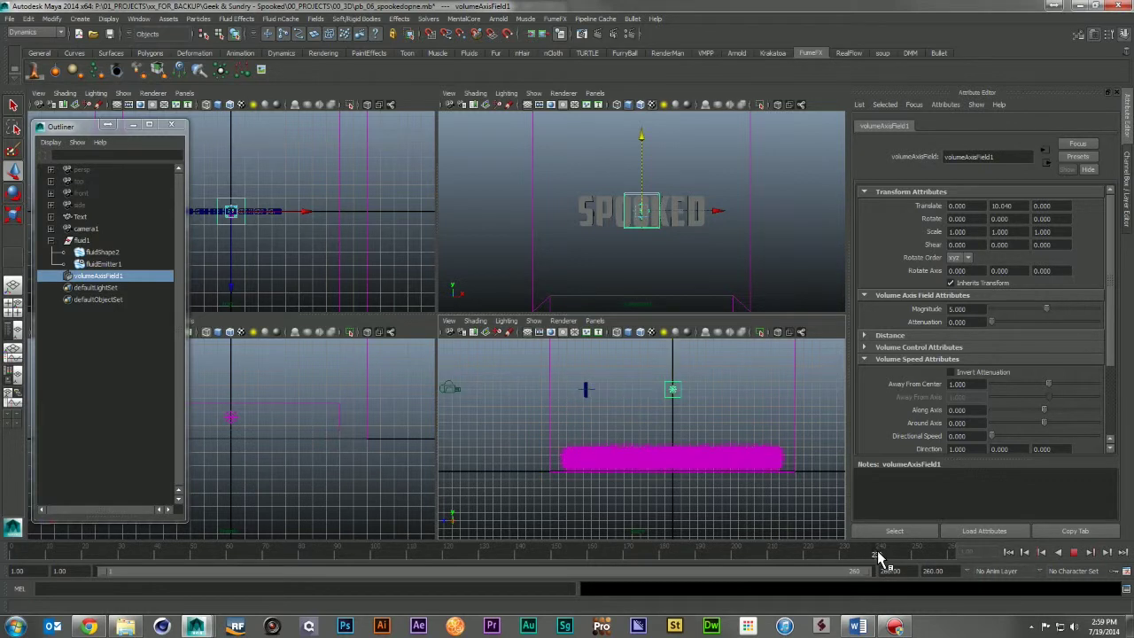
left_click(880, 555)
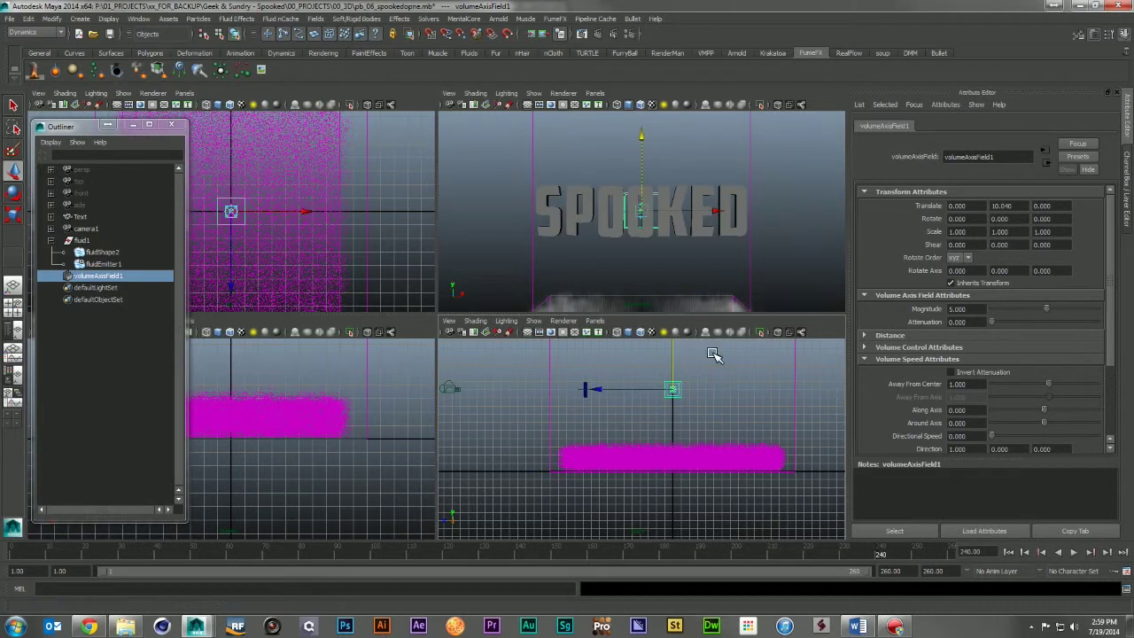
left_click_drag(656, 395, 567, 386)
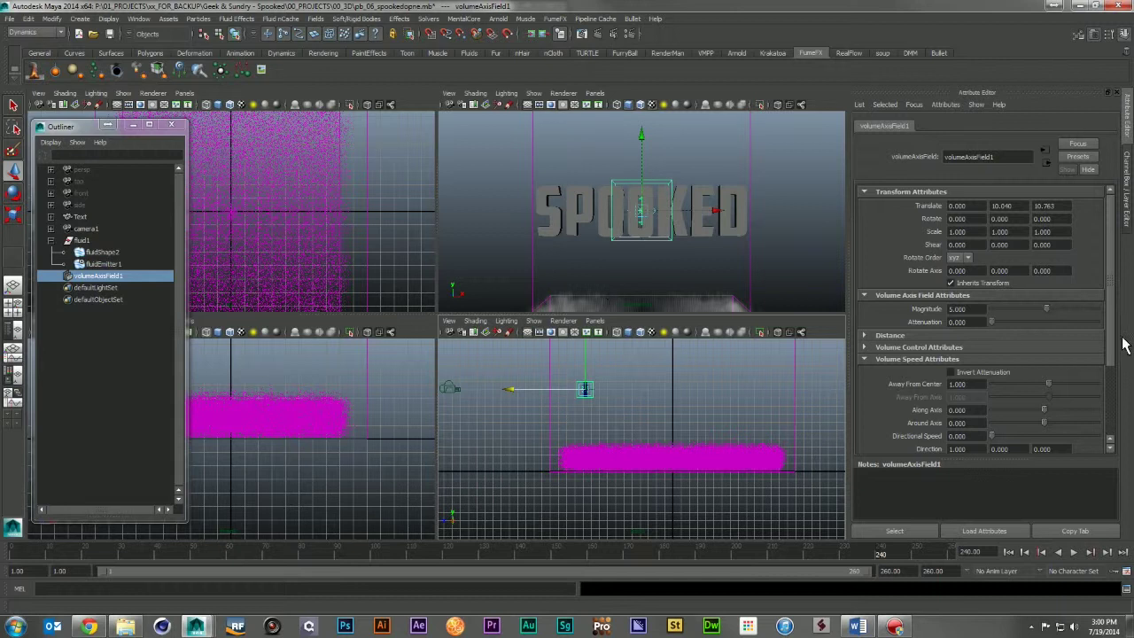
Step: Set the volume axis field's volume shape to Sphere after trying Torus
left_click(932, 338)
left_click(931, 340)
left_click(932, 348)
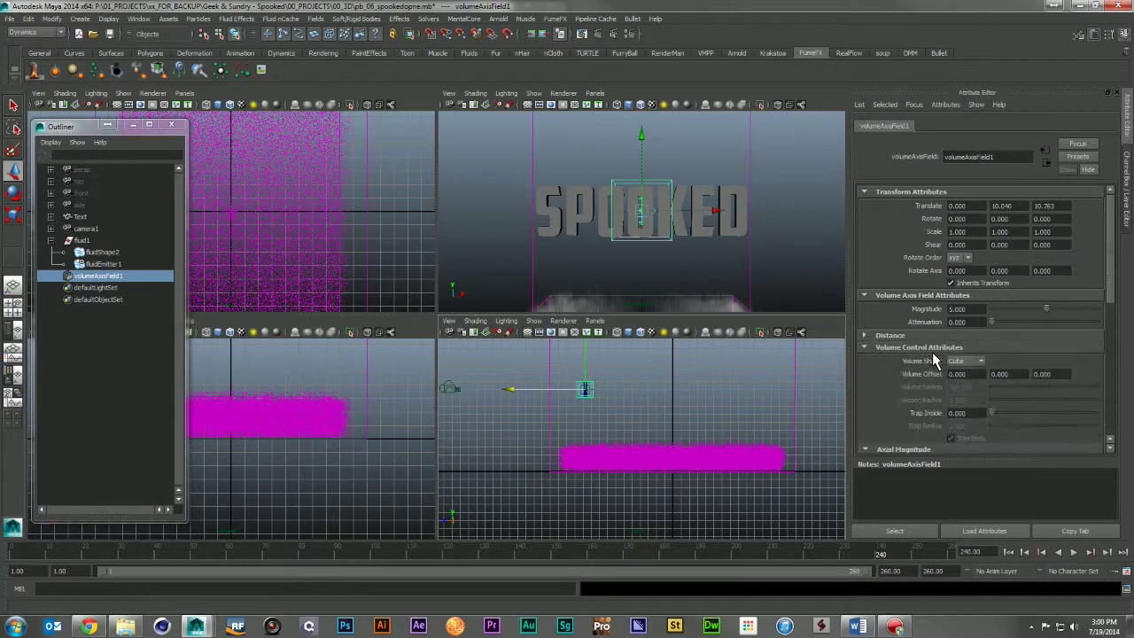
left_click(974, 389)
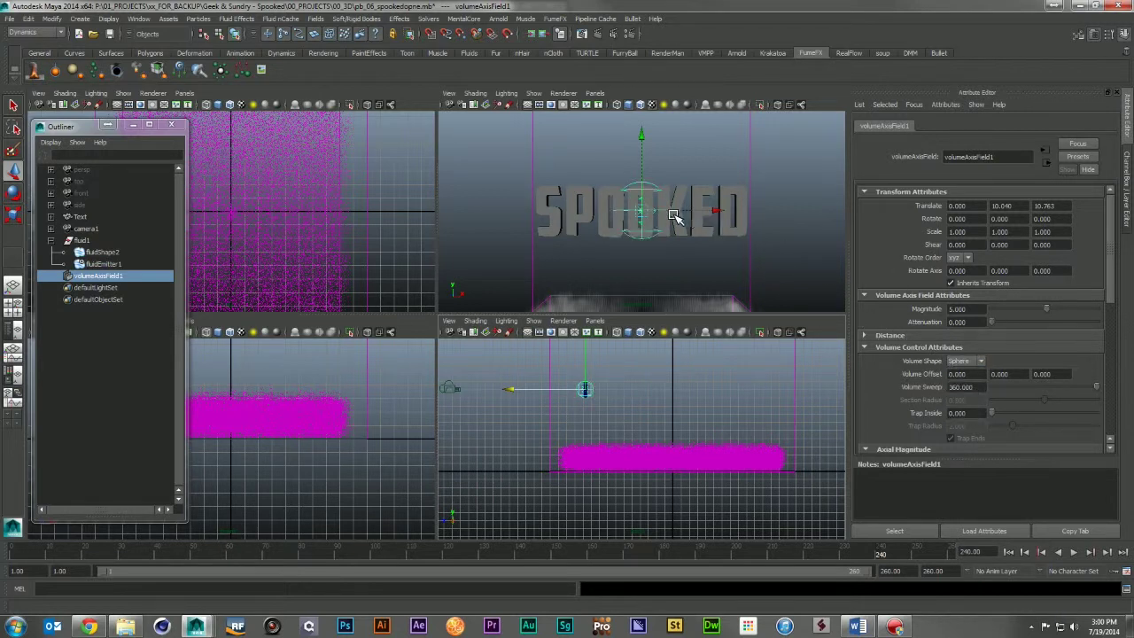
key("Down")
key("Down")
key("Down")
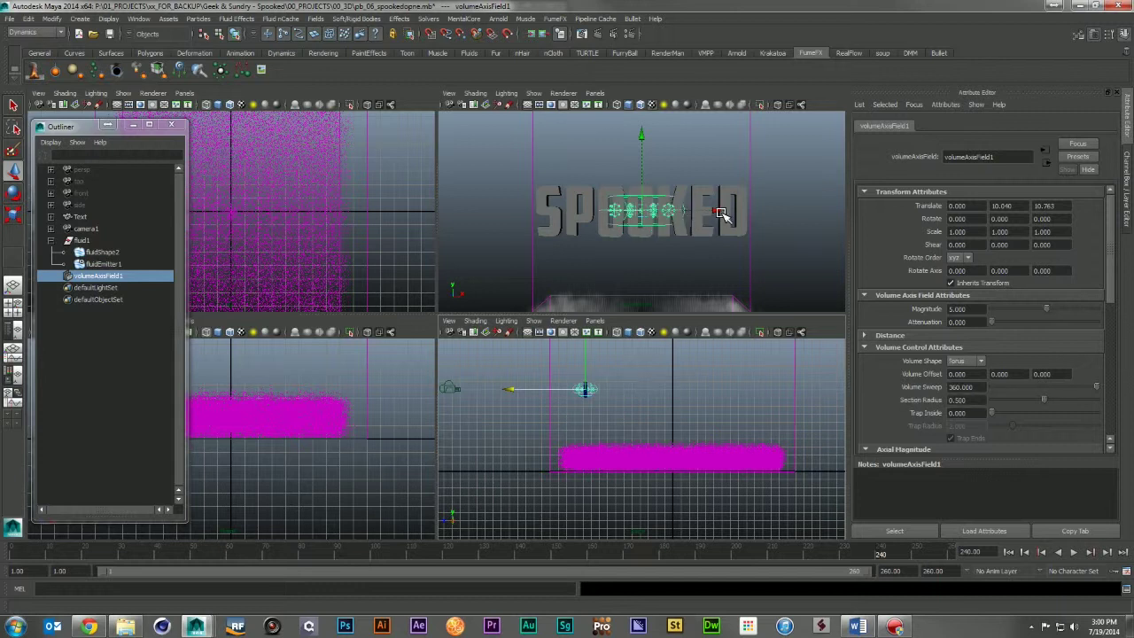
left_click(967, 361)
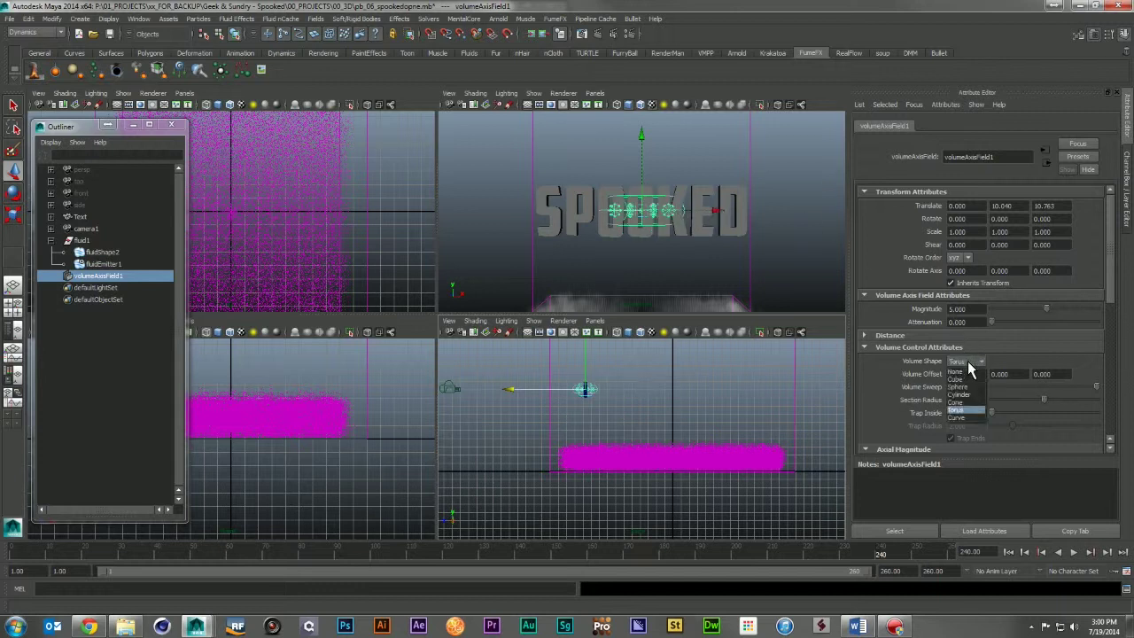
left_click(963, 388)
Step: Reselect volumeAxisField1 and stretch its Scale X to 4, after trying 10 and 5
left_click(653, 186)
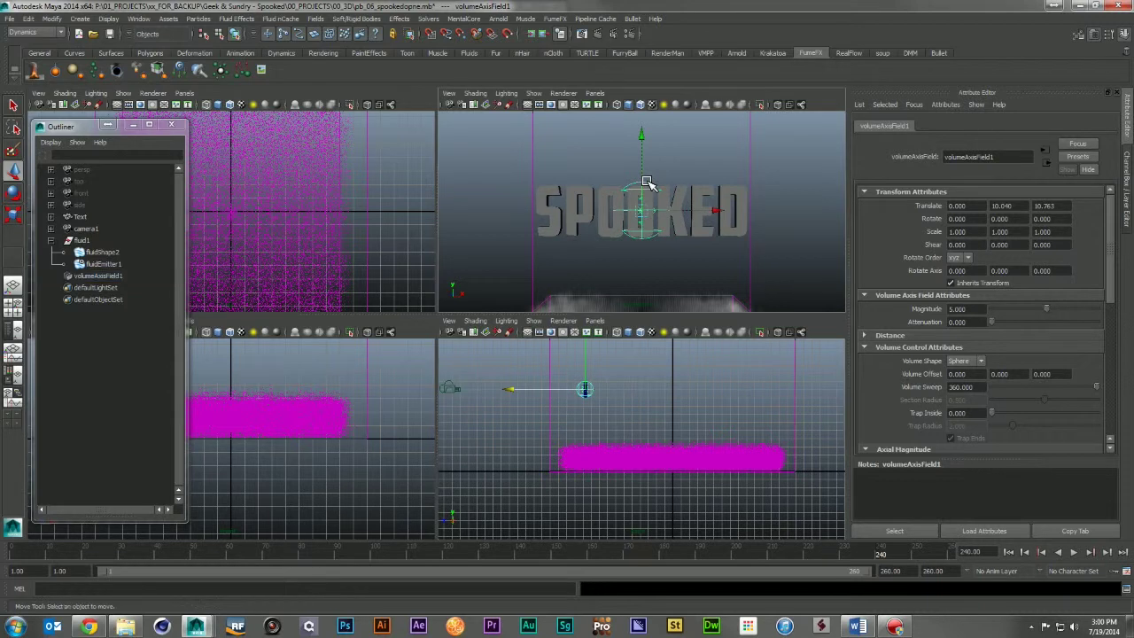
left_click(98, 273)
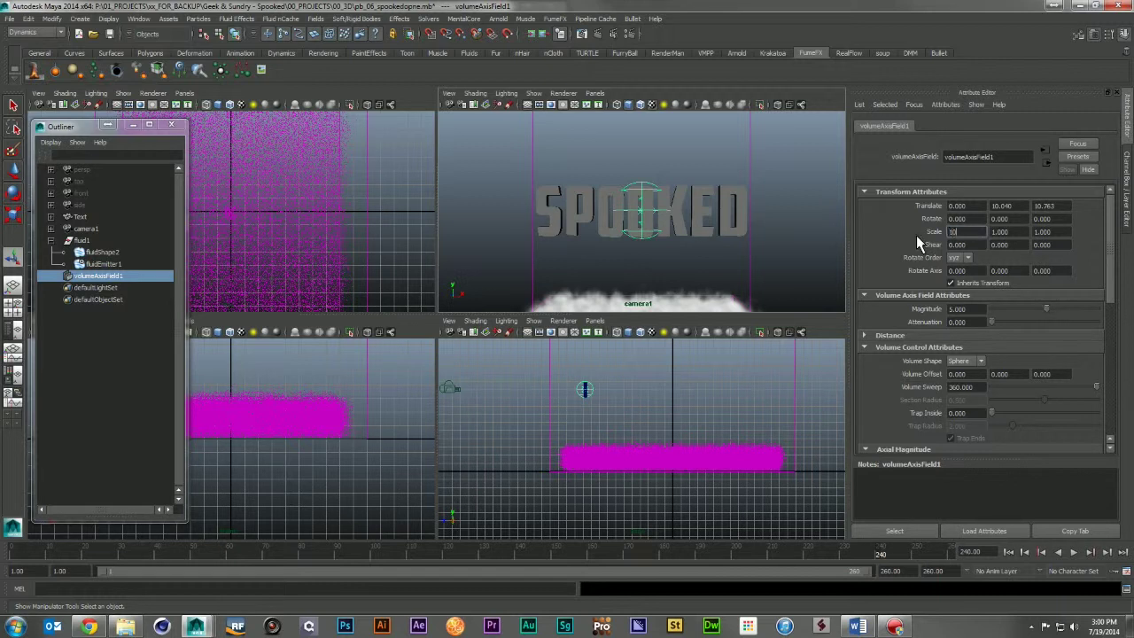
key("Return")
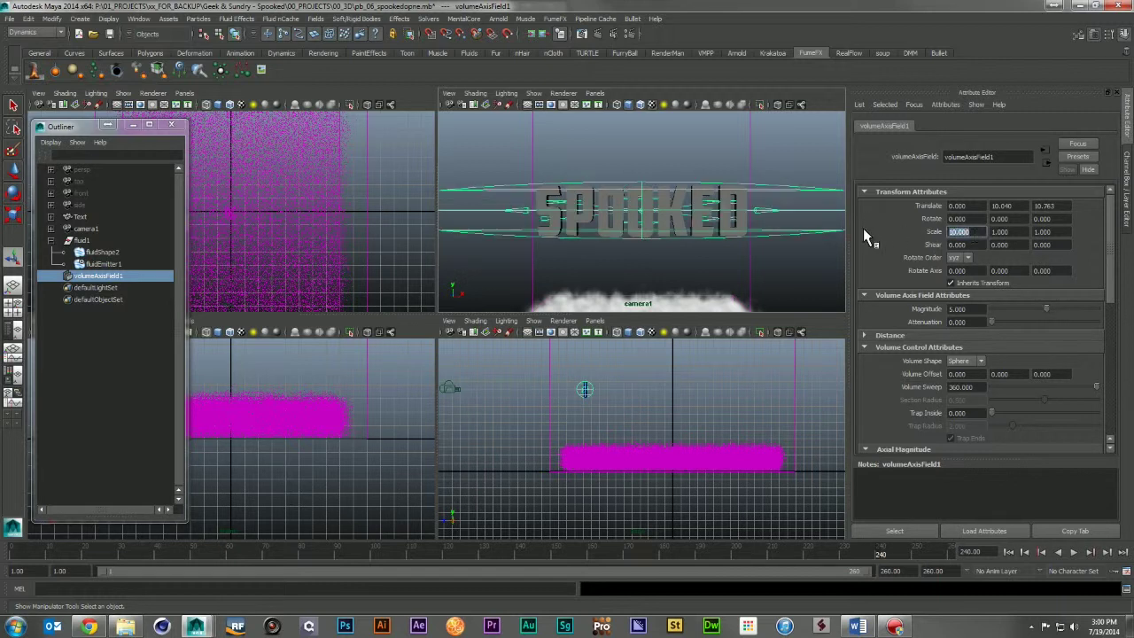
type("5")
key("Return")
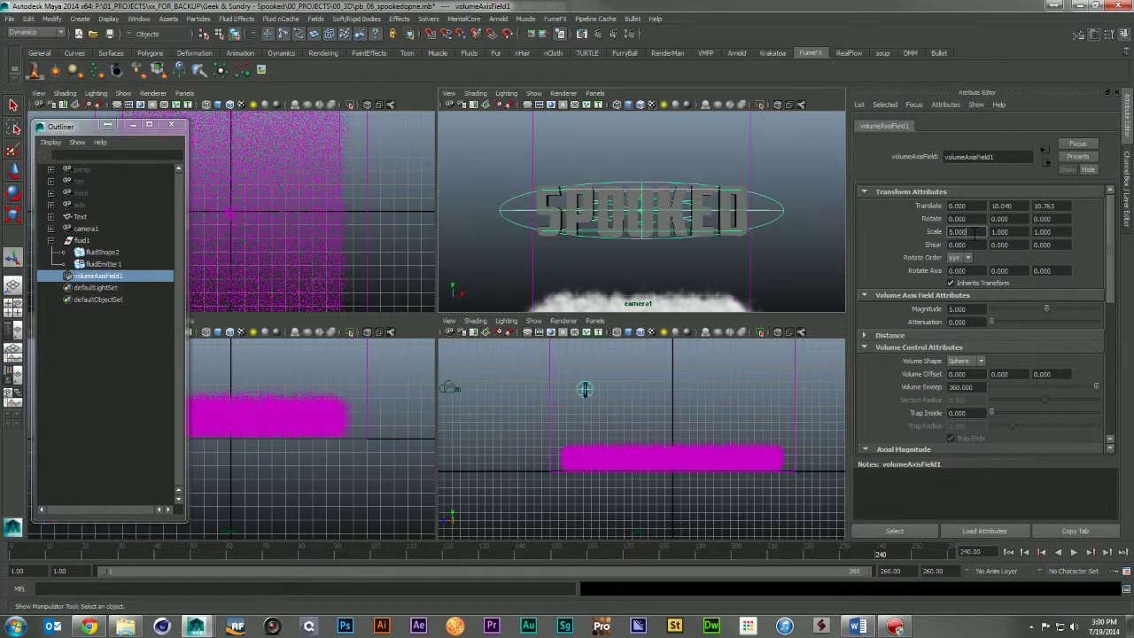
type("4")
key("Return")
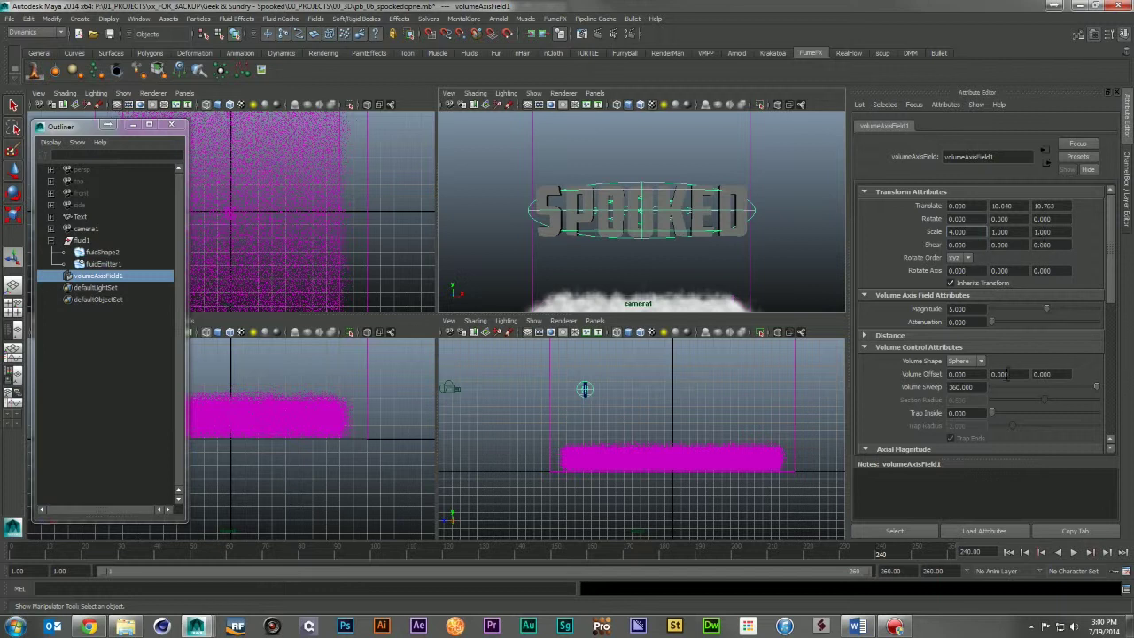
Step: Set the field's Magnitude to 0
left_click(974, 309)
type("0")
key("Return")
Step: Set Away From Center to 50 and key Magnitude 0 at frame 240
left_click(903, 348)
left_click(966, 385)
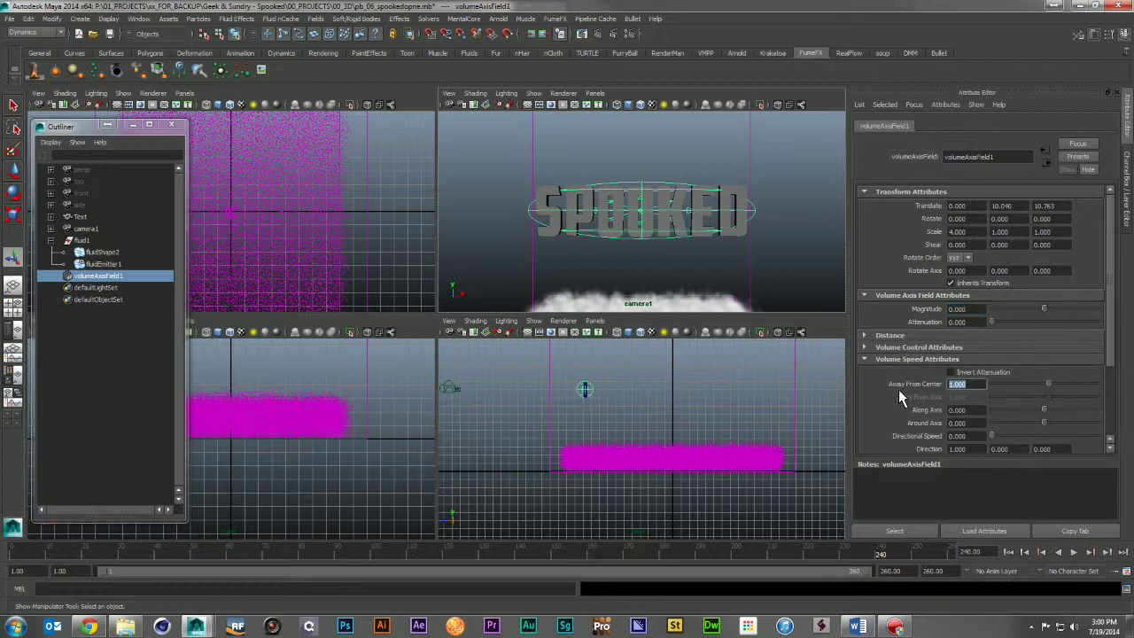
scroll(899, 396, "down", 2)
scroll(986, 378, "up", 2)
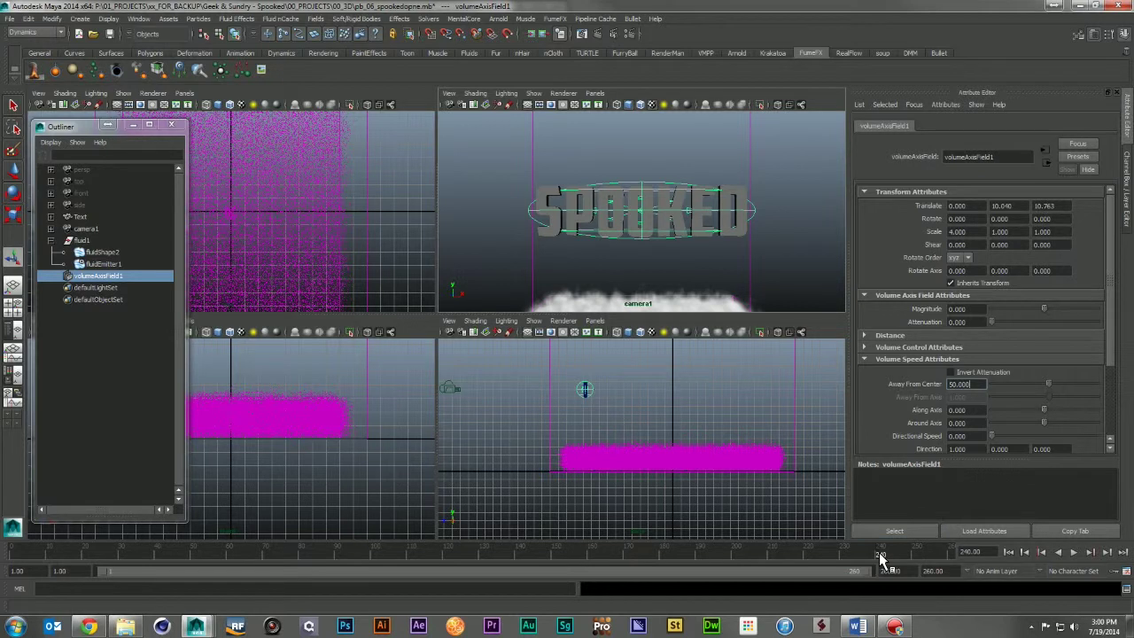
right_click(974, 309)
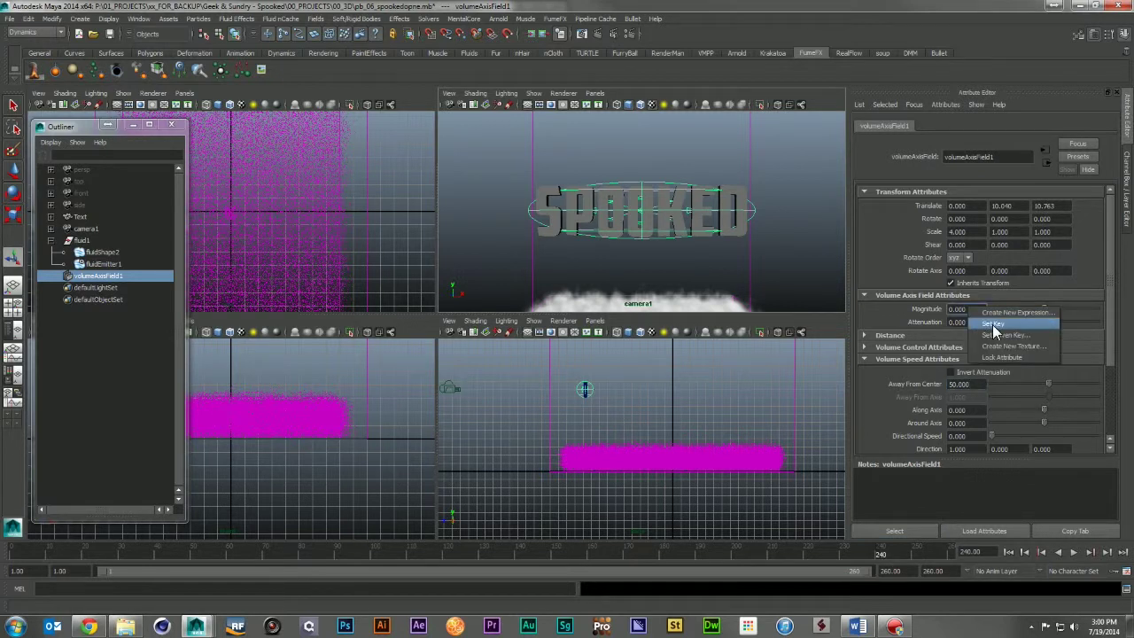
left_click(993, 326)
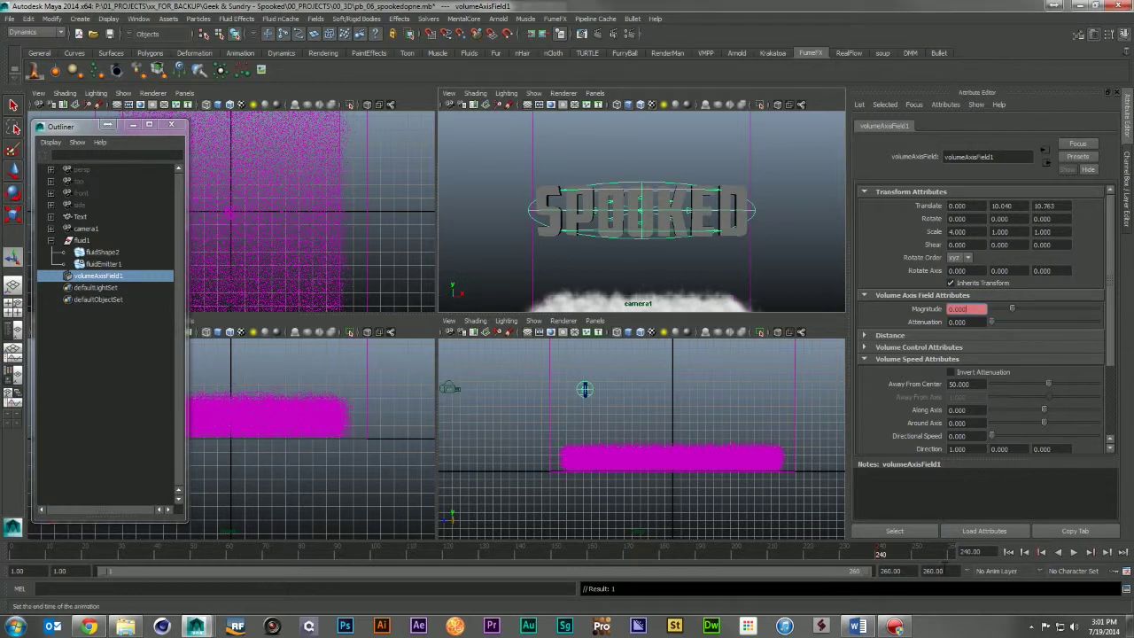
Step: Key Magnitude 200 at frame 250, then check frame 240 and list the field's channels
left_click(982, 555)
type("130")
key("Return")
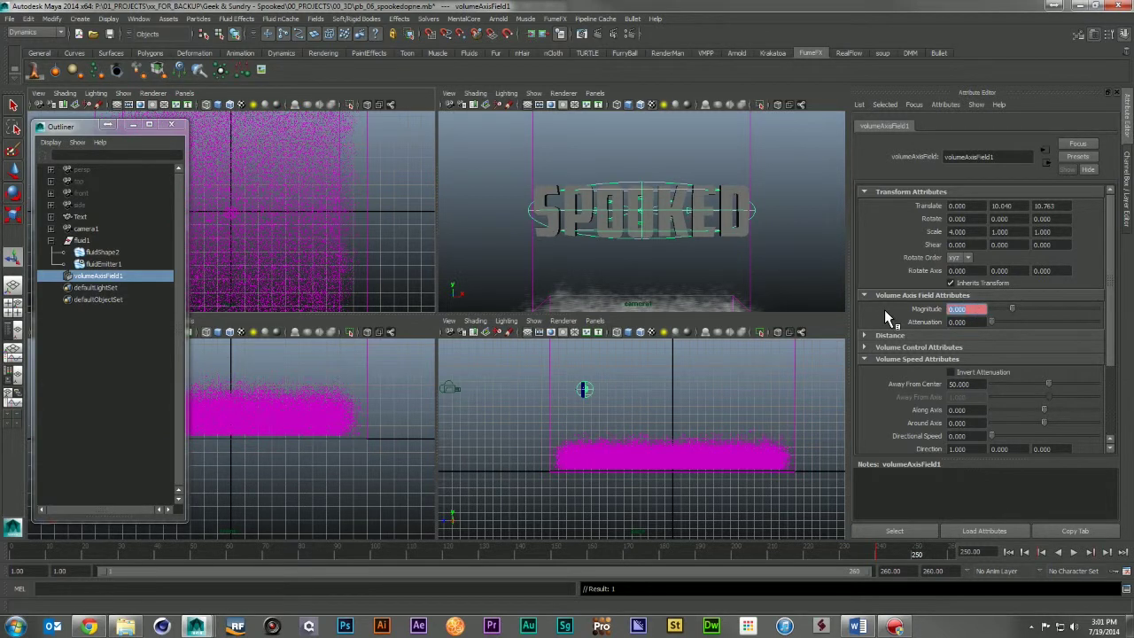
type("200")
key("Return")
right_click_drag(957, 309, 989, 324)
left_click_drag(928, 552, 882, 554)
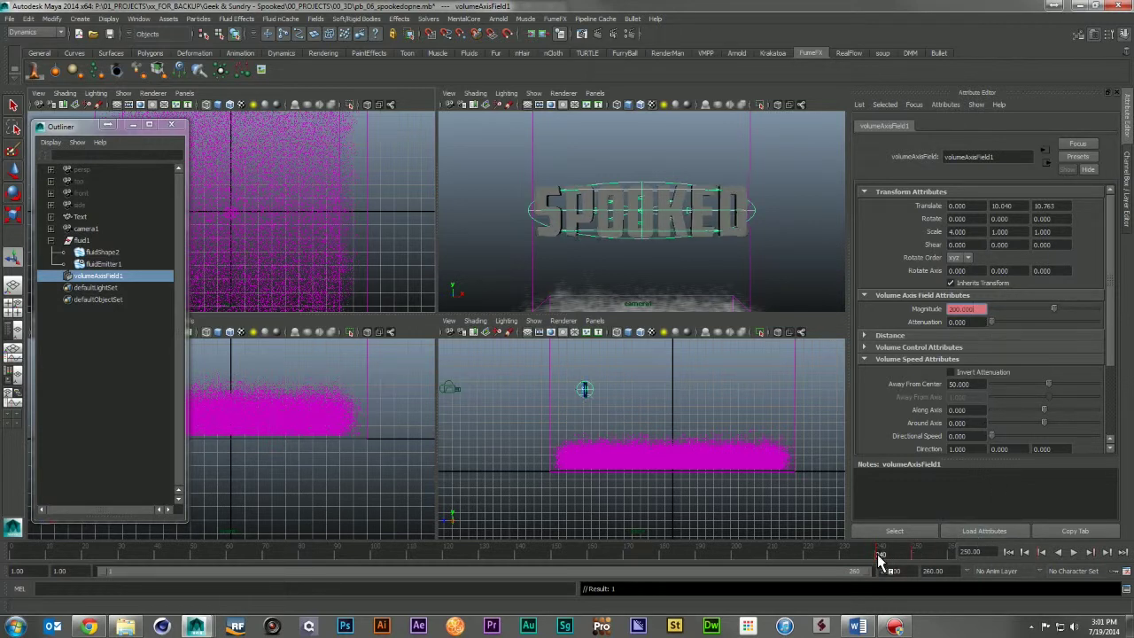
left_click(102, 277)
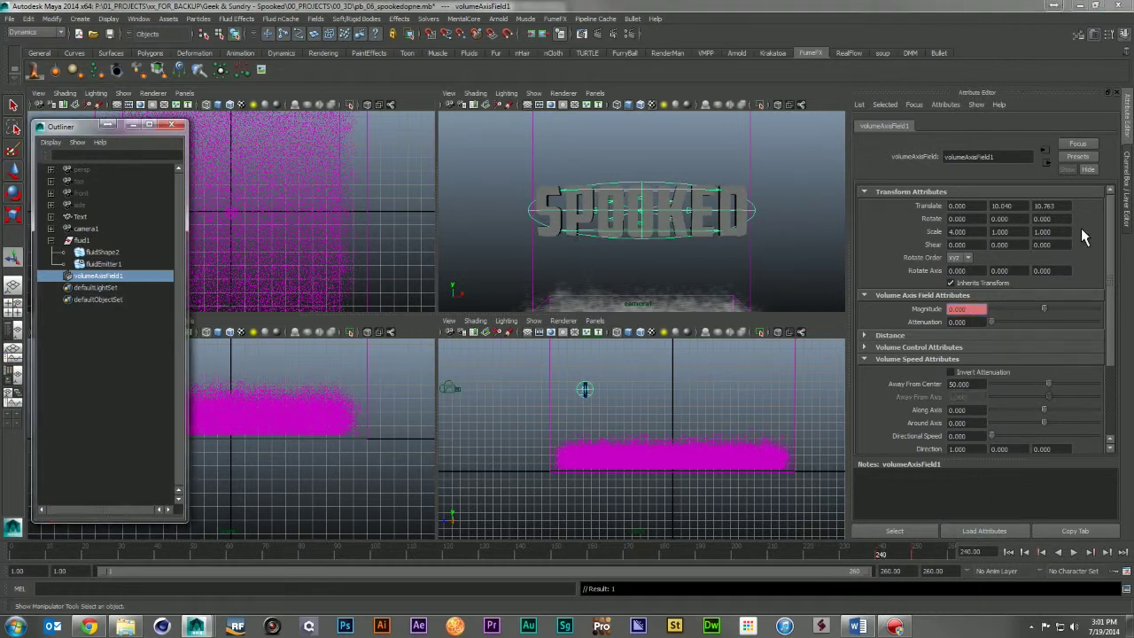
left_click(1128, 183)
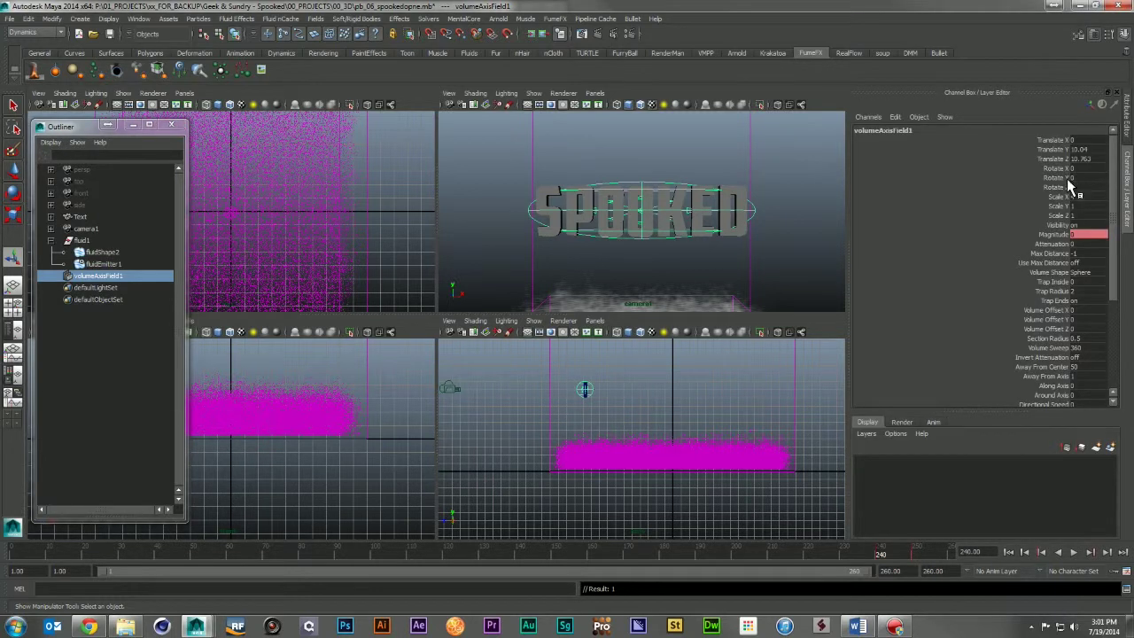
Step: Key the field's Scale X, Y and Z channels at frame 240
left_click_drag(1065, 197, 1064, 215)
right_click(1067, 222)
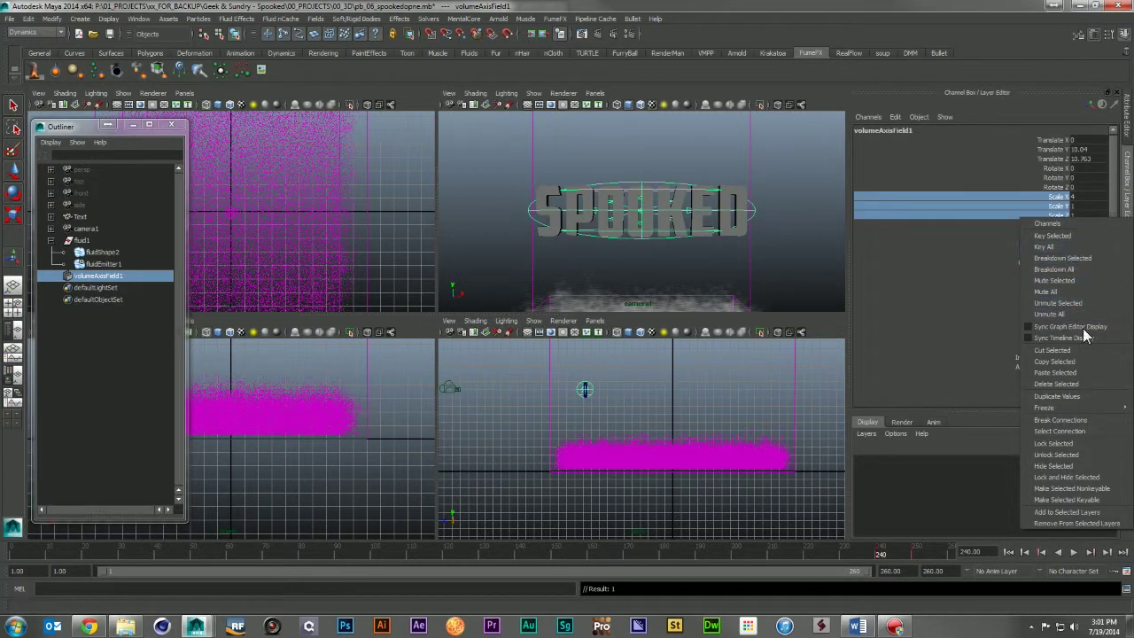
left_click(1074, 232)
Step: Enlarge the volume axis field's scale to 6 on X, Y and Z
left_click(1130, 124)
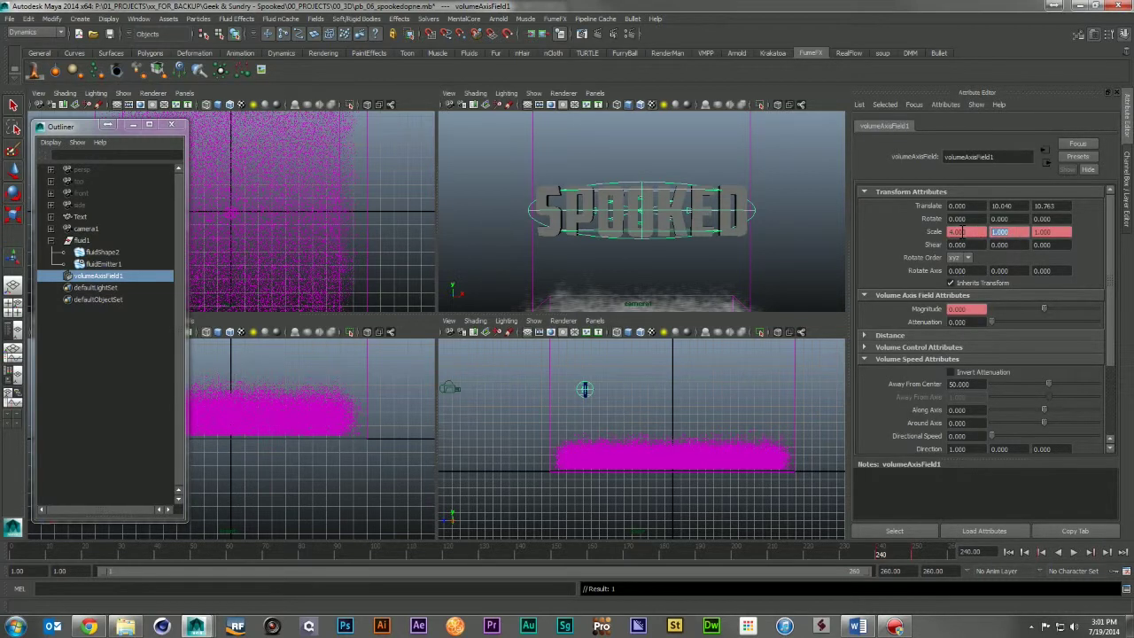
key("Tab")
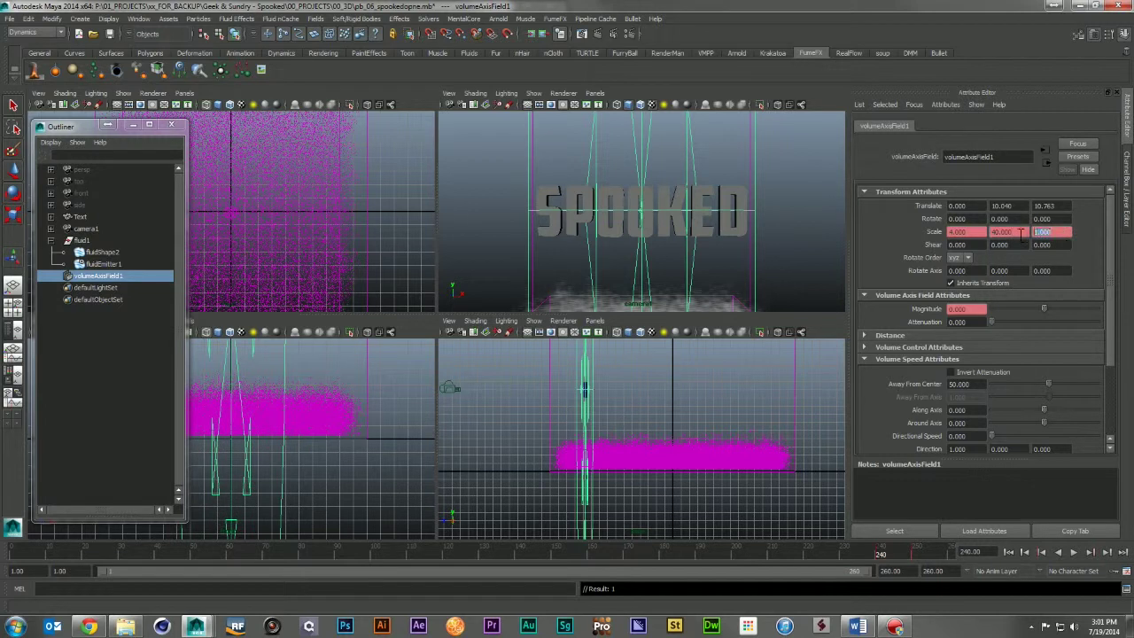
key("ctrl+z")
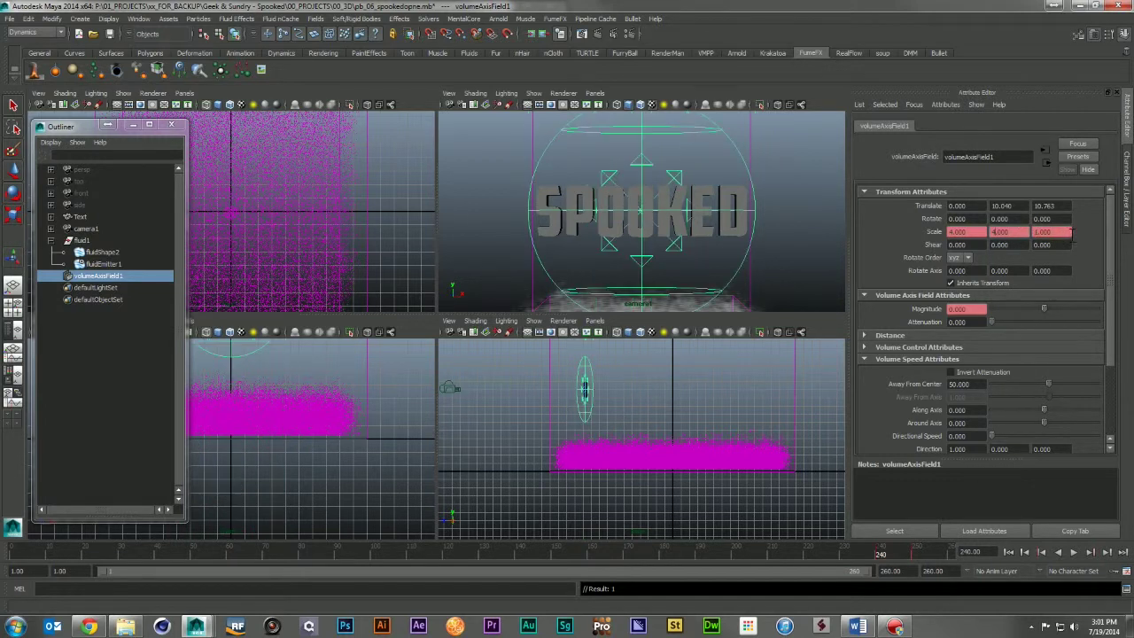
left_click_drag(1065, 232, 1024, 232)
type("4")
key("Return")
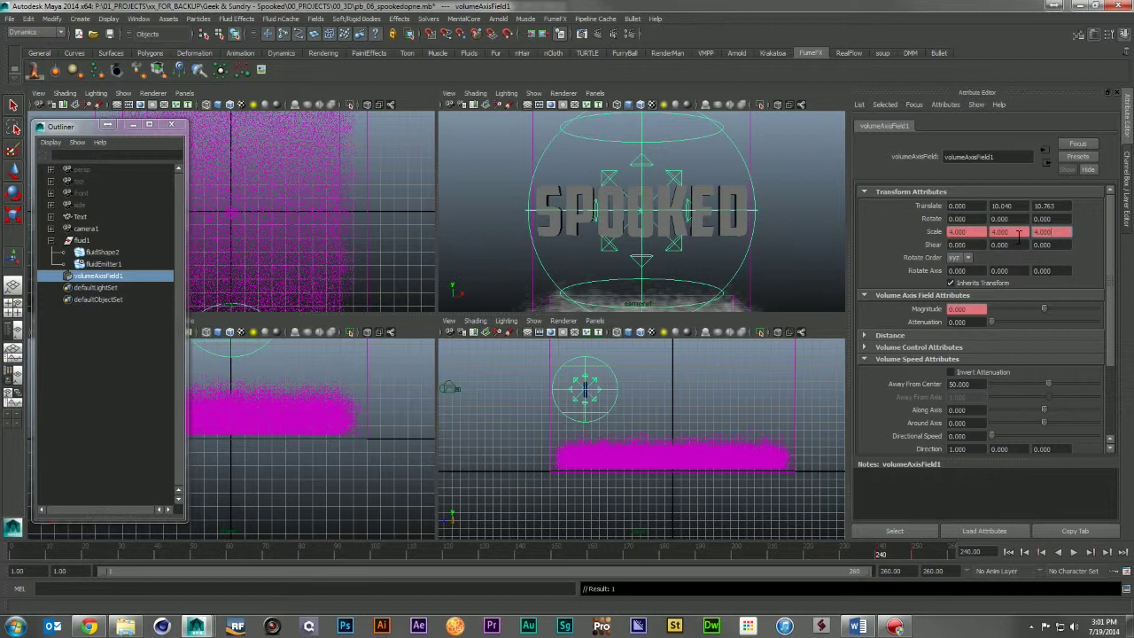
type("6")
key("Tab")
key("Return")
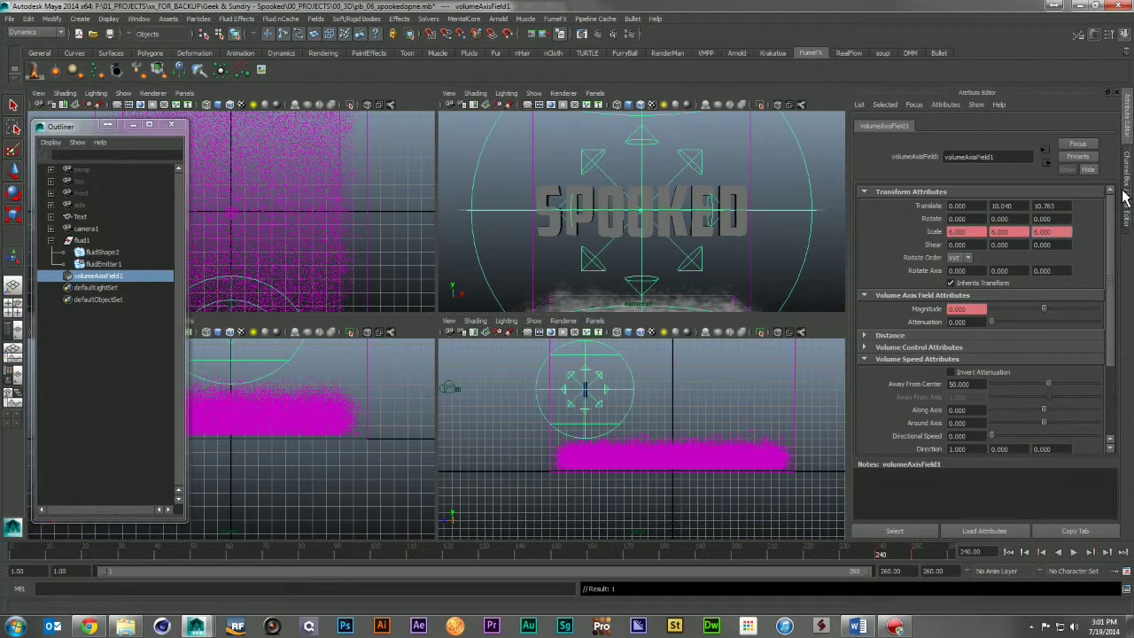
Step: Key the three scale channels at their new size of 6
left_click(1126, 186)
left_click(1054, 196)
left_click(1045, 215, "shift")
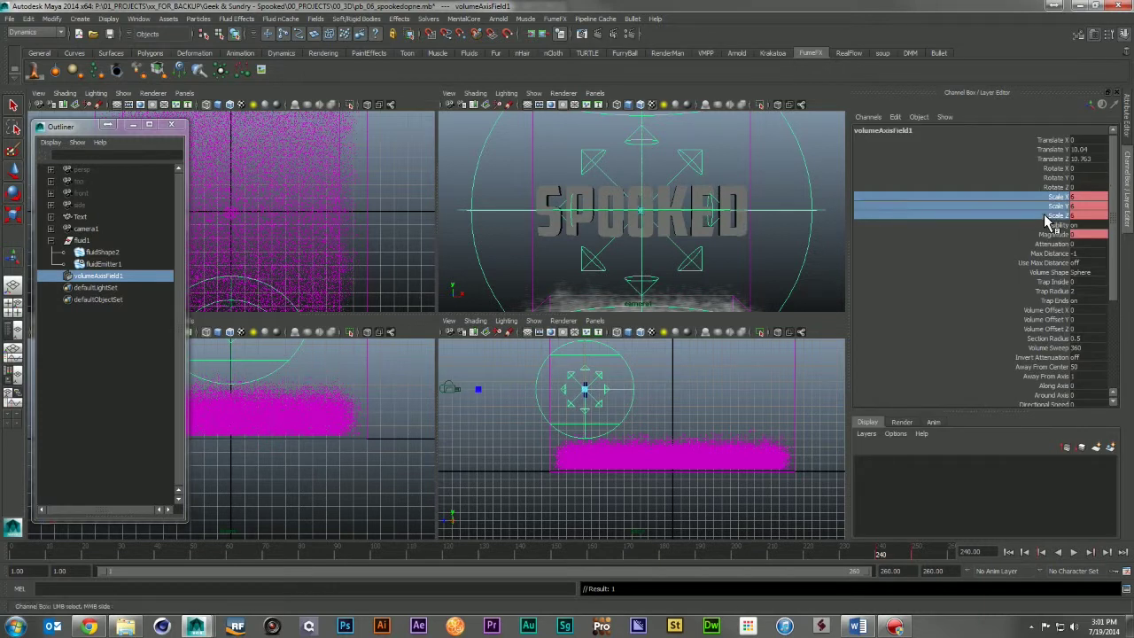
right_click_drag(1047, 217, 1118, 155)
left_click(1126, 119)
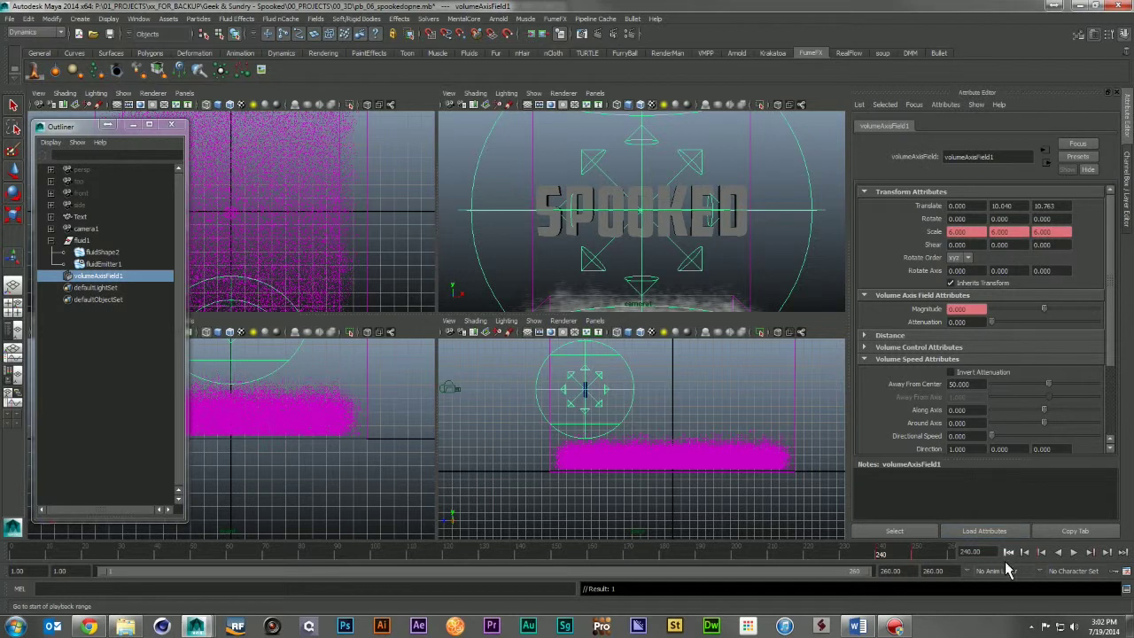
Step: At frame 241, set the volume axis field's scale to 4, 1, 1
left_click(1008, 551)
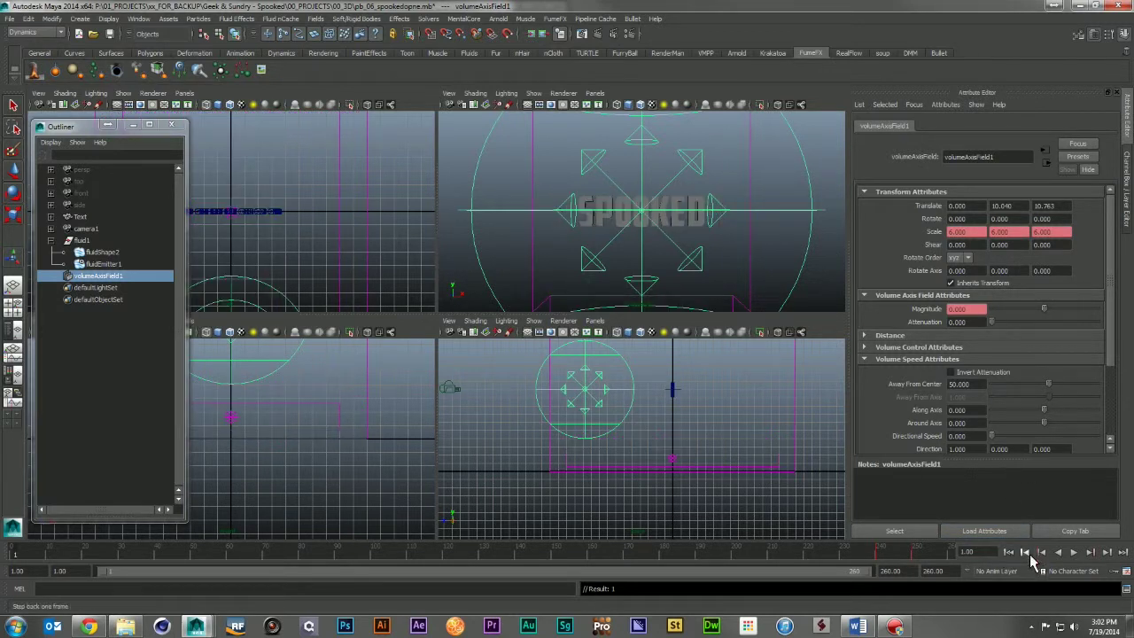
left_click(881, 558)
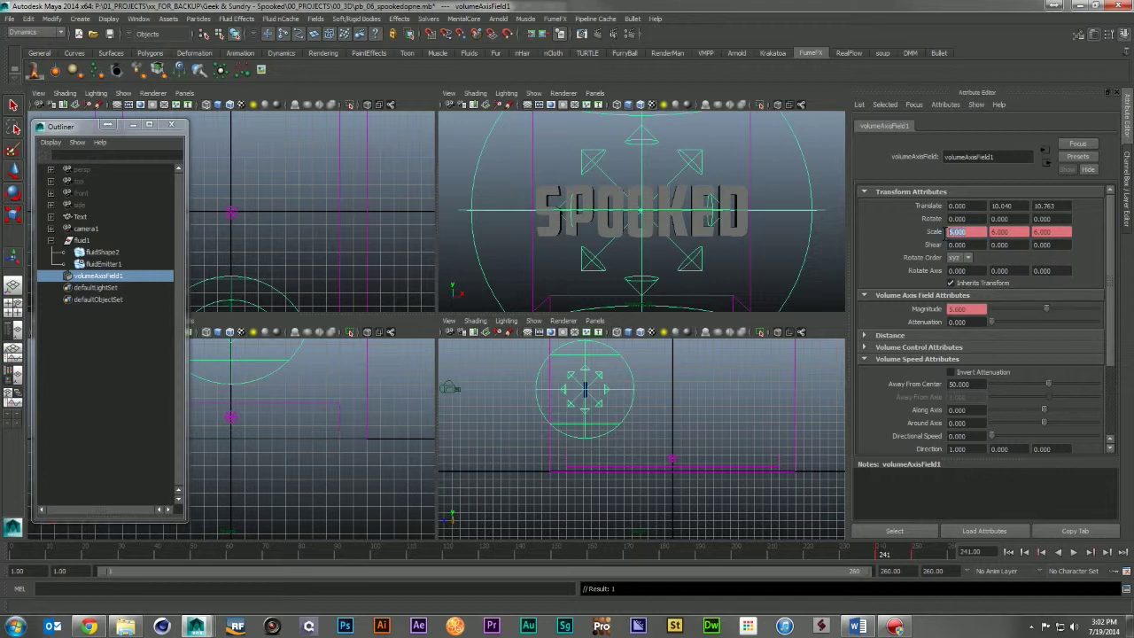
type("4")
key("Return")
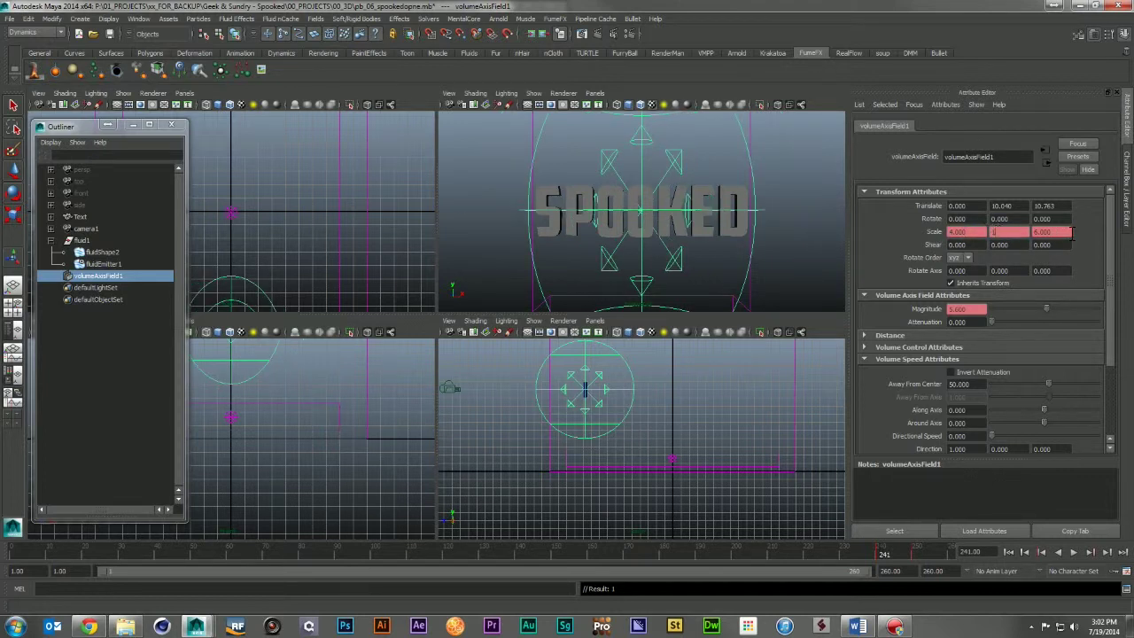
type("1")
key("Tab")
key("Return")
right_click(1032, 235)
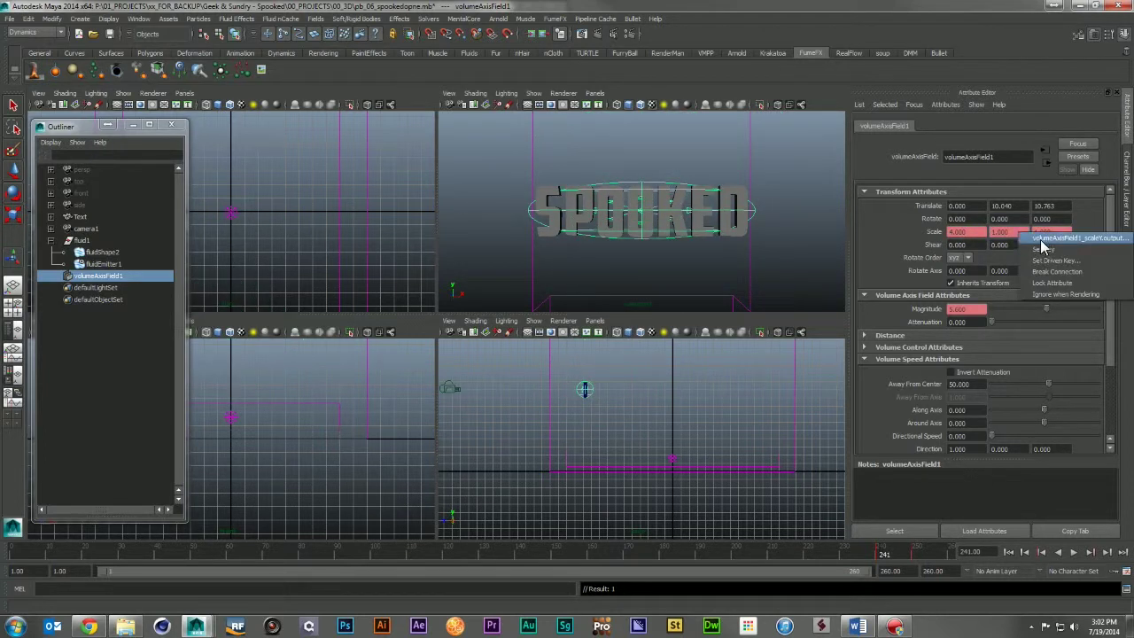
right_click(1032, 236)
left_click(1060, 246)
right_click(972, 233)
left_click(978, 246)
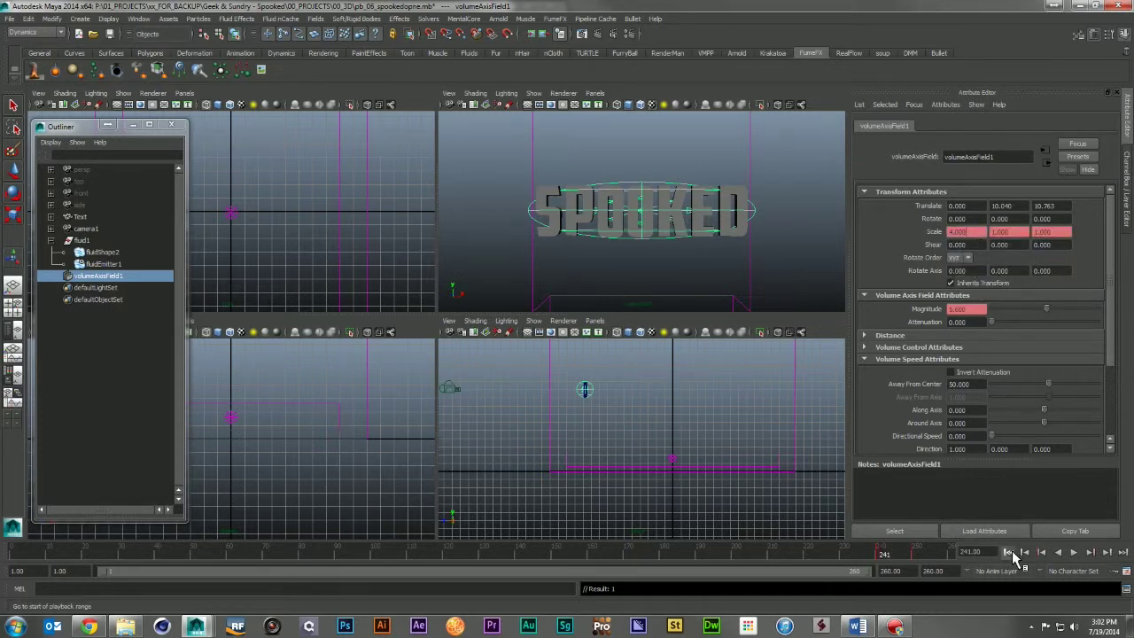
Step: Replay the smoke simulation from frame 1 with the field deselected
left_click(1013, 550)
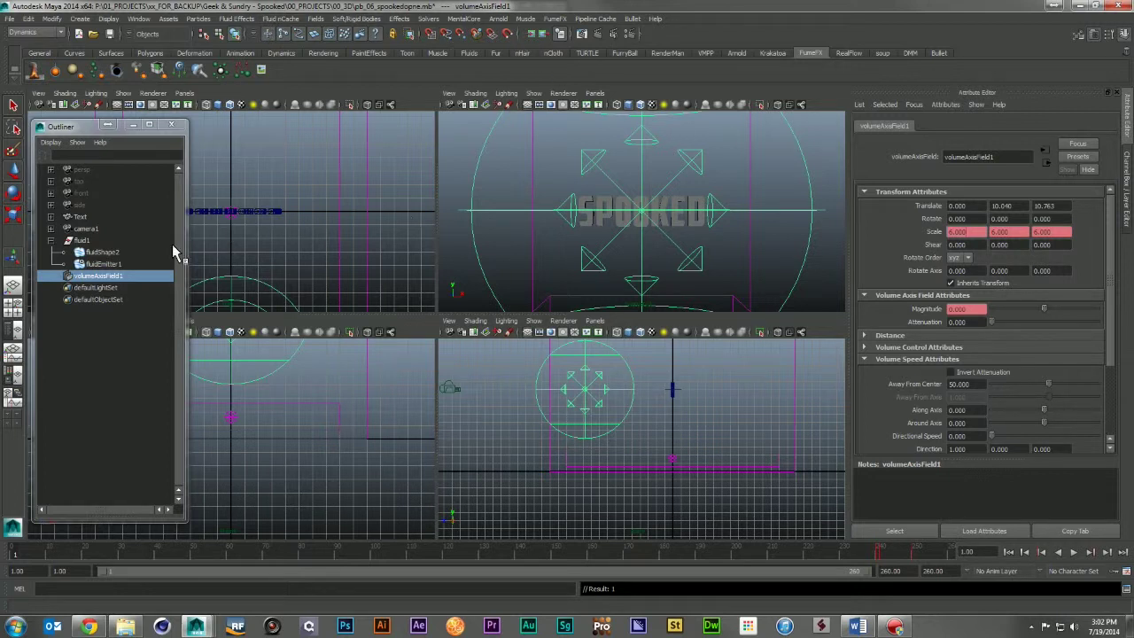
left_click(819, 164)
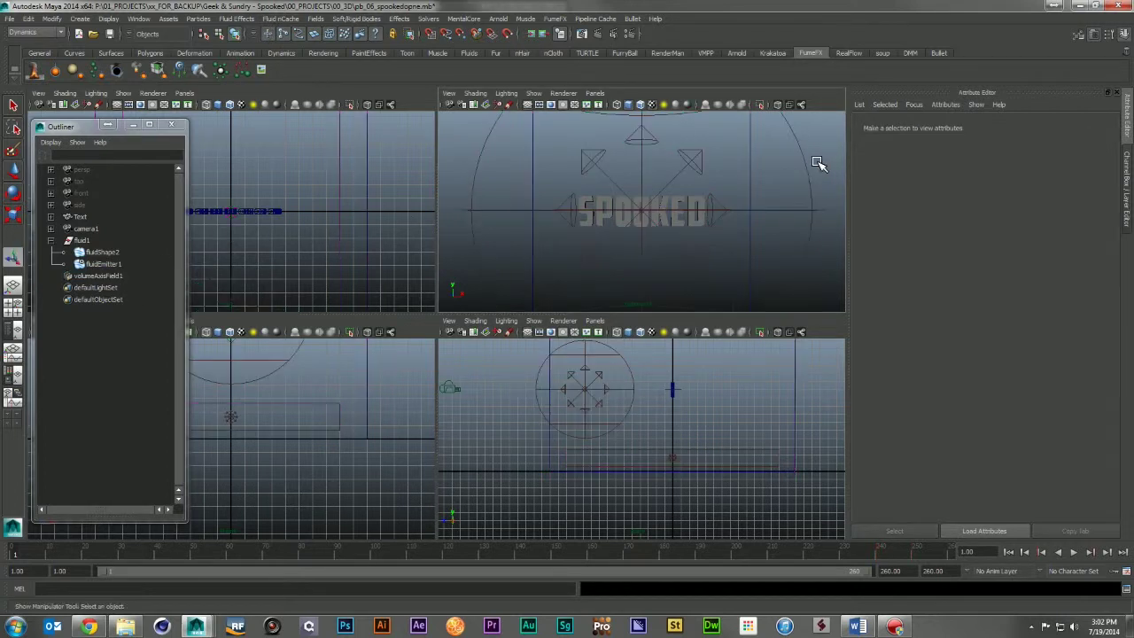
key("alt+v")
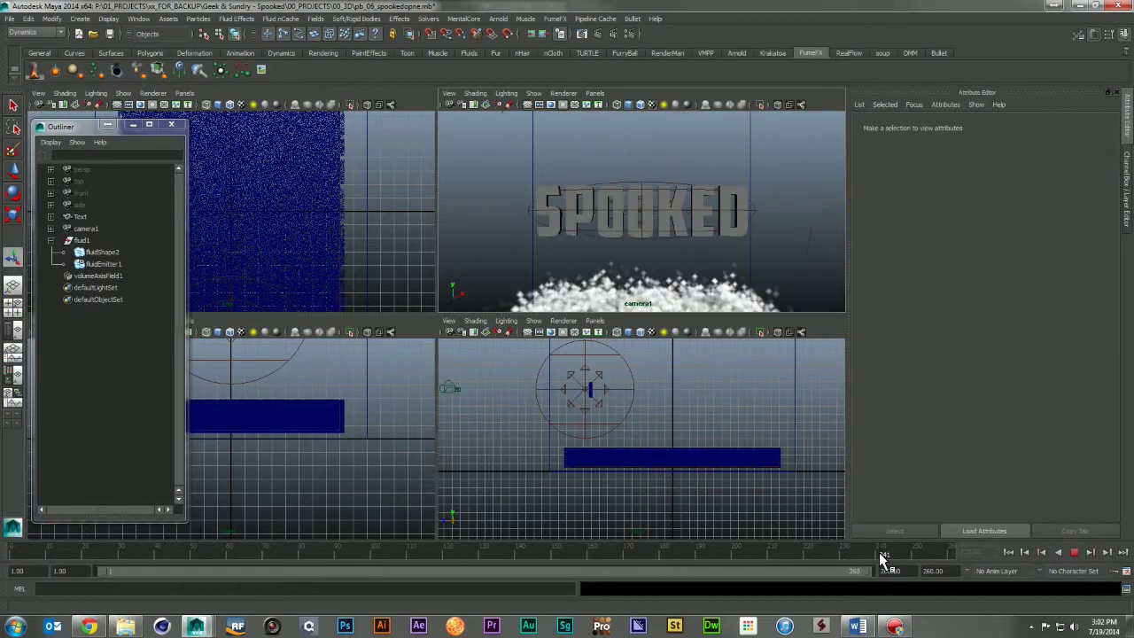
key("alt+v")
key("alt+v")
key("alt+v")
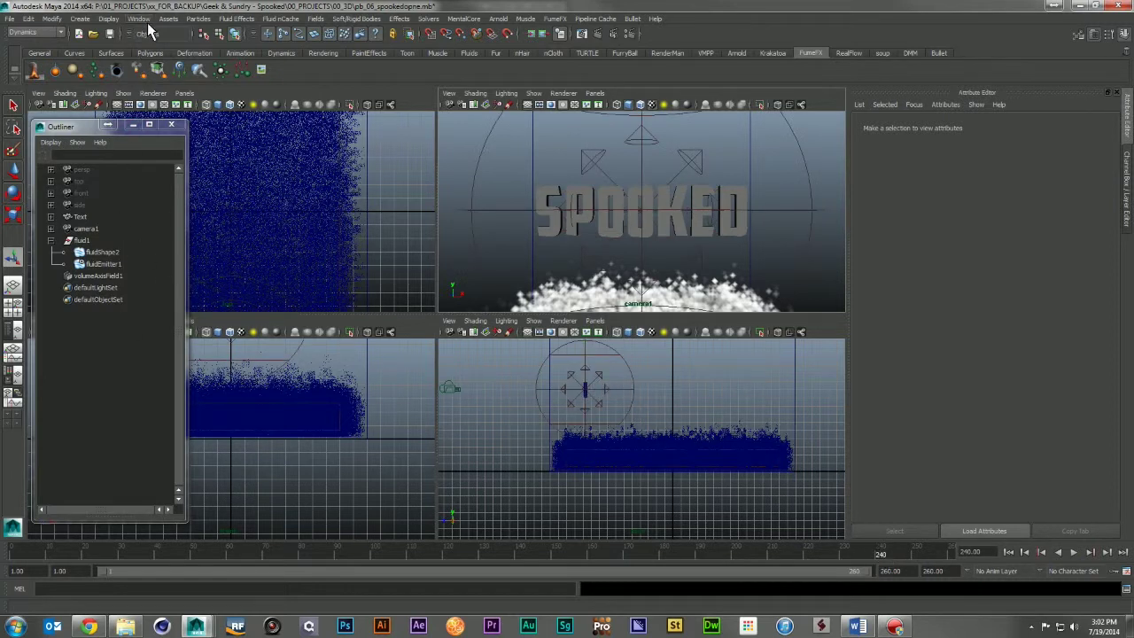
left_click(107, 20)
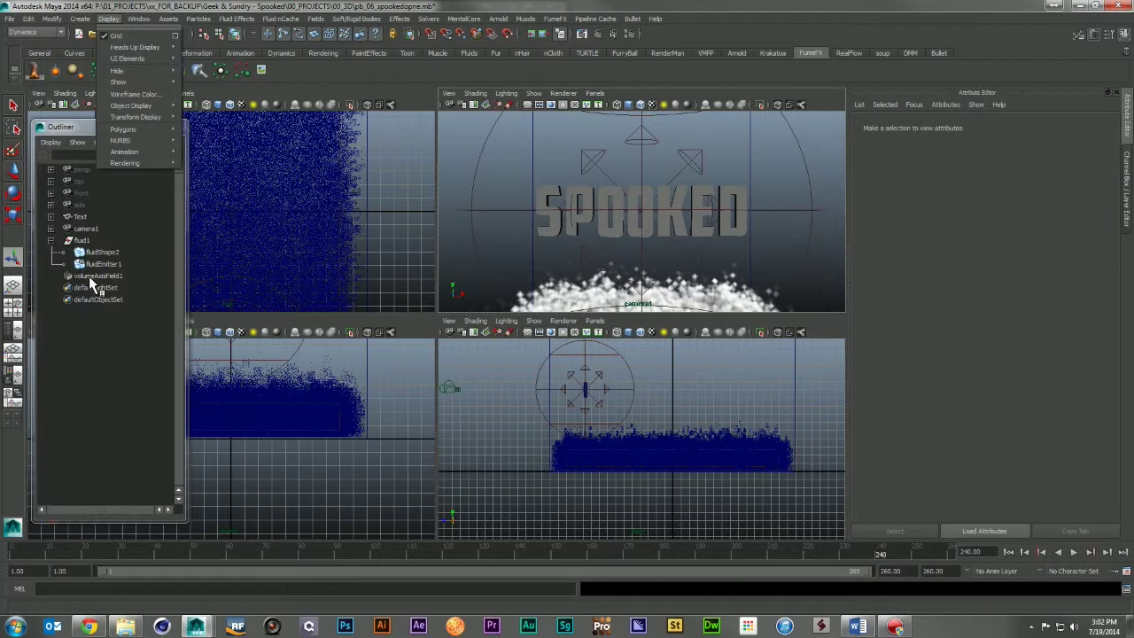
Step: Open the Graph Editor for volumeAxisField1 and frame its scale curves around frame 240
left_click(91, 276)
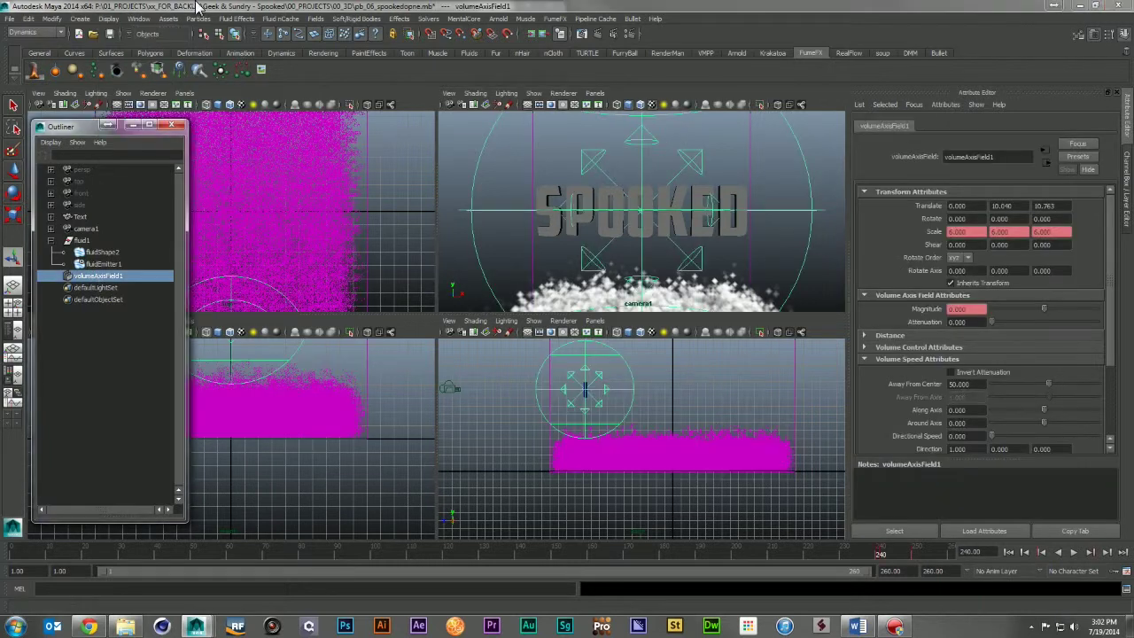
left_click(139, 19)
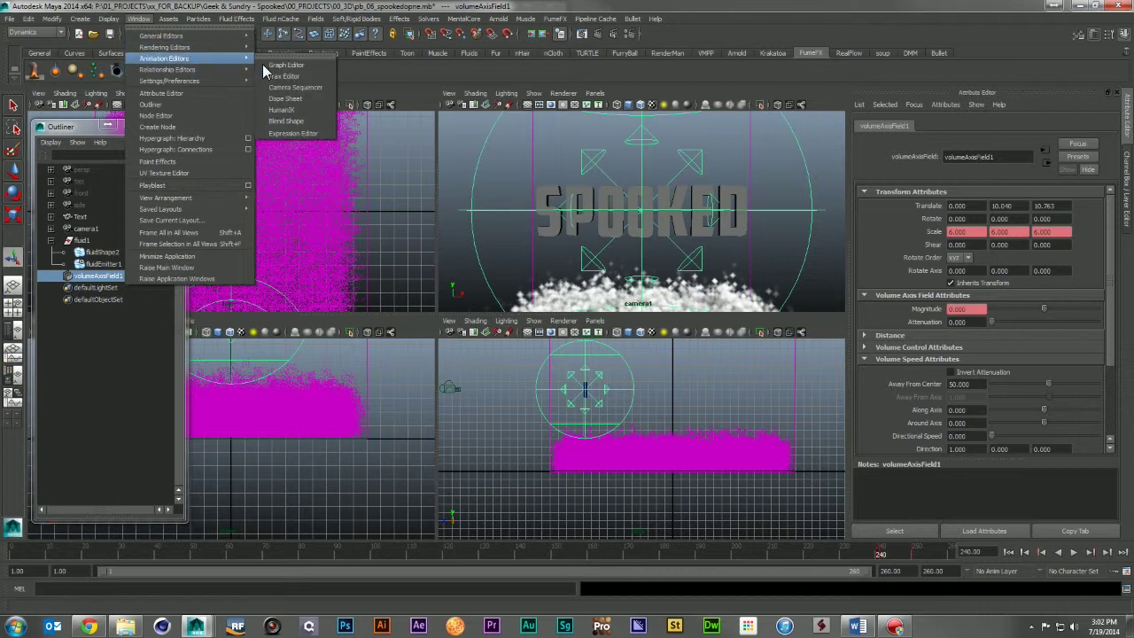
left_click(337, 94)
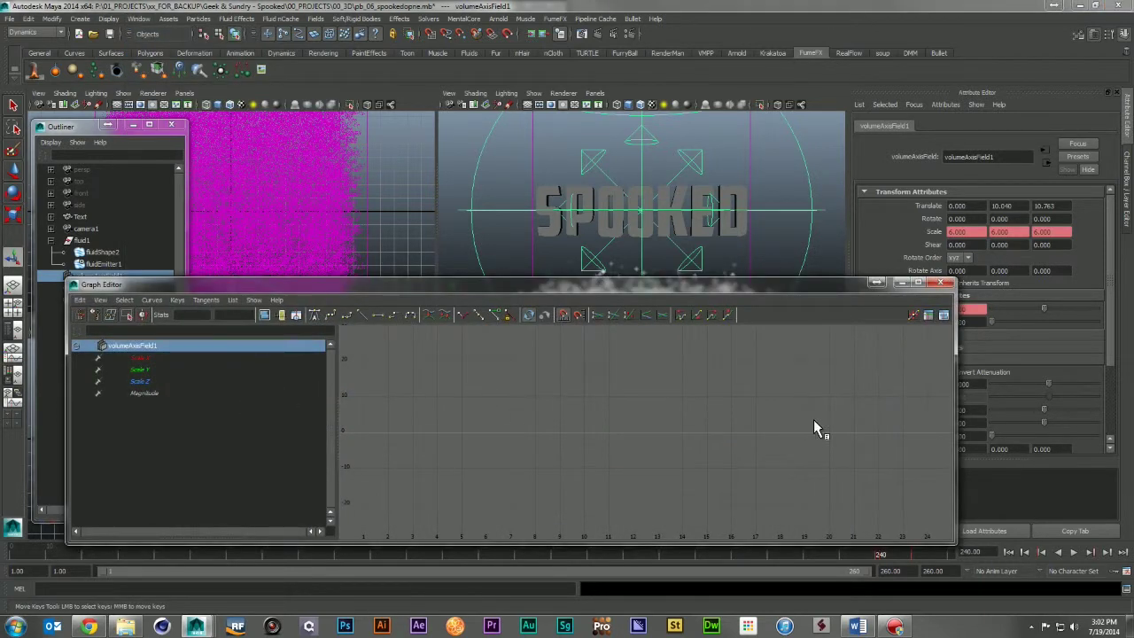
mouse_move(893, 436)
middle_mouse_down("alt")
mouse_move(579, 425)
mouse_move(718, 435)
mouse_move(625, 440)
mouse_move(239, 422)
middle_mouse_up("alt")
mouse_move(800, 430)
middle_mouse_down("alt")
mouse_move(726, 445)
mouse_move(895, 446)
mouse_move(215, 454)
middle_mouse_up("alt")
middle_click_drag(901, 448, 11, 447, "alt")
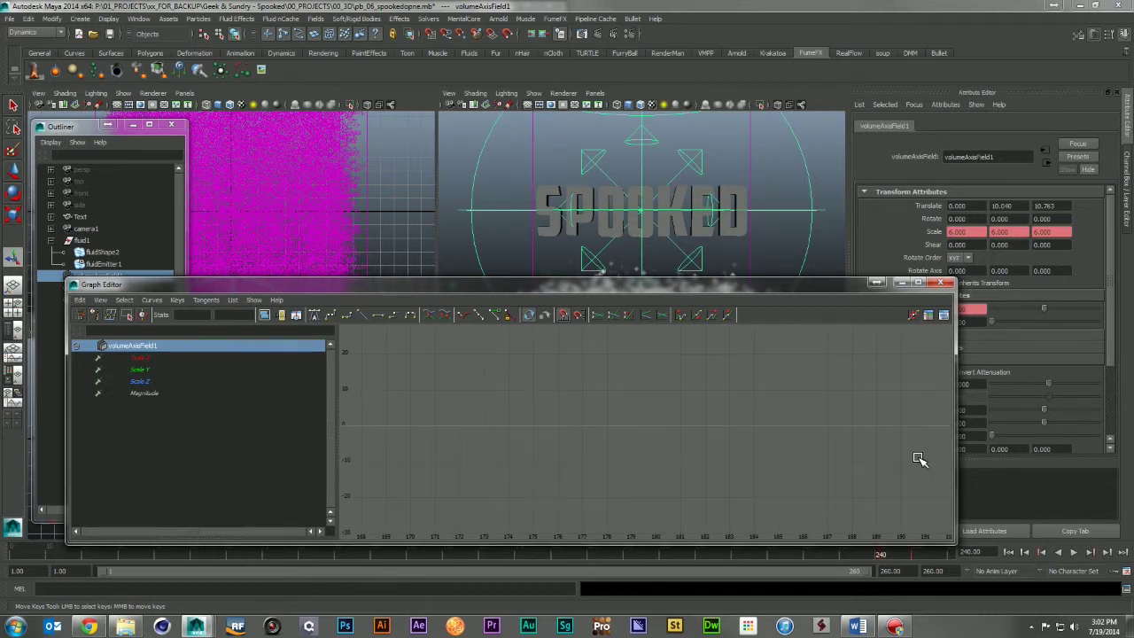
mouse_move(879, 454)
middle_mouse_down("alt")
mouse_move(145, 473)
mouse_move(569, 446)
middle_mouse_up("alt")
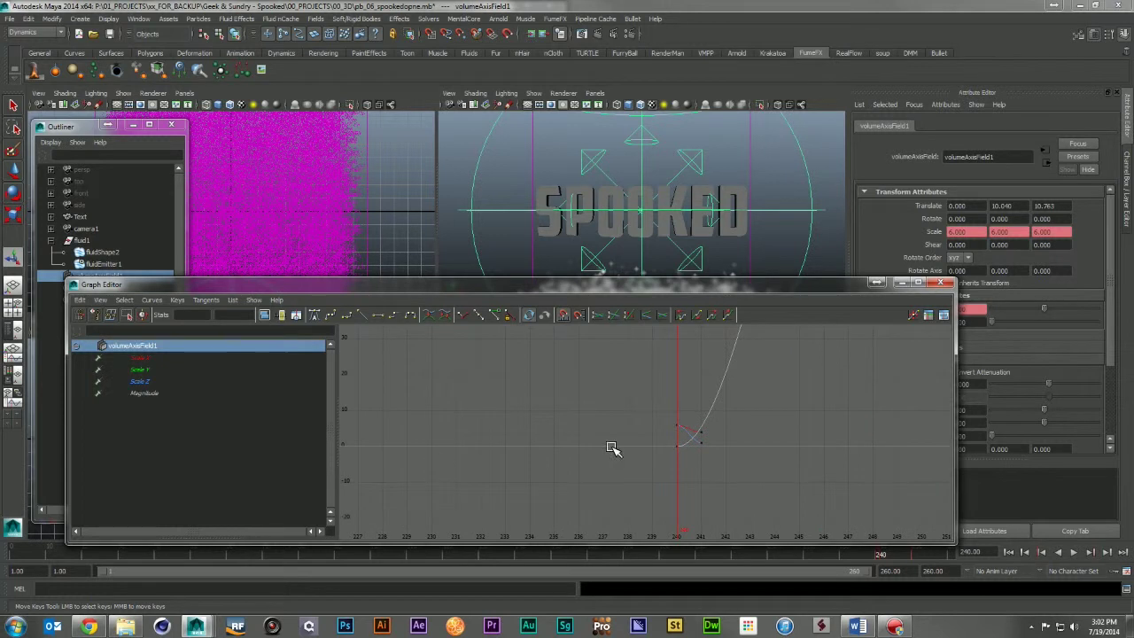
right_click_drag(629, 444, 784, 451, "alt")
mouse_move(785, 451)
middle_mouse_down("alt")
mouse_move(602, 425)
mouse_move(527, 397)
middle_mouse_up("alt")
mouse_move(526, 397)
right_mouse_down("alt")
mouse_move(476, 458)
mouse_move(630, 422)
mouse_move(583, 443)
right_mouse_up("alt")
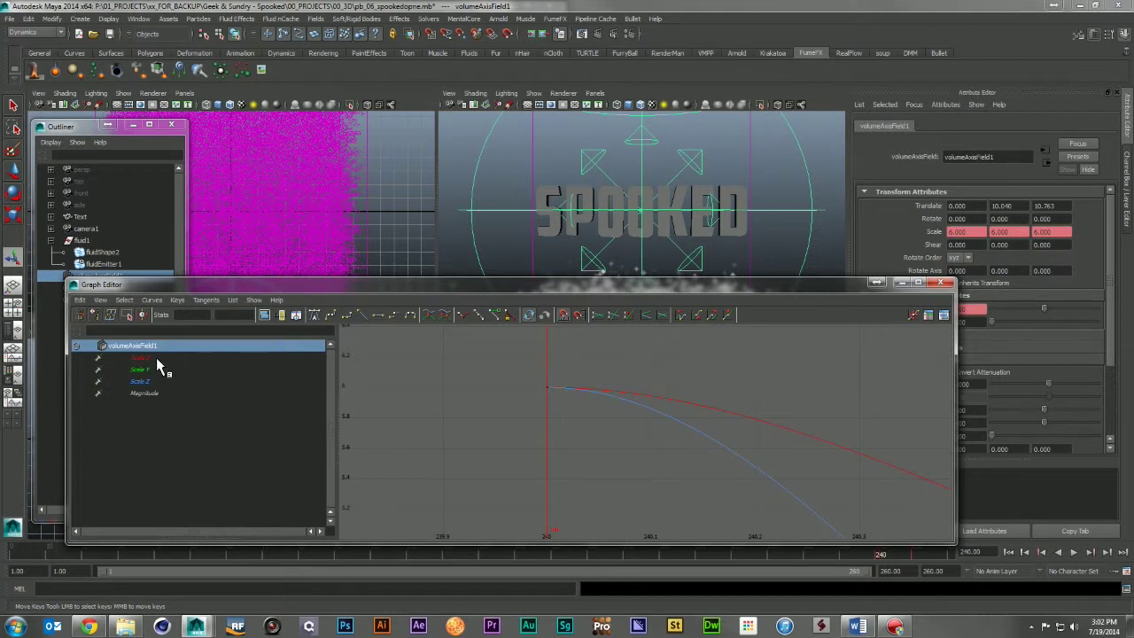
Step: Delete the Scale X, Y, Z keys at frame 240 and close the Graph Editor
left_click_drag(162, 358, 156, 383)
mouse_move(657, 428)
right_mouse_down("alt")
mouse_move(557, 410)
mouse_move(435, 412)
right_mouse_up("alt")
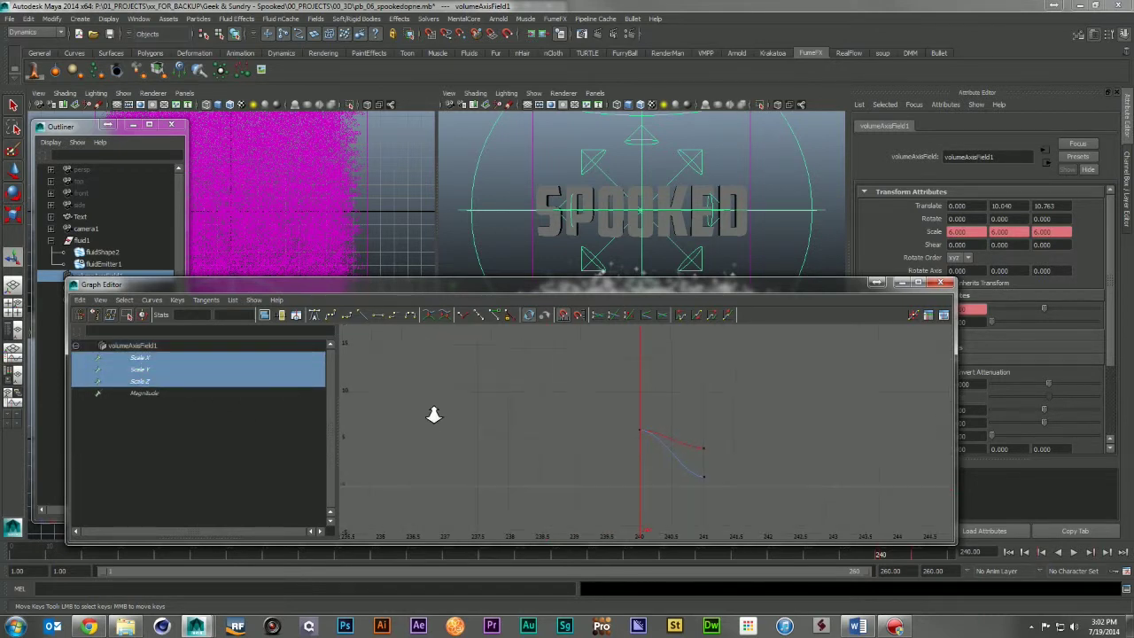
left_click_drag(620, 413, 646, 455)
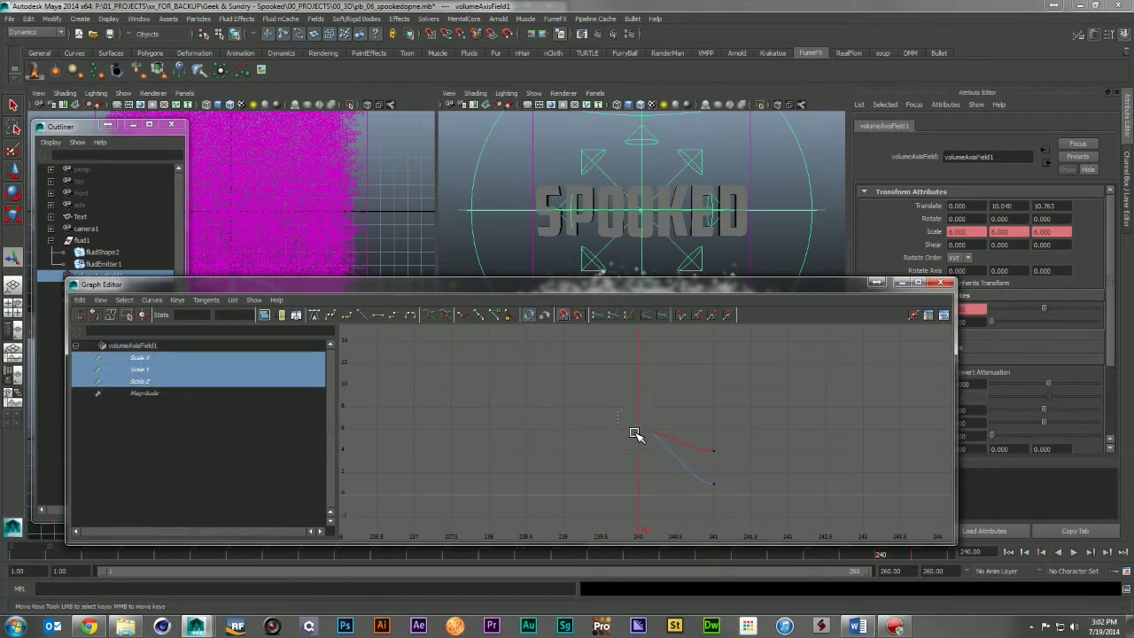
key("Delete")
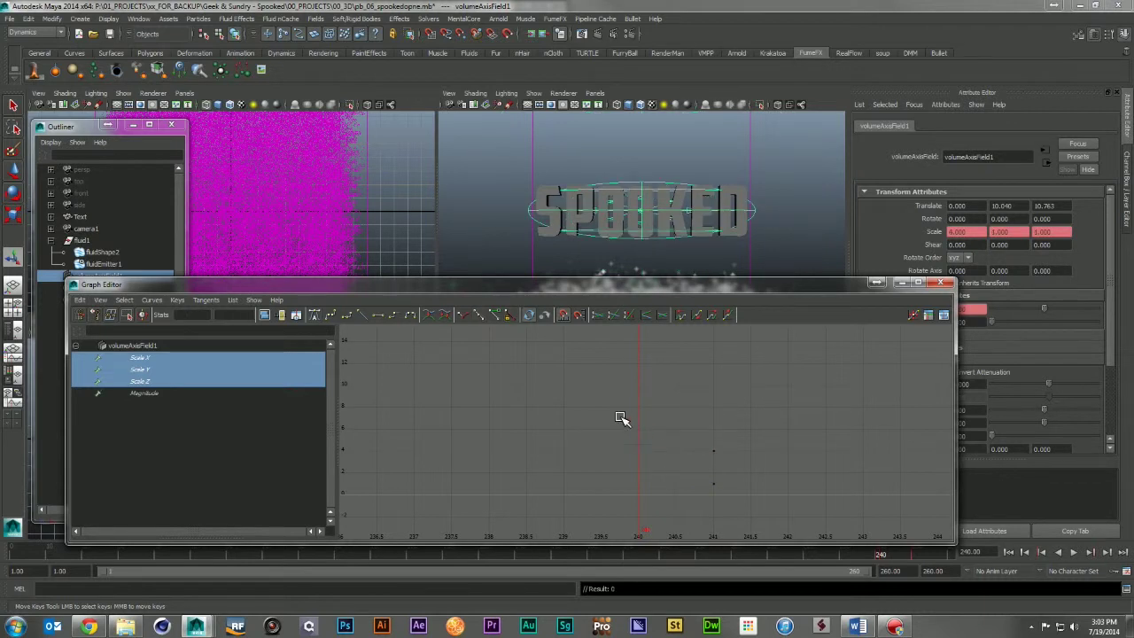
left_click(940, 283)
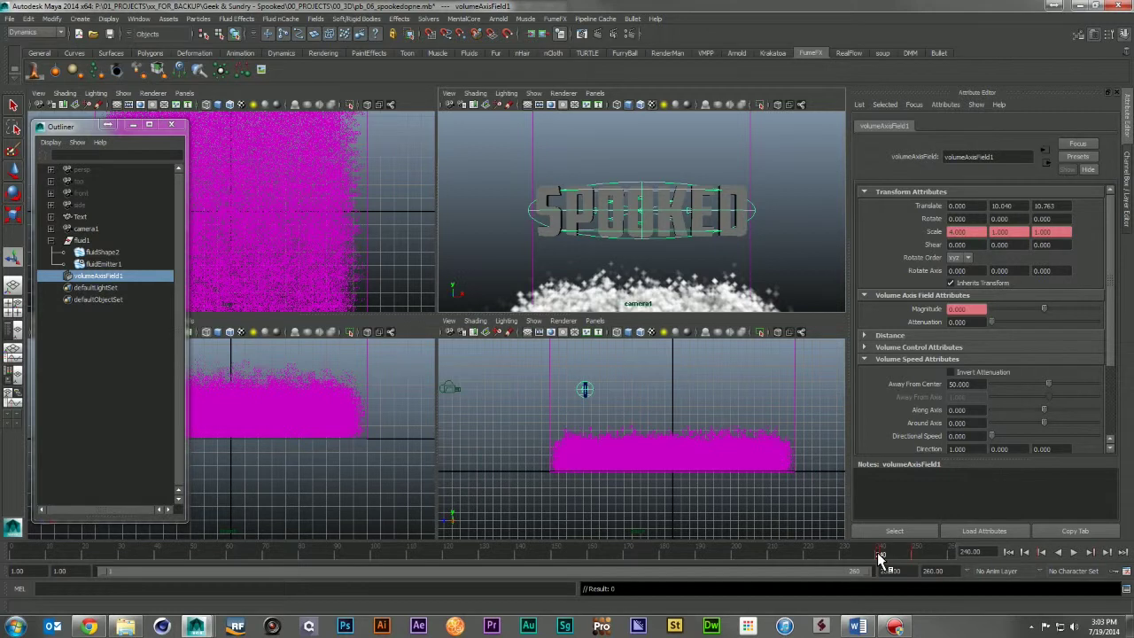
Step: Key the field's Scale X, Y and Z at 4, 1, 1 on frame 240
right_click(993, 233)
left_click(1010, 250)
right_click(1029, 234)
left_click(1062, 251)
right_click(969, 229)
left_click(984, 252)
left_click(1074, 552)
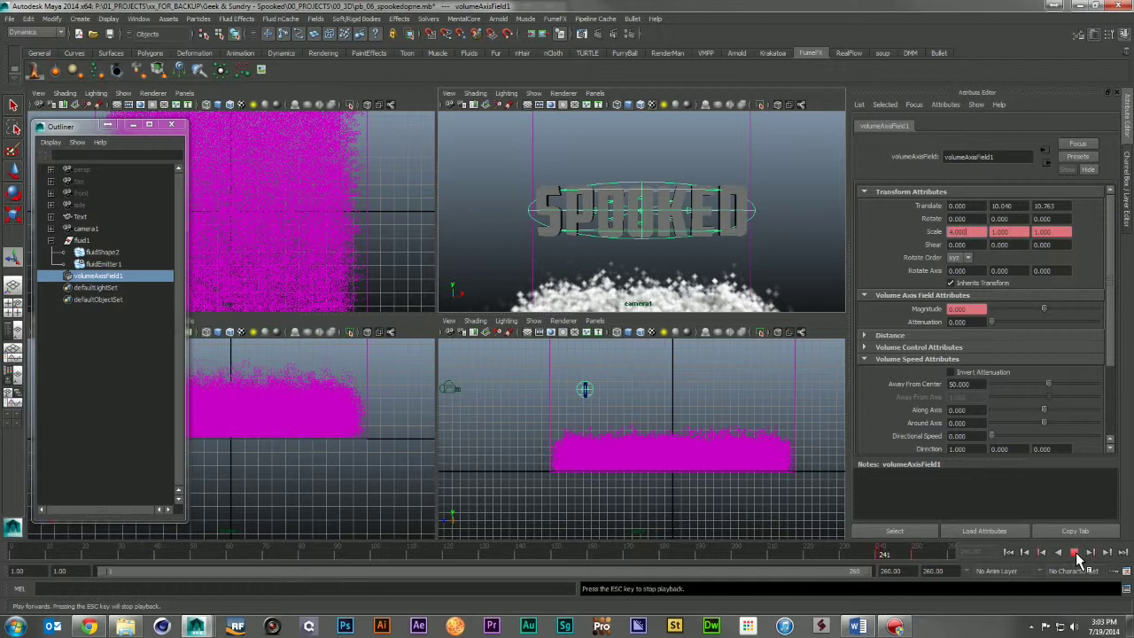
left_click(1075, 551)
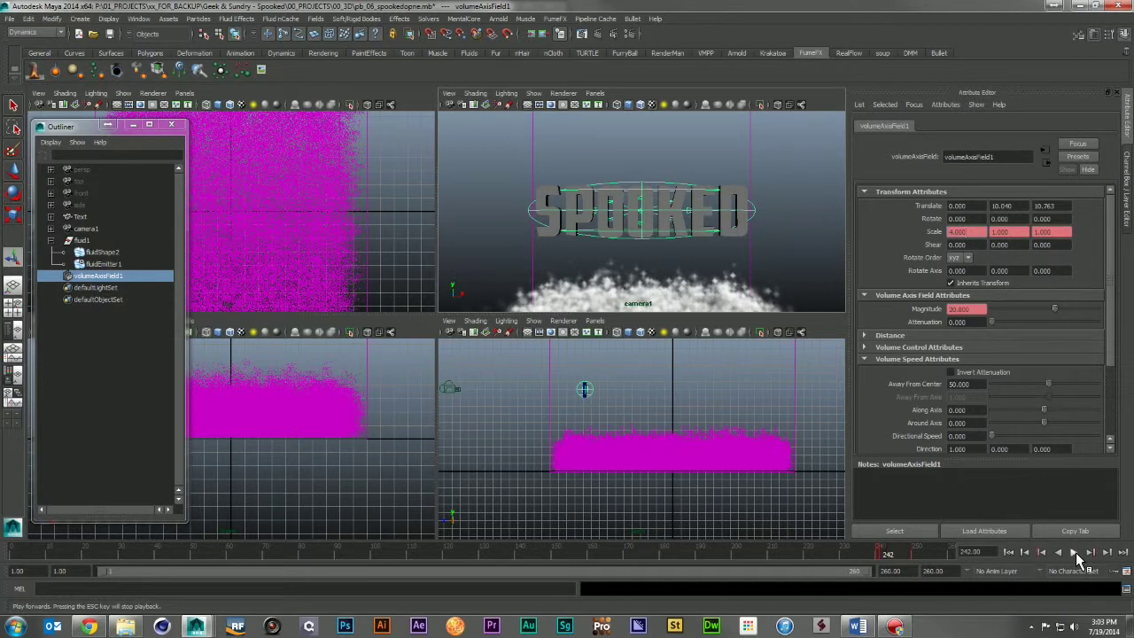
Step: At frame 250, set the field's scale to 6, 6, 6
left_click(916, 551)
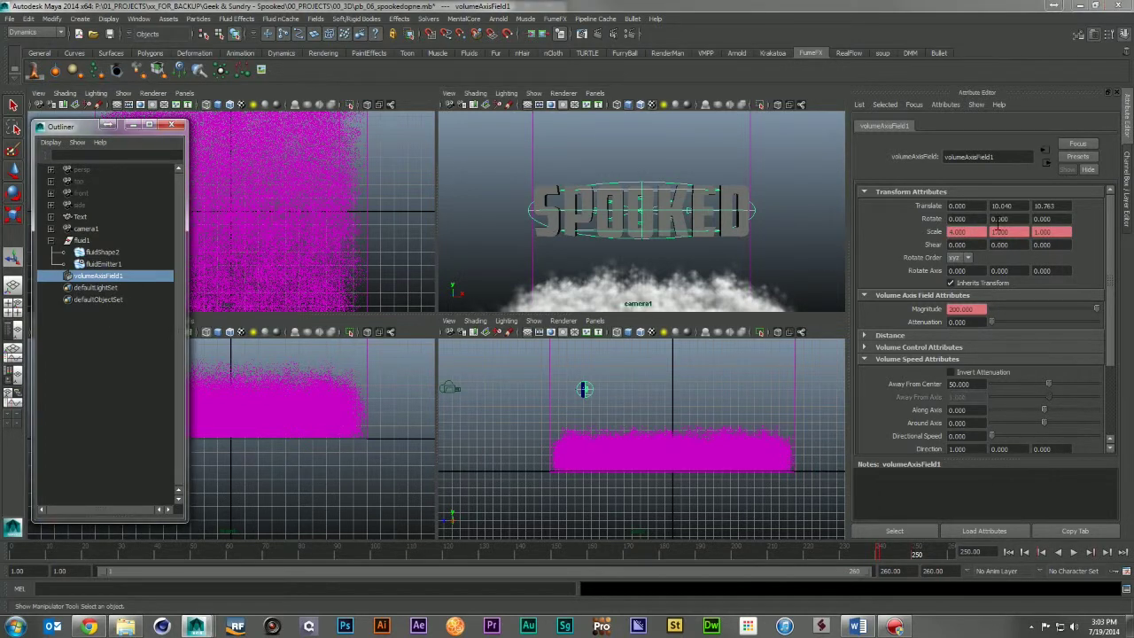
type("6")
key("Tab")
type("6")
key("Tab")
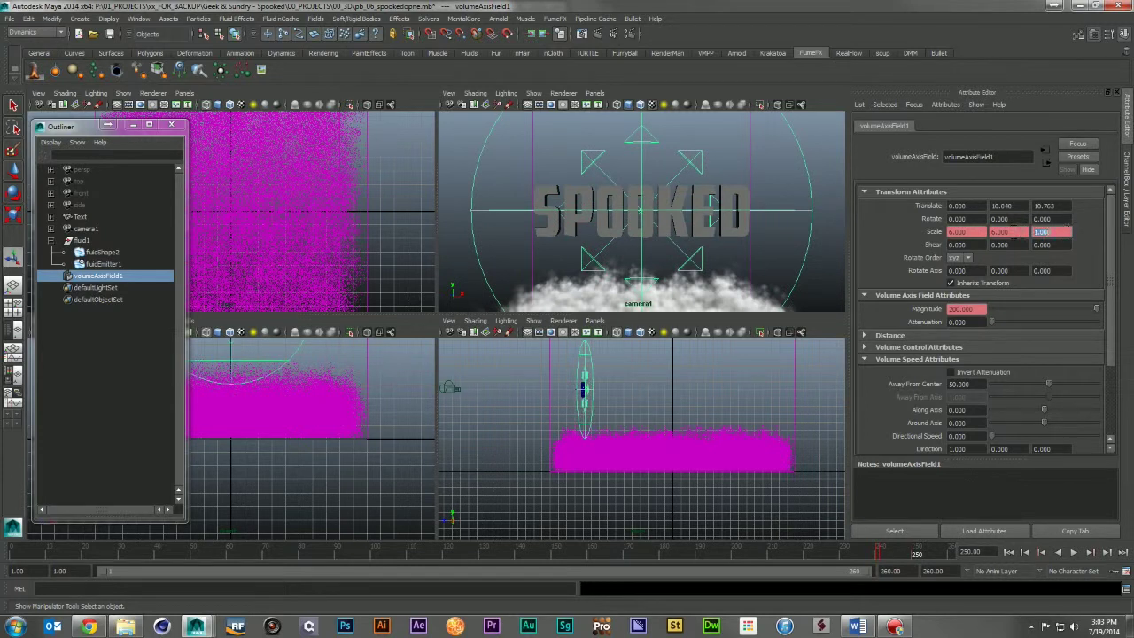
type("6")
key("Return")
Step: Key the 6, 6, 6 scale at frame 250 and return to frame 1
right_click(1037, 232)
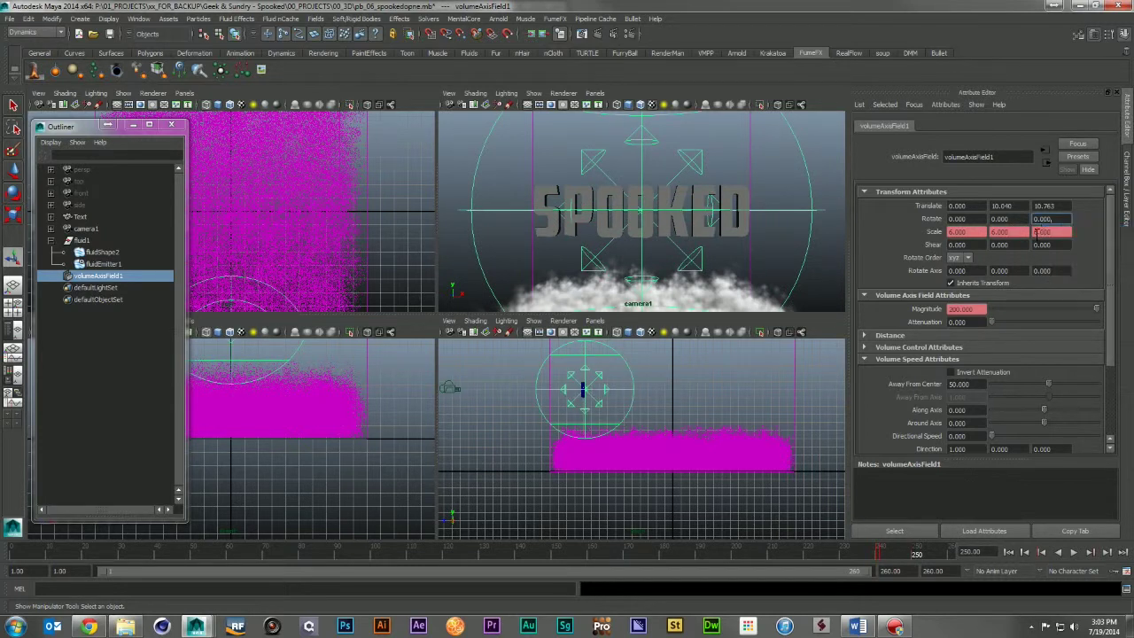
right_click(1047, 232)
left_click(1033, 250)
right_click(1036, 234)
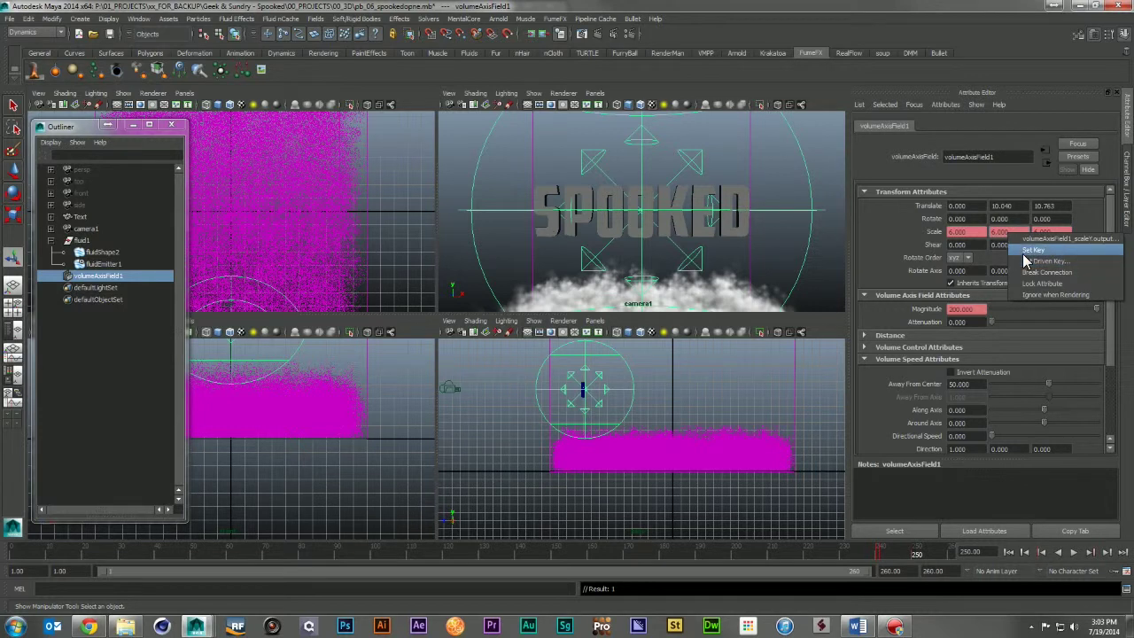
left_click(1024, 253)
right_click(971, 232)
left_click(988, 241)
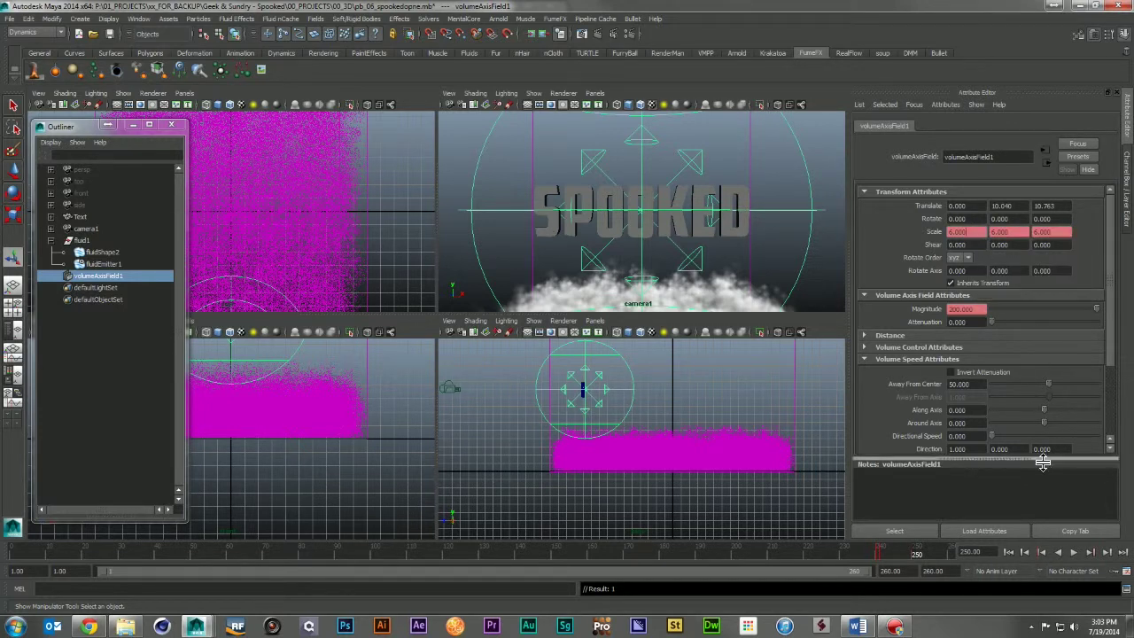
left_click(1007, 552)
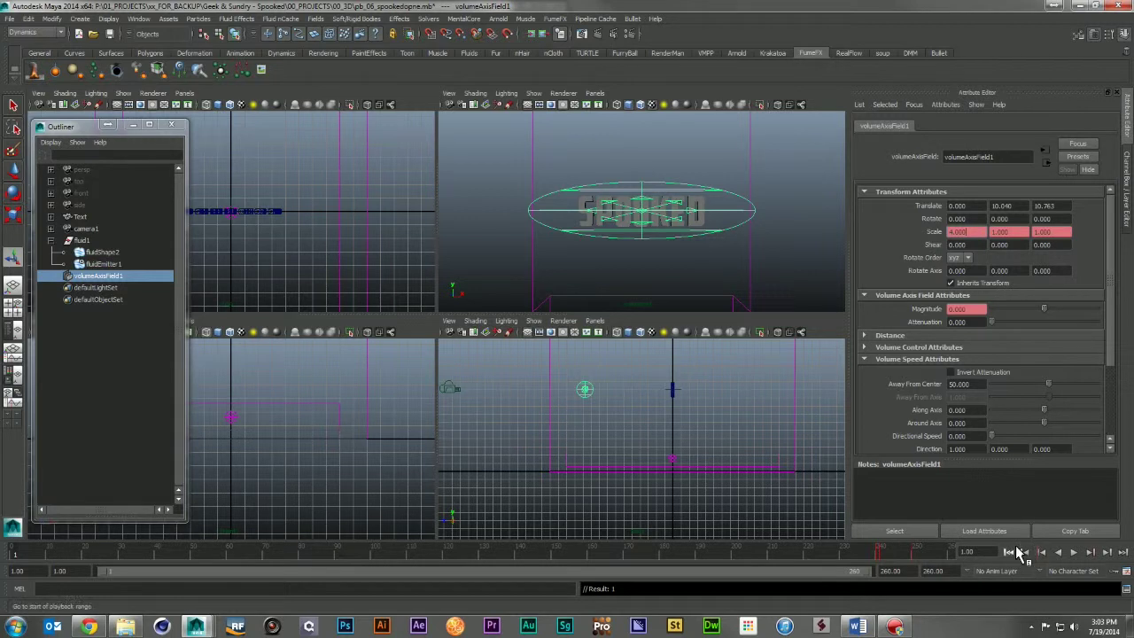
Step: Check the field's scale at a later frame, return to frame 1, and save the scene
left_click(919, 555)
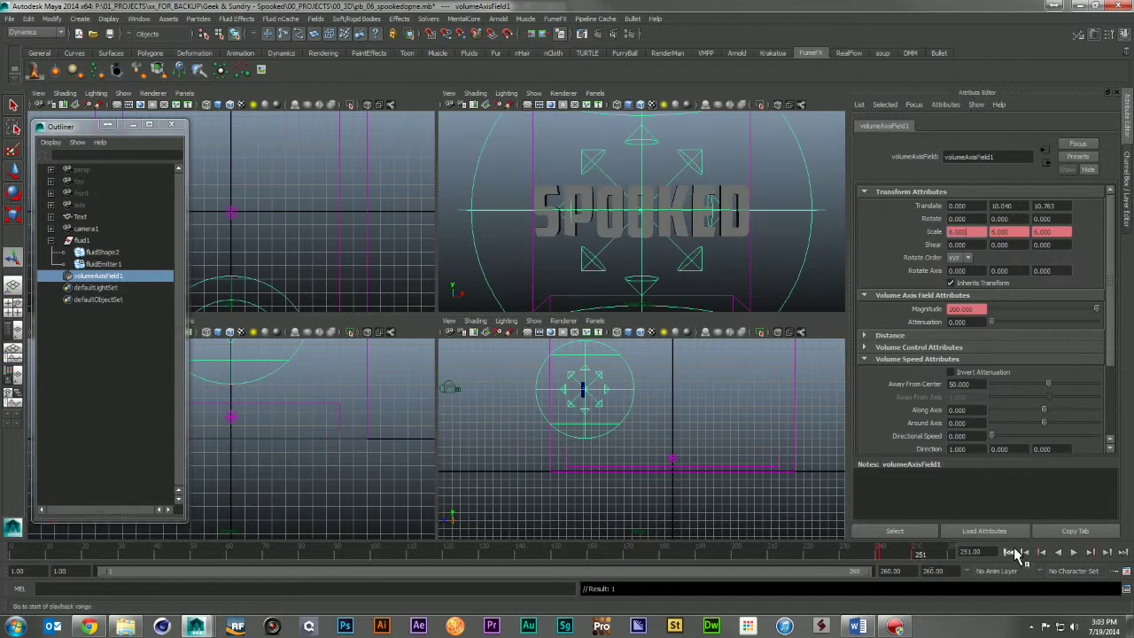
left_click(1008, 552)
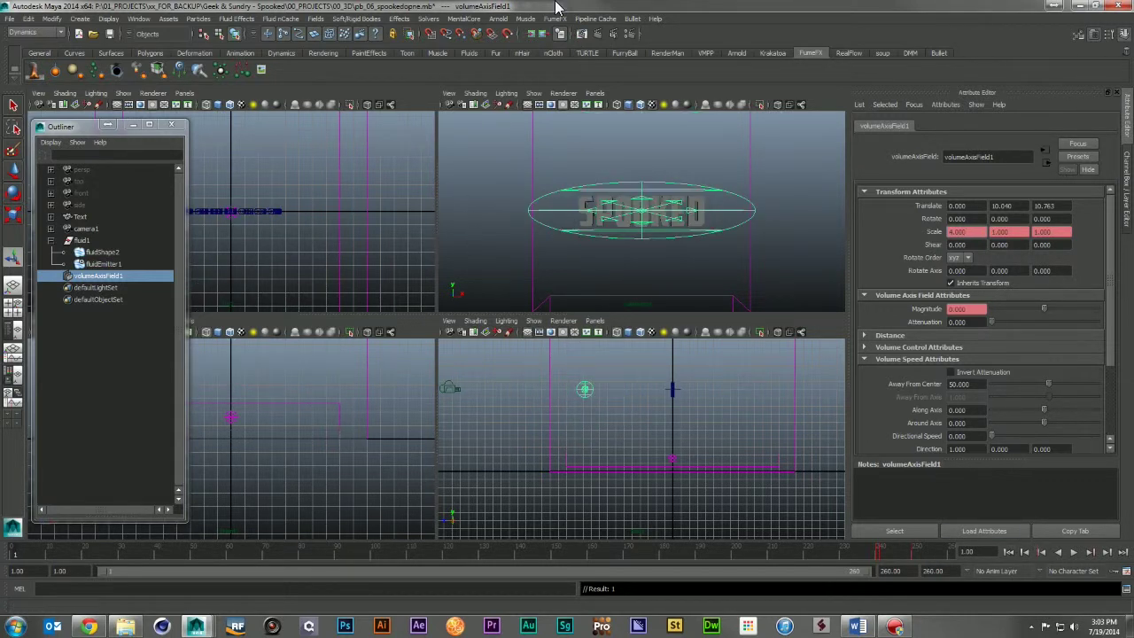
key("ctrl+s")
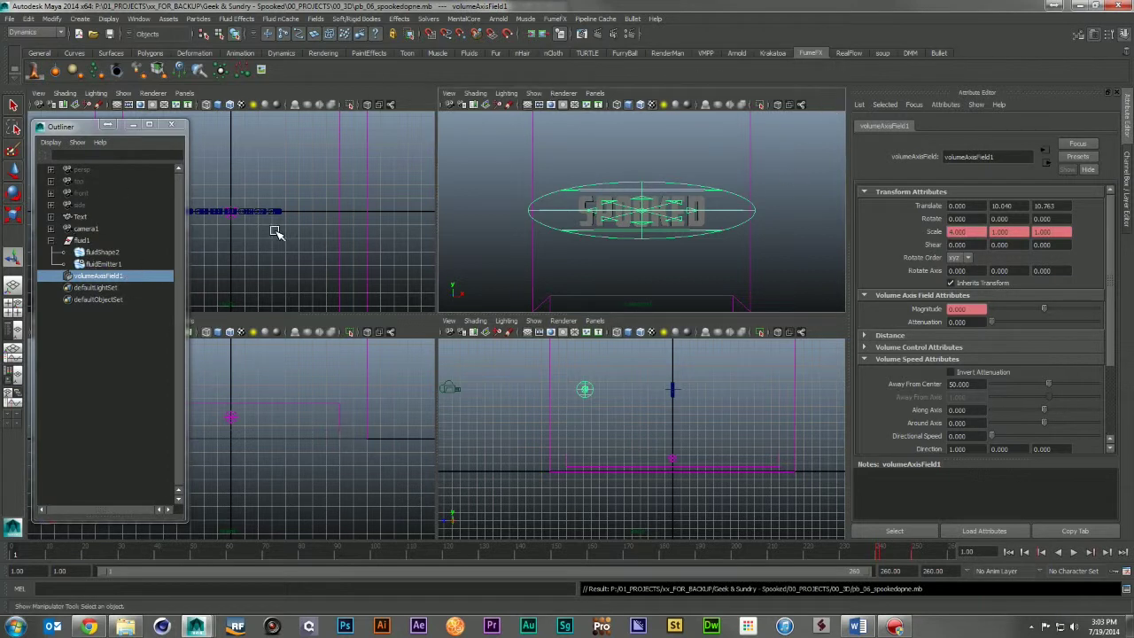
Step: Select fluid1, render a blast10 playblast, and play it in the preview player
left_click(82, 240)
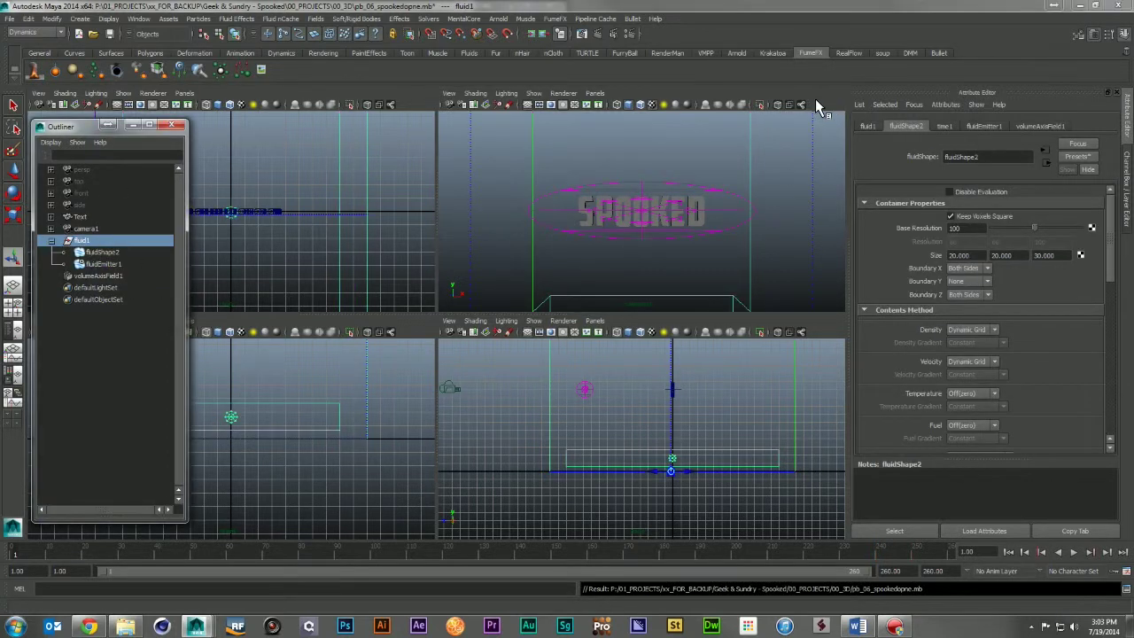
left_click(139, 20)
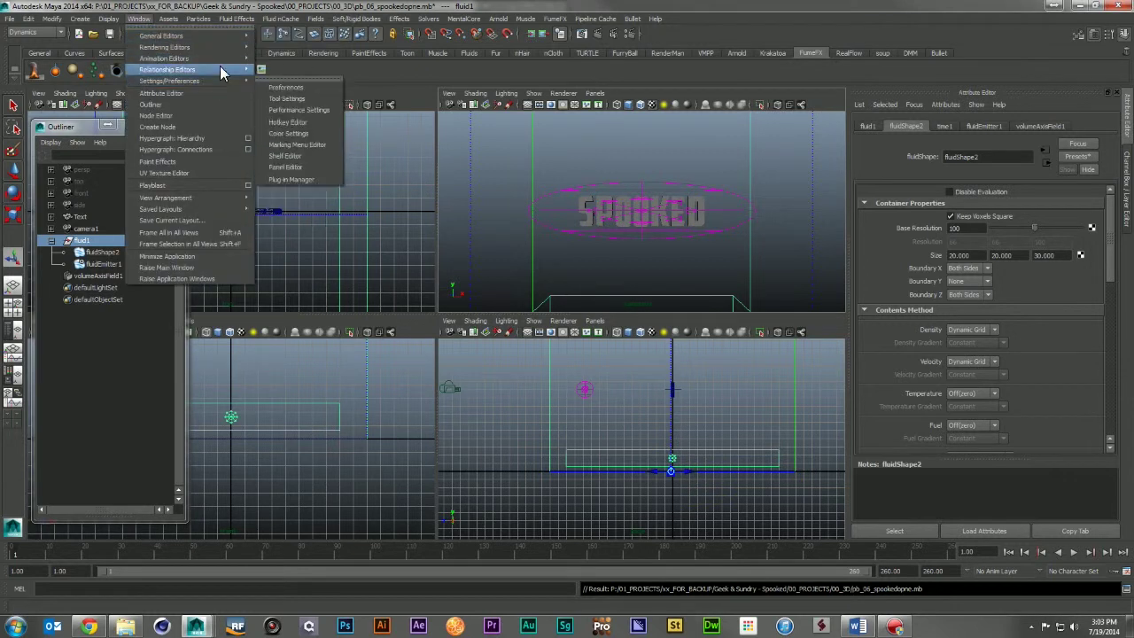
left_click(198, 184)
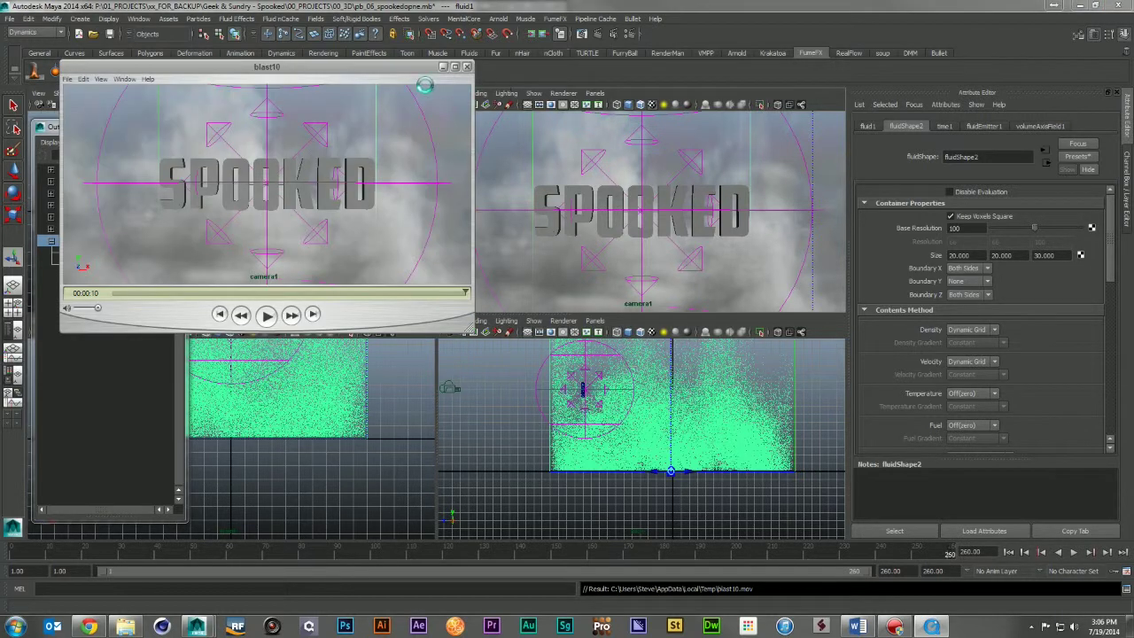
left_click_drag(372, 68, 791, 238)
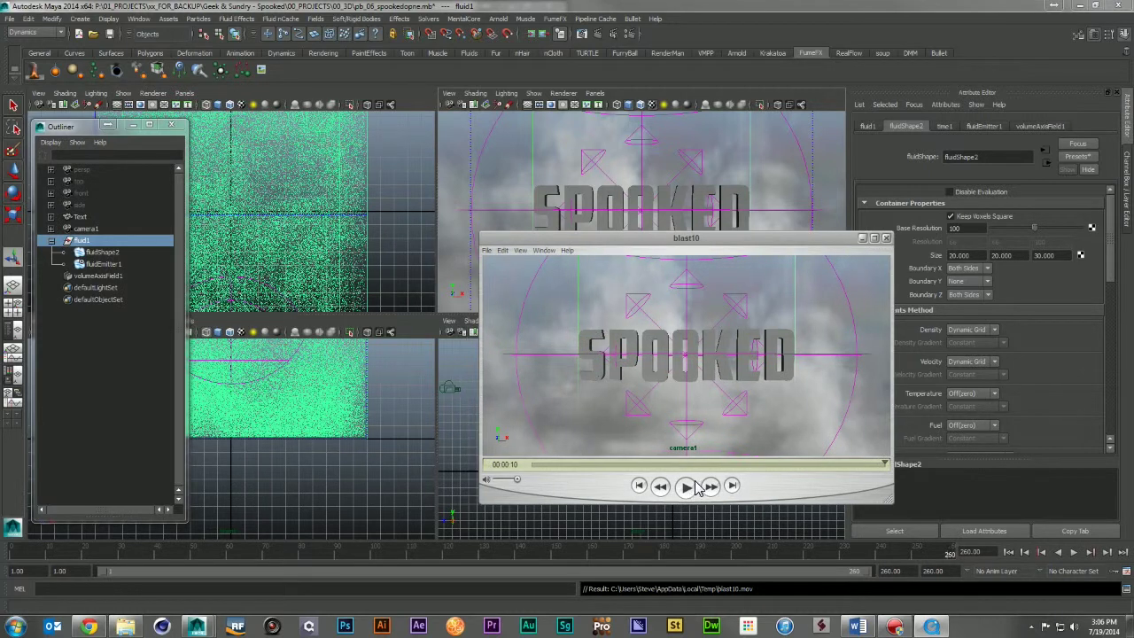
left_click(687, 486)
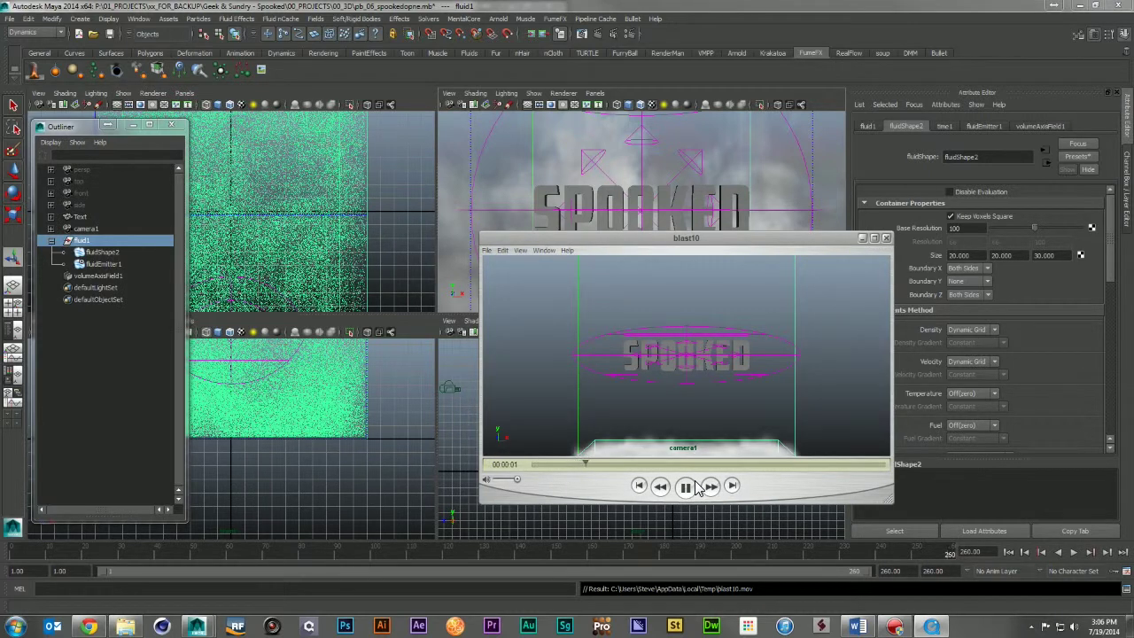
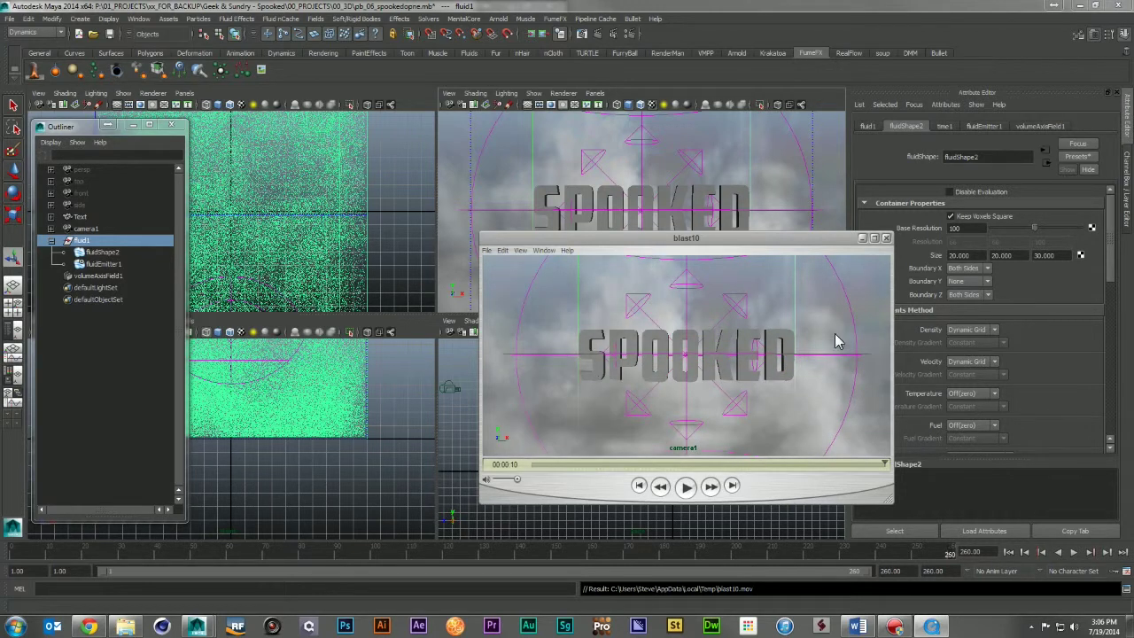
Step: Close the playblast, select volumeAxisField1, and set its Magnitude to 400 at frame 250
left_click(886, 237)
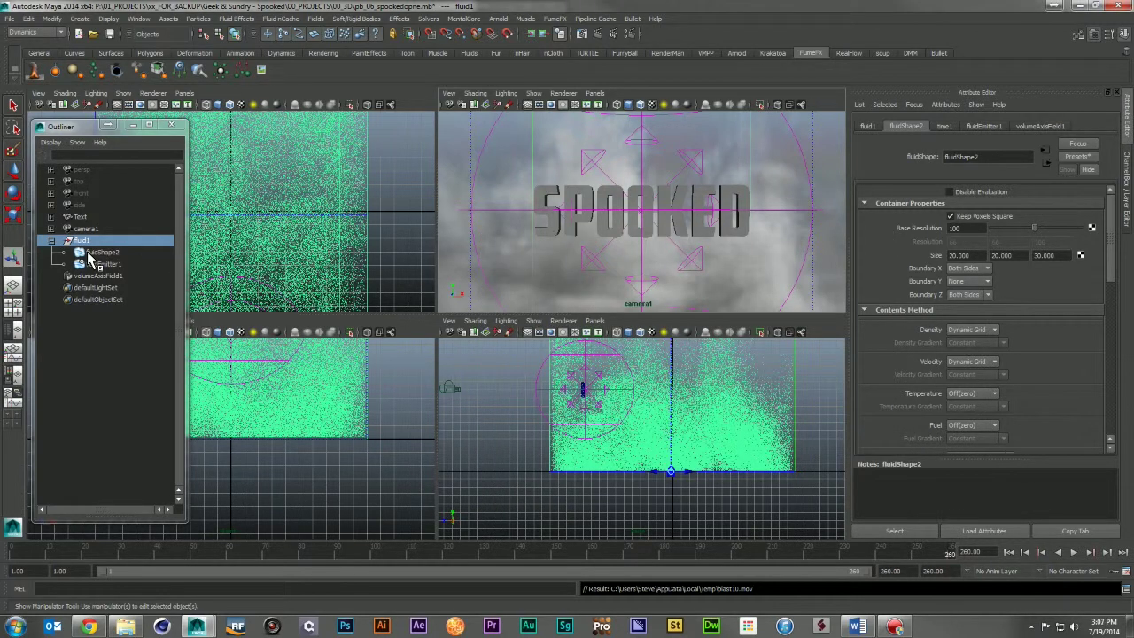
left_click(94, 276)
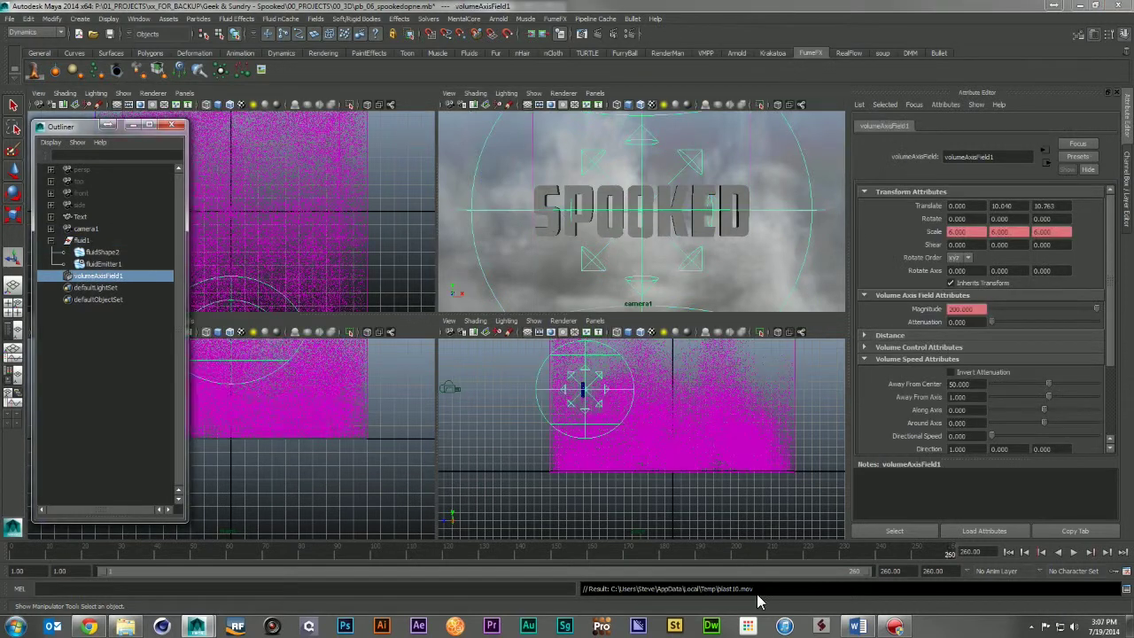
left_click(970, 551)
type("250")
key("Return")
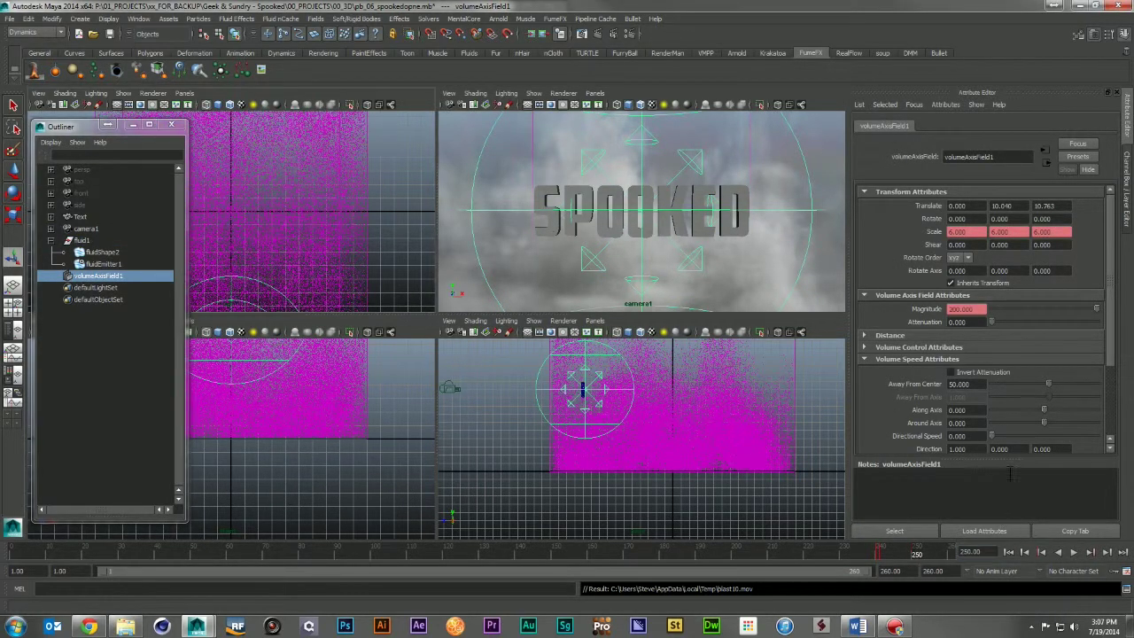
left_click(981, 308)
type("400")
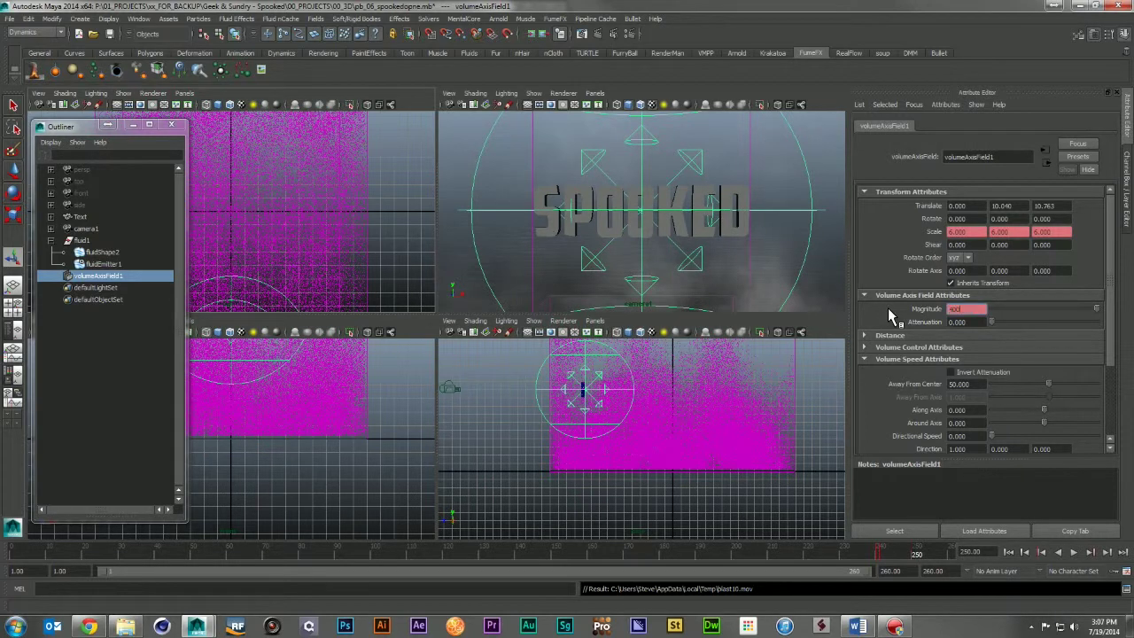
key("Return")
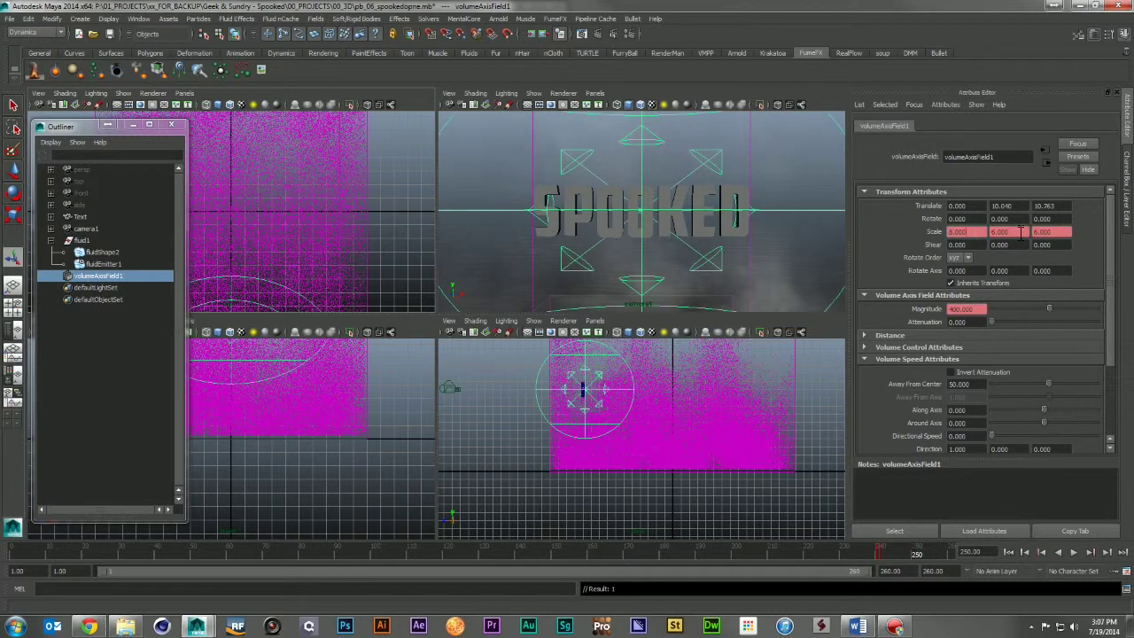
Step: Set the volume axis field's Scale to 10 on X, Y and Z
type("8")
key("Tab")
type("8")
key("Return")
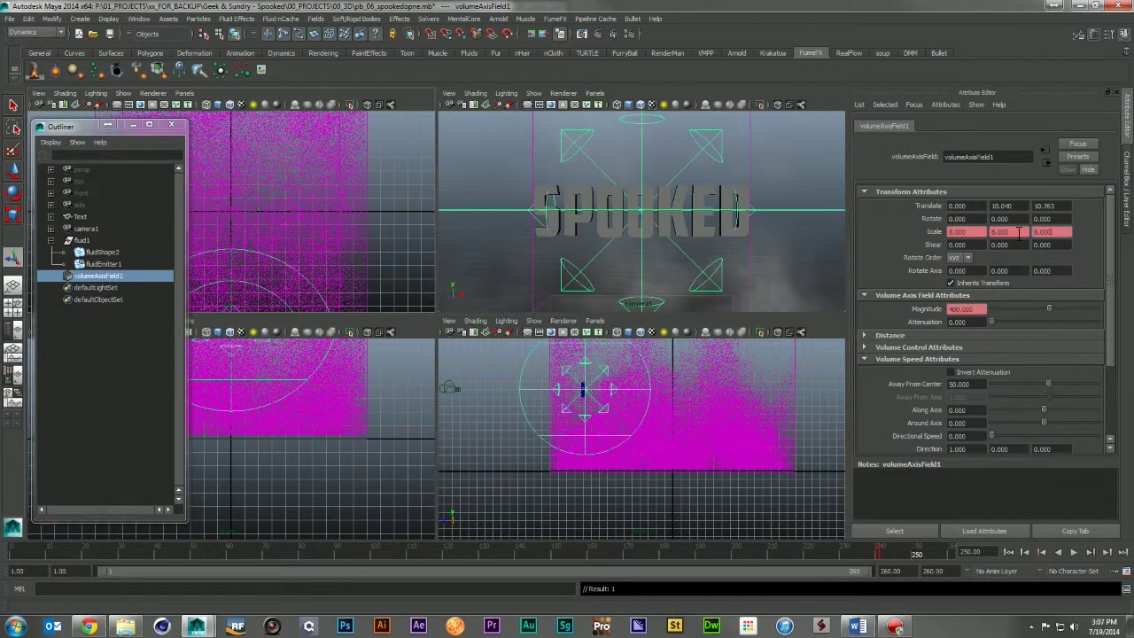
double_click(1001, 231)
key("Tab")
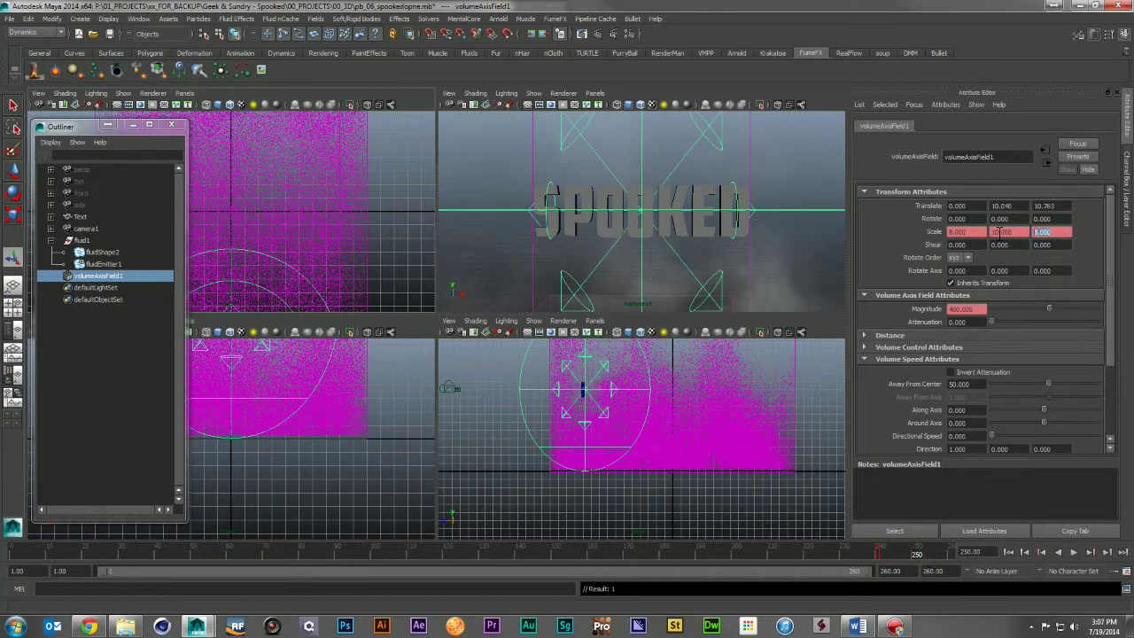
type("10")
key("Tab")
double_click(956, 231)
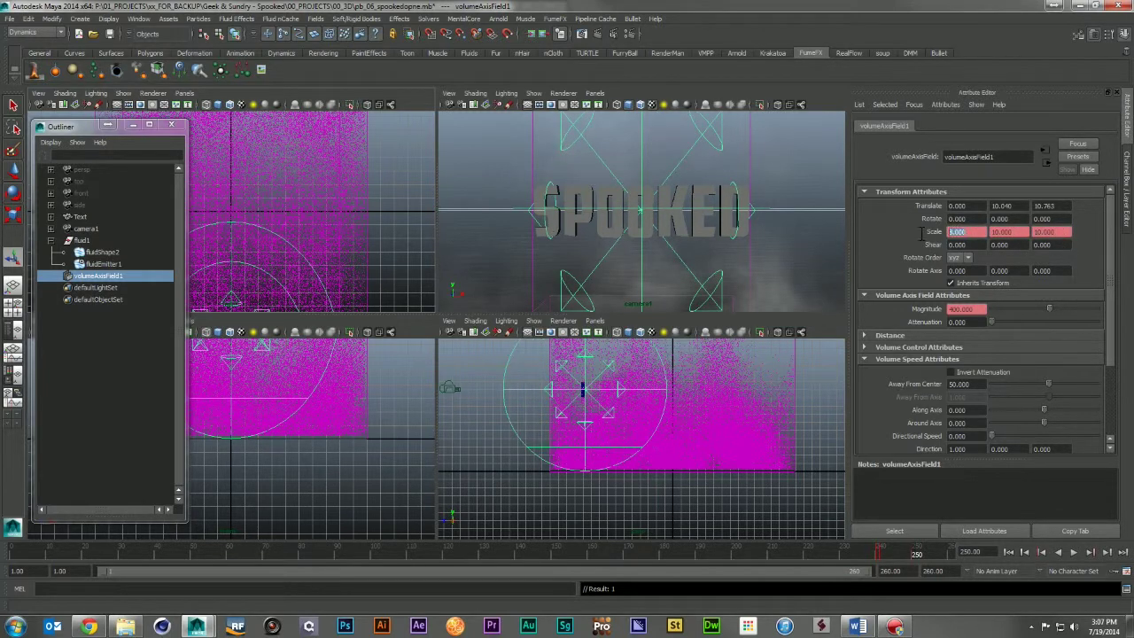
type("0")
key("Return")
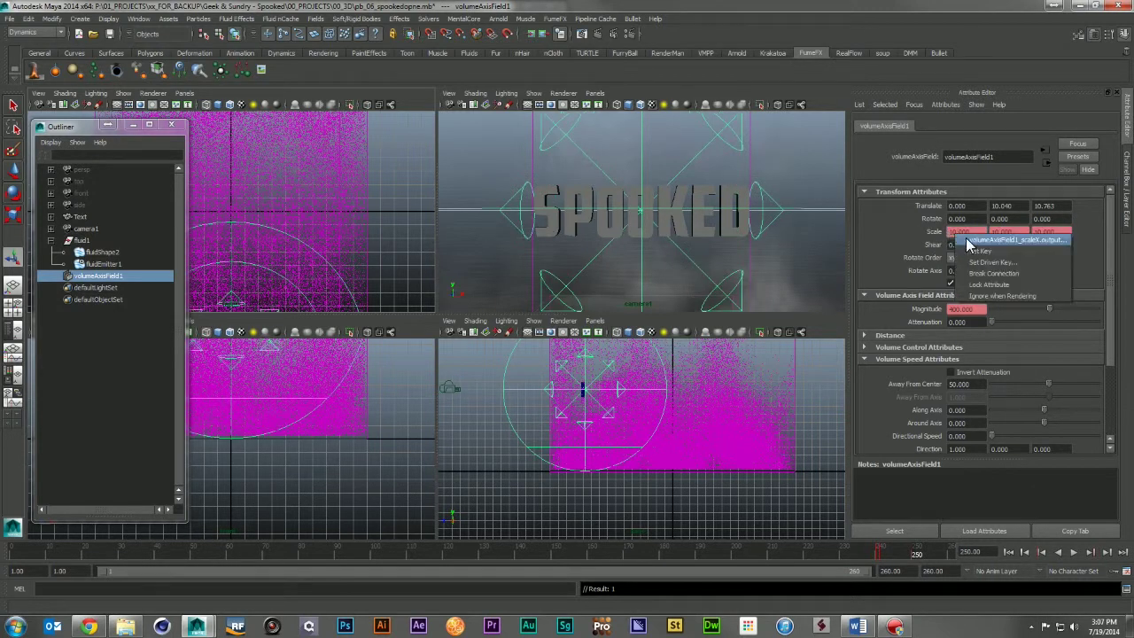
Step: Check the scale attribute's options, then rewind the animation to frame 1
right_click(999, 232)
right_click(1029, 232)
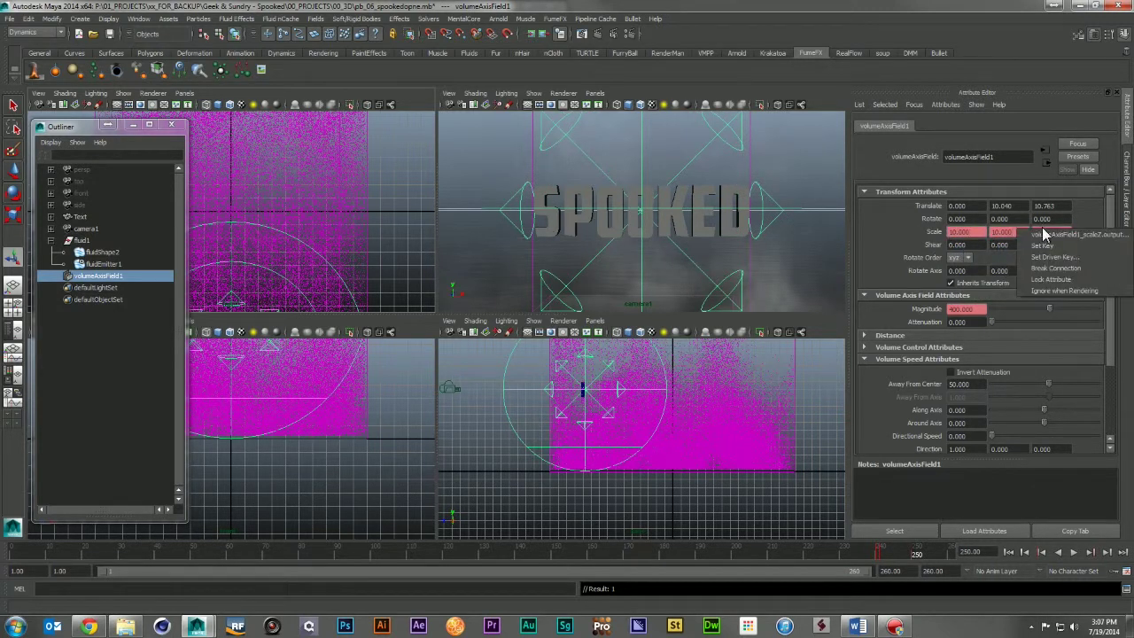
left_click(1056, 247)
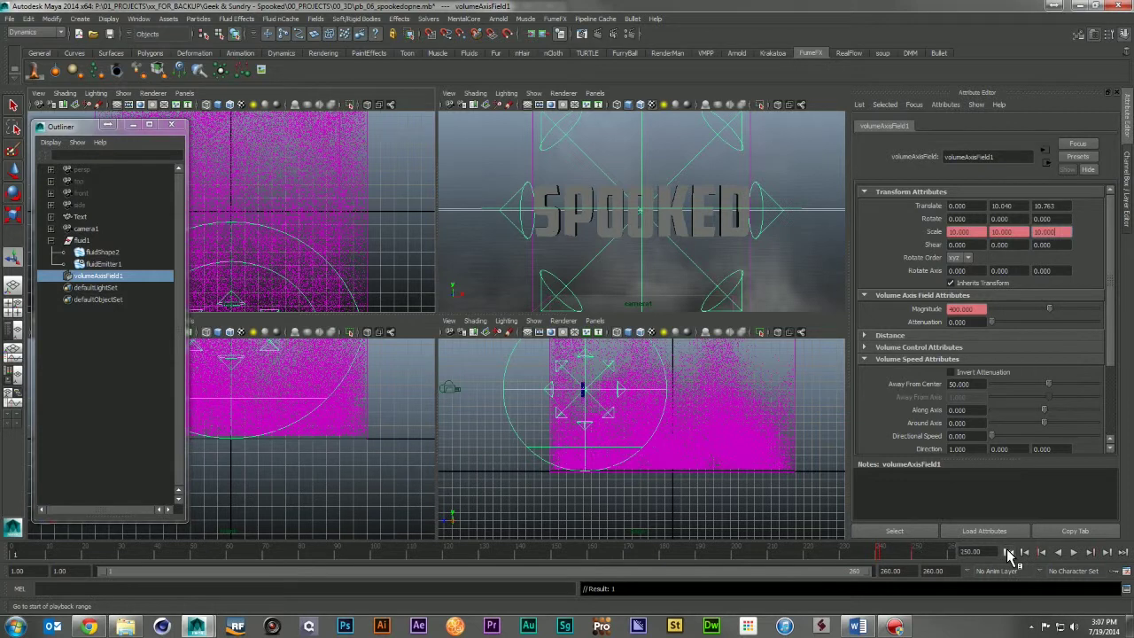
left_click(1007, 550)
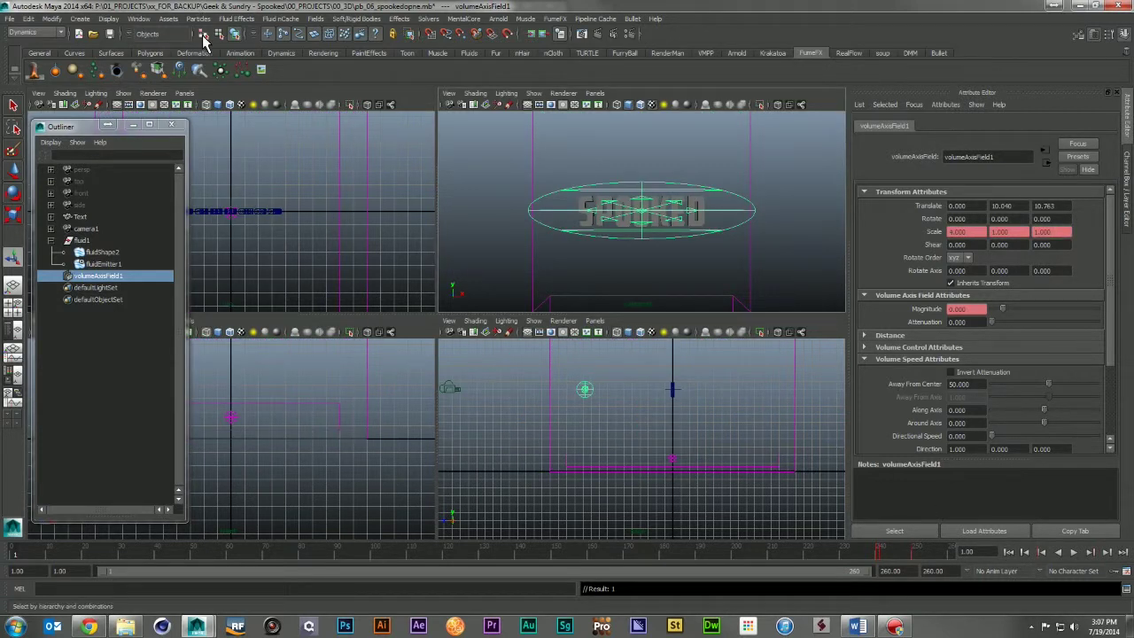
Step: After a quick playblast, set fluid1's Boundary X and Z to None and rewind to frame 1
left_click(139, 19)
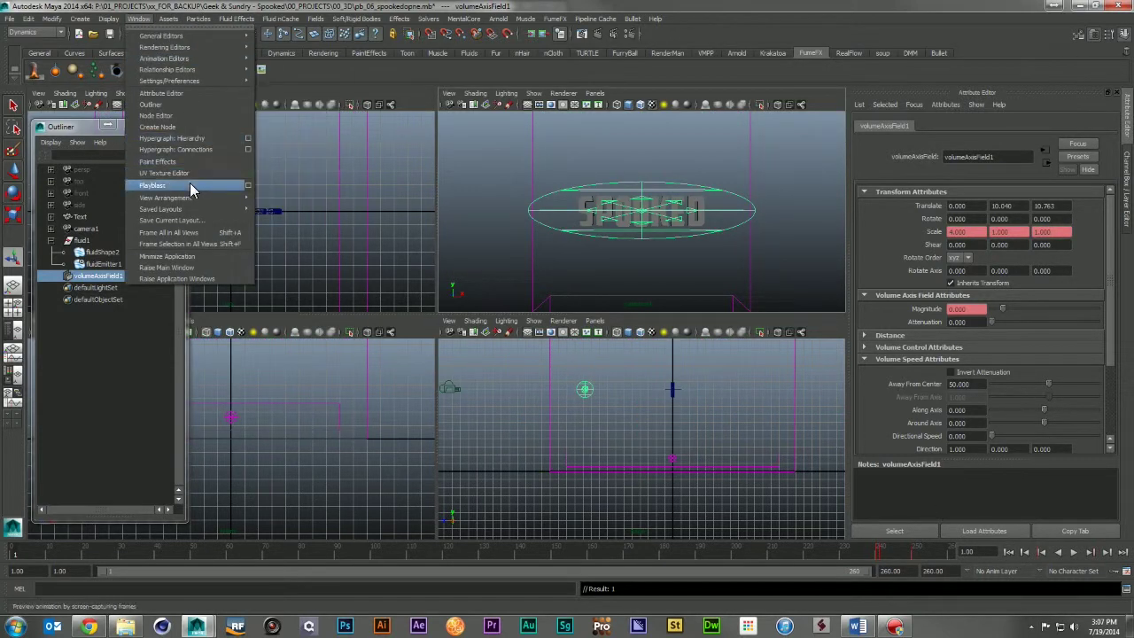
left_click(472, 8)
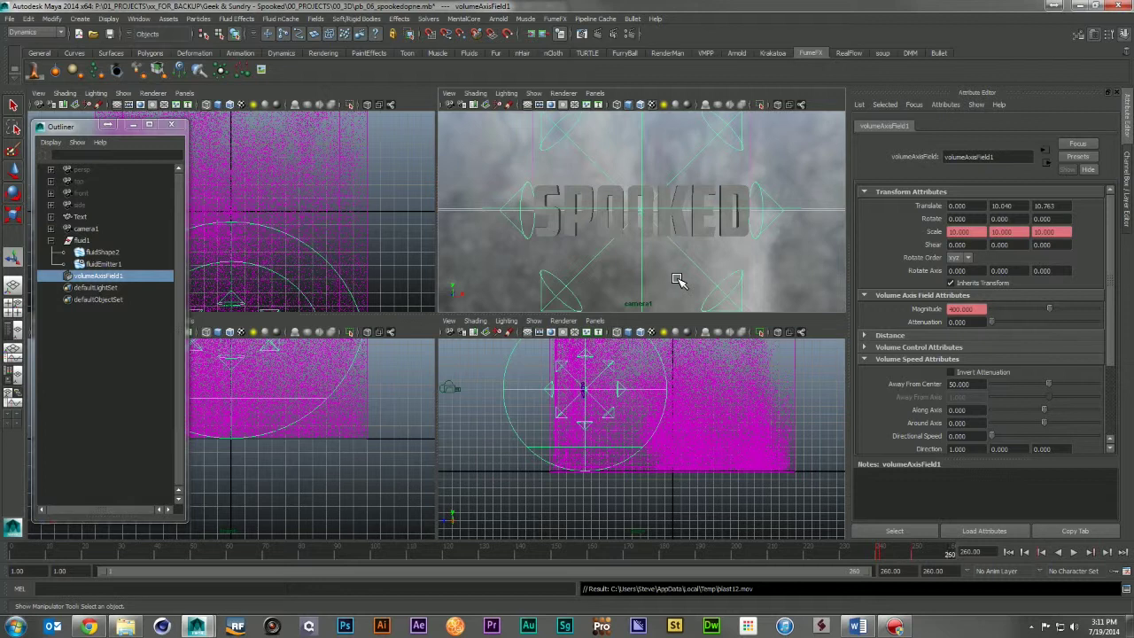
left_click(81, 241)
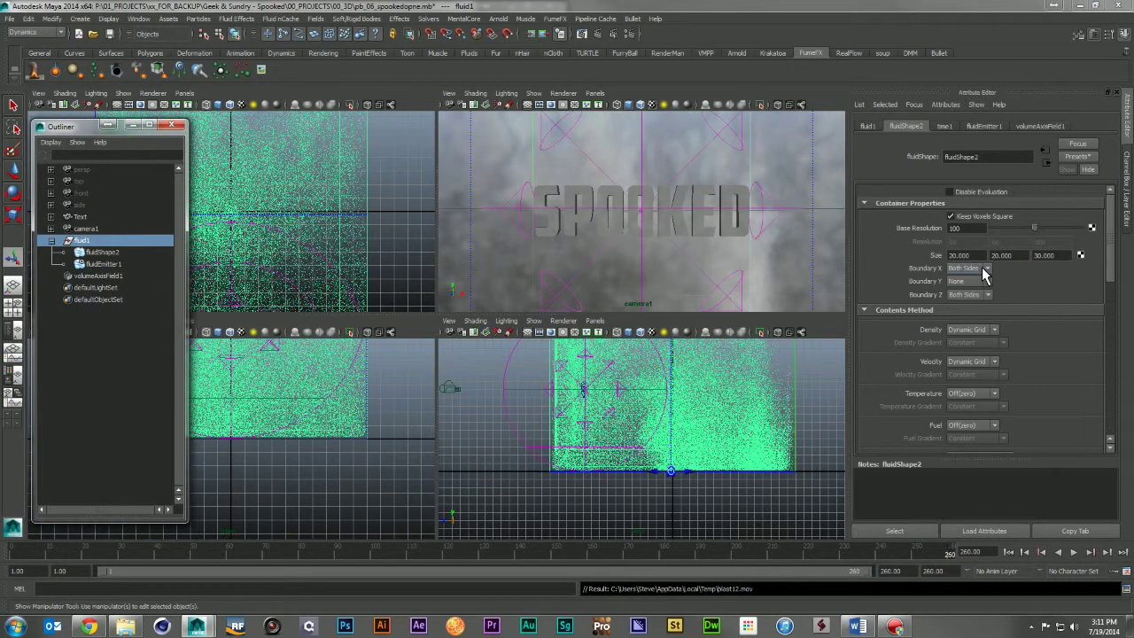
left_click(969, 268)
left_click(975, 279)
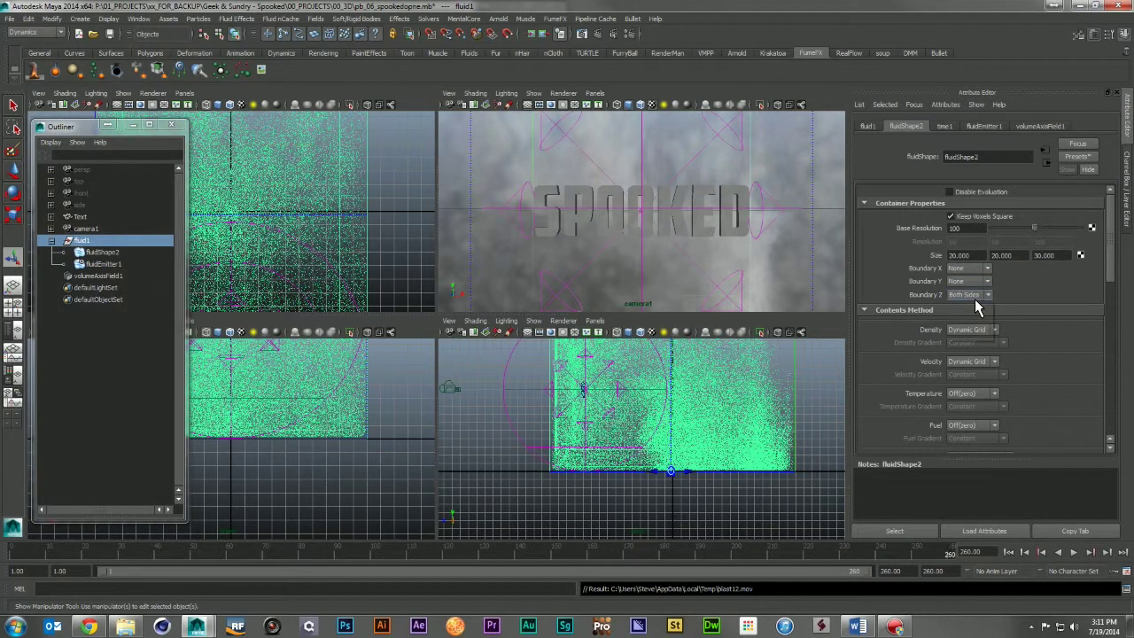
left_click(971, 305)
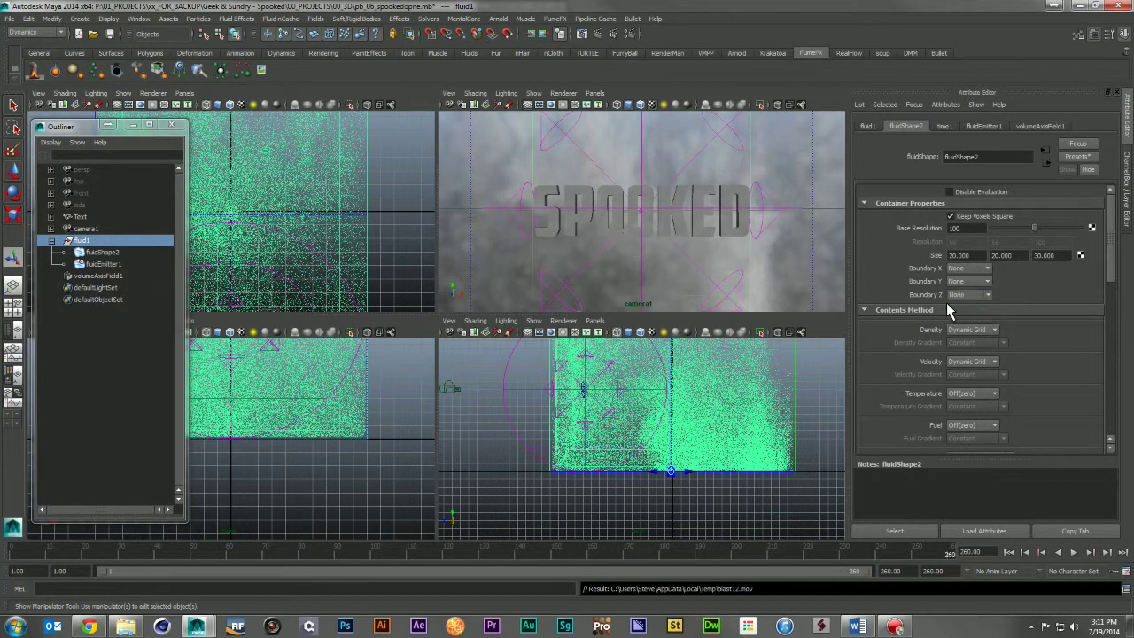
left_click(1010, 550)
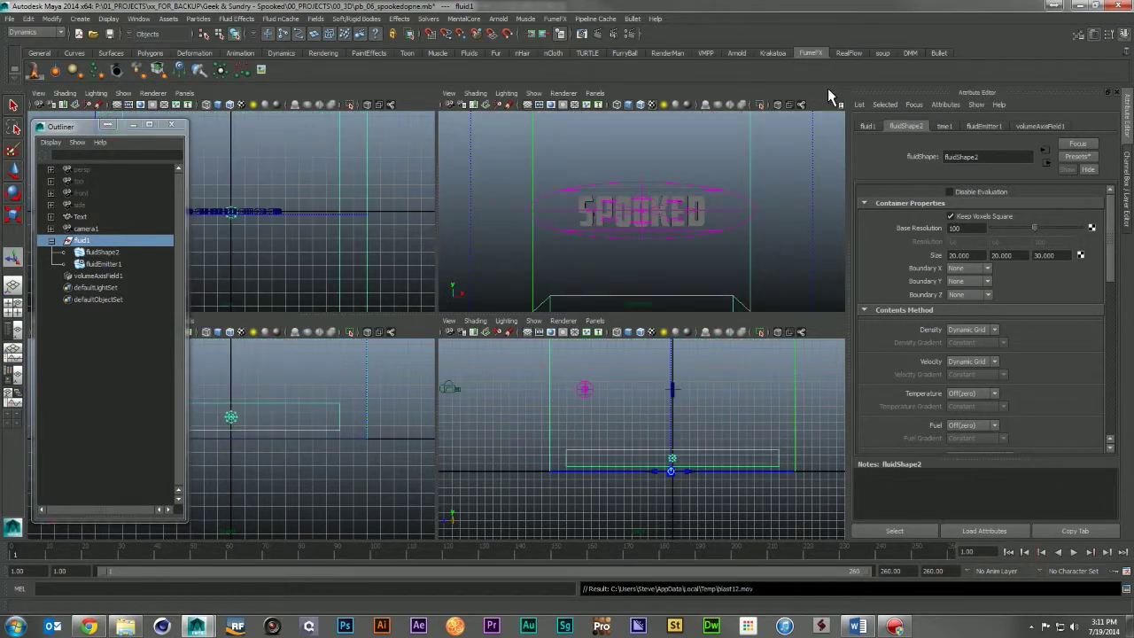
left_click(139, 19)
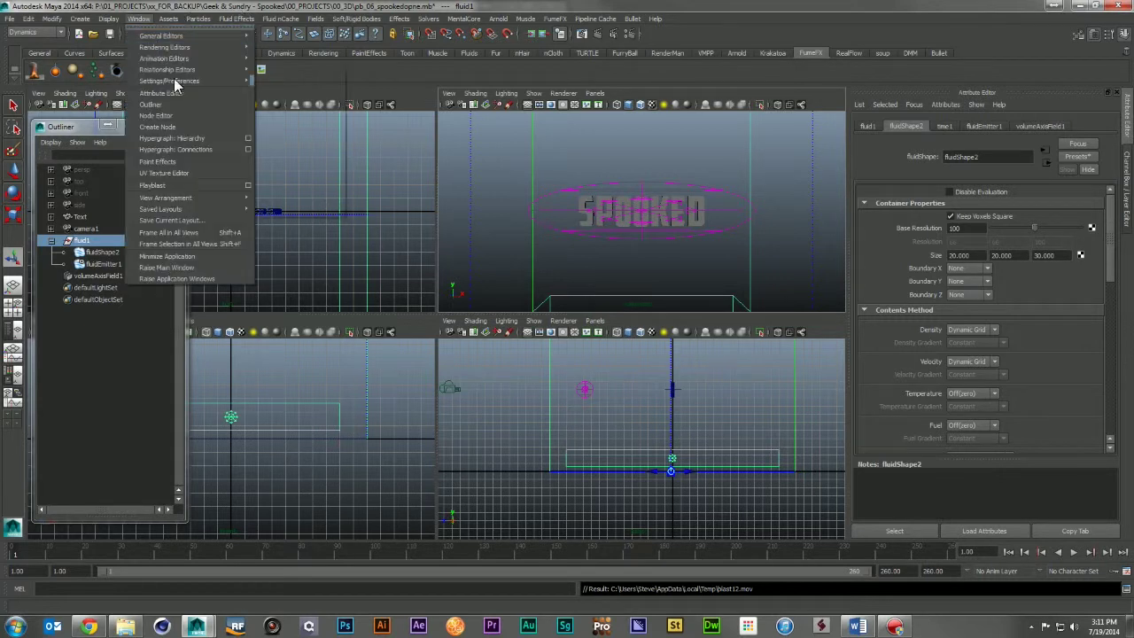
Step: Render the blast14 playblast, play and scrub it, close it, and rewind to frame 1
left_click(199, 188)
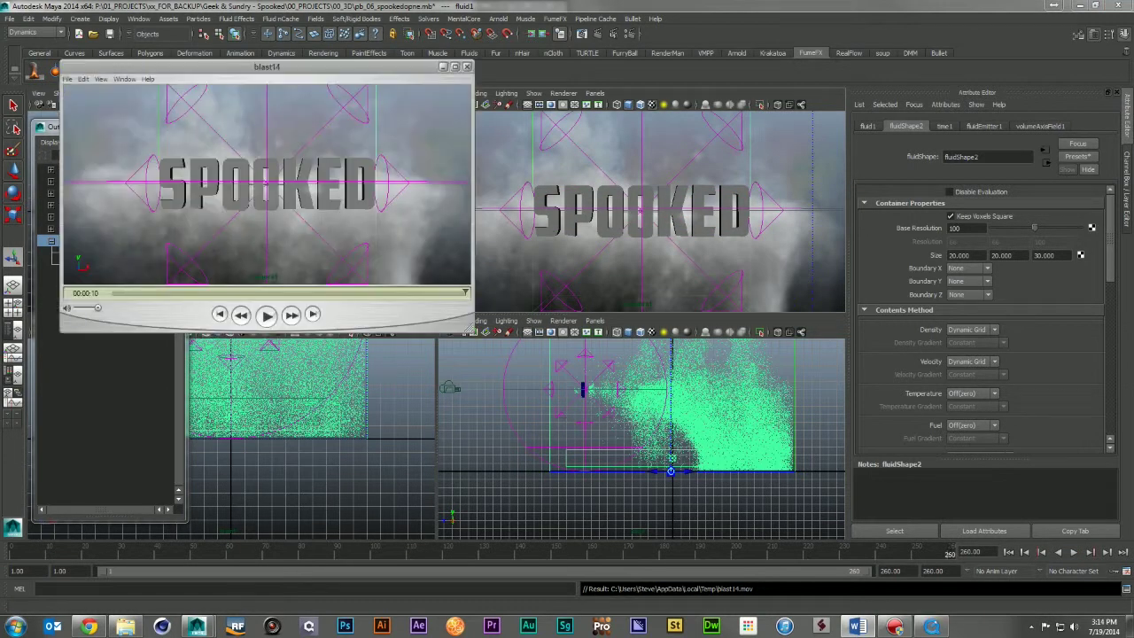
left_click(269, 316)
left_click_drag(360, 317, 735, 431)
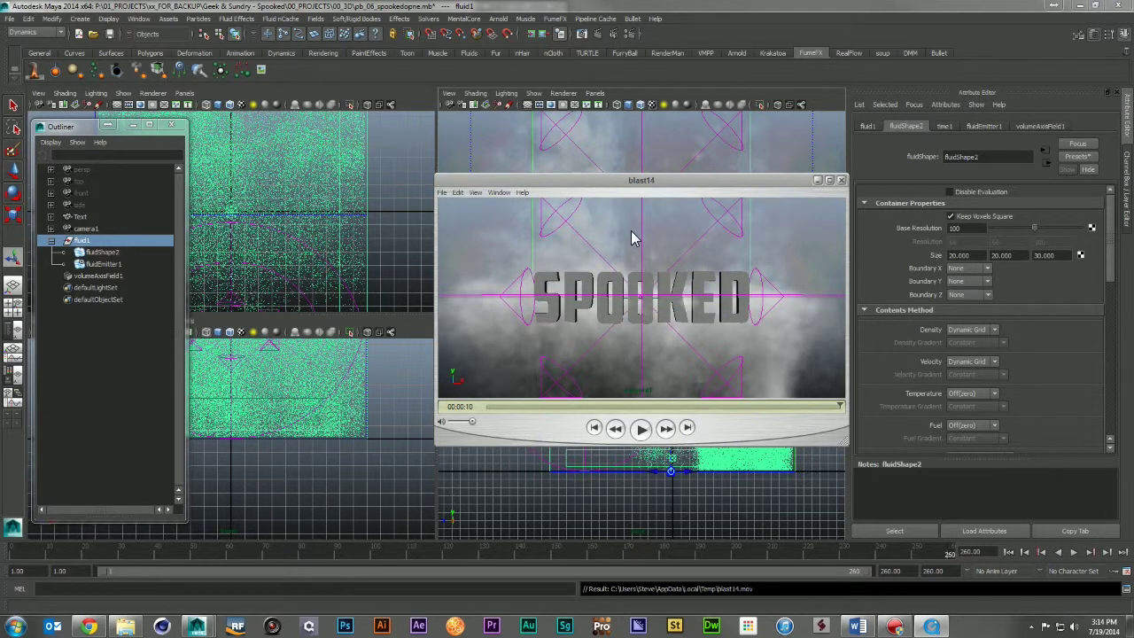
left_click_drag(801, 406, 823, 411)
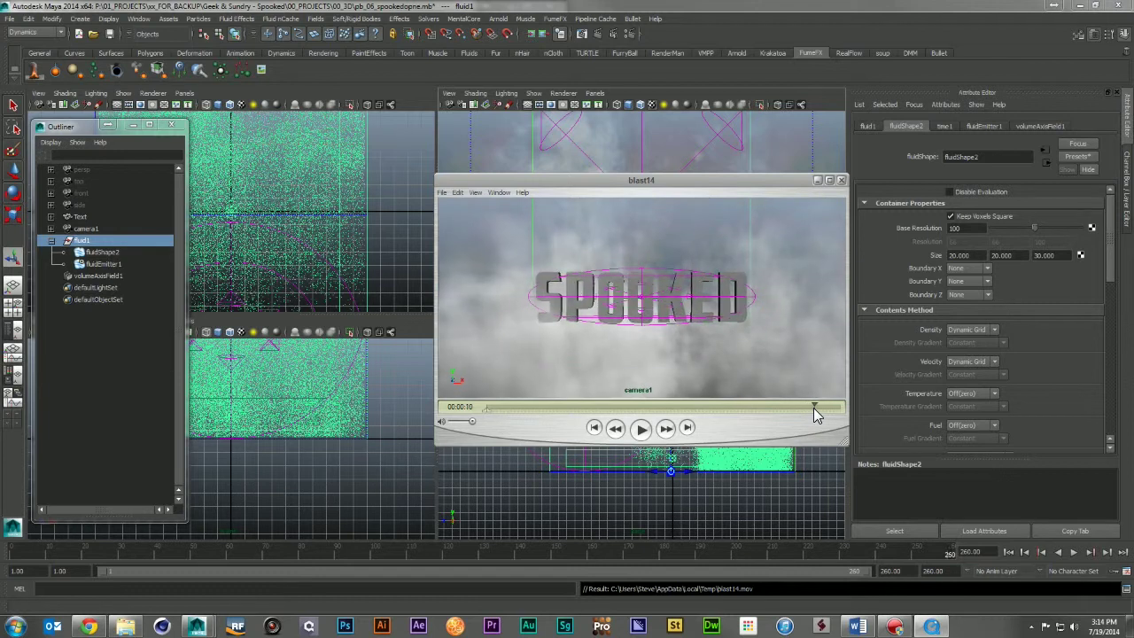
mouse_move(826, 410)
left_mouse_down()
mouse_move(835, 420)
mouse_move(827, 407)
mouse_move(837, 410)
left_mouse_up()
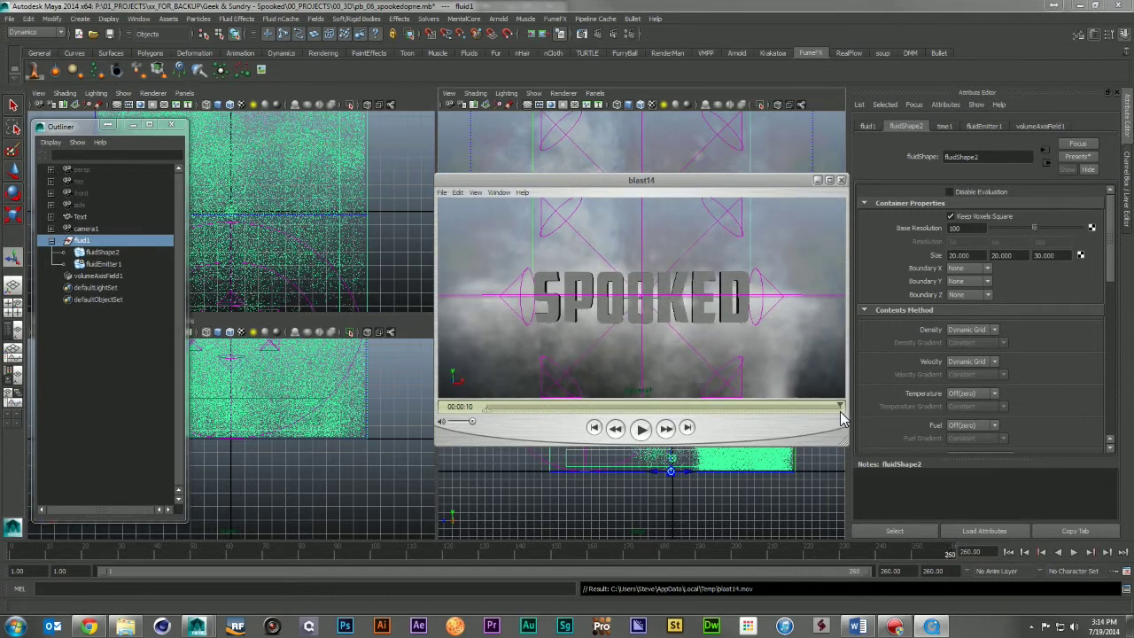
left_click(841, 182)
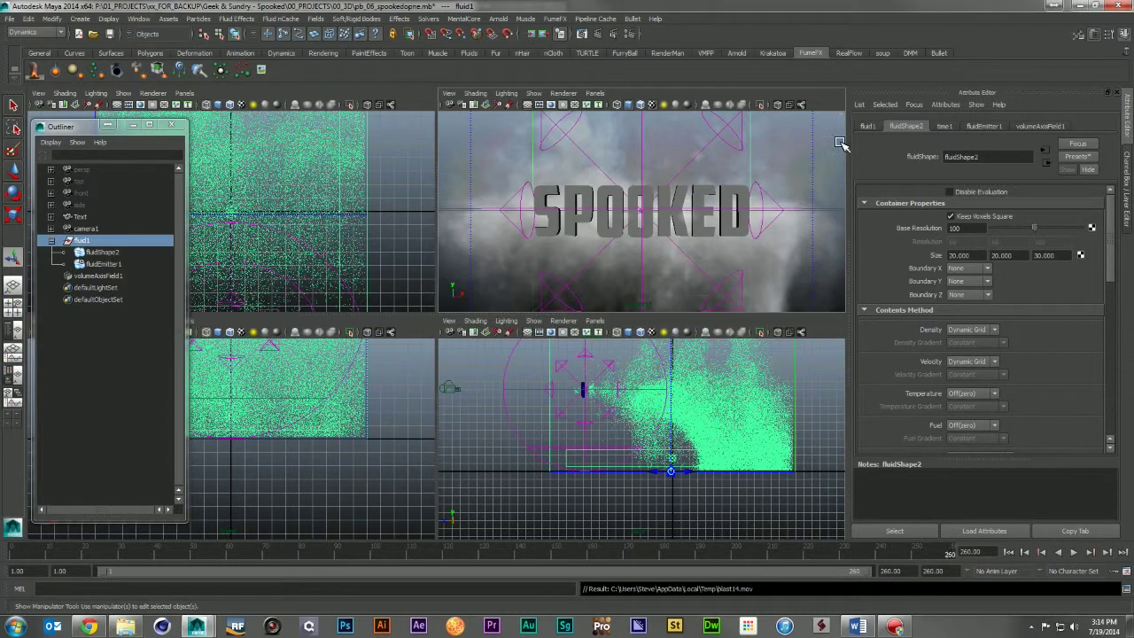
left_click(1009, 556)
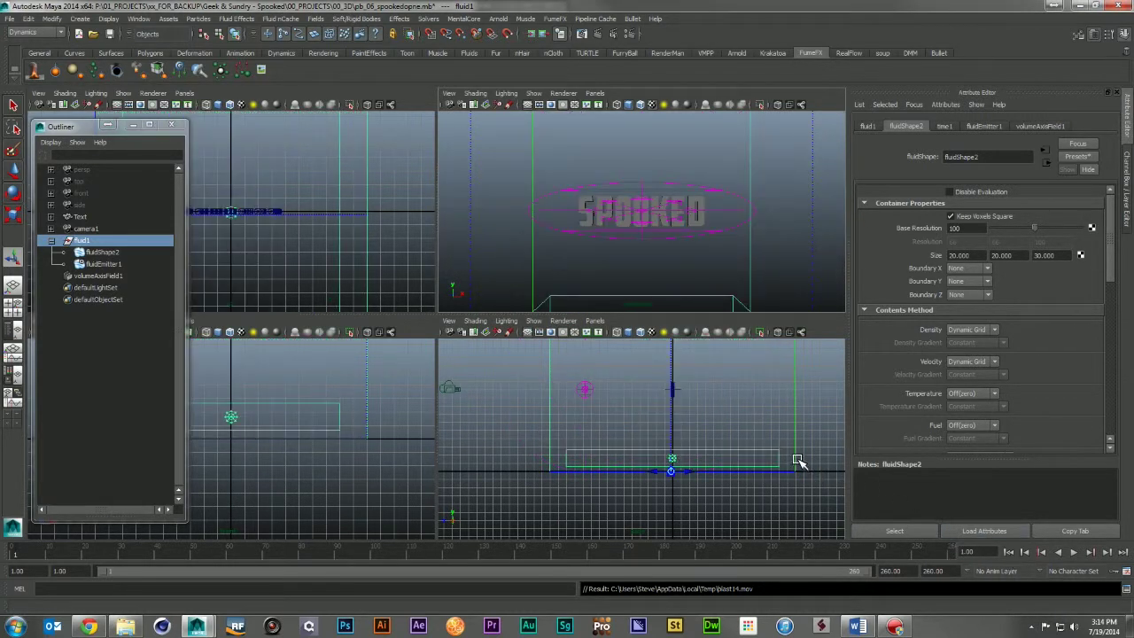
Step: Add a spot light to the scene and aim it by looking through it
right_click_drag(822, 406, 590, 393, "alt")
middle_click_drag(579, 397, 579, 443, "alt")
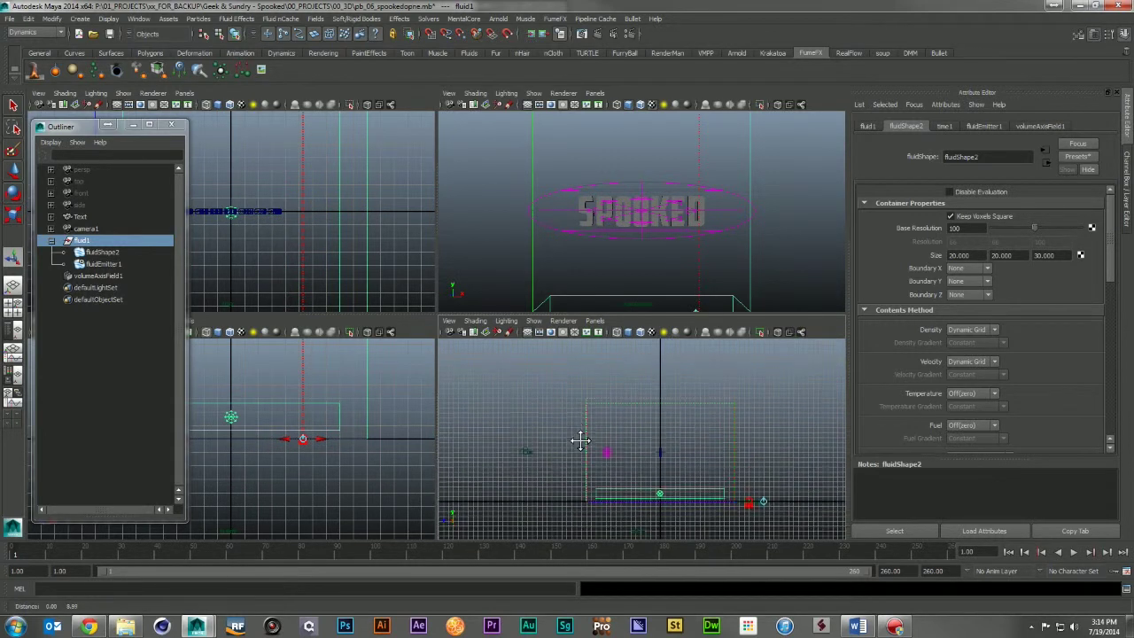
left_click(149, 21)
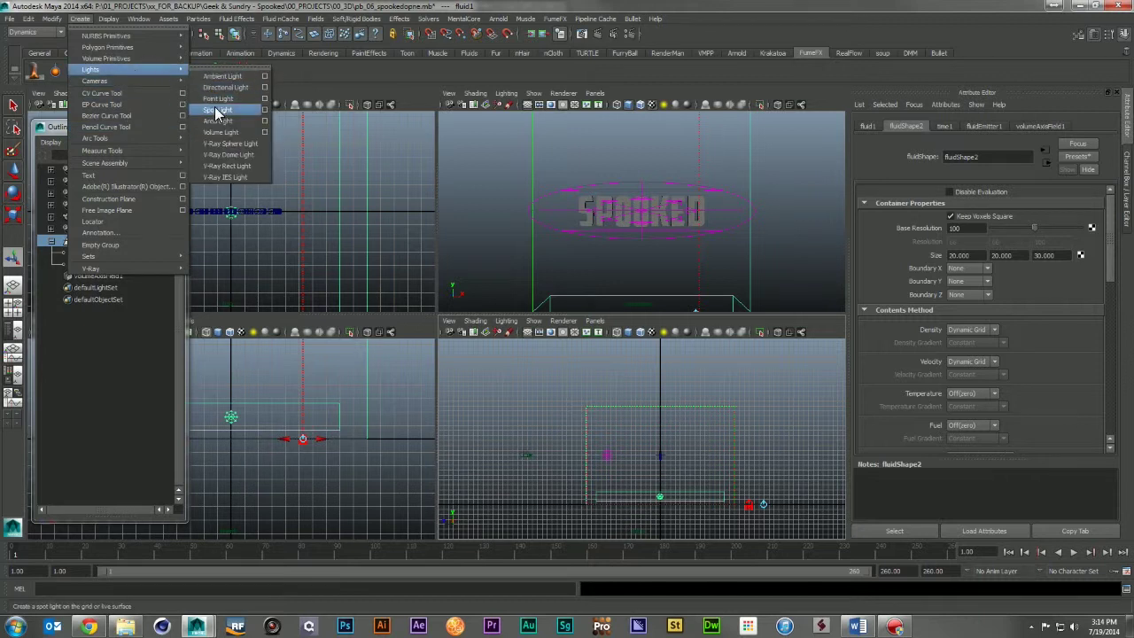
mouse_move(90, 69)
left_click(220, 113)
left_click(185, 93)
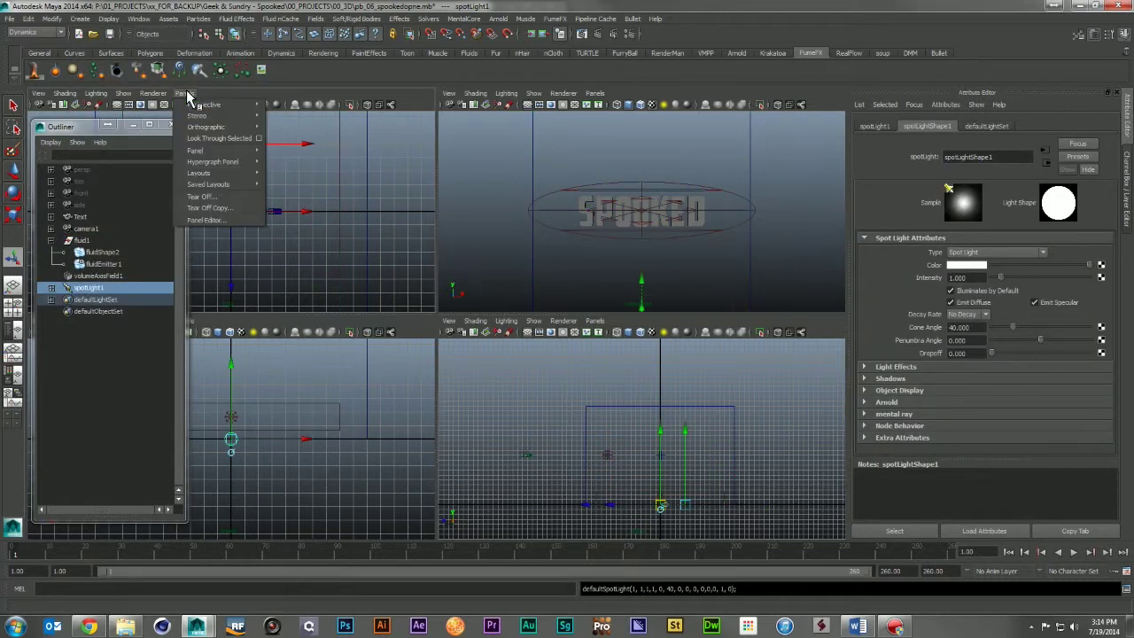
left_click(220, 139)
left_click(132, 125)
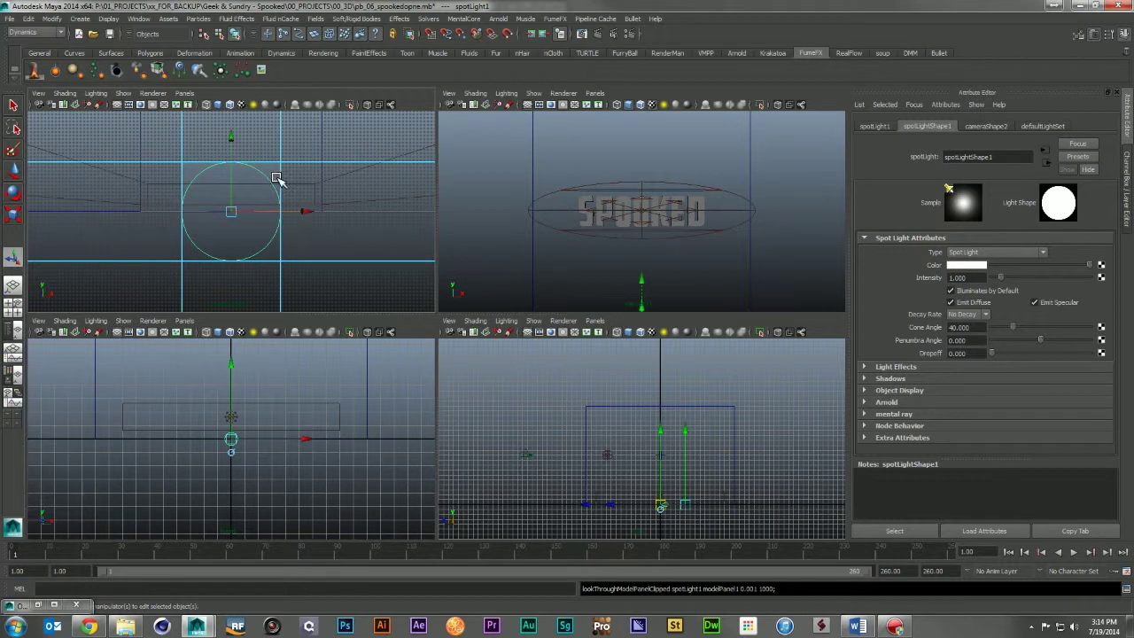
mouse_move(370, 202)
left_mouse_down("alt")
mouse_move(274, 177)
mouse_move(291, 183)
mouse_move(292, 220)
mouse_move(219, 209)
mouse_move(228, 222)
left_mouse_up("alt")
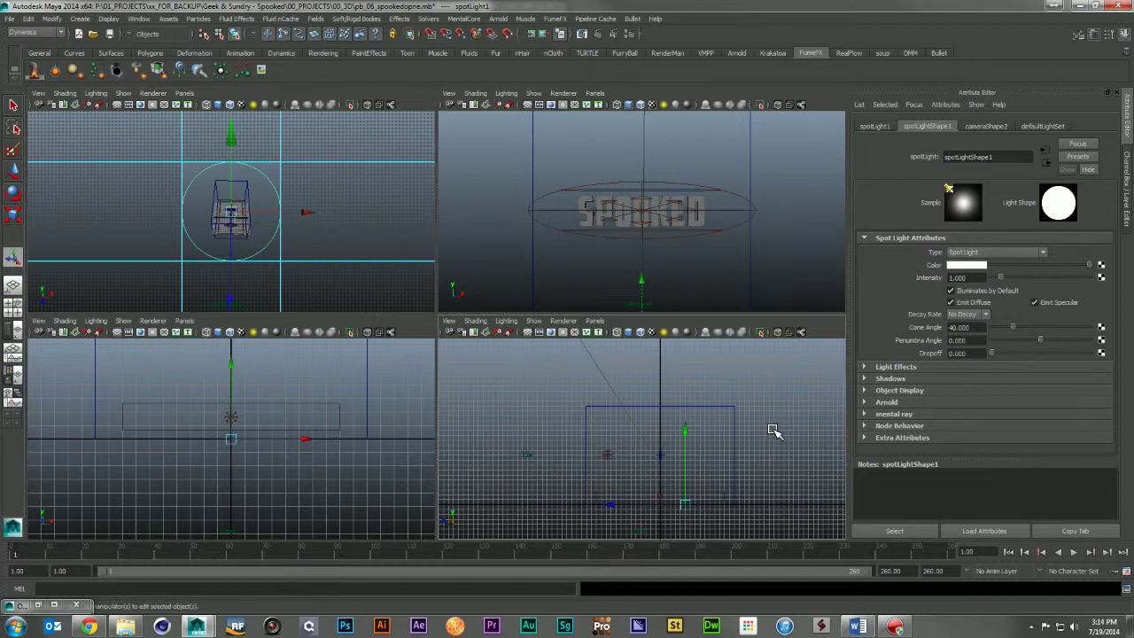
Step: Slide spotLight1 into place around the SPOOKED text, then show the Outliner
right_click_drag(771, 431, 319, 354, "alt")
mouse_move(319, 354)
middle_mouse_down("alt")
mouse_move(533, 438)
mouse_move(556, 460)
middle_mouse_up("alt")
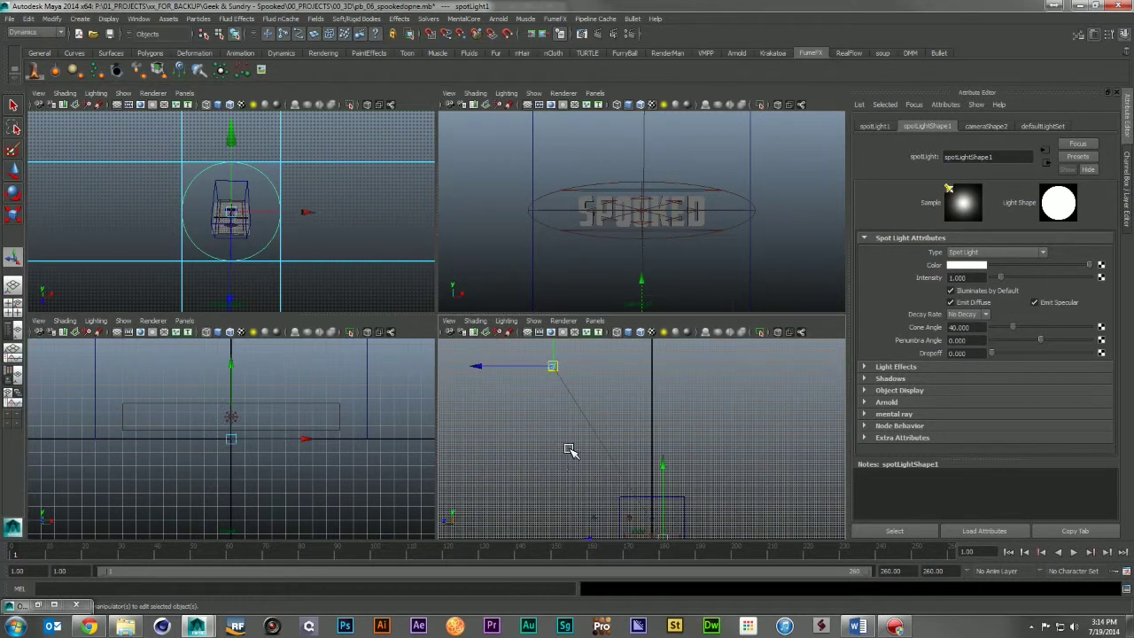
left_click_drag(476, 367, 518, 373)
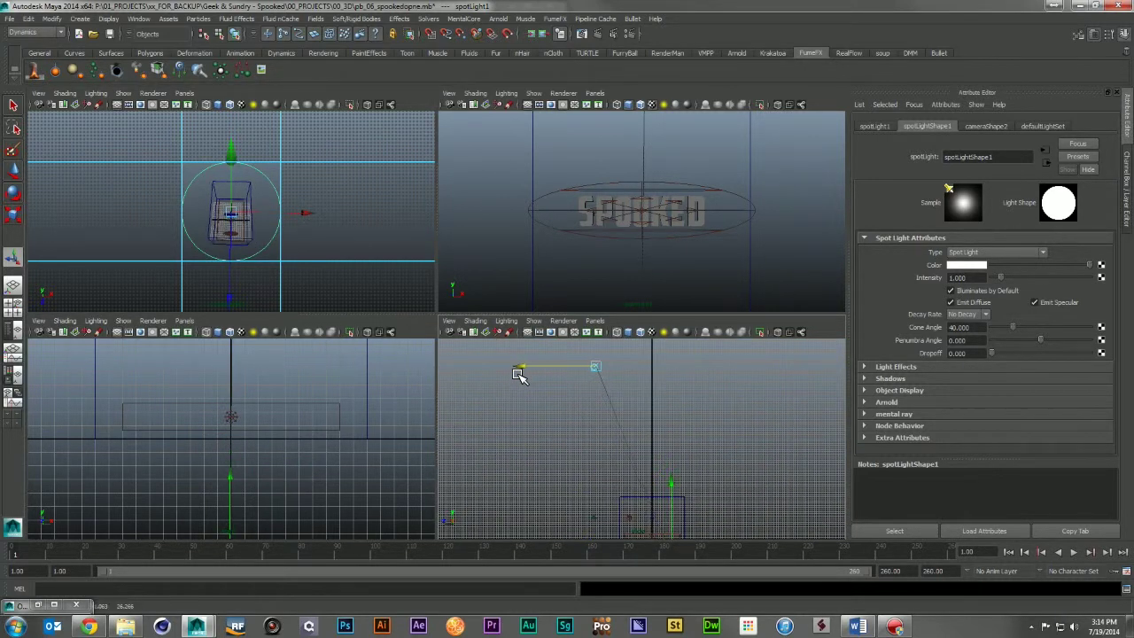
middle_click_drag(663, 443, 683, 387, "alt")
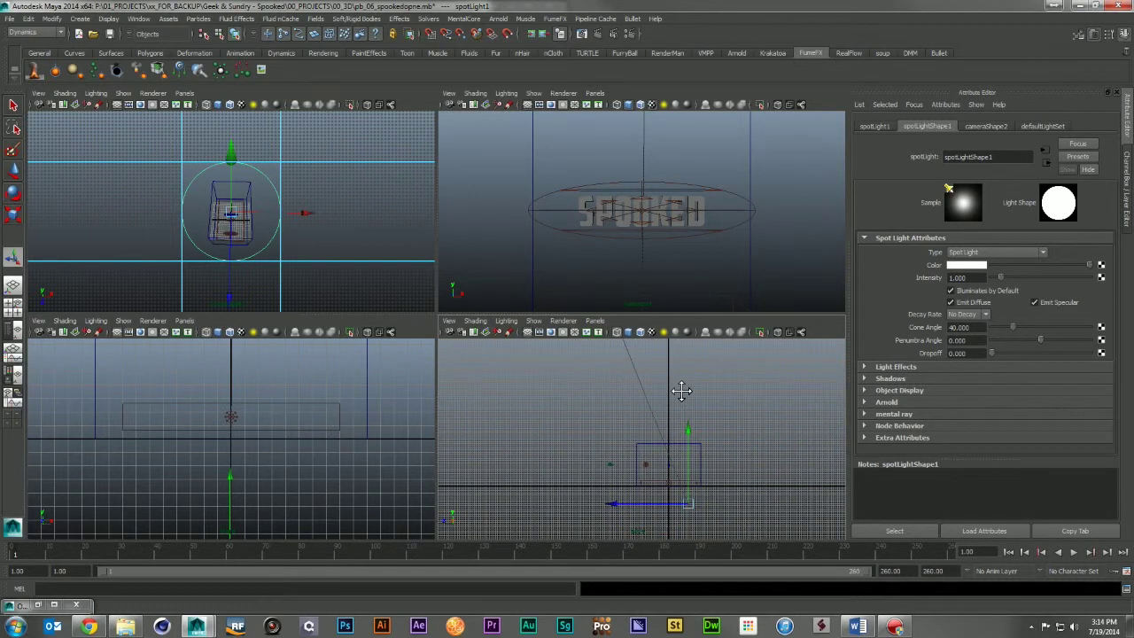
left_click_drag(635, 496, 611, 507)
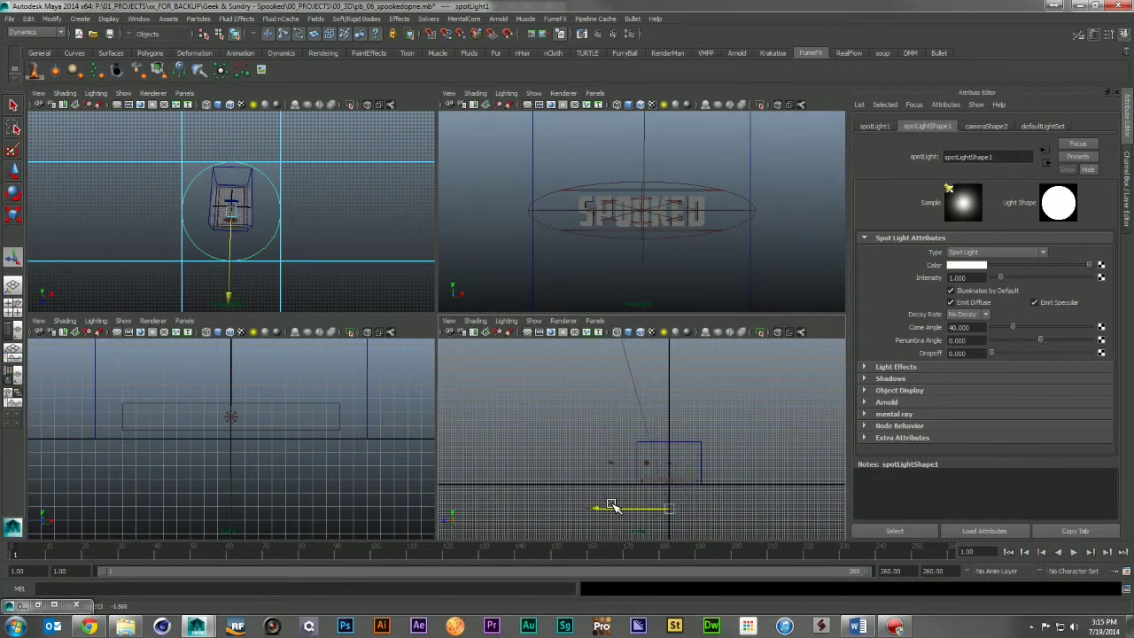
left_click(423, 105)
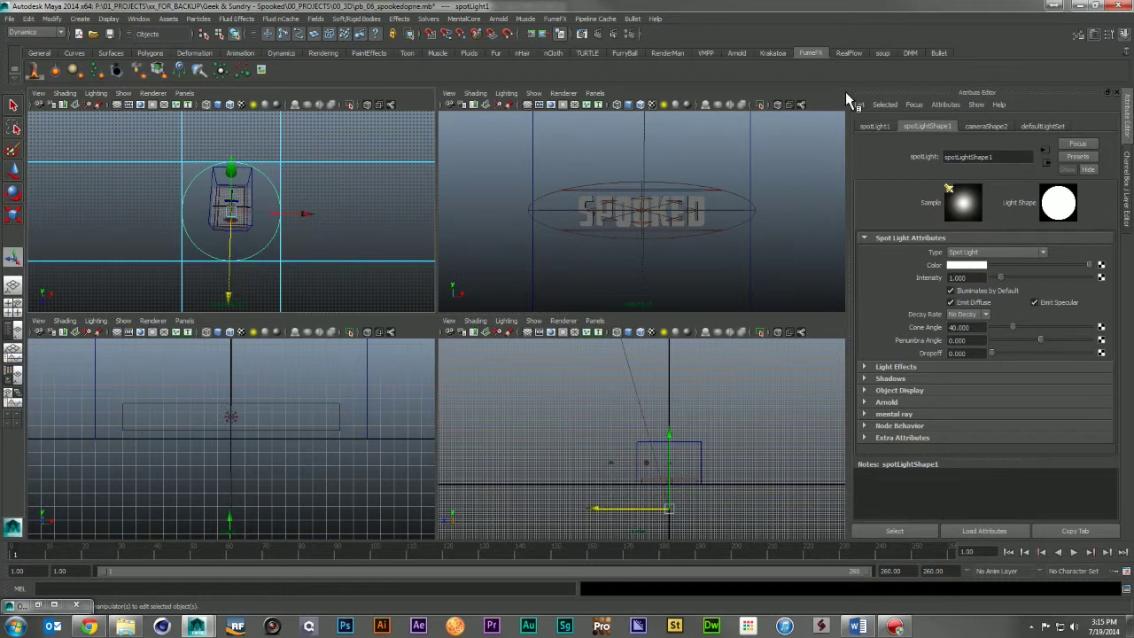
left_click(138, 18)
left_click(168, 132)
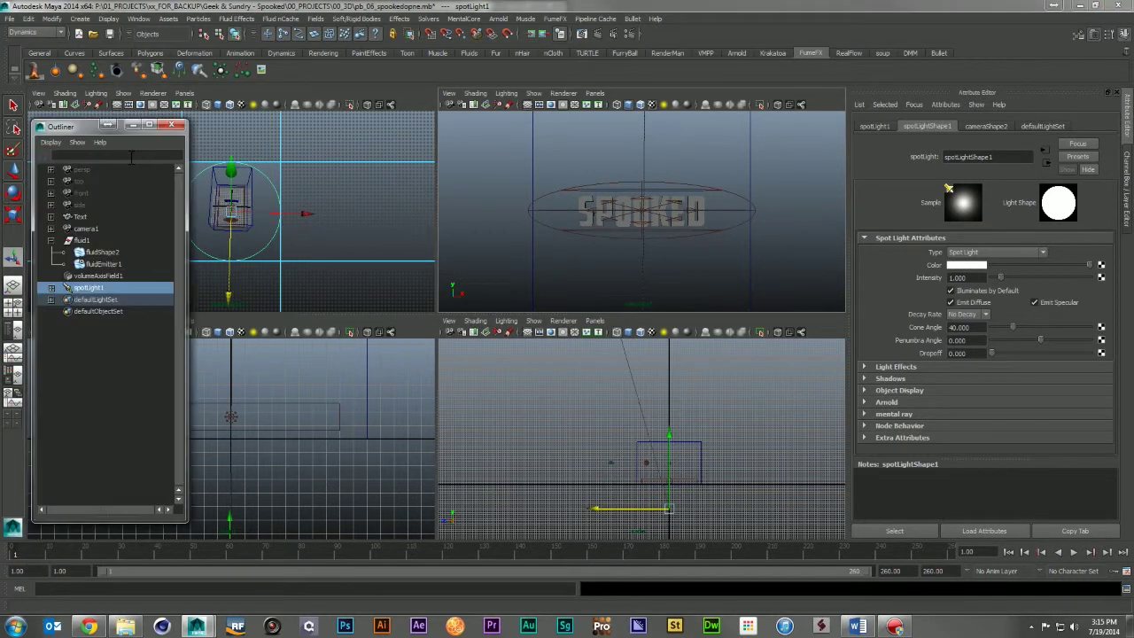
Step: In Hypershade, create a Lambert material and rename it matte
left_click(139, 19)
mouse_move(165, 47)
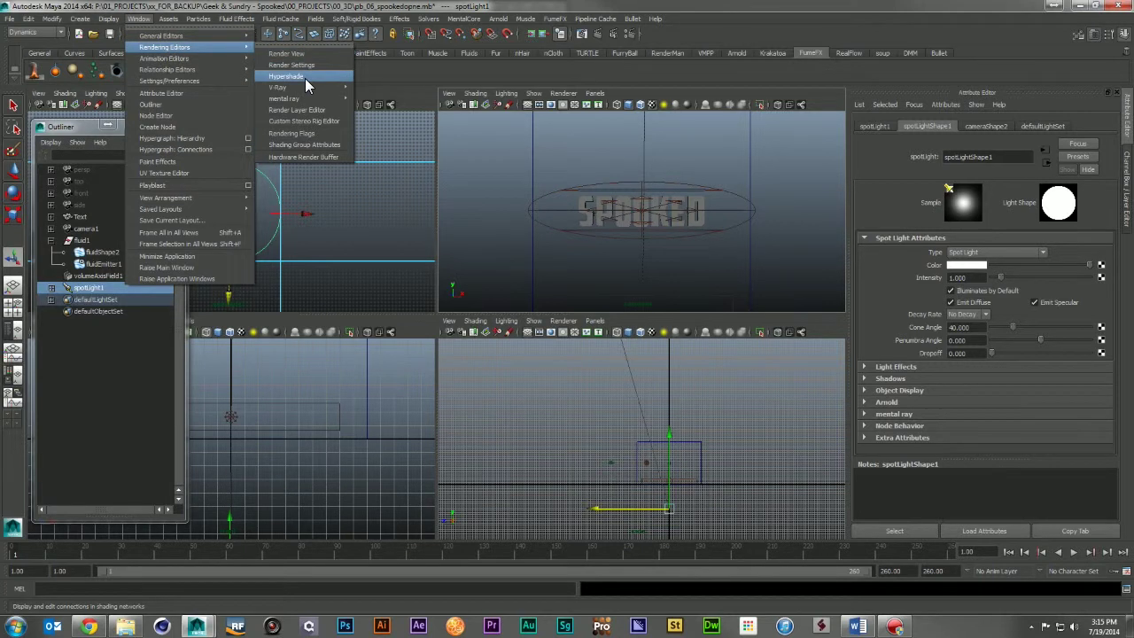
left_click(305, 76)
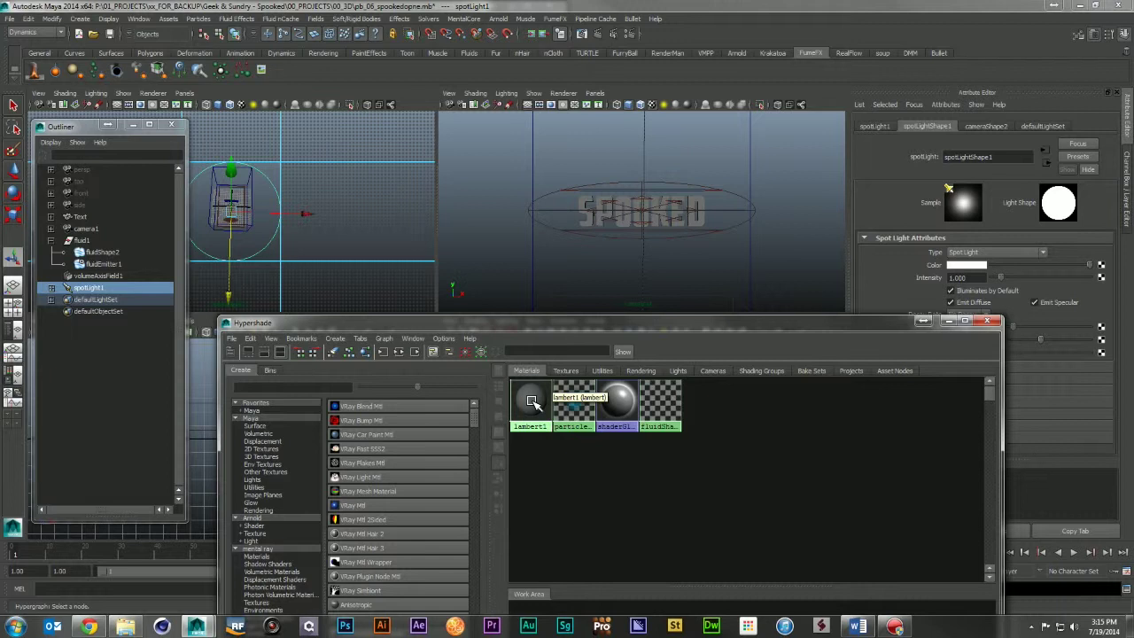
scroll(442, 494, "down", 2)
scroll(442, 495, "down", 2)
scroll(442, 495, "down", 1)
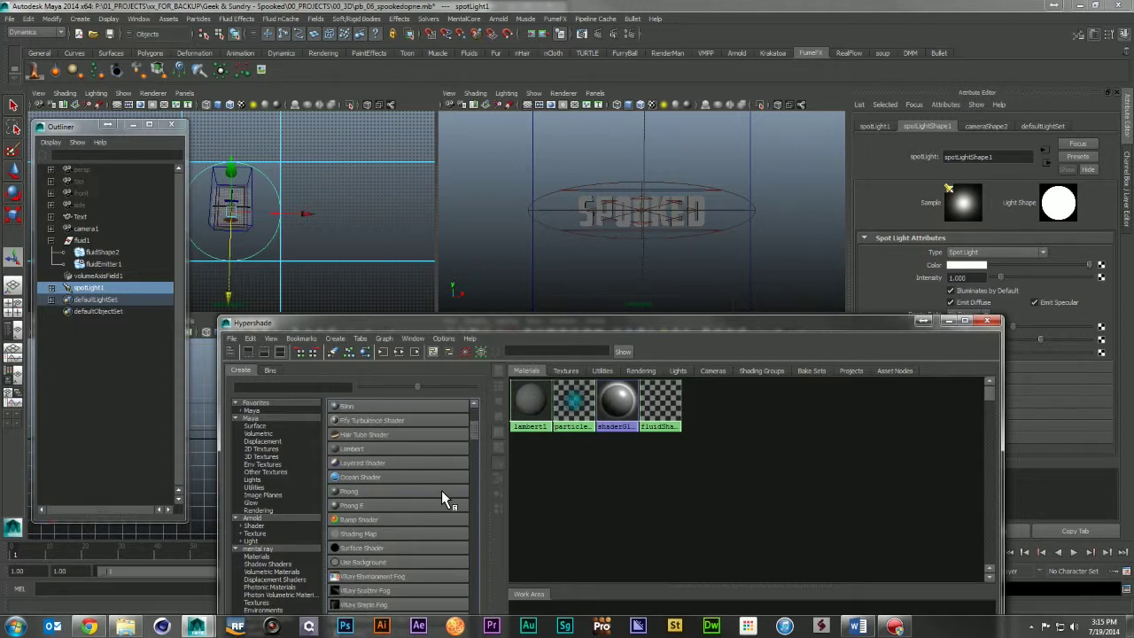
left_click(350, 450)
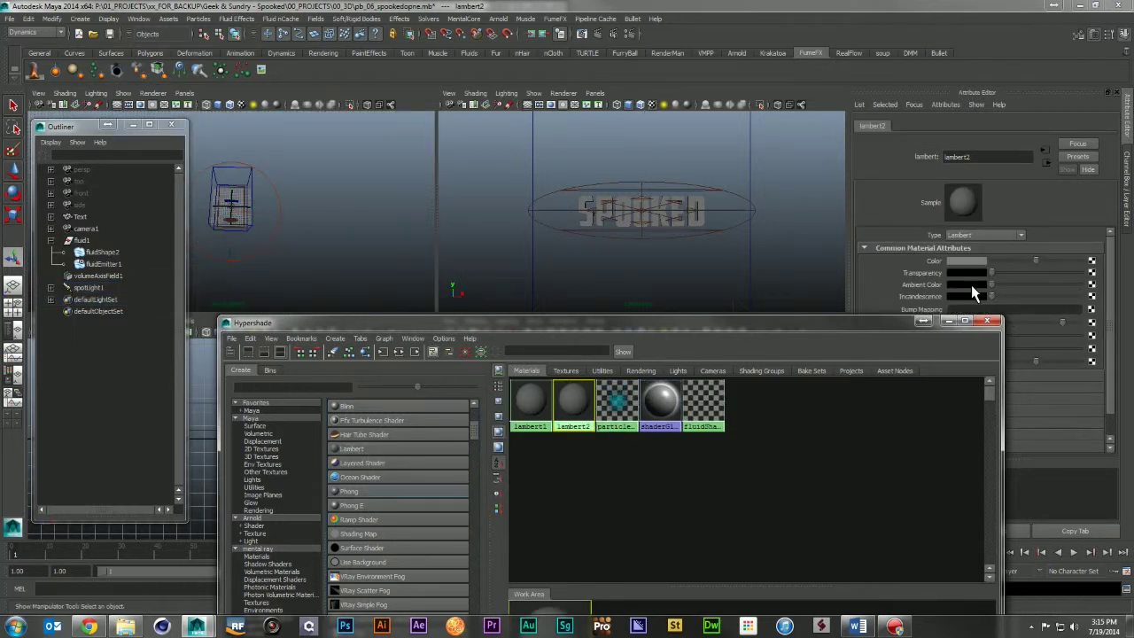
double_click(961, 156)
type("matte")
key("Return")
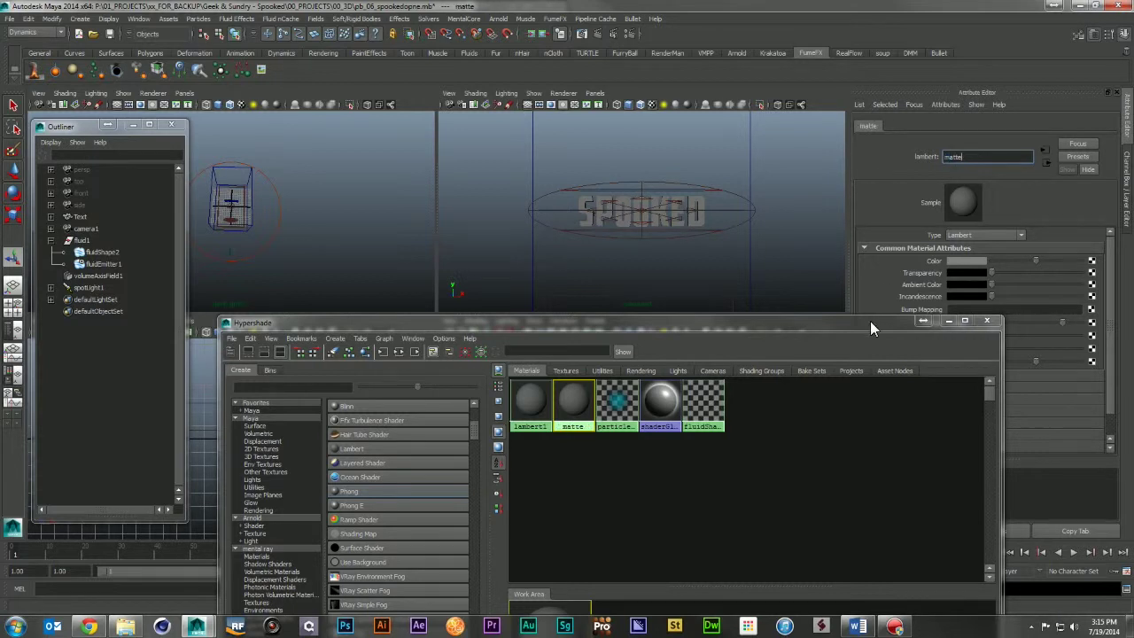
Step: Set the matte material's Matte Opacity Mode to Black Hole
left_click_drag(869, 319, 618, 257)
scroll(895, 314, "down", 2)
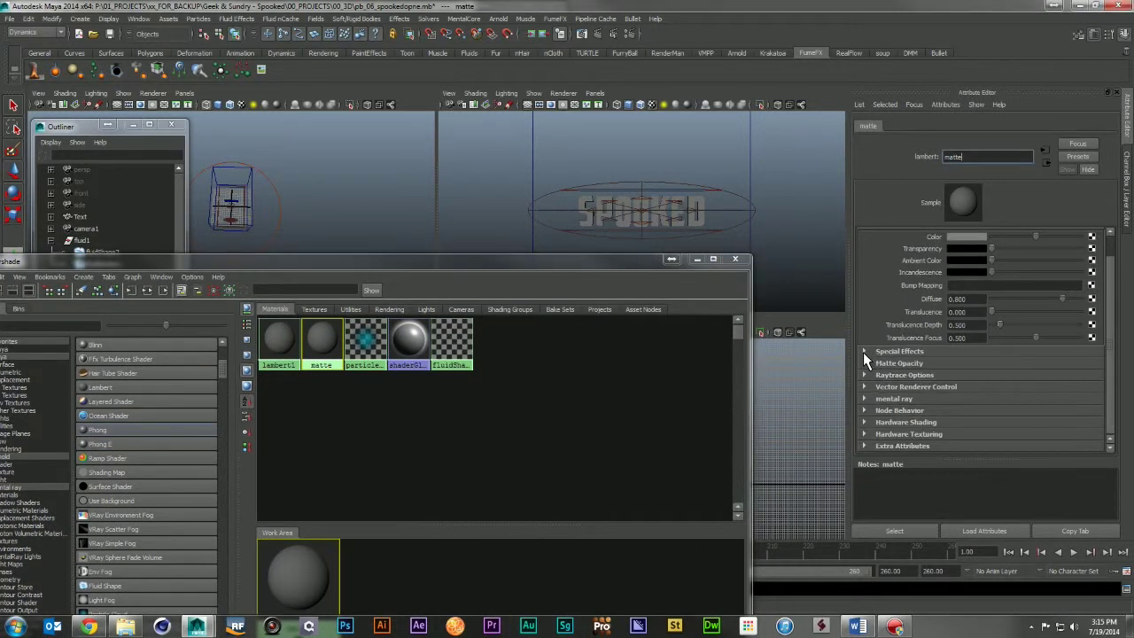
left_click(864, 351)
left_click(874, 352)
left_click(864, 364)
left_click(969, 376)
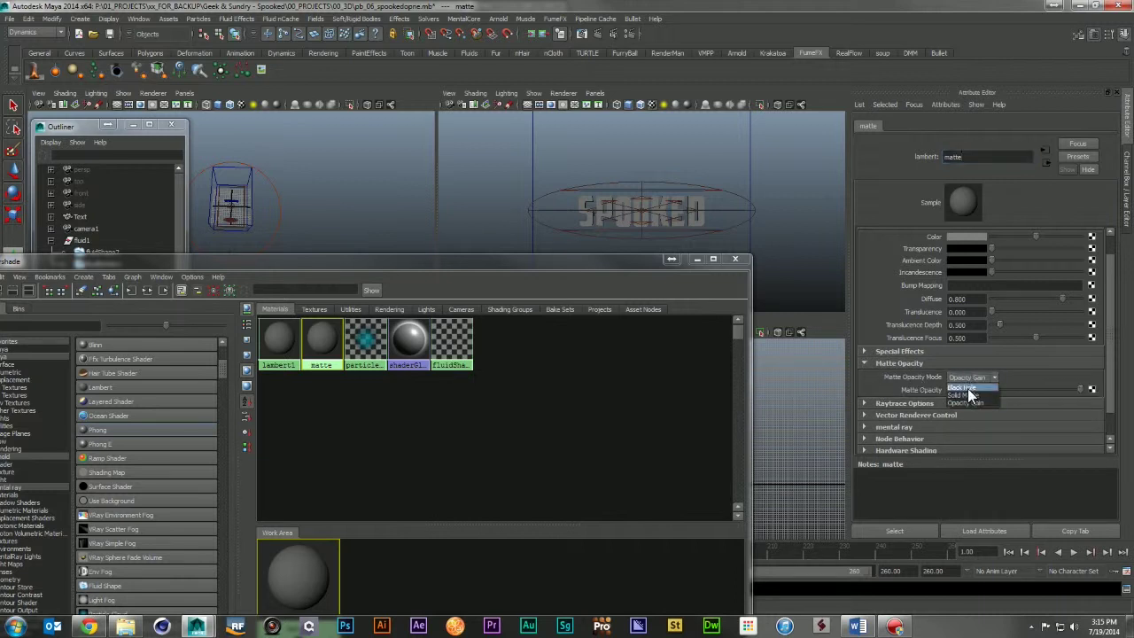
left_click(967, 389)
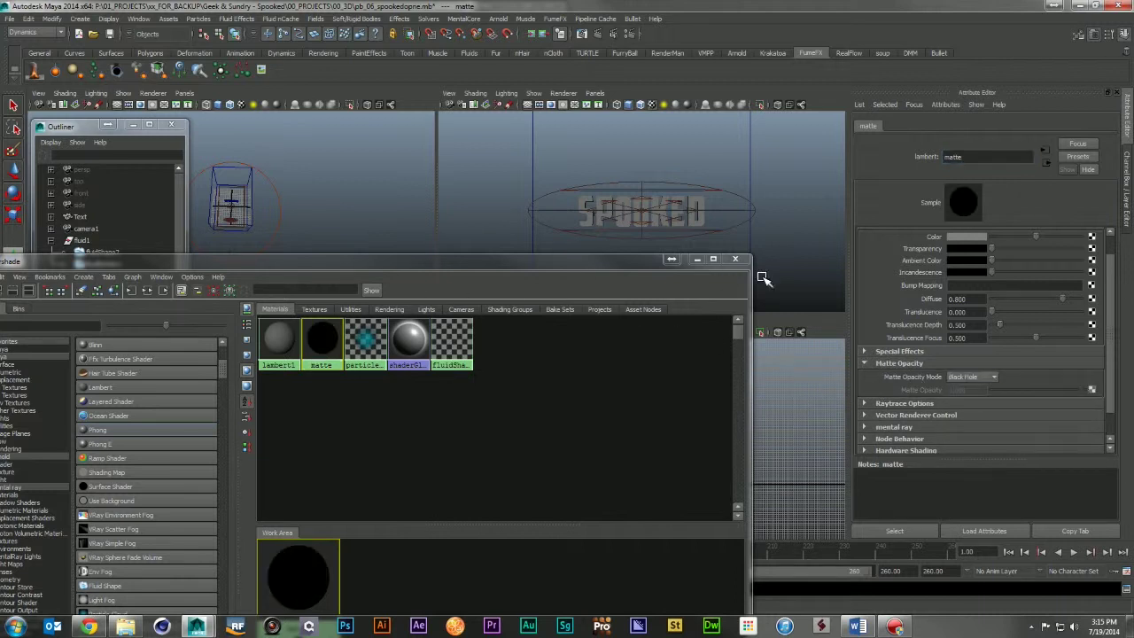
Step: Select the SPOOKED text and assign the matte material to it
left_click(738, 260)
left_click(703, 224)
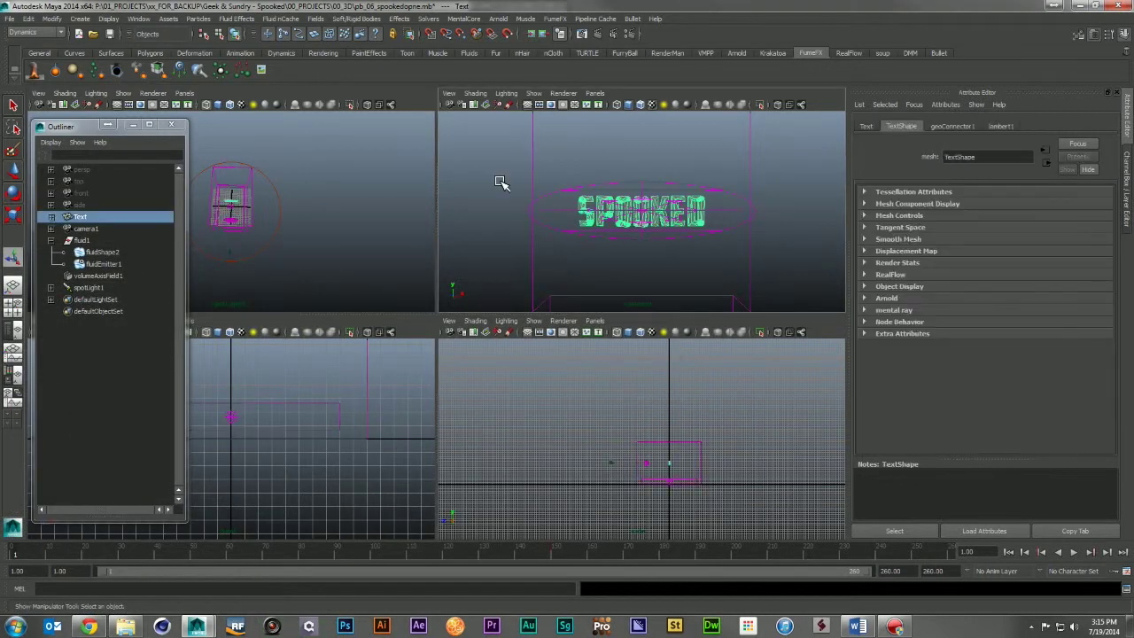
left_click(140, 19)
mouse_move(165, 47)
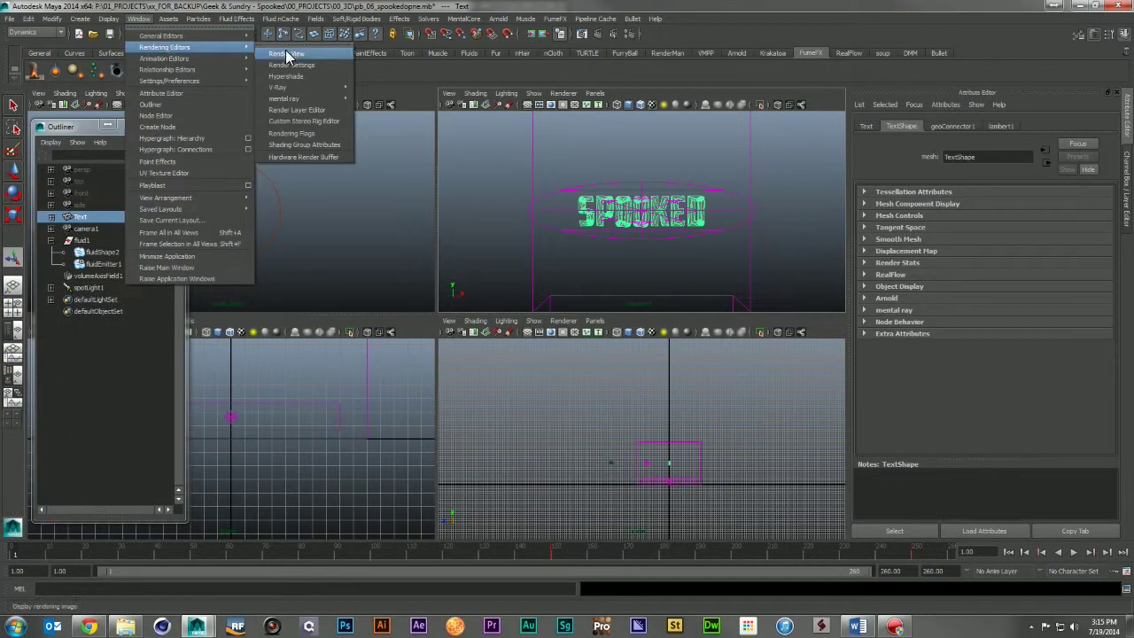
left_click(295, 77)
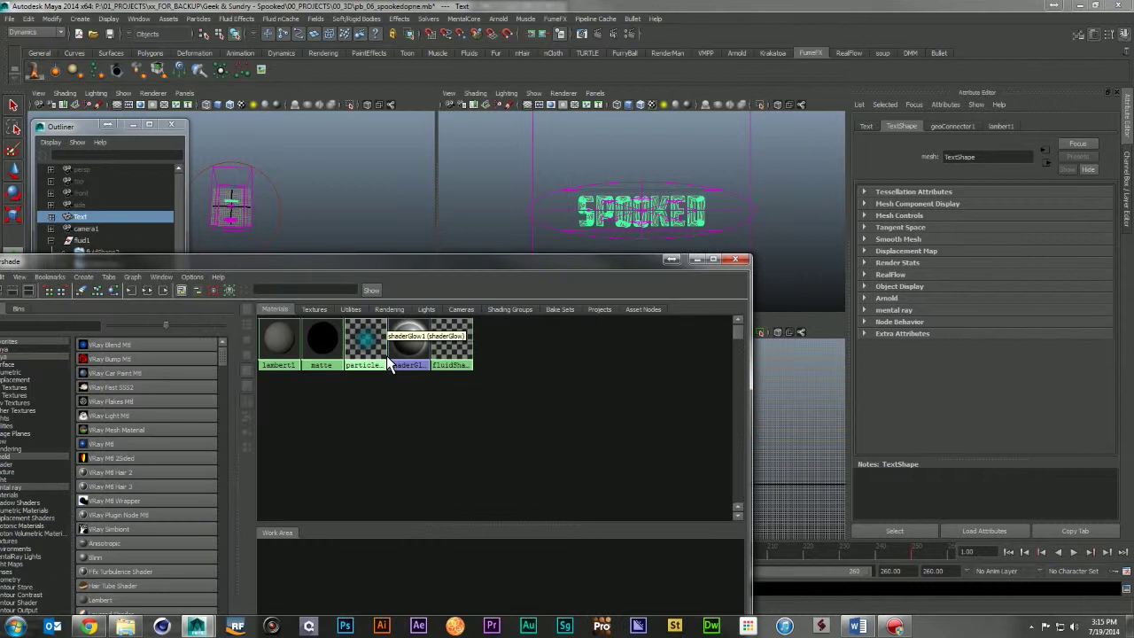
right_click(332, 344)
left_click(306, 395)
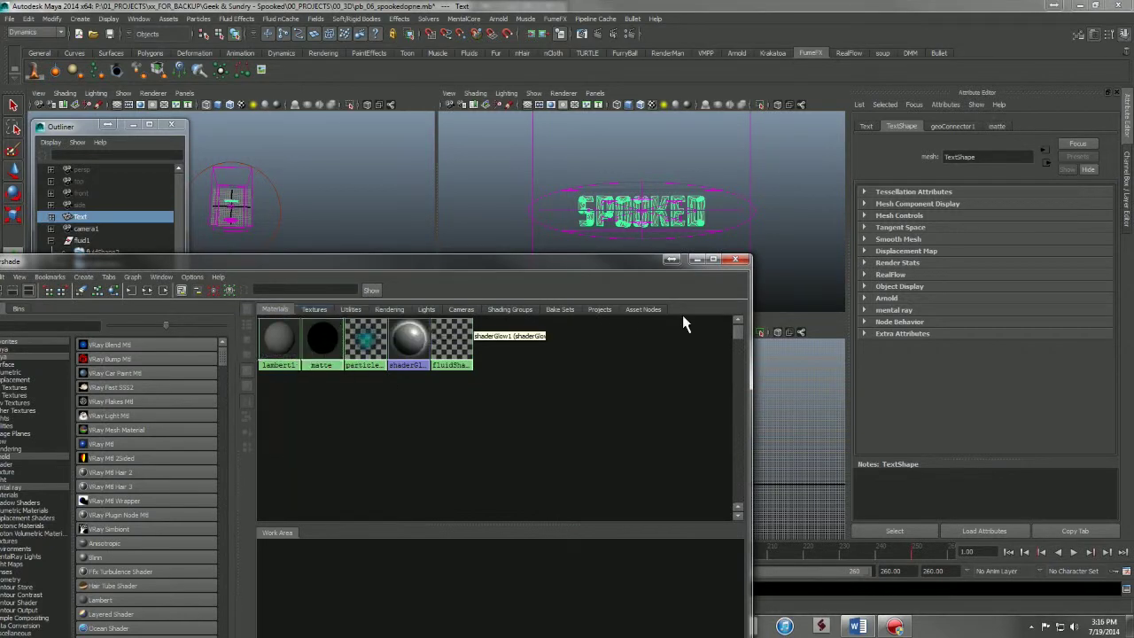
Step: Reselect the text, reassign matte, close Hypershade, and render the current frame
left_click(758, 237)
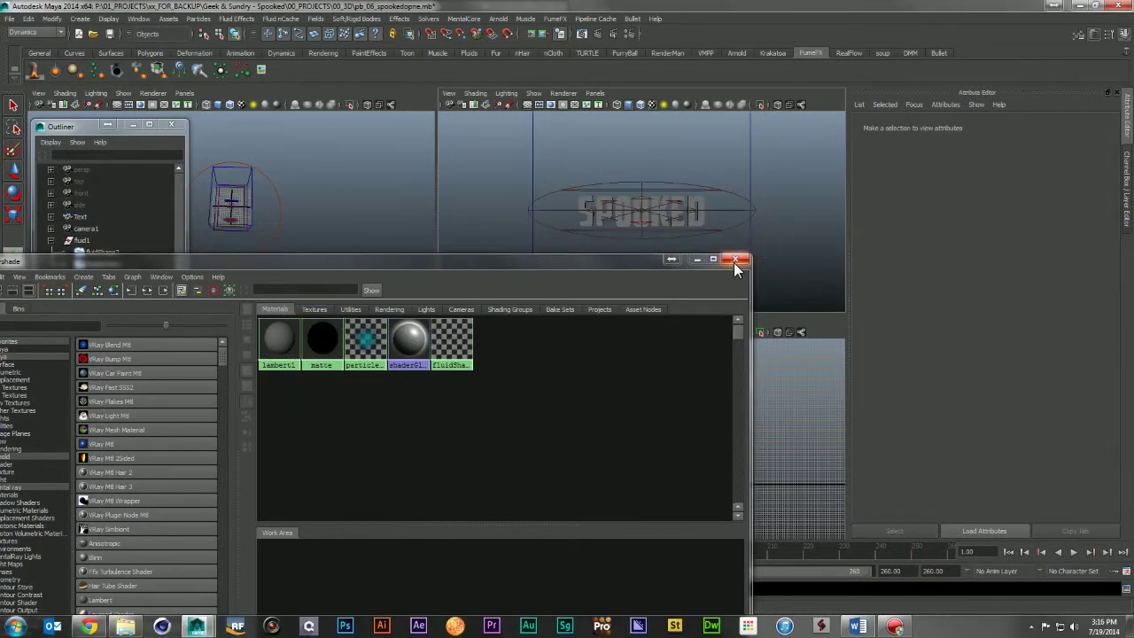
left_click(707, 218)
left_click(320, 338)
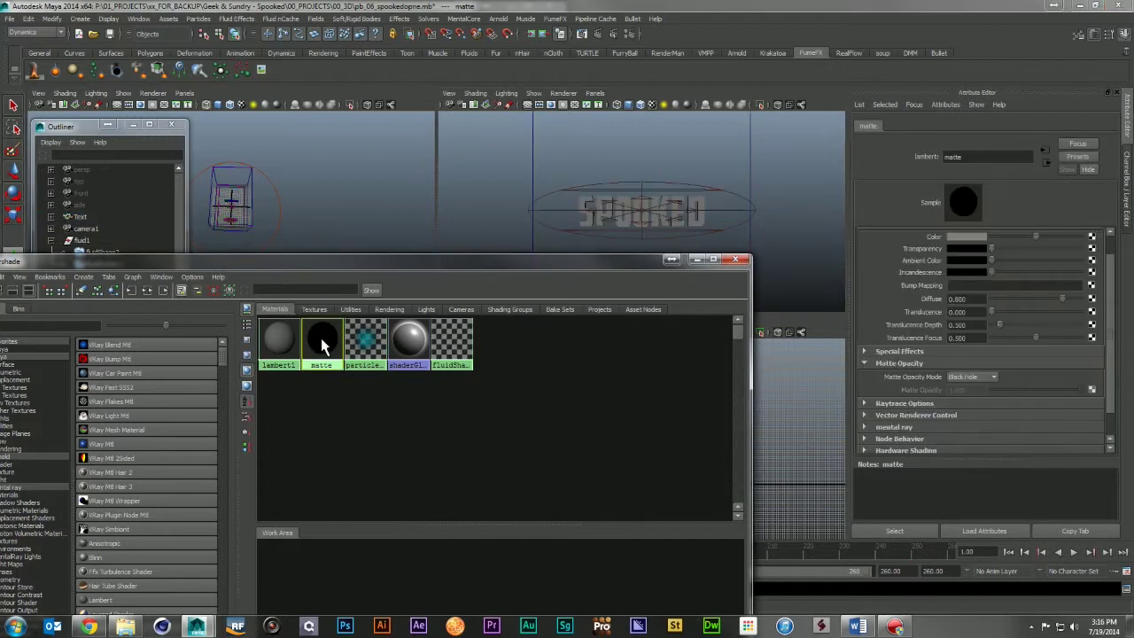
right_click(321, 337)
left_click(714, 232)
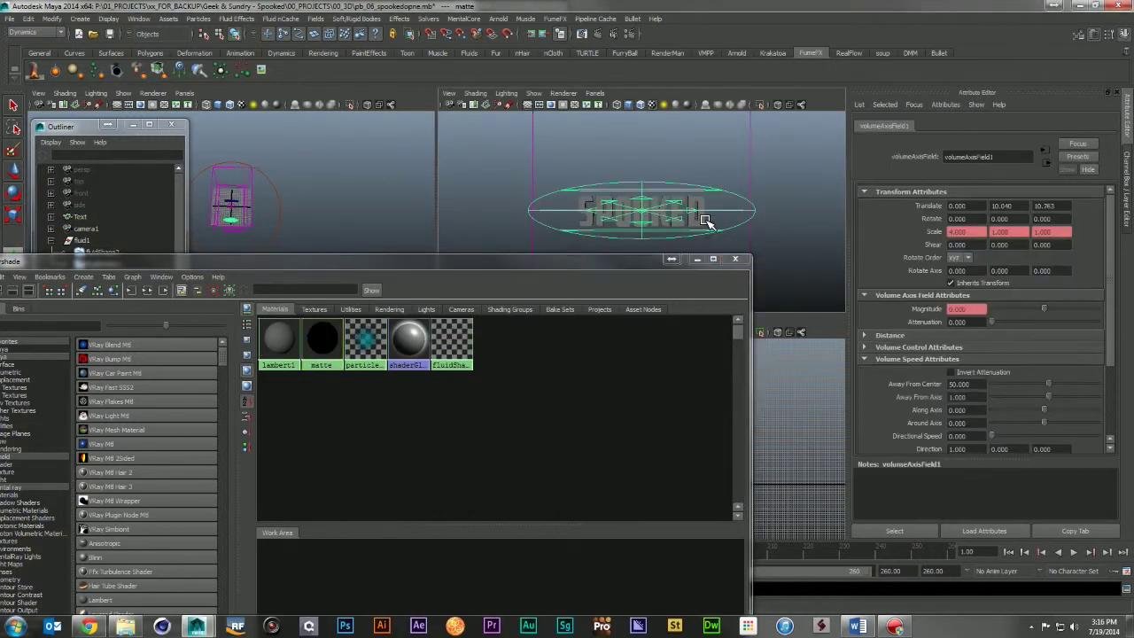
left_click(693, 229)
left_click(696, 232)
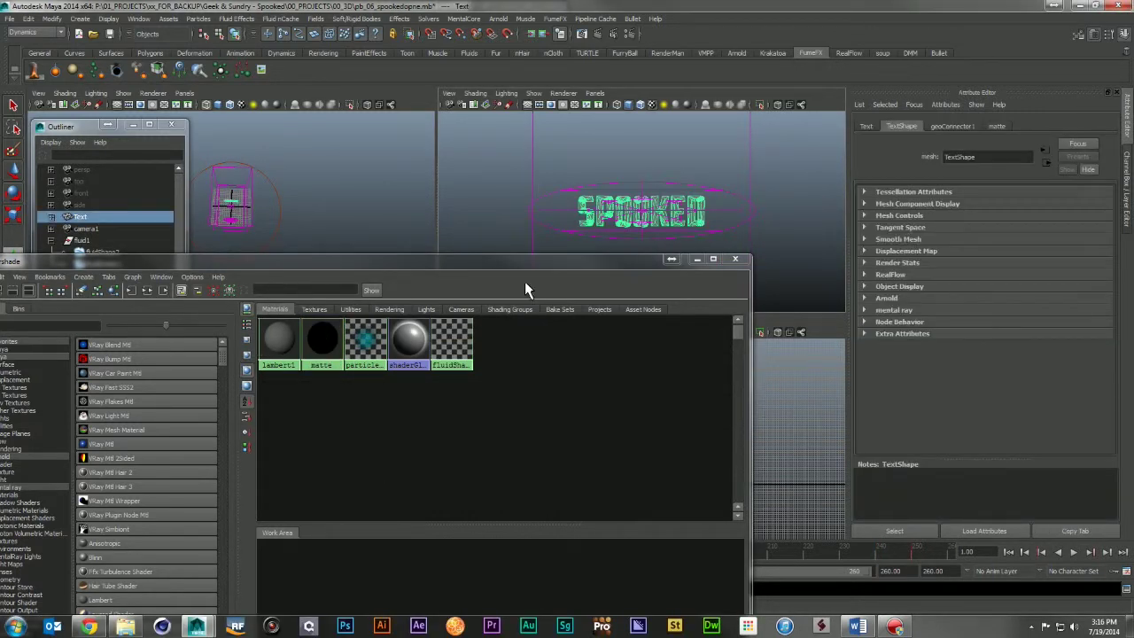
right_click(314, 349)
left_click(292, 391)
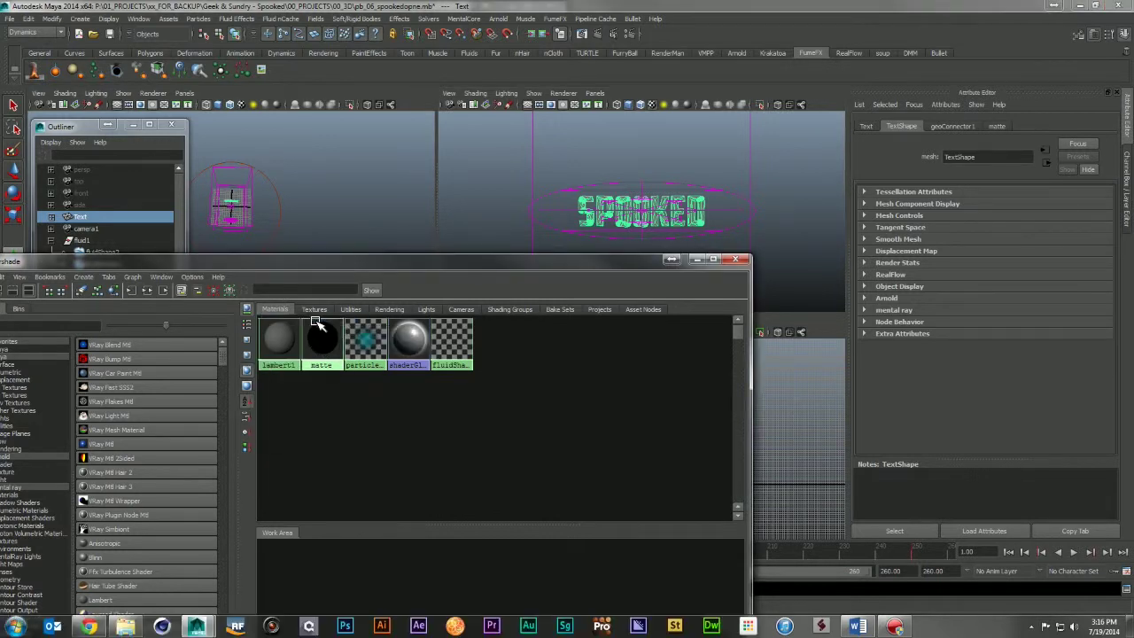
left_click(734, 259)
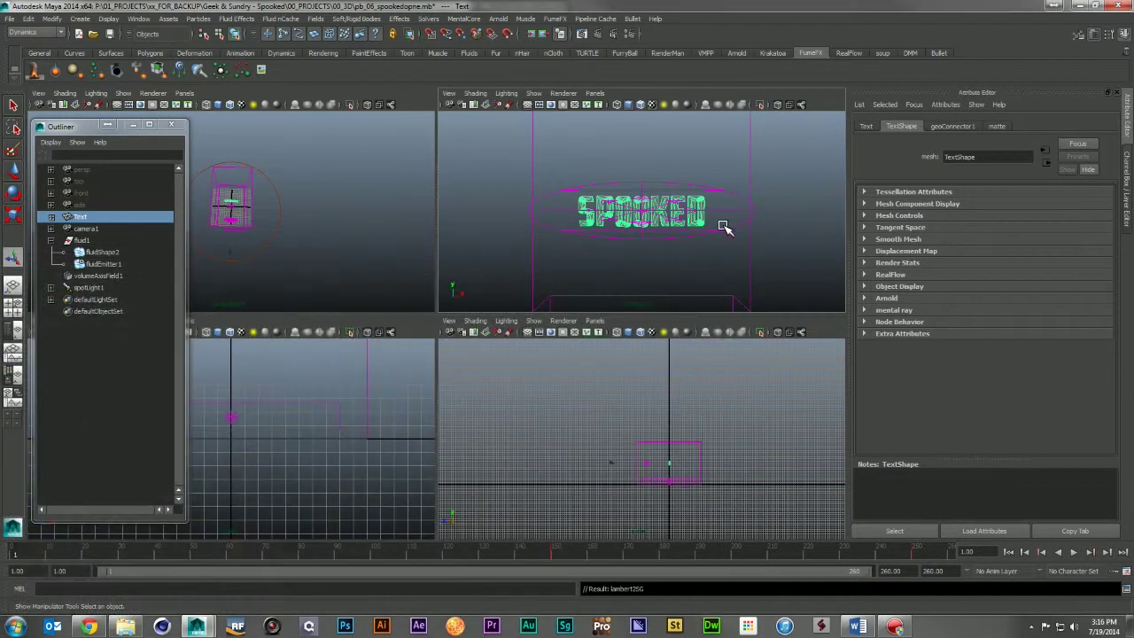
left_click(765, 183)
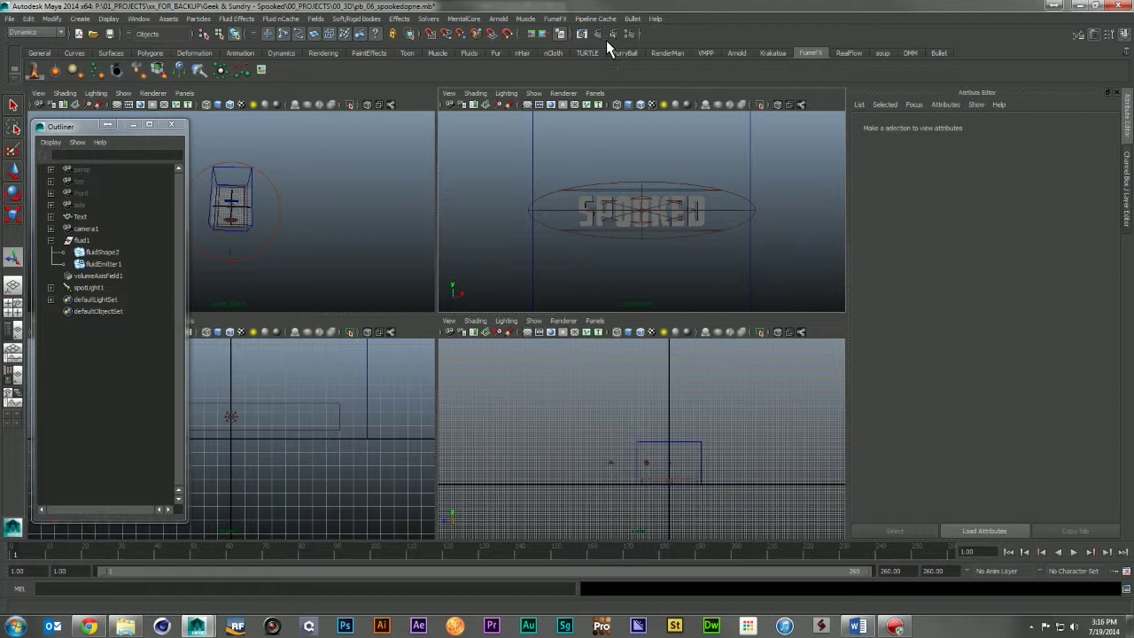
left_click(581, 33)
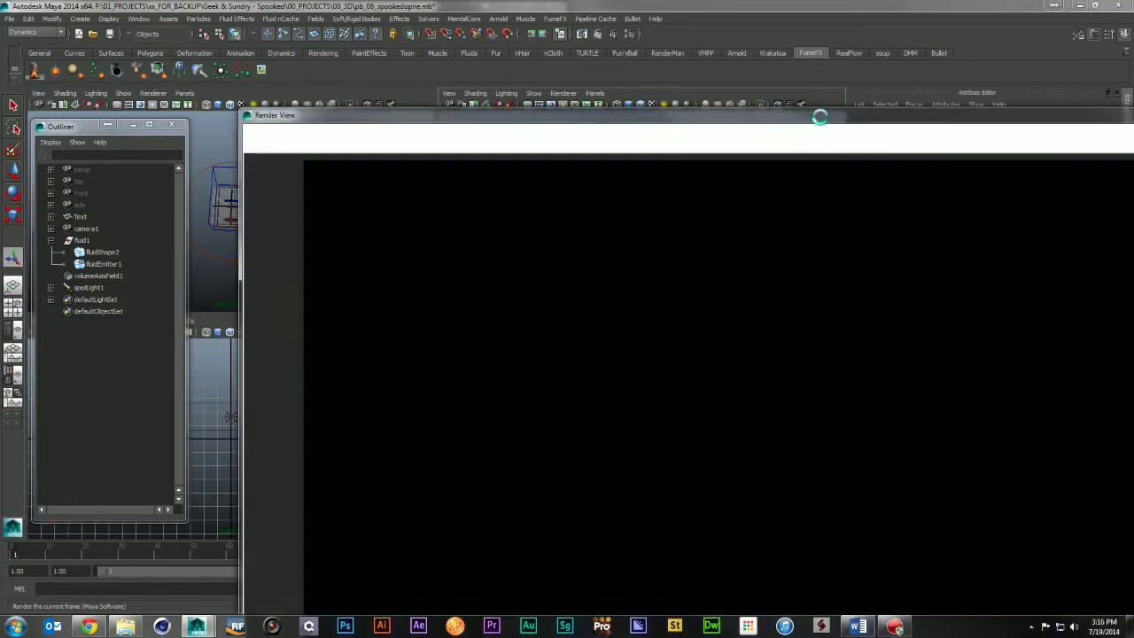
double_click(816, 112)
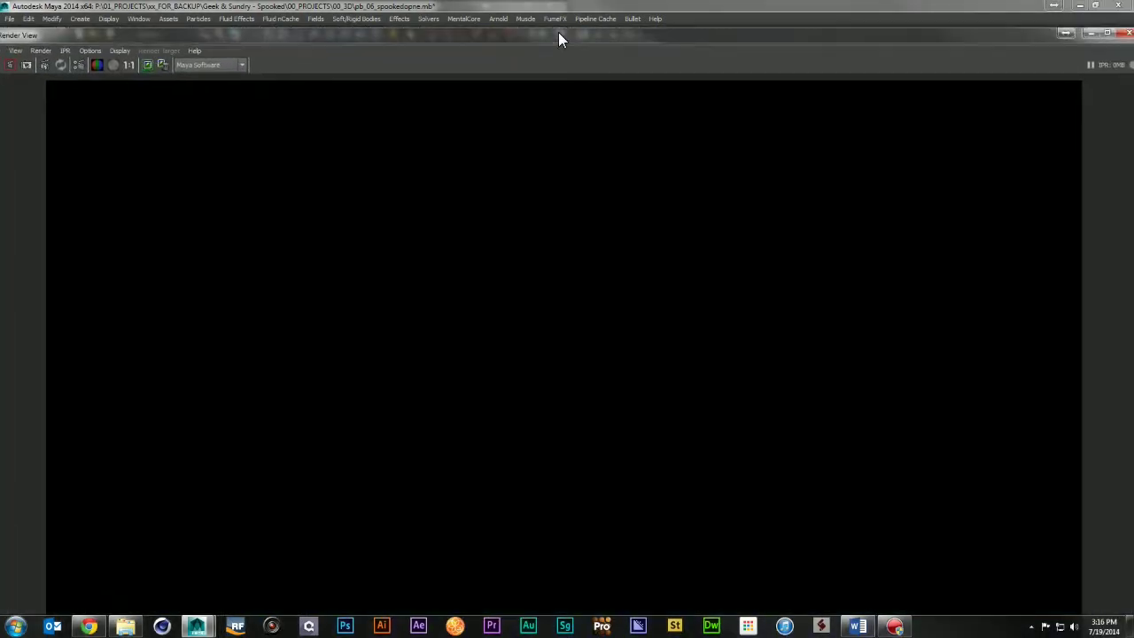
left_click(107, 63)
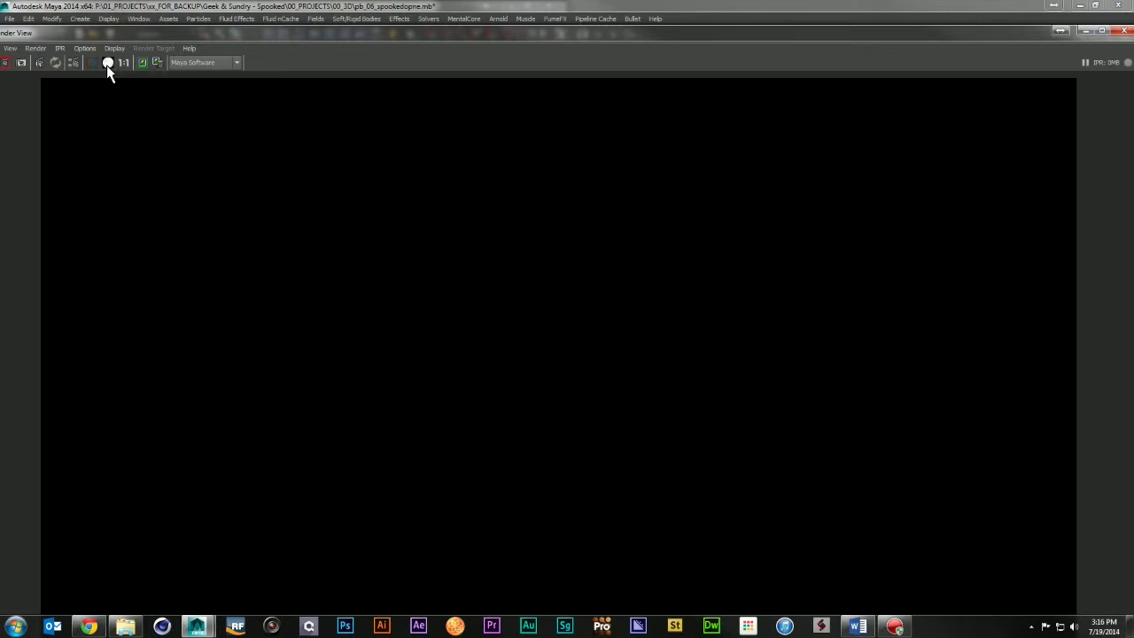
left_click(1125, 31)
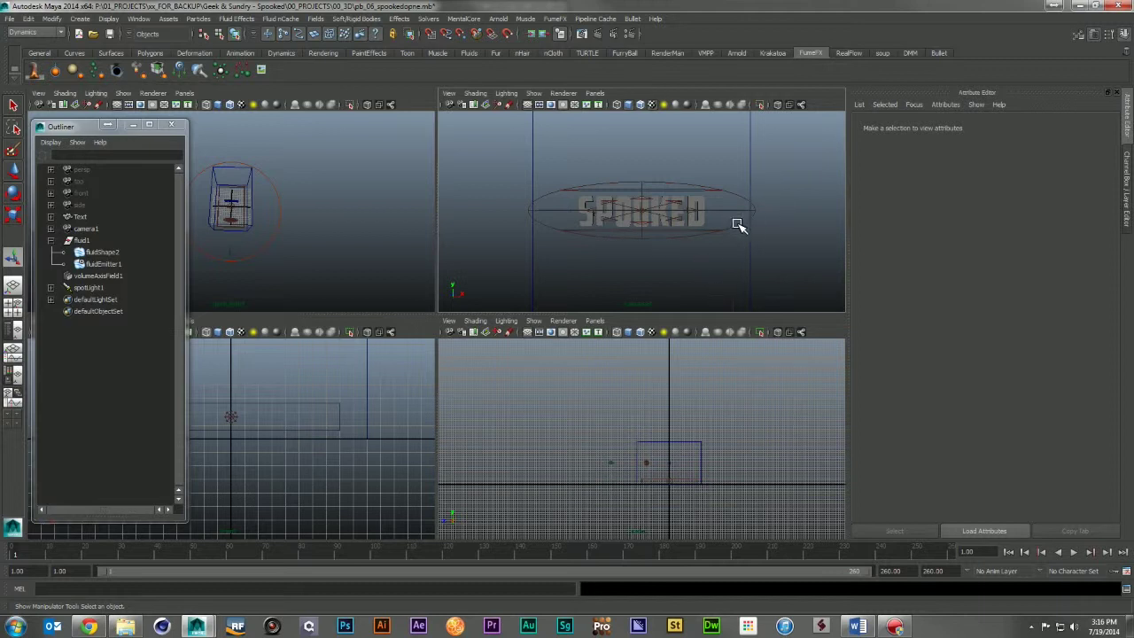
left_click(51, 240)
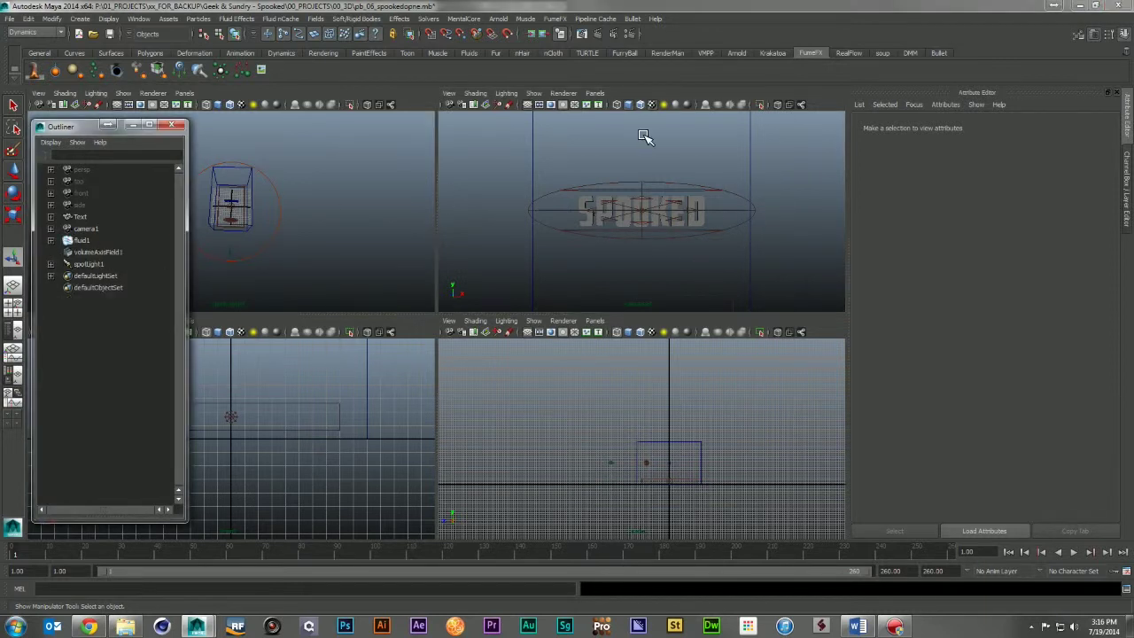
Step: Switch the renderer to mental ray and retype the file name prefix as %s/%s
left_click(630, 34)
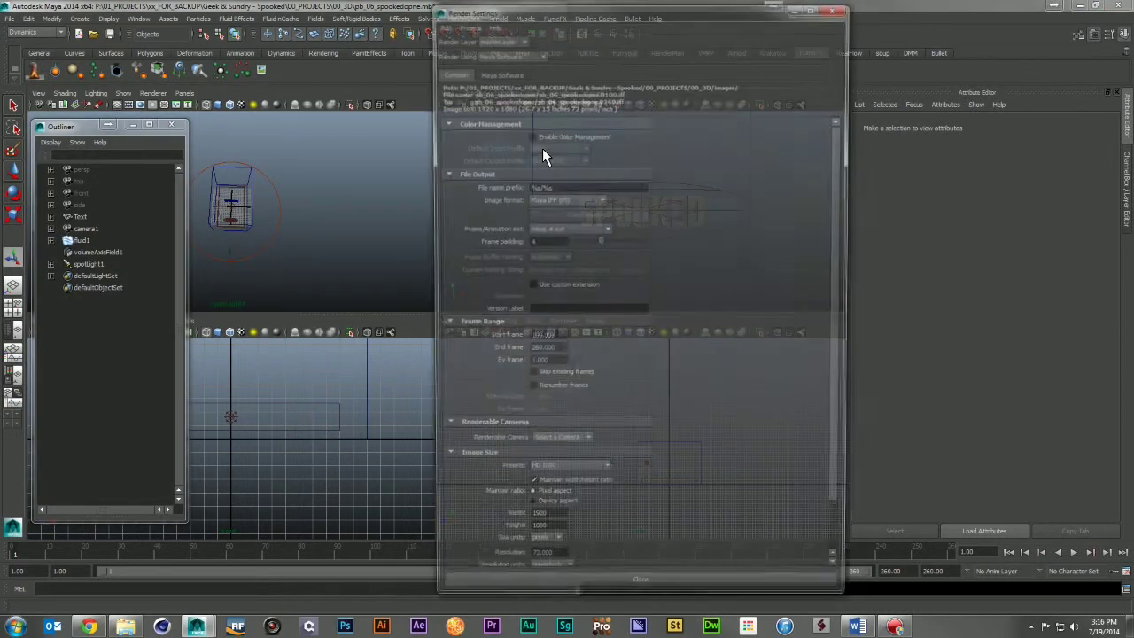
left_click(513, 55)
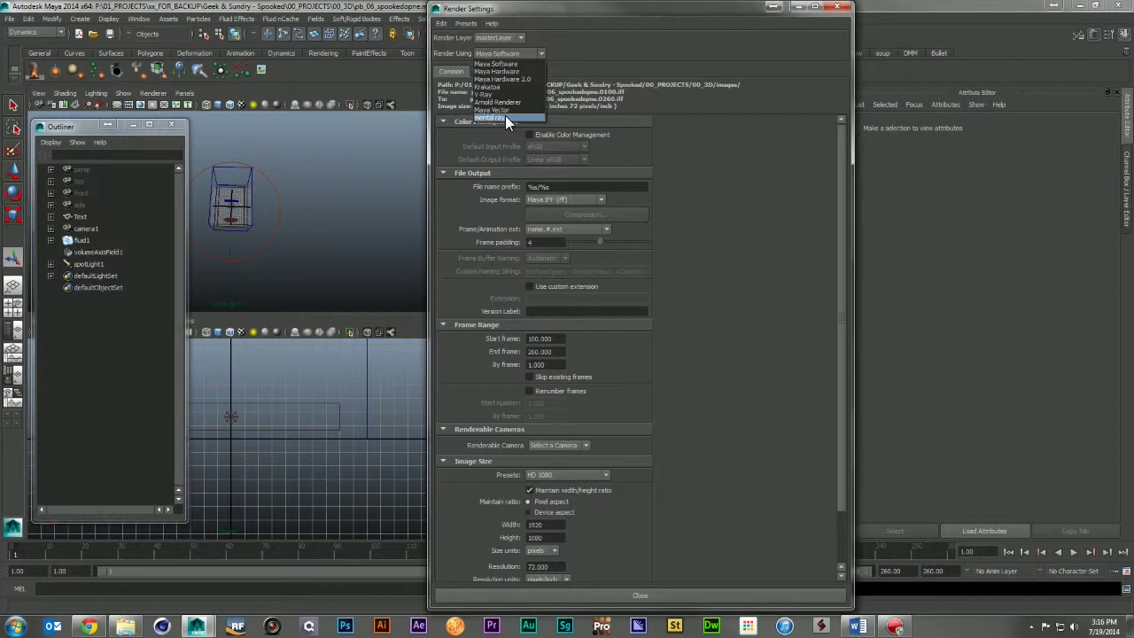
left_click(505, 116)
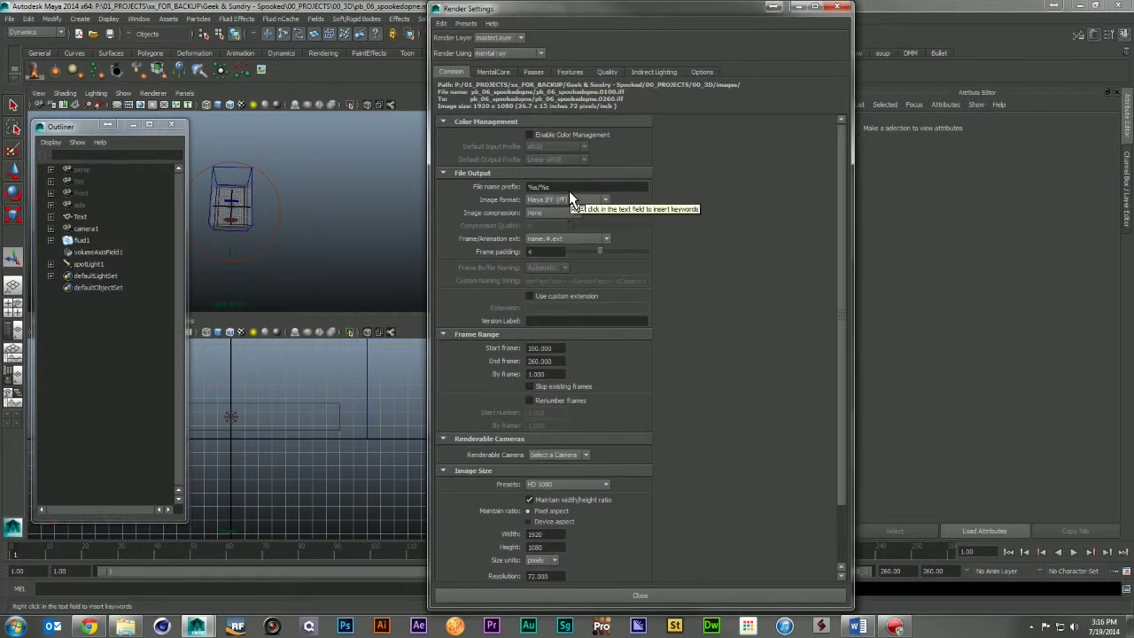
left_click_drag(568, 188, 512, 189)
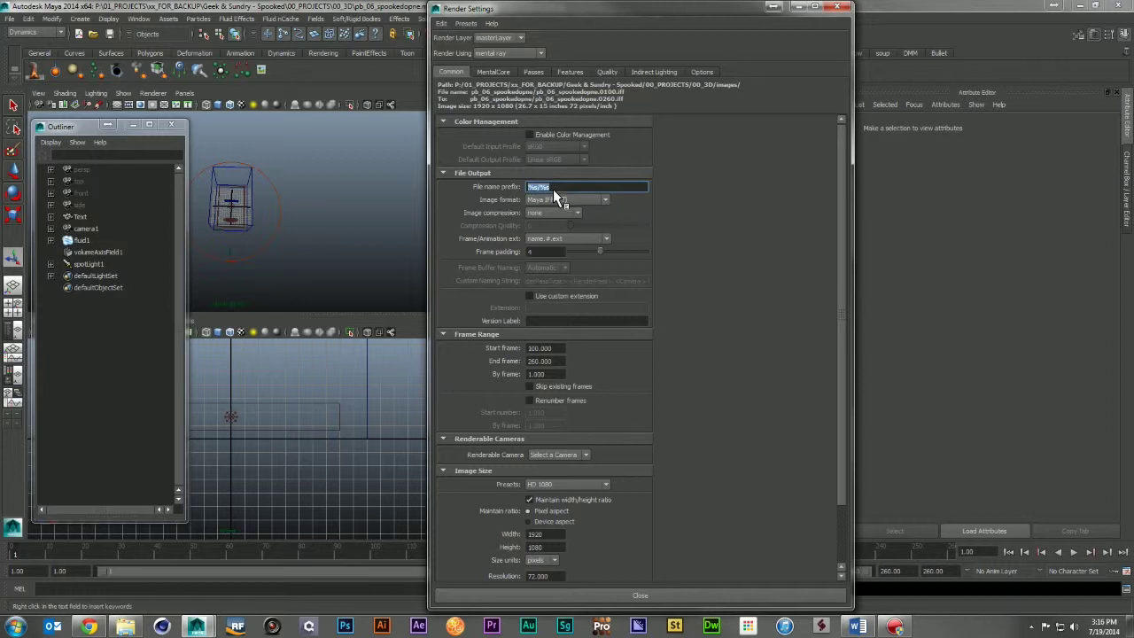
key("BackSpace")
type("c")
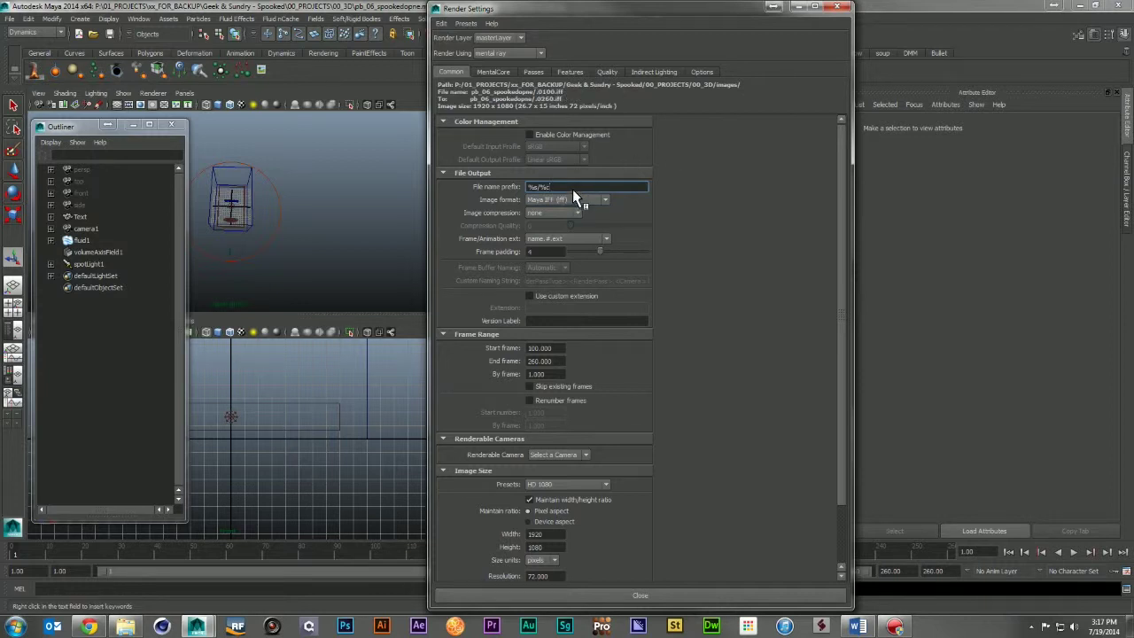
key("BackSpace")
type("s")
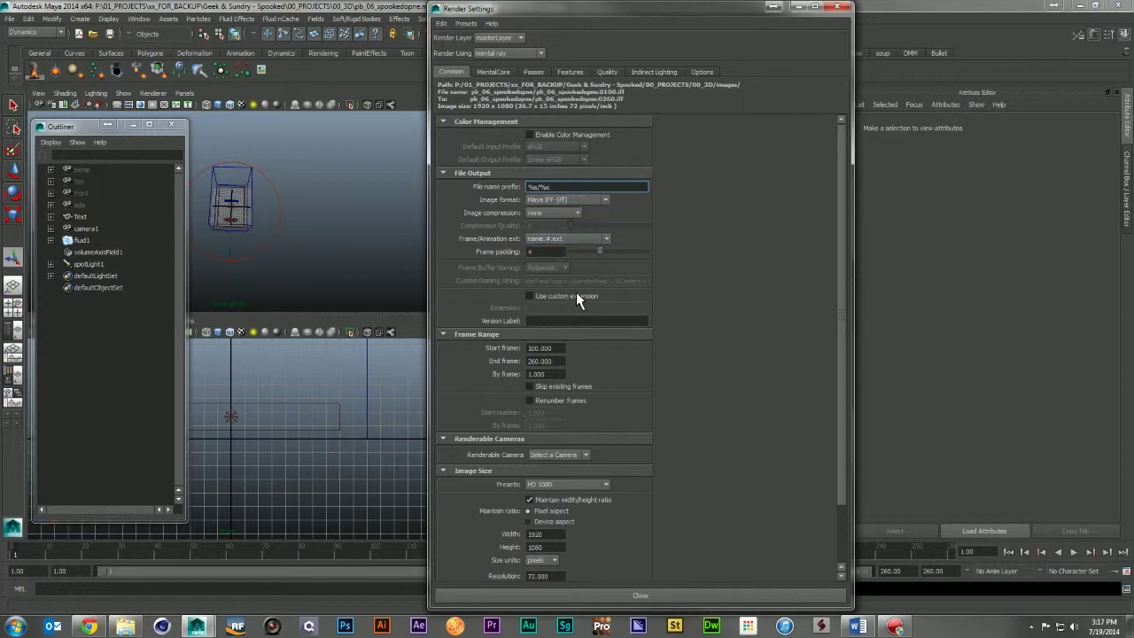
scroll(485, 329, "down", 1)
scroll(485, 329, "down", 1)
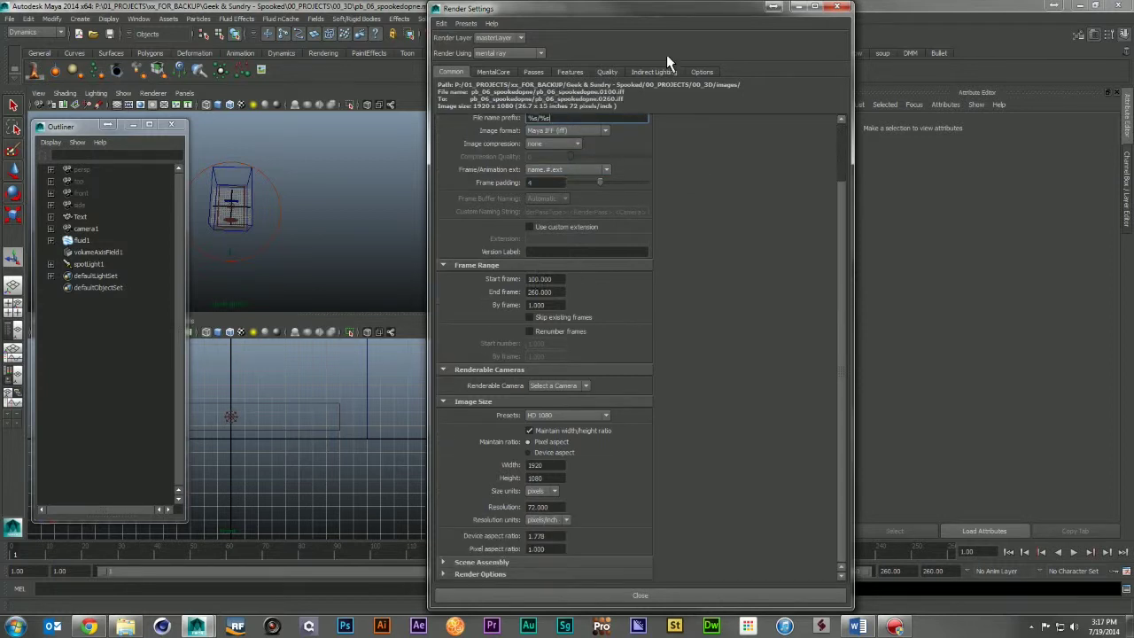
Step: Move Render Settings aside, play the simulation, rewind to frame 1, and close Render Settings
left_click_drag(661, 14, 682, 32)
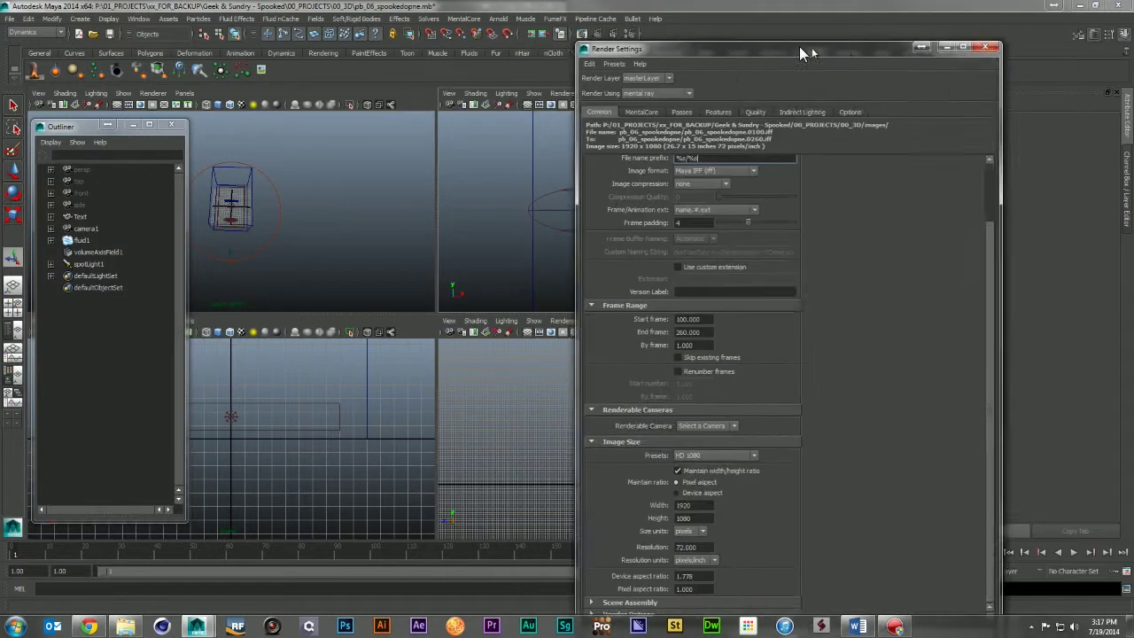
left_click_drag(682, 32, 1133, 35)
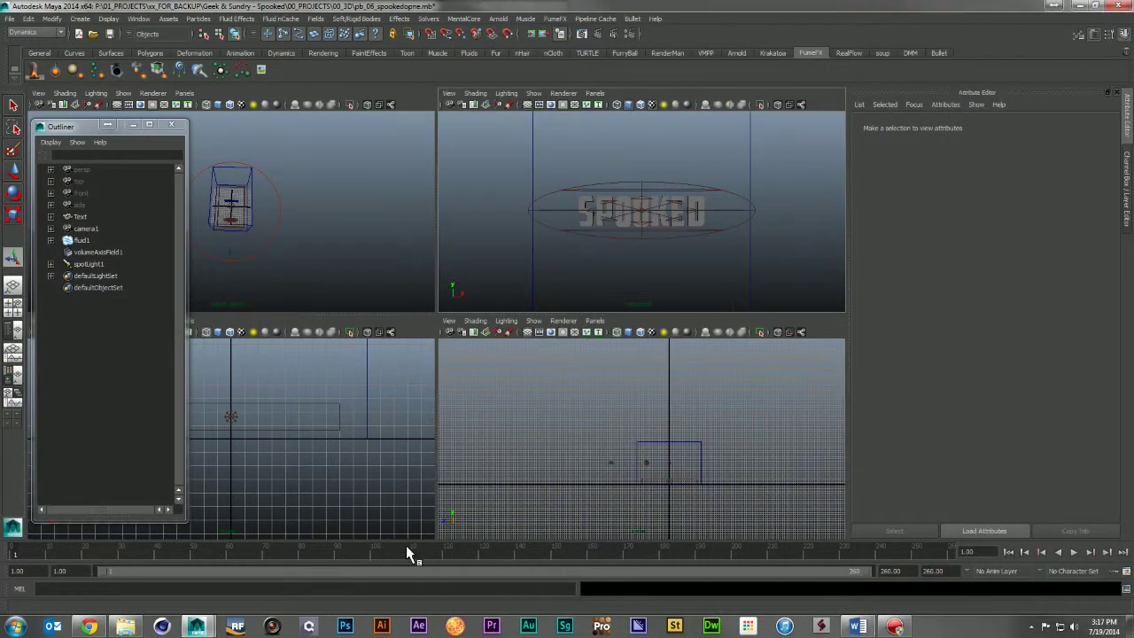
key("alt+v")
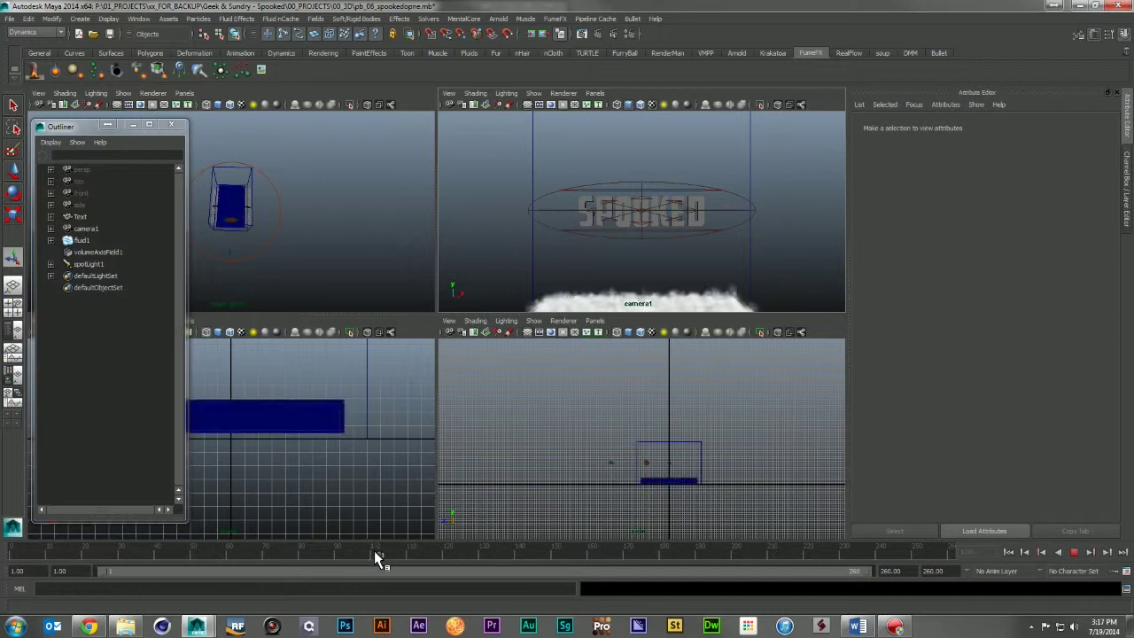
left_click(1008, 552)
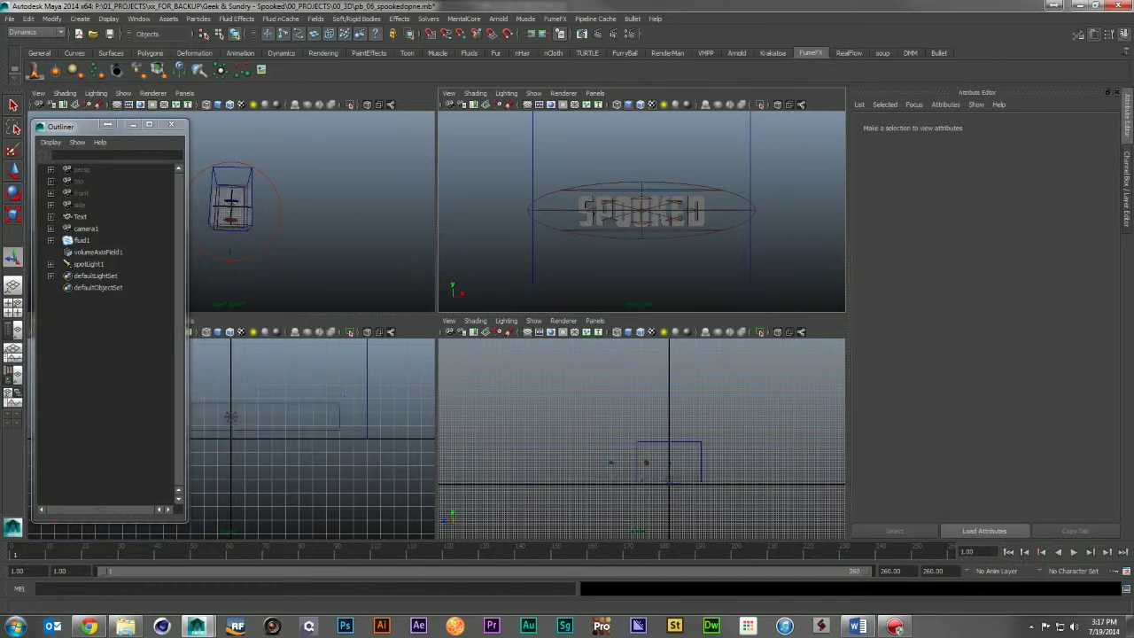
left_click(580, 34)
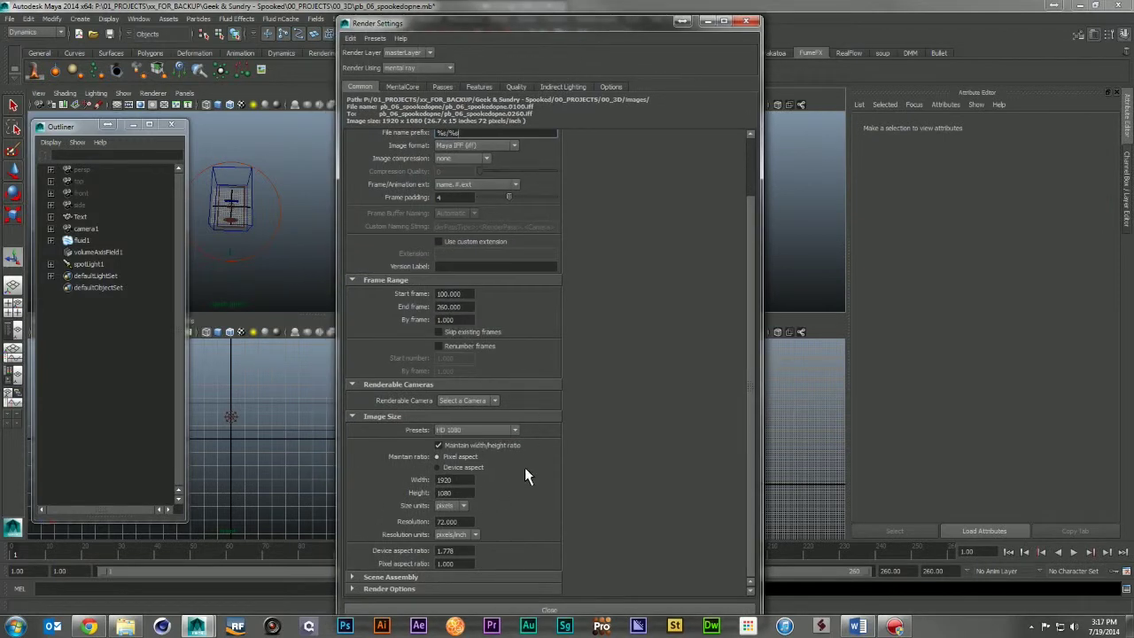
scroll(539, 439, "up", 2)
left_click(748, 24)
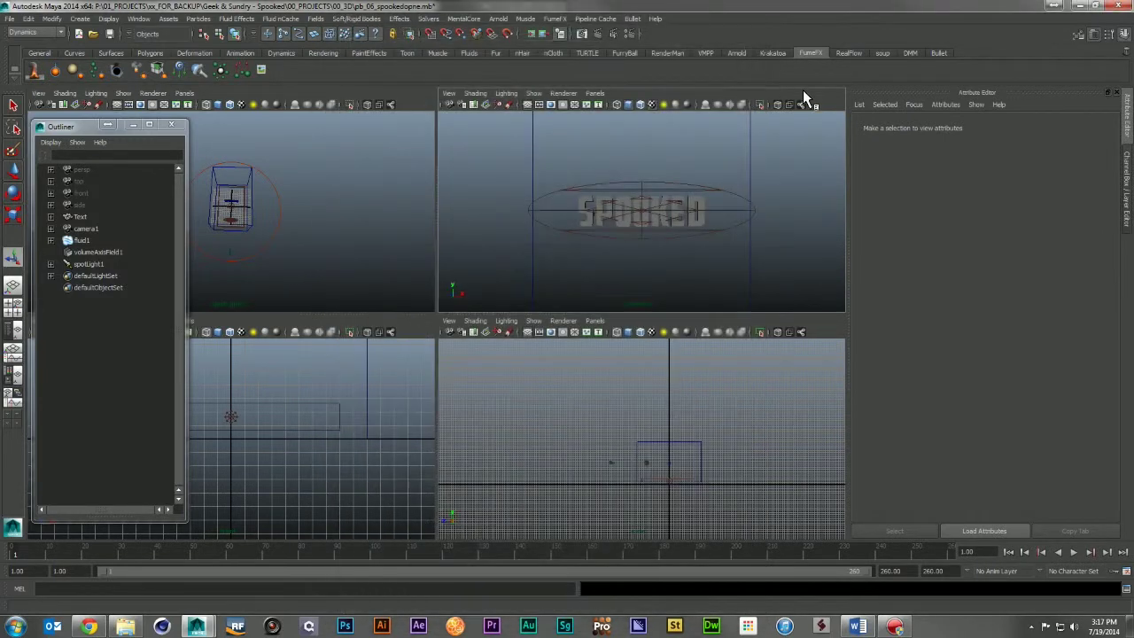
Step: Raise fluid1's Base Resolution to 200 and create a new fluid nCache
left_click(82, 241)
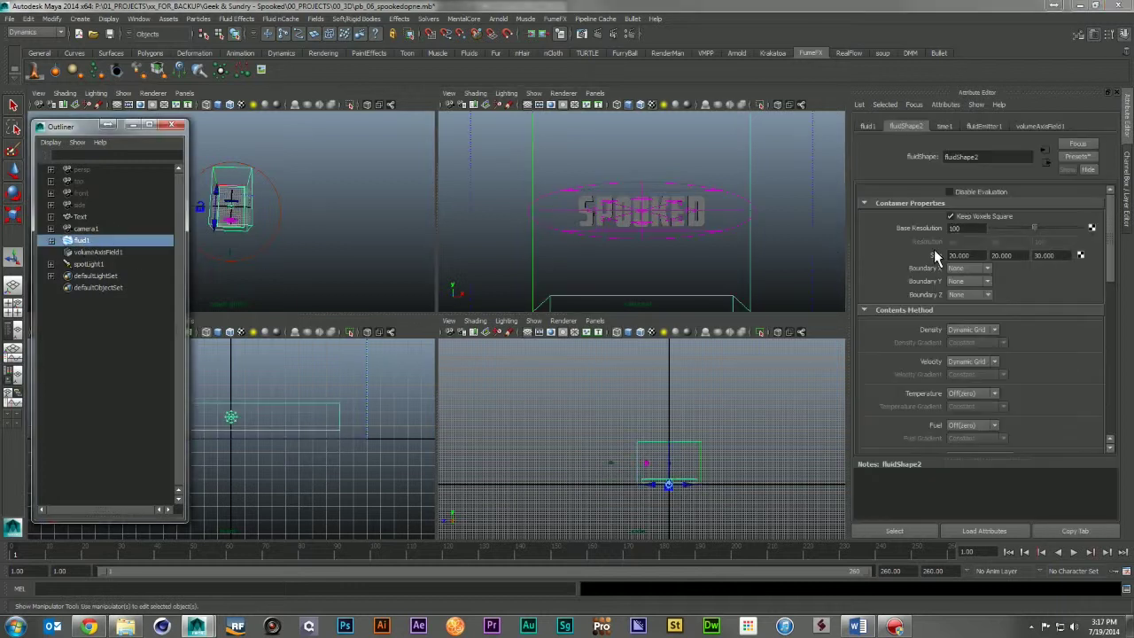
type("200")
key("Return")
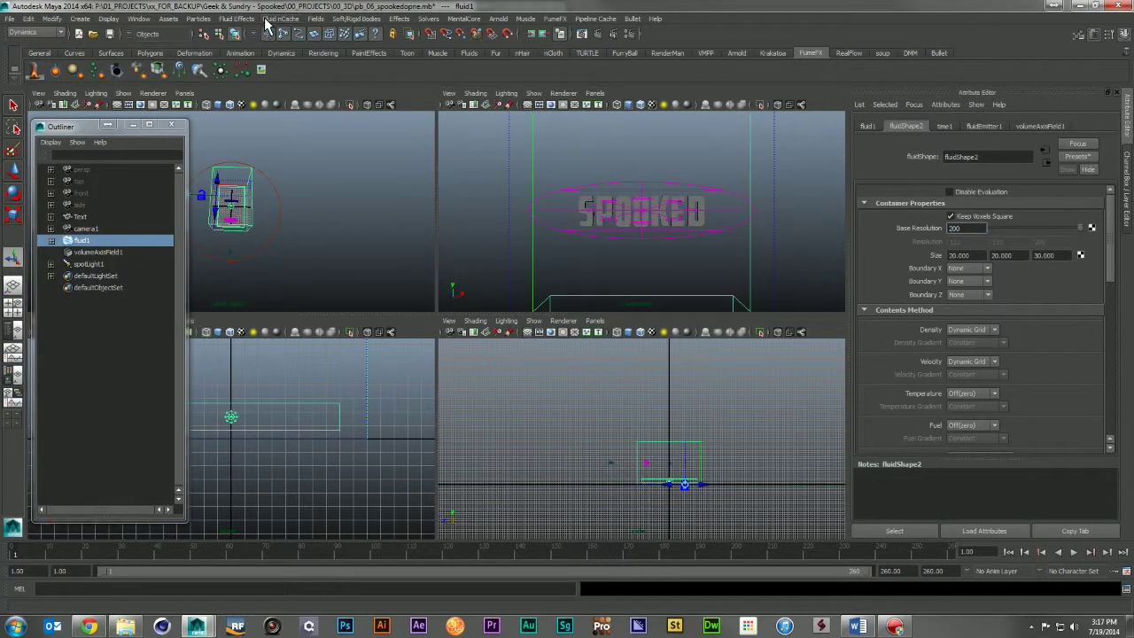
left_click(276, 20)
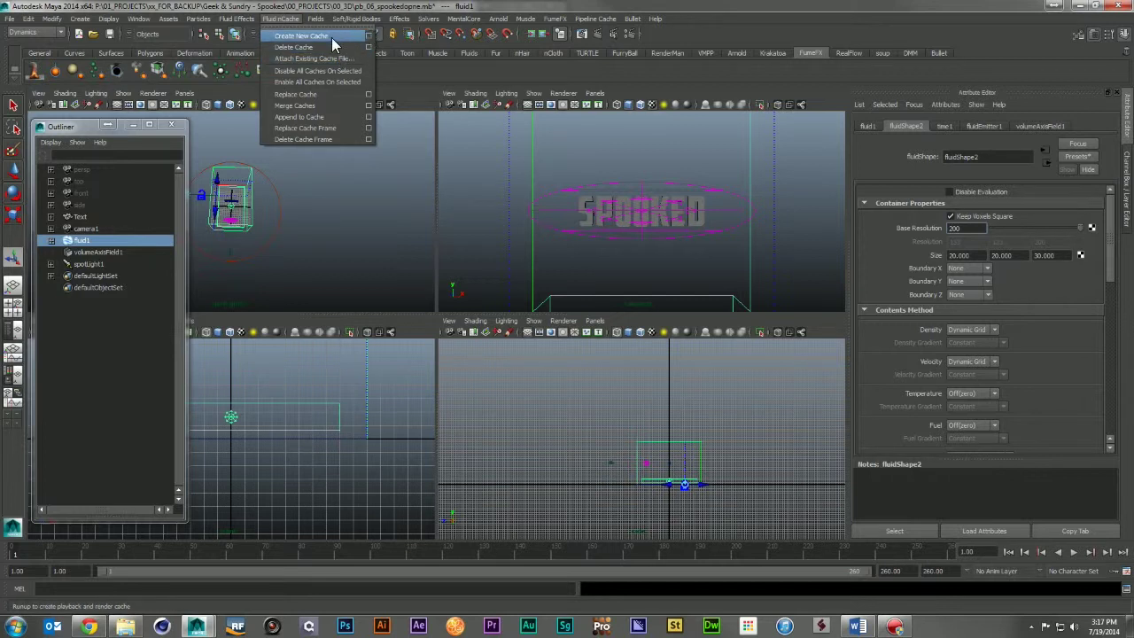
left_click(332, 43)
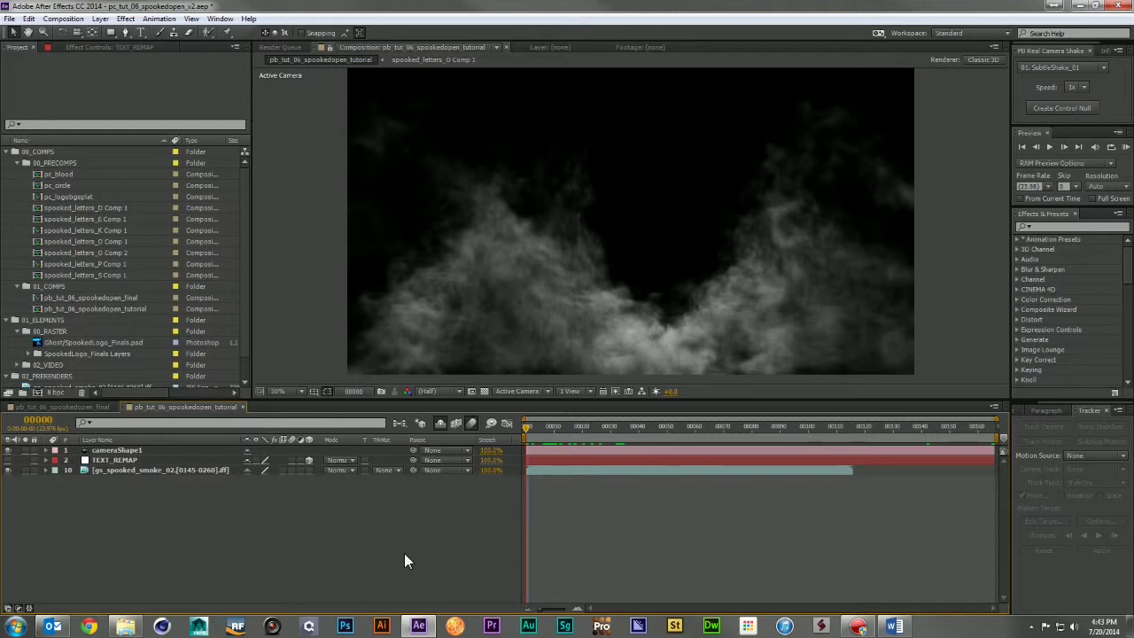
Step: Add a solid named BG and send it to the bottom of the stack
key("ctrl+y")
type("BG")
key("Return")
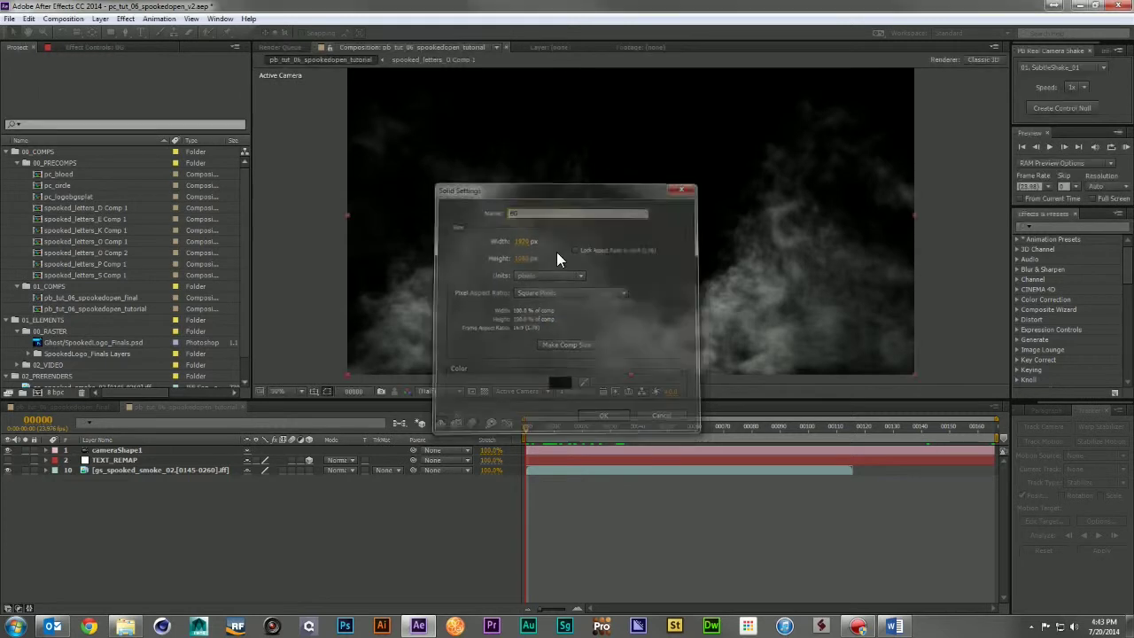
key("ctrl+shift+bracketleft")
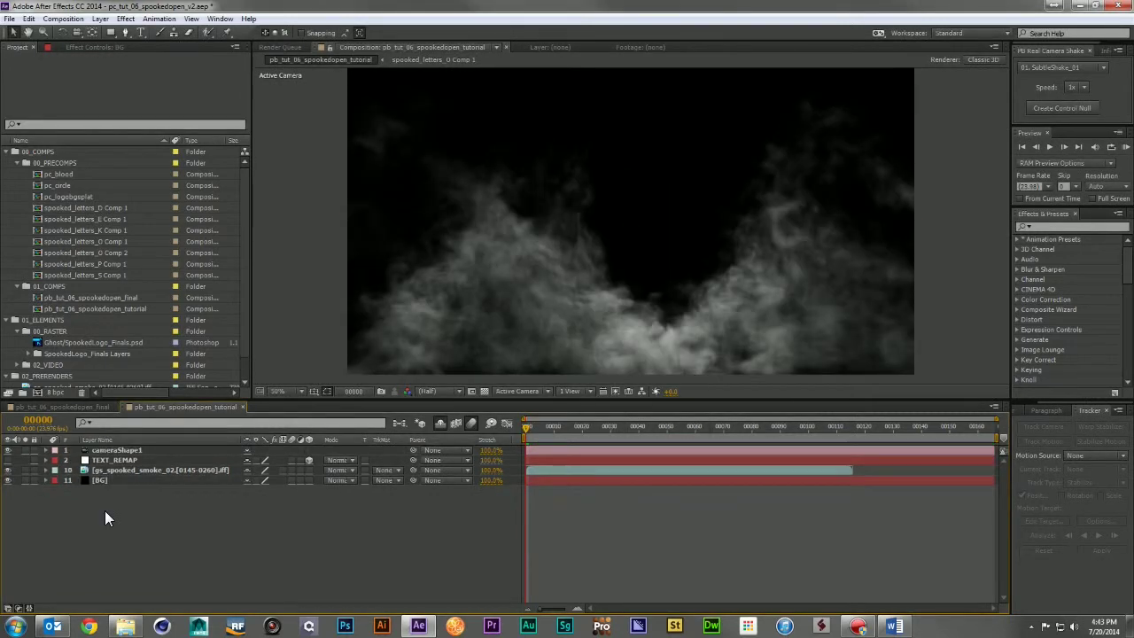
Step: Add a FADE solid trimmed to end at frame 50
key("ctrl+y")
type("FADE")
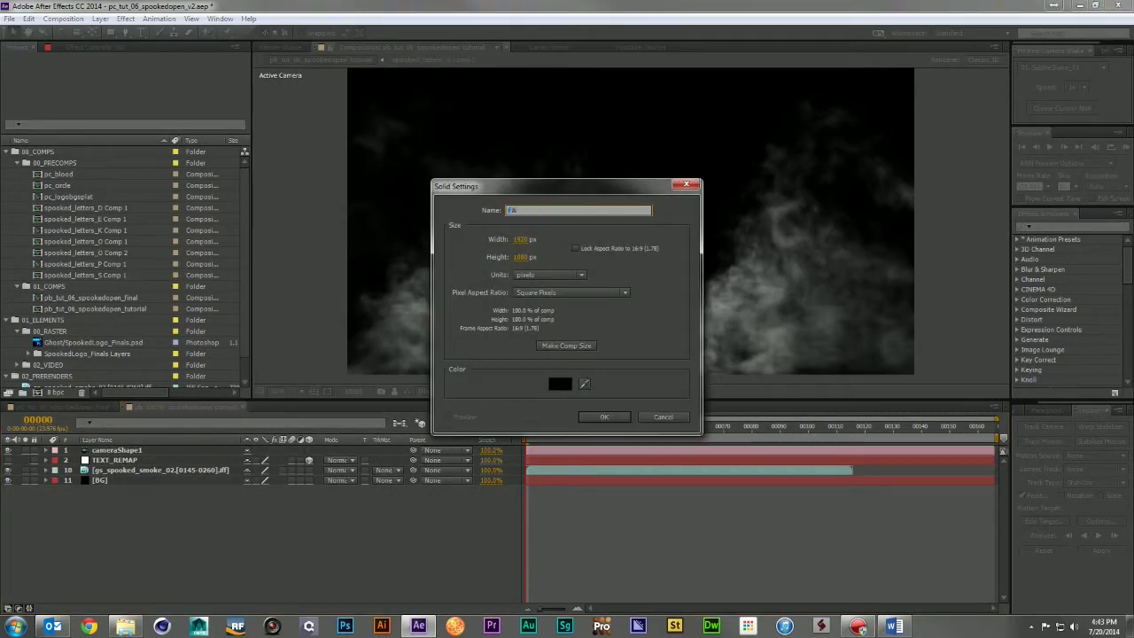
key("Return")
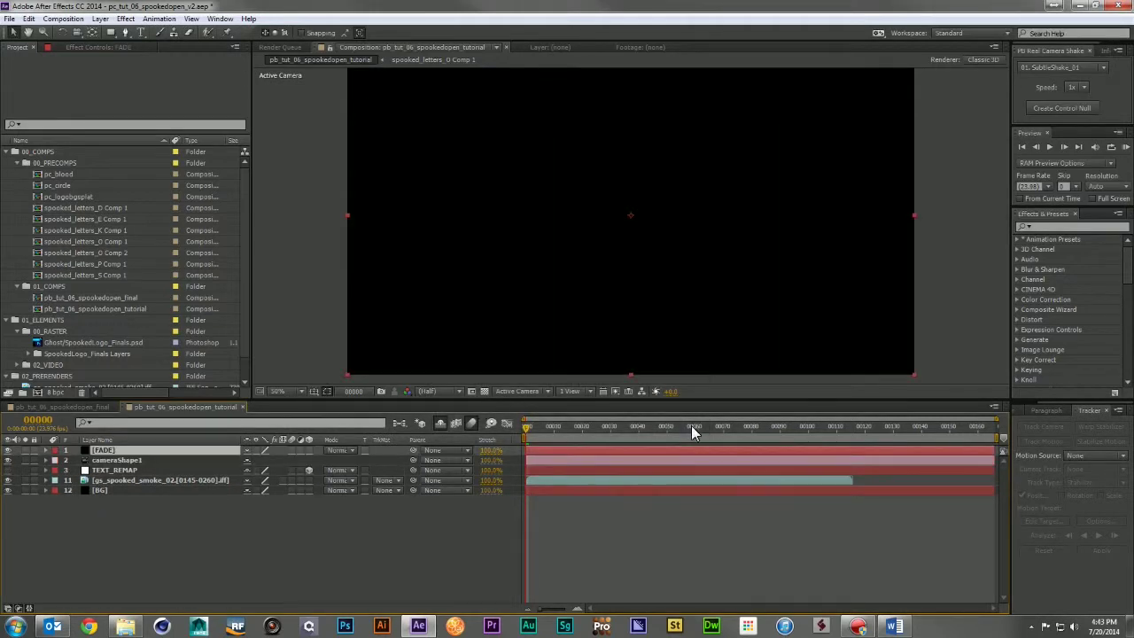
left_click(666, 426)
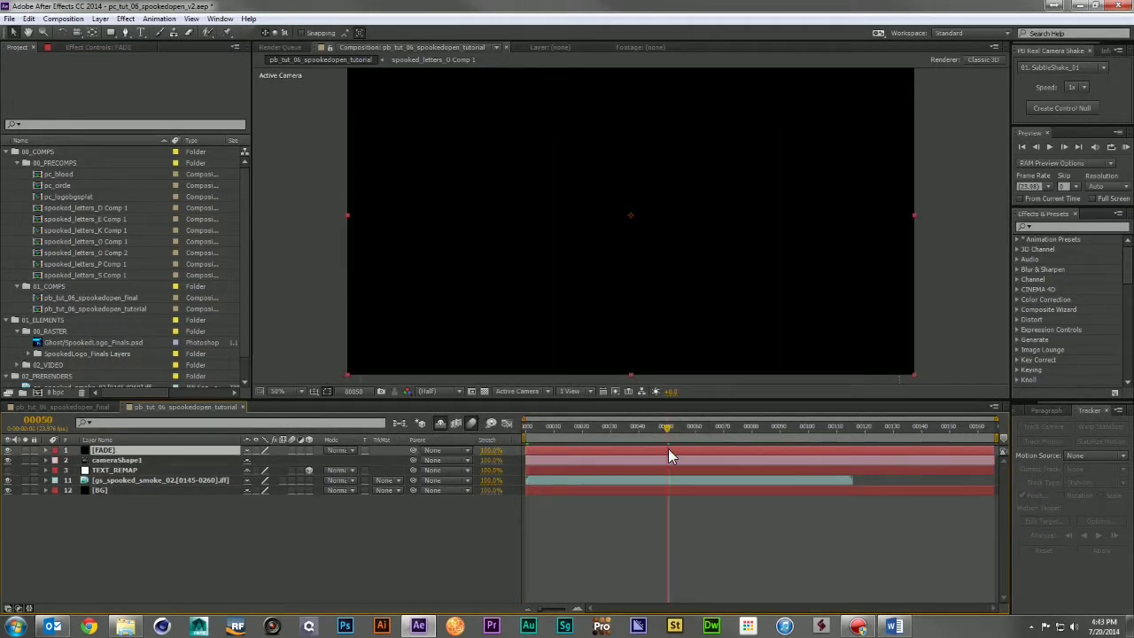
key("alt+bracketright")
Step: Keyframe FADE's Opacity from 100% to 0% by frame 50, then begin a VIN solid
key("t")
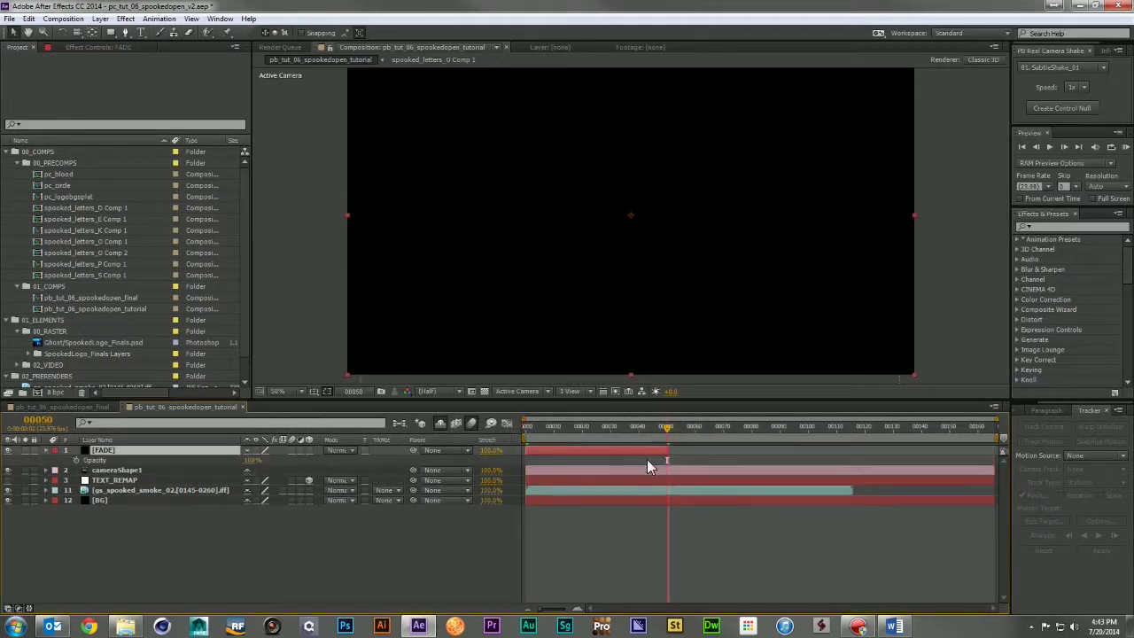
left_click(76, 461)
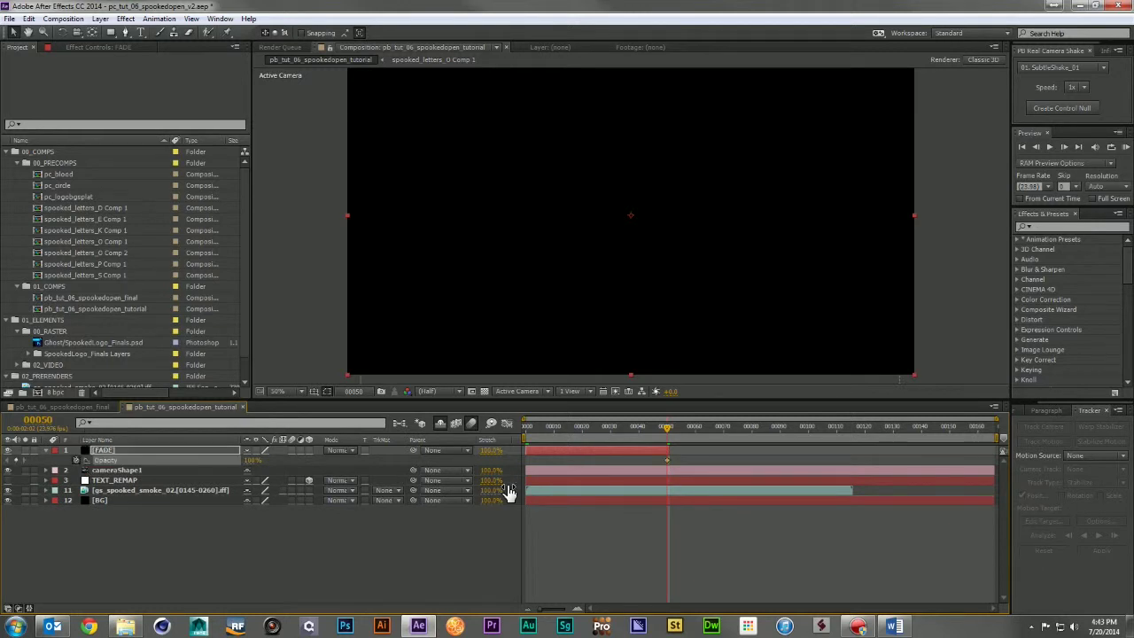
left_click_drag(666, 459, 526, 460)
left_click_drag(258, 464, 128, 464)
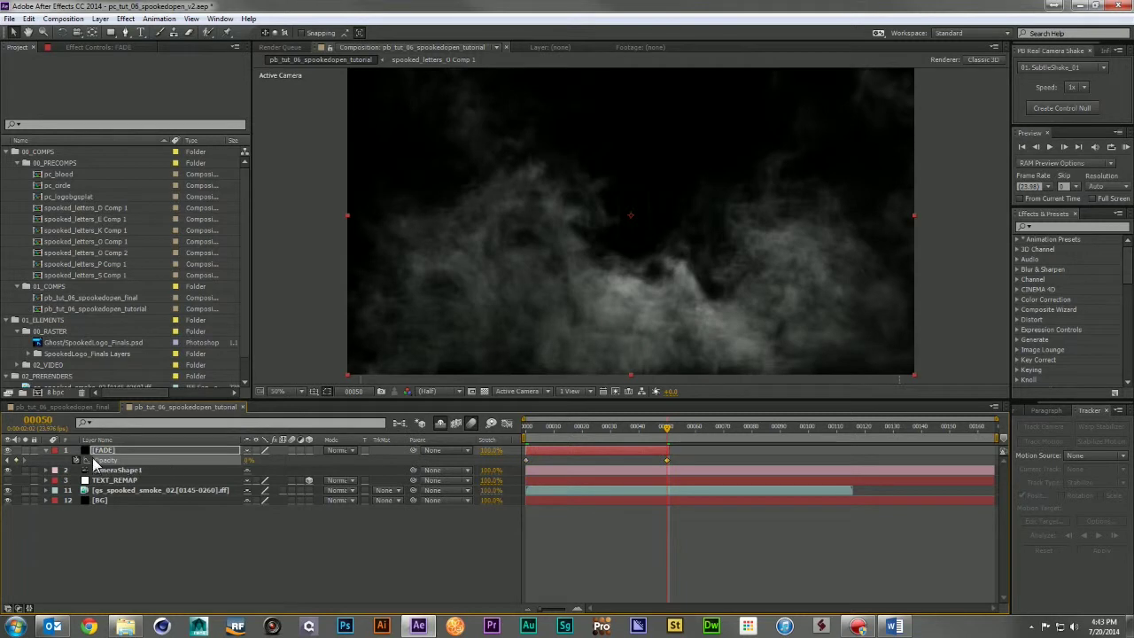
left_click(49, 450)
left_click(158, 533)
key("ctrl+y")
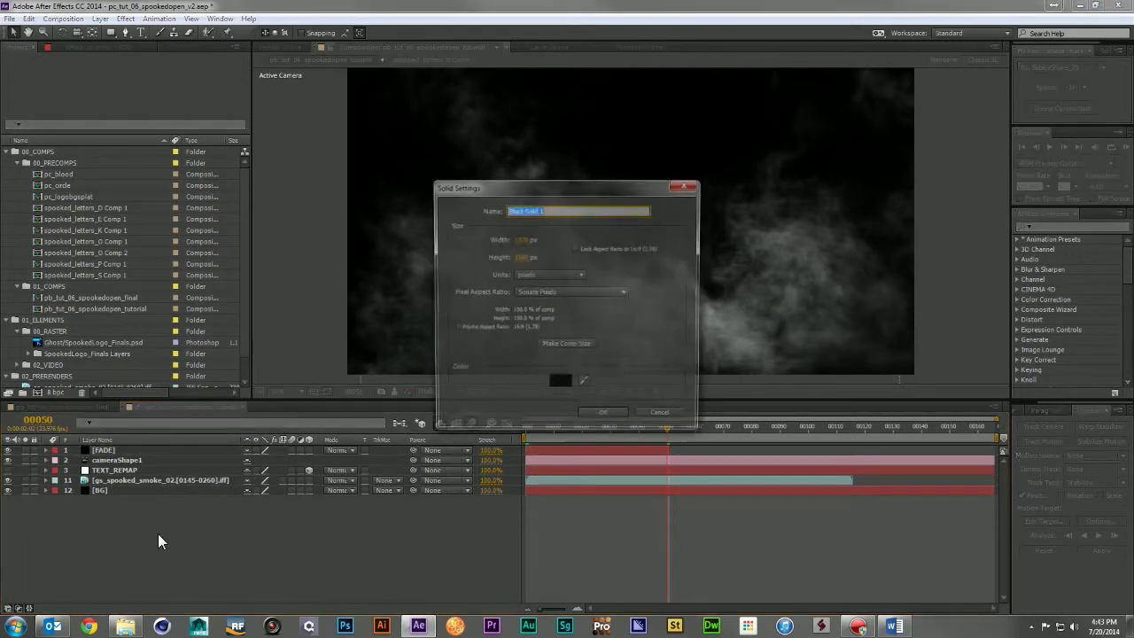
type("VIN")
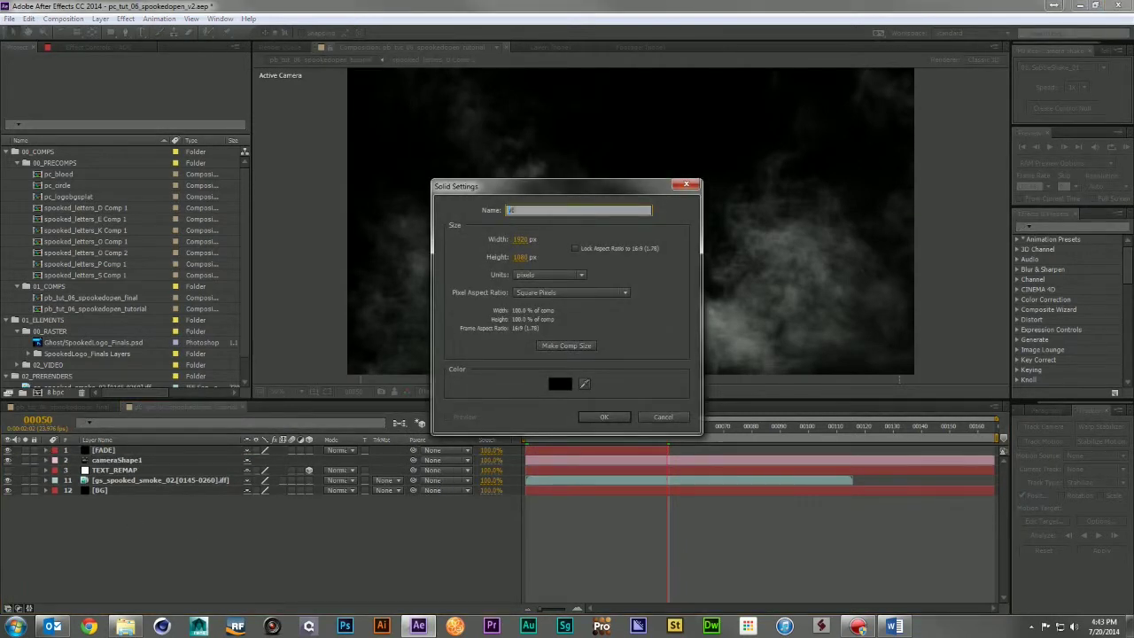
Step: Create the VIN solid below FADE and give it a full-comp ellipse mask
left_click(604, 416)
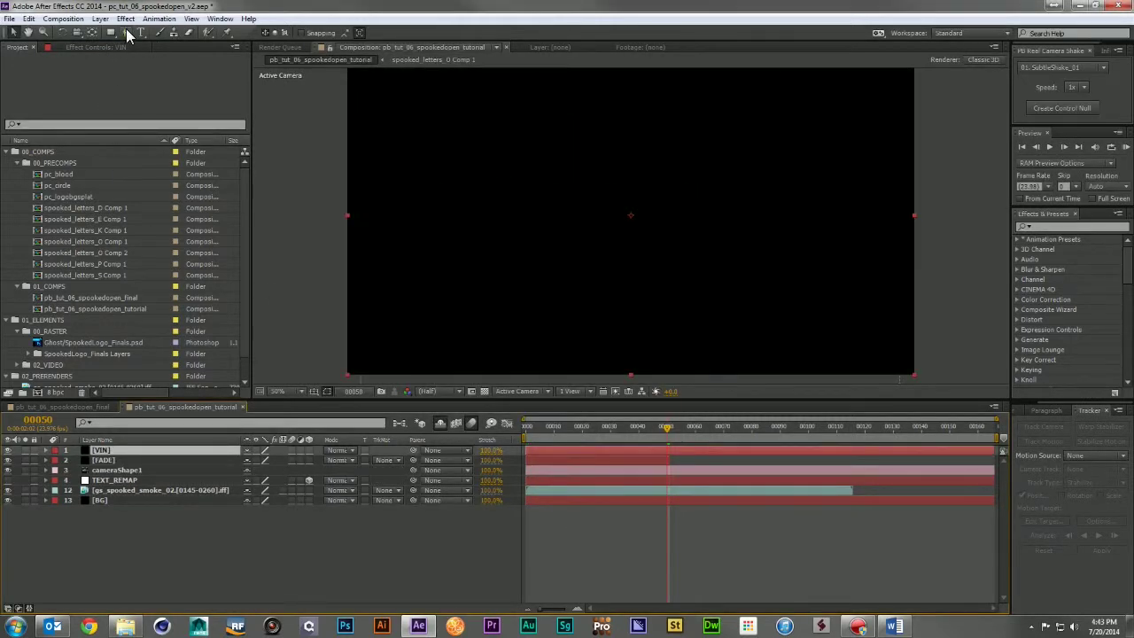
left_click_drag(151, 449, 149, 462)
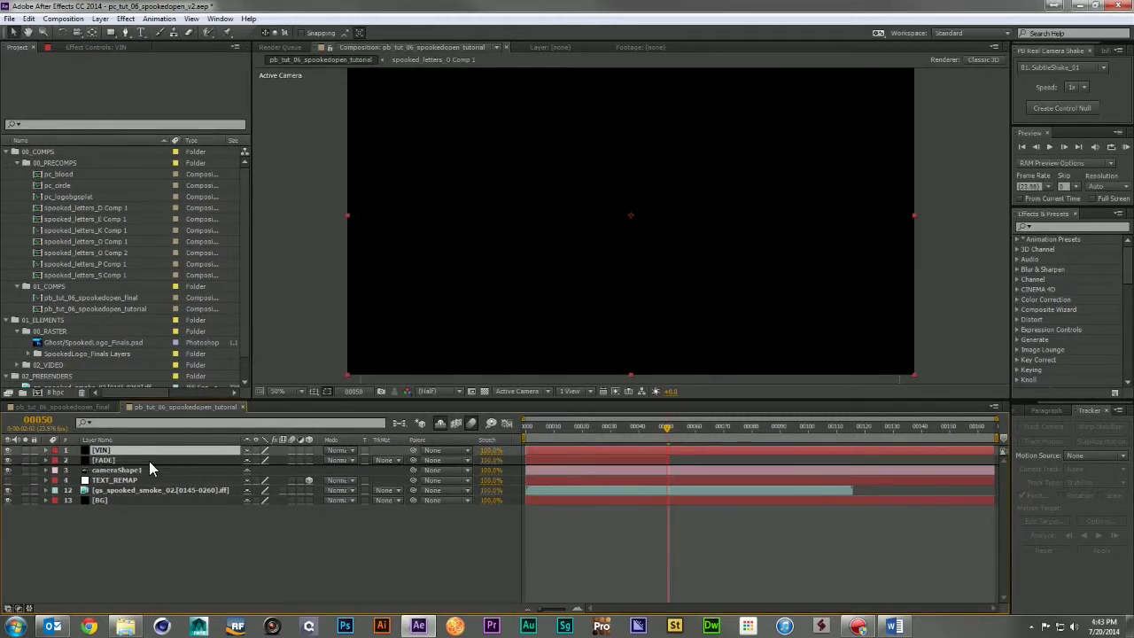
left_click_drag(111, 33, 171, 62)
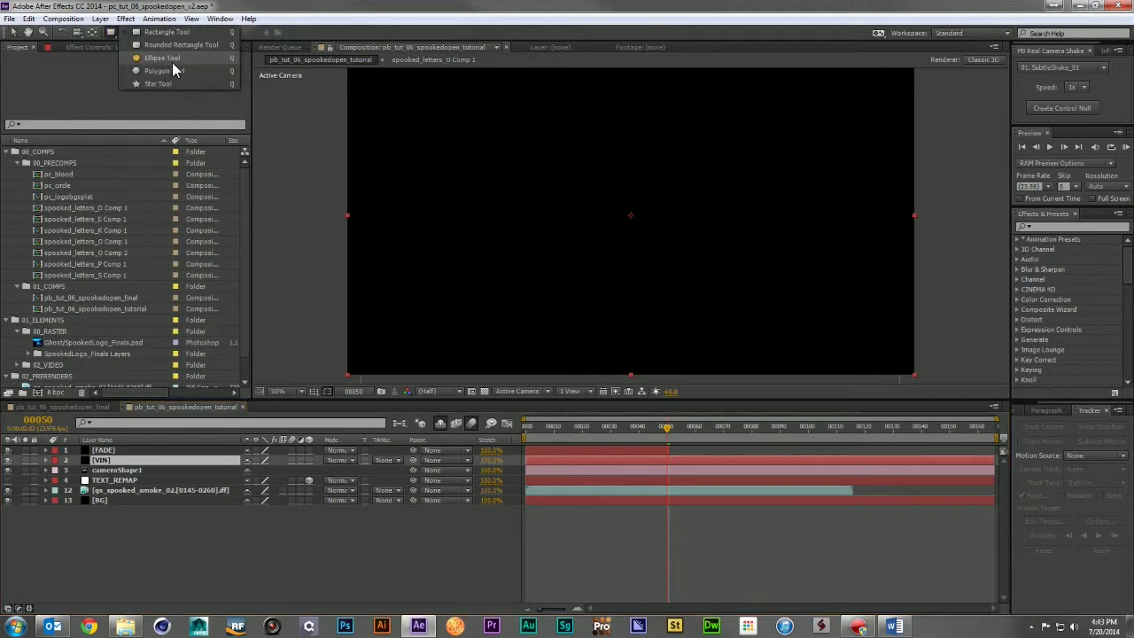
double_click(110, 33)
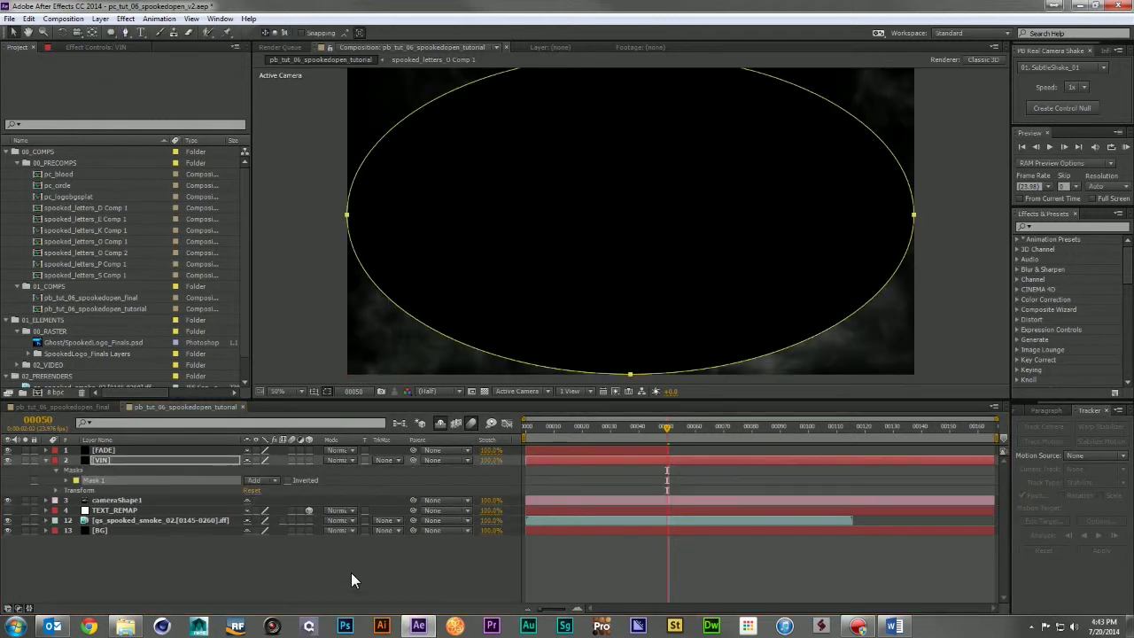
key("f")
Step: Feather the VIN mask 256 px, set it to Subtract, and add Adjustment Layer 2
left_click_drag(261, 487, 428, 490)
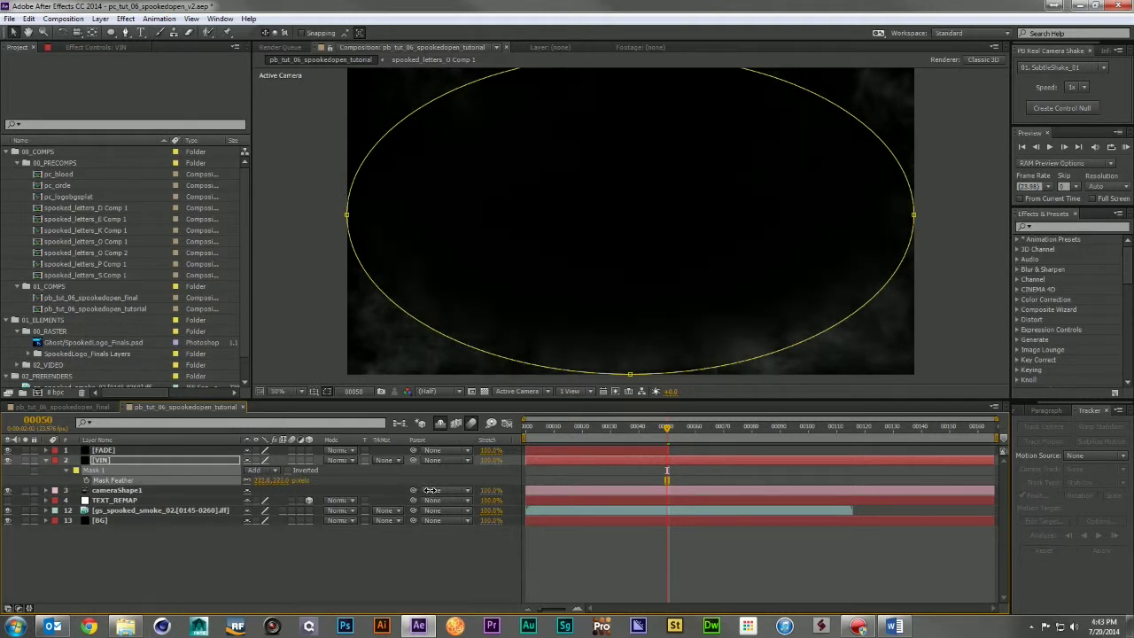
left_click(262, 470)
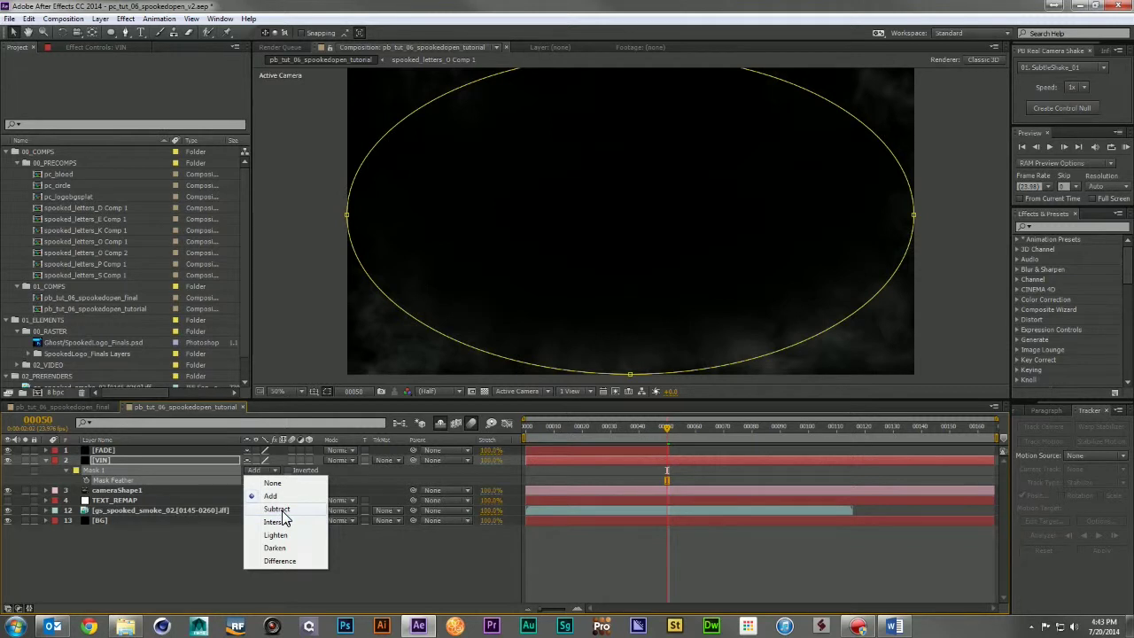
left_click(282, 512)
left_click(45, 459)
left_click(187, 558)
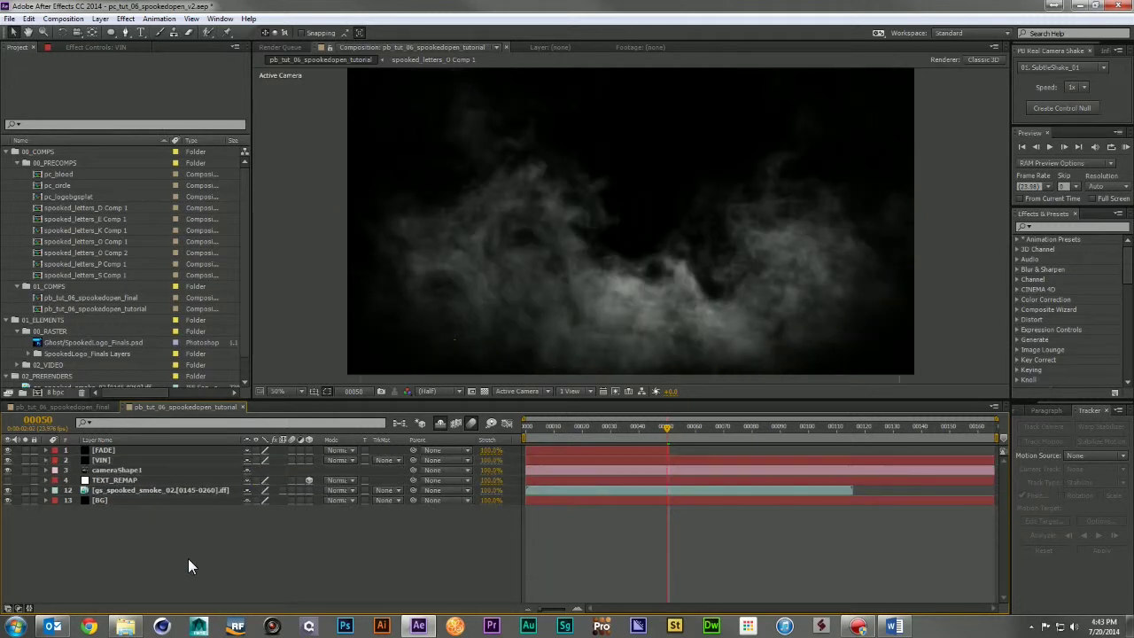
key("ctrl+alt+y")
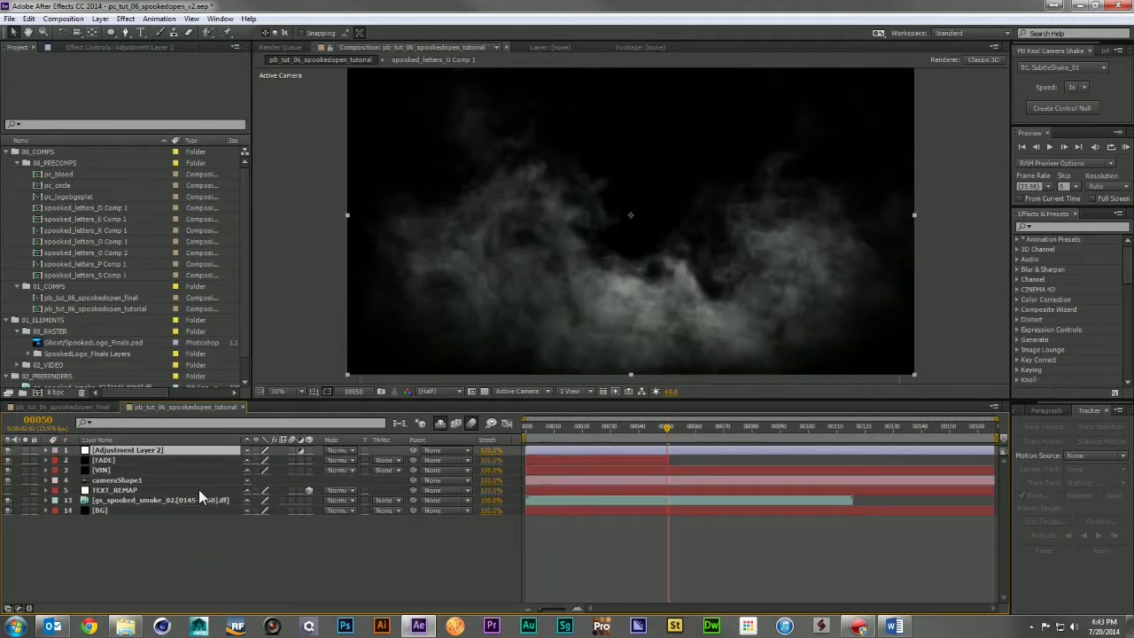
Step: Move the adjustment layer directly below VIN and rename it BLUR VIN
left_click_drag(160, 449, 155, 477)
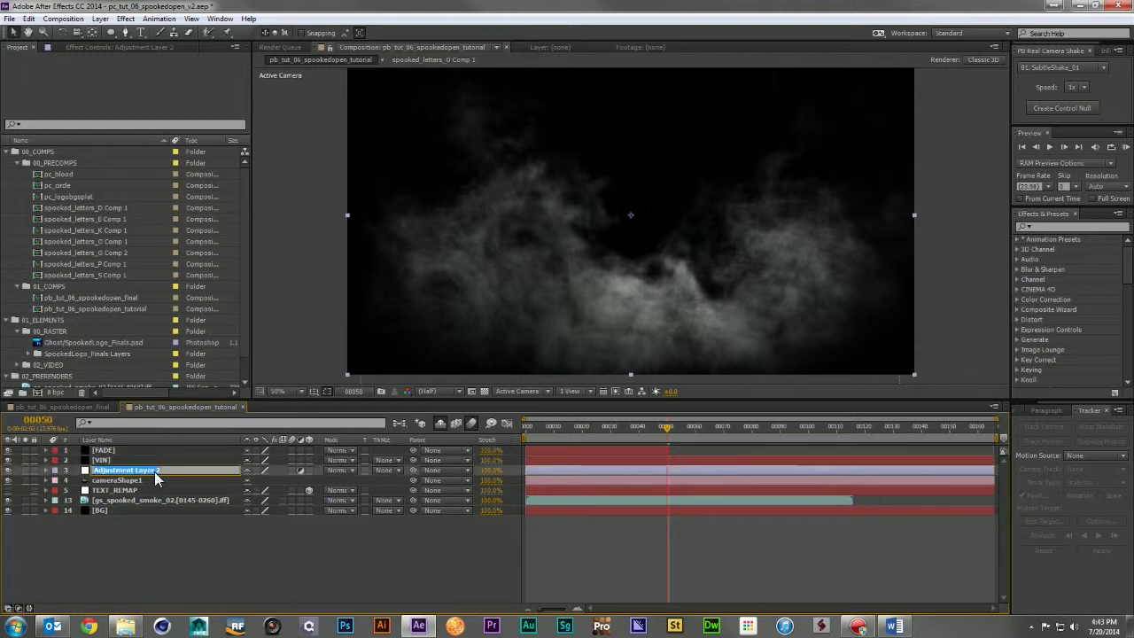
type("BLUR VIN")
key("Return")
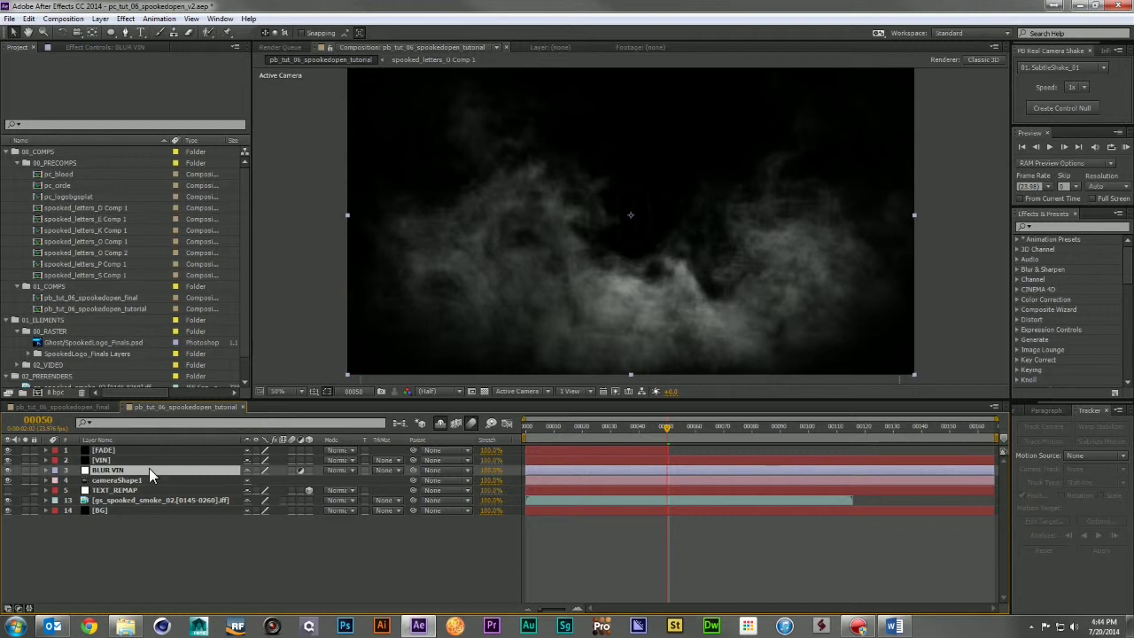
left_click(140, 460)
key("m")
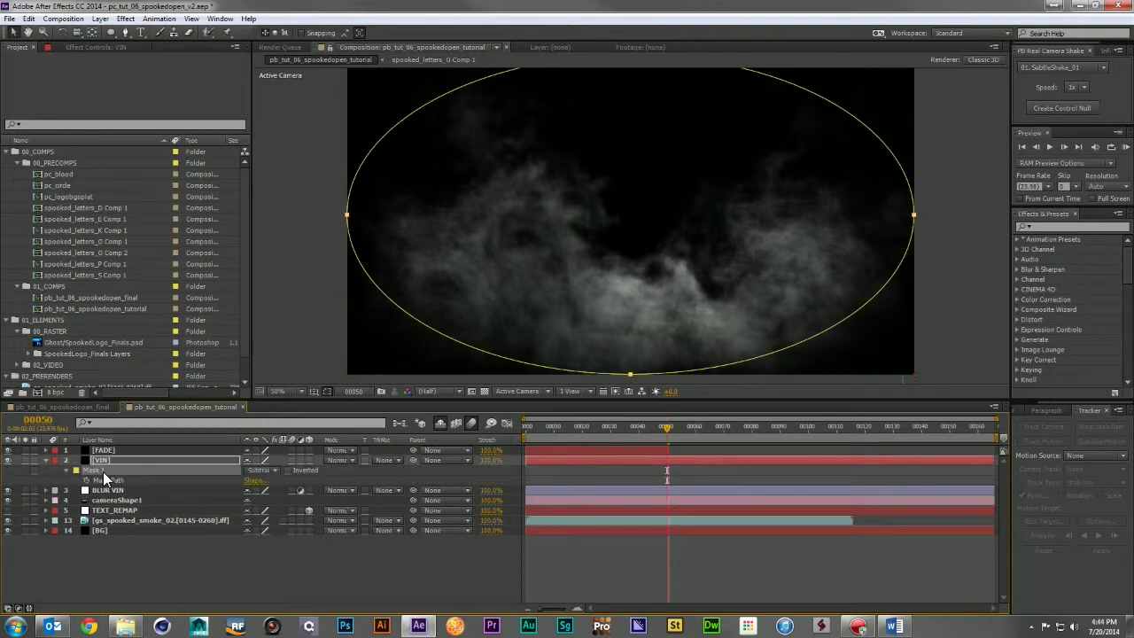
left_click(108, 490)
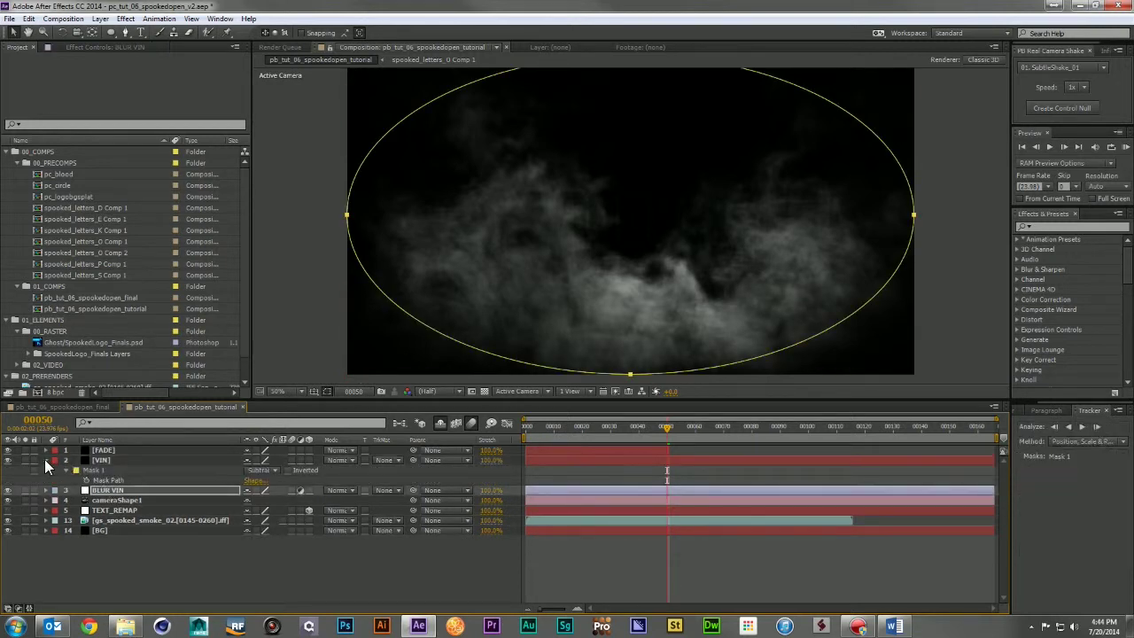
left_click(45, 460)
Step: Apply Fast Blur to BLUR VIN with Blurriness 40
left_click(1086, 228)
type("fast")
left_click_drag(1056, 259, 156, 466)
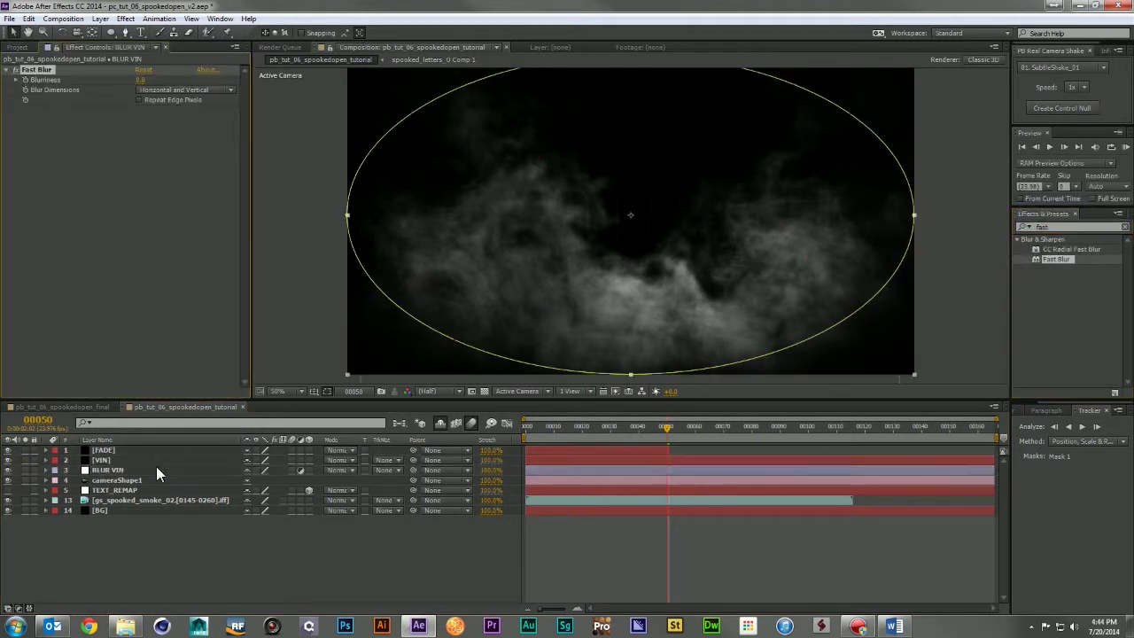
left_click(142, 79)
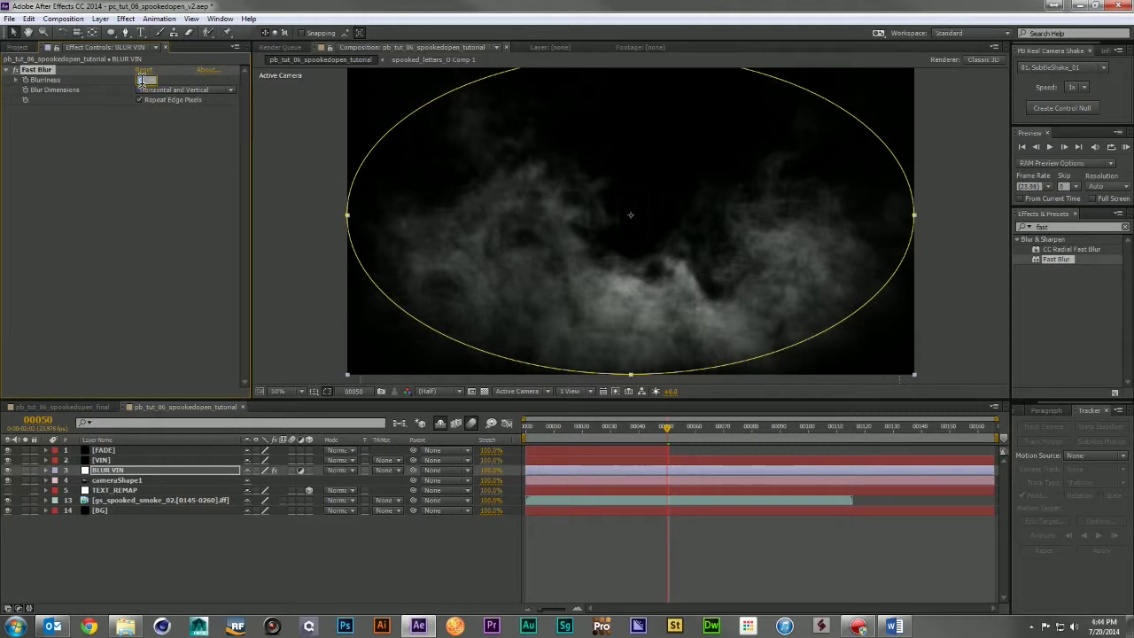
type("40")
key("Return")
left_click(186, 545)
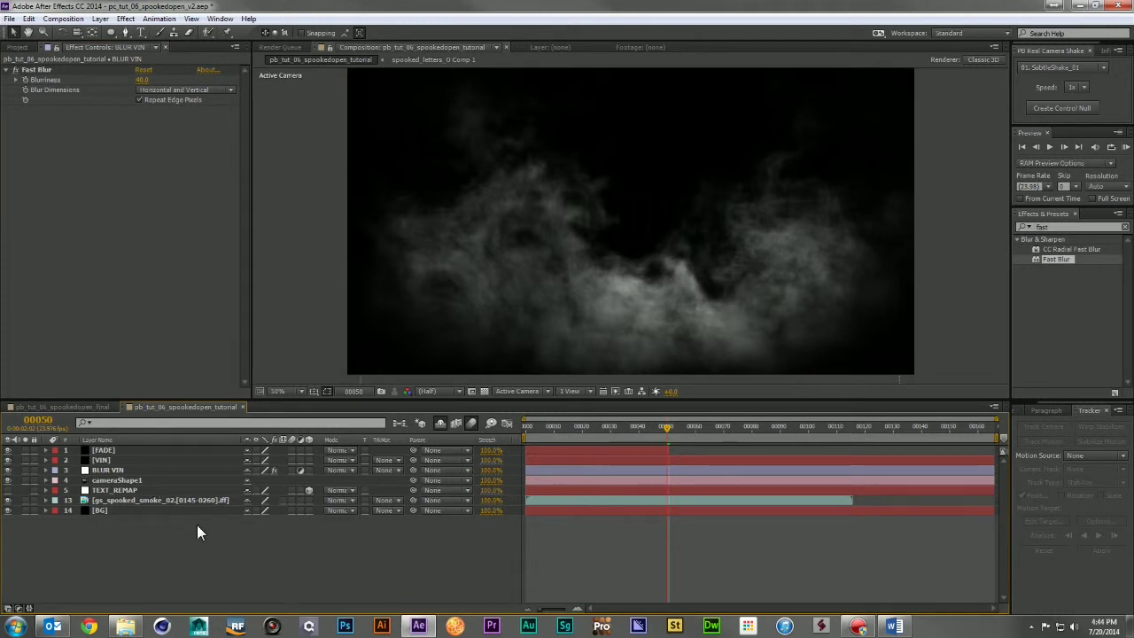
left_click(348, 510)
Step: Select TEXT_REMAP and step through the spooked_letters P, O, K, E and D layers
left_click(120, 479)
left_click(122, 490)
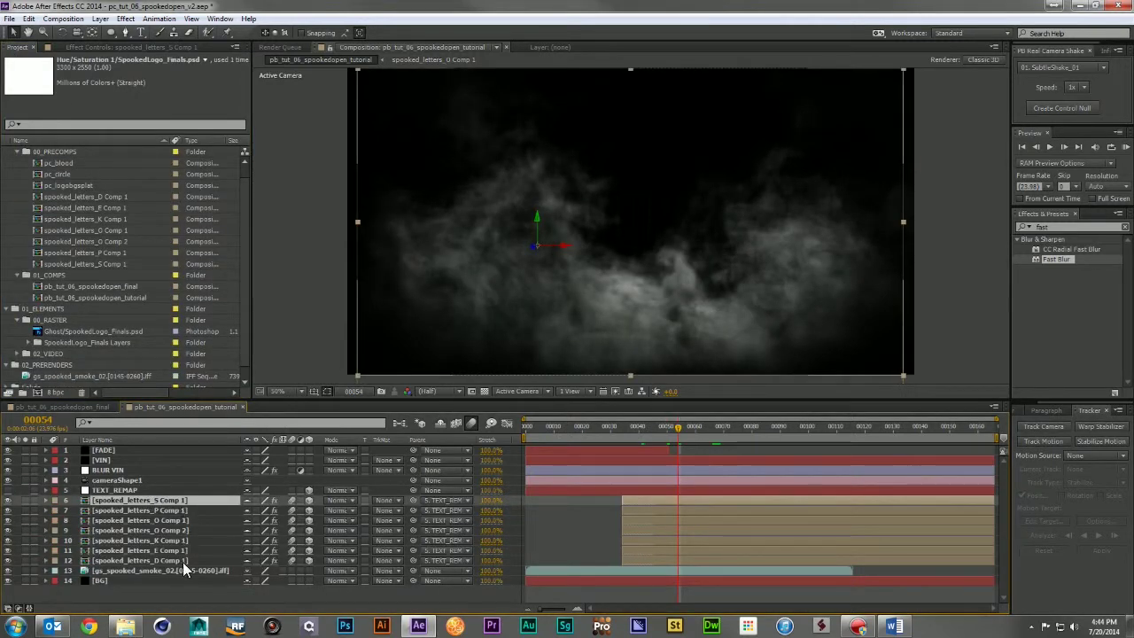
left_click(162, 510)
left_click(163, 521)
left_click(164, 530)
left_click(165, 539)
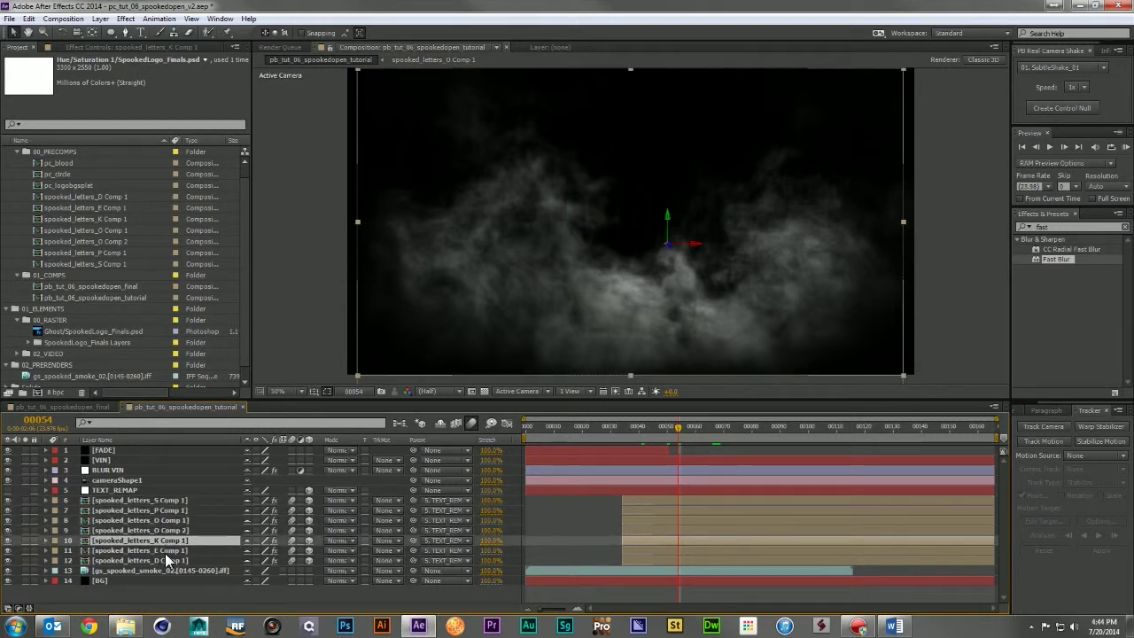
left_click(168, 550)
left_click(169, 560)
left_click(173, 511)
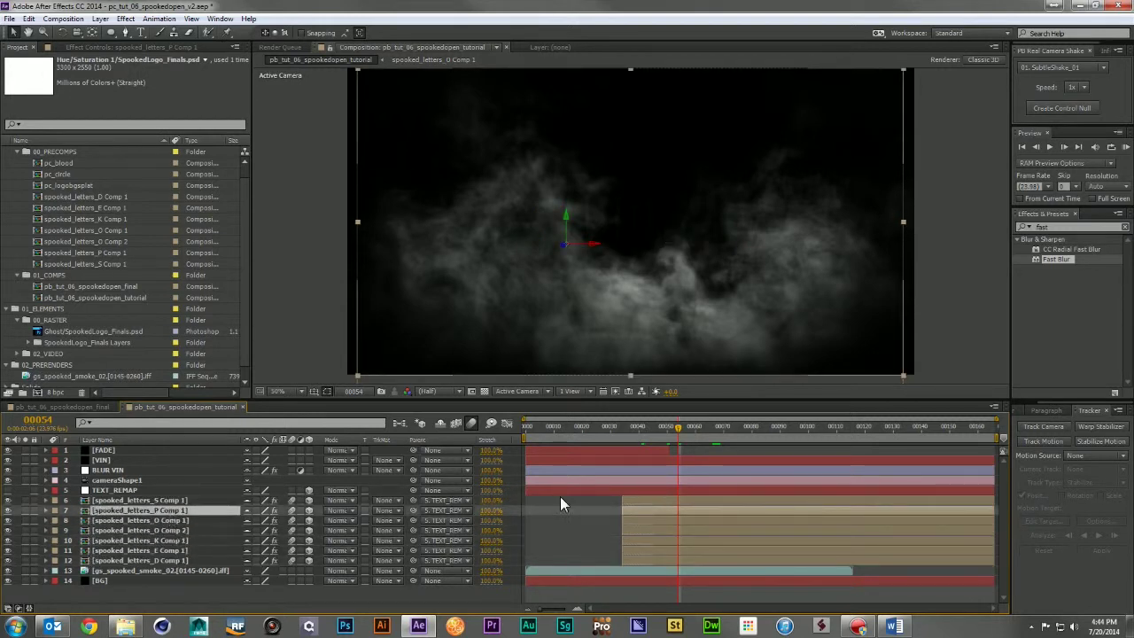
Step: Scrub forward through frames 77–103 to preview the glowing green SPOOKED letters
left_click_drag(710, 429, 744, 431)
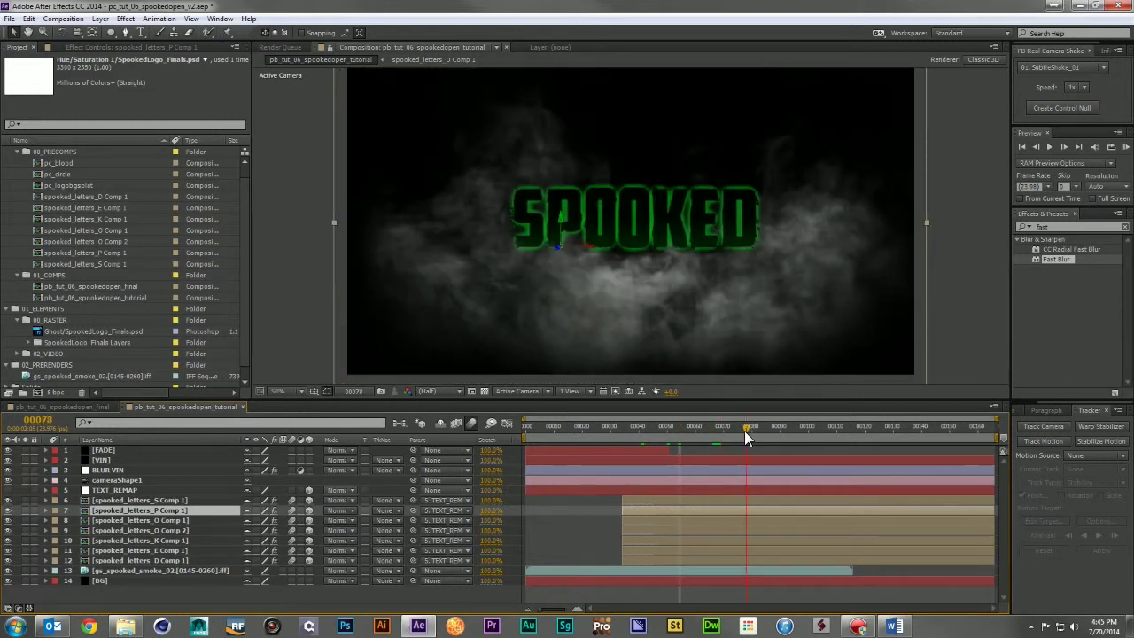
left_click_drag(774, 427, 787, 430)
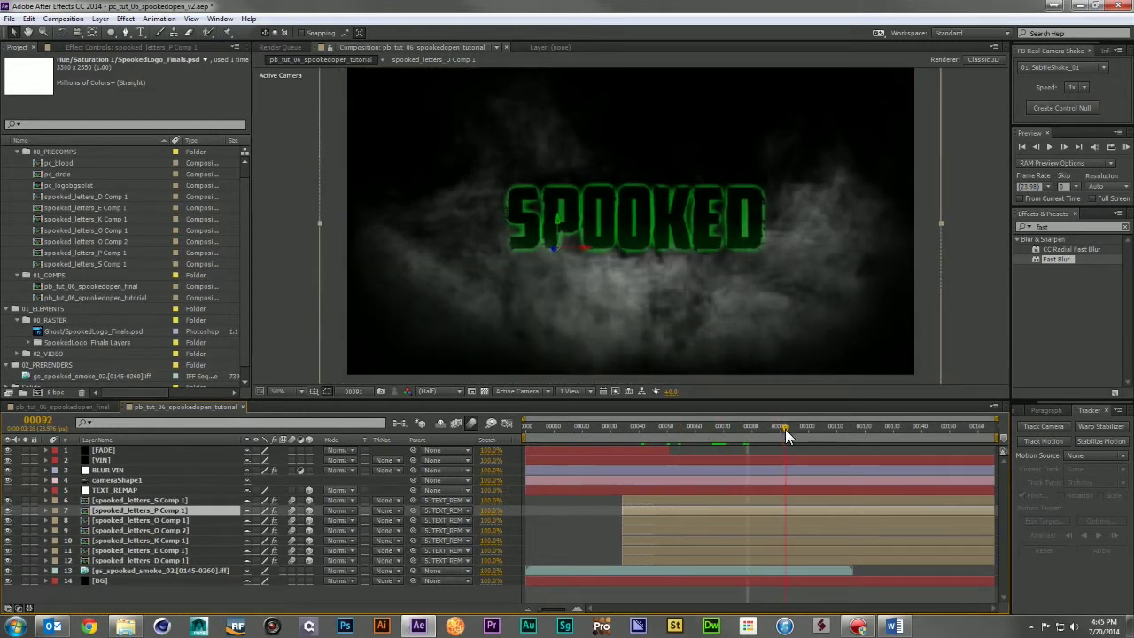
left_click_drag(786, 430, 858, 439)
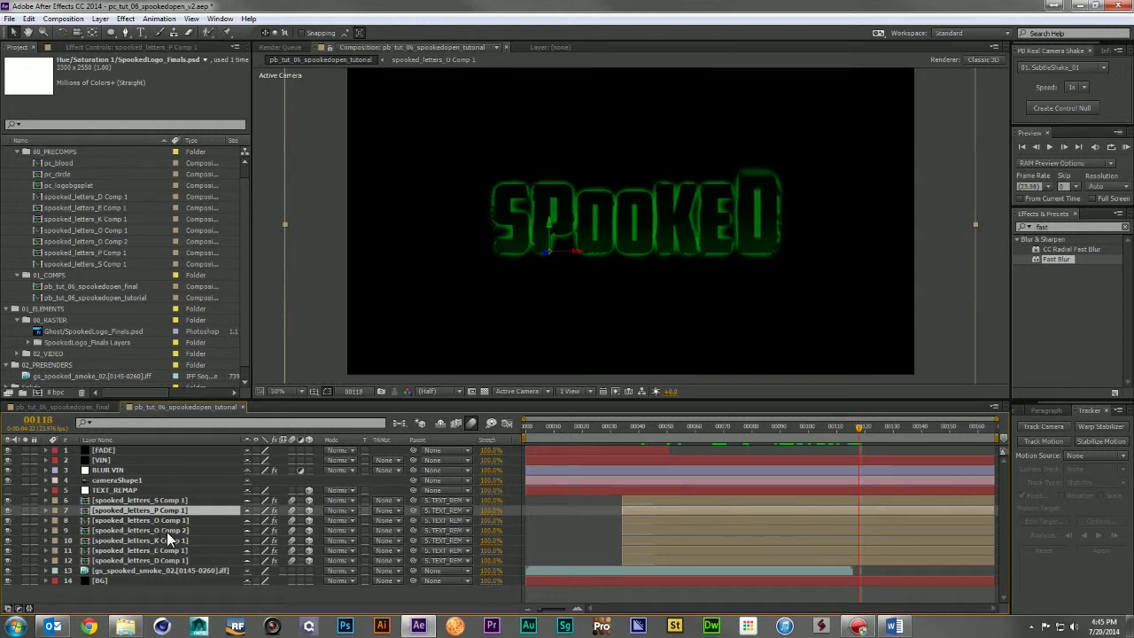
left_click(151, 561)
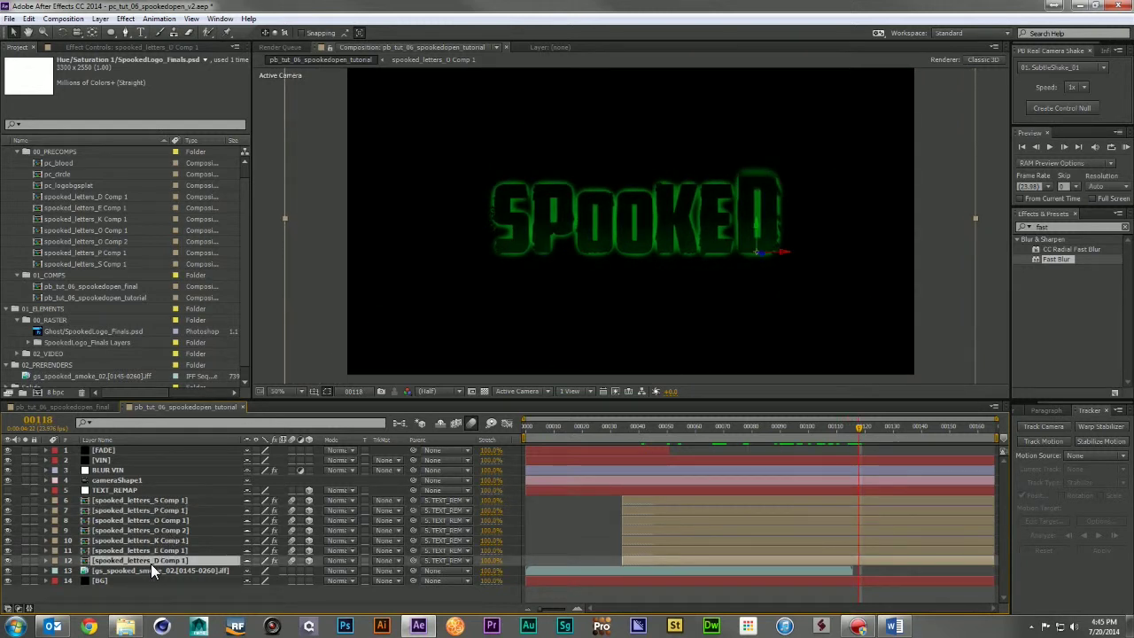
key("u")
scroll(575, 565, "down", 1)
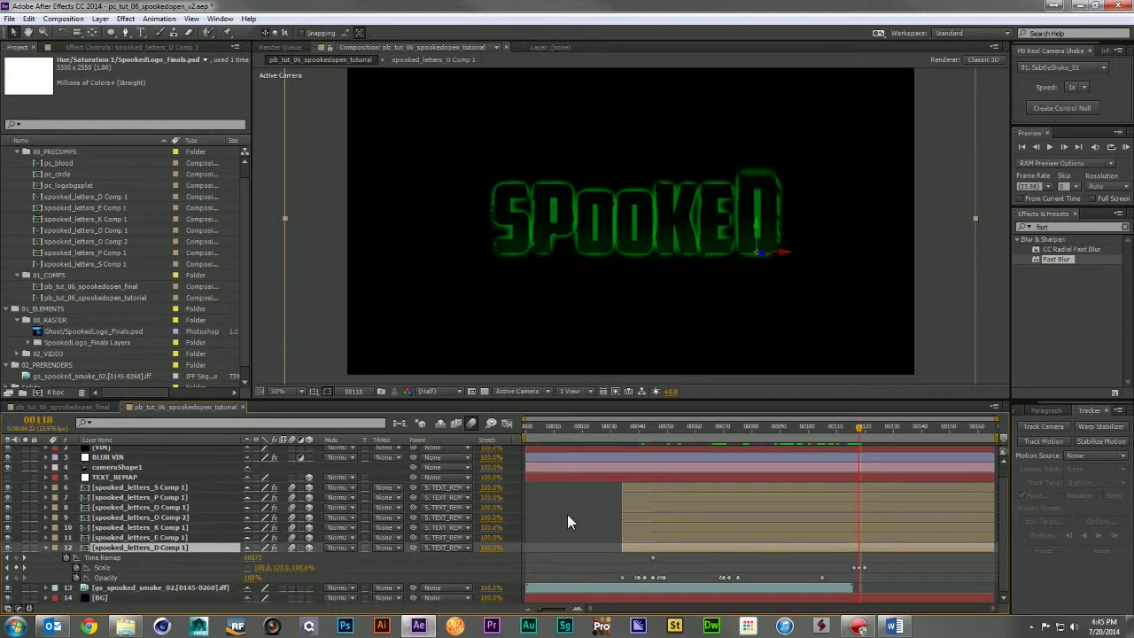
left_click(99, 569)
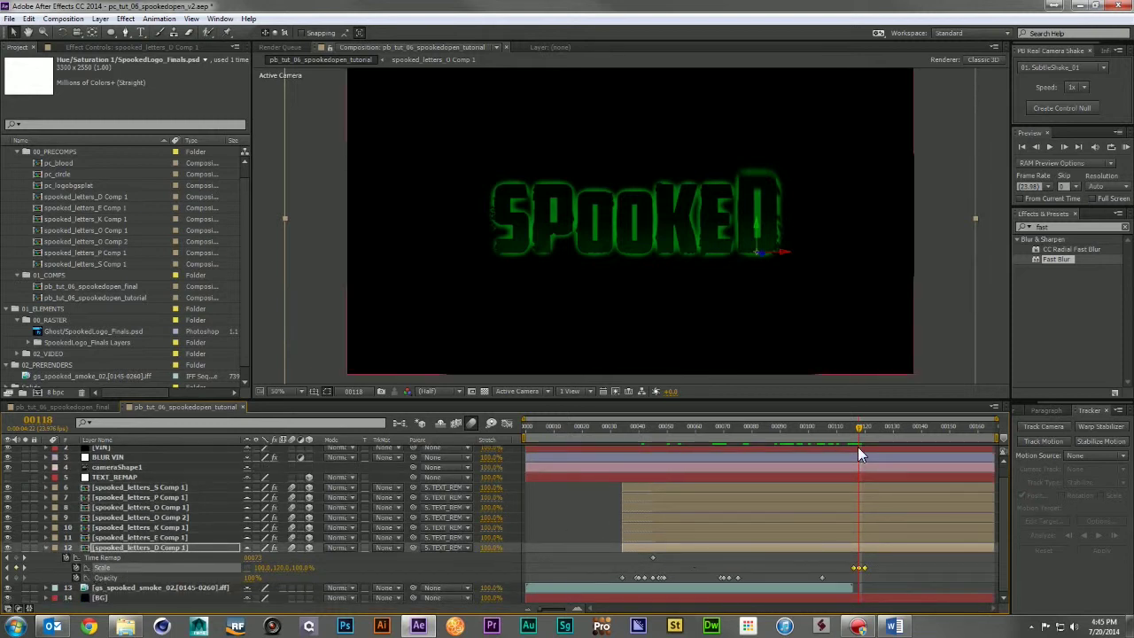
left_click_drag(852, 427, 864, 431)
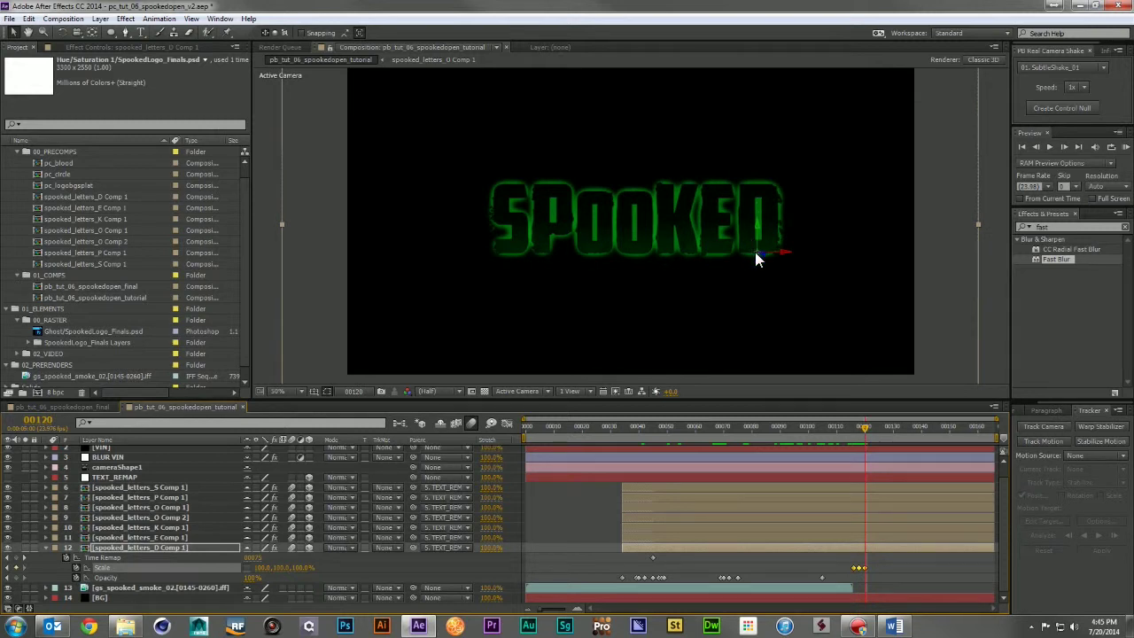
left_click(48, 545)
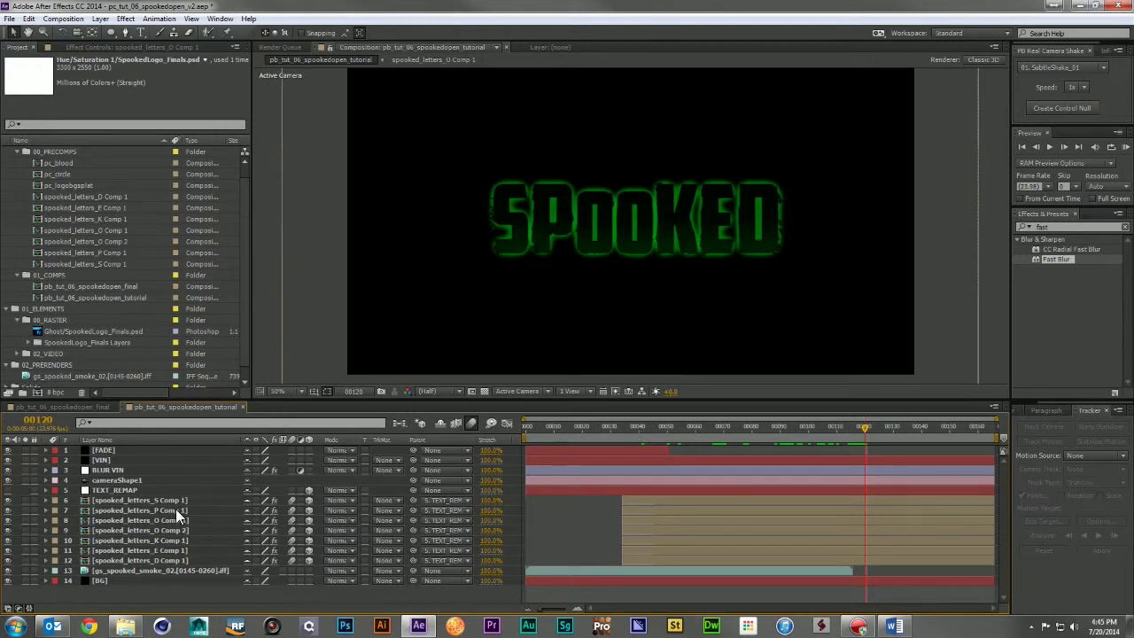
scroll(85, 282, "up", 1)
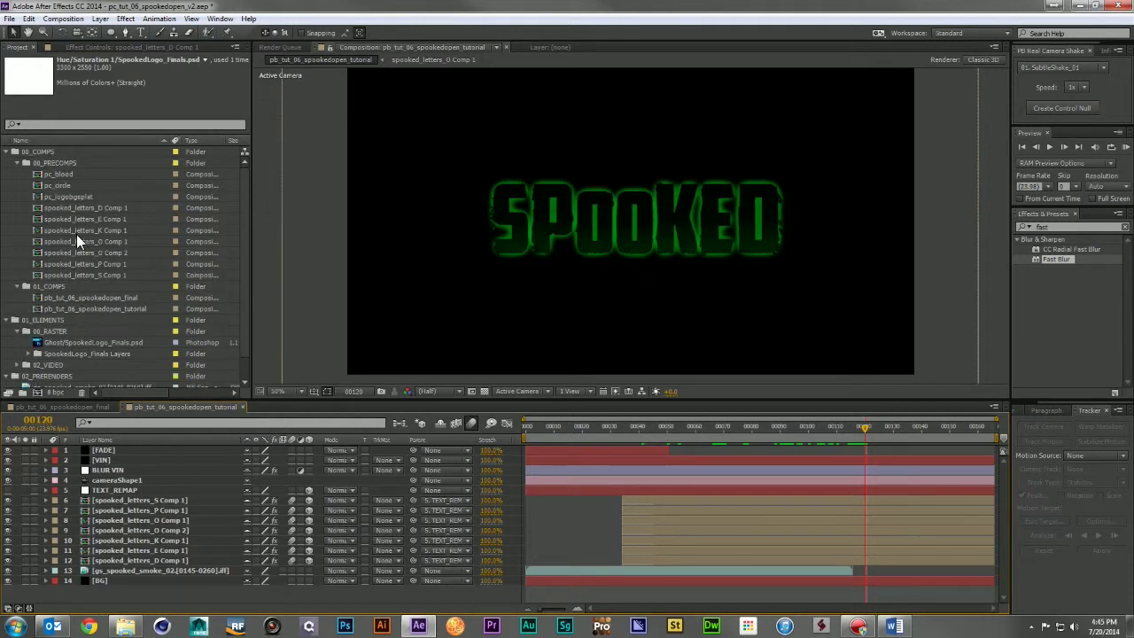
left_click_drag(71, 196, 125, 571)
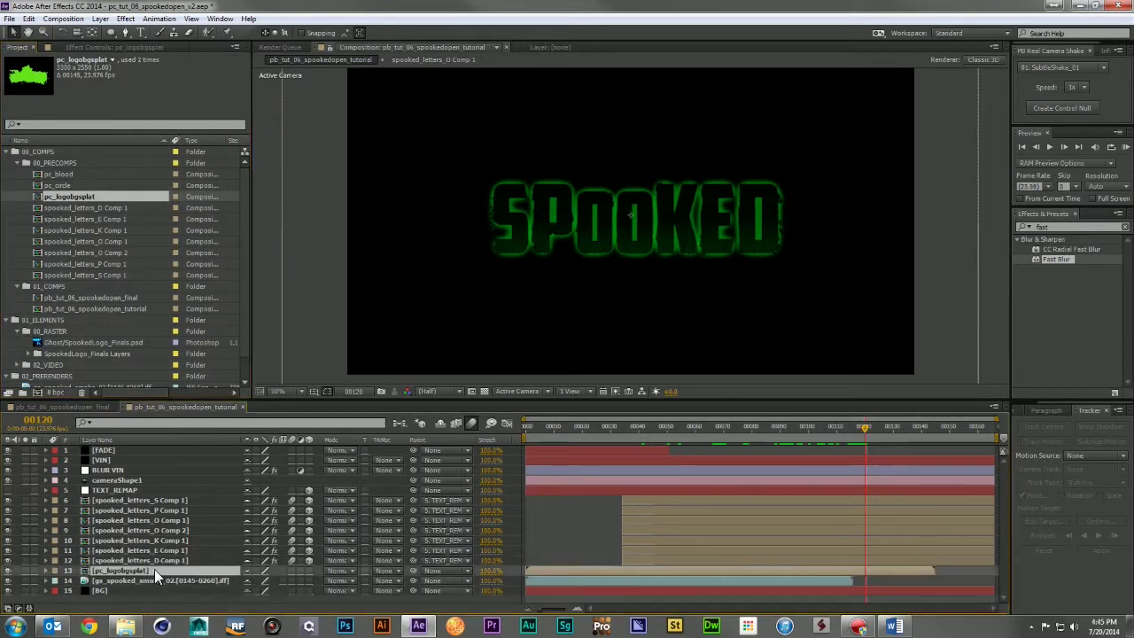
left_click_drag(573, 571, 635, 580)
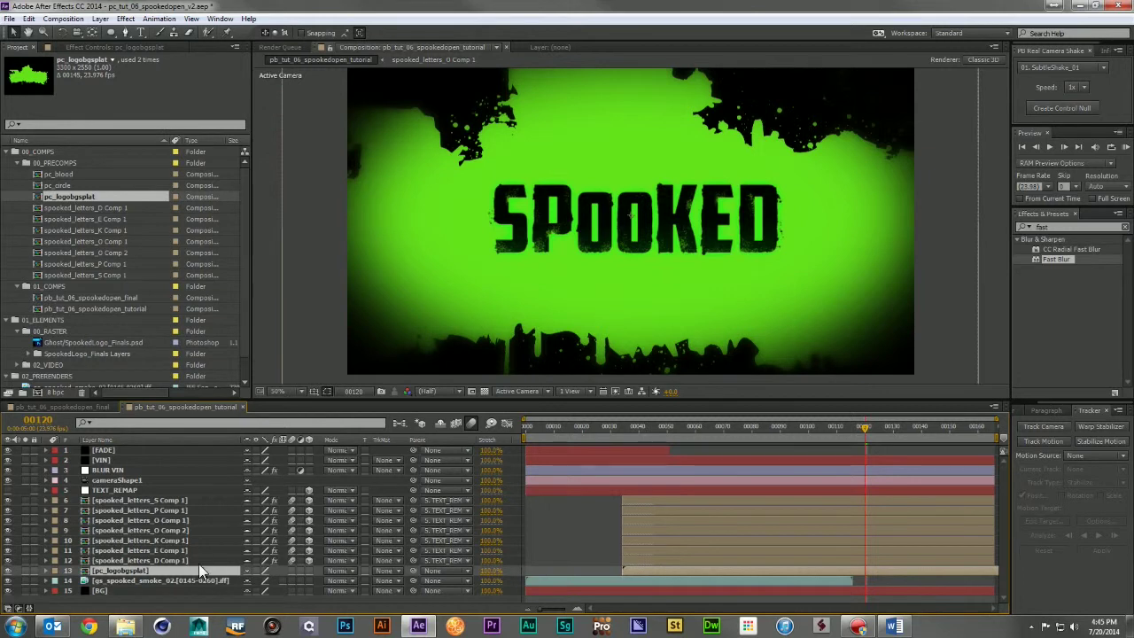
key("s")
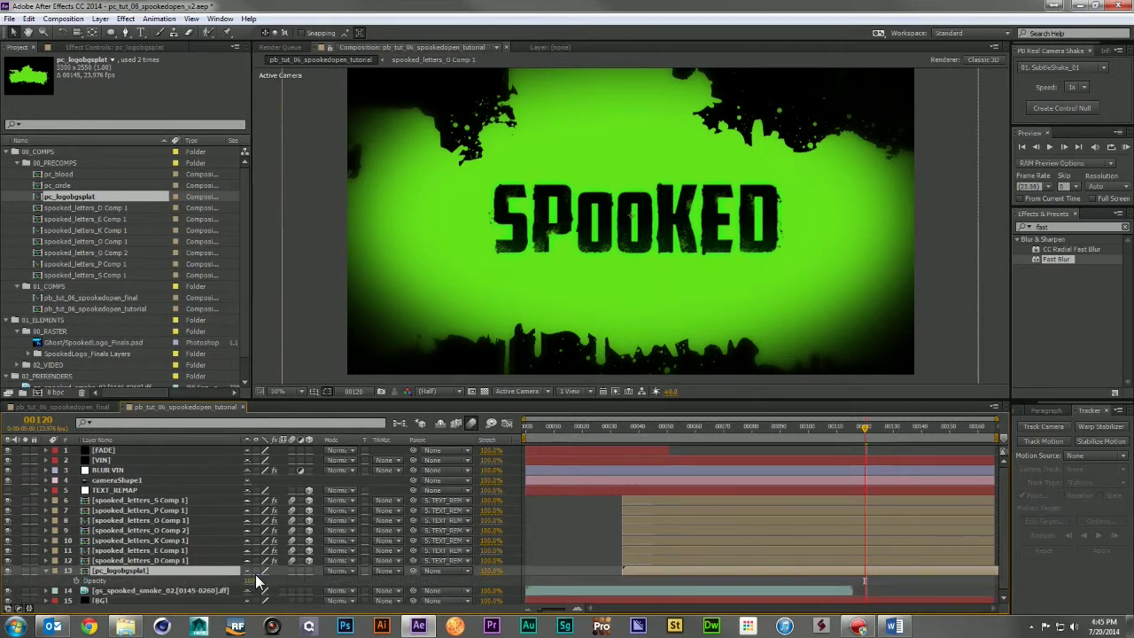
left_click_drag(262, 580, 235, 582)
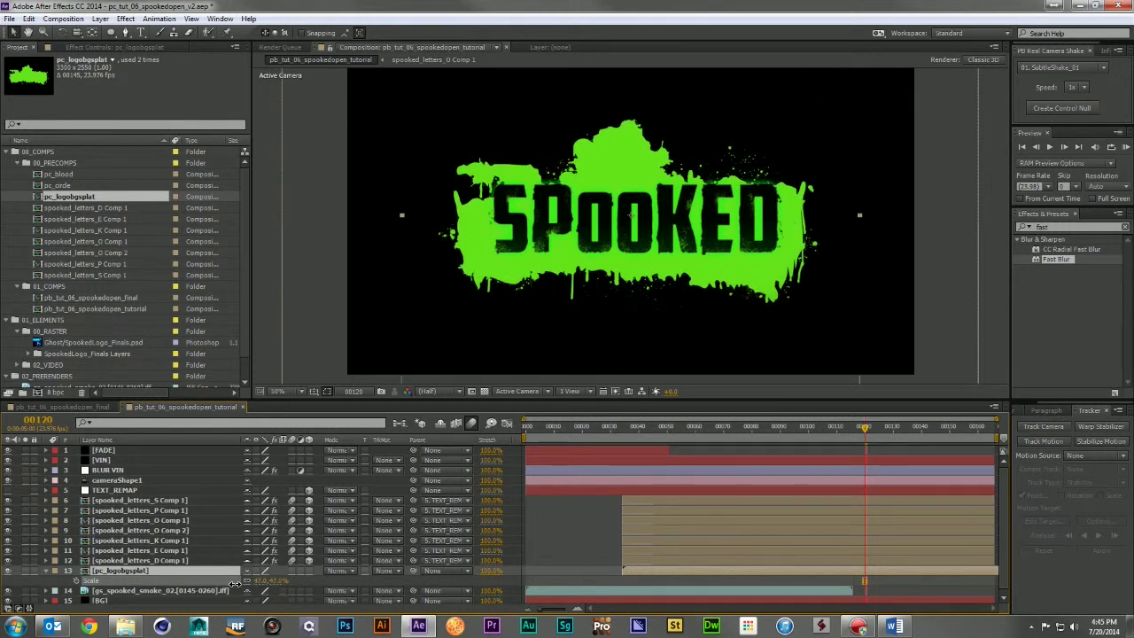
left_click_drag(653, 295, 653, 289)
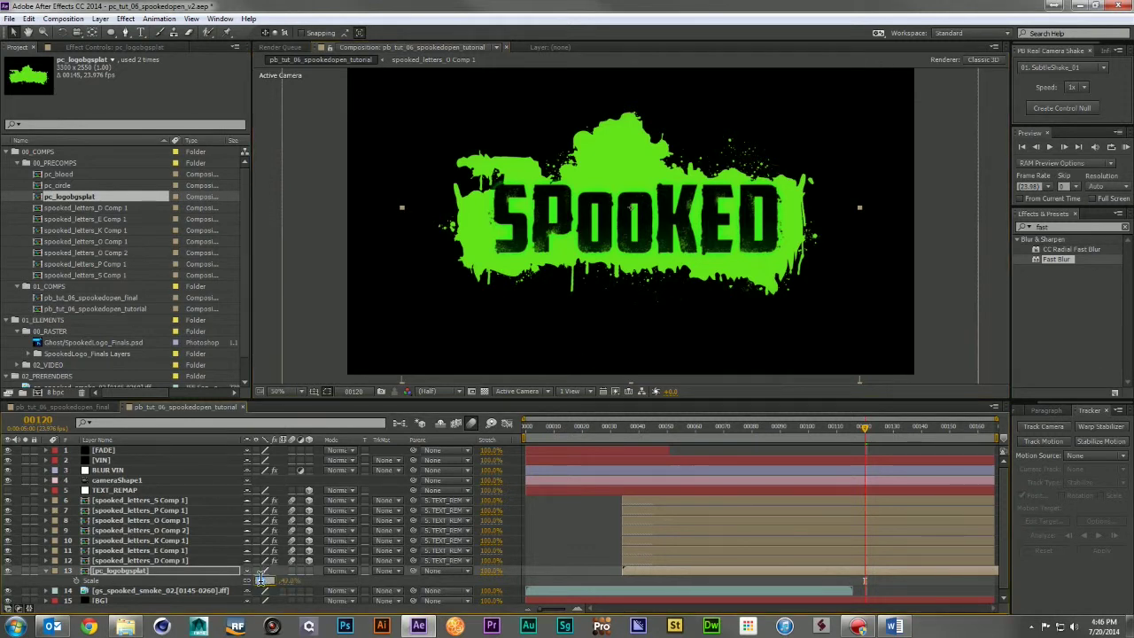
left_click_drag(261, 582, 263, 585)
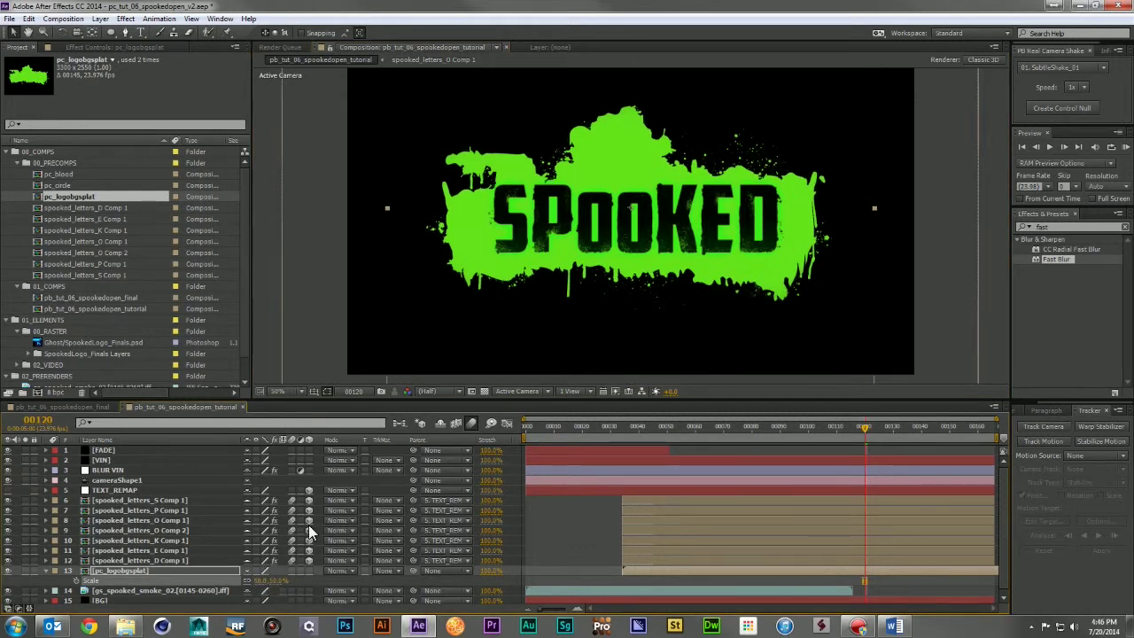
left_click(310, 569)
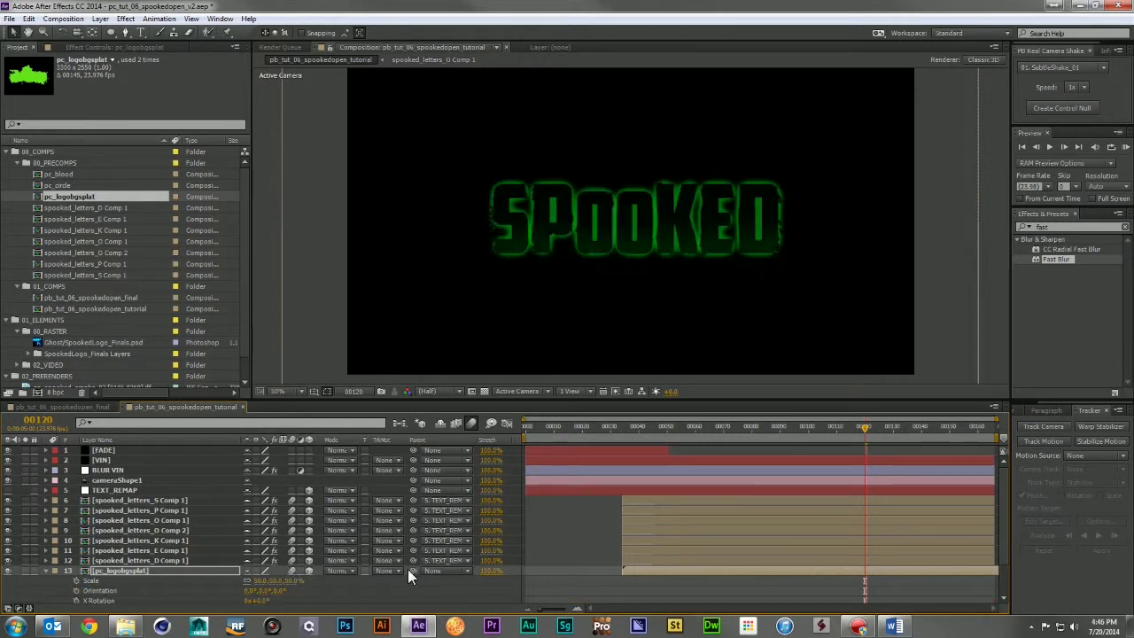
left_click_drag(409, 568, 154, 503)
key("p")
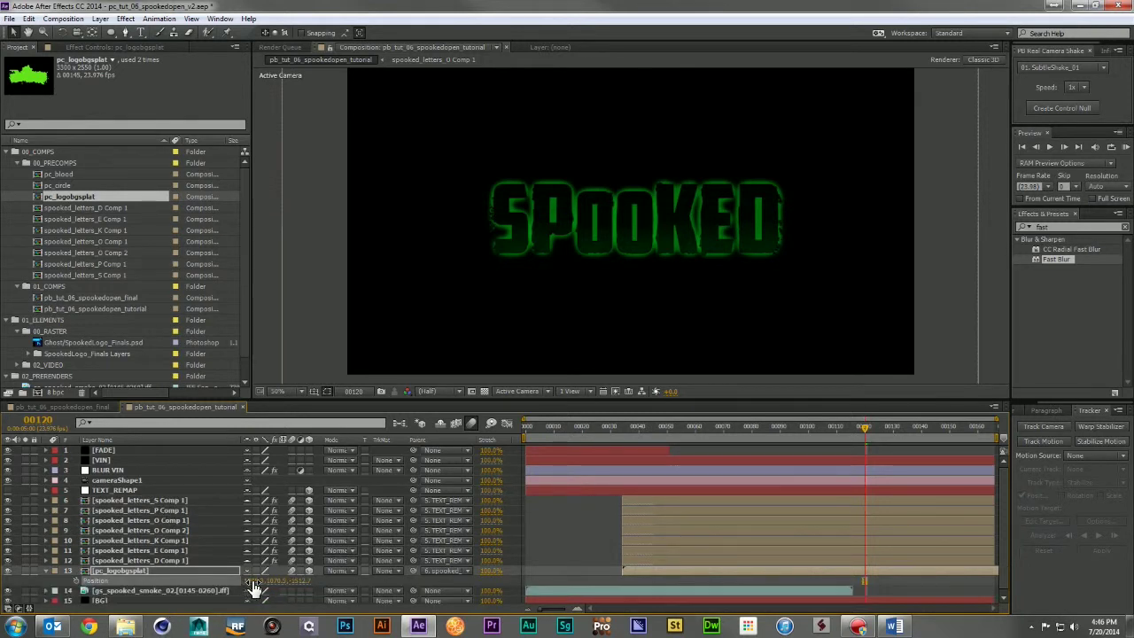
left_click(262, 580)
type("0")
key("Return")
mouse_move(483, 167)
left_mouse_down()
mouse_move(759, 298)
mouse_move(765, 313)
left_mouse_up()
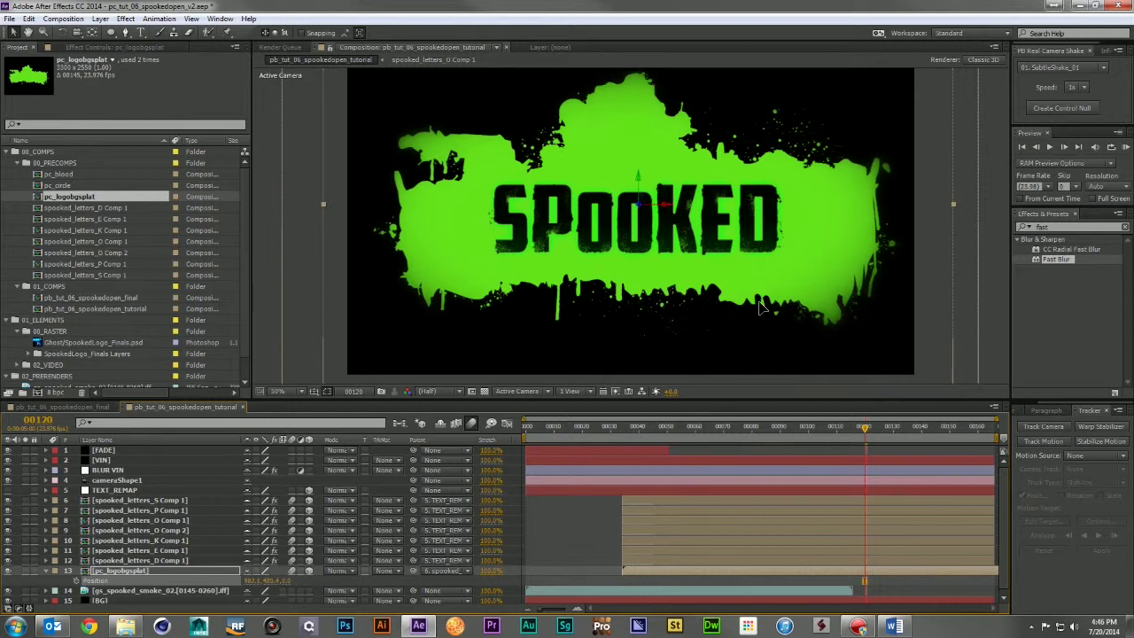
key("s")
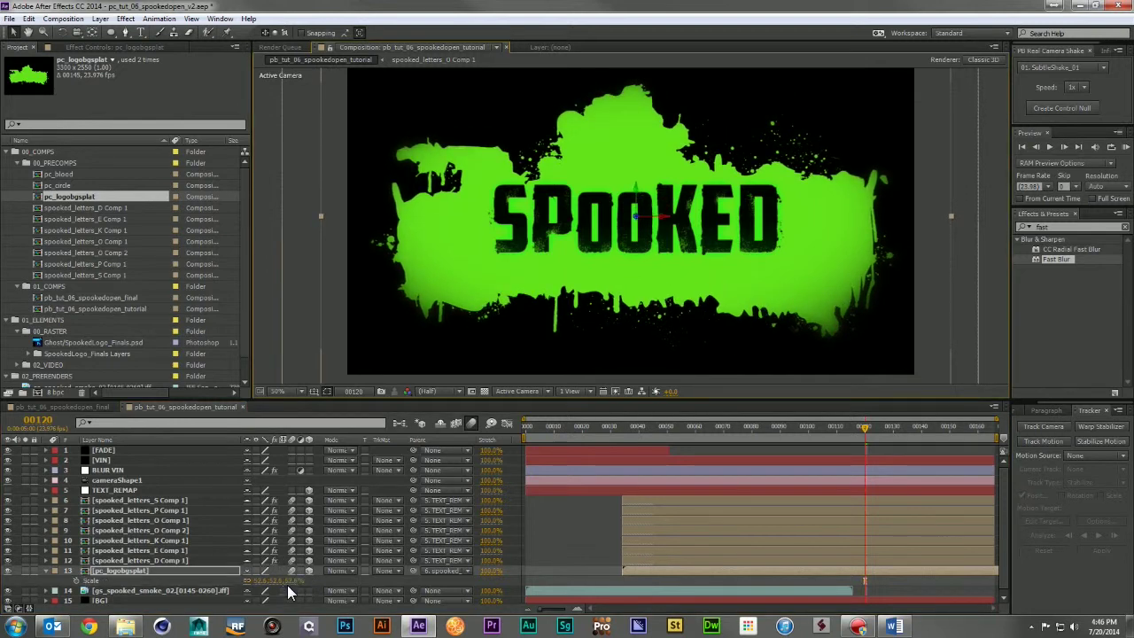
left_click_drag(296, 580, 282, 579)
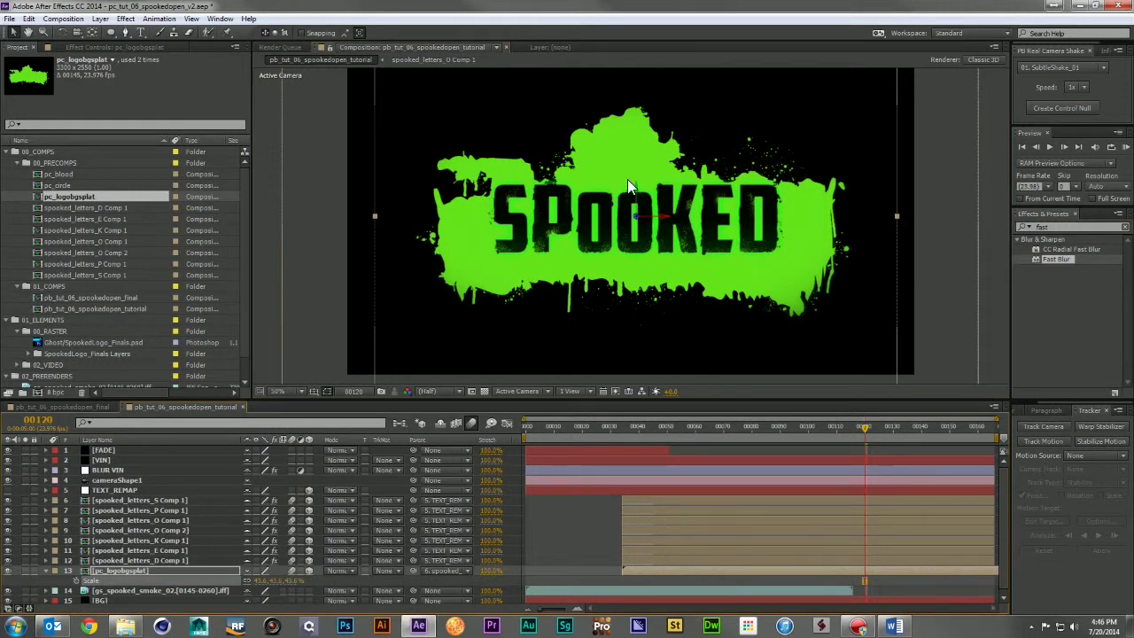
key("Up")
key("Up")
key("Up")
key("Up")
key("Up")
key("Up")
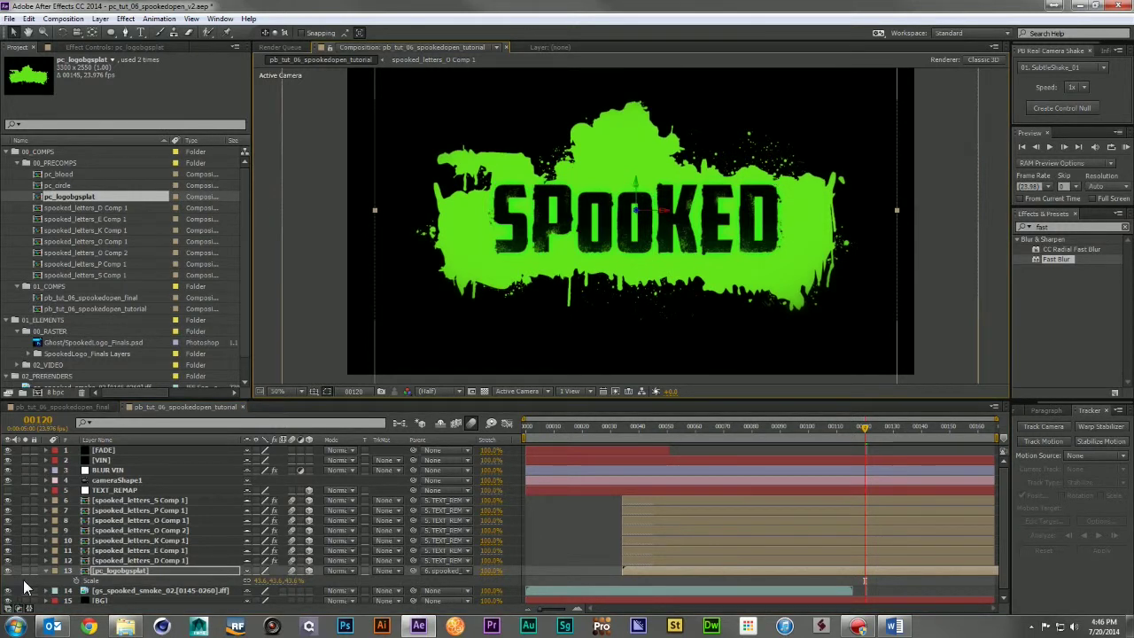
left_click(45, 560)
left_click(45, 476)
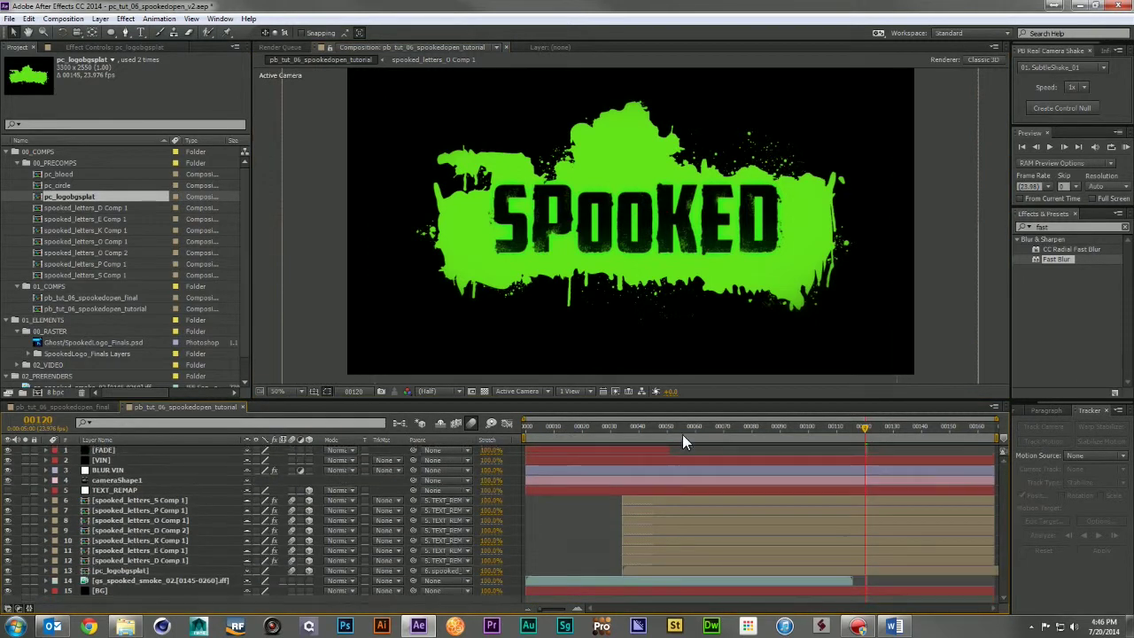
Step: Scrub through the smoky logo animation to the sharp SPOOKED frame
left_click(751, 428)
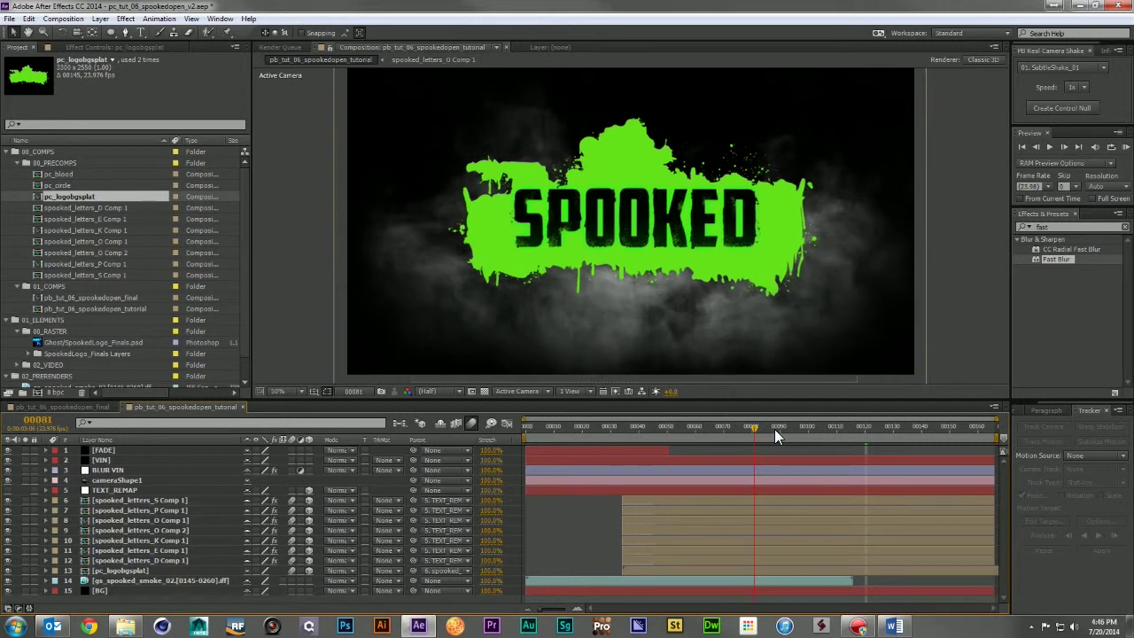
left_click_drag(769, 429, 854, 432)
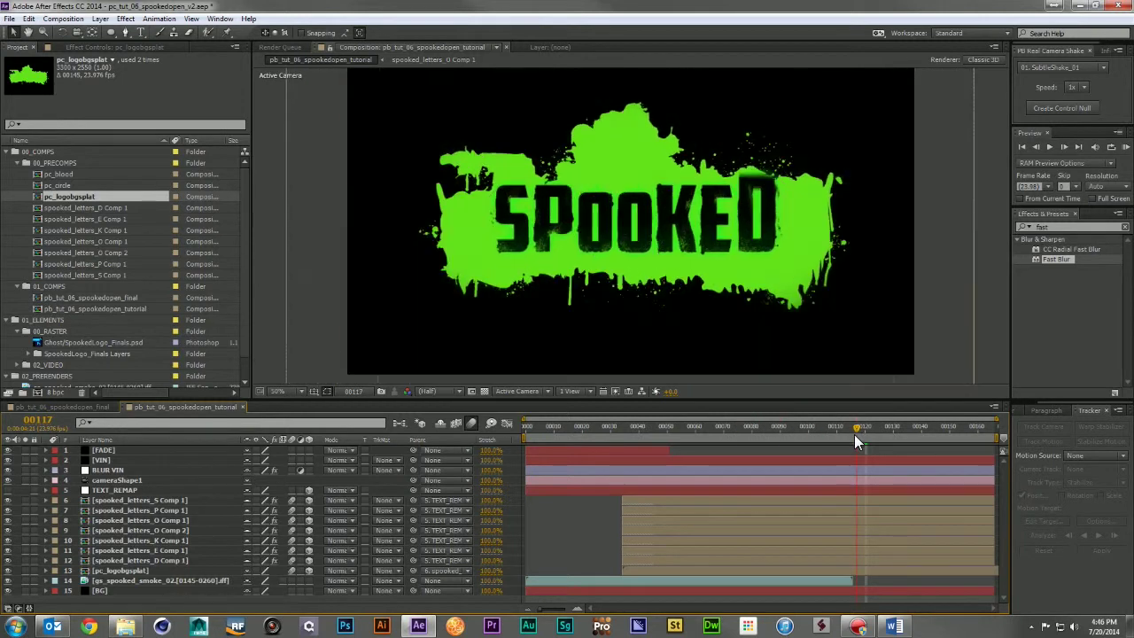
left_click(726, 425)
mouse_move(728, 427)
left_mouse_down()
mouse_move(838, 430)
mouse_move(825, 432)
left_mouse_up()
Step: Select pc_logobgsplat and show only its Scale property for editing
left_click(143, 569)
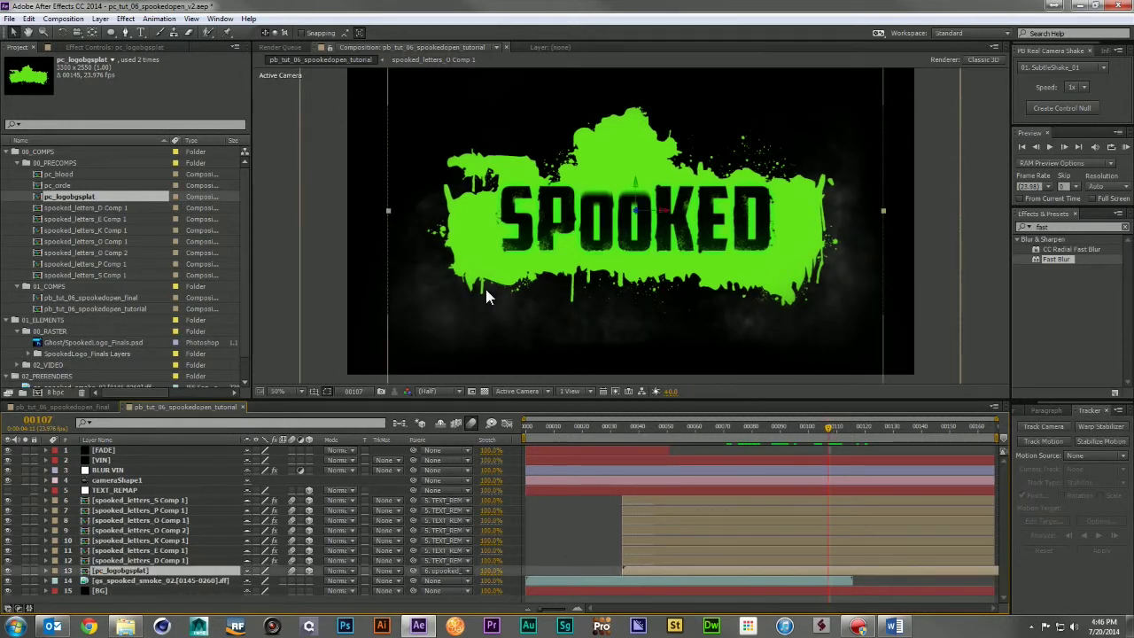
key("s")
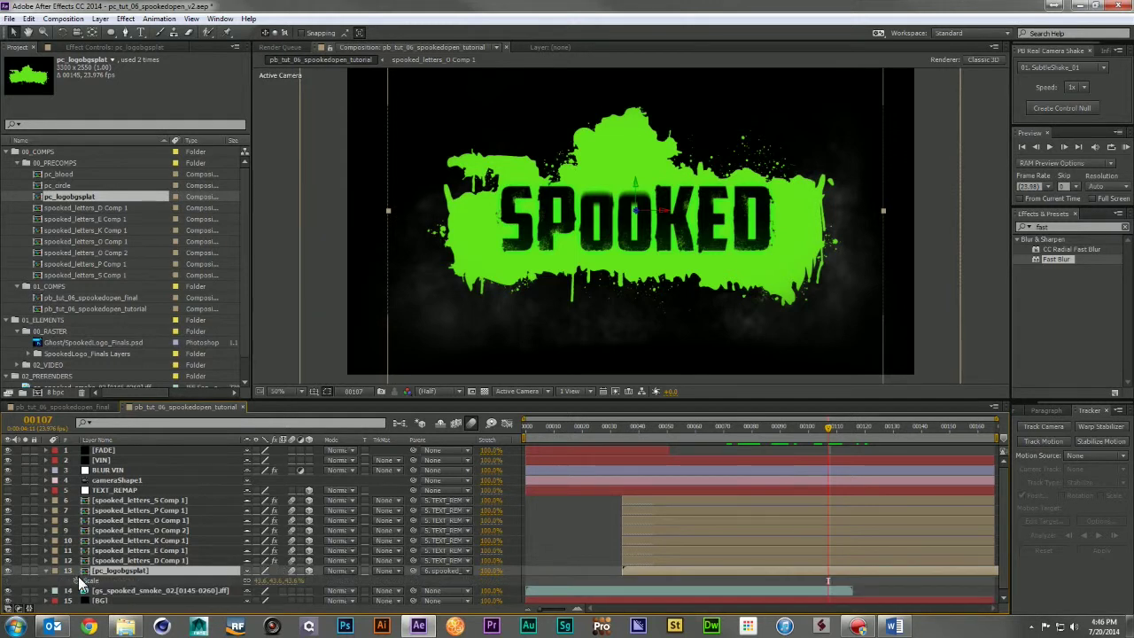
left_click(87, 580)
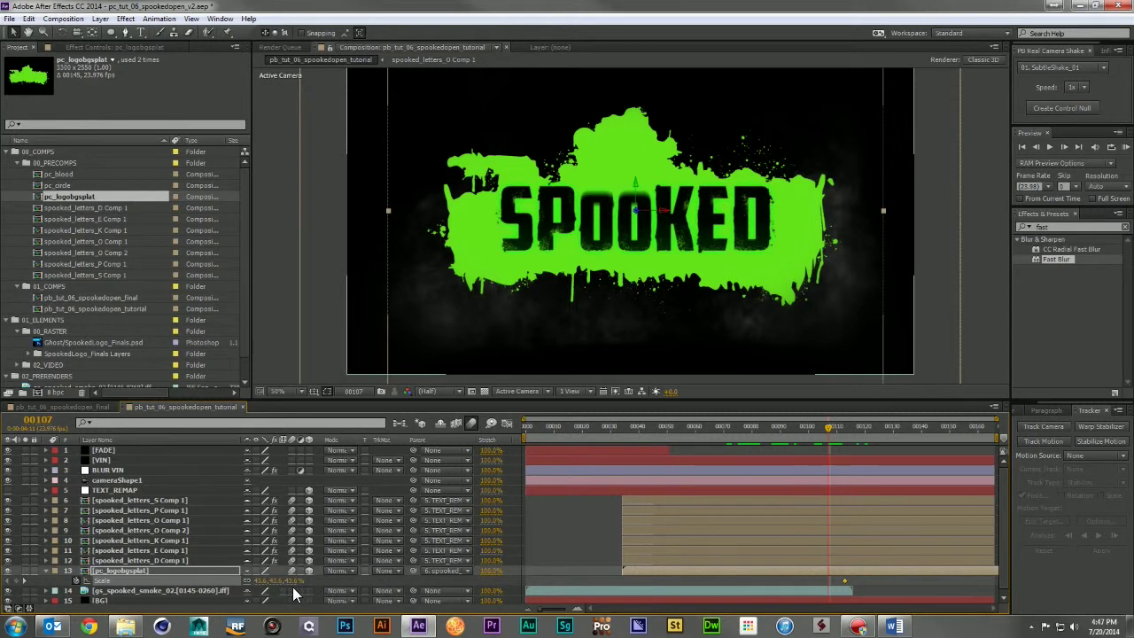
left_click(258, 581)
Step: Key the splat's Scale at 0 on frame 107 and 150 on frame 110
type("0.0,0.0")
key("Return")
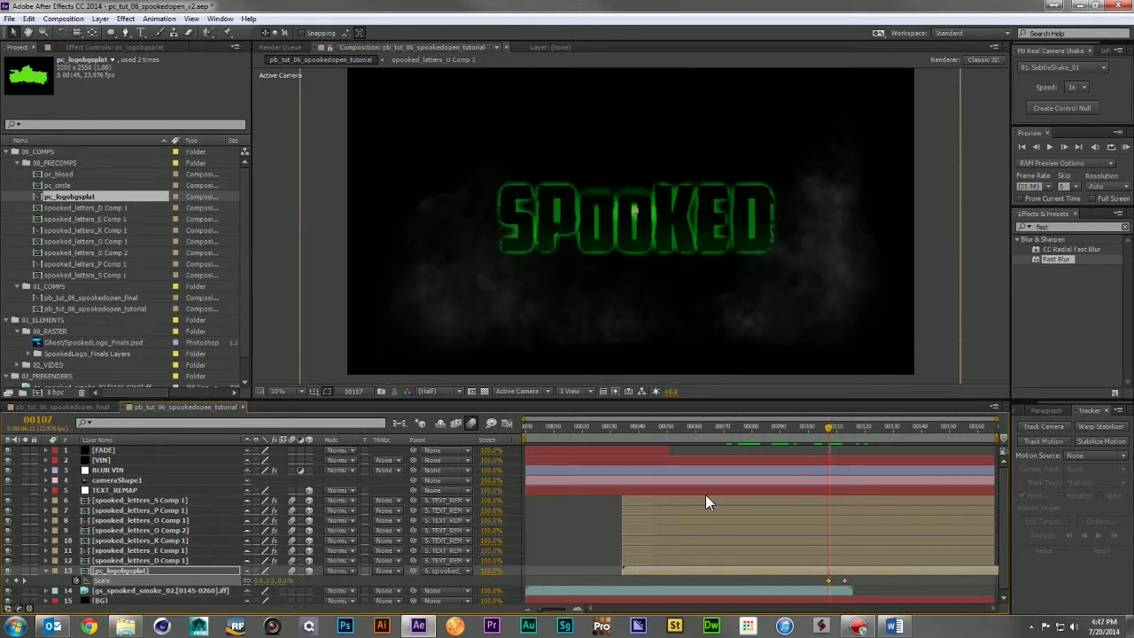
left_click(837, 431)
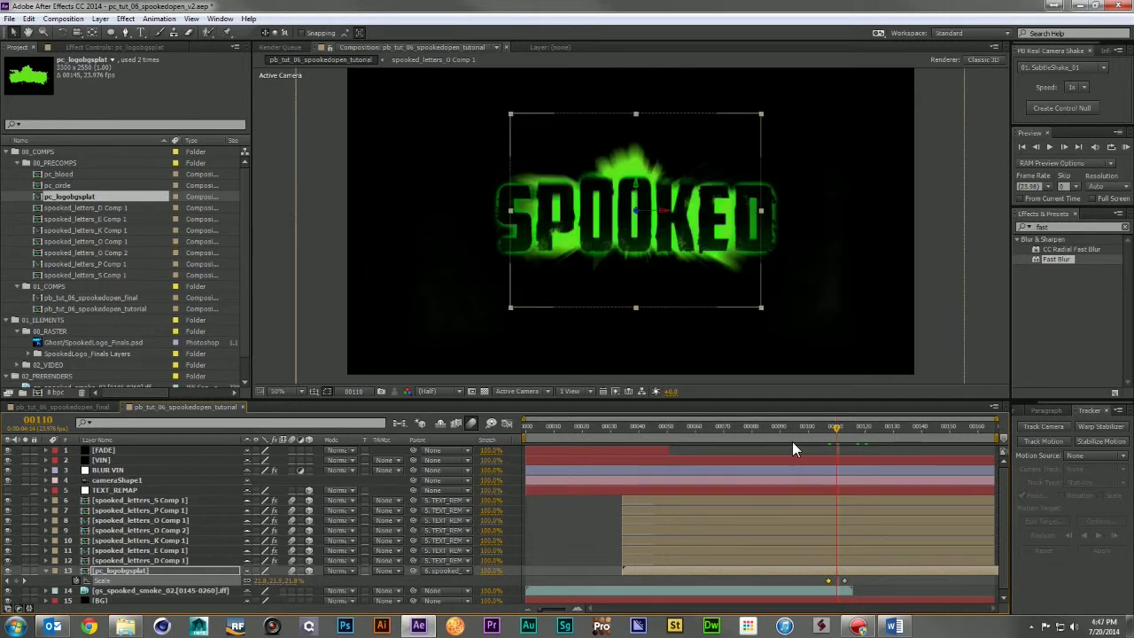
left_click(296, 580)
type("150")
key("Return")
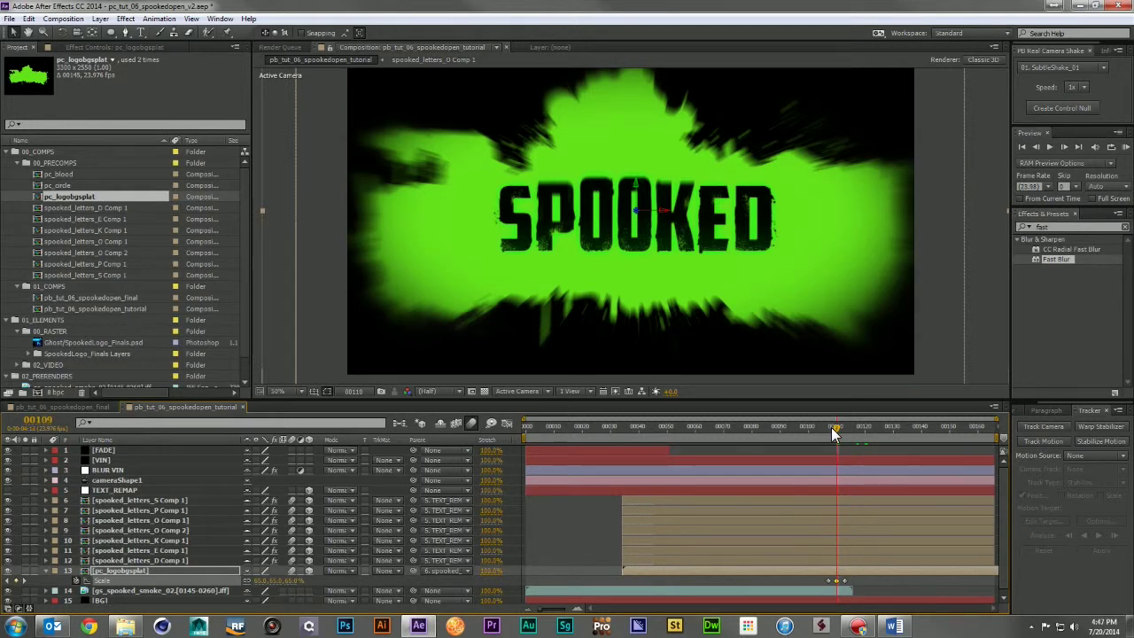
mouse_move(834, 431)
left_mouse_down()
mouse_move(846, 434)
mouse_move(828, 427)
left_mouse_up()
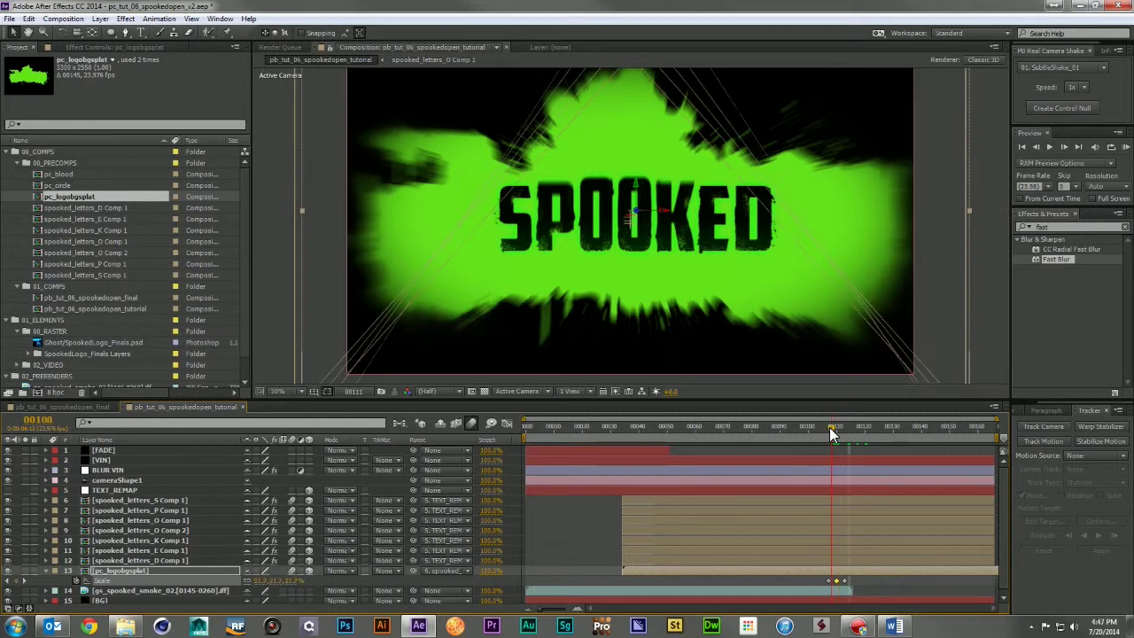
mouse_move(830, 427)
left_mouse_down()
mouse_move(847, 432)
mouse_move(834, 430)
left_mouse_up()
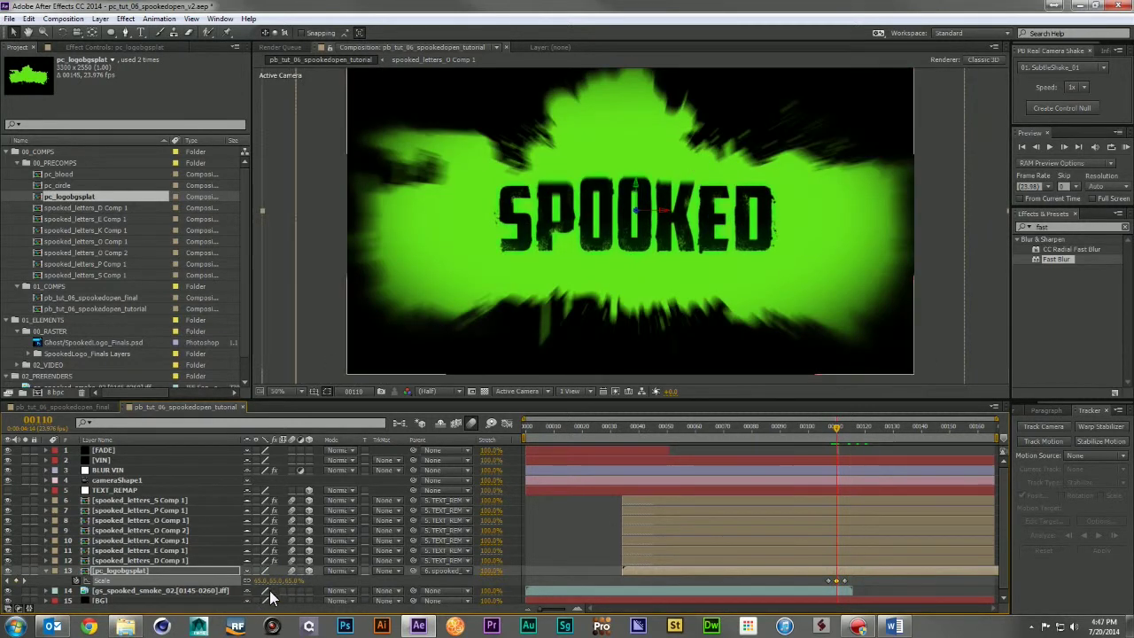
Step: Lower the frame-110 Scale keyframe to 55 for a subtler pop and preview it
left_click_drag(292, 580, 295, 587)
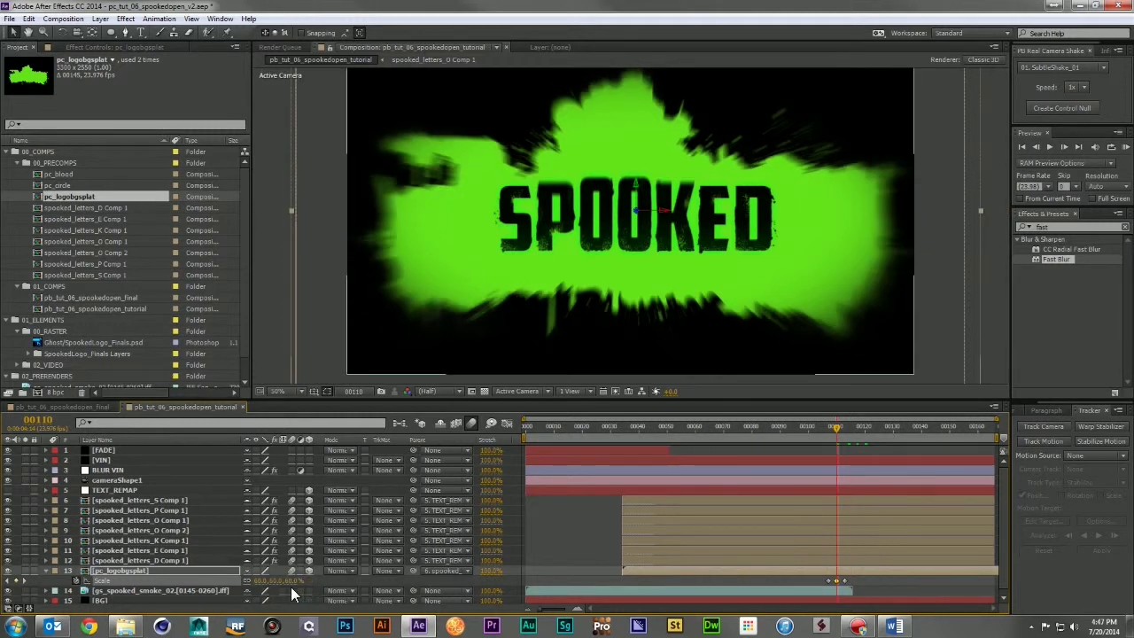
left_click(292, 580)
type("55")
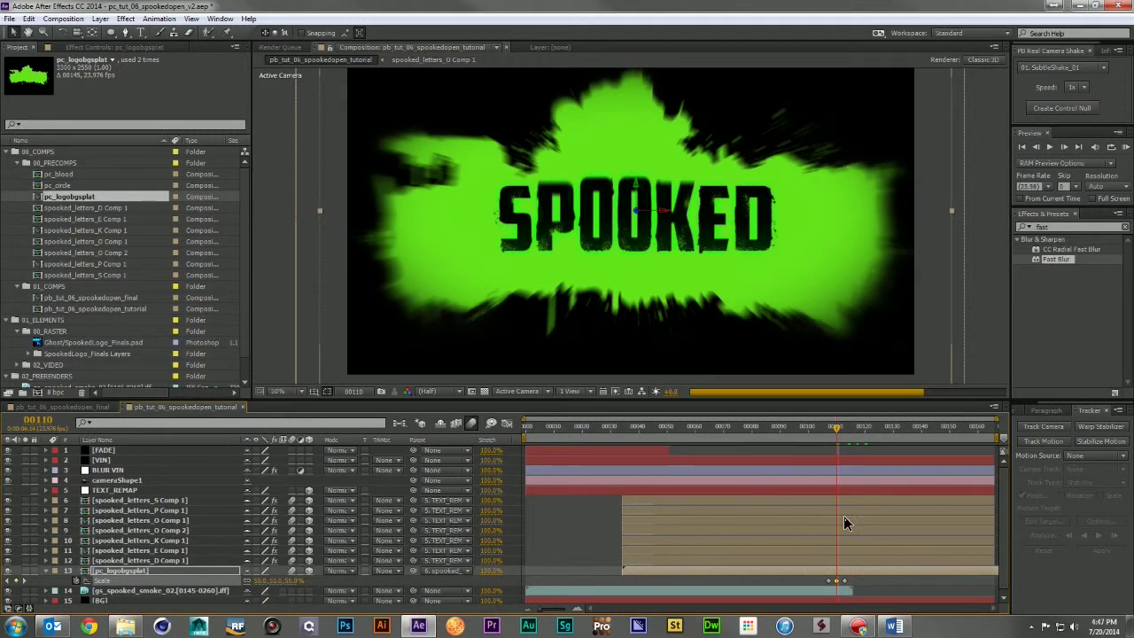
key("Return")
left_click_drag(825, 431, 877, 446)
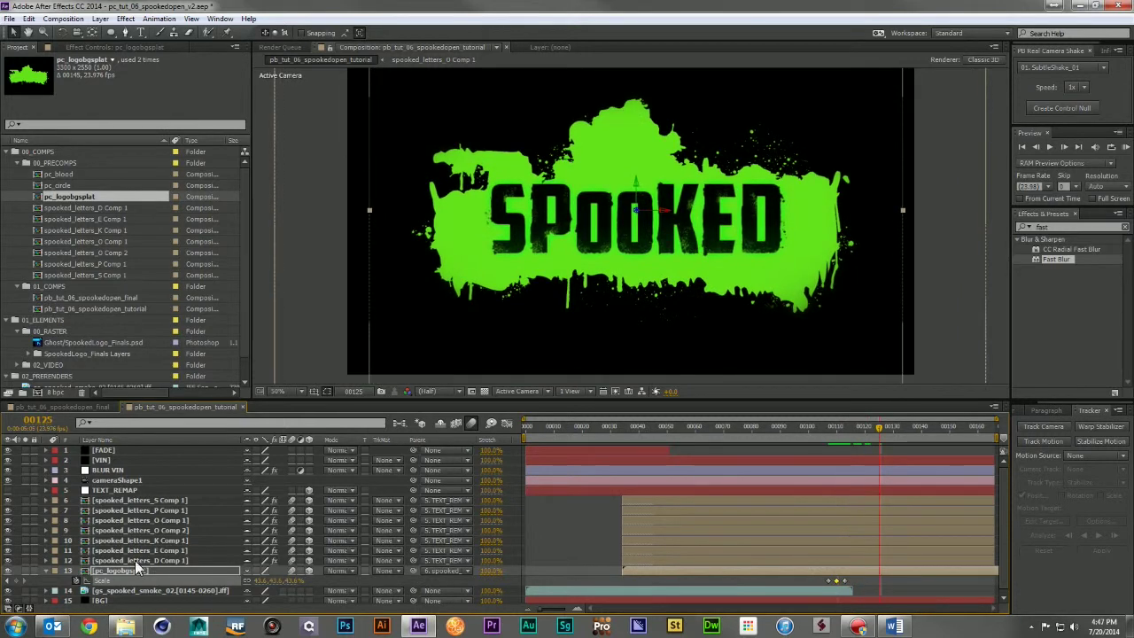
Step: Clear the splat's parent, parent it to TEXT_REMAP, then add Ghost/SpookedLogo_Finals.psd to the comp
left_click(432, 567)
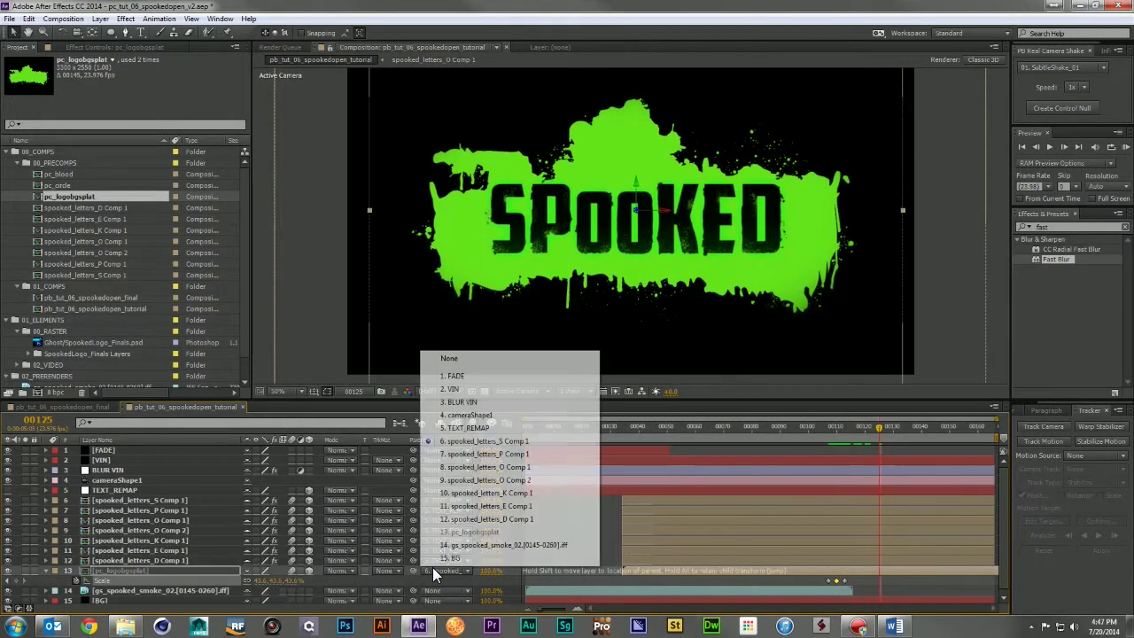
left_click(478, 359)
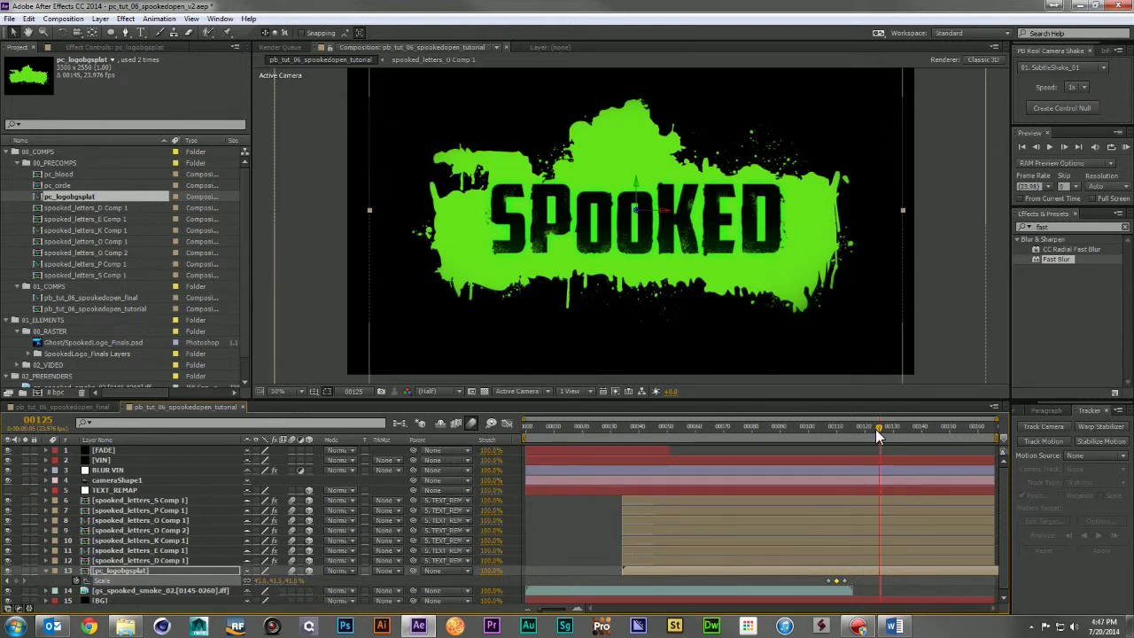
left_click_drag(836, 427, 850, 430)
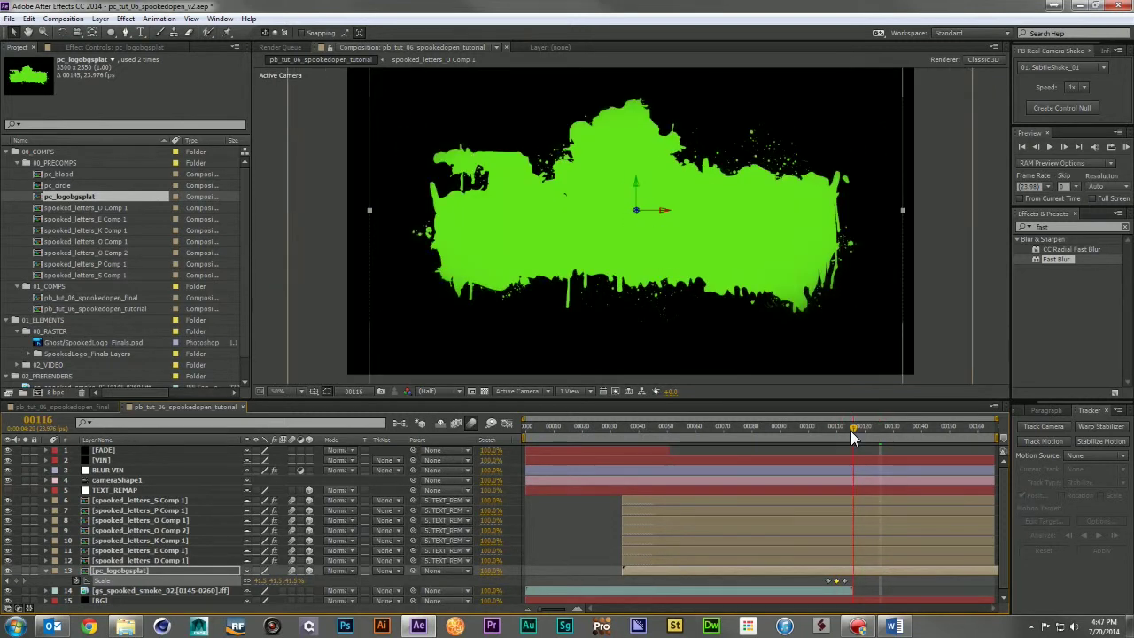
left_click_drag(850, 431, 879, 431)
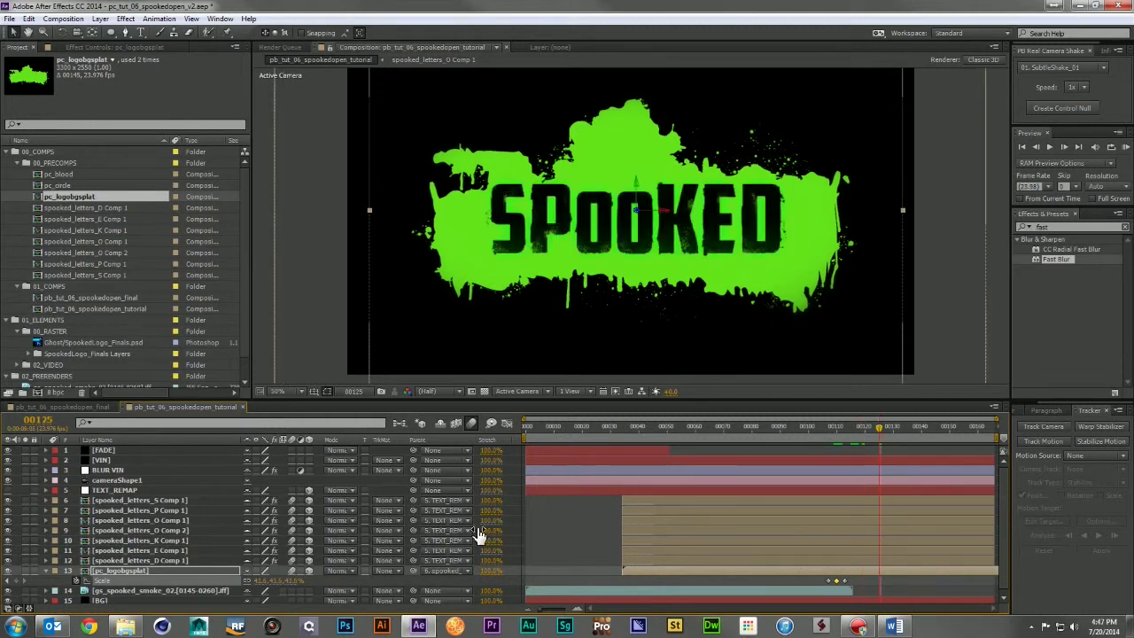
left_click_drag(412, 572, 103, 493)
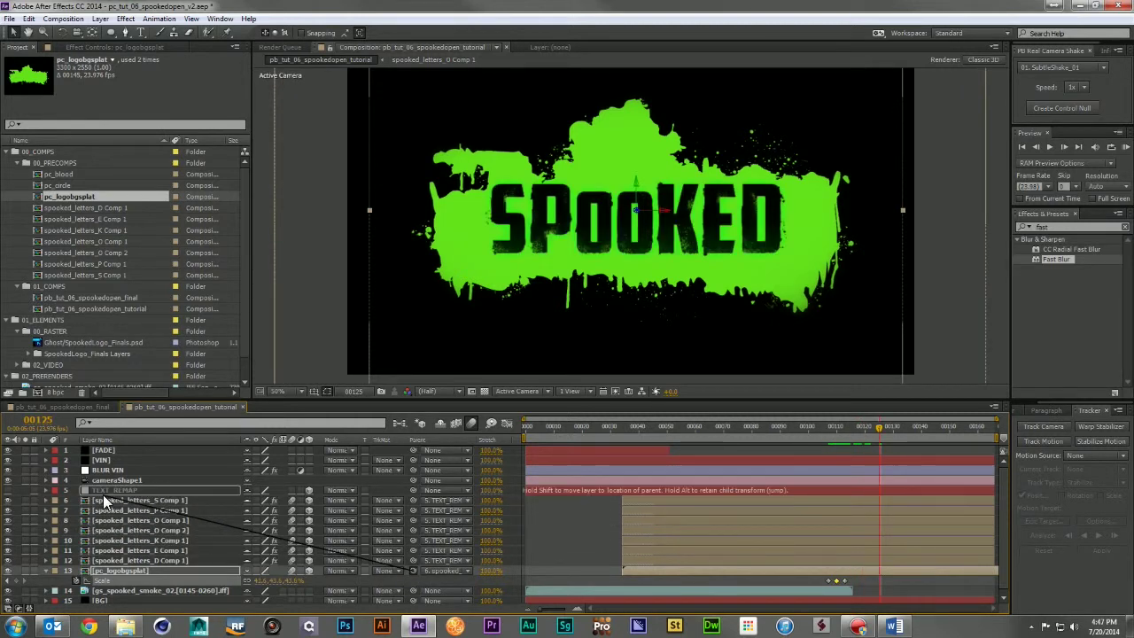
left_click_drag(813, 429, 863, 443)
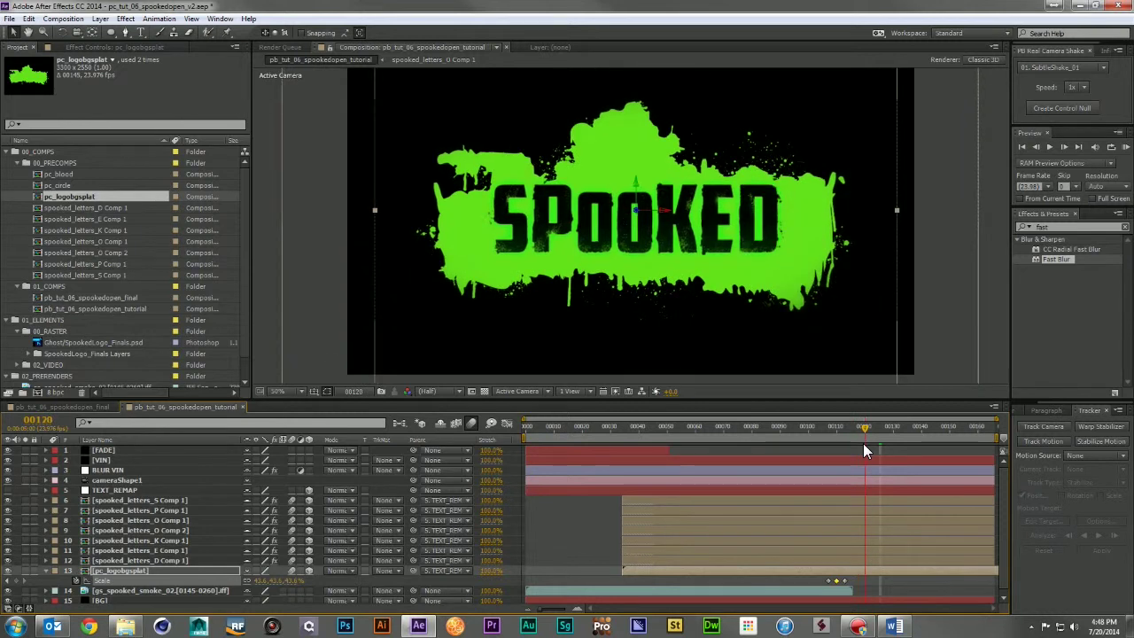
left_click(46, 570)
left_click(581, 537)
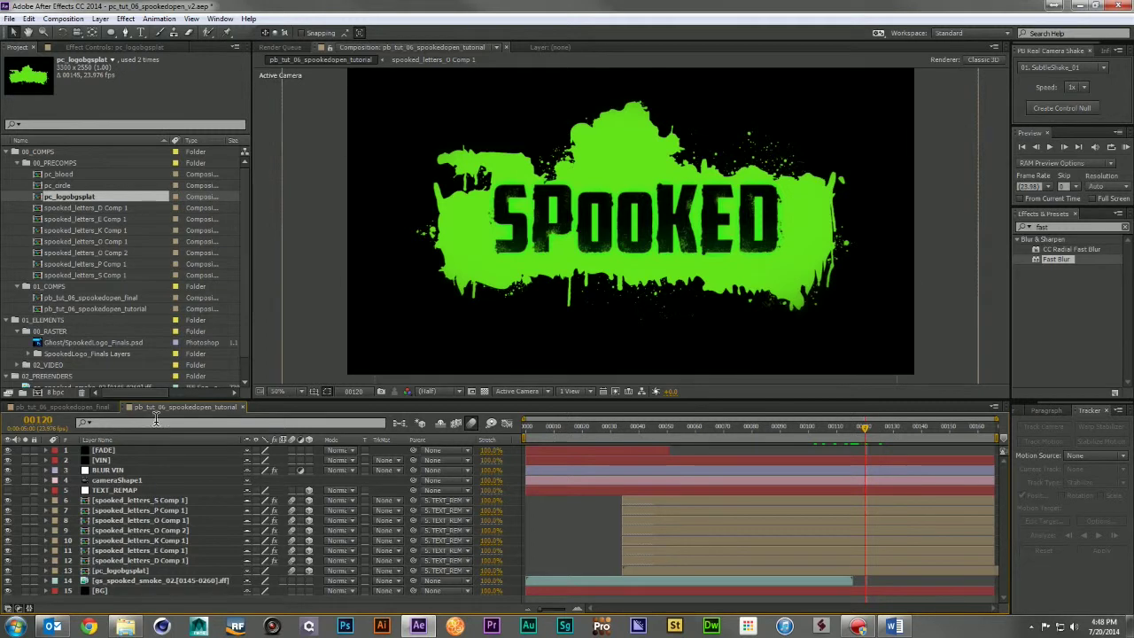
left_click_drag(111, 341, 147, 498)
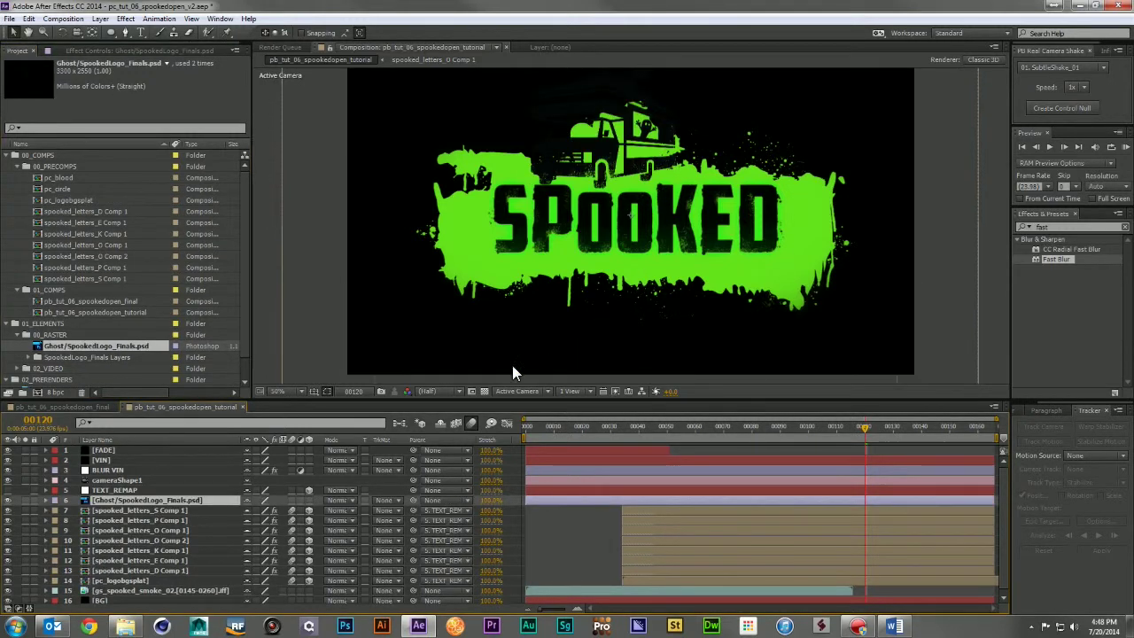
Step: Make the ghost logo layer 3D, parent it to a letter layer and center it horizontally
key("s")
left_click(309, 499)
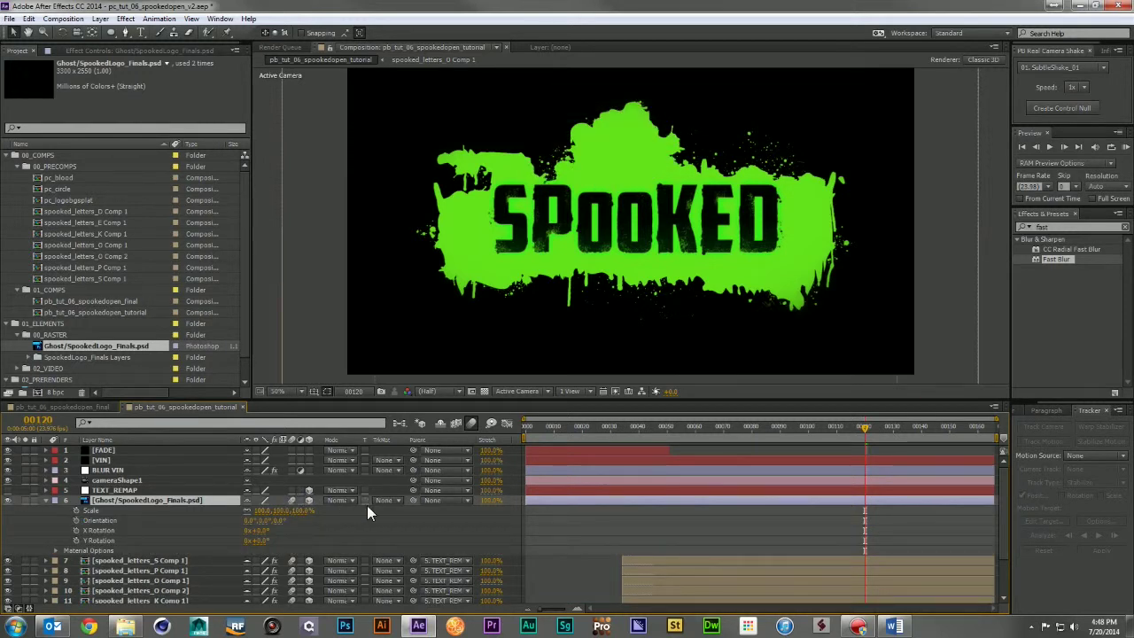
left_click_drag(411, 499, 136, 558)
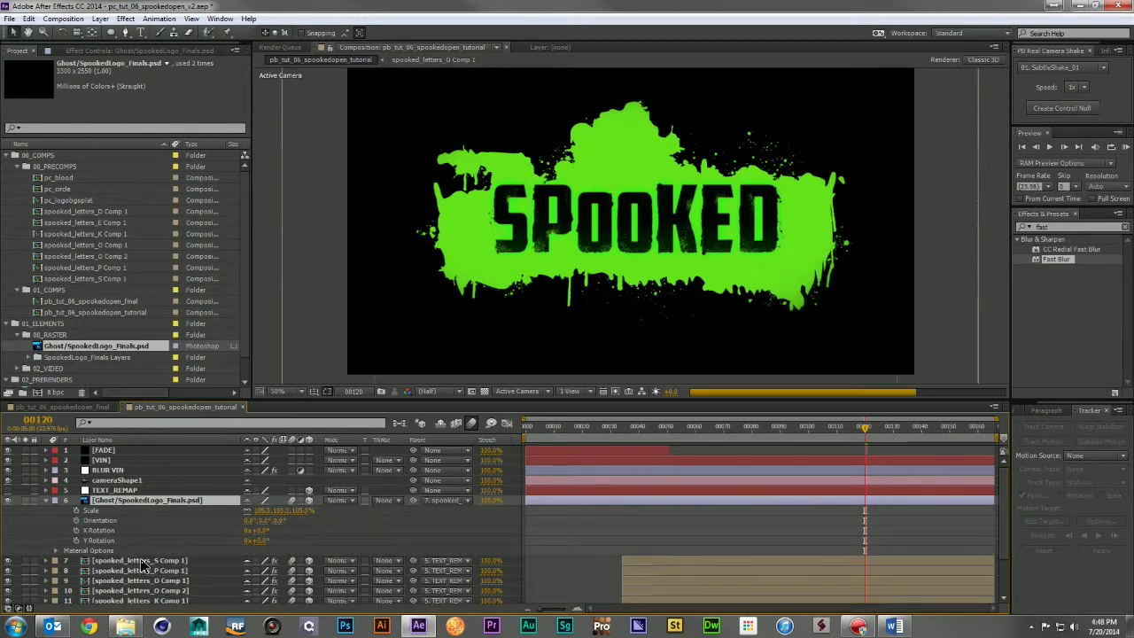
key("p")
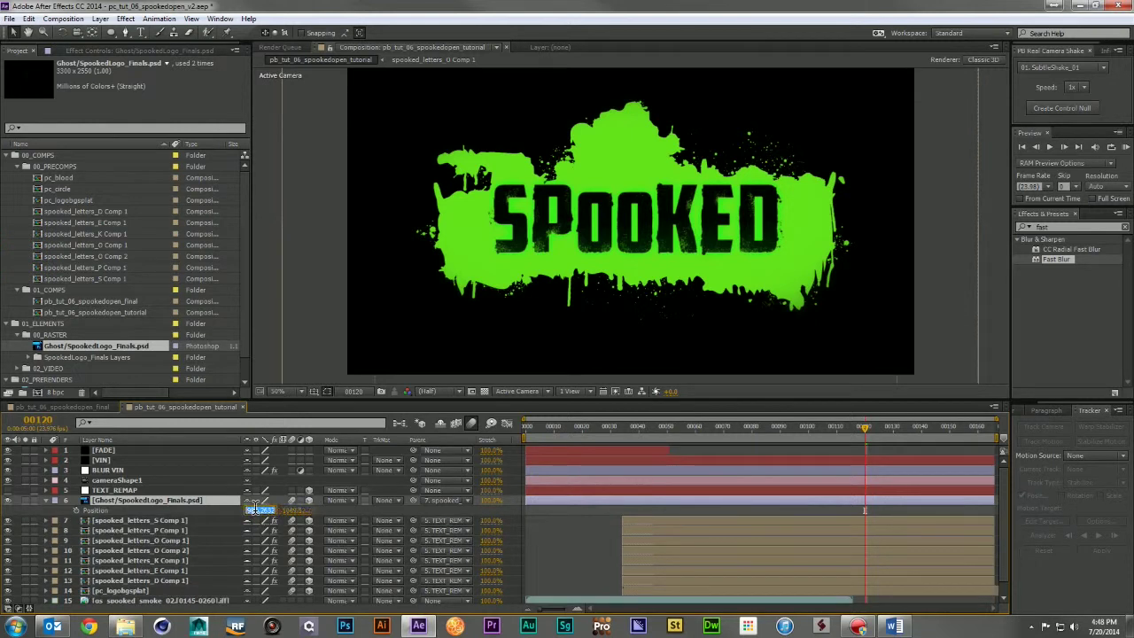
left_click_drag(266, 519, 267, 517)
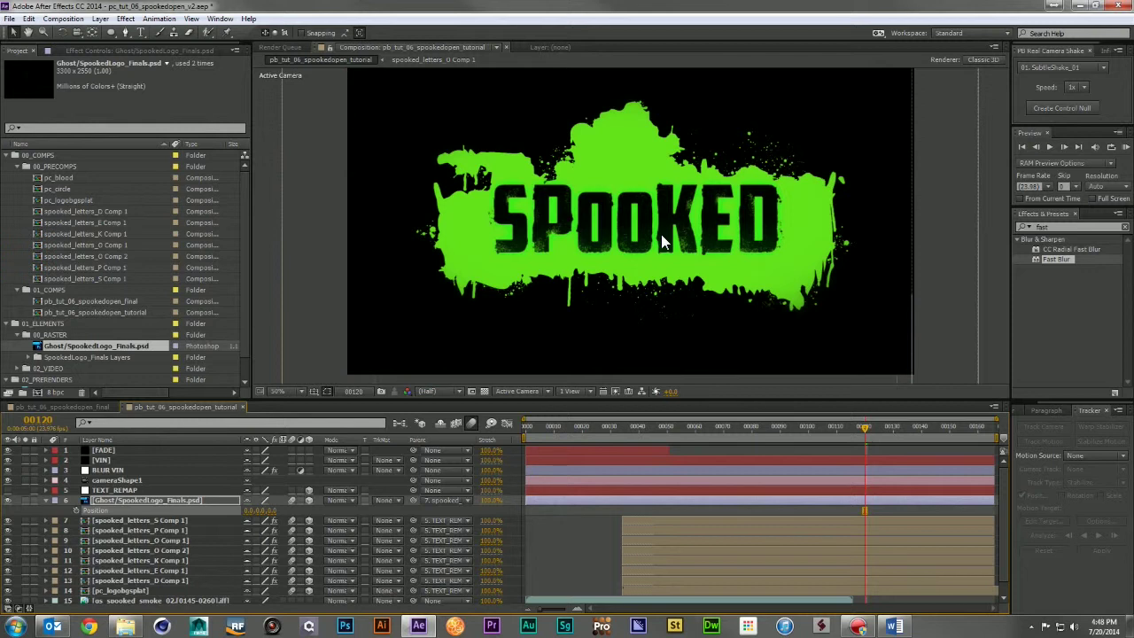
key("comma")
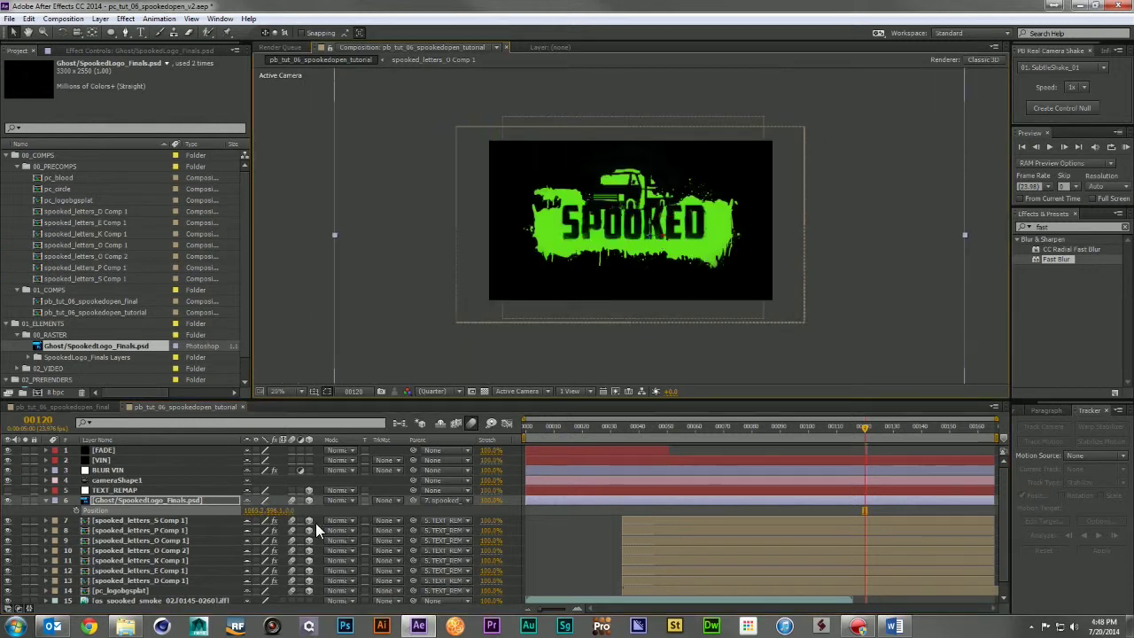
Step: Shrink the ghost logo, move it above the splat, and reparent it to TEXT_REMAP
key("s")
left_click_drag(289, 512, 258, 512)
left_click_drag(651, 278, 646, 266)
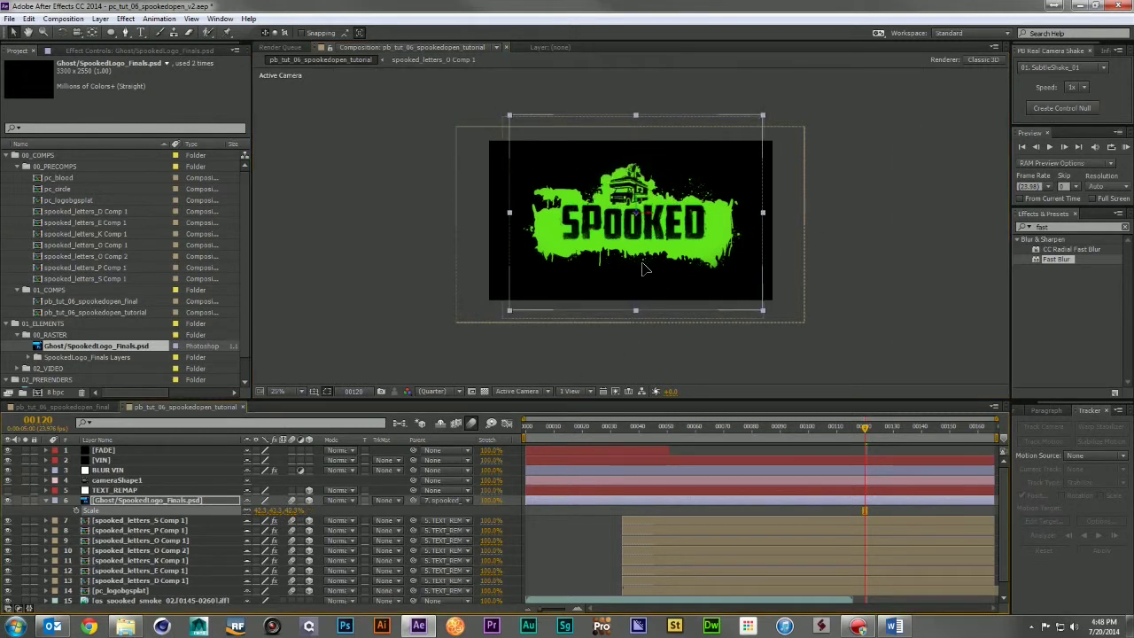
scroll(674, 265, "up", 2)
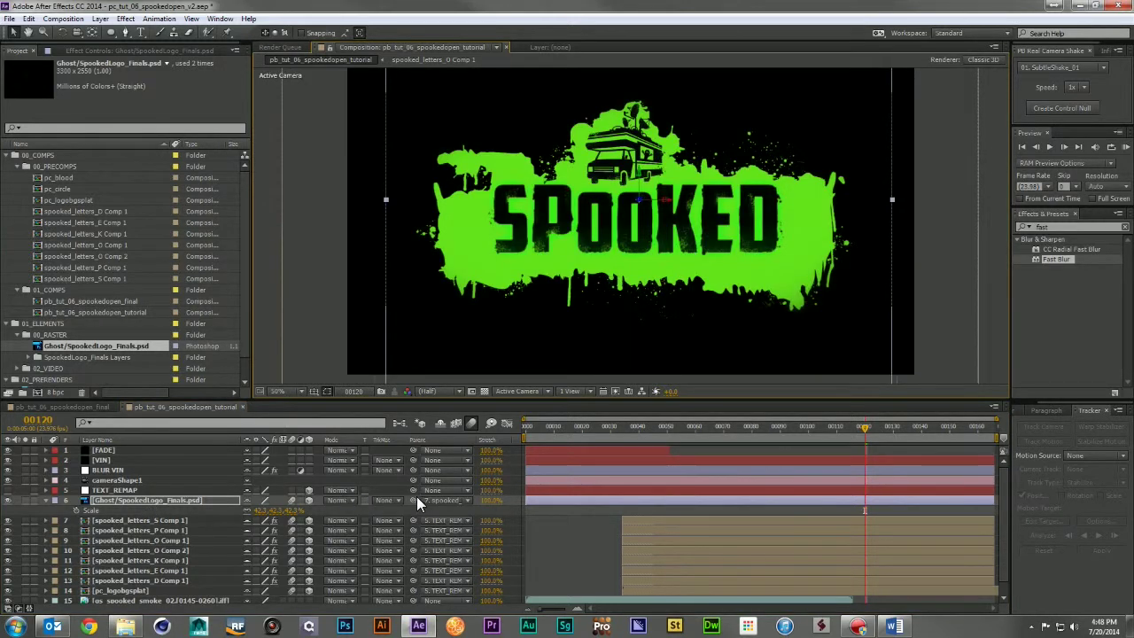
left_click_drag(413, 499, 135, 487)
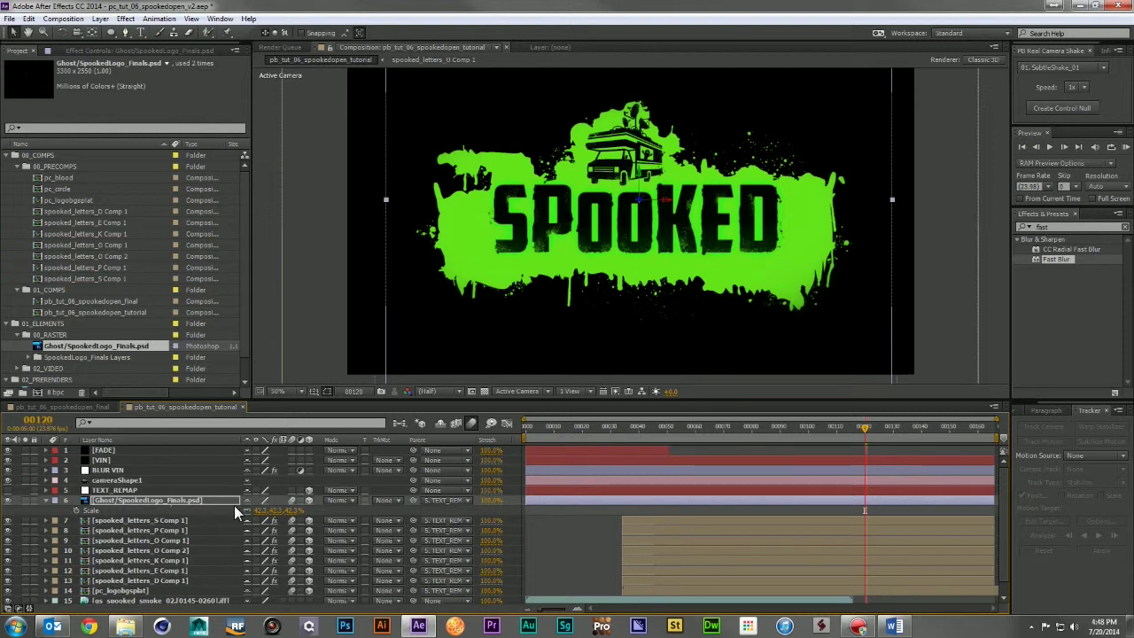
left_click(45, 499)
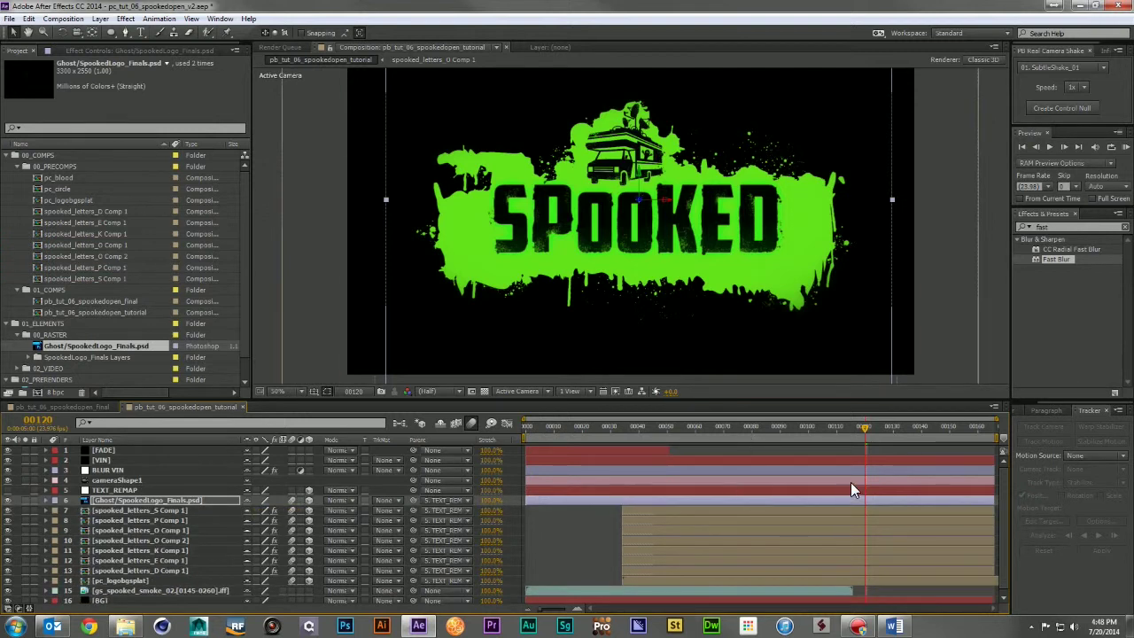
left_click(174, 540)
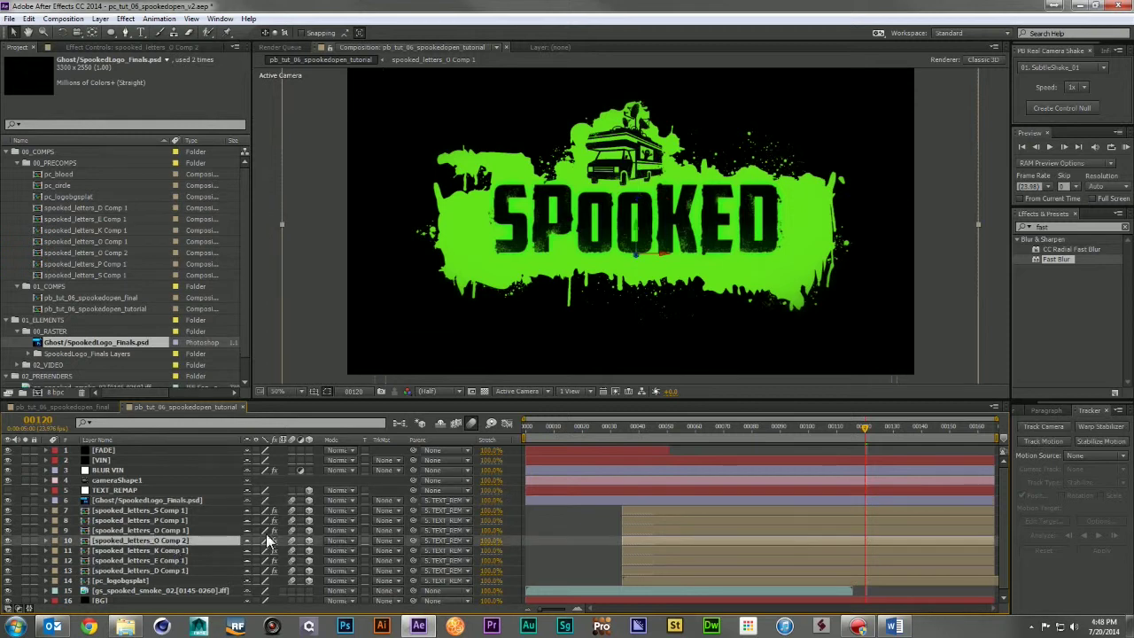
Step: Select the Ghost/SpookedLogo_Finals.psd layer and reveal its Position property
key("u")
left_click(824, 432)
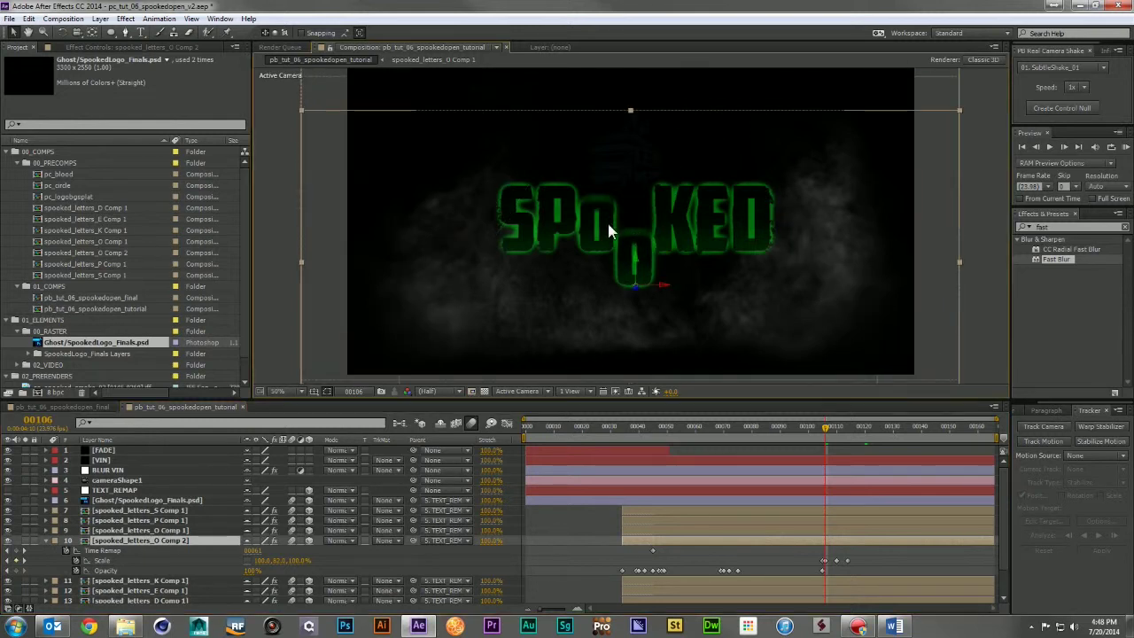
left_click(175, 500)
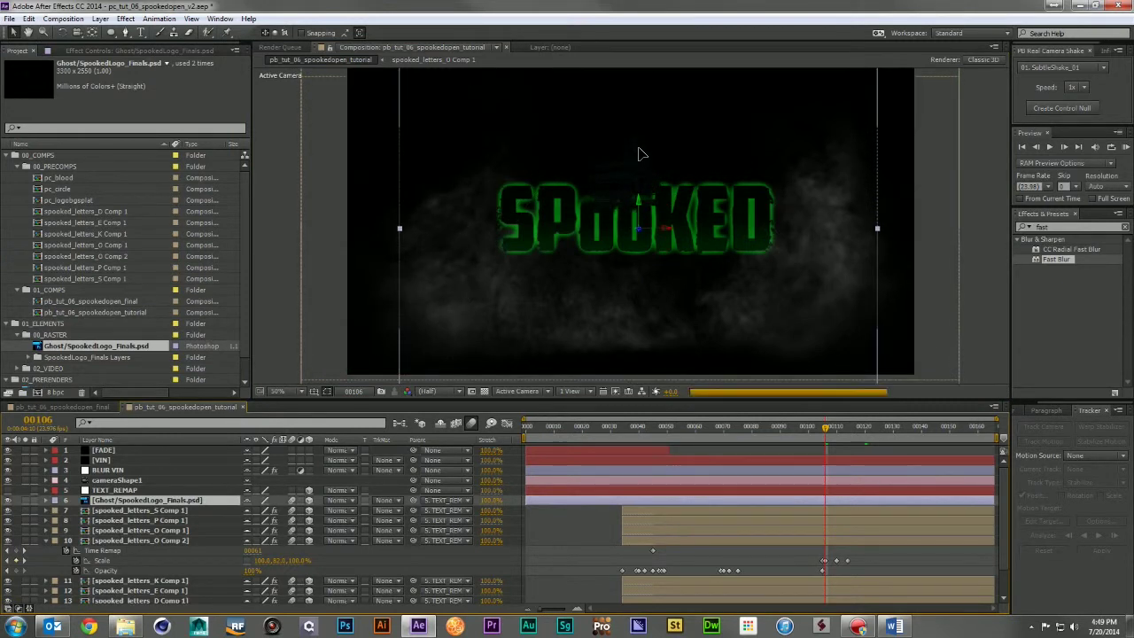
key("Return")
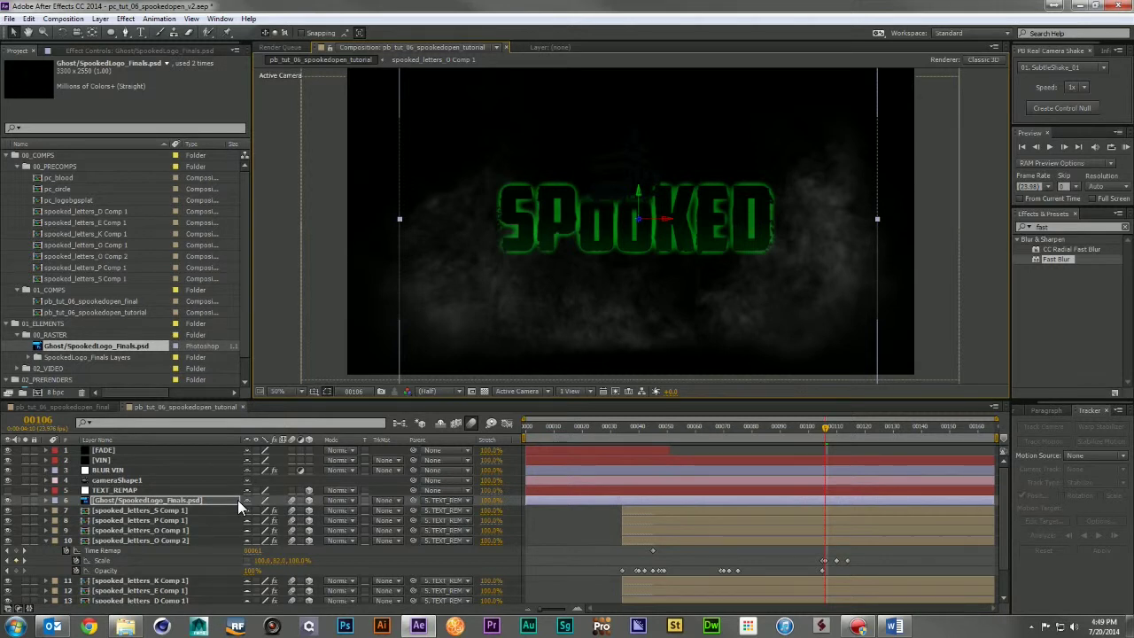
key("alt+shift+p")
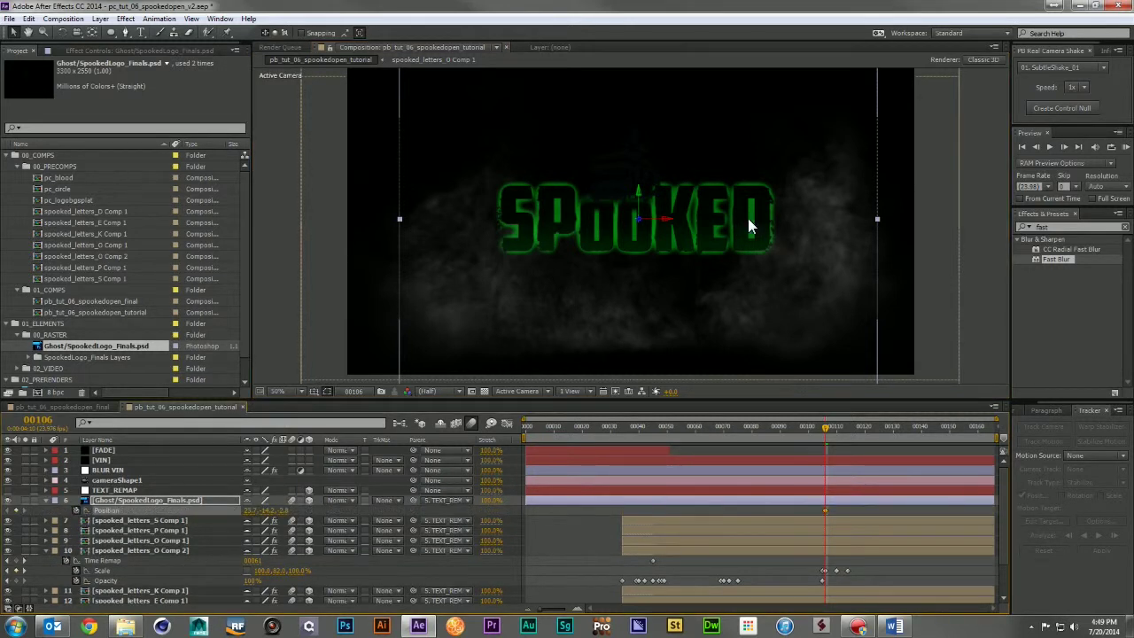
Step: At frame 100, raise the ghost logo far above SPOOKED to key its Position, then check frame 109
left_click(806, 429)
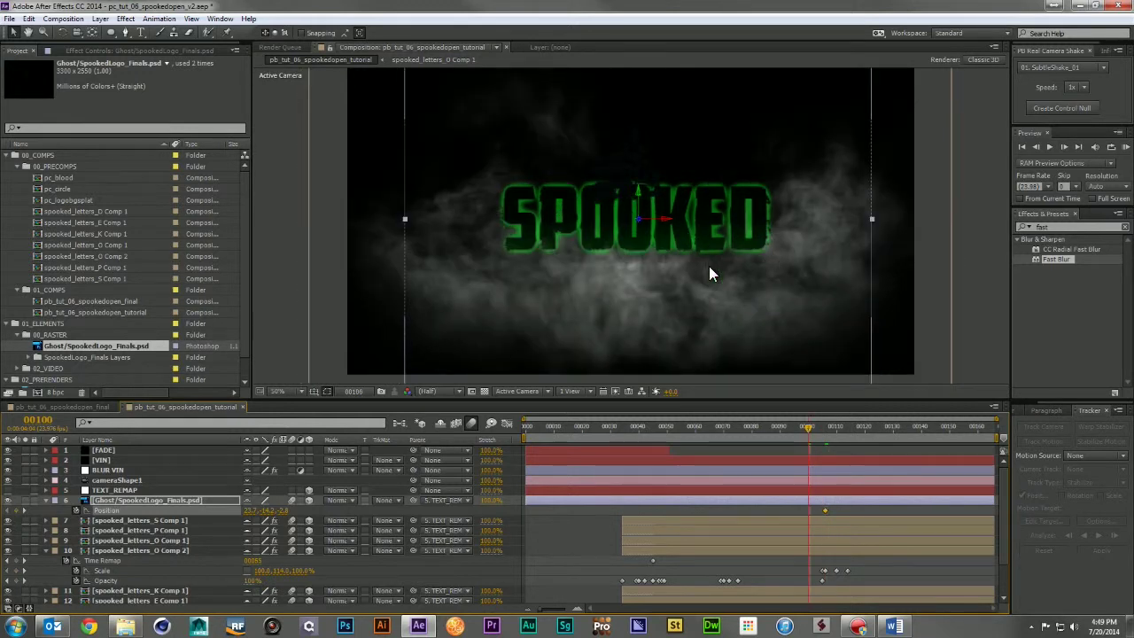
left_click_drag(709, 266, 701, 109)
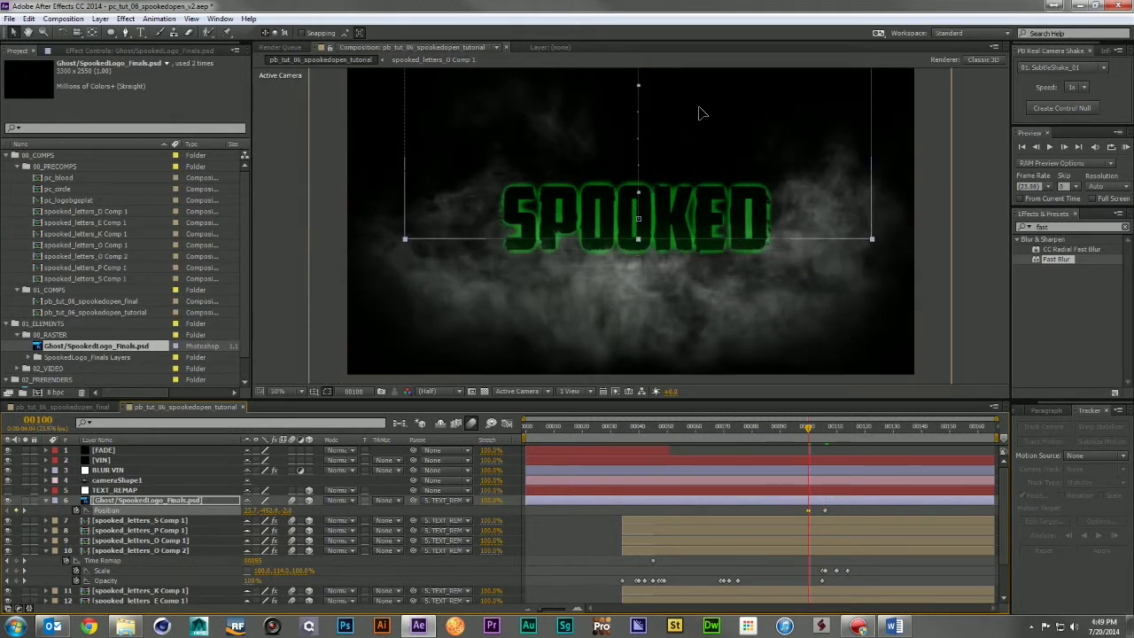
left_click(45, 550)
left_click(45, 499)
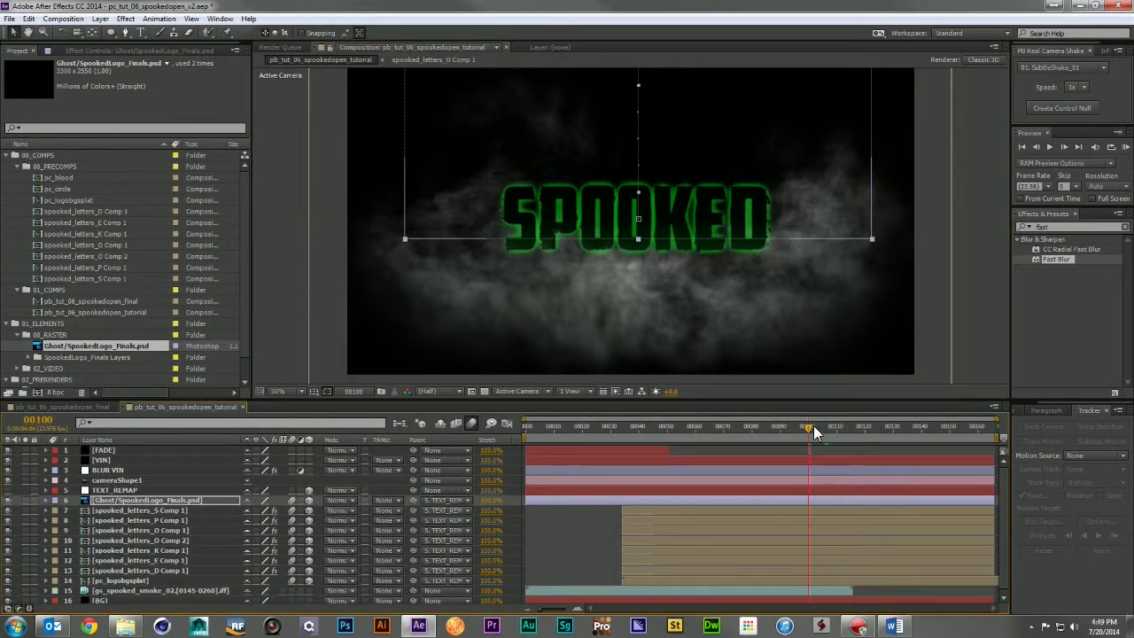
left_click_drag(811, 428, 830, 429)
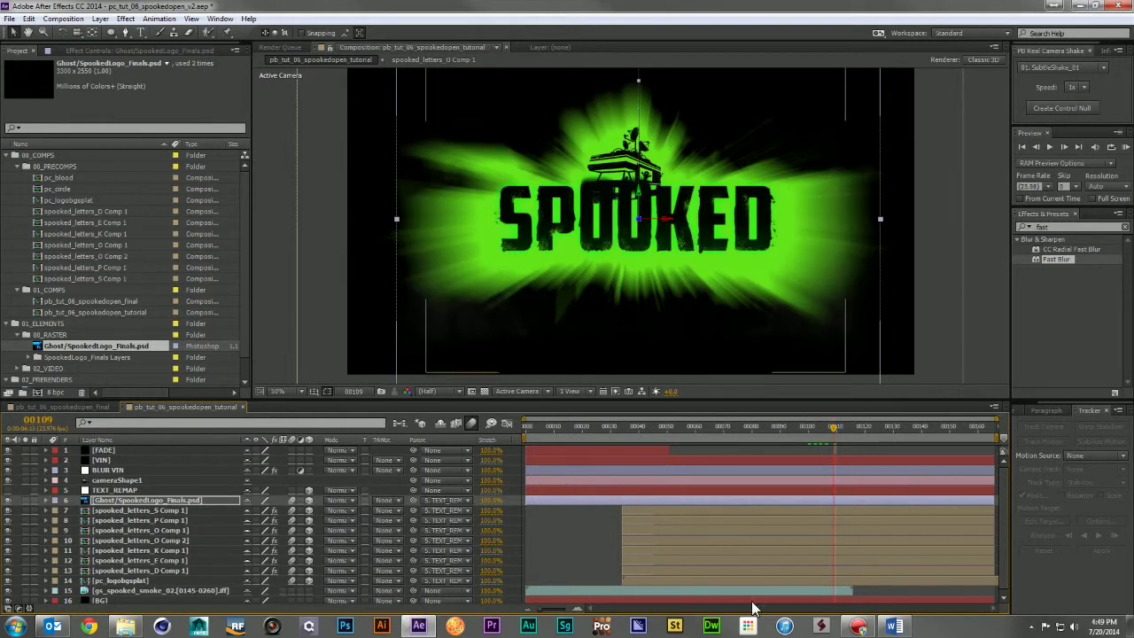
left_click(780, 579)
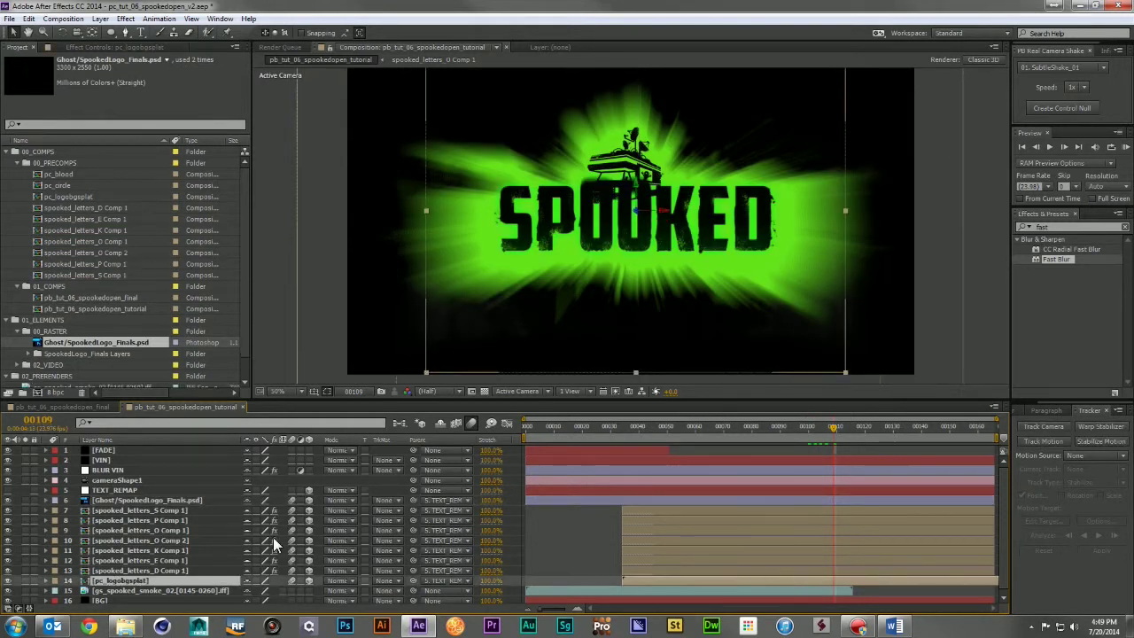
left_click(567, 523)
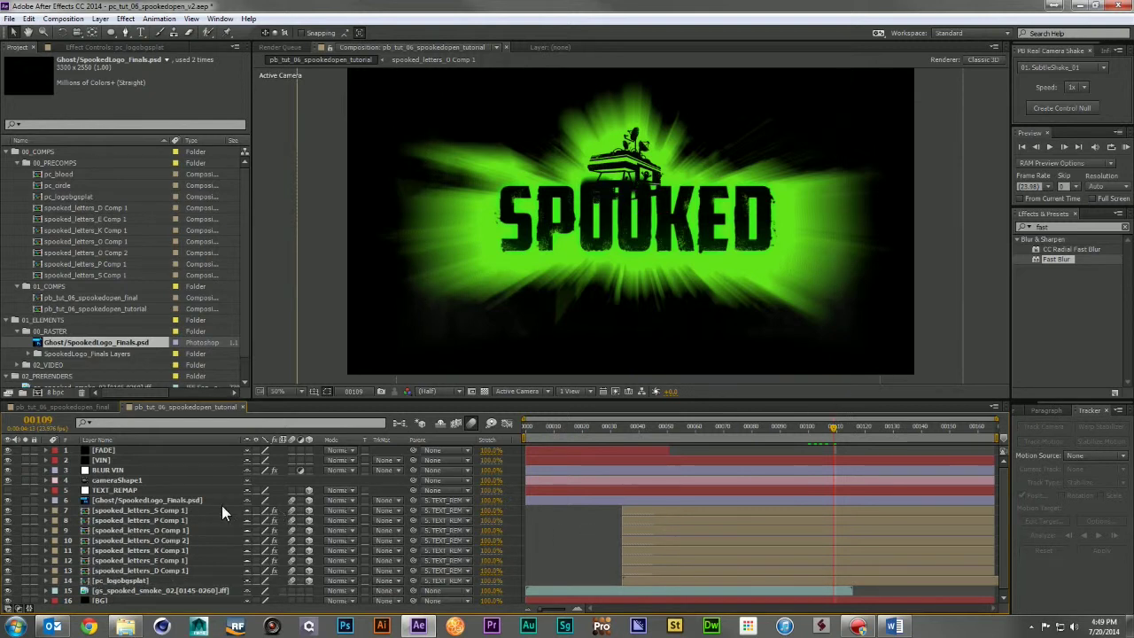
left_click(175, 499)
key("p")
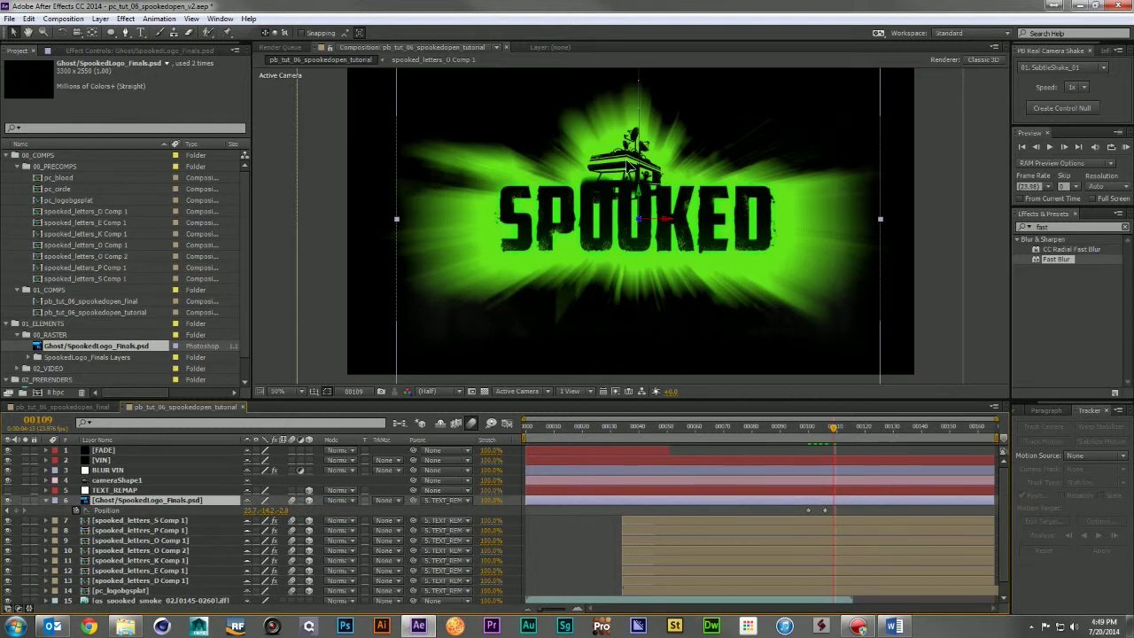
Step: Push the ghost logo higher at frame 109 for an overshoot keyframe
left_click_drag(627, 165, 628, 147)
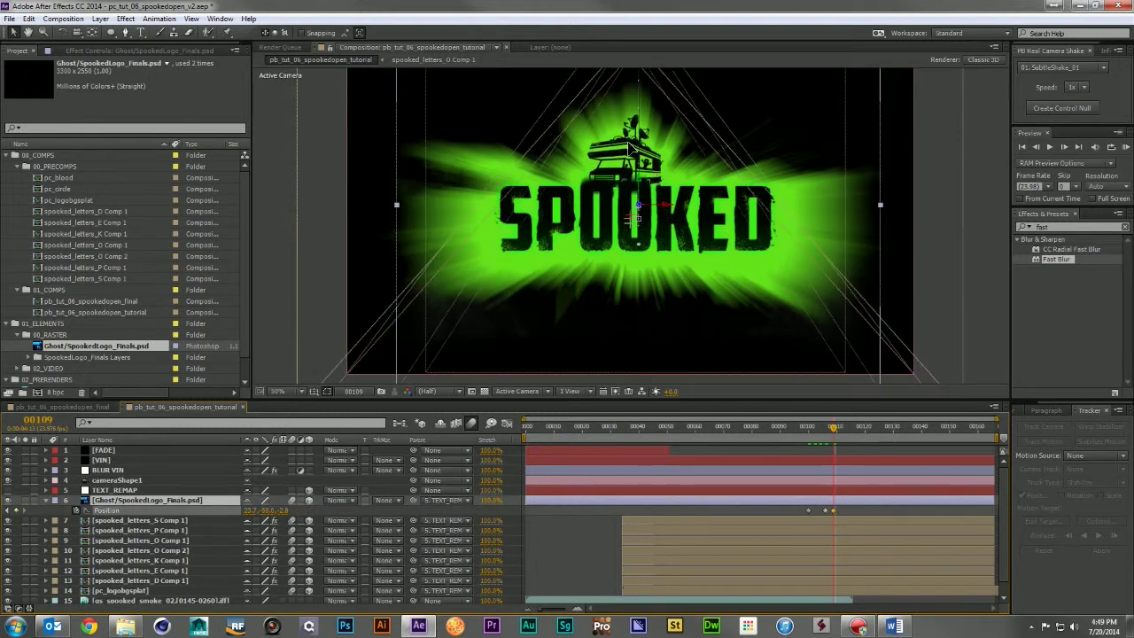
left_click_drag(629, 147, 629, 135)
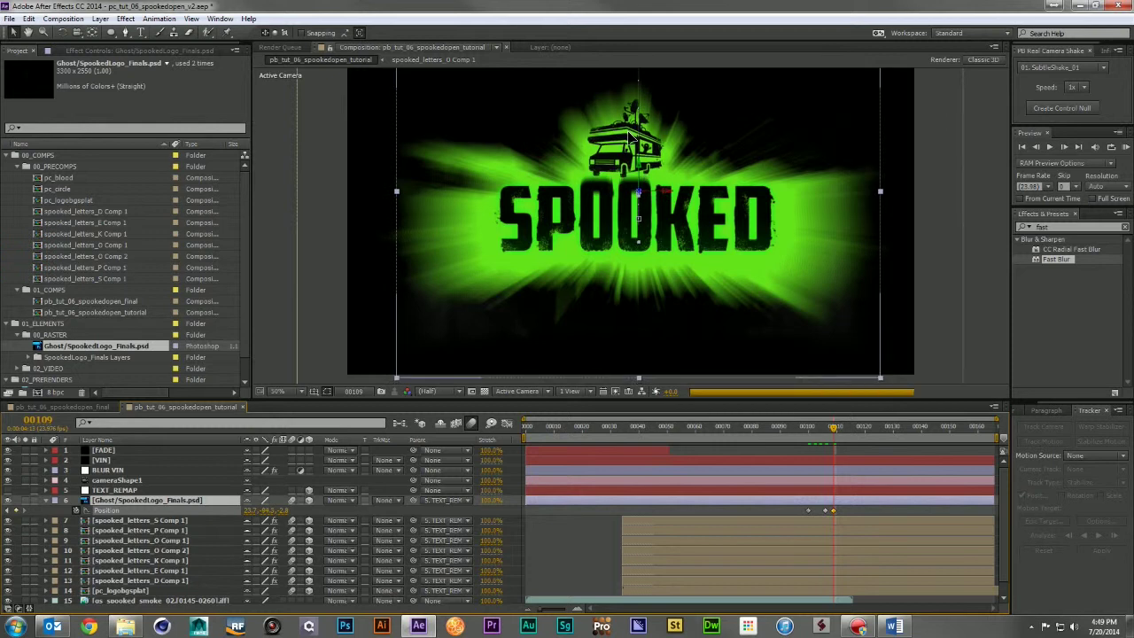
left_click_drag(629, 134, 631, 130)
Step: At frame 113 lower the logo into its resting place, then preview the drop from frame 92
left_click_drag(832, 425, 844, 429)
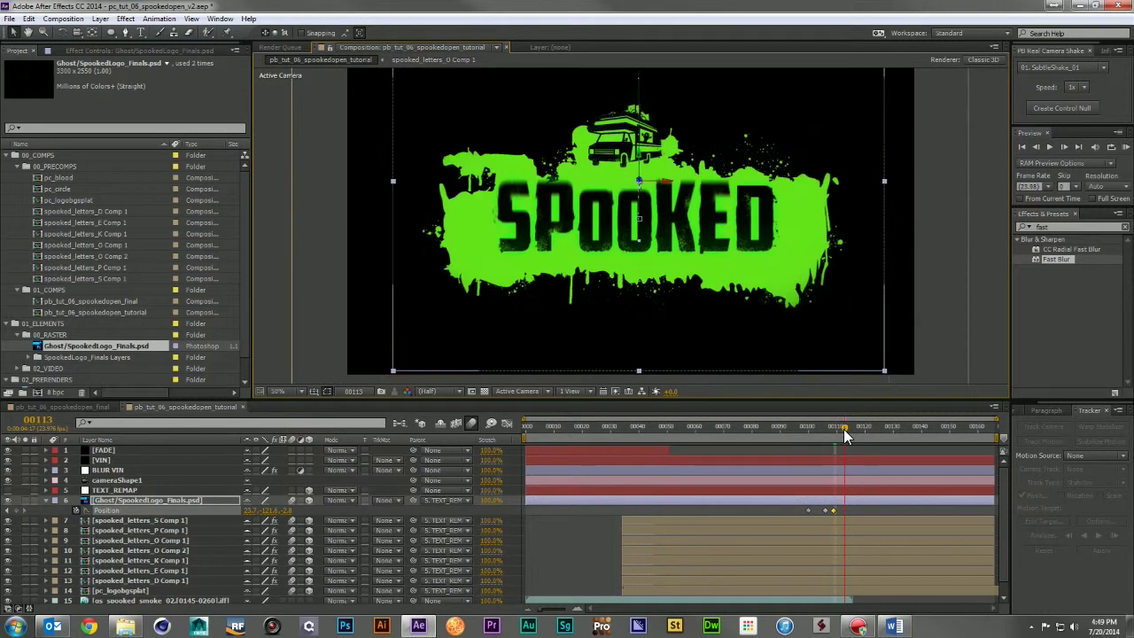
left_click_drag(611, 140, 613, 153)
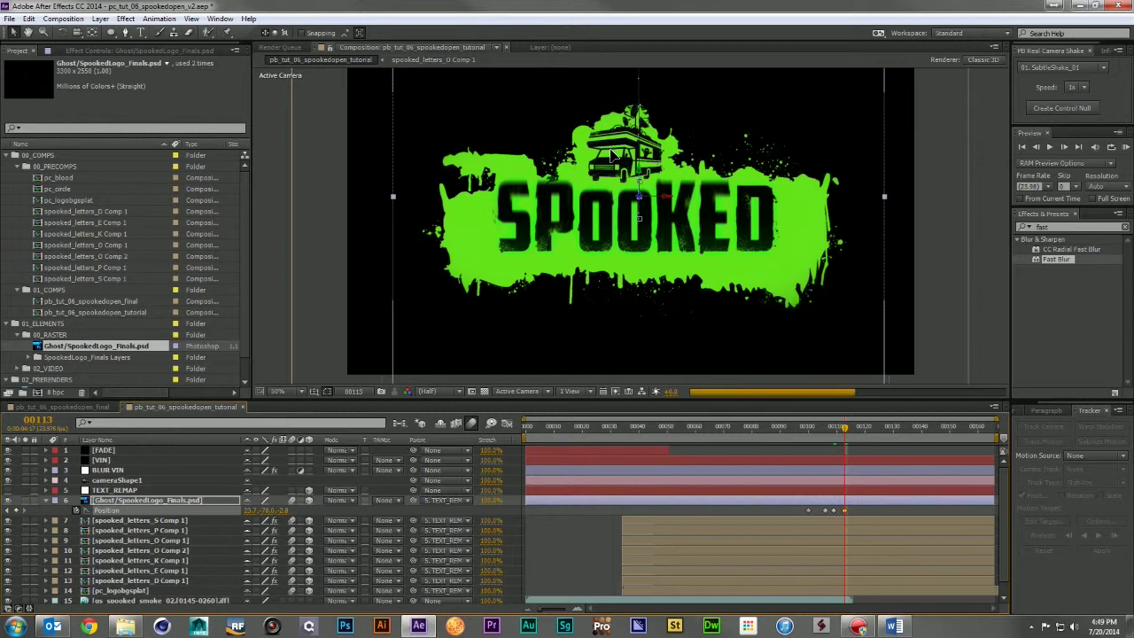
left_click_drag(613, 152, 613, 157)
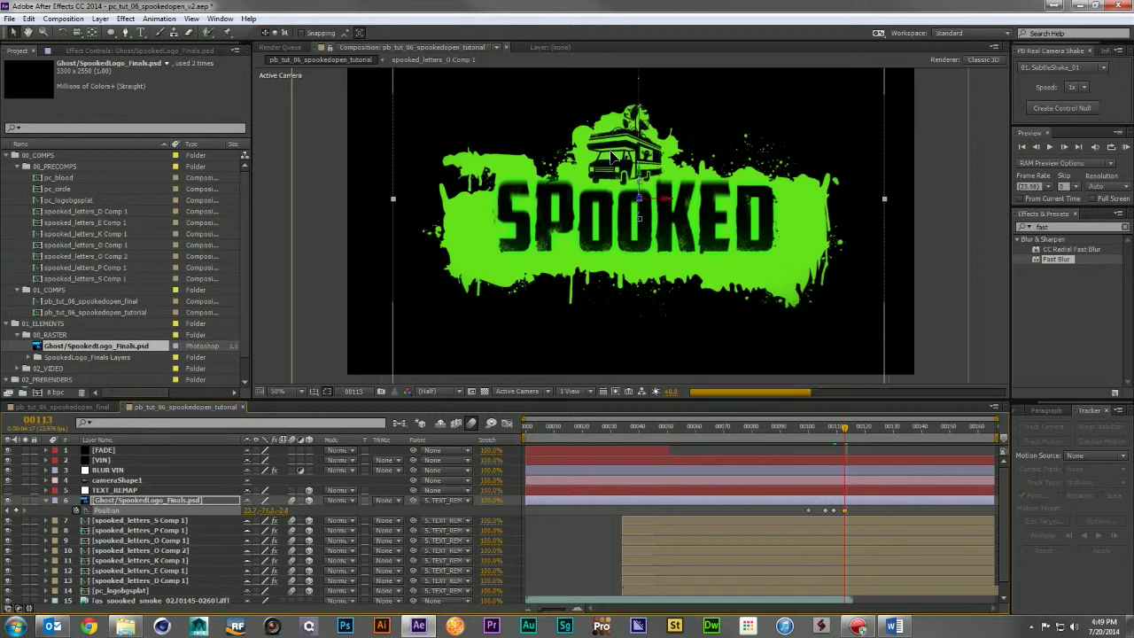
left_click(778, 420)
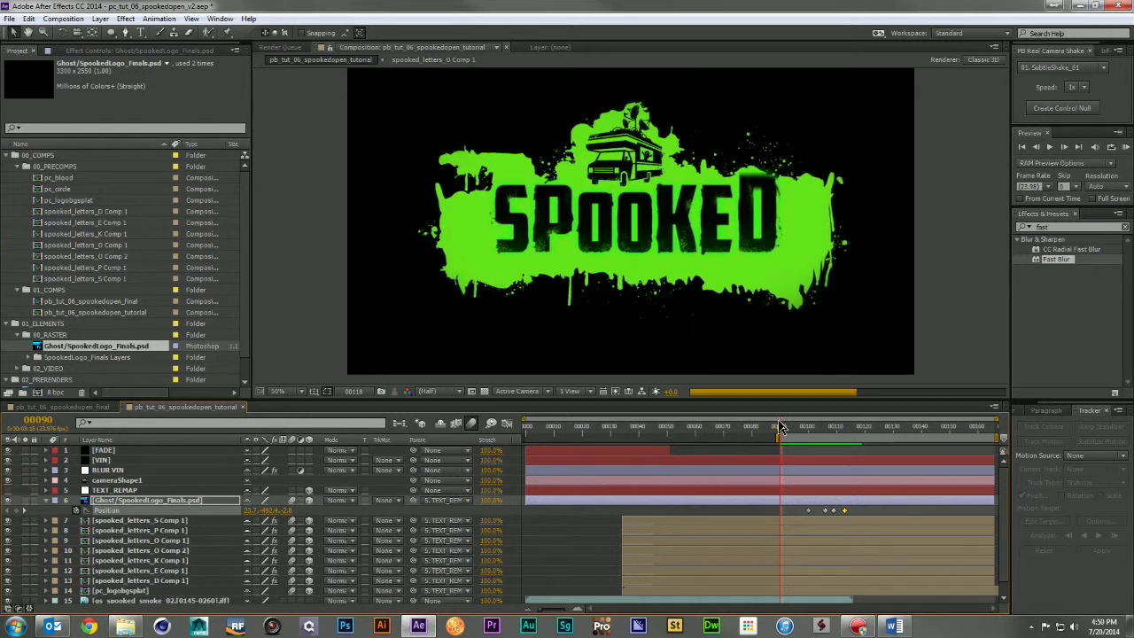
key("space")
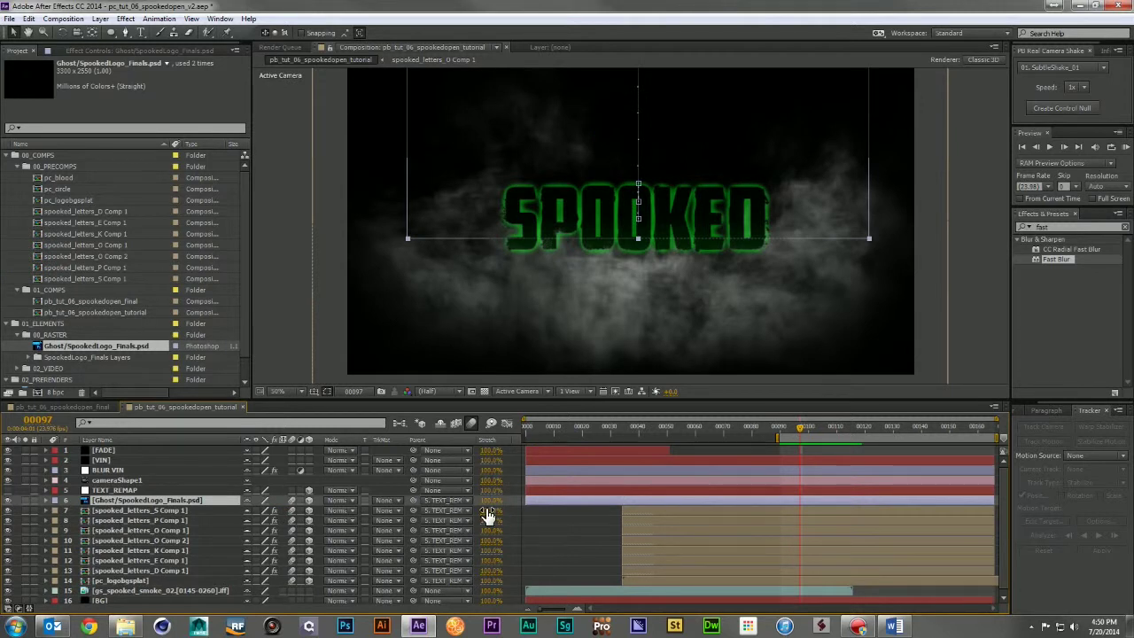
Step: Add a Stroke layer style to the ghost logo layer
right_click(183, 504)
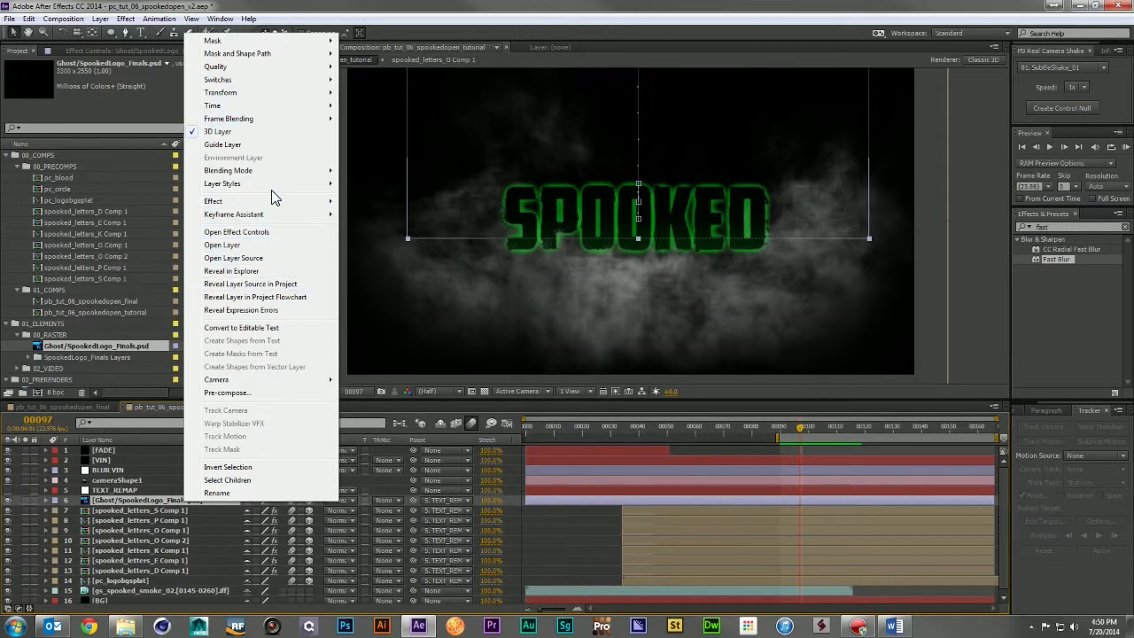
mouse_move(222, 184)
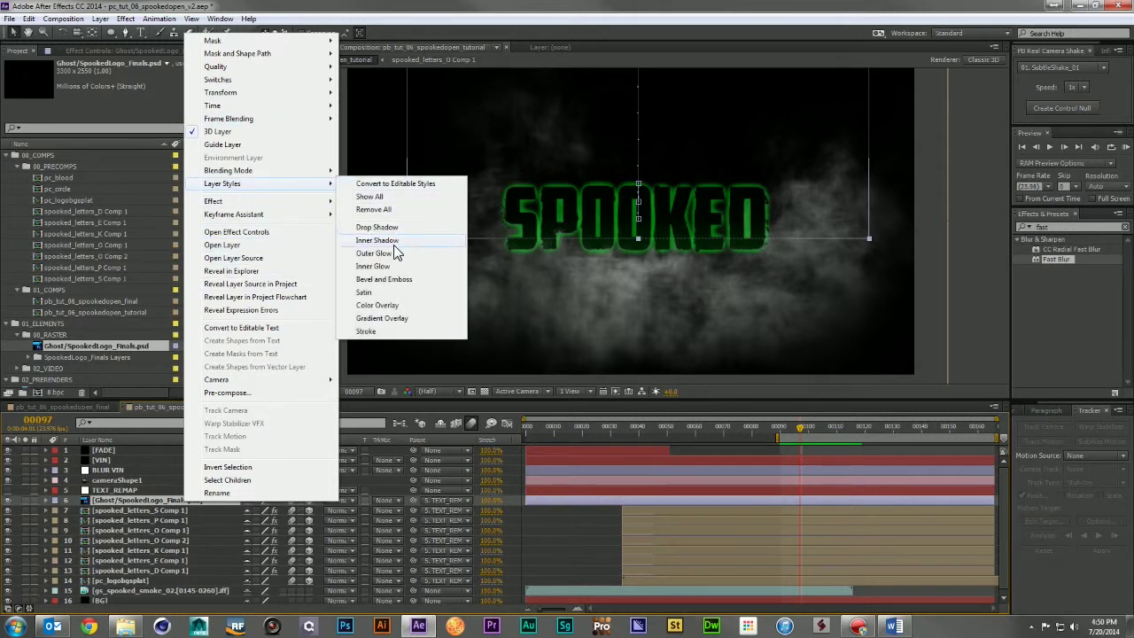
left_click(382, 330)
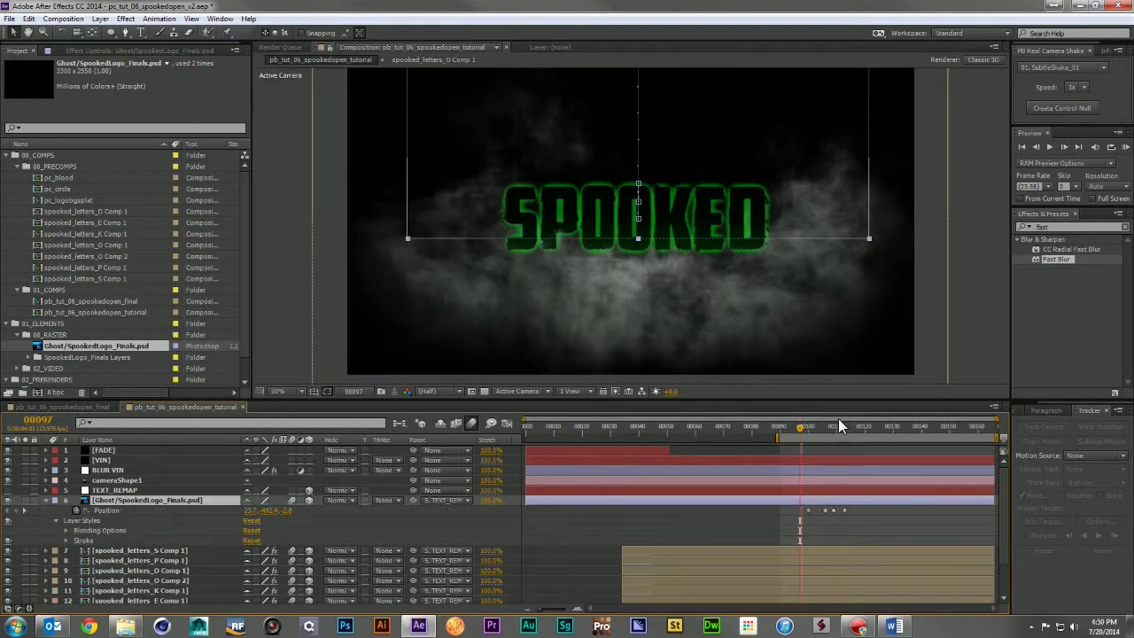
left_click_drag(836, 427, 843, 428)
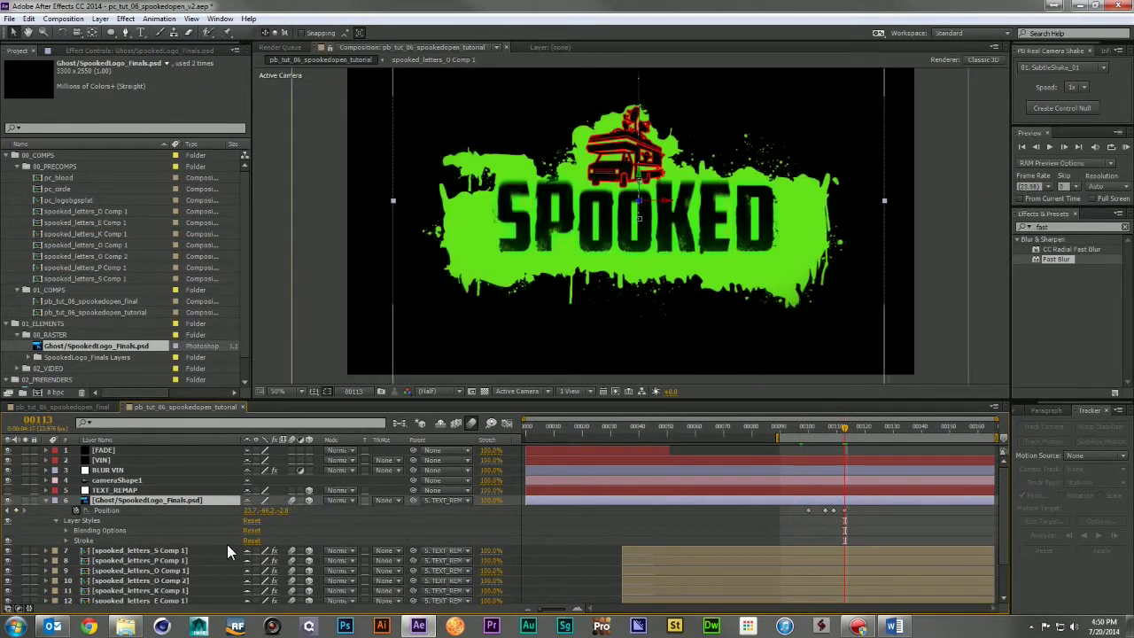
Step: Change the stroke colour from red to white (FFFFFF) and lower its opacity
left_click(66, 540)
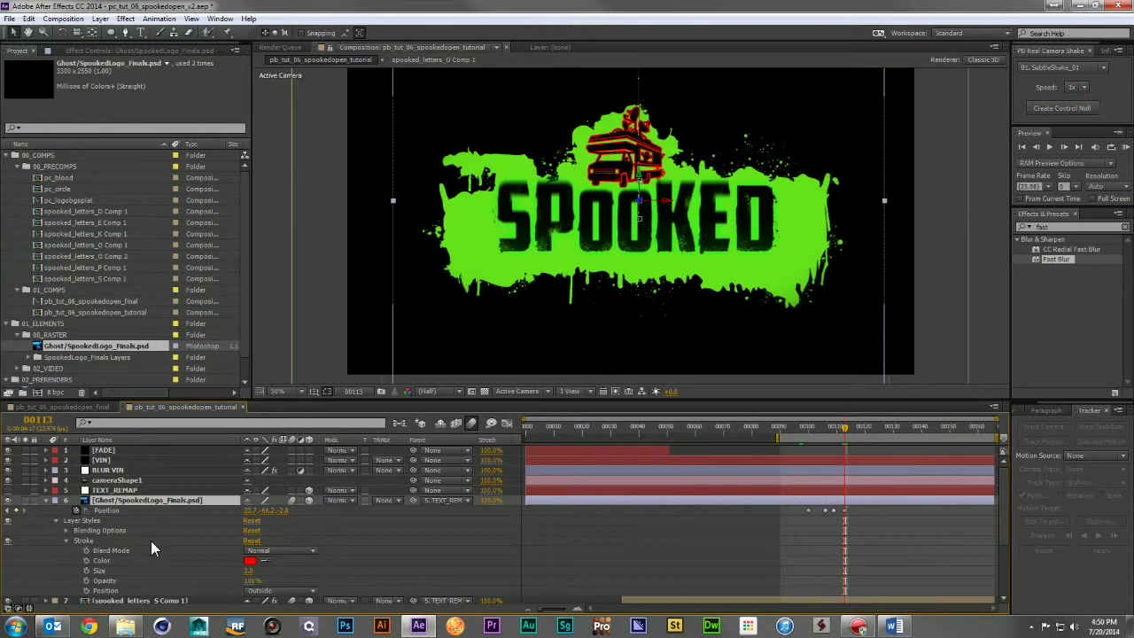
left_click(249, 561)
left_click_drag(139, 321, 18, 252)
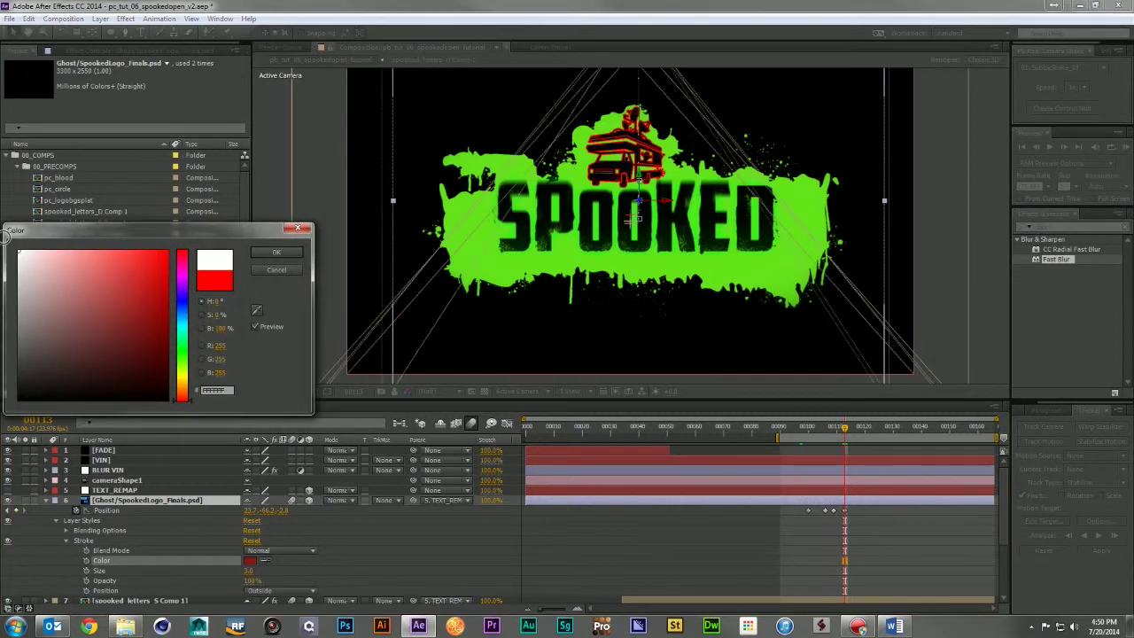
left_click(297, 252)
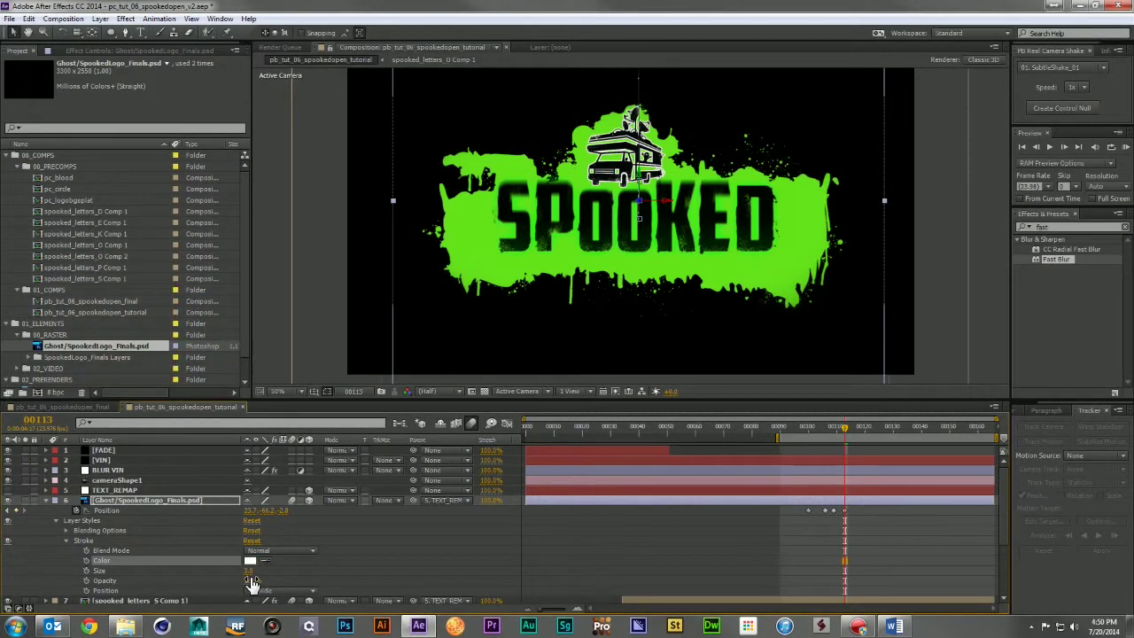
key("Return")
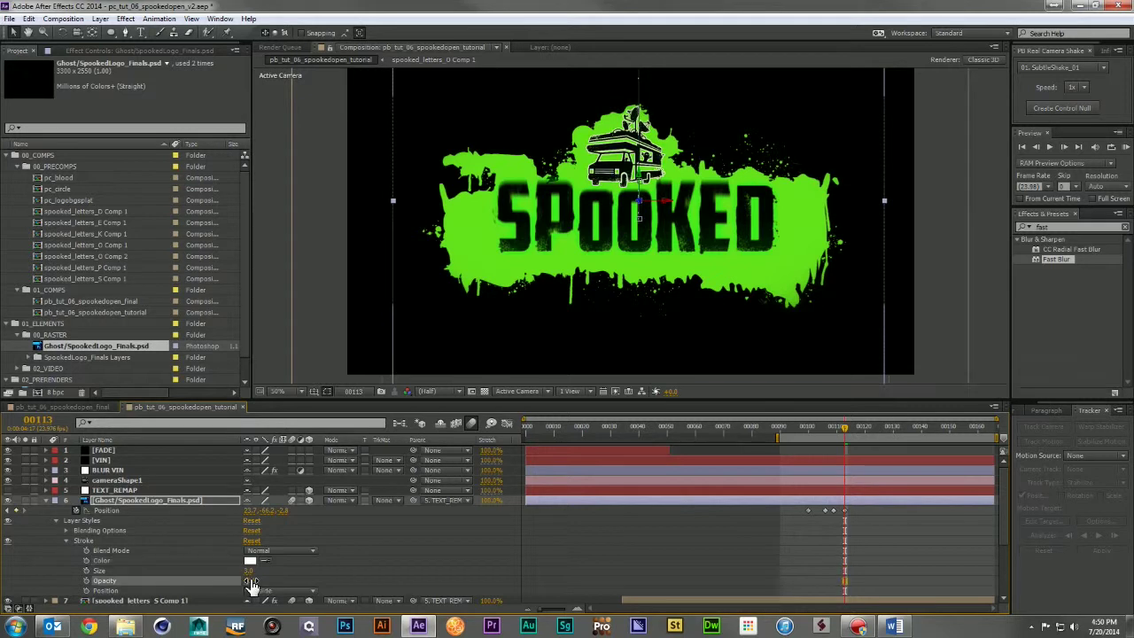
left_click(803, 427)
left_click_drag(804, 426, 821, 427)
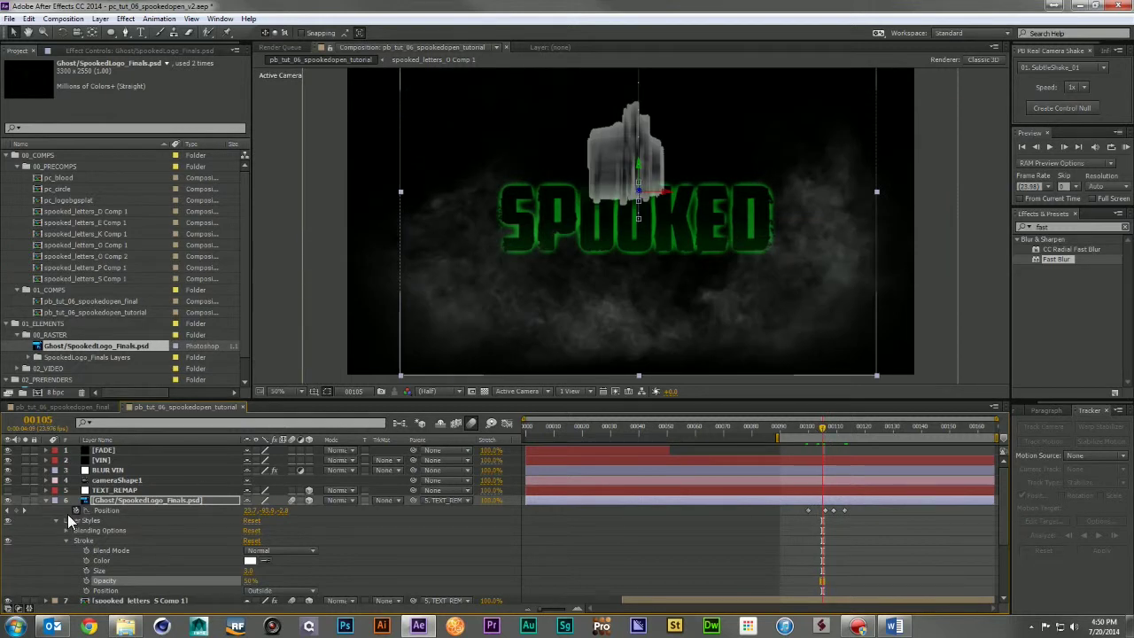
Step: Collapse the ghost logo layer and scrub the comp to review the logo over the green burst
key("F2")
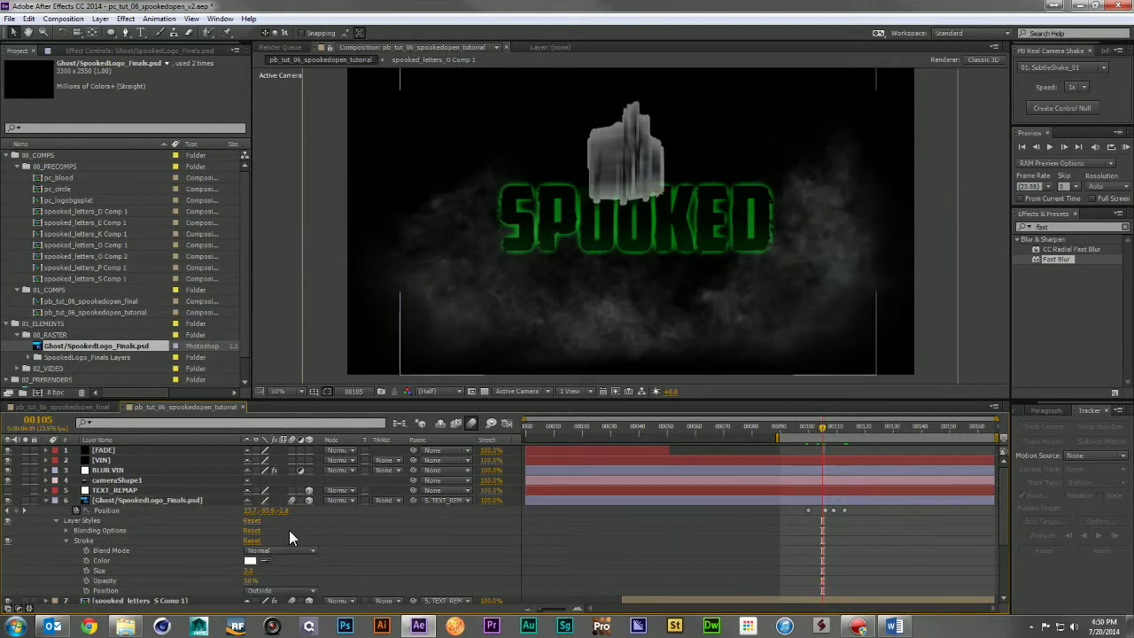
left_click(46, 501)
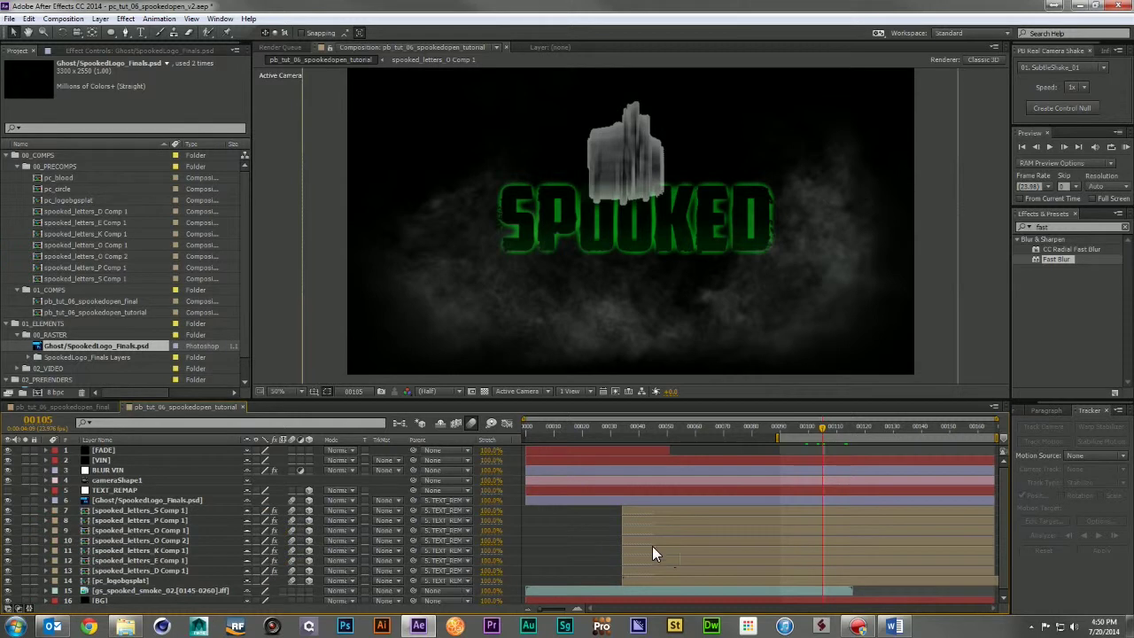
left_click_drag(843, 424, 862, 429)
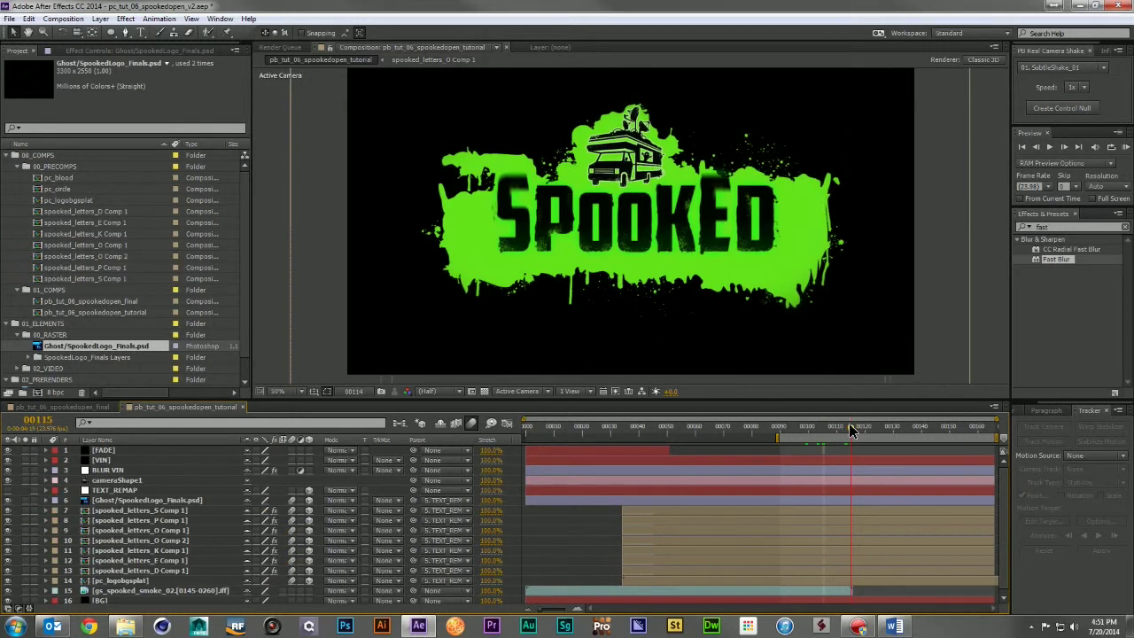
left_click_drag(861, 429, 839, 429)
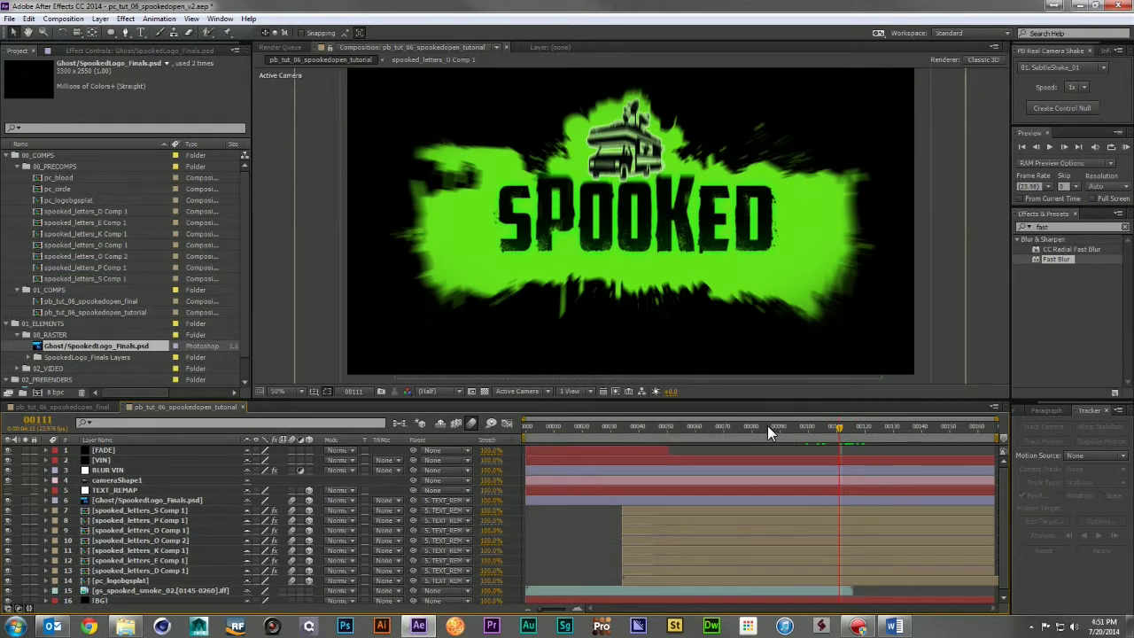
mouse_move(522, 424)
left_mouse_down()
mouse_move(991, 478)
mouse_move(972, 475)
left_mouse_up()
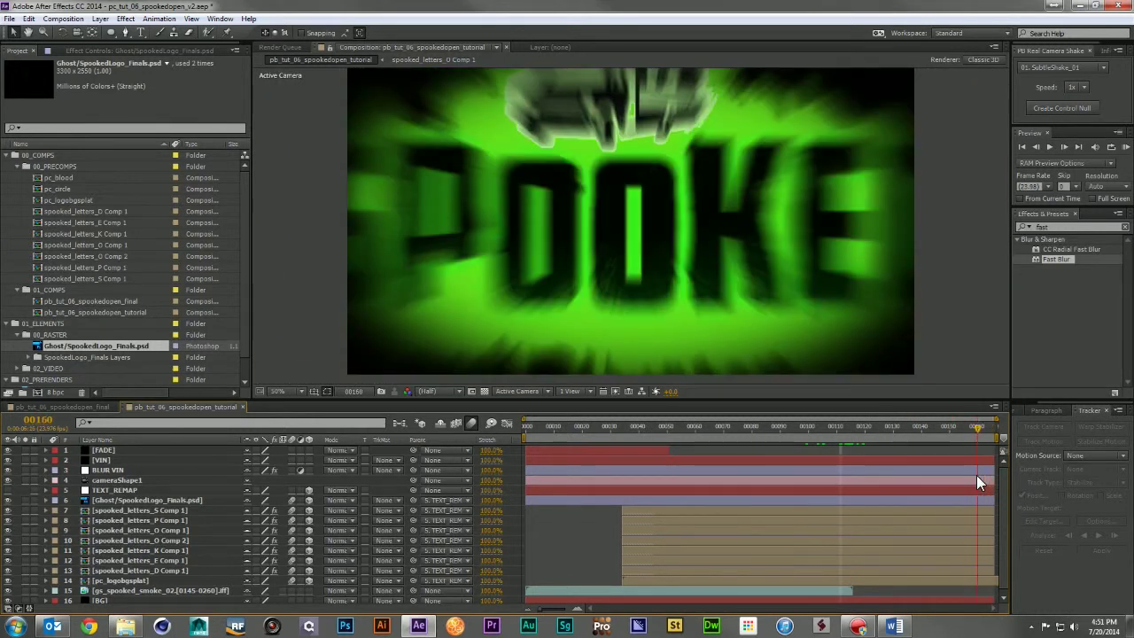
left_click_drag(972, 475, 740, 489)
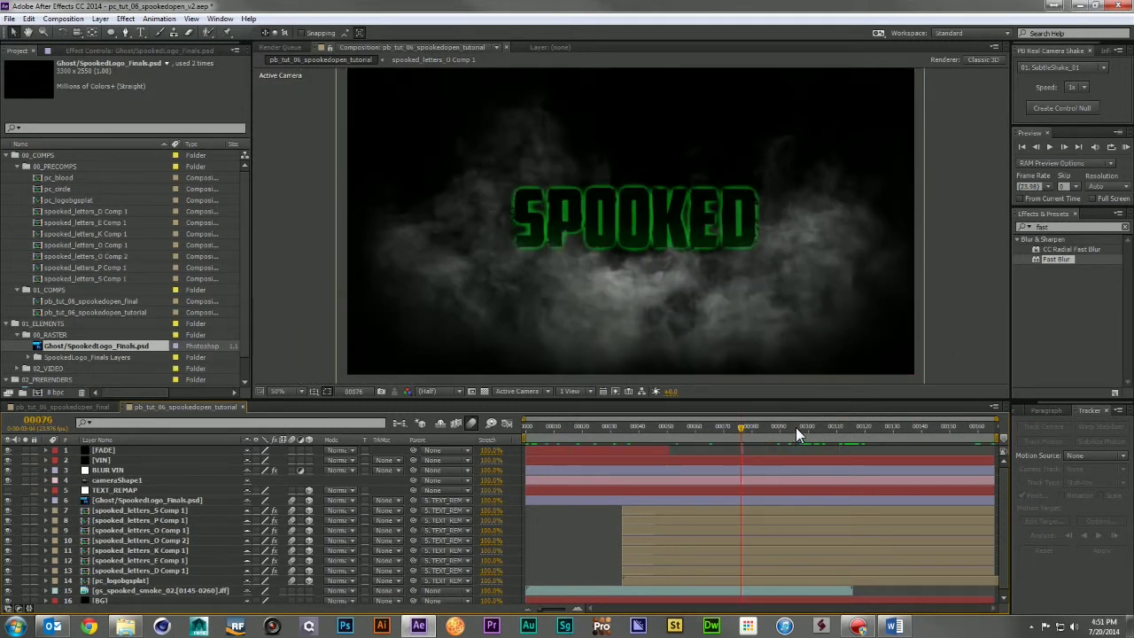
left_click_drag(804, 429, 833, 434)
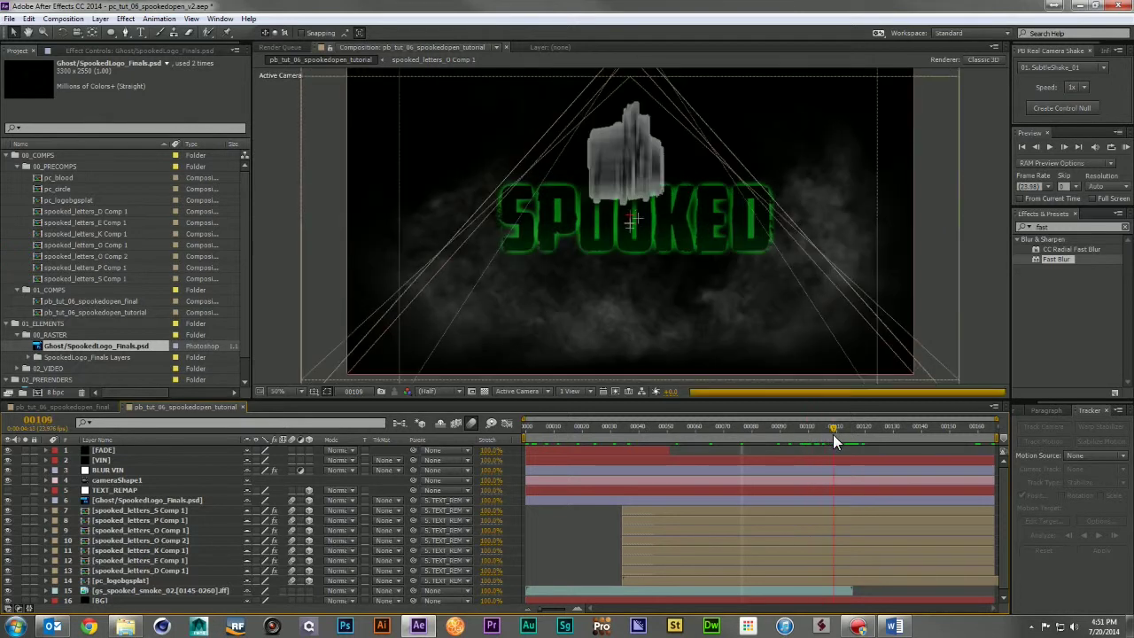
Step: Open the pc_blood composition from the Project panel
left_click(66, 176)
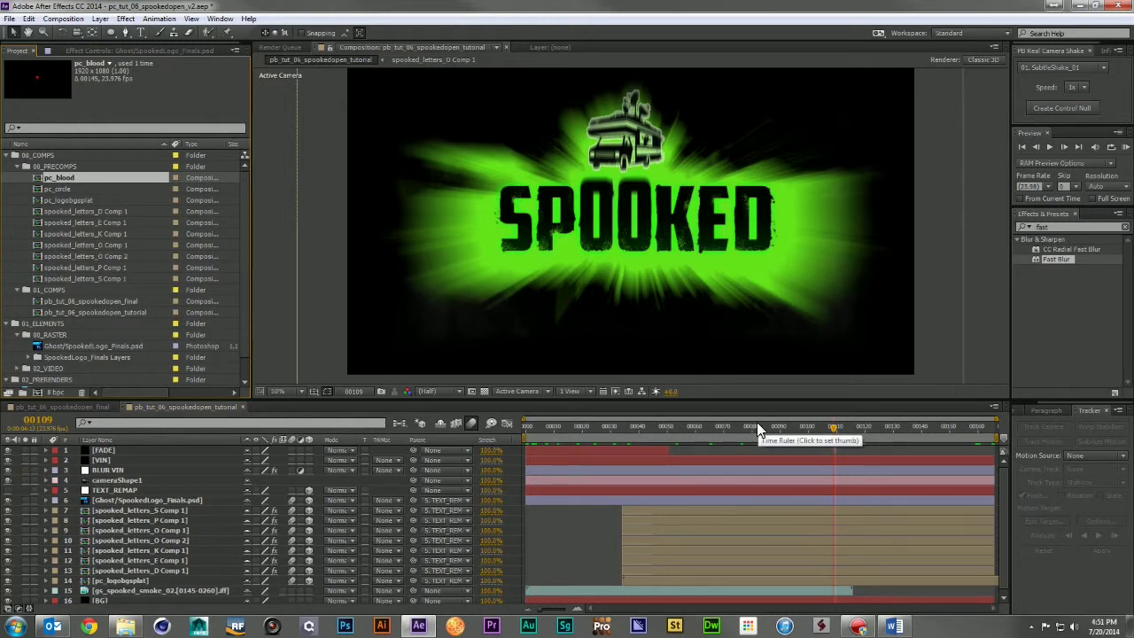
key("Page_Up")
key("Page_Up")
key("Page_Up")
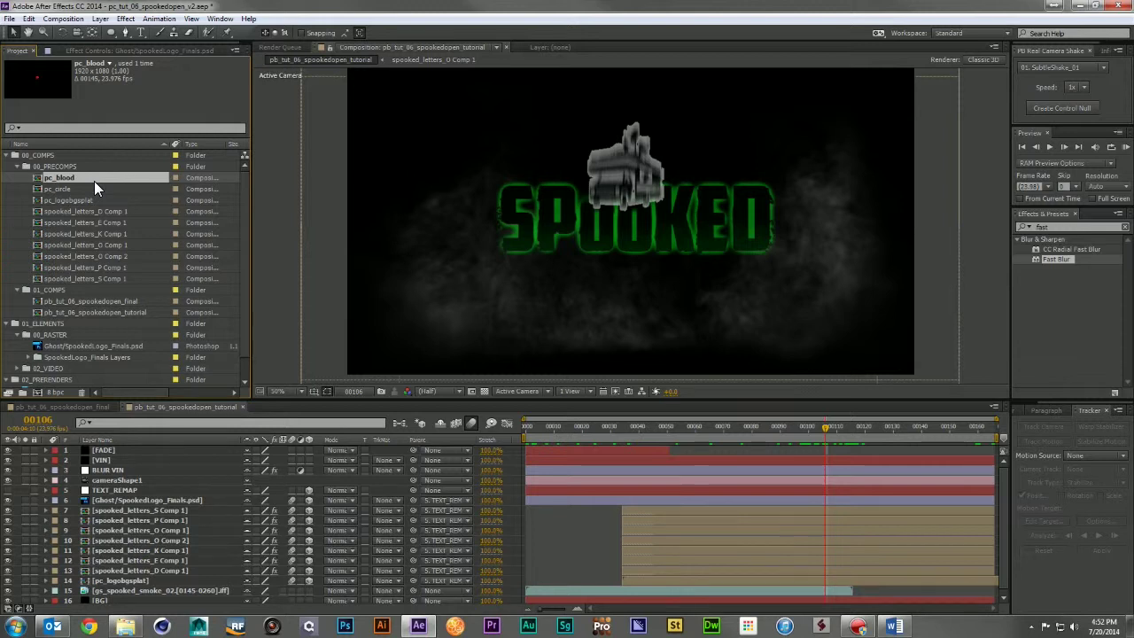
double_click(94, 181)
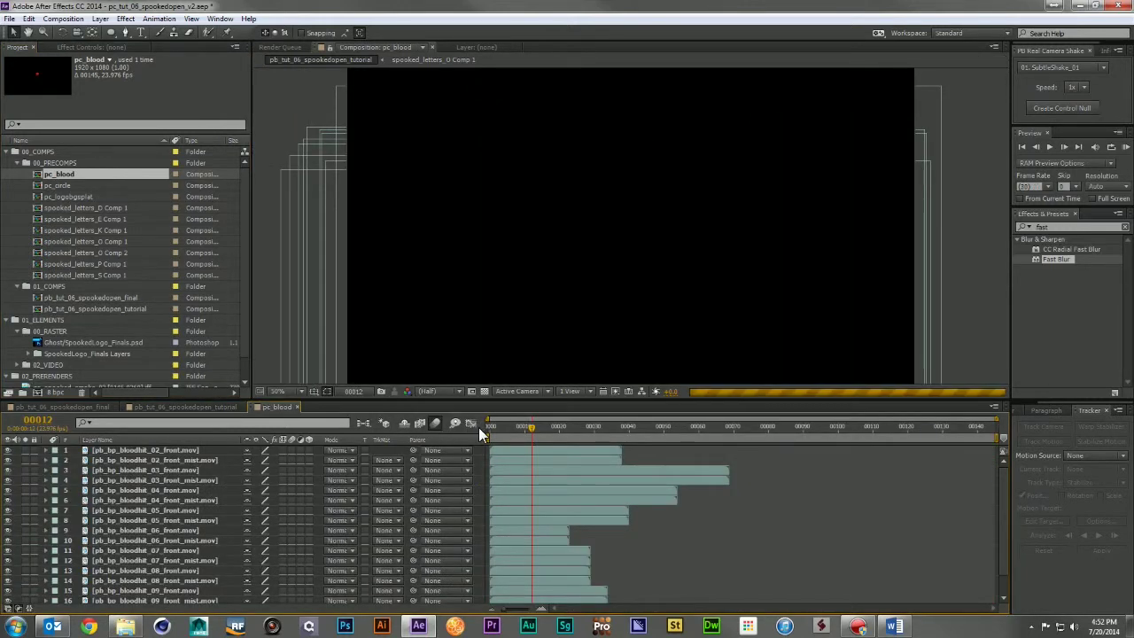
Step: Step through pc_blood frames 0 to 30 to review the blood splatter
left_click(489, 428)
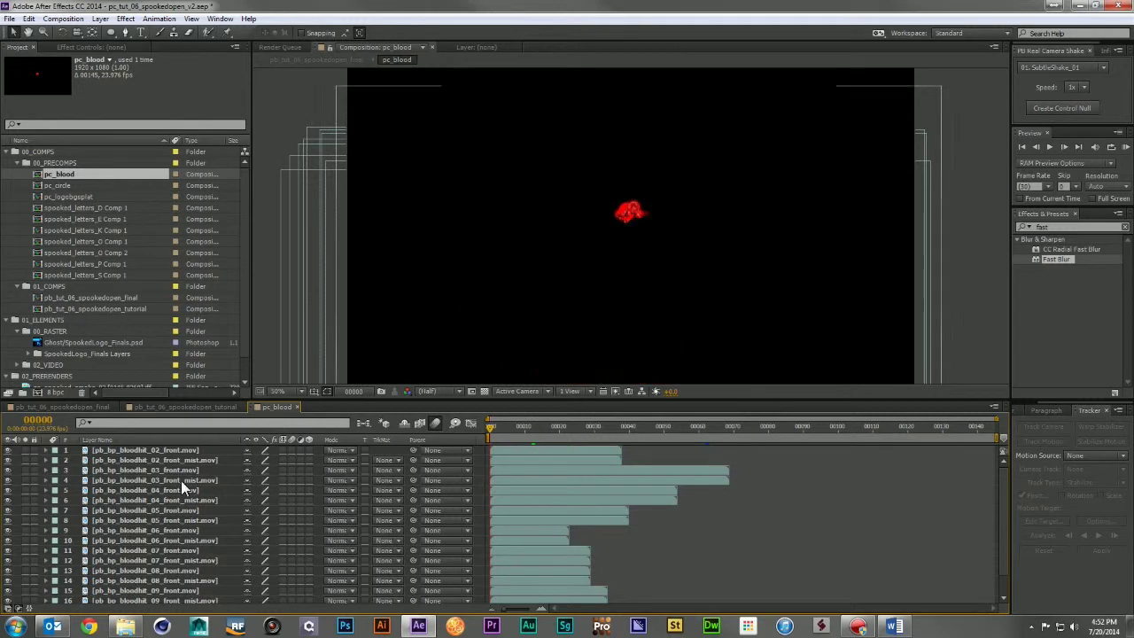
scroll(165, 576, "down", 1)
scroll(166, 582, "up", 1)
left_click_drag(494, 431, 517, 432)
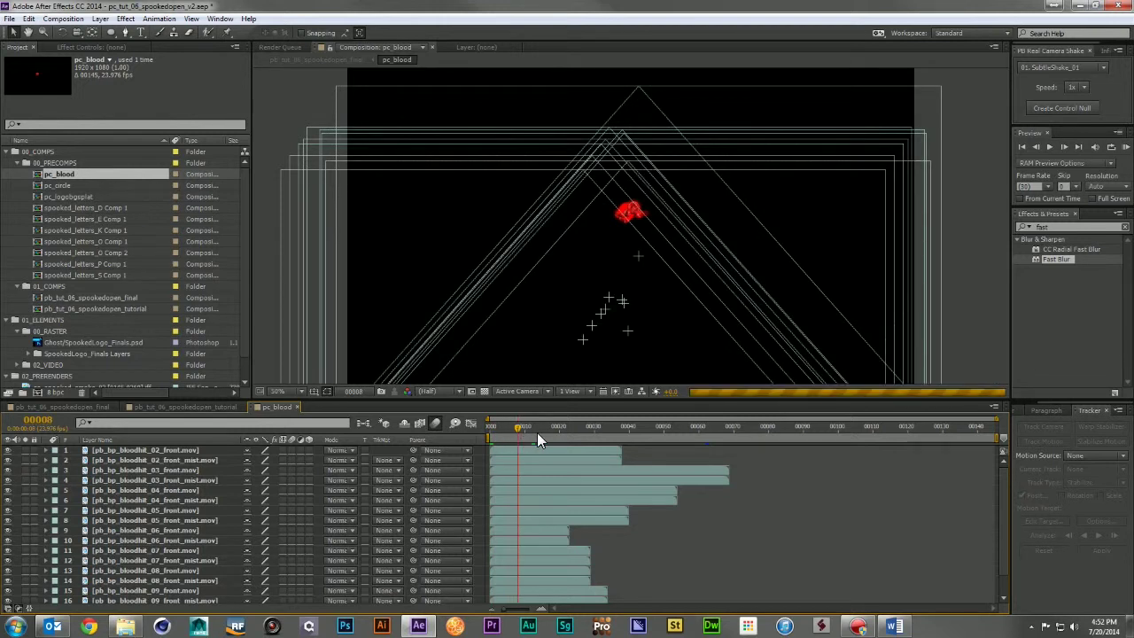
left_click(537, 432)
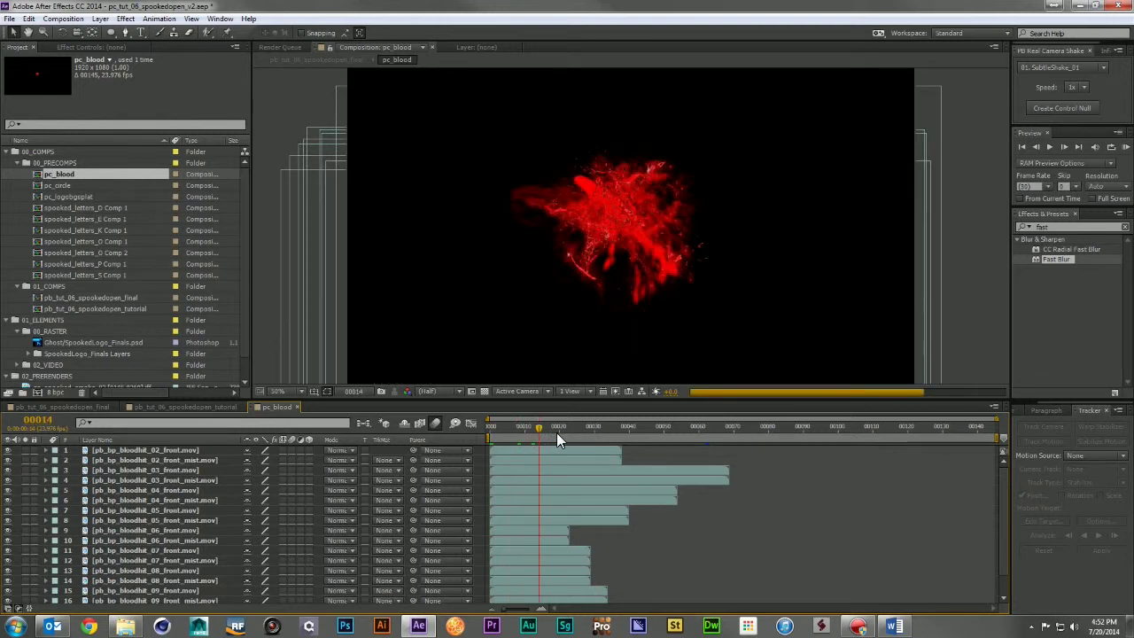
left_click(558, 432)
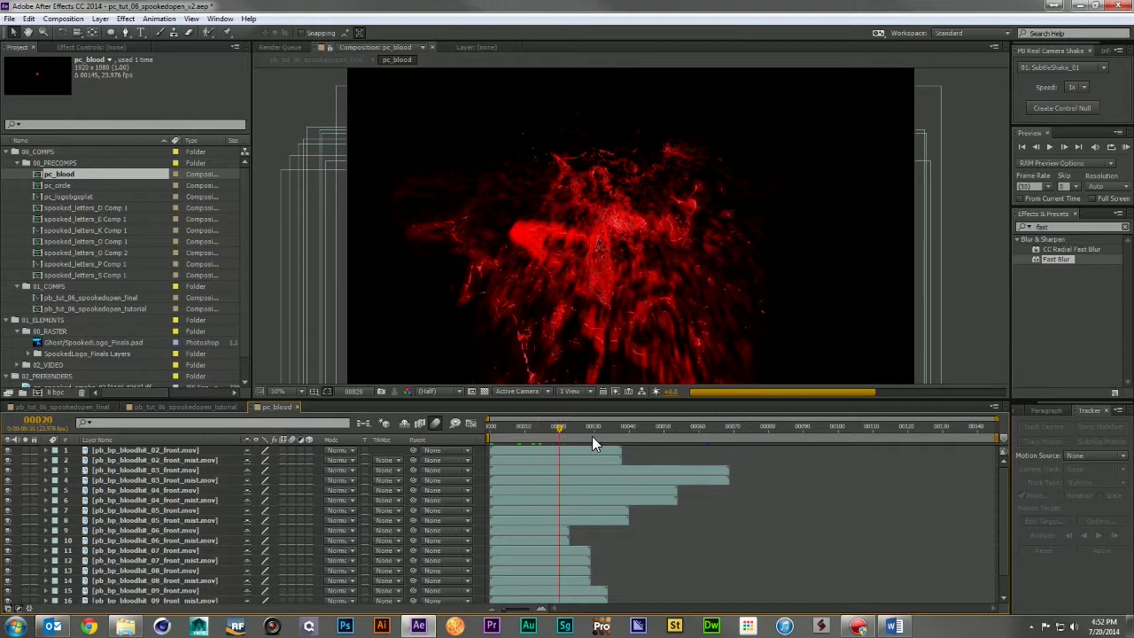
left_click(594, 434)
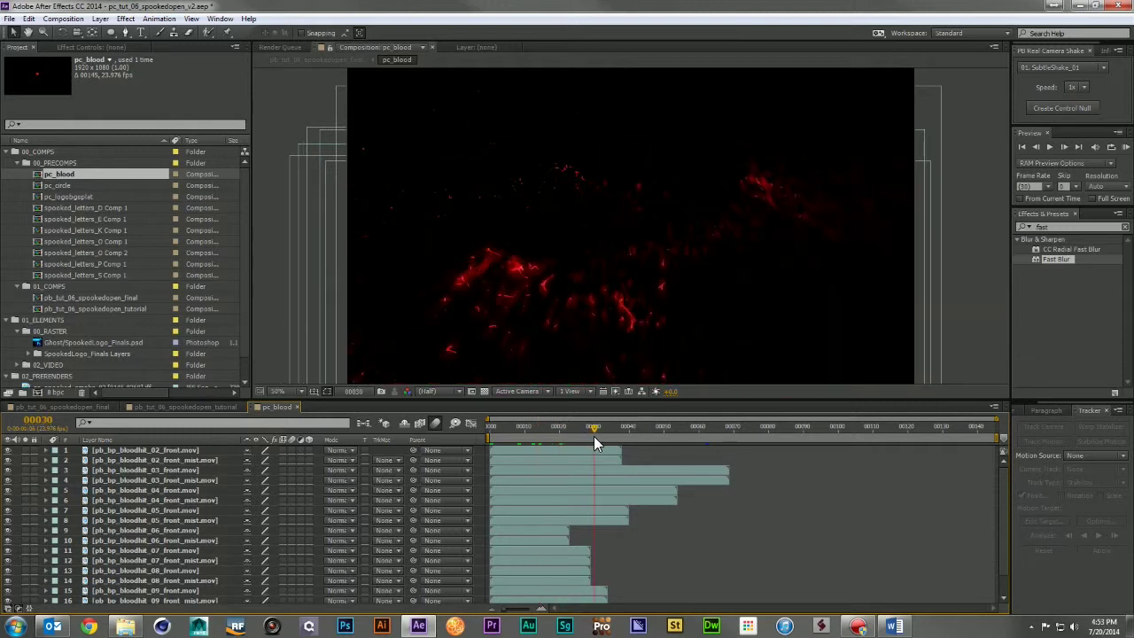
Step: Recheck the splatter around frame 33, then return to the SPOOKED tutorial comp and select pc_blood
left_click(175, 409)
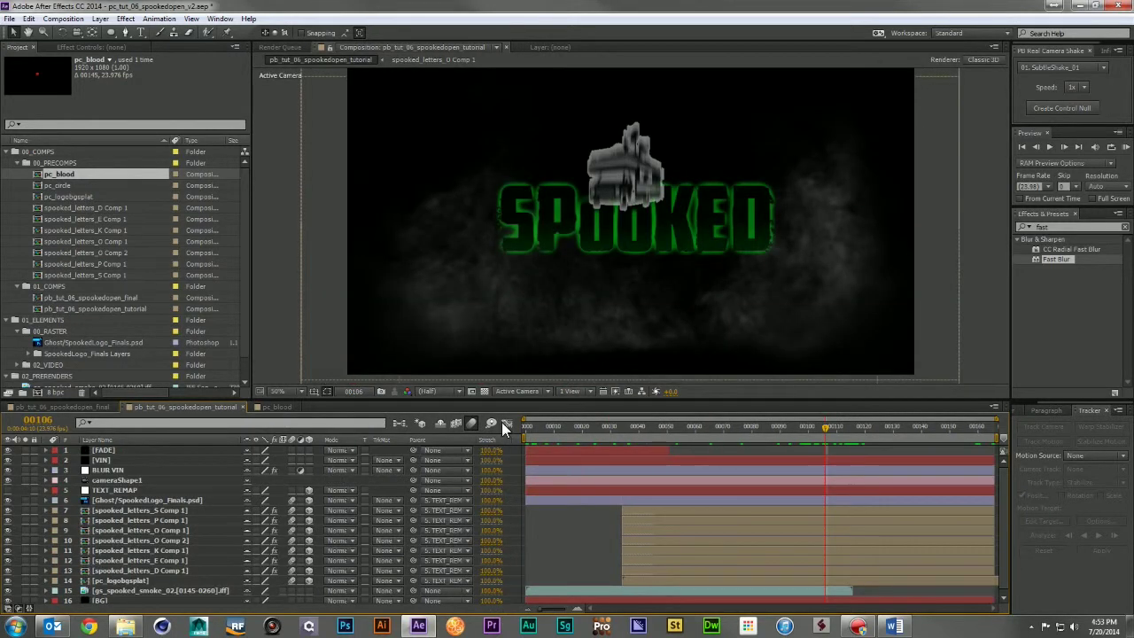
left_click(274, 406)
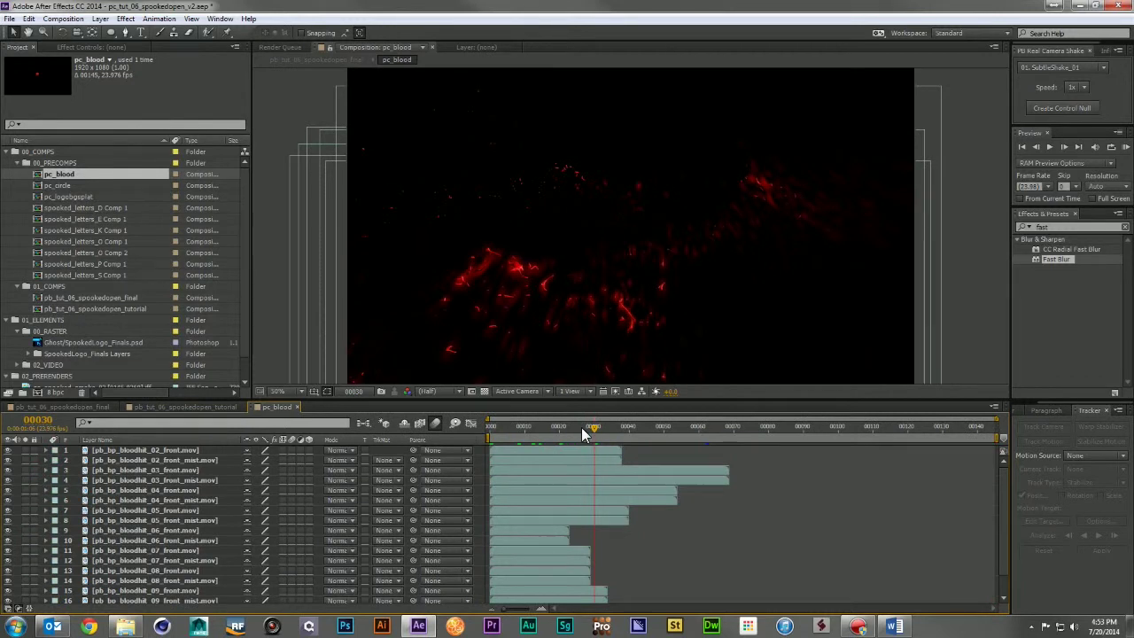
left_click(604, 428)
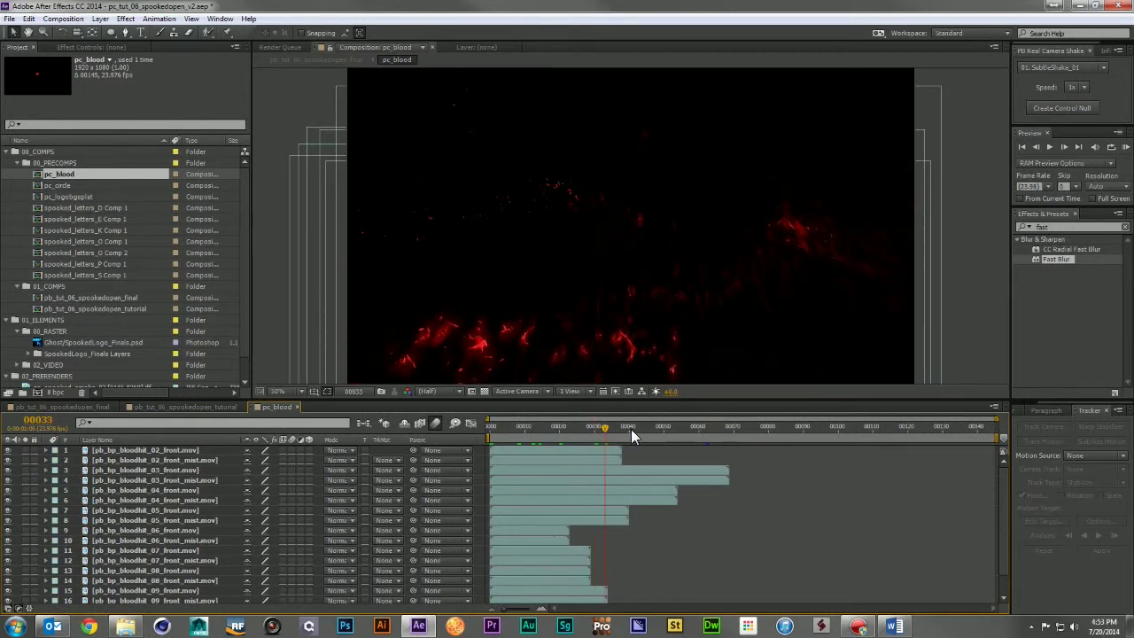
left_click(541, 429)
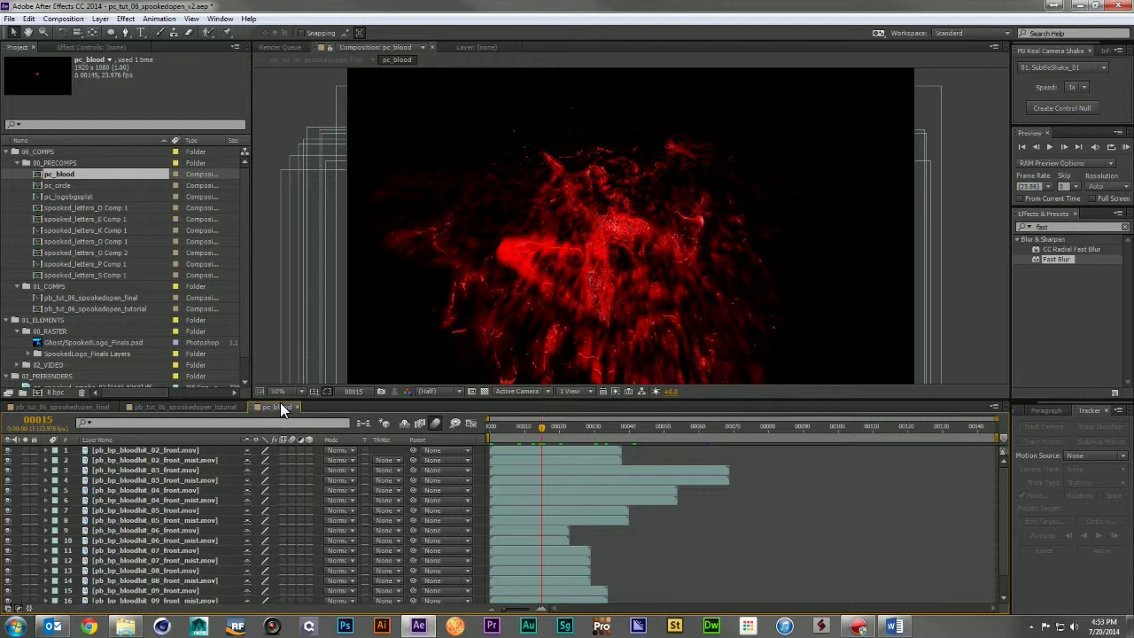
left_click(191, 408)
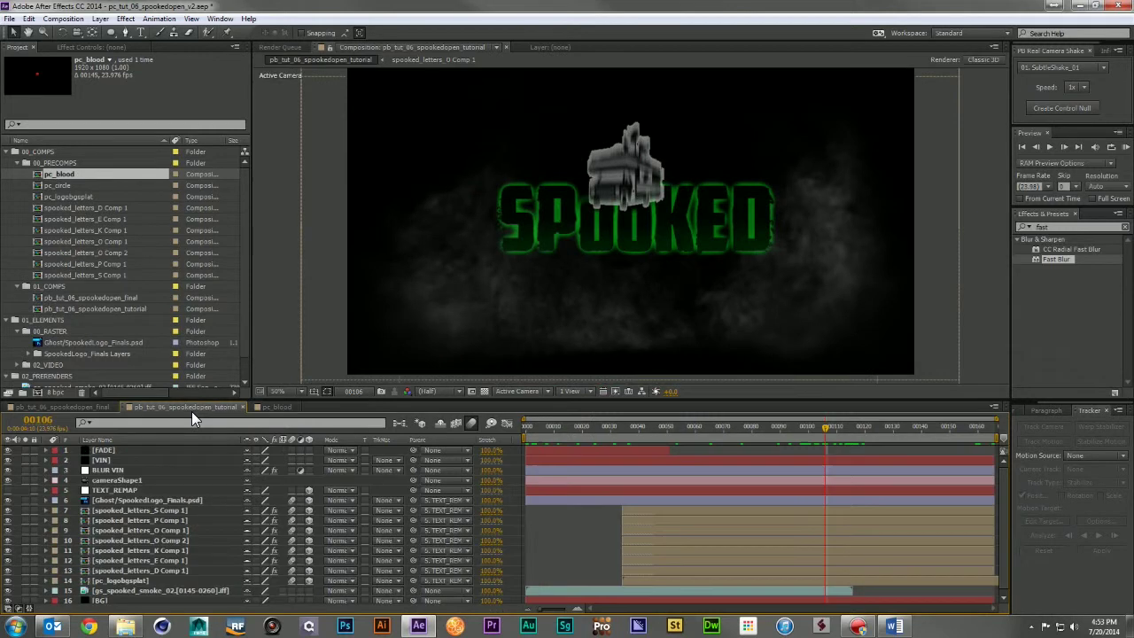
left_click(67, 163)
Step: Add the pc_blood composition to the tutorial comp as layer 6, below TEXT_REMAP
left_click(74, 176)
key("Return")
left_click_drag(79, 172, 171, 496)
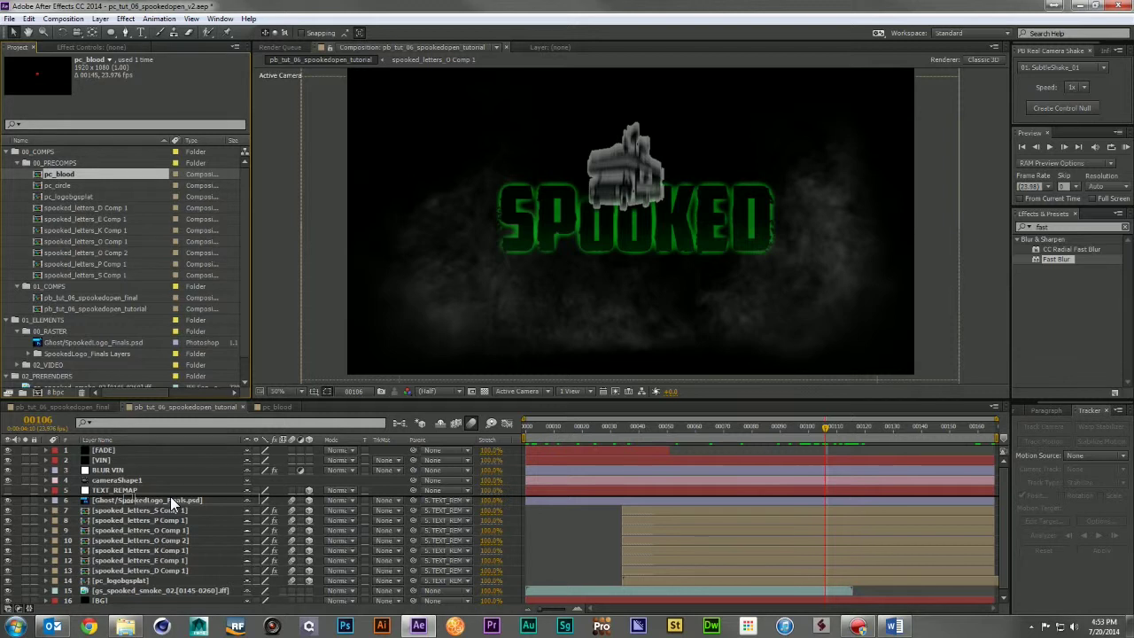
left_click_drag(170, 496, 170, 496)
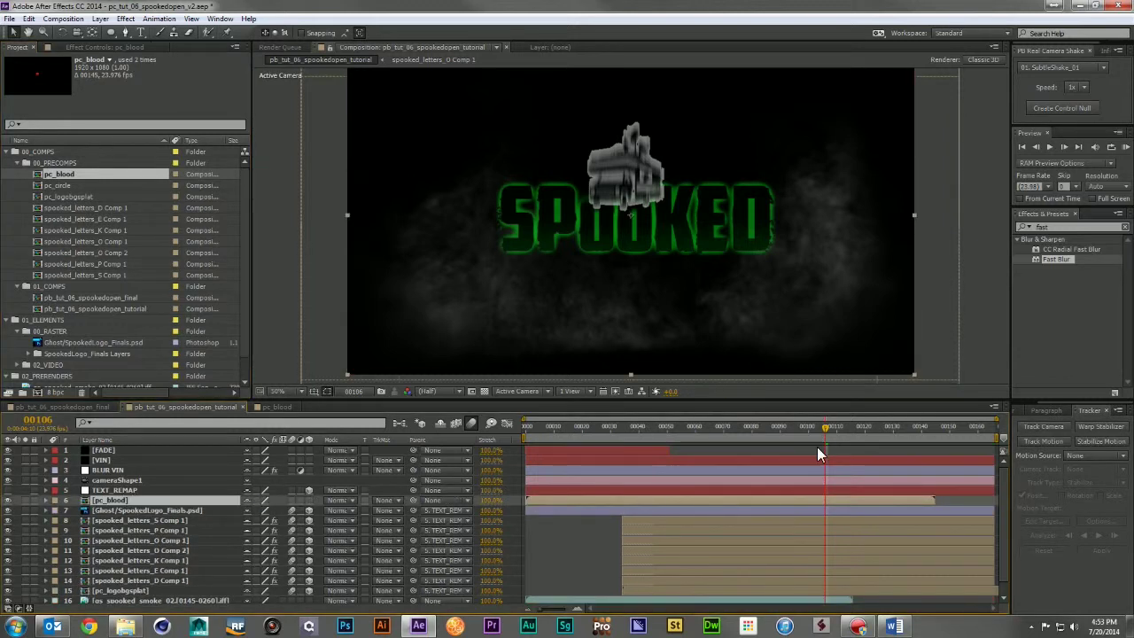
Step: Make pc_blood start later in time and move the blood splat lower, beneath the ghost logo
left_click_drag(544, 498, 827, 504)
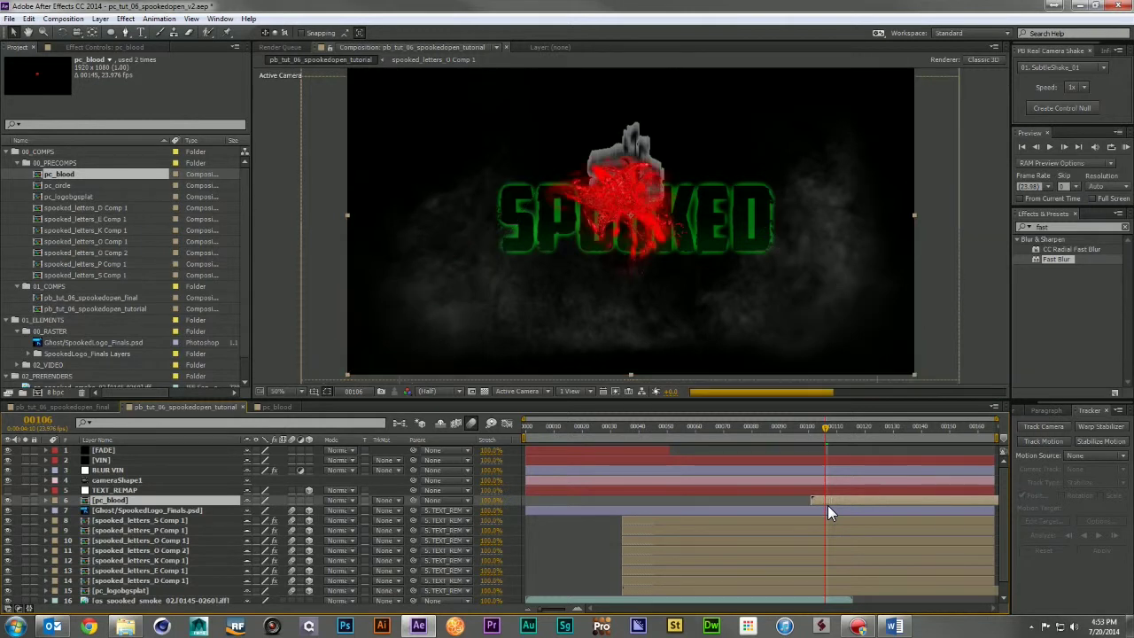
left_click_drag(827, 505, 833, 505)
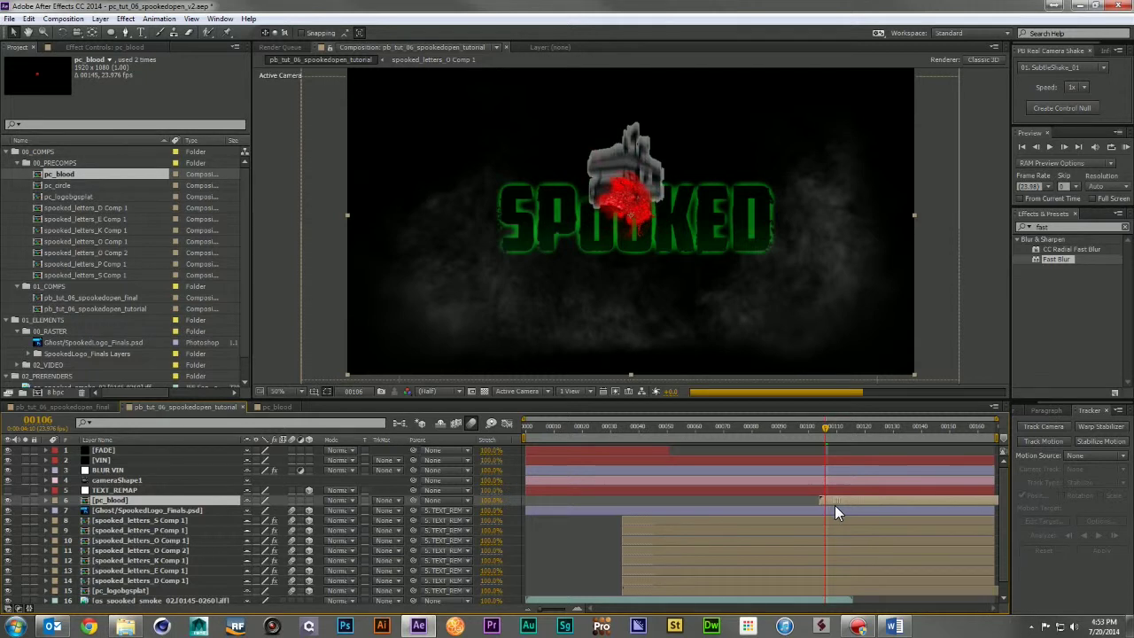
left_click_drag(827, 503, 823, 503)
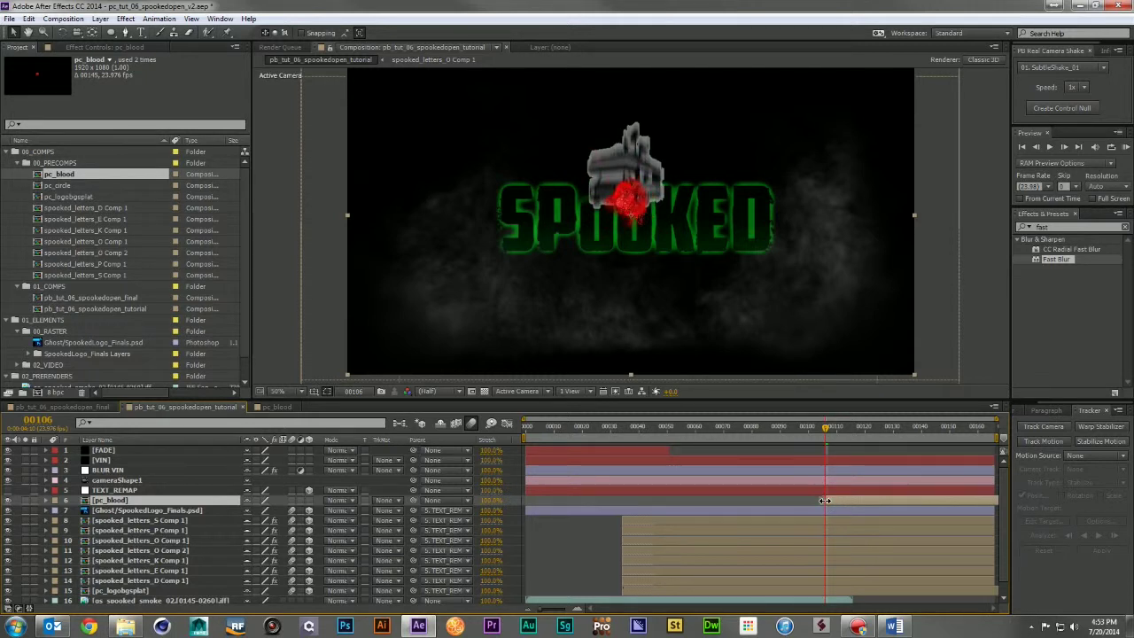
left_click_drag(631, 218, 647, 236)
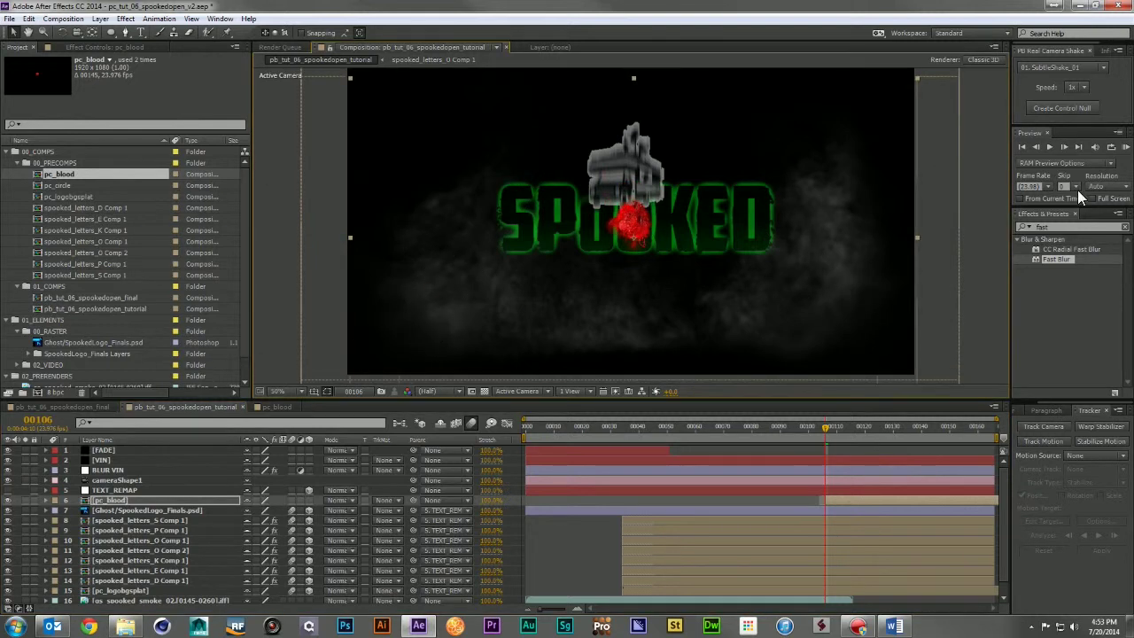
Step: Apply Hue/Saturation to pc_blood and shift Master Hue to turn the splat green
double_click(1062, 226)
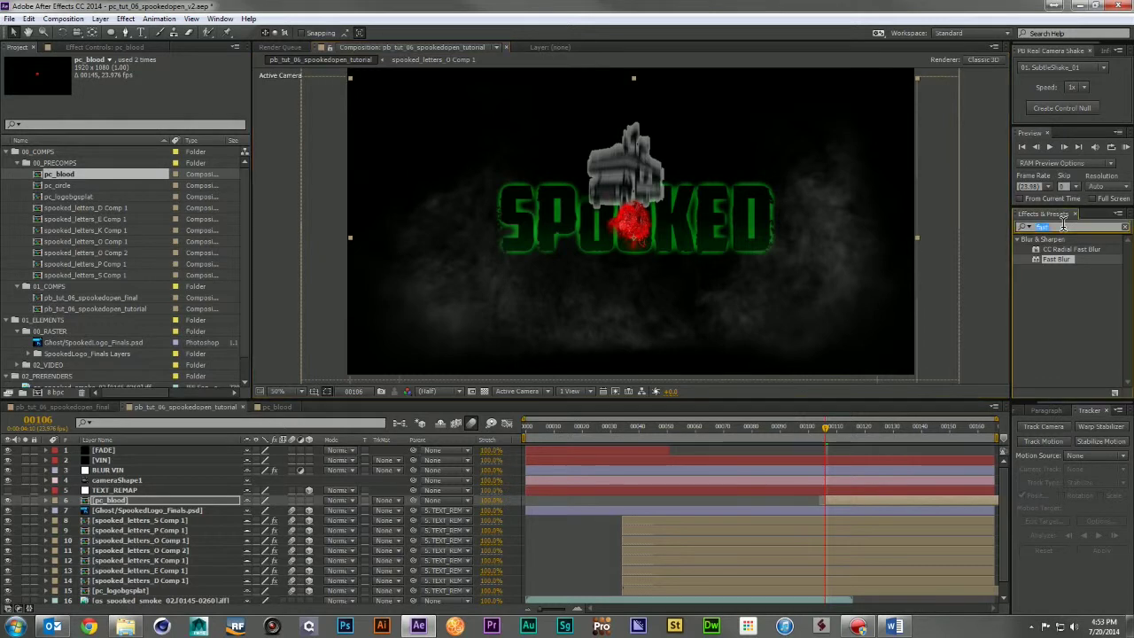
type("hue/sa")
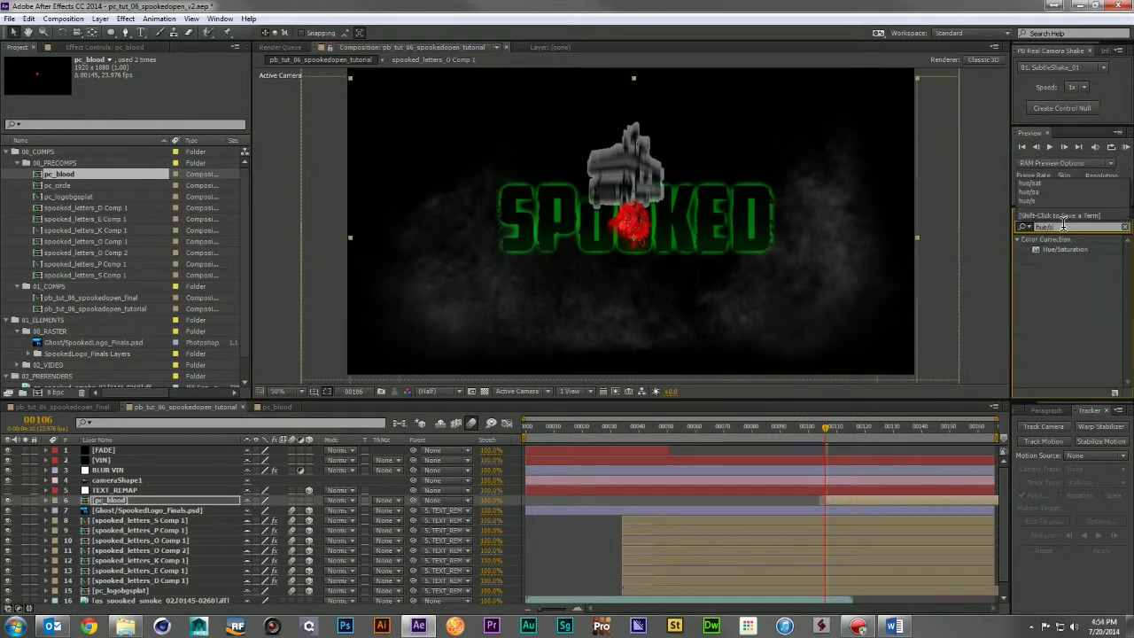
left_click_drag(1063, 250, 836, 498)
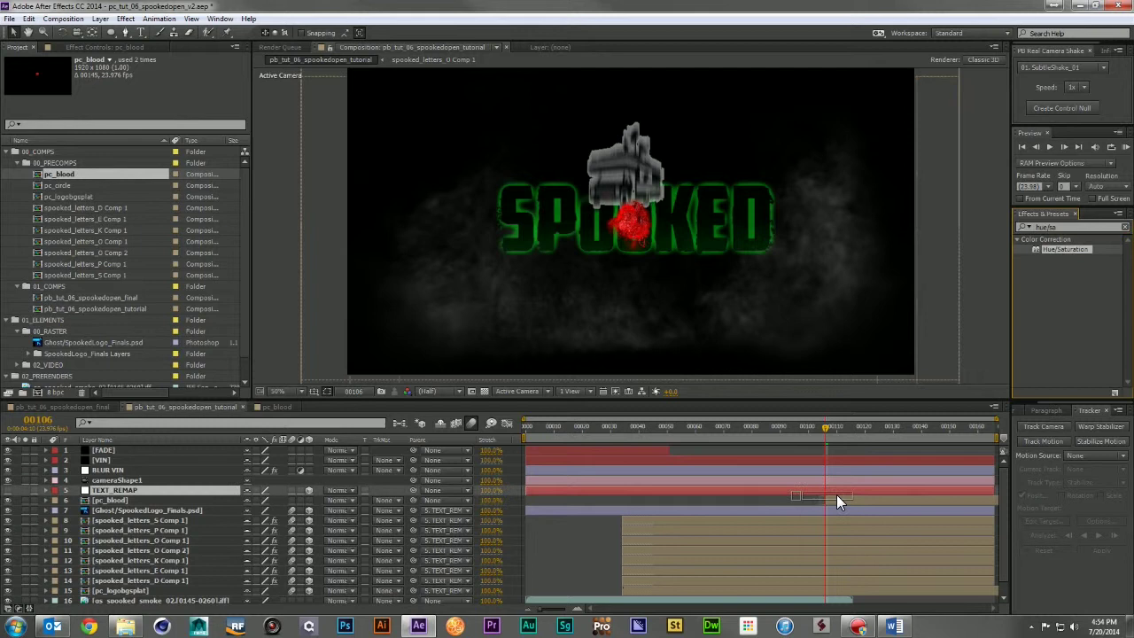
left_click_drag(147, 128, 212, 127)
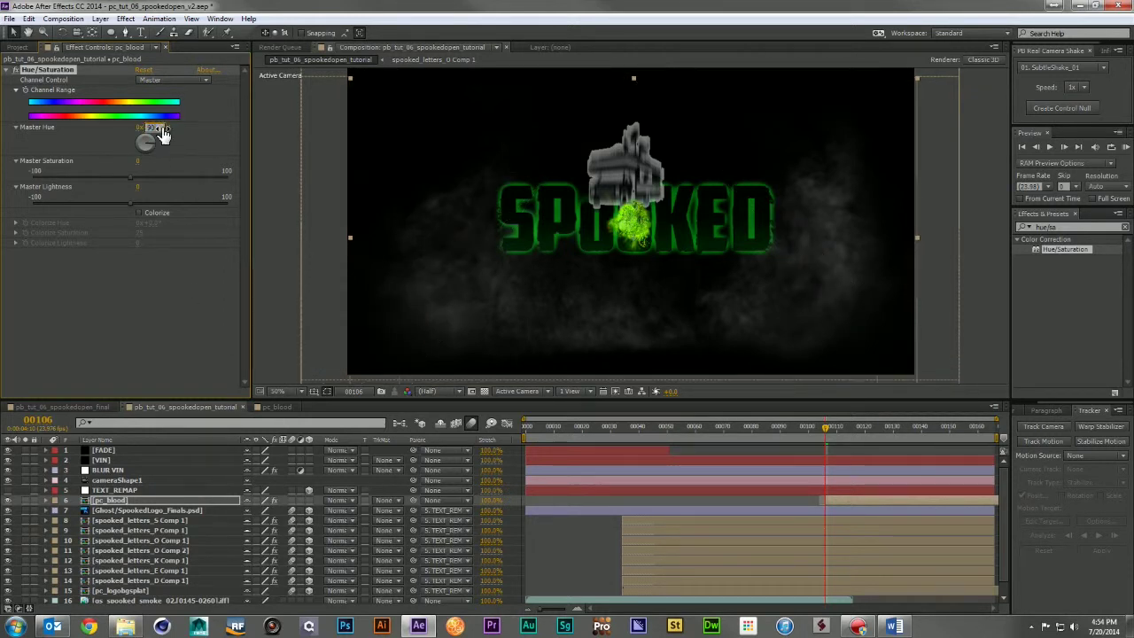
Step: Preview the green splat up to frame 148, return to the Project panel, then scrub the early smoke frames
left_click_drag(831, 430, 882, 428)
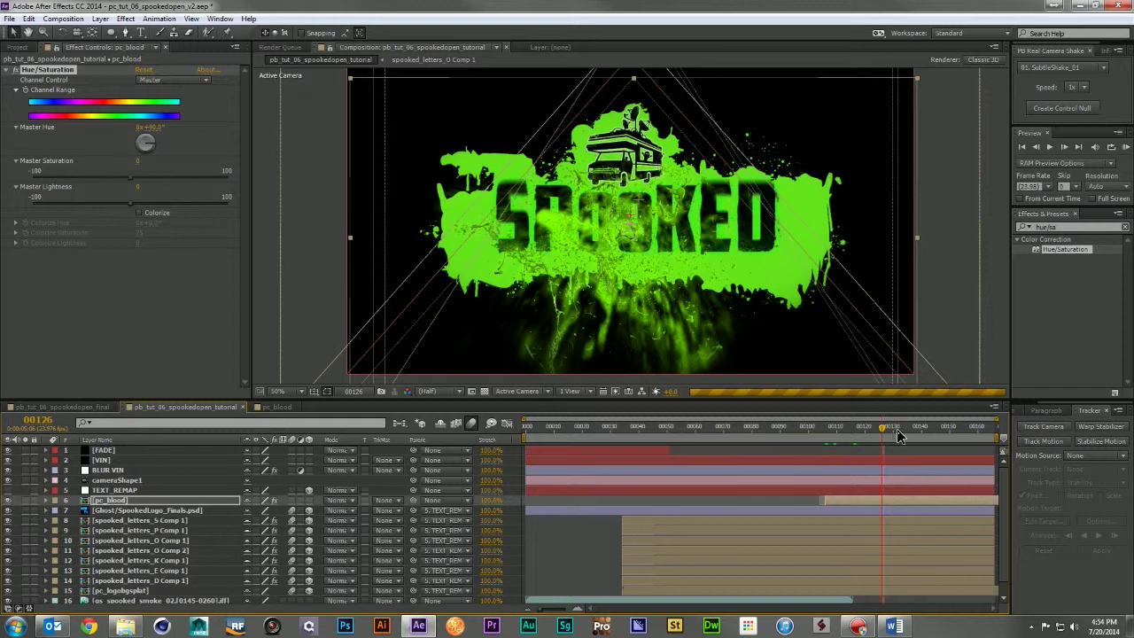
left_click_drag(904, 435, 921, 432)
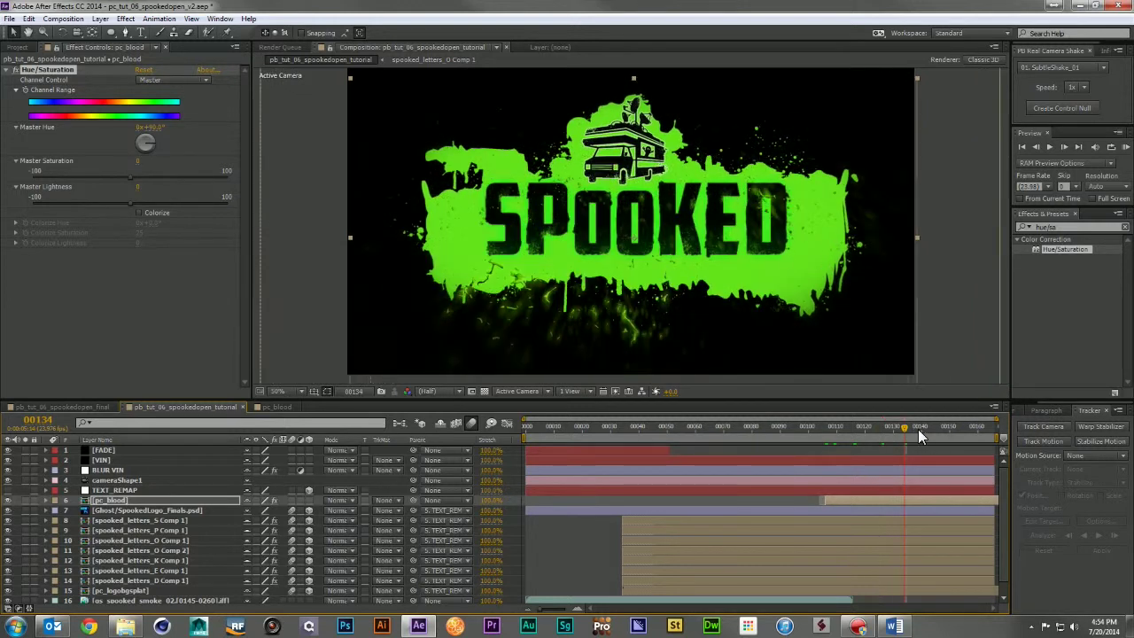
left_click(944, 432)
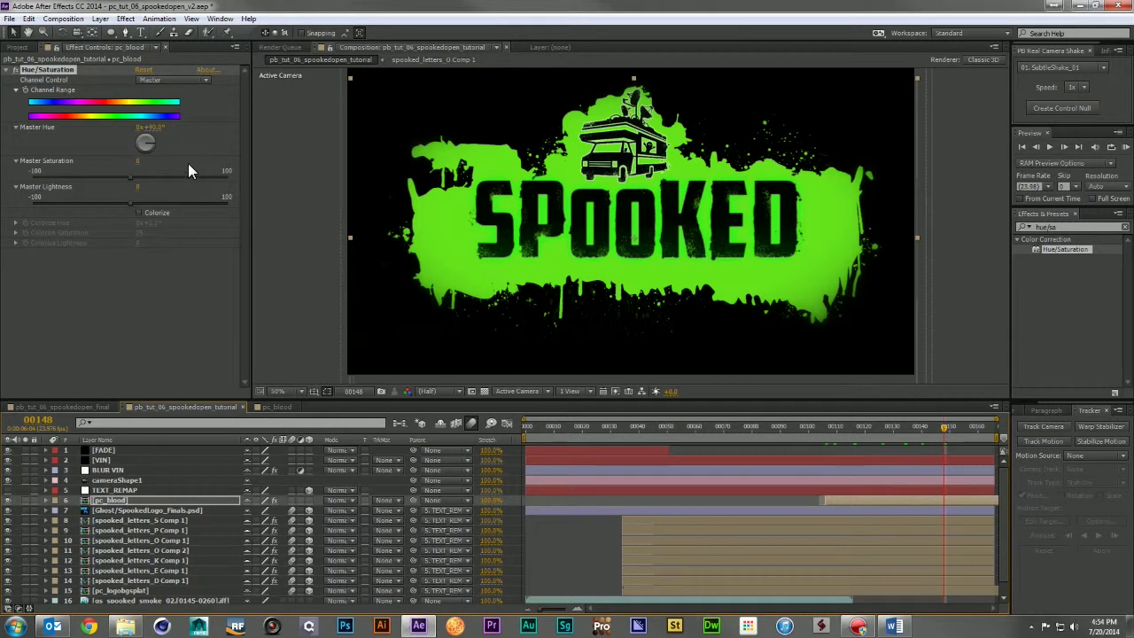
left_click(44, 48)
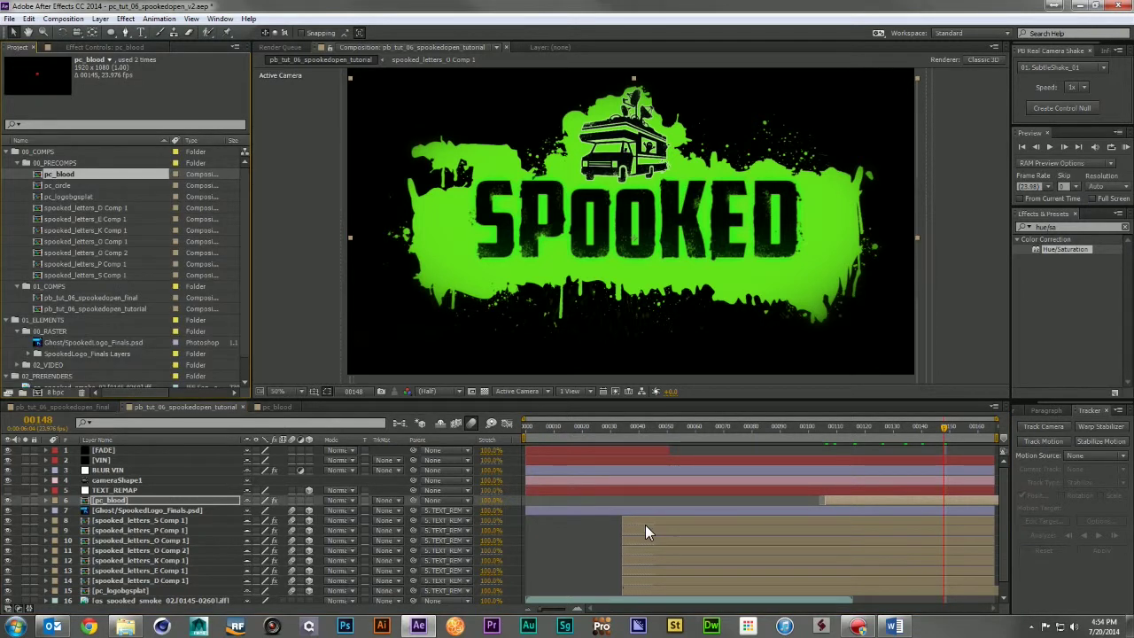
left_click(599, 430)
left_click_drag(618, 429, 720, 429)
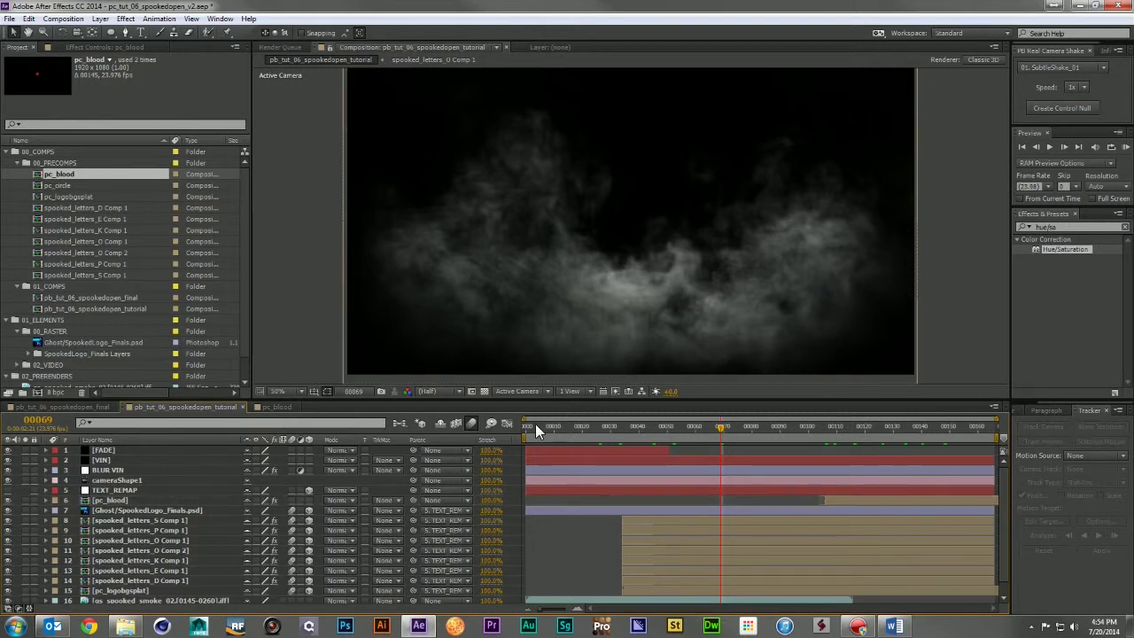
Step: From frame 0, add an adjustment layer named LIGHTING and trim it to end at frame 10
left_click_drag(538, 426, 524, 426)
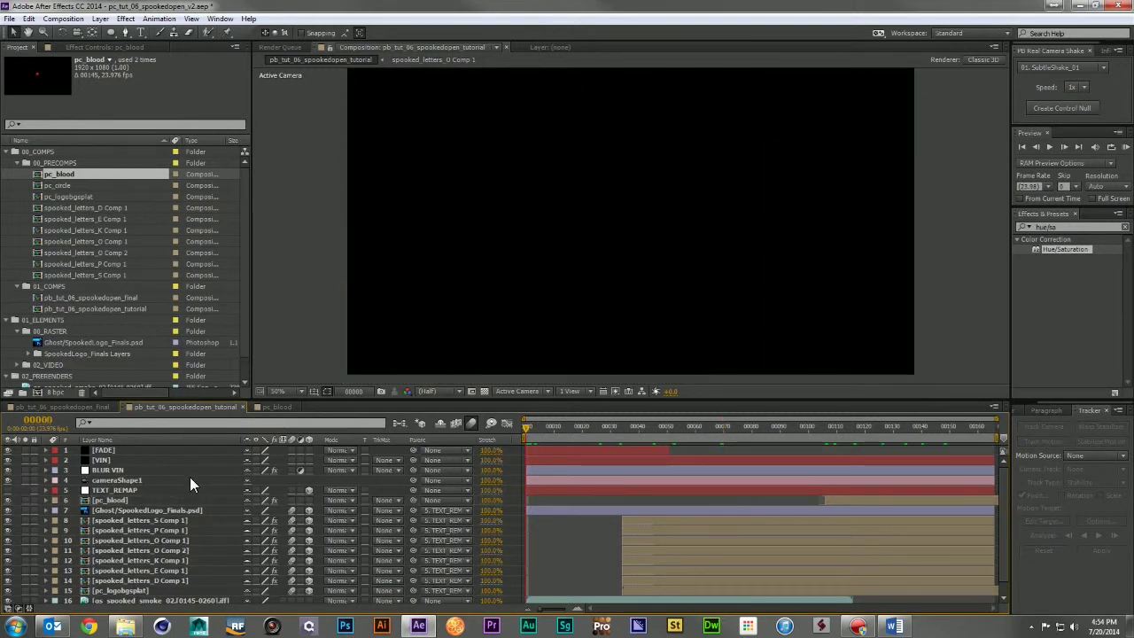
key("ctrl+alt+y")
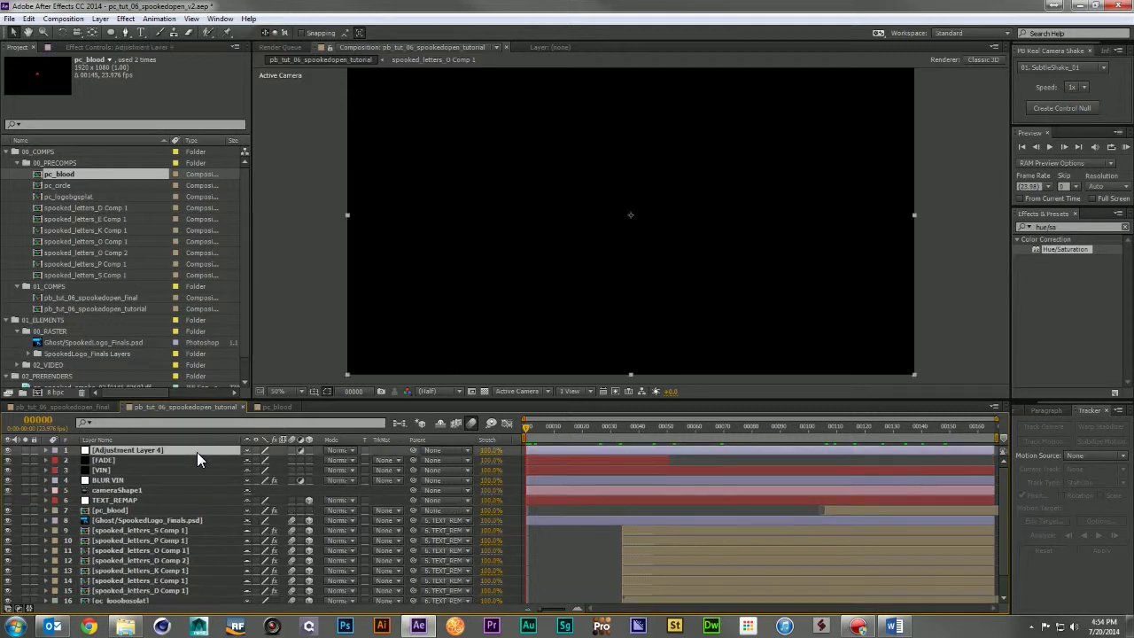
key("Return")
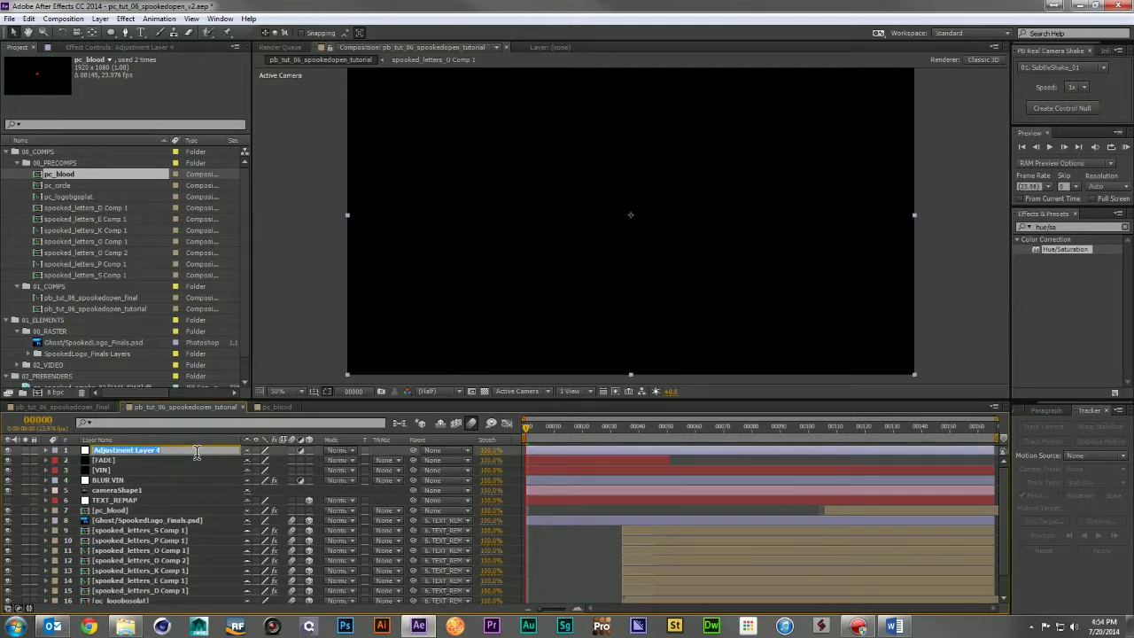
type("LIGHTING")
key("Return")
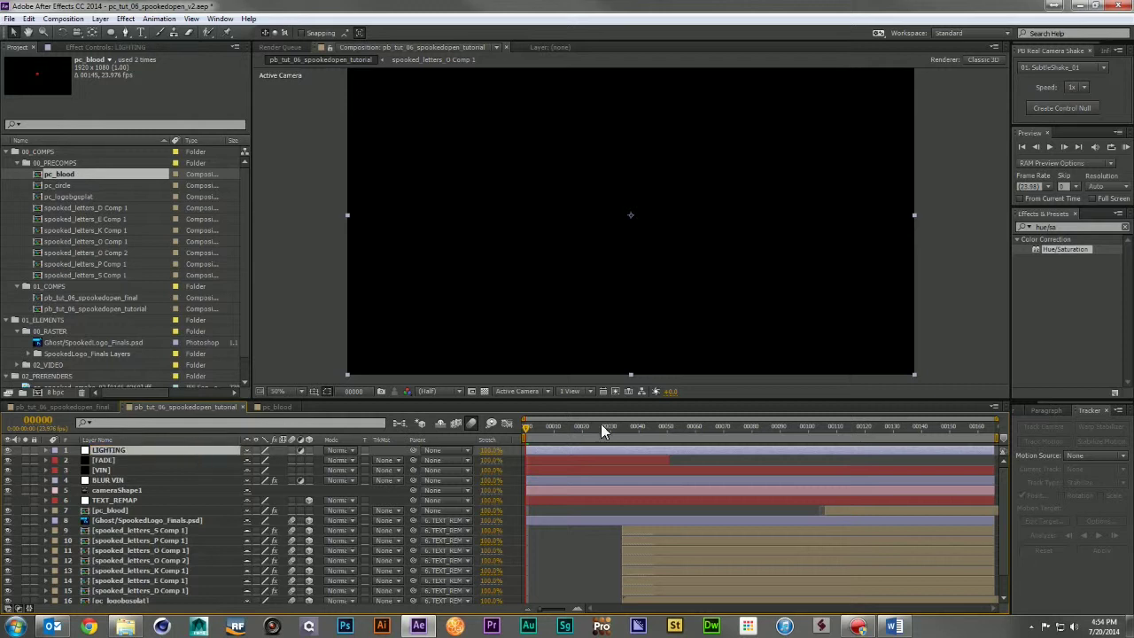
left_click(553, 429)
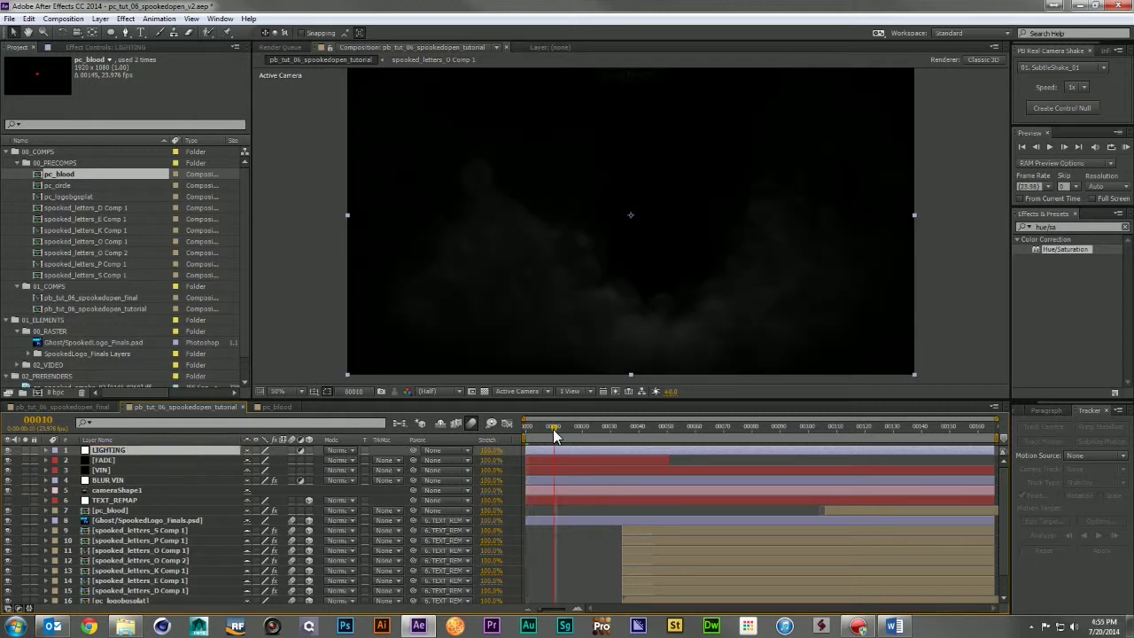
key("alt+bracketright")
key("Home")
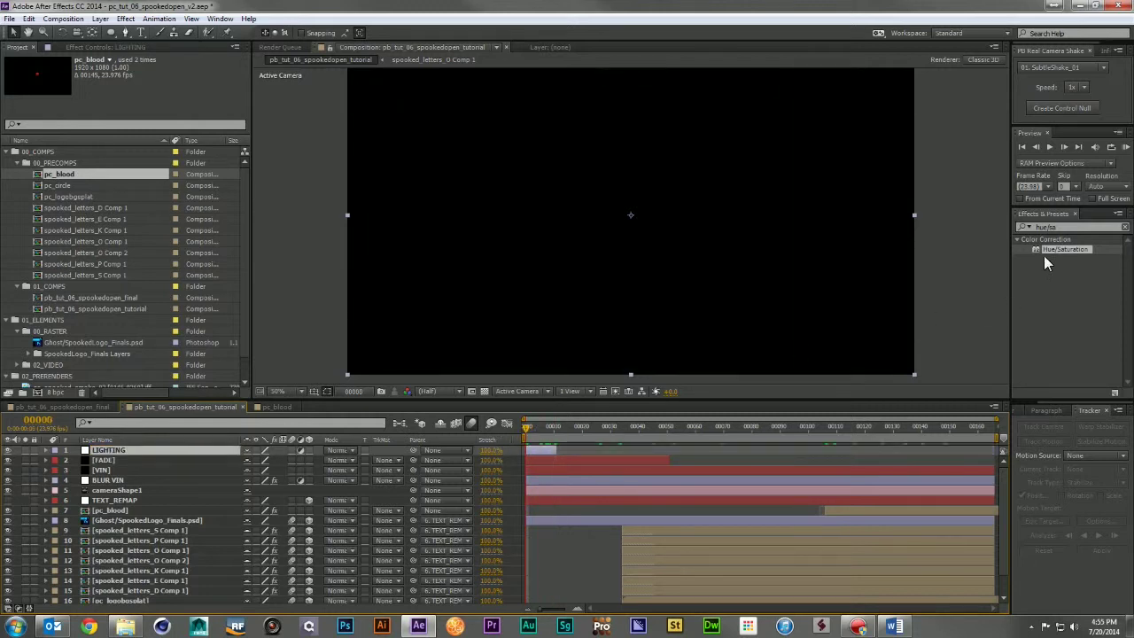
left_click(1071, 226)
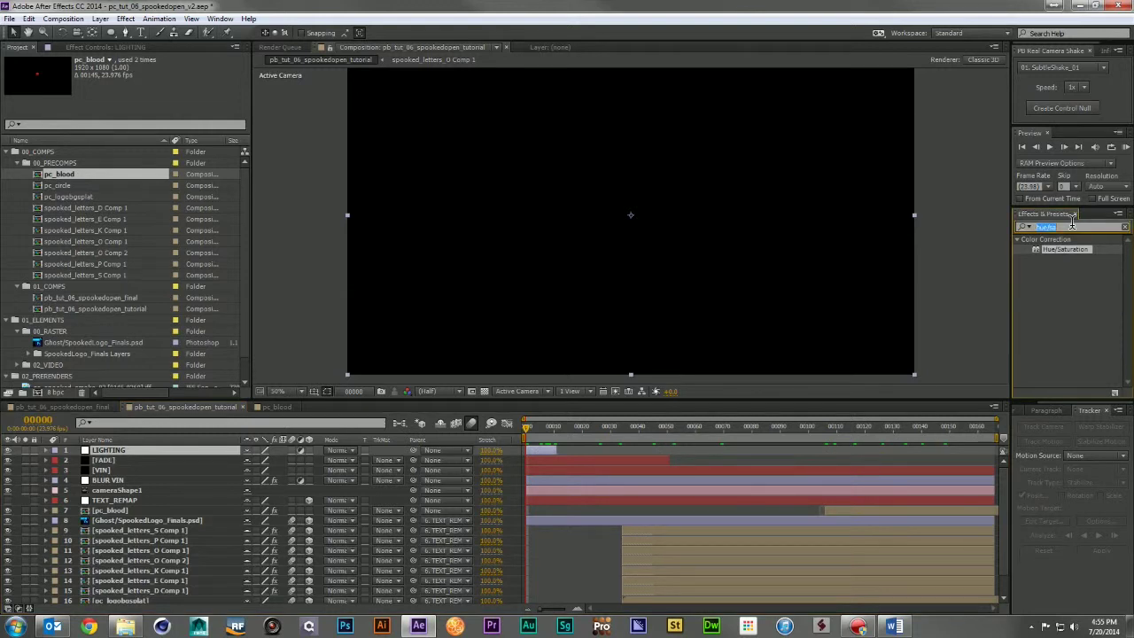
Step: Apply Curves to LIGHTING and bend the curve upward to brighten the image
type("curves")
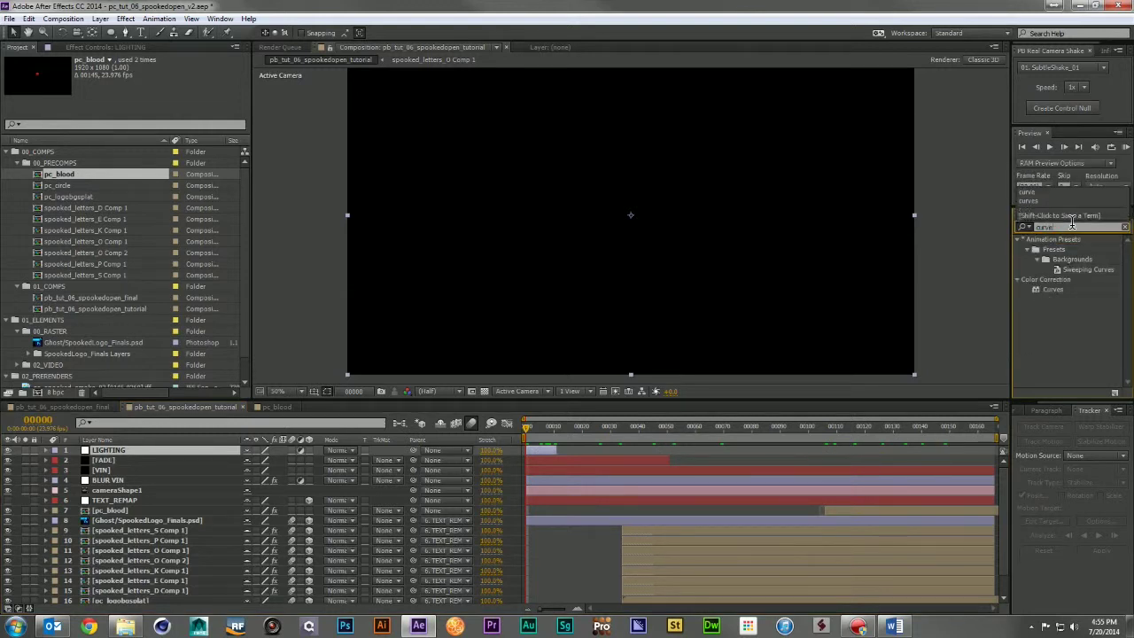
left_click_drag(1050, 290, 372, 423)
left_click_drag(162, 441, 158, 446)
left_click_drag(98, 194, 75, 170)
Step: Apply the Glow effect to the LIGHTING layer
left_click(1074, 227)
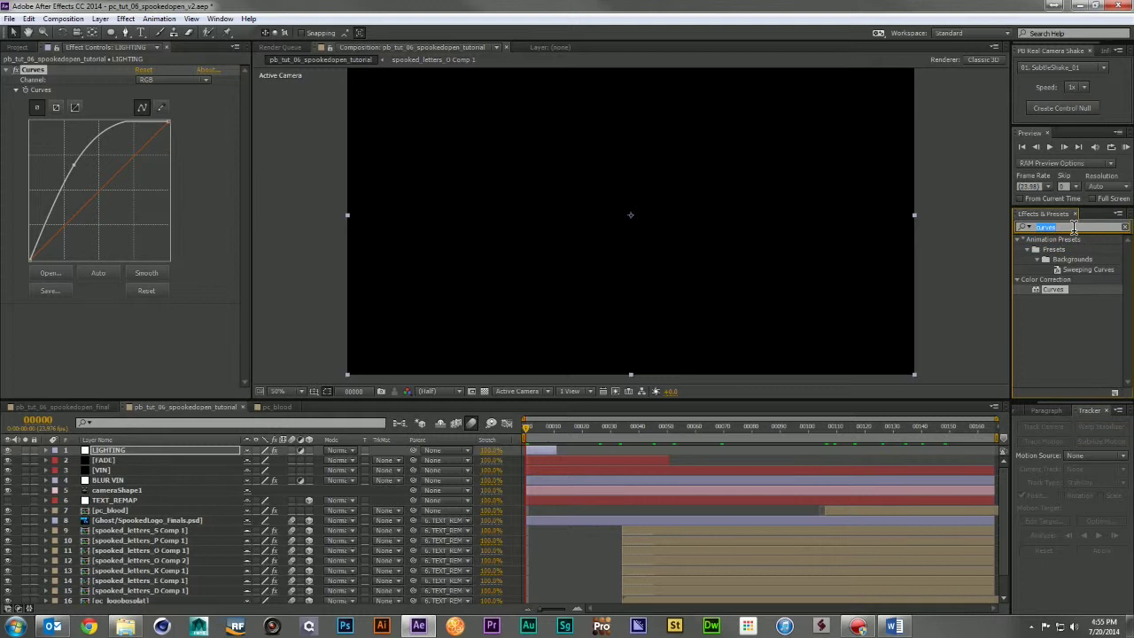
type("glow")
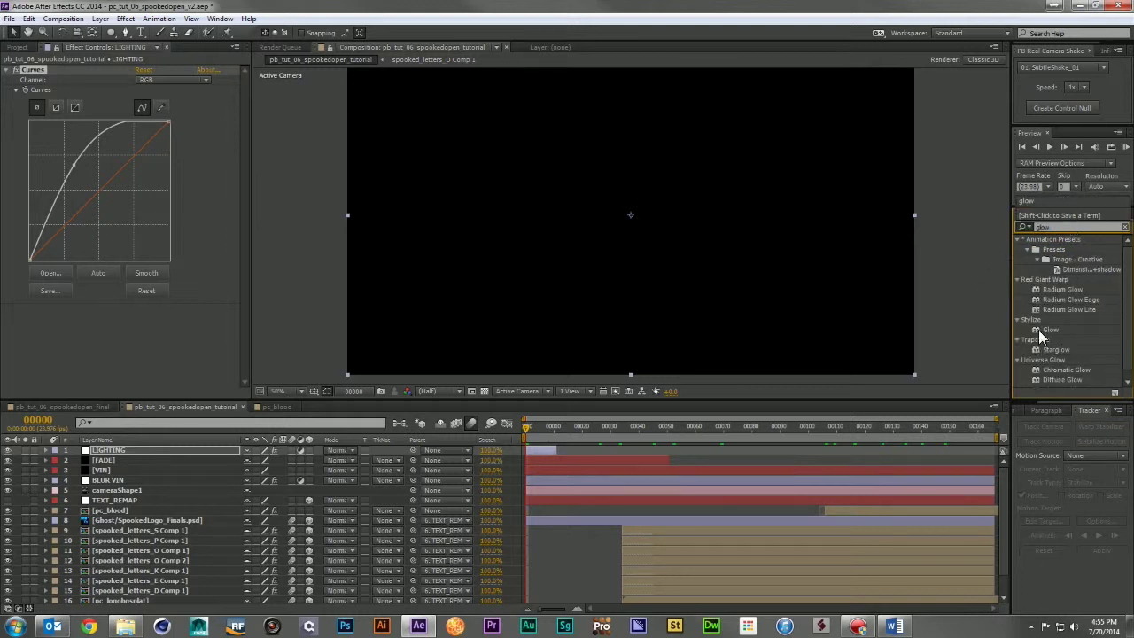
left_click_drag(1045, 330, 71, 316)
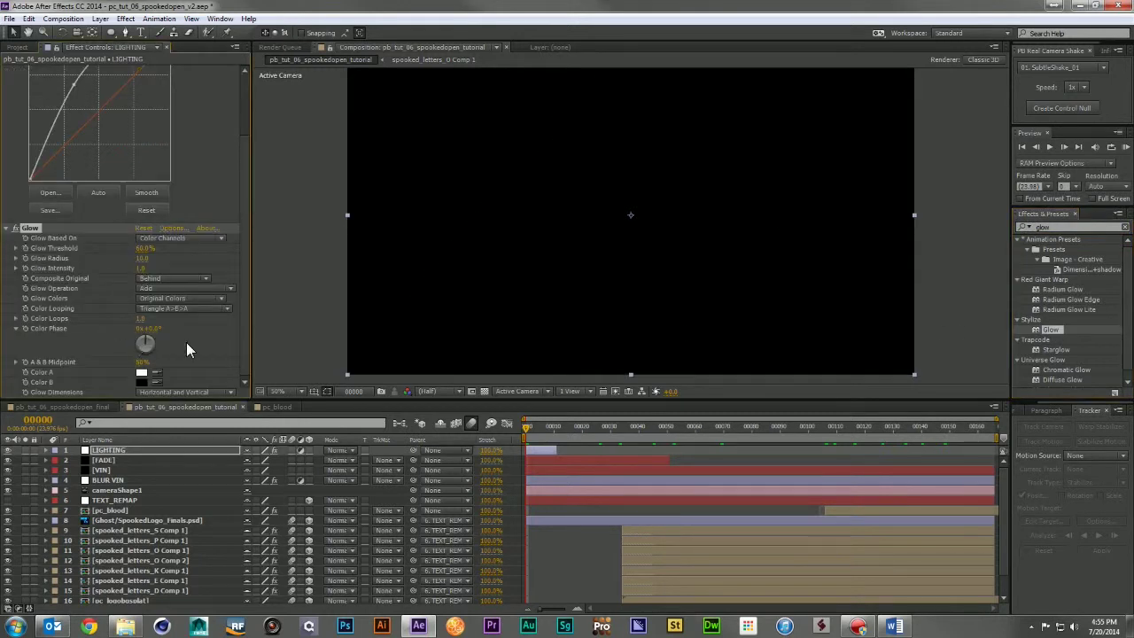
Step: Move LIGHTING just above the smoke layer and shift its start to frame 27
scroll(352, 474, "down", 3)
scroll(119, 468, "up", 3)
left_click_drag(106, 452, 136, 592)
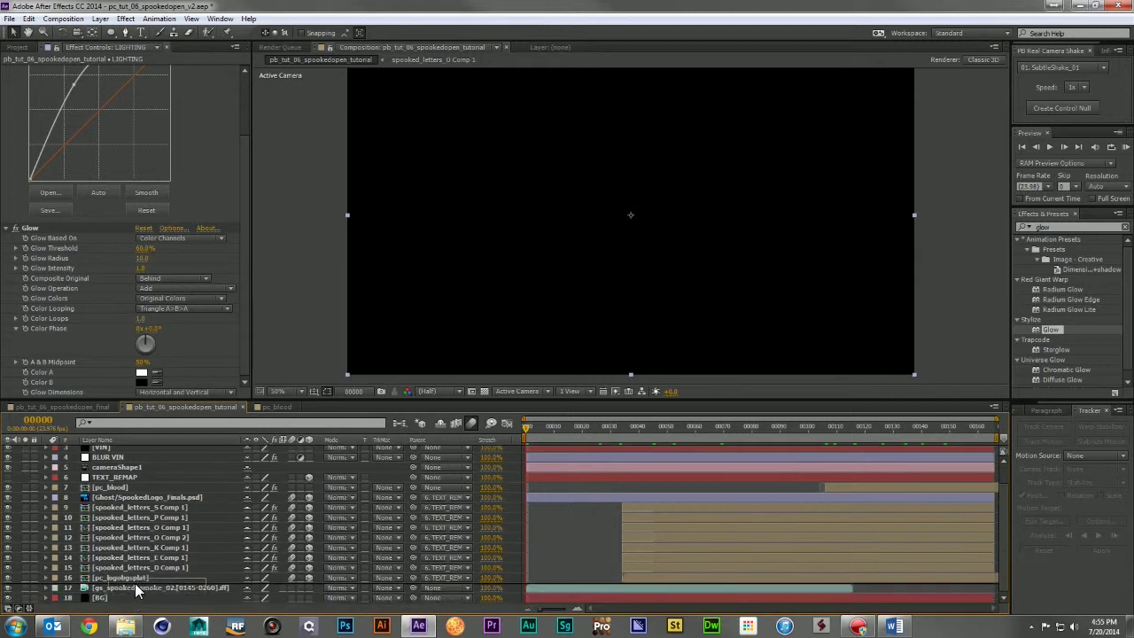
left_click_drag(136, 592, 113, 580)
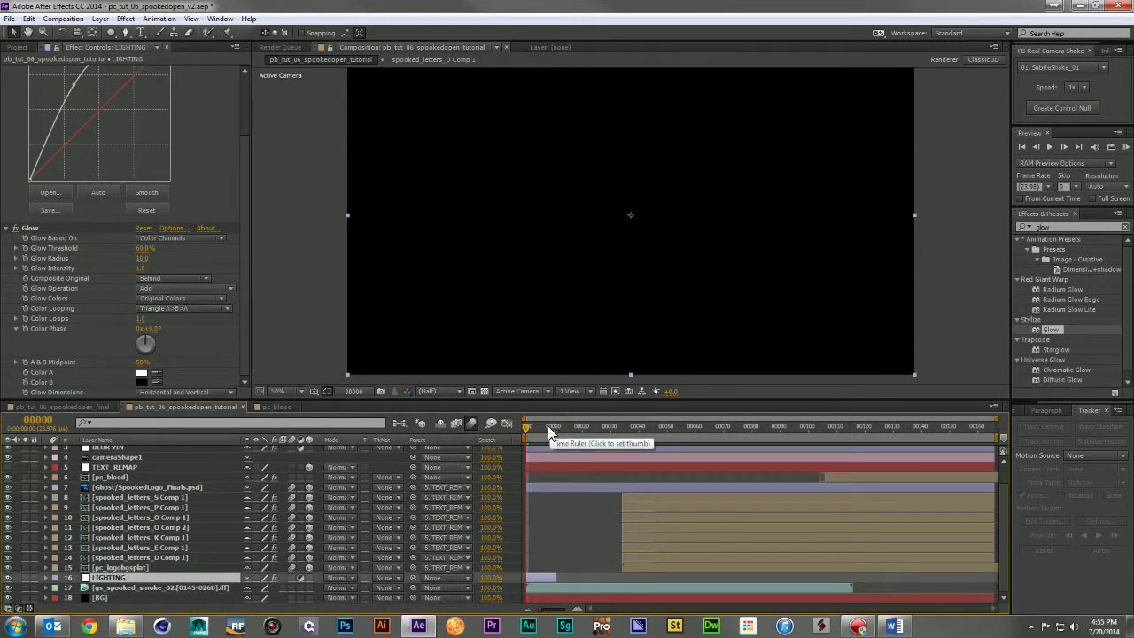
left_click_drag(549, 432, 600, 434)
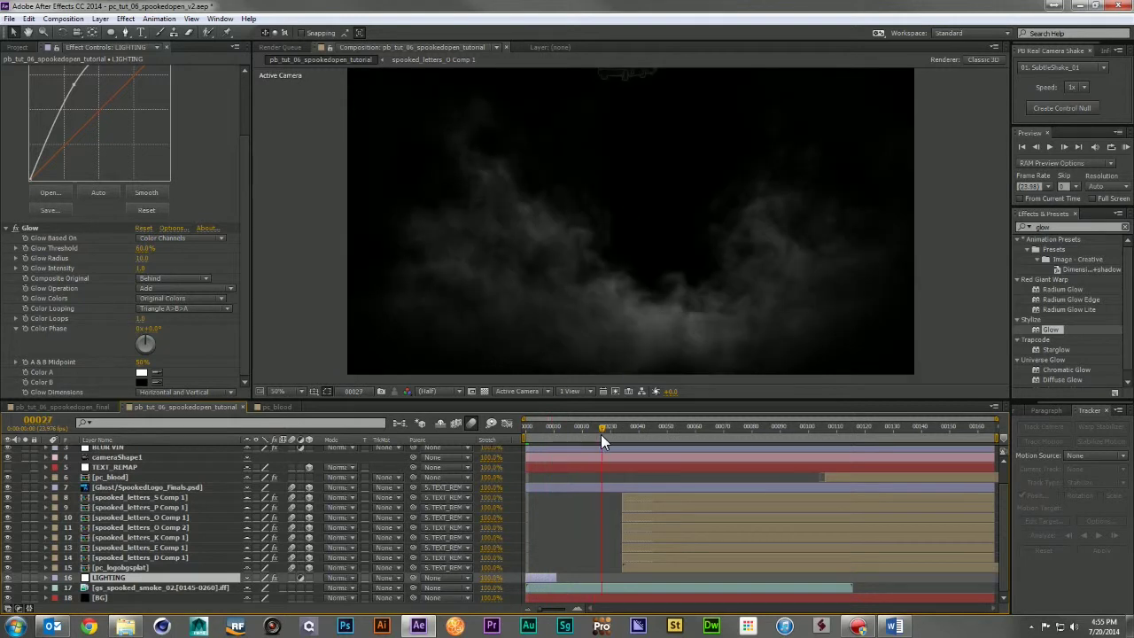
left_click_drag(539, 577, 601, 580)
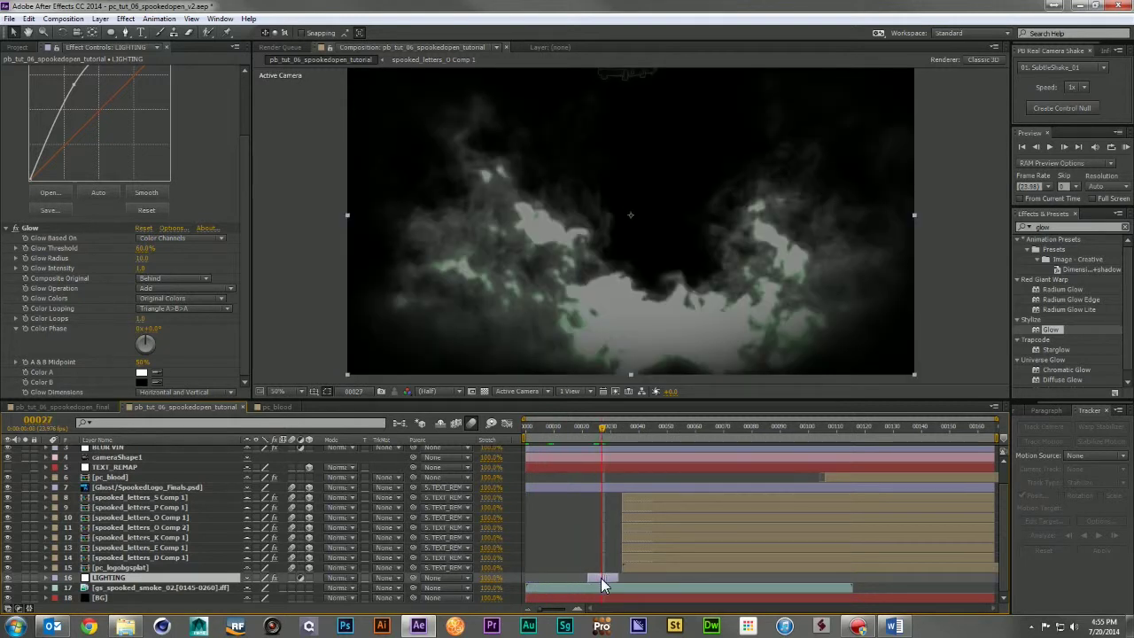
Step: Enlarge the Glow Radius to 249 for a softer glow and adjust the Glow Threshold
left_click_drag(146, 262, 299, 274)
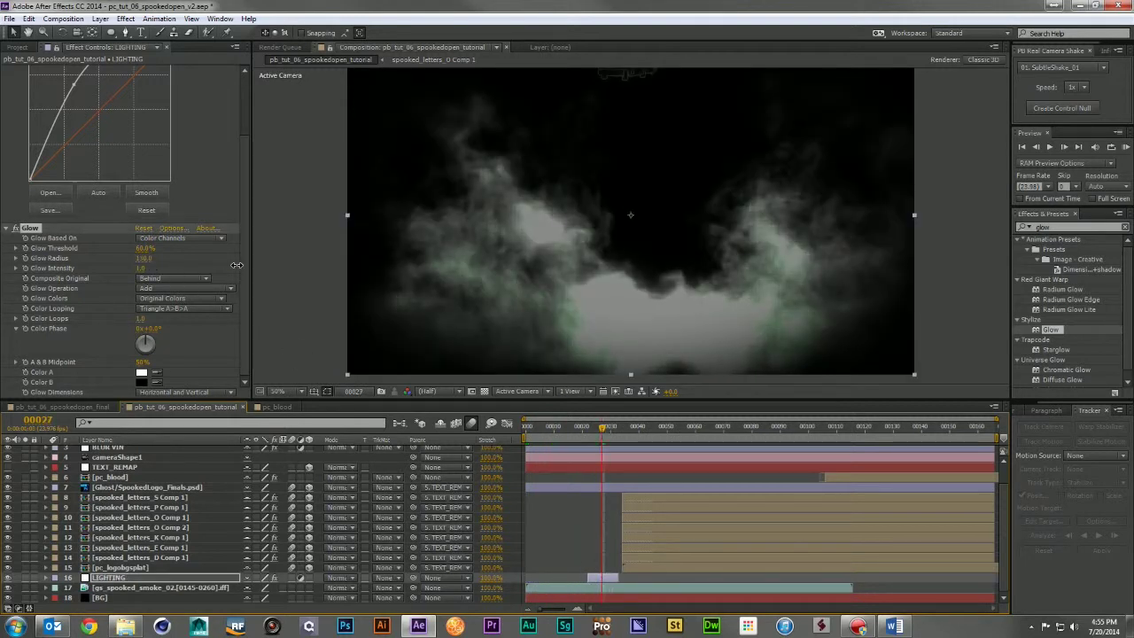
scroll(177, 182, "up", 2)
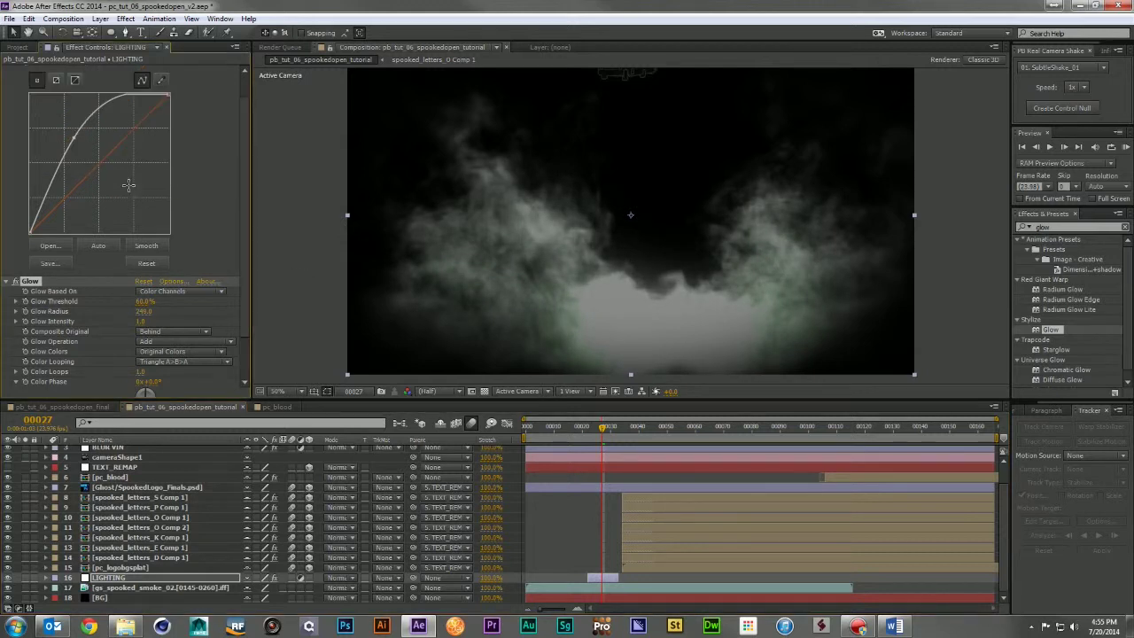
left_click_drag(144, 302, 163, 307)
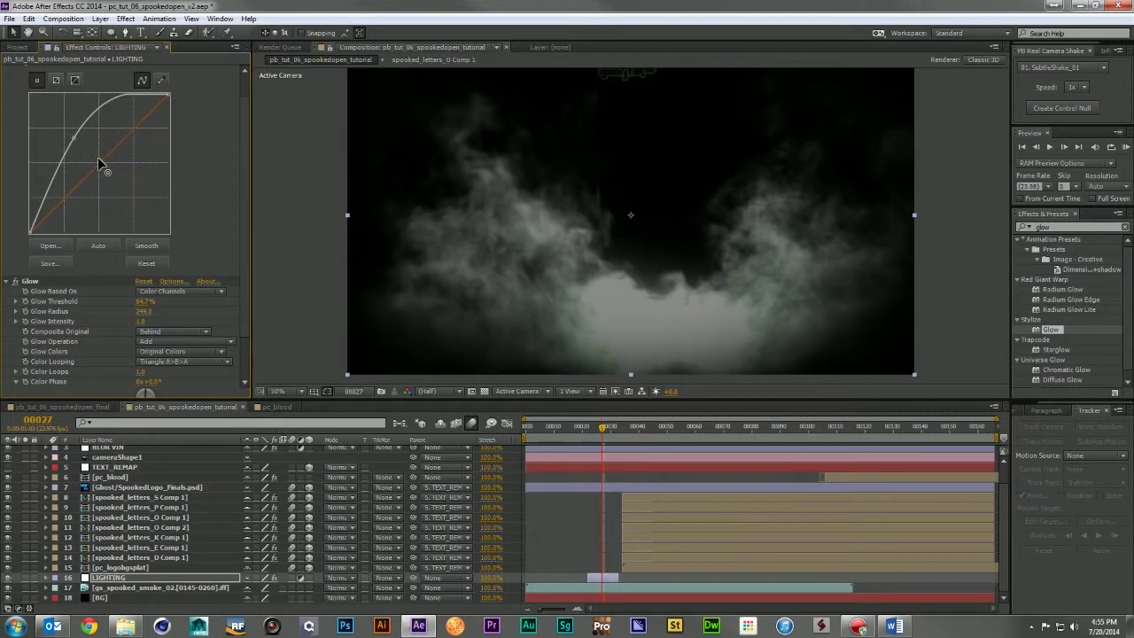
Step: Flatten the curve to dim the glow, comparing with LIGHTING toggled off, then move it back to the start
left_click_drag(77, 139, 78, 143)
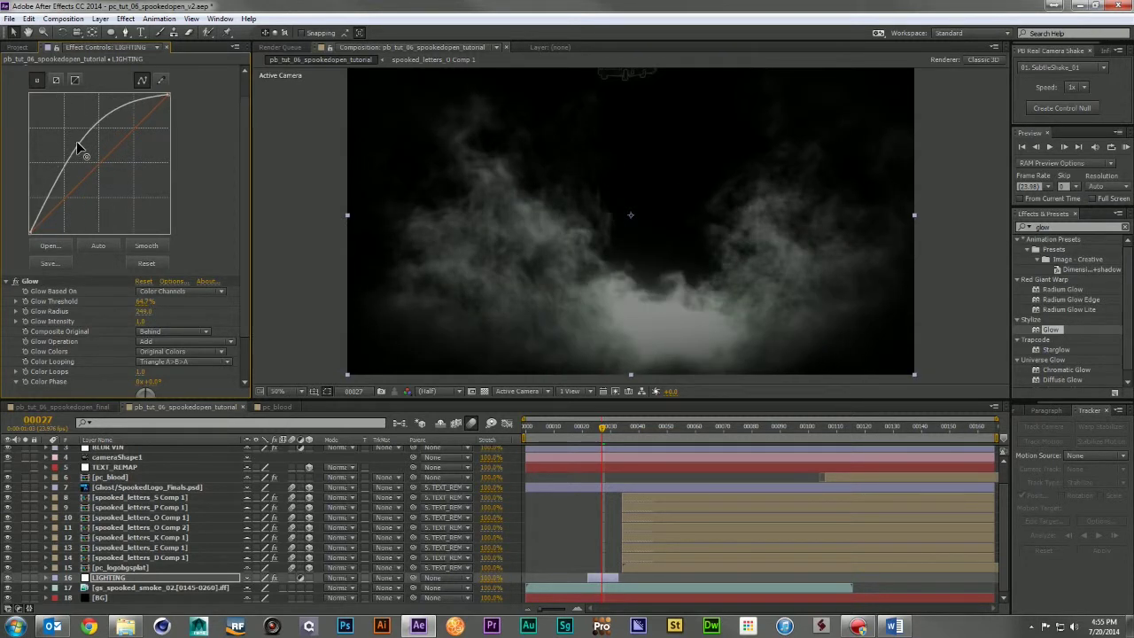
left_click(7, 577)
left_click(7, 578)
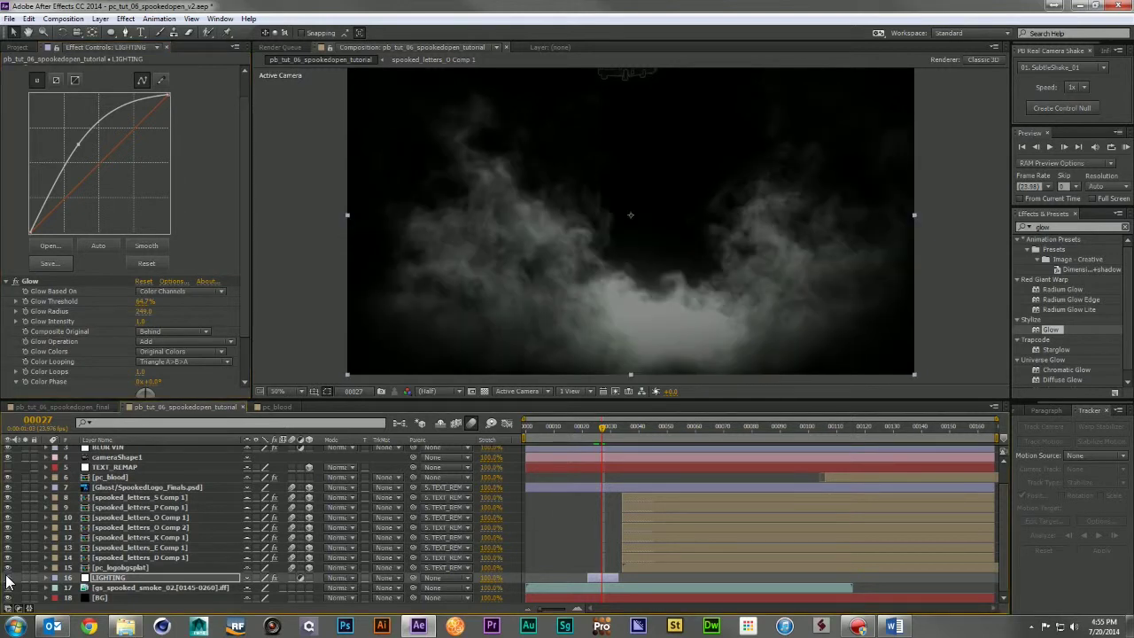
left_click_drag(78, 144, 77, 160)
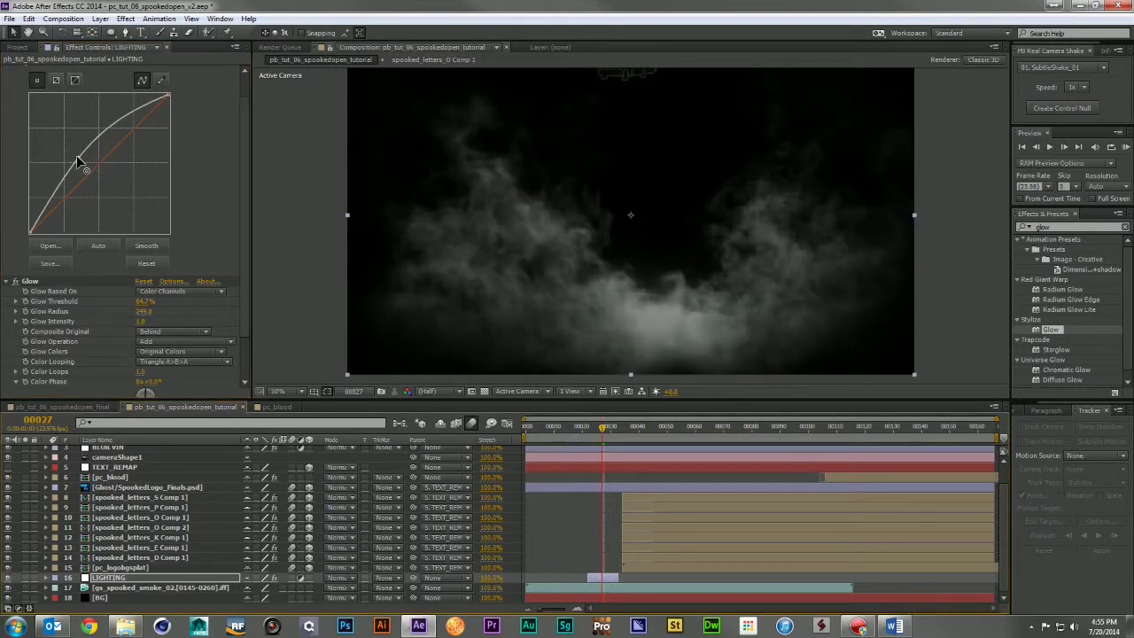
left_click(7, 577)
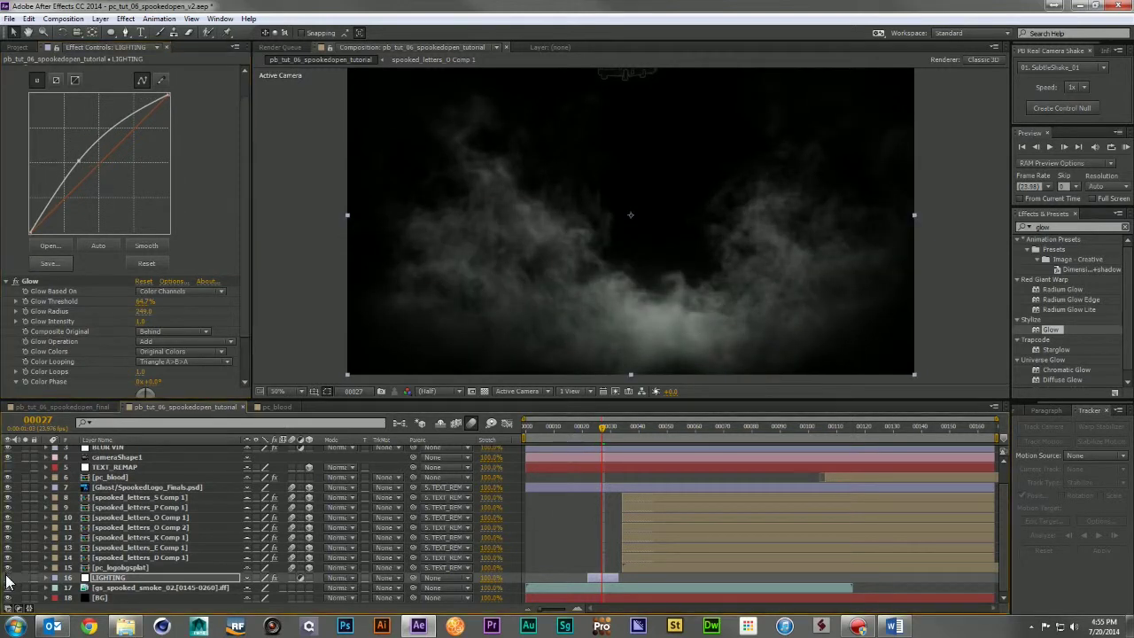
left_click(7, 578)
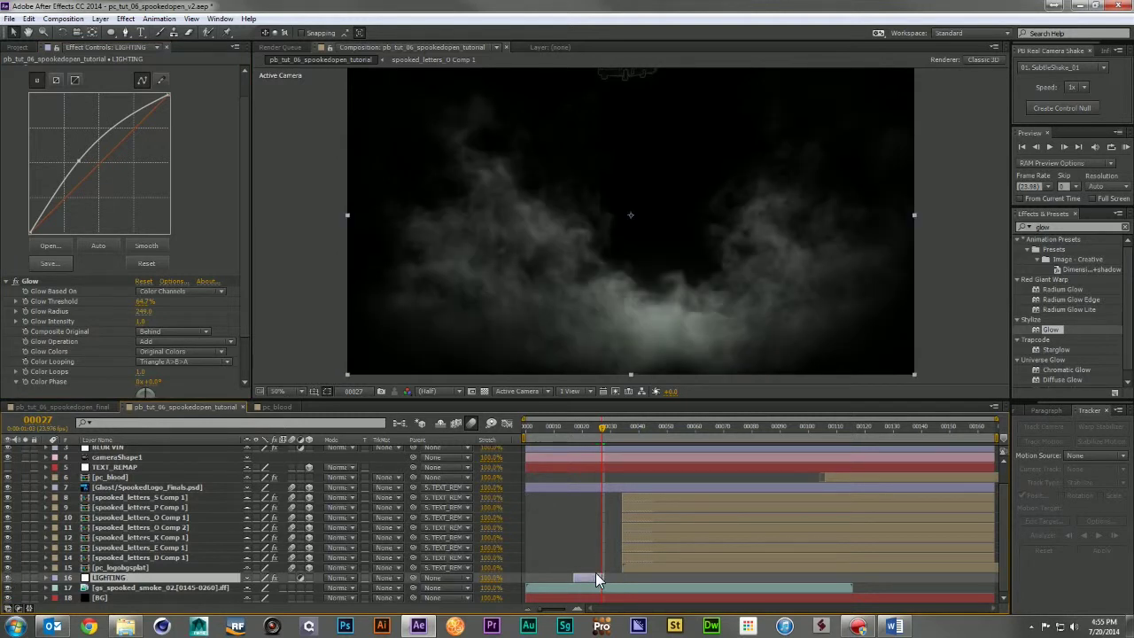
left_click_drag(605, 574, 551, 581)
Step: At frame 0, add an expression to LIGHTING's Opacity and preview the flicker at frame 5
left_click(527, 426)
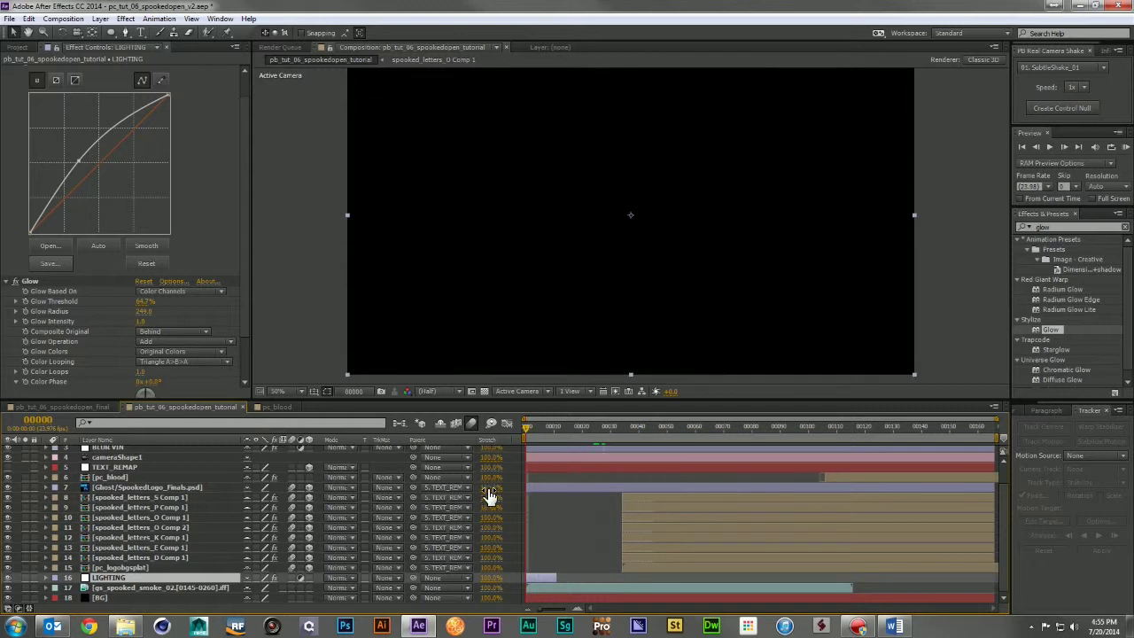
key("t")
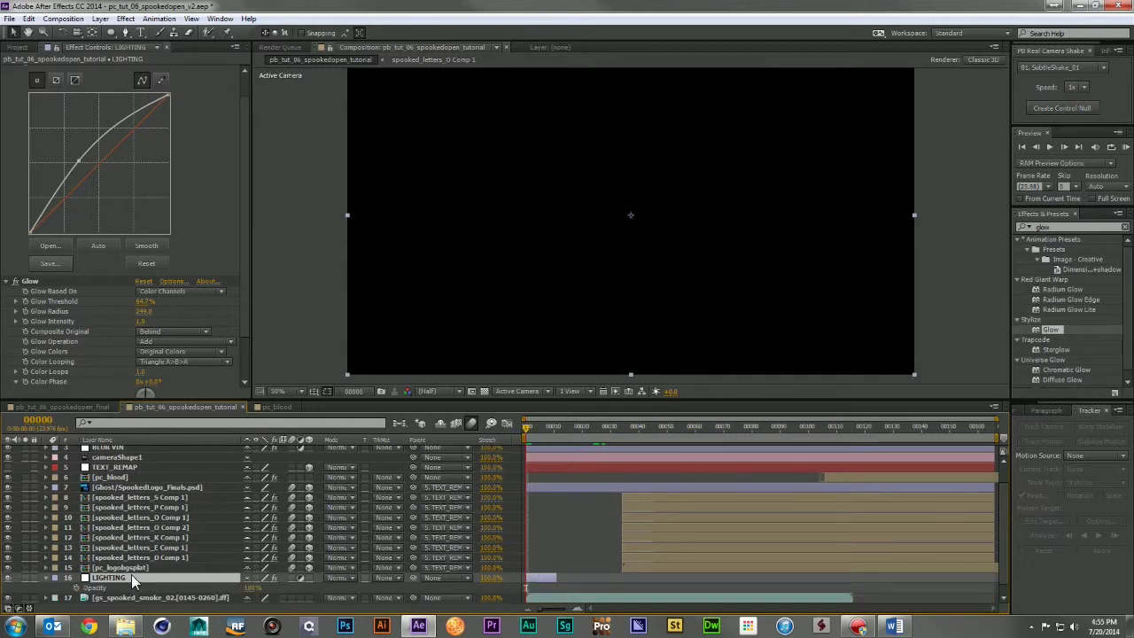
left_click(76, 589, "alt")
type("wiggle(10,20);")
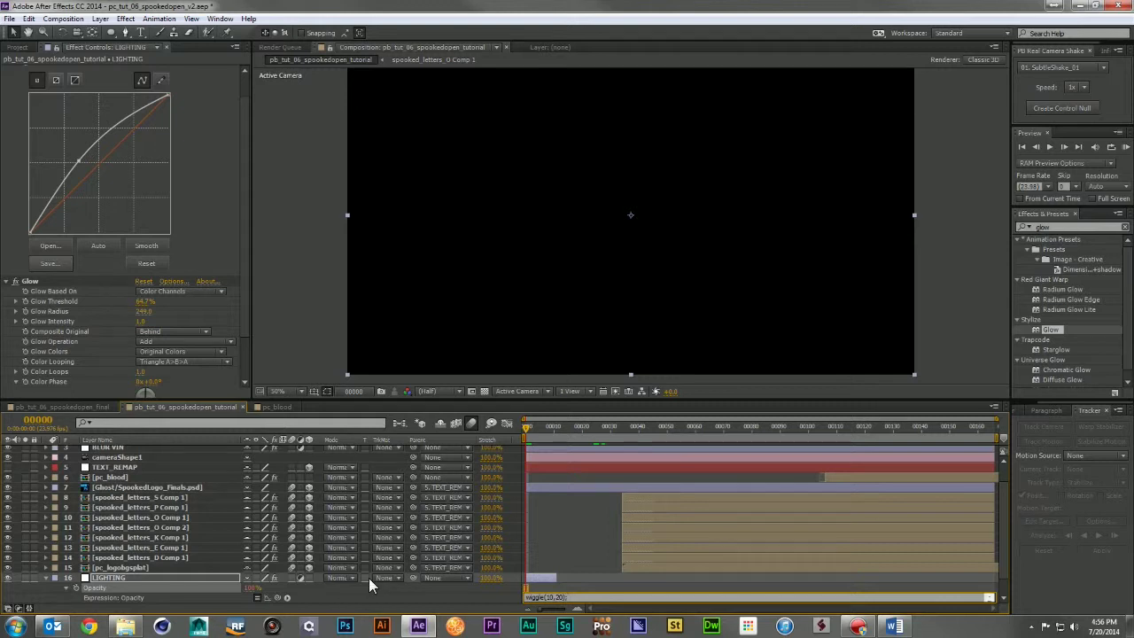
left_click(386, 600)
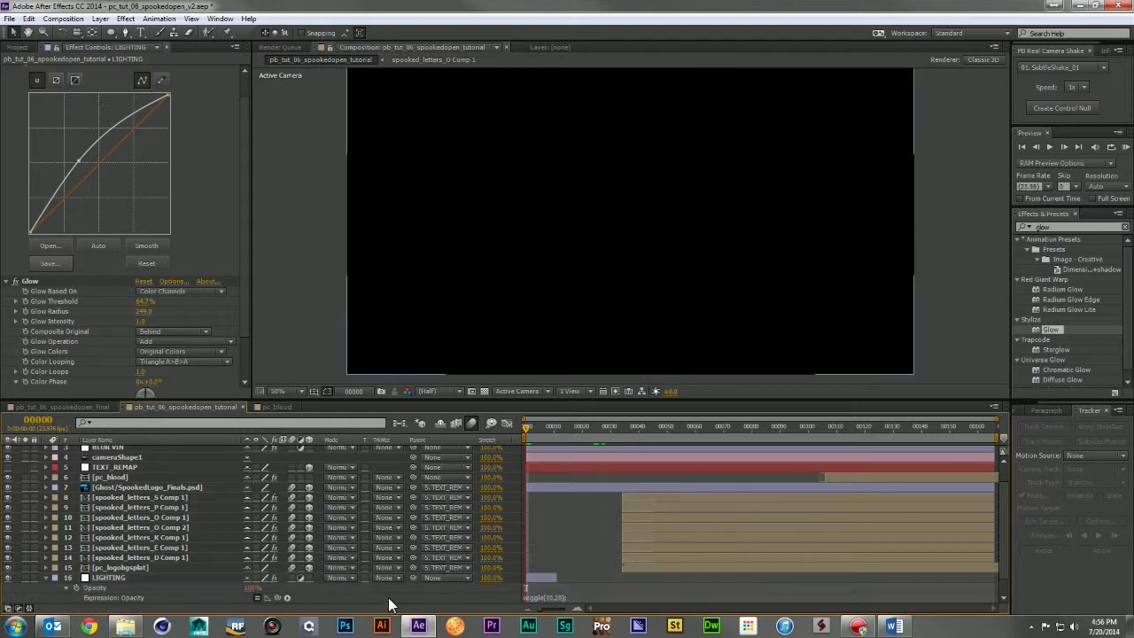
left_click_drag(528, 426, 538, 433)
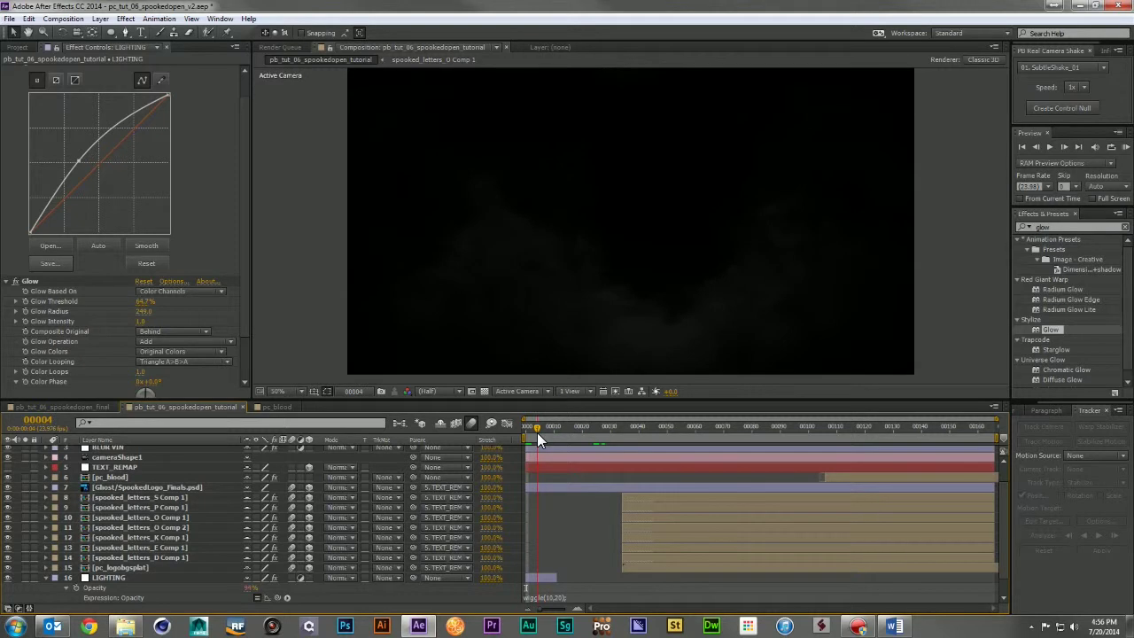
scroll(487, 523, "up", 2)
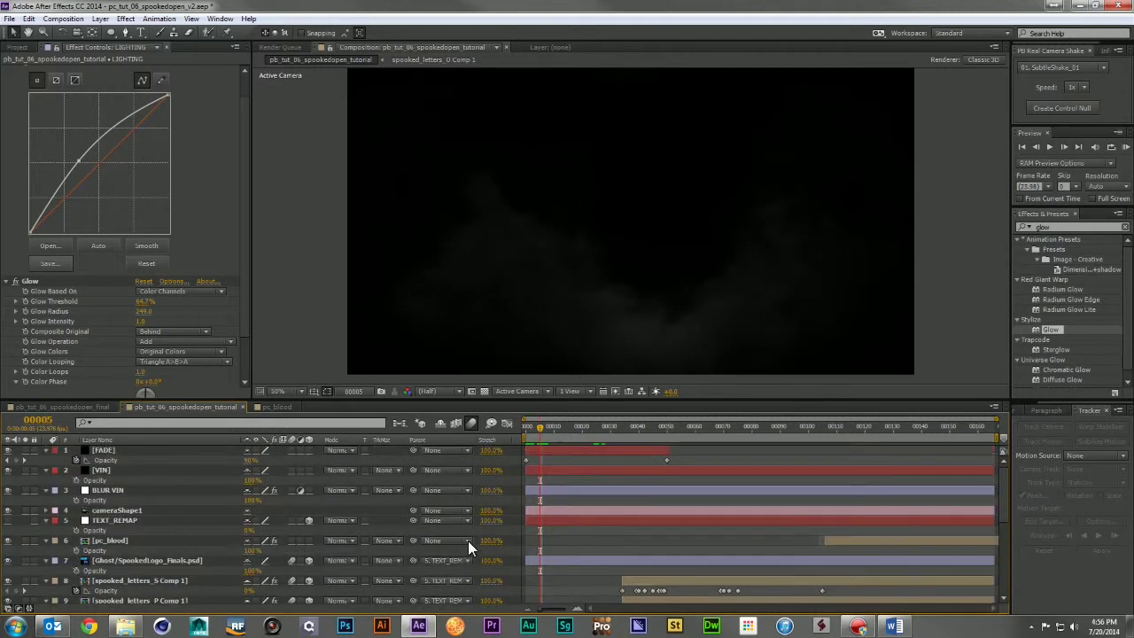
scroll(482, 541, "down", 1)
Step: Keyframe LIGHTING's Opacity at 0% on frame 0 and a low value on frame 10
left_click(535, 575)
key("t")
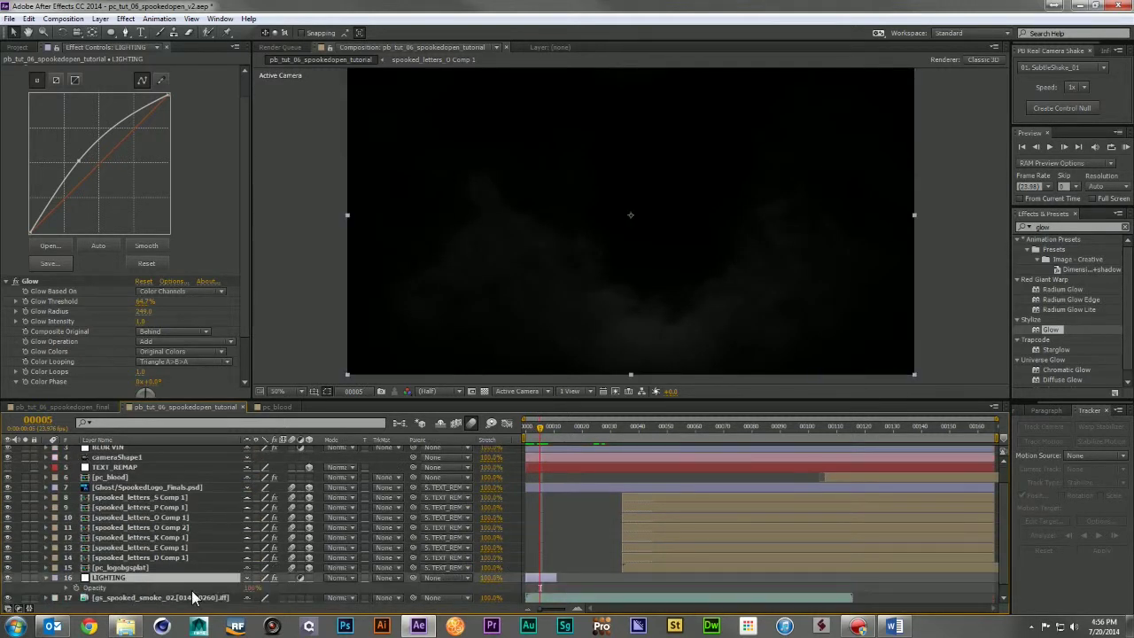
left_click(75, 588)
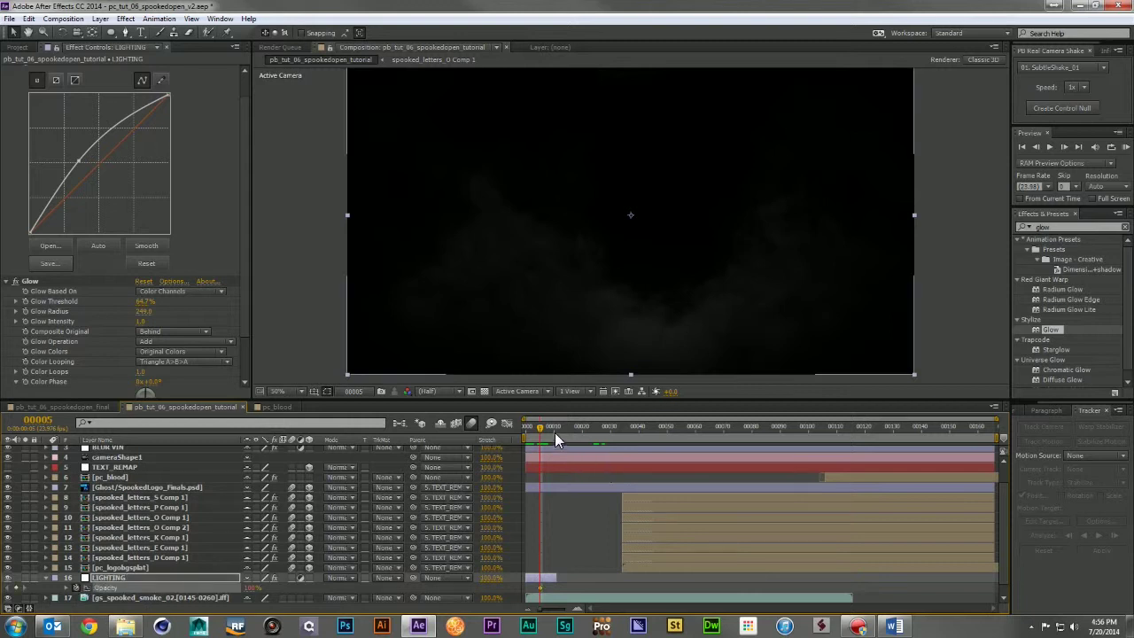
left_click_drag(534, 431, 413, 478)
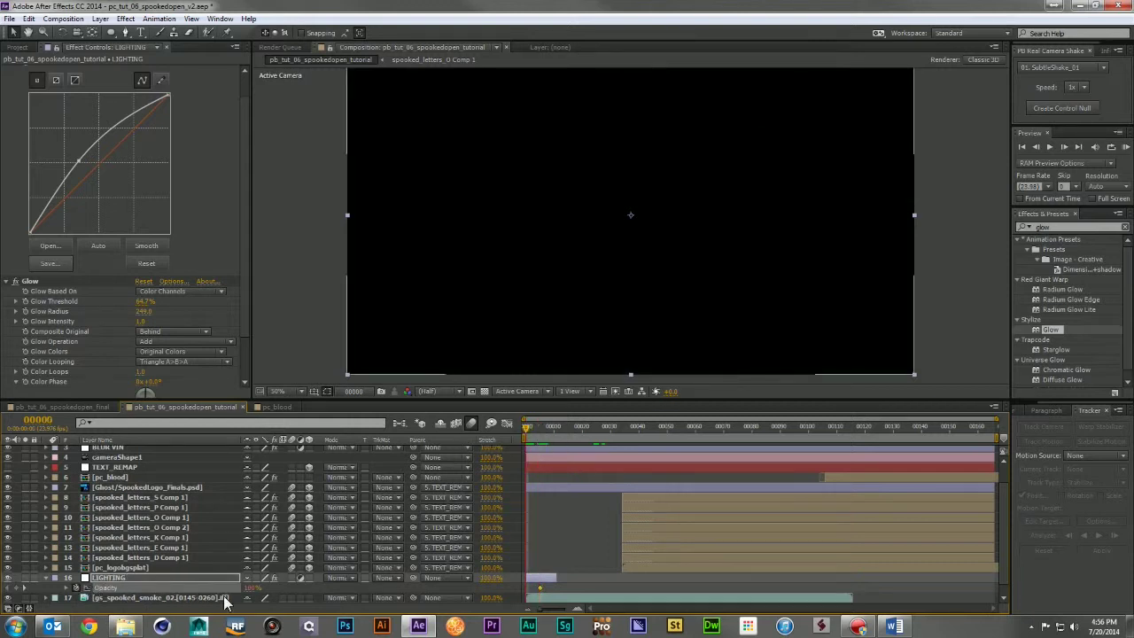
left_click_drag(252, 588, 34, 600)
left_click(554, 427)
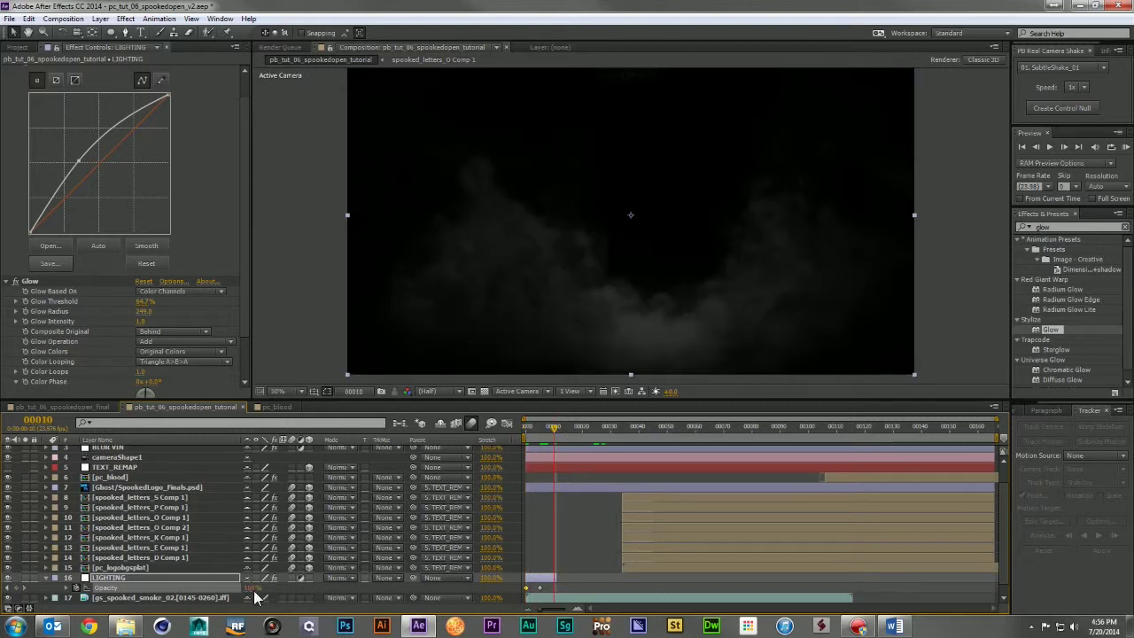
left_click_drag(255, 588, 13, 600)
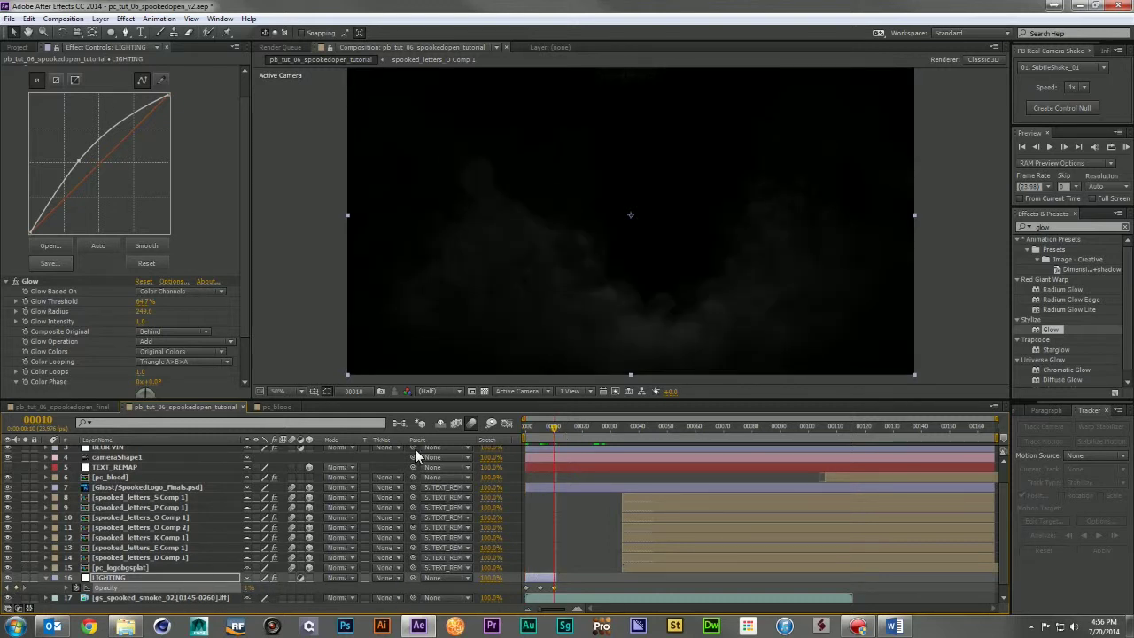
Step: Draw a closed Pen mask over the lower-left smoke on LIGHTING and feather it 105 pixels
left_click(140, 31)
left_click(626, 274)
left_click(534, 243)
left_click(458, 241)
left_click(429, 309)
left_click(456, 353)
left_click(549, 379)
left_click(719, 369)
left_click(698, 306)
left_click(629, 276)
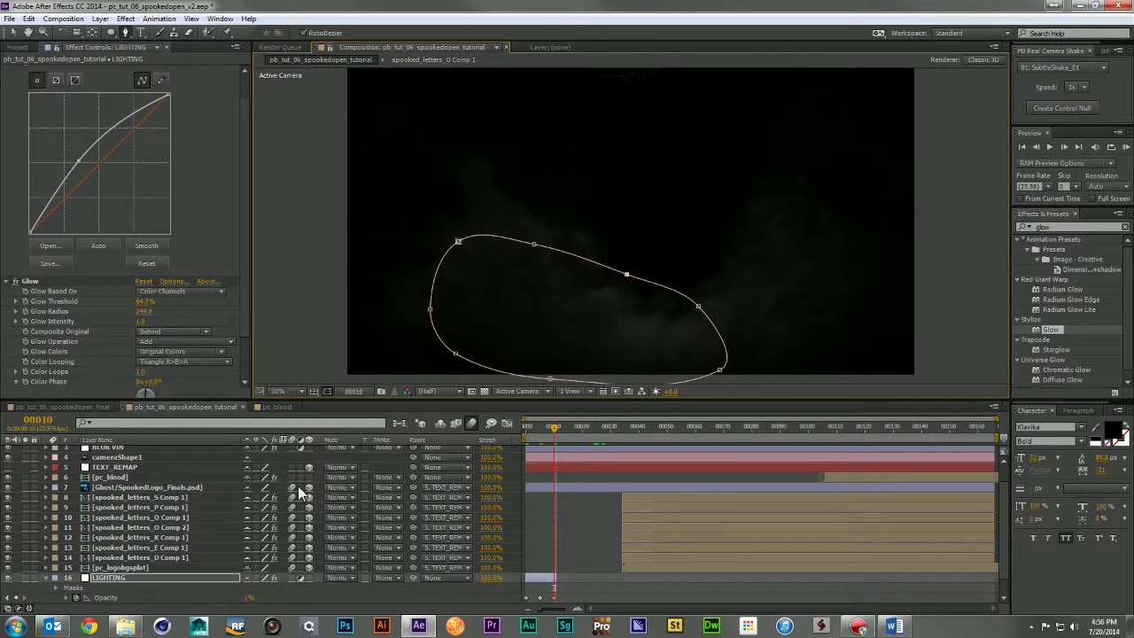
key("f")
left_click_drag(260, 598, 359, 598)
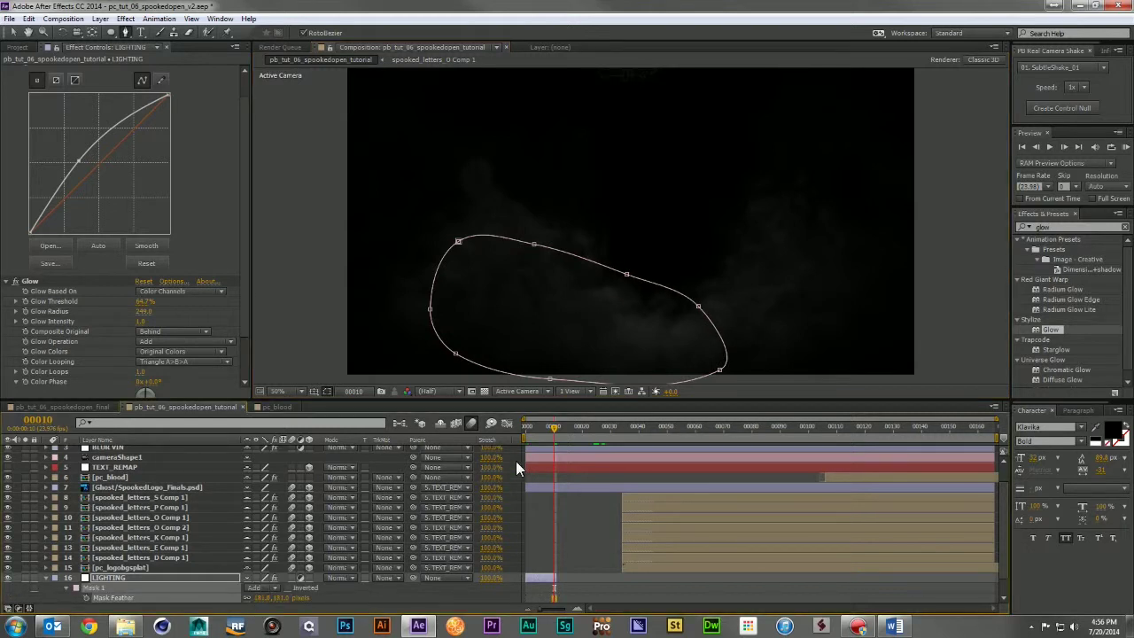
Step: Collapse LIGHTING and duplicate it twice into LIGHTING 2 and LIGHTING 3
left_click(40, 577)
left_click(46, 576)
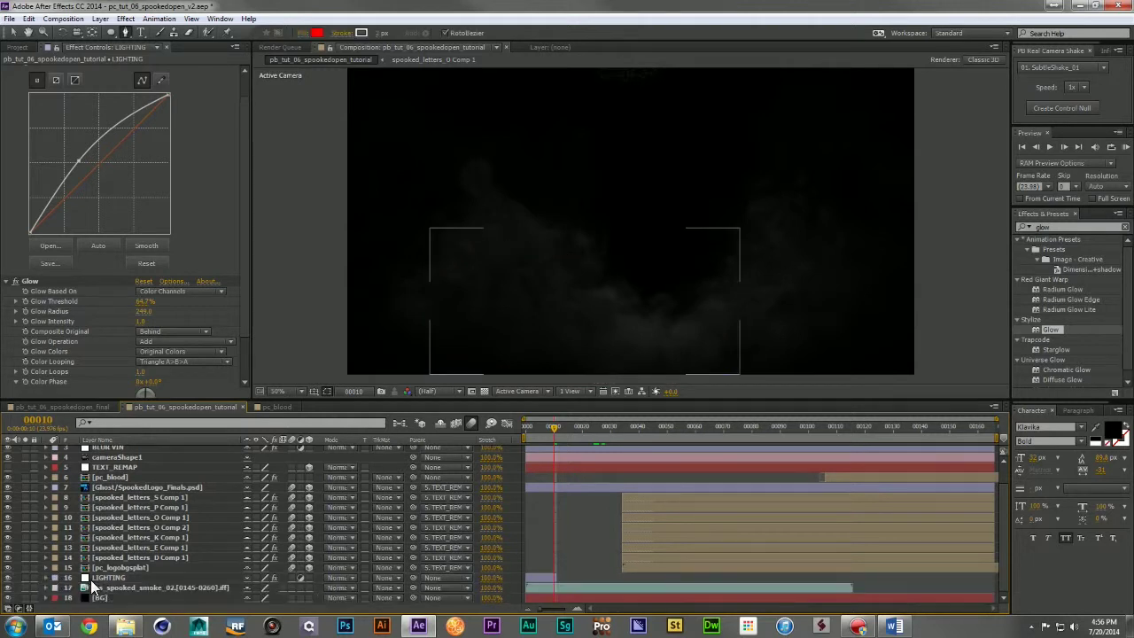
left_click(108, 578)
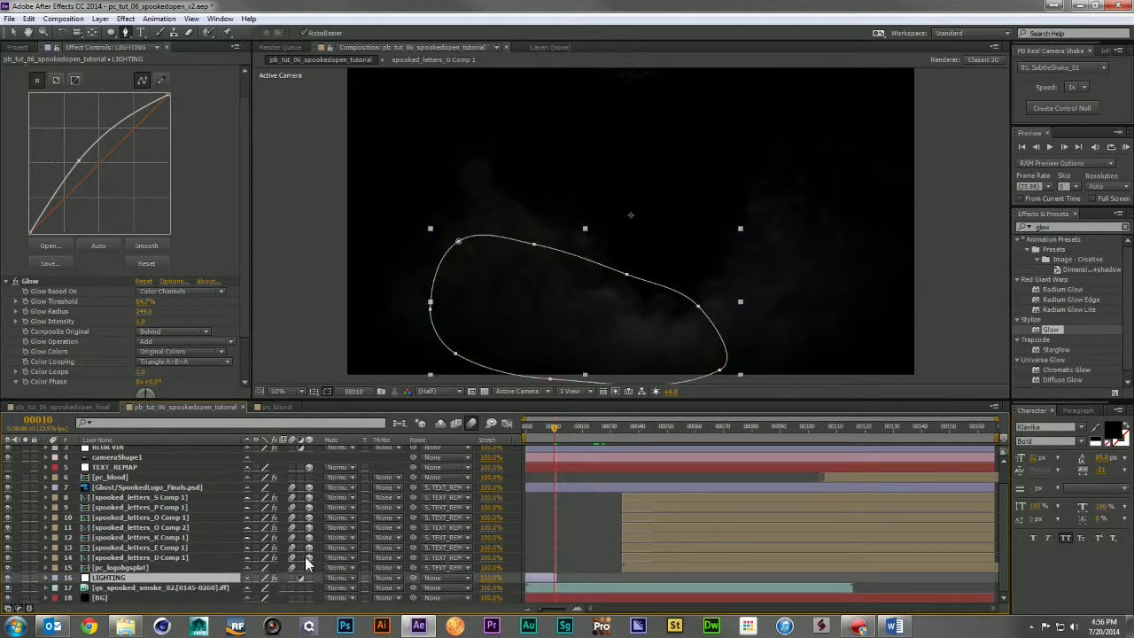
key("ctrl+d")
key("ctrl+d")
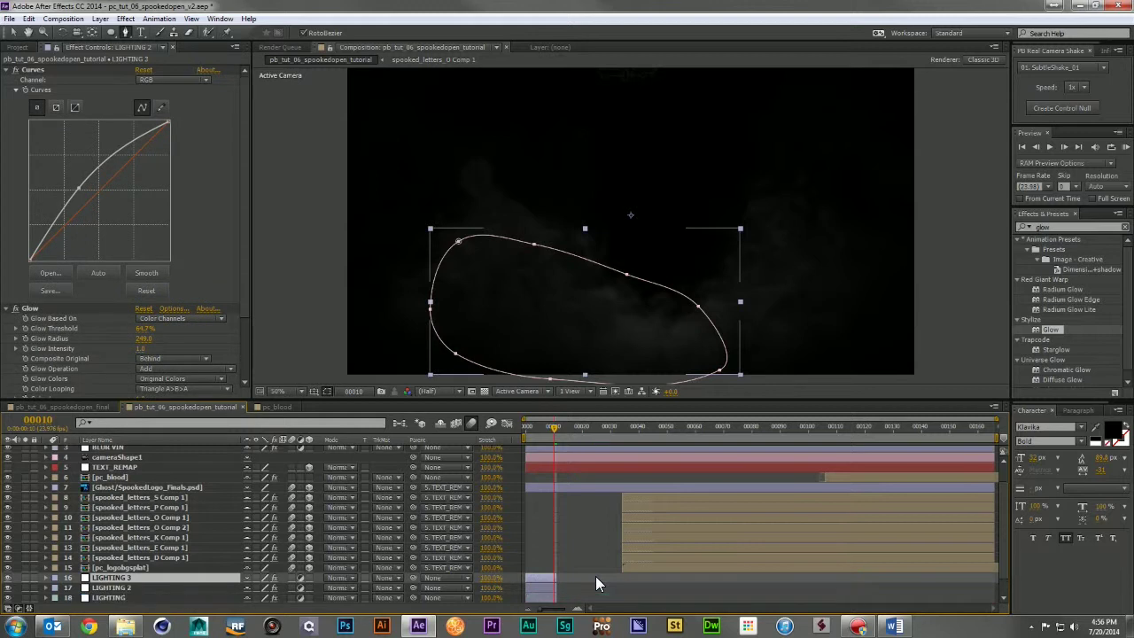
key("ctrl+d")
key("ctrl+d")
Step: Randomly stagger the six LIGHTING layers with the PB Layer Sequencer script using a 10-frame offset
scroll(576, 540, "down", 3)
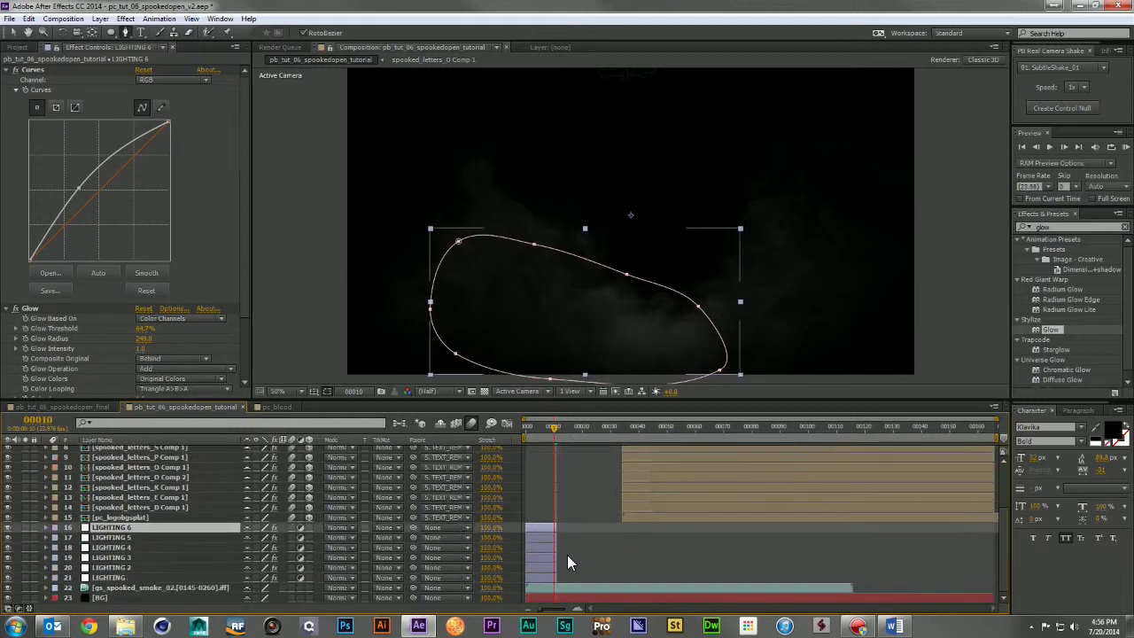
left_click(544, 577, "shift")
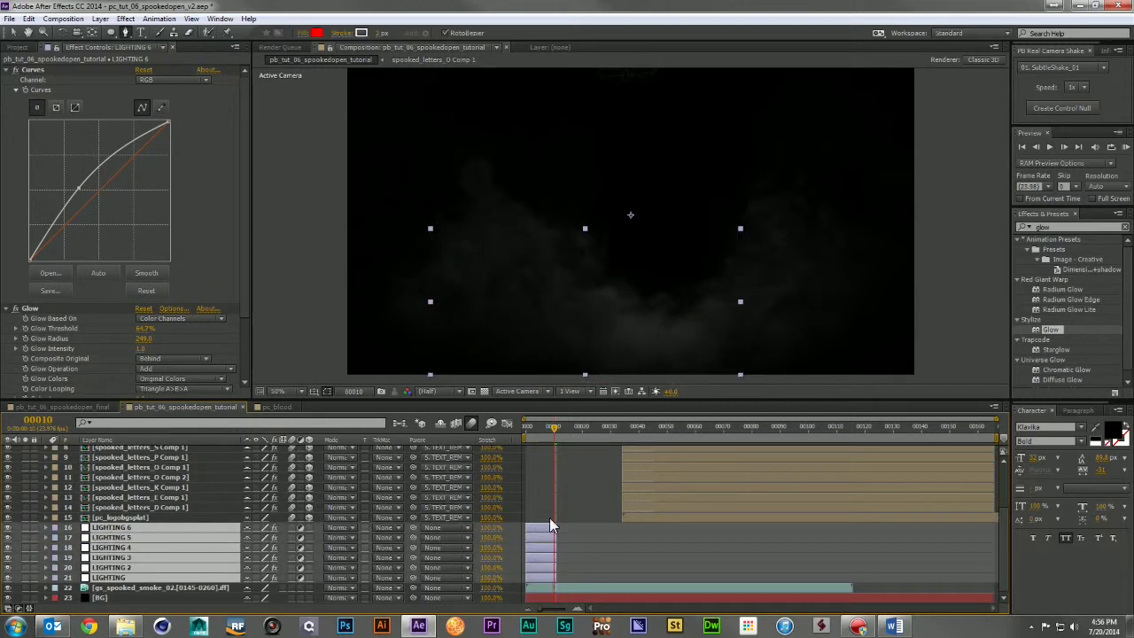
left_click(9, 18)
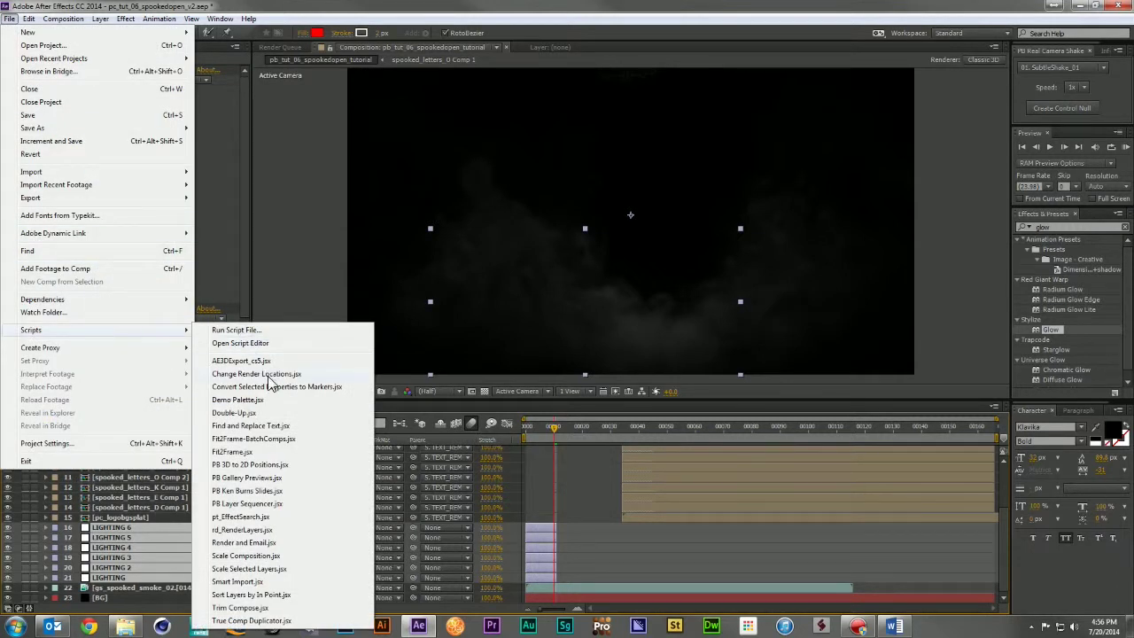
mouse_move(31, 329)
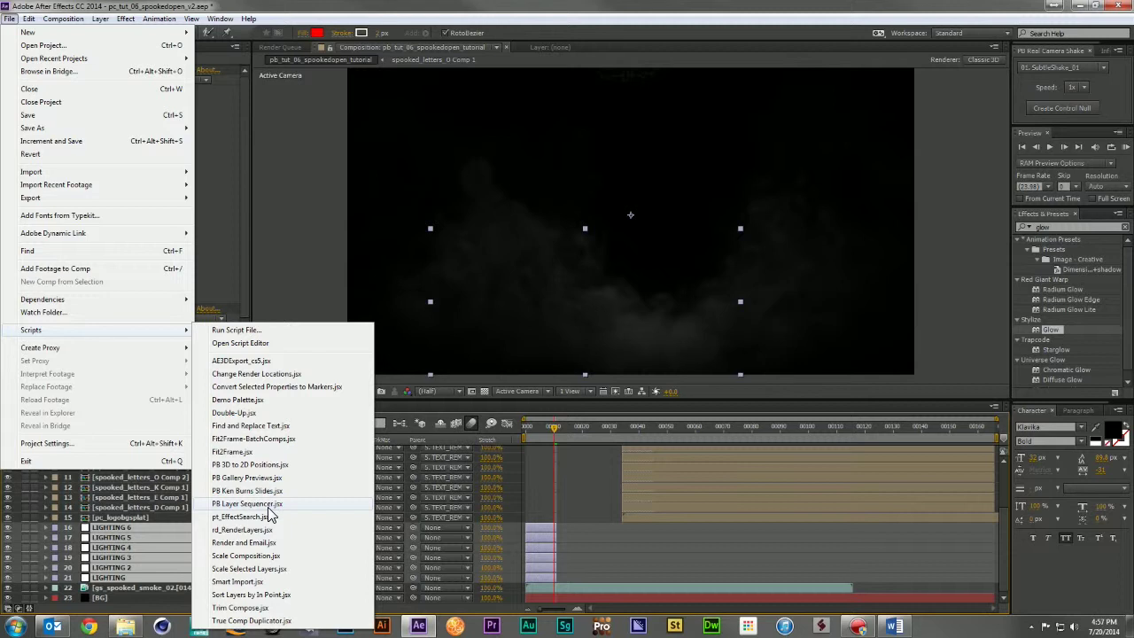
left_click(266, 503)
double_click(555, 299)
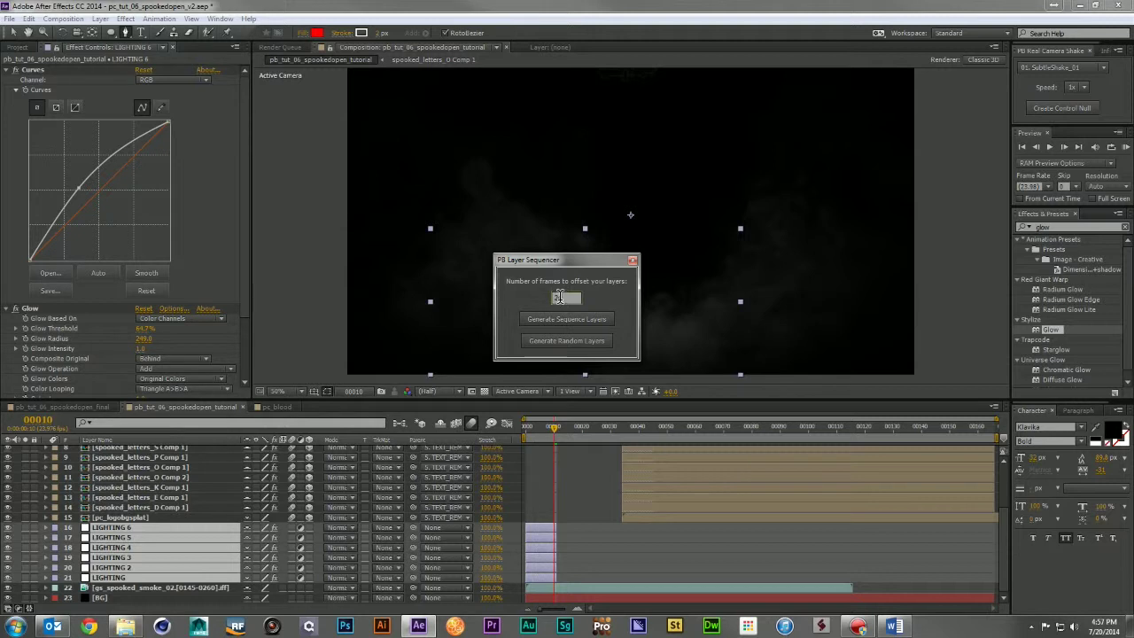
type("10")
left_click(572, 337)
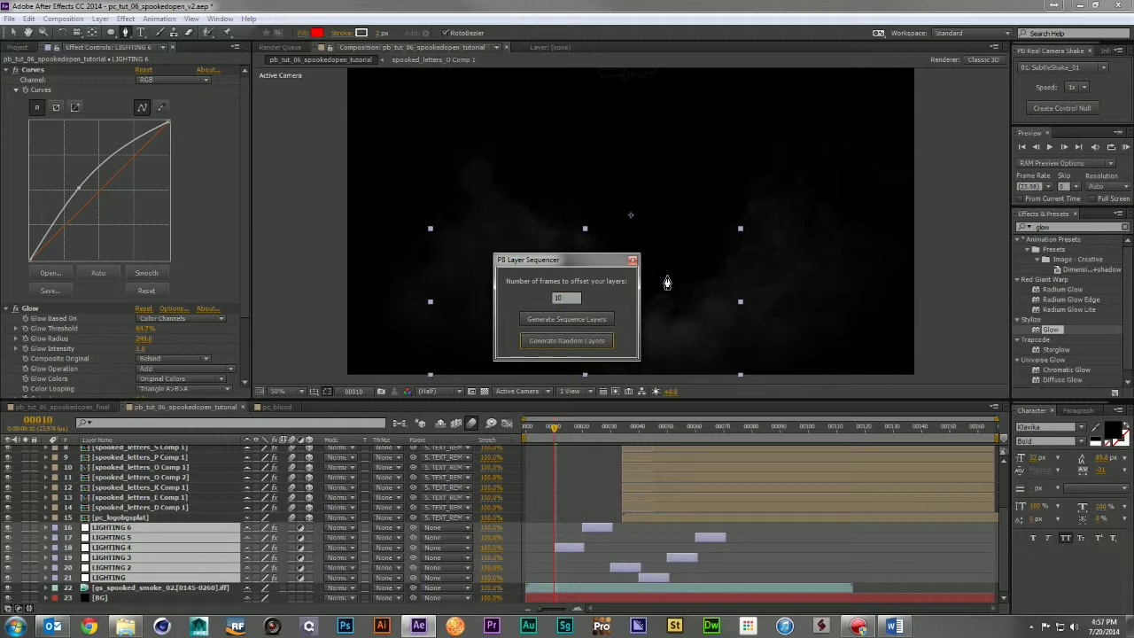
left_click(632, 259)
left_click_drag(566, 429, 726, 471)
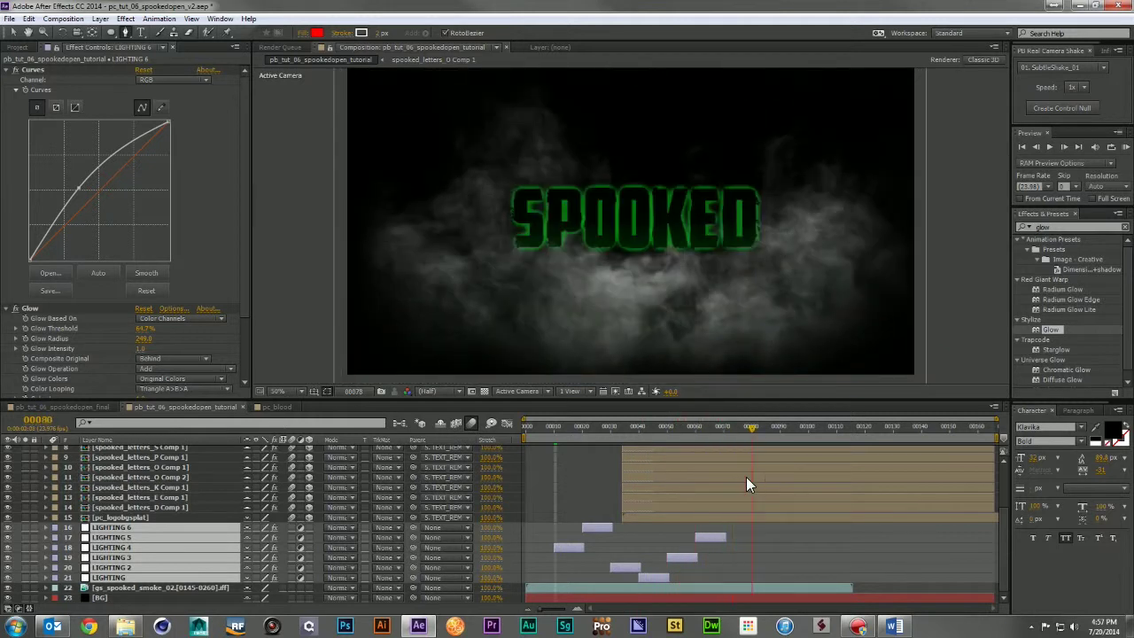
Step: Move the LIGHTING 6 mask to the right side of the smoke
left_click_drag(744, 482, 576, 466)
left_click(560, 548)
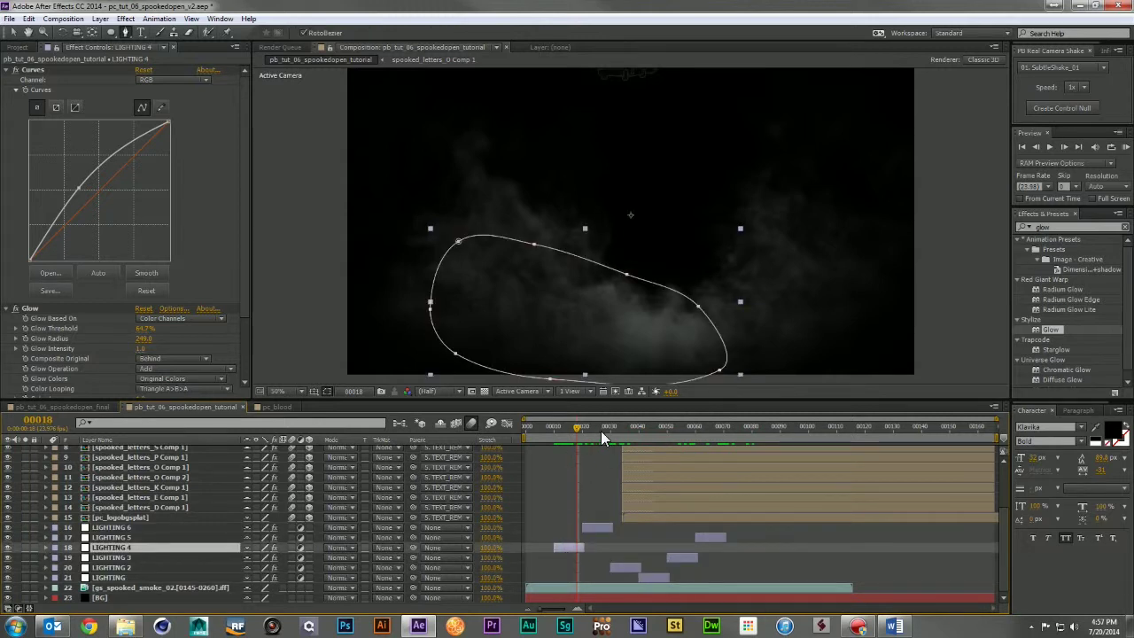
left_click(600, 430)
left_click(599, 525)
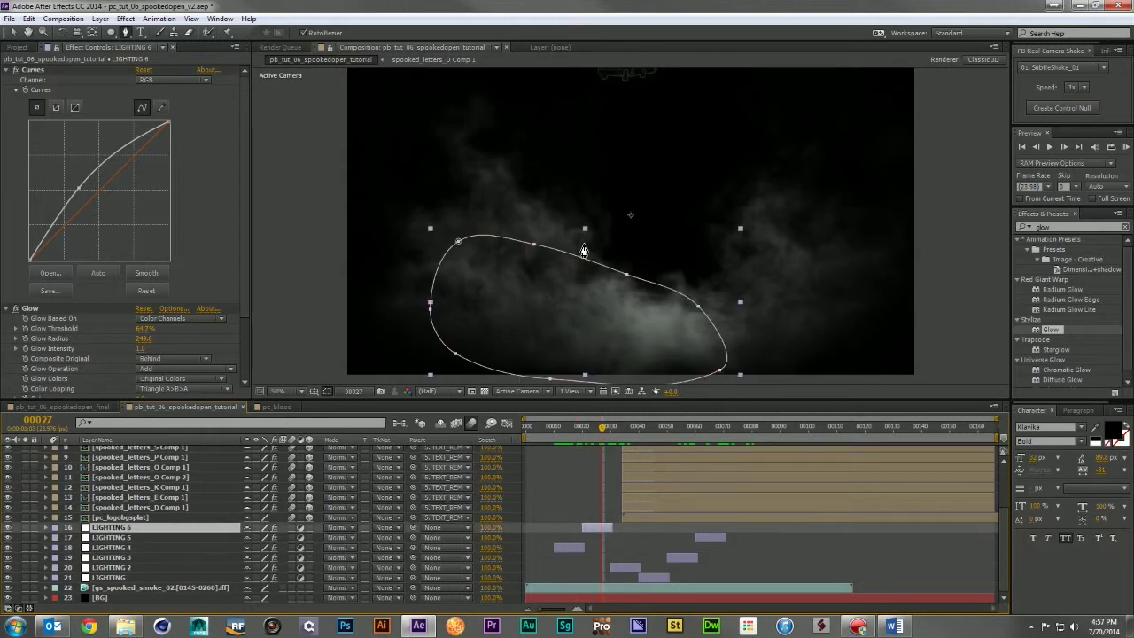
double_click(536, 244)
mouse_move(513, 299)
left_mouse_down()
mouse_move(730, 262)
mouse_move(725, 272)
left_mouse_up()
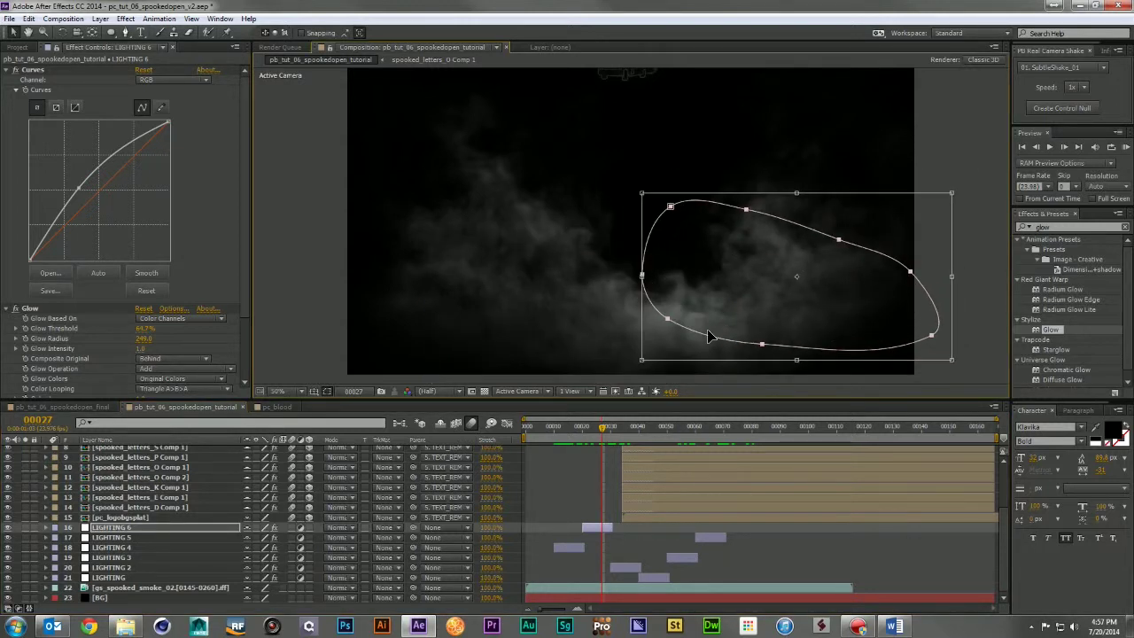
Step: Move the LIGHTING 2 mask up and to the left
left_click(620, 568)
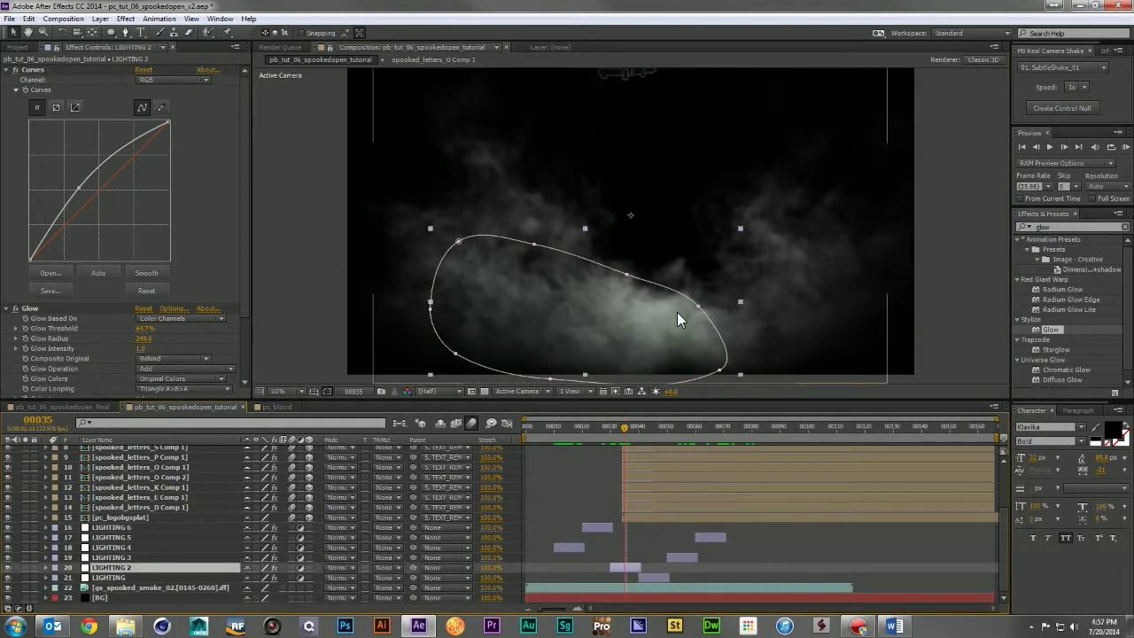
double_click(627, 278)
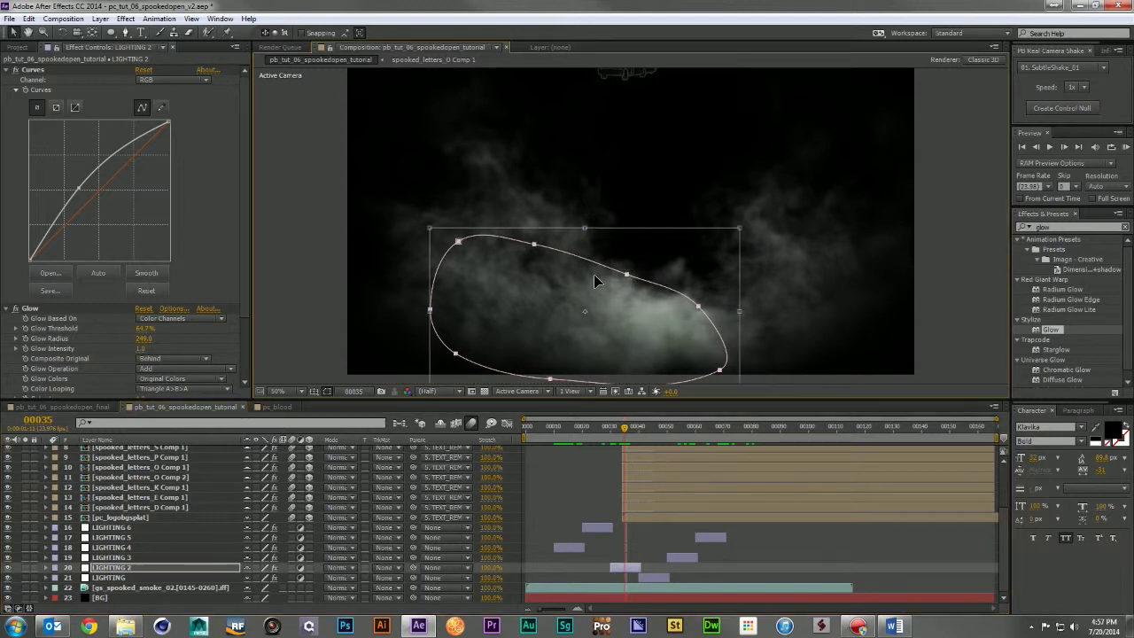
left_click_drag(621, 300, 502, 231)
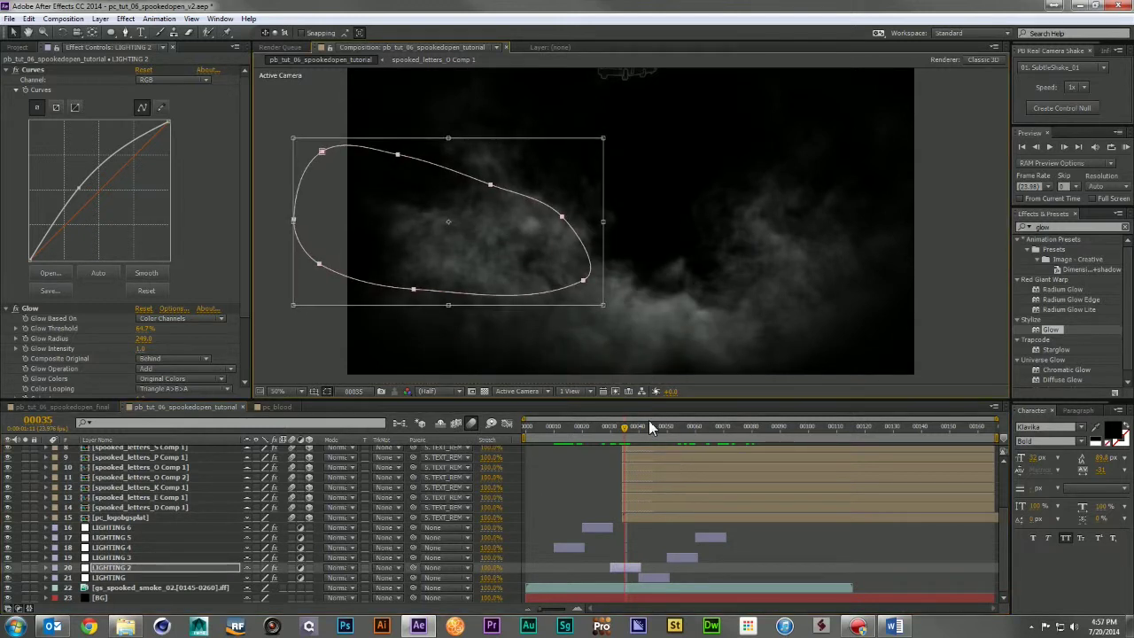
Step: Shift the LIGHTING mask right and tilt it counter-clockwise
left_click(661, 578)
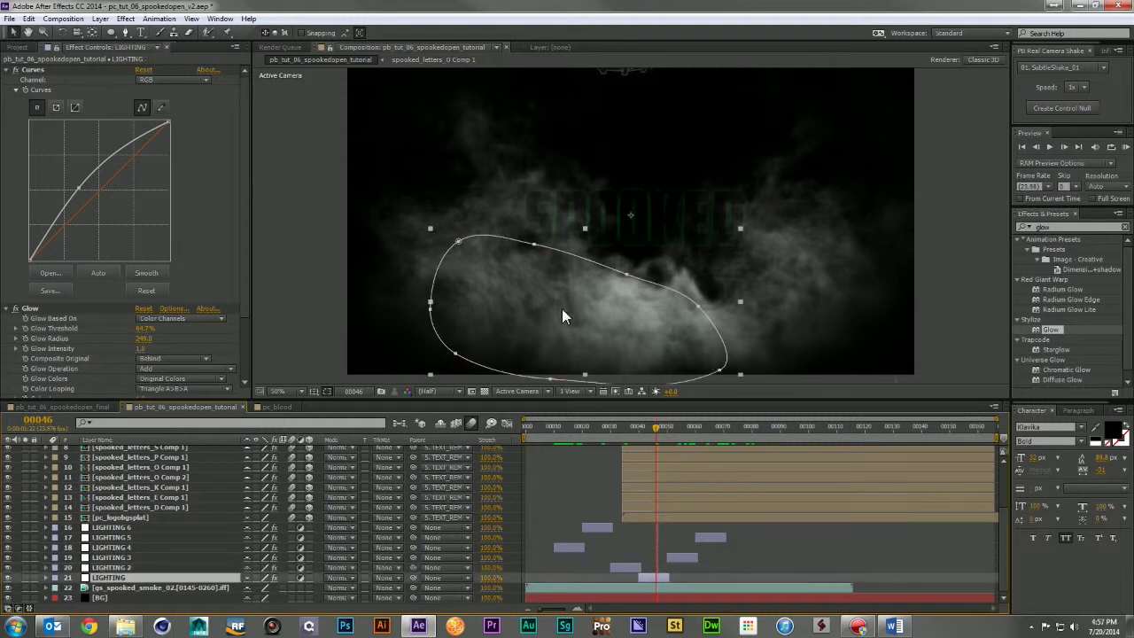
double_click(531, 246)
left_click_drag(637, 353, 828, 319)
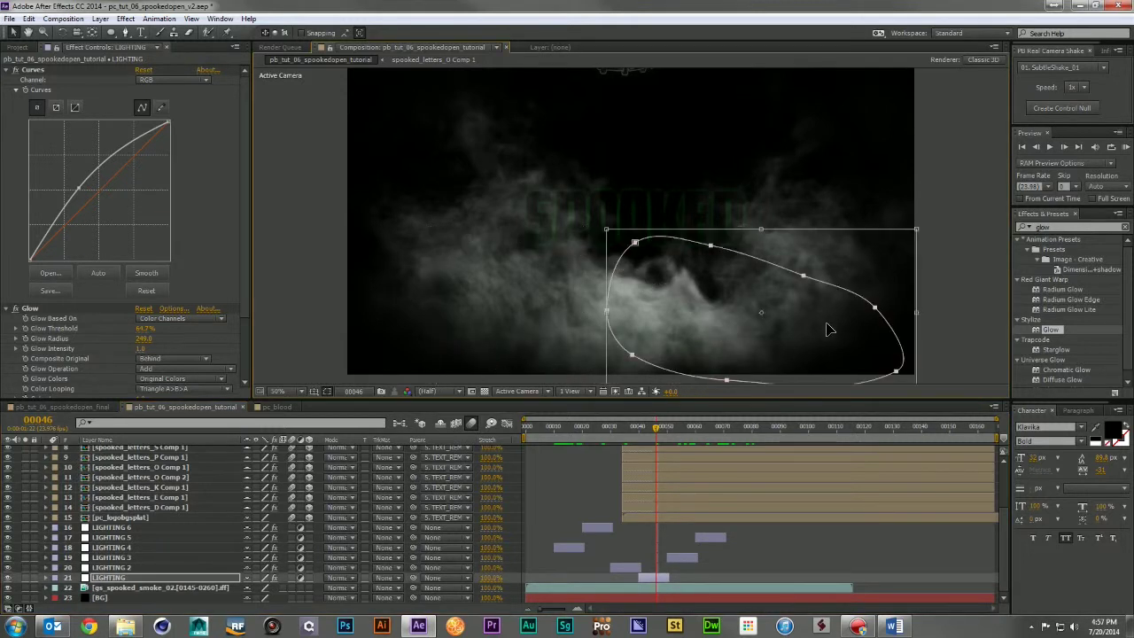
left_click_drag(893, 147, 738, 144)
left_click_drag(774, 324, 747, 299)
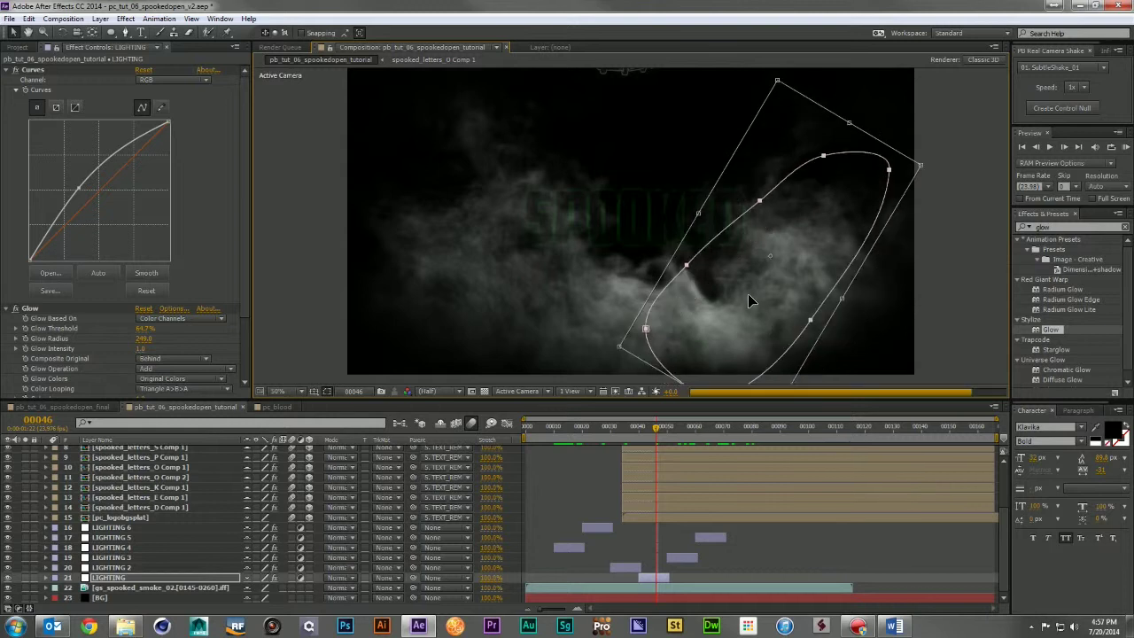
key("Return")
Step: Move the LIGHTING 3 mask up and right, then preview the flickering lights from the start
left_click(690, 436)
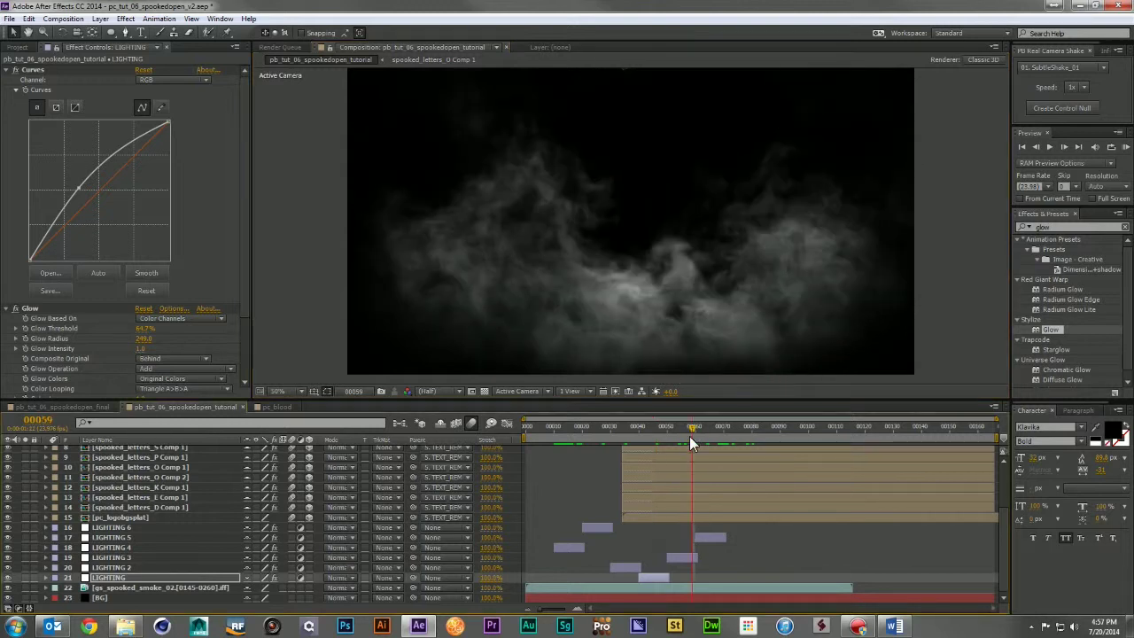
left_click(682, 558)
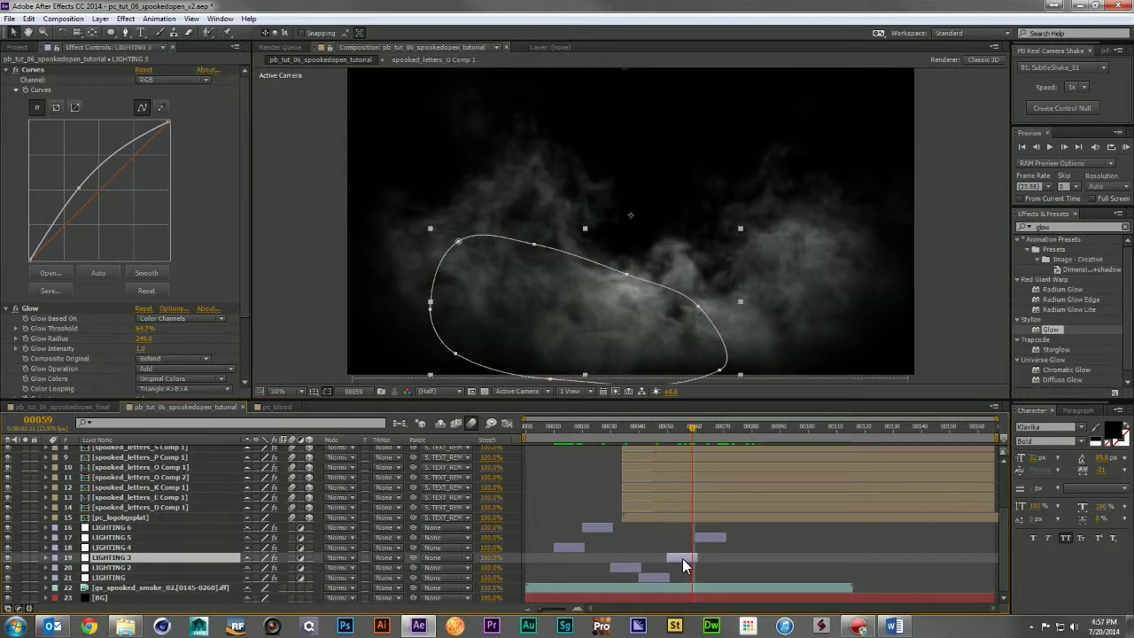
double_click(556, 257)
left_click_drag(628, 307, 669, 231)
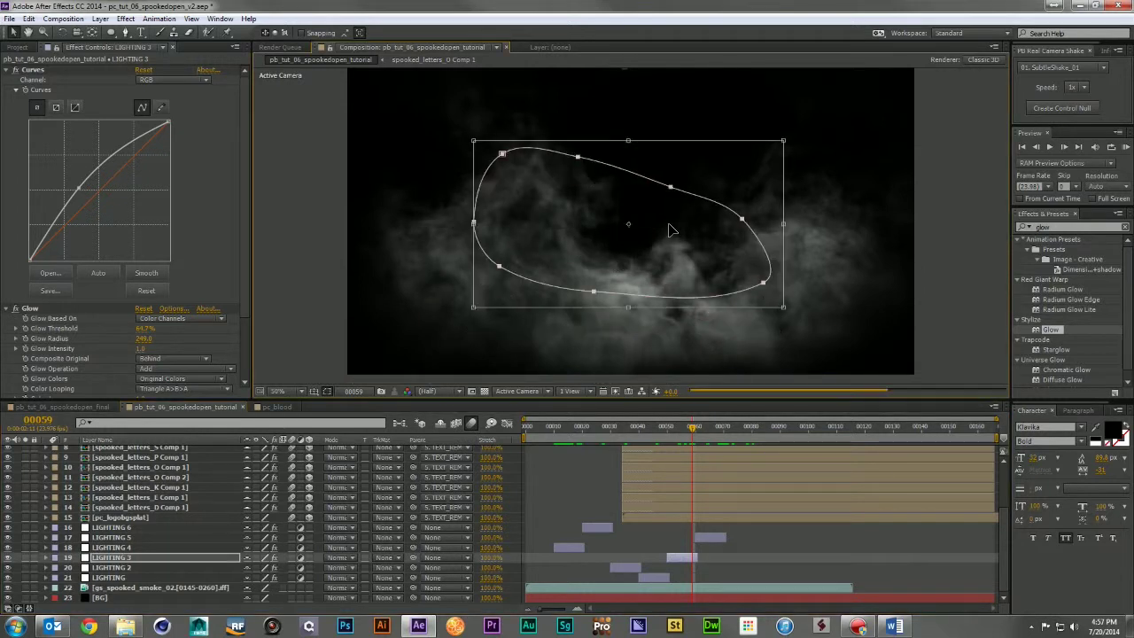
left_click(708, 424)
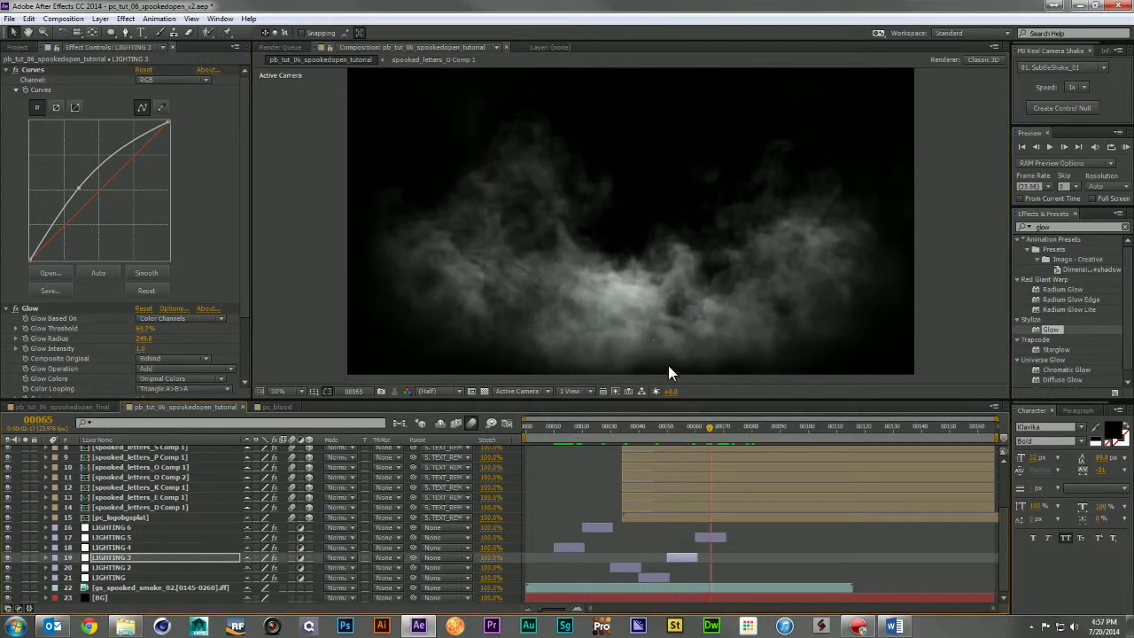
left_click_drag(554, 426, 507, 431)
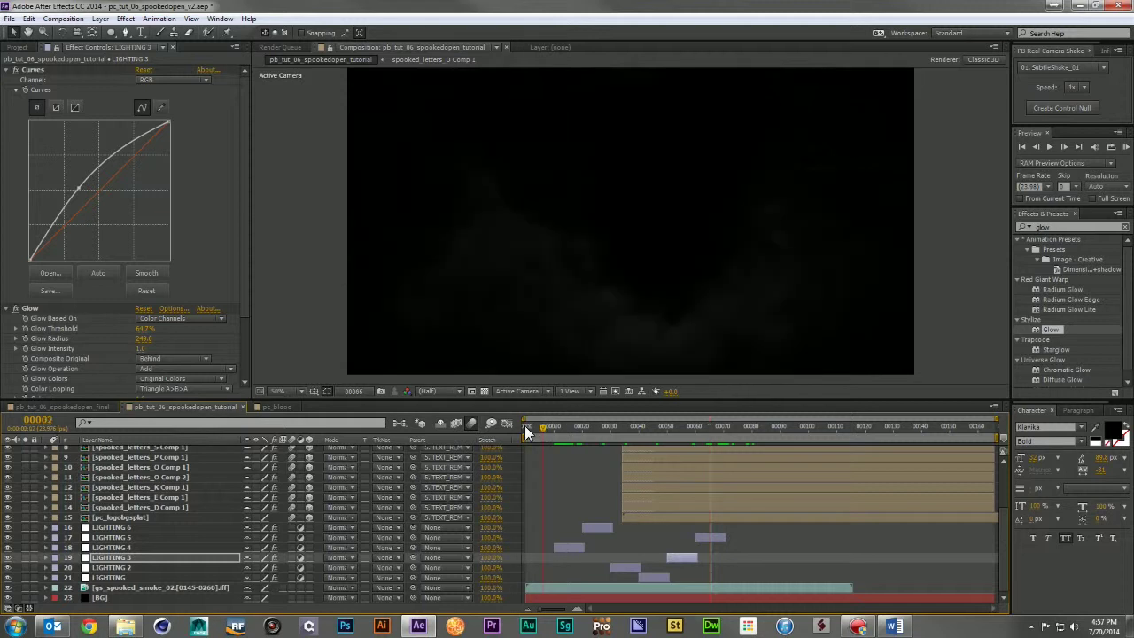
key("space")
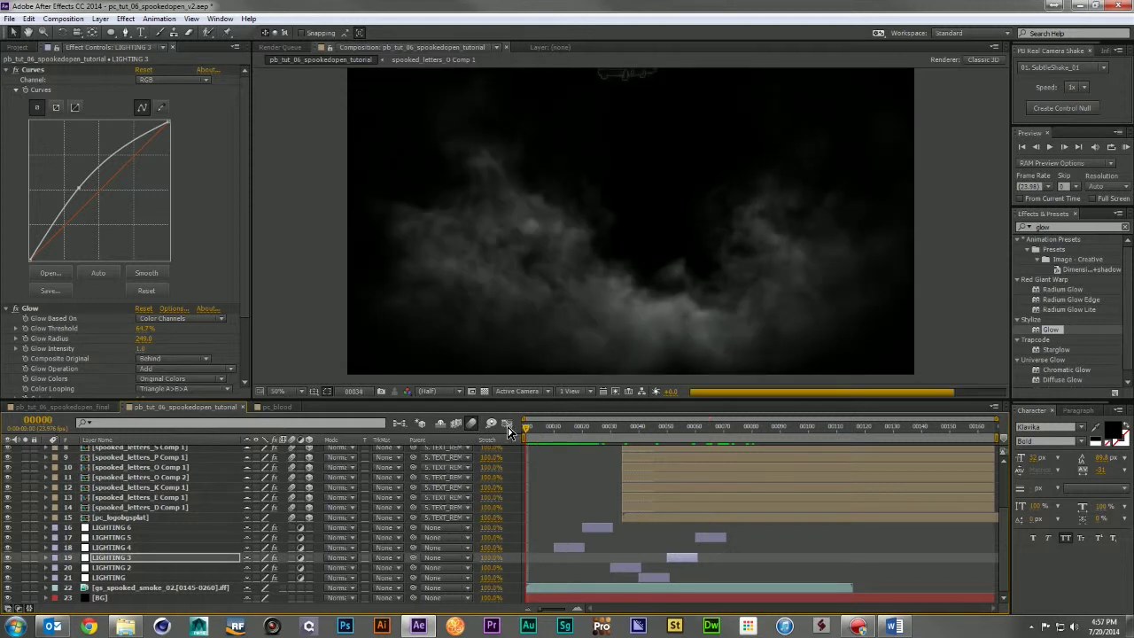
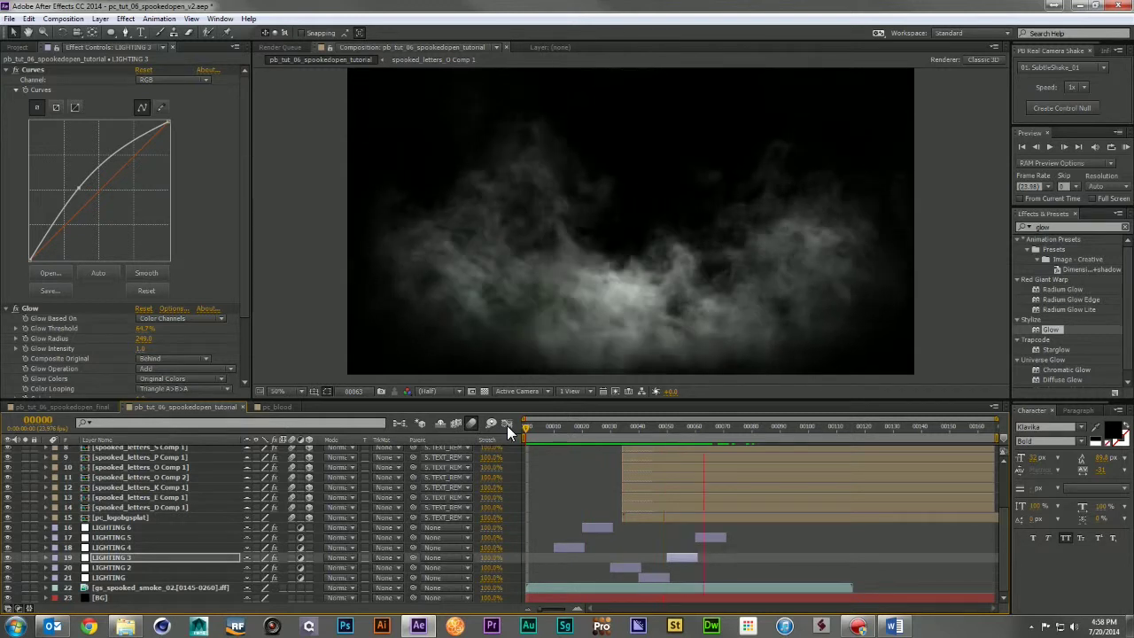
Step: Stop the smoke playback and move to frame 36, where the smoke is bright
key("space")
scroll(737, 435, "up", 2)
scroll(737, 436, "up", 3)
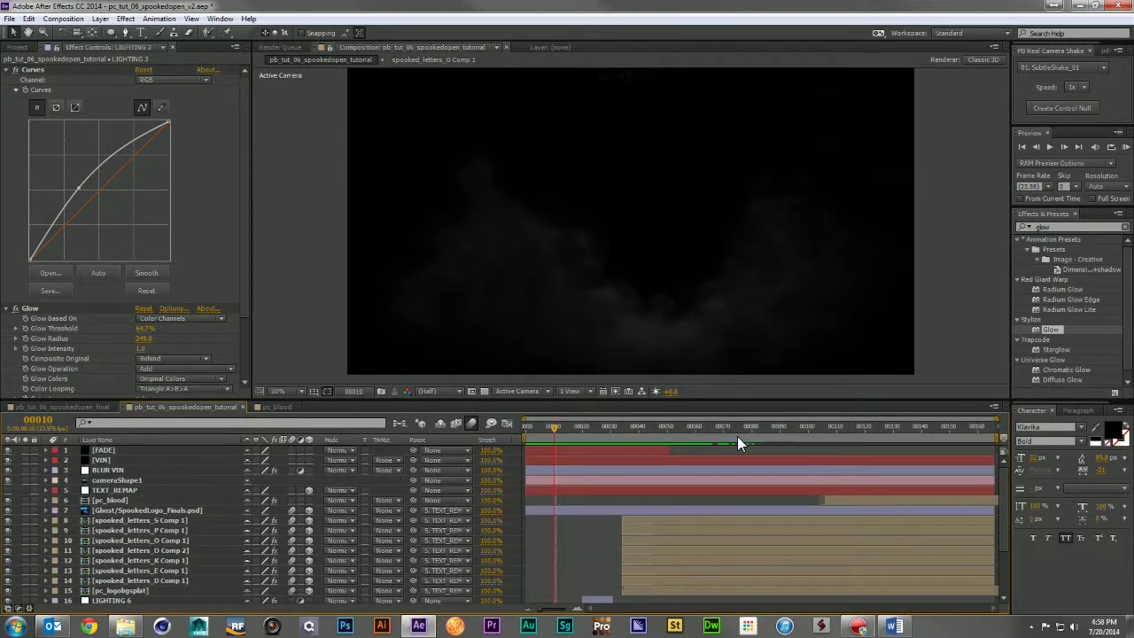
left_click_drag(607, 429, 628, 430)
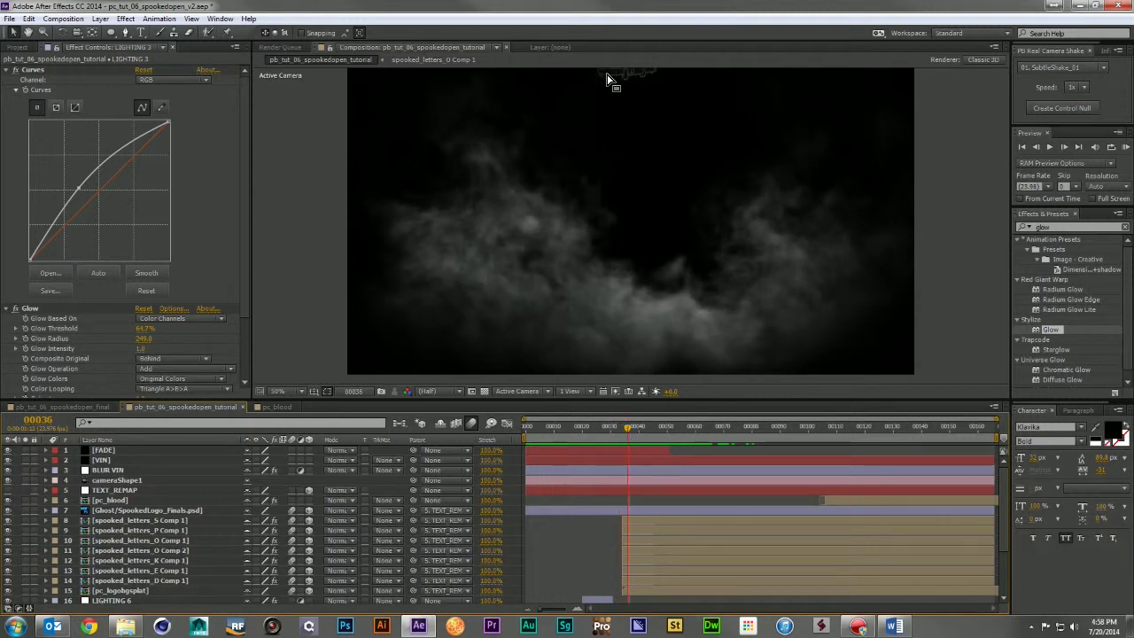
Step: Keyframe the ghost logo's Position and raise it about 47 px
left_click(124, 511)
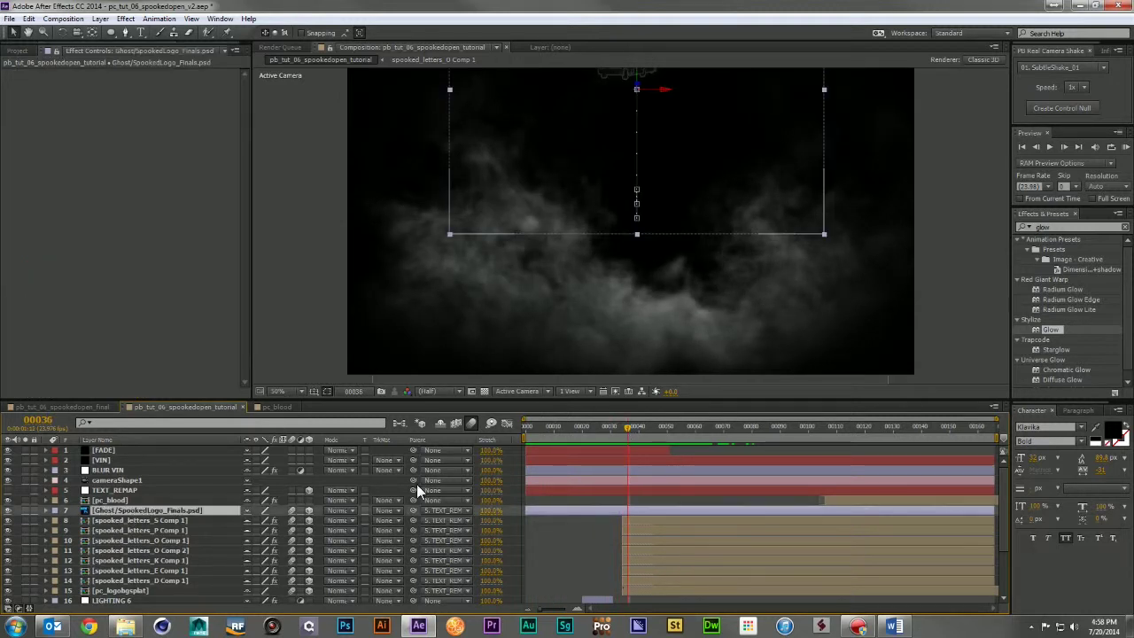
key("p")
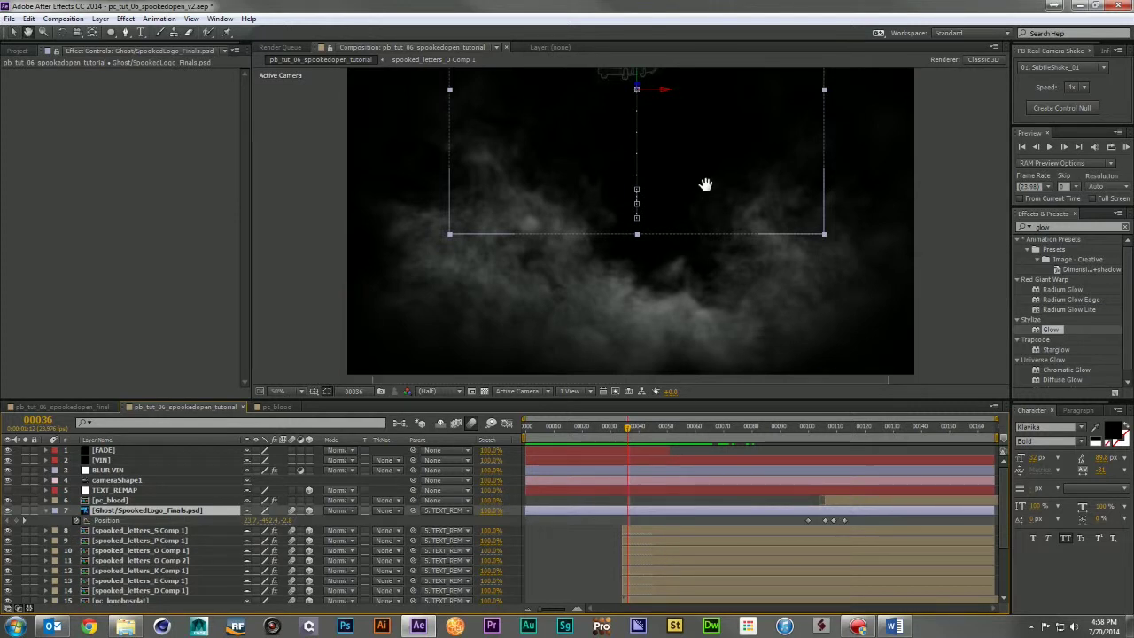
left_click_drag(703, 184, 705, 232)
key("alt+shift+p")
left_click_drag(686, 194, 686, 171)
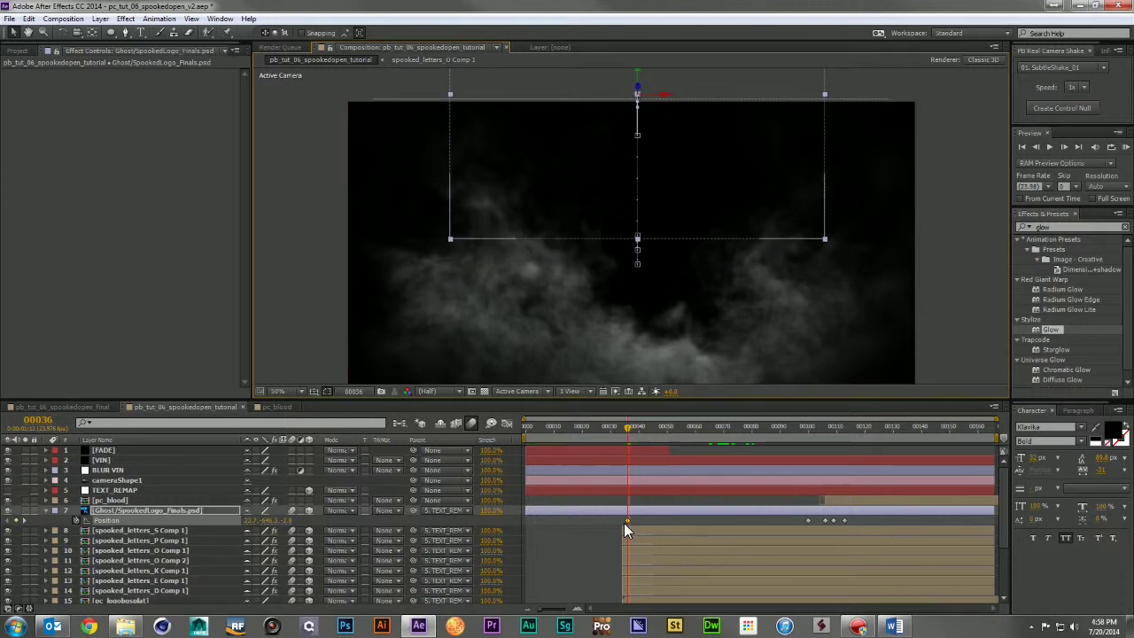
Step: Shift the first Position keyframe later, trim the ghost layer to start later, then preview
left_click_drag(765, 524, 809, 525)
left_click_drag(529, 507, 785, 510)
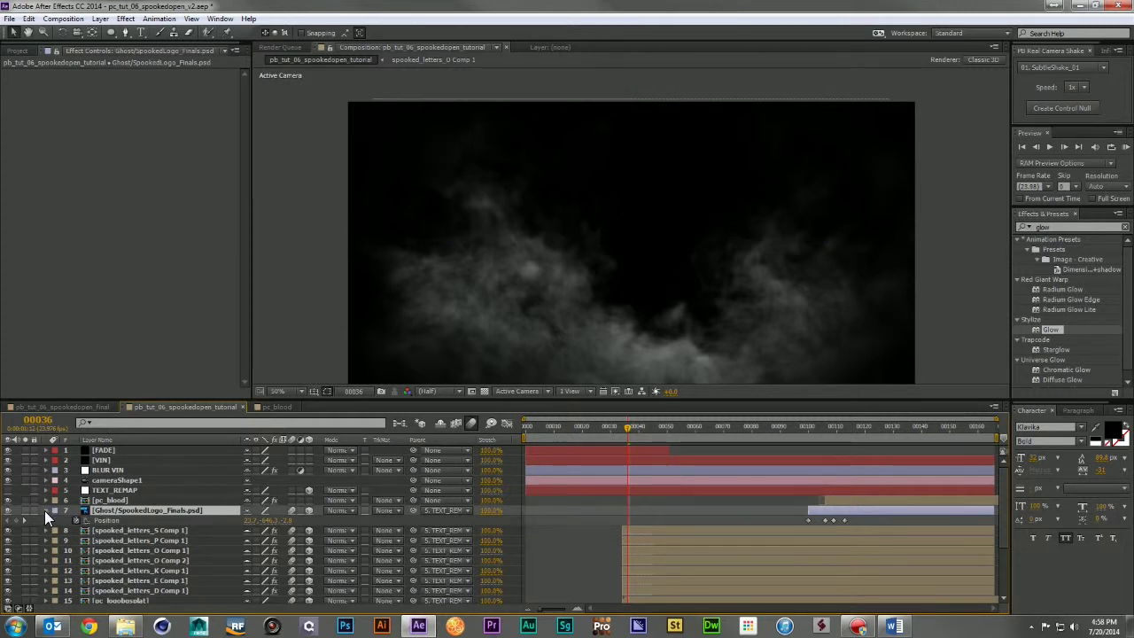
left_click(45, 510)
left_click_drag(742, 271, 739, 251)
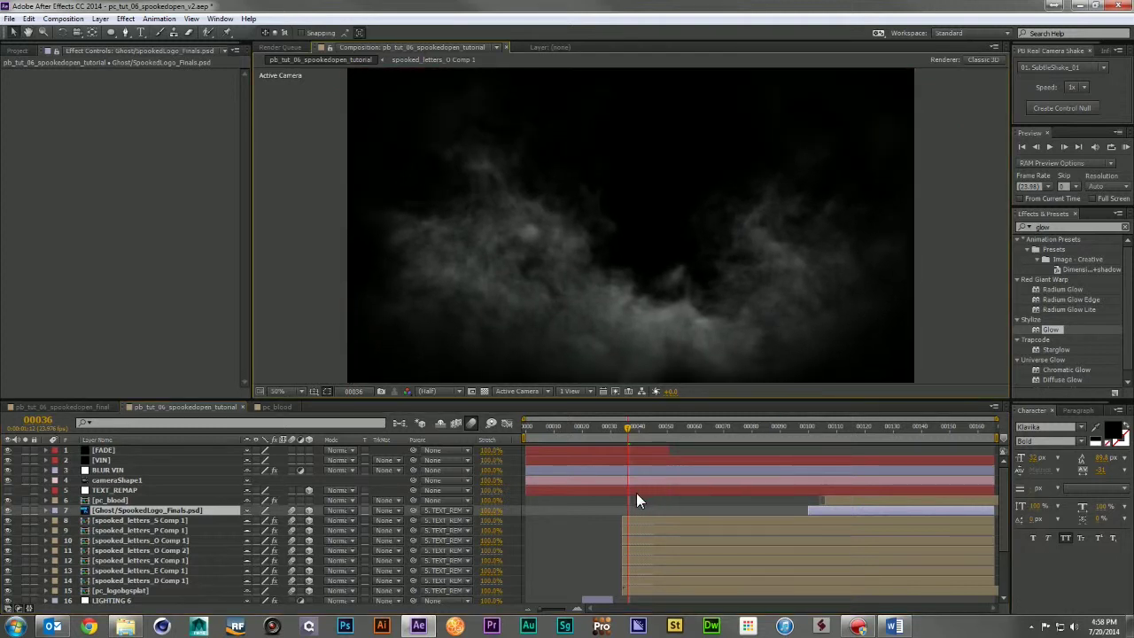
left_click(595, 511)
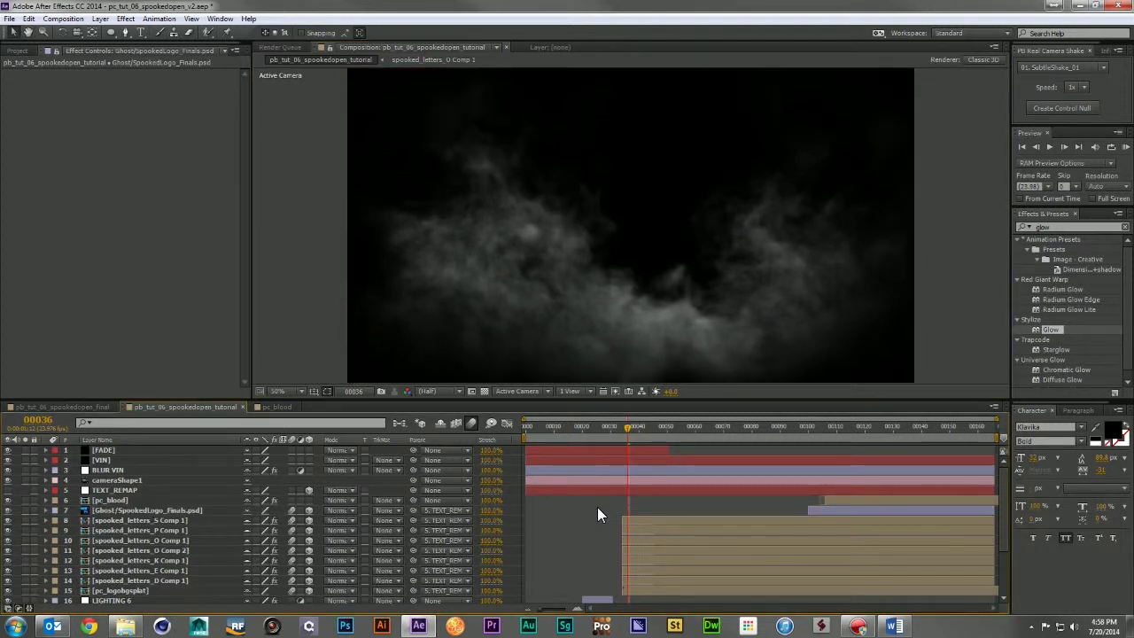
key("KP_0")
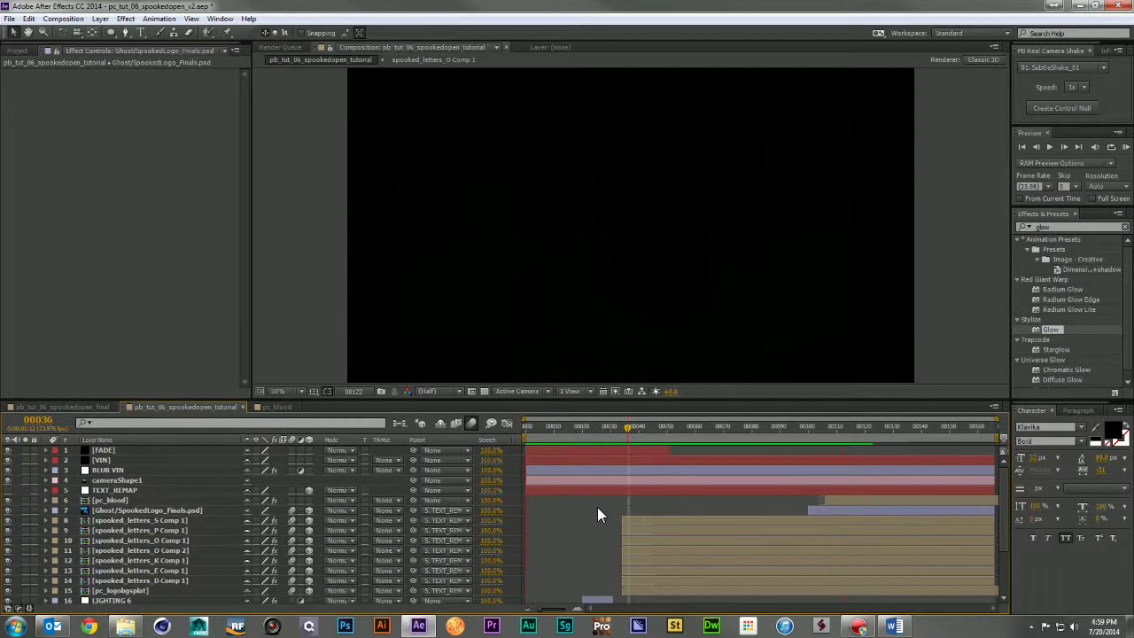
Step: Stop the preview and select the pc_blood layer
key("space")
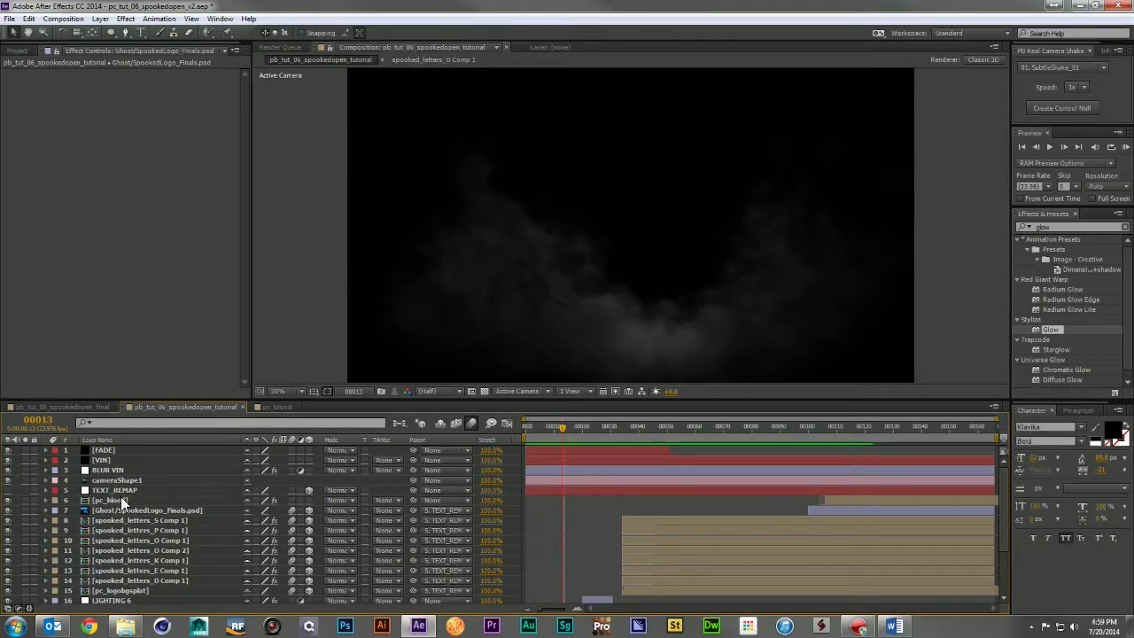
left_click(122, 501)
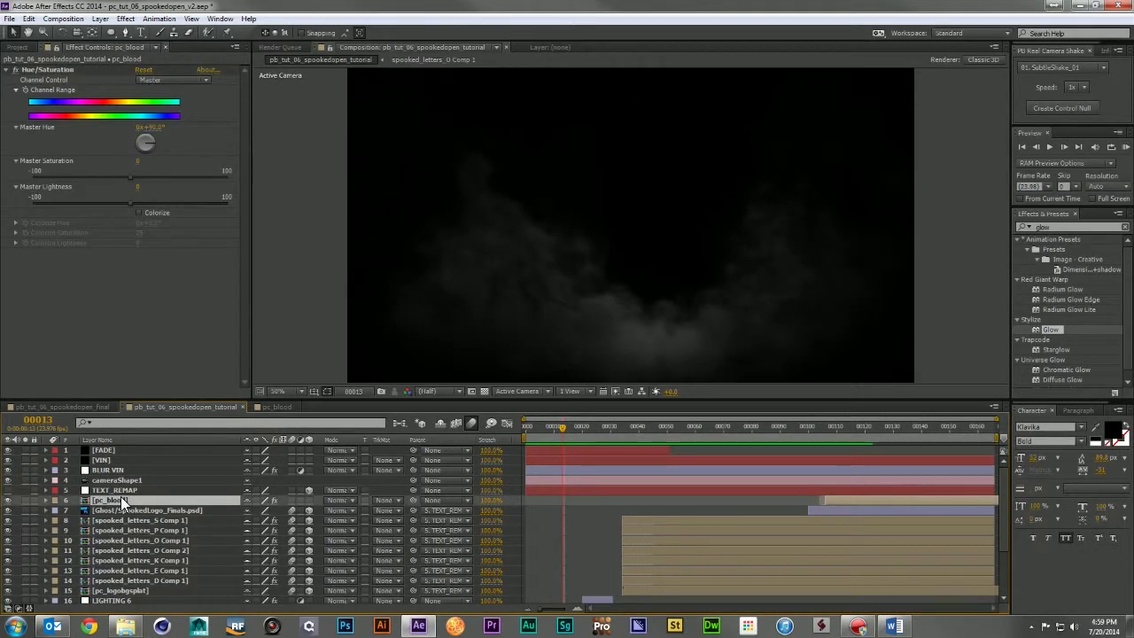
Step: Time-stretch the pc_blood layer to 75%
left_click(492, 501)
type("75")
key("Return")
Step: Start pc_blood at frame 105, where SPOOKED appears, and RAM-preview the result
left_click(820, 428)
left_click_drag(845, 498, 844, 498)
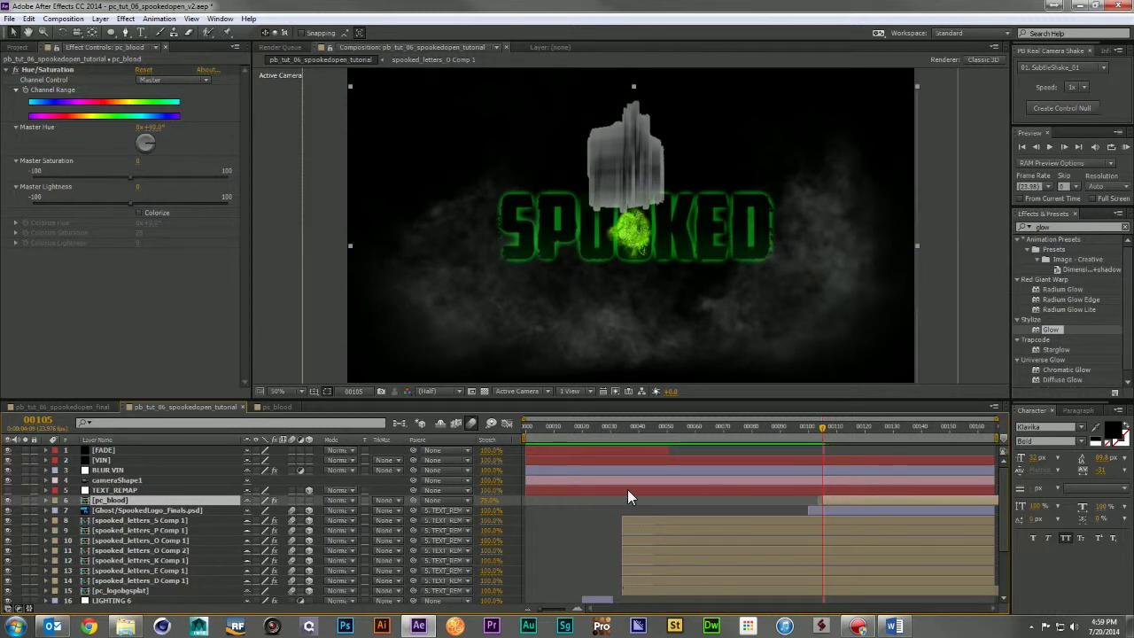
left_click(565, 521)
key("KP_0")
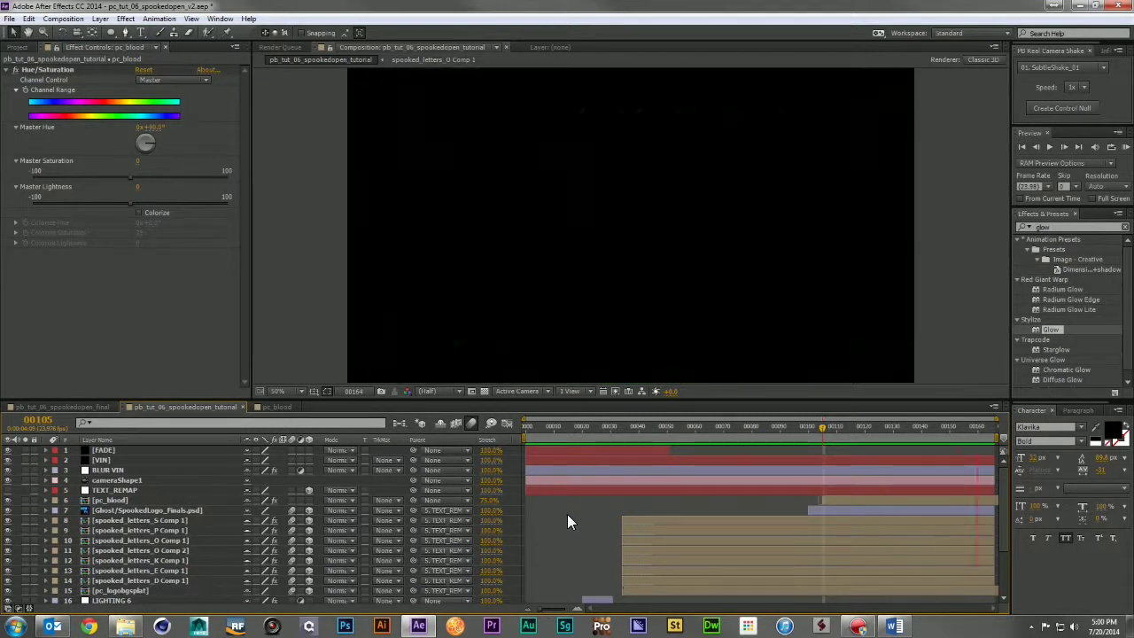
key("space")
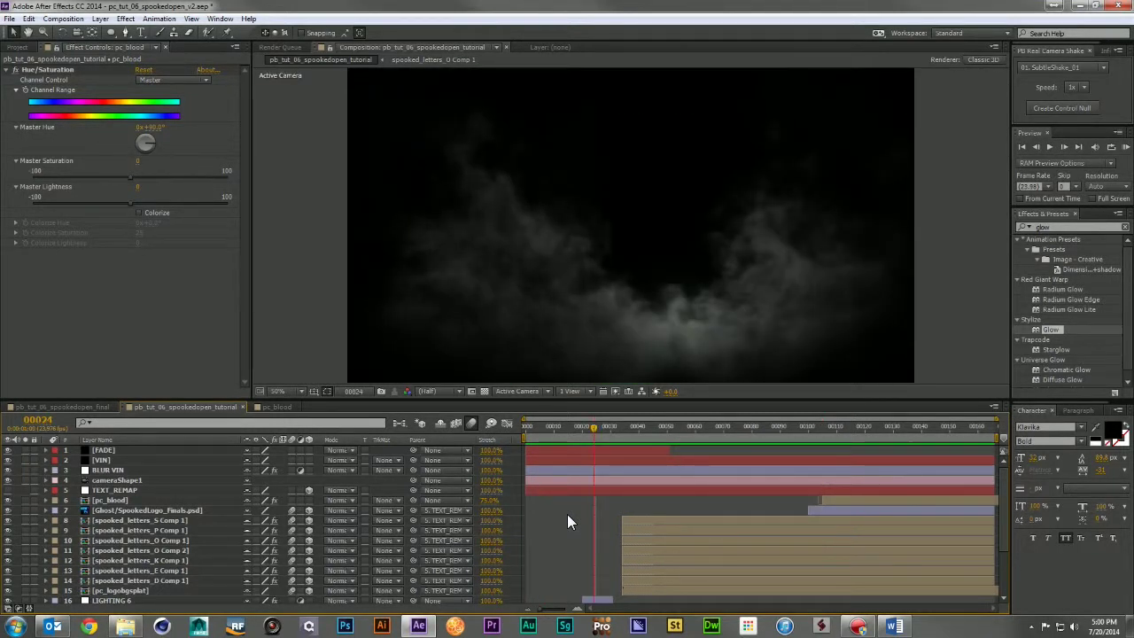